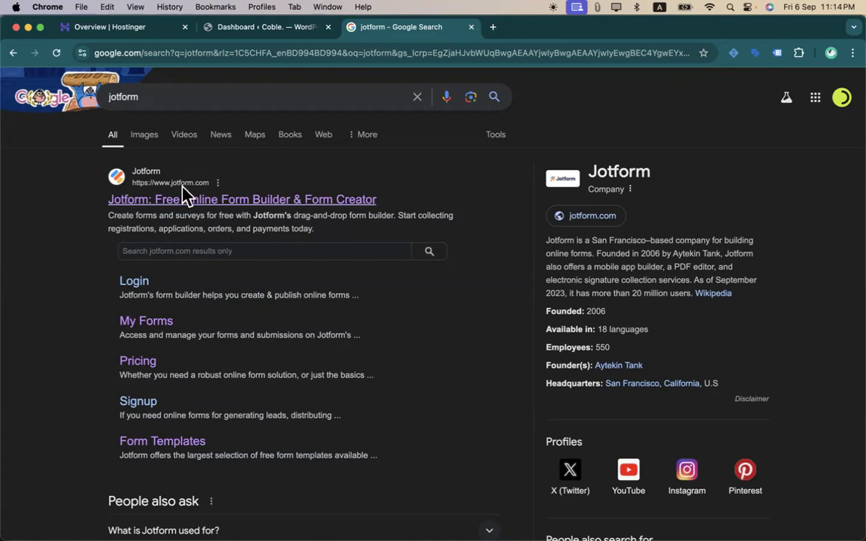
- Open the 'Jotform: Free Online Form Builder & Form Creator' result from the Google search
left_click(245, 201)
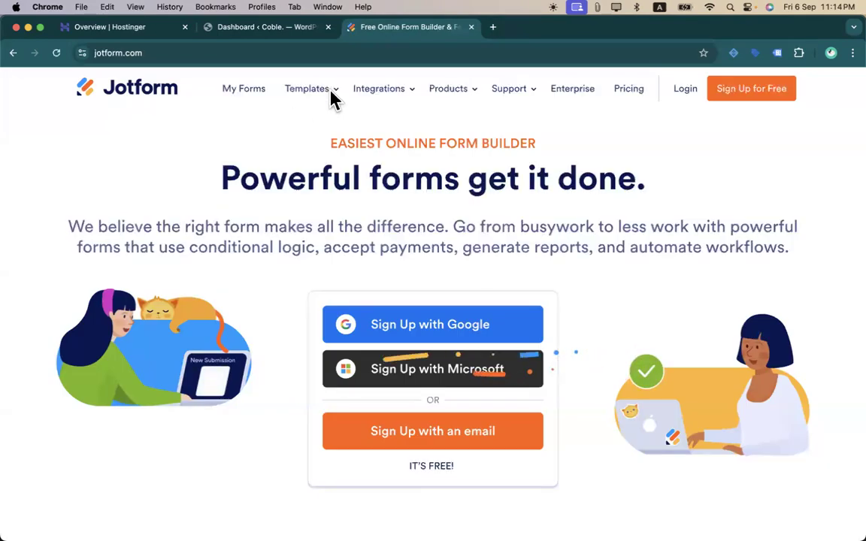
- Dismiss the Google sign-in prompt and go to Jotform's Form Templates gallery
mouse_move(333, 100)
left_click(826, 93)
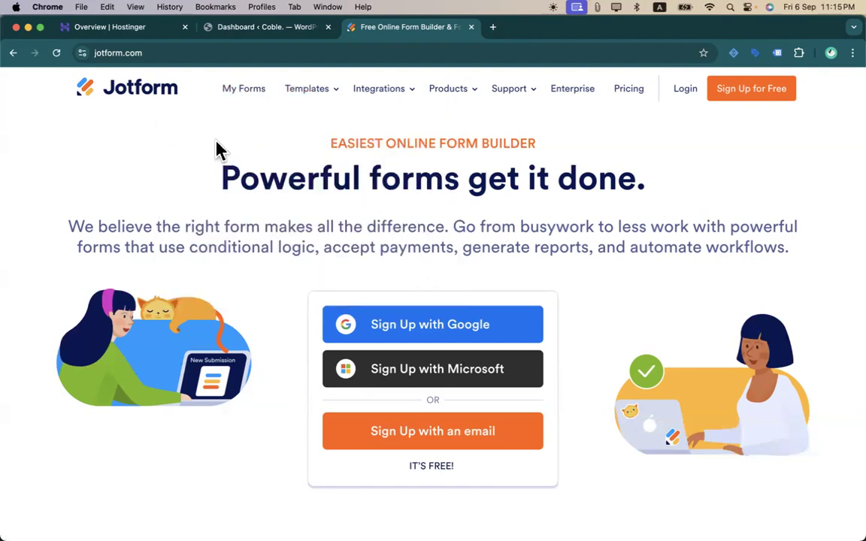
mouse_move(309, 100)
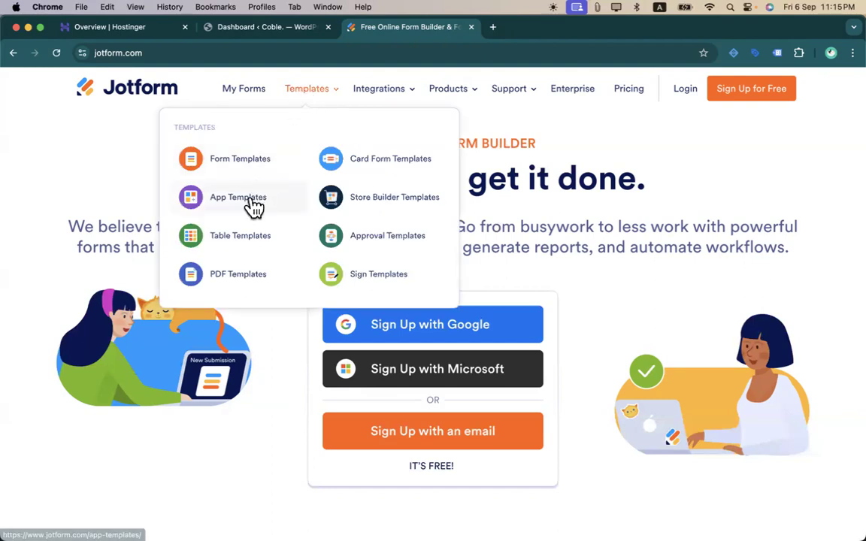
left_click(239, 161)
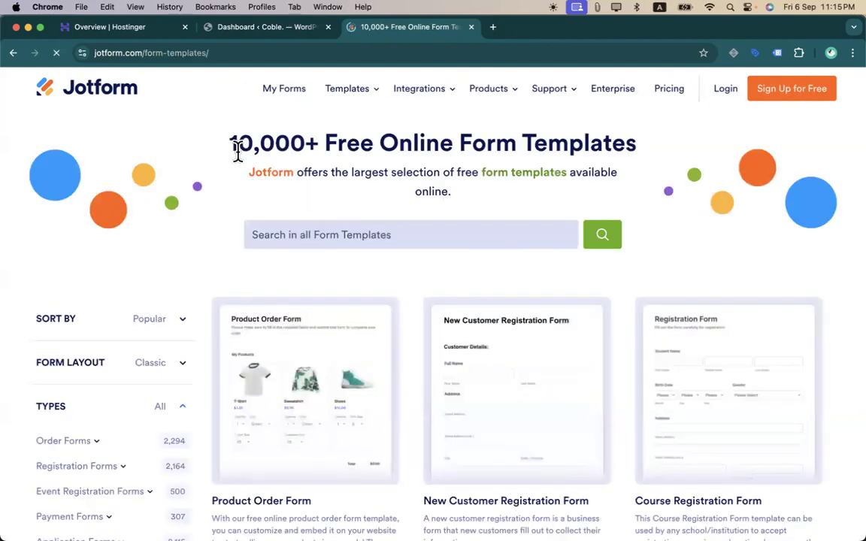
scroll(217, 304, "down", 5)
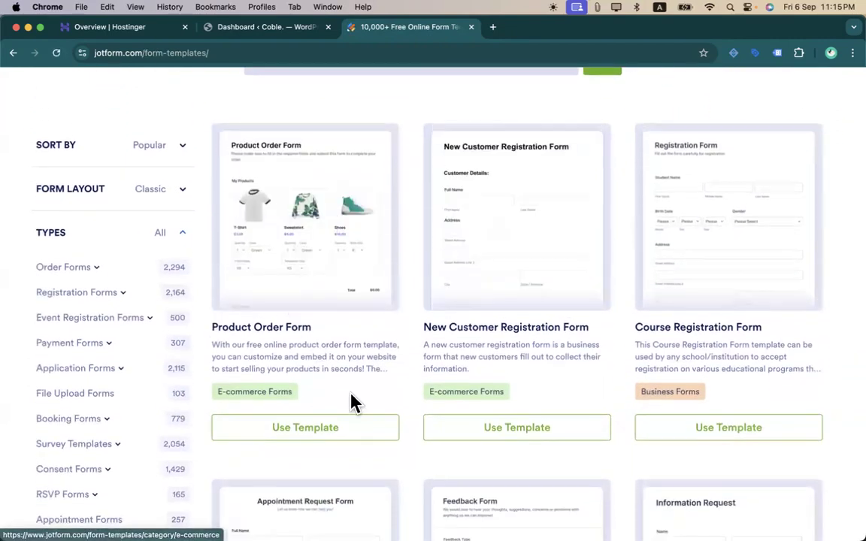
scroll(353, 402, "down", 1)
scroll(354, 402, "up", 5)
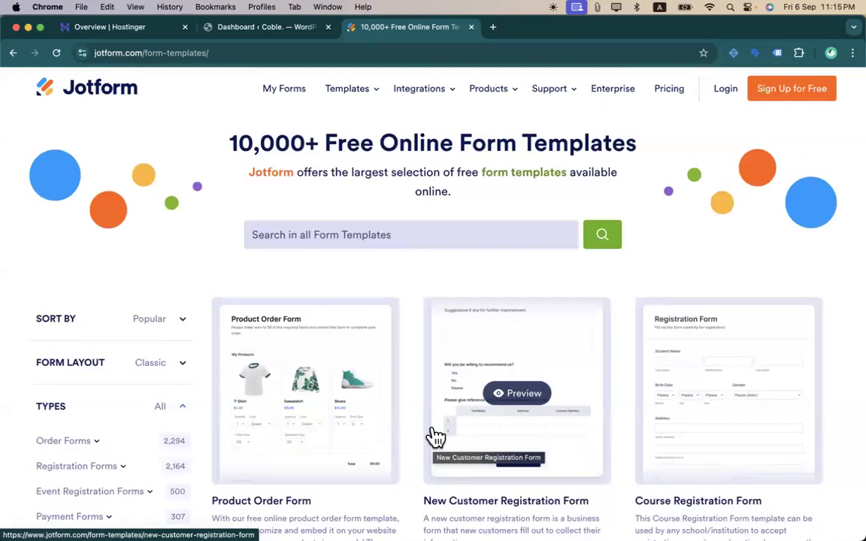
scroll(435, 437, "down", 5)
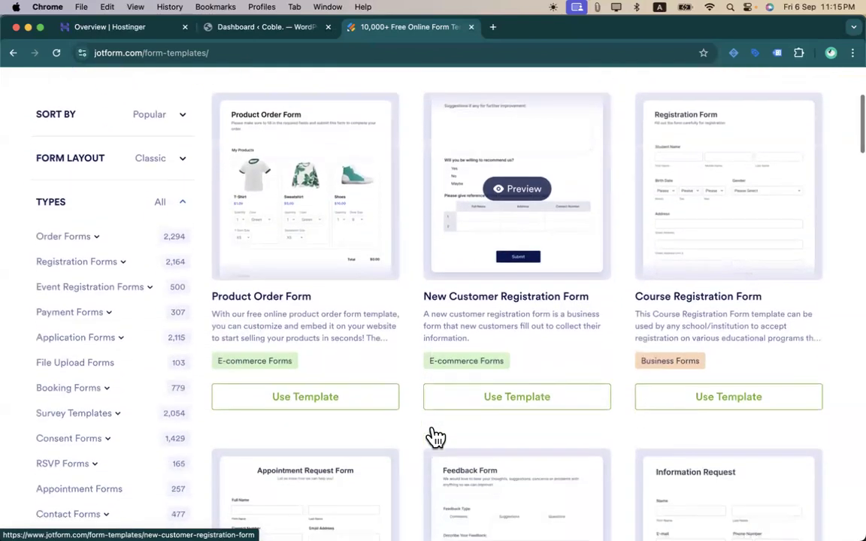
scroll(436, 436, "down", 10)
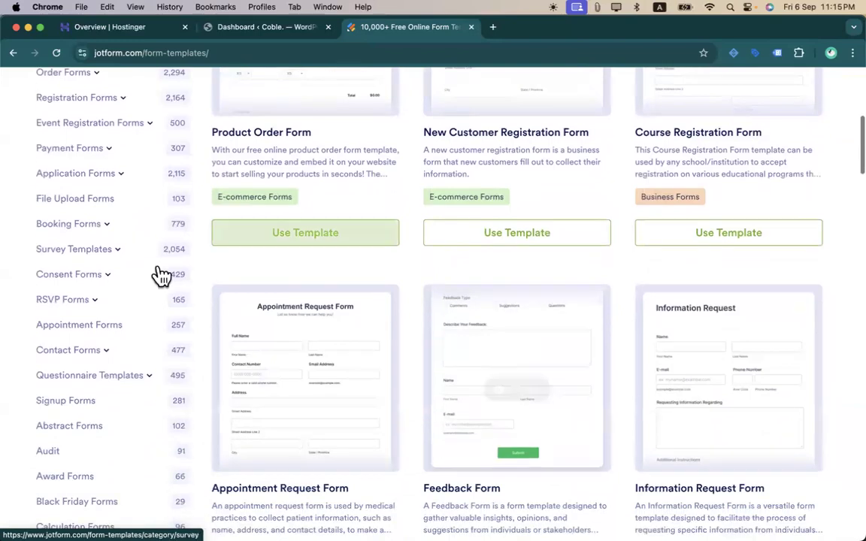
scroll(171, 404, "up", 12)
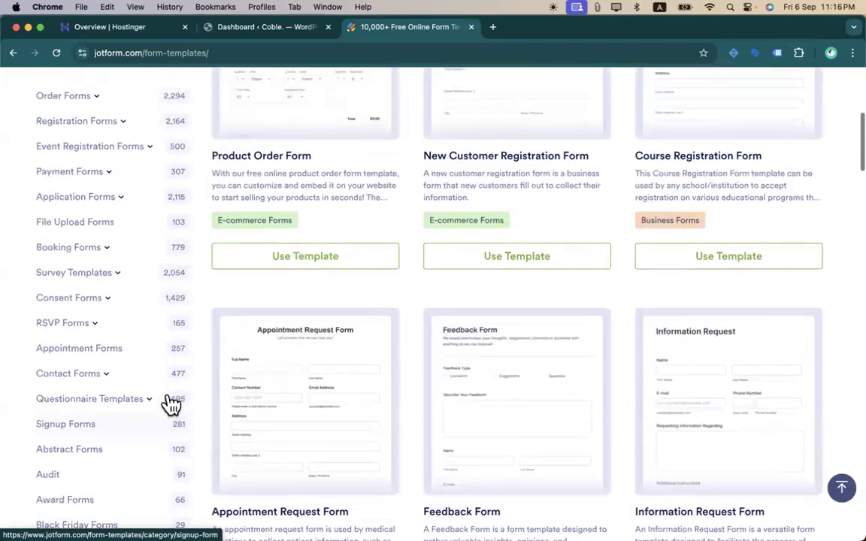
scroll(180, 368, "down", 18)
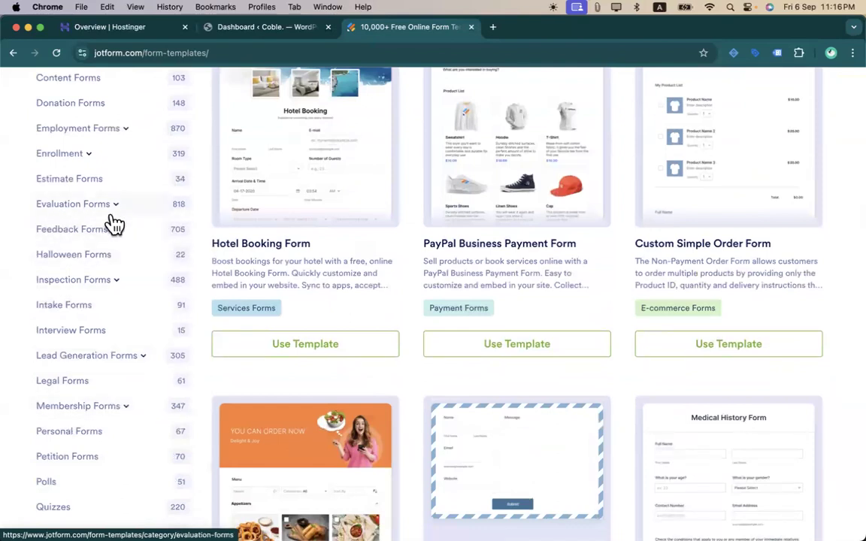
scroll(136, 352, "down", 3)
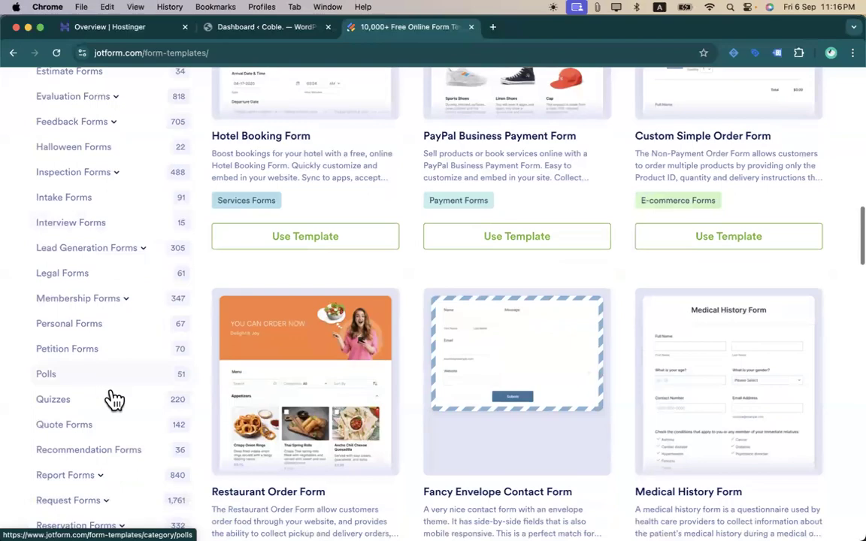
scroll(114, 402, "down", 5)
scroll(116, 402, "down", 10)
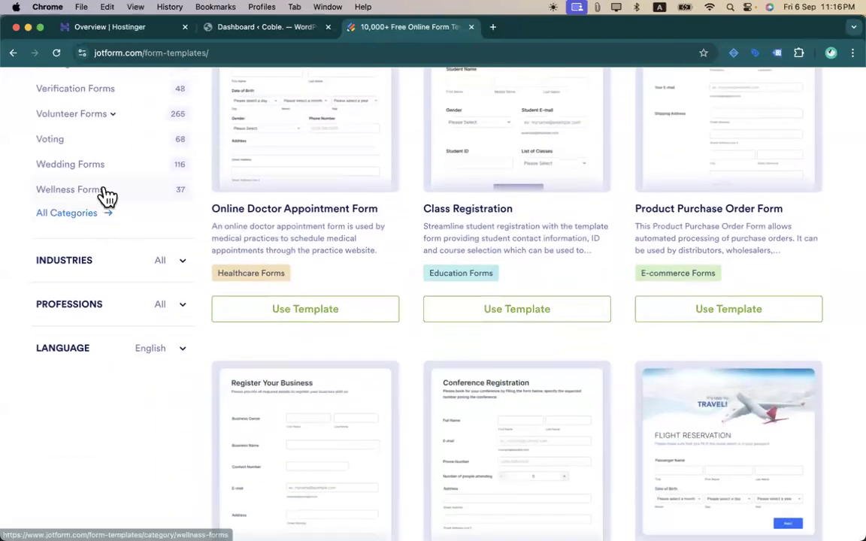
scroll(106, 196, "up", 10)
scroll(106, 196, "up", 5)
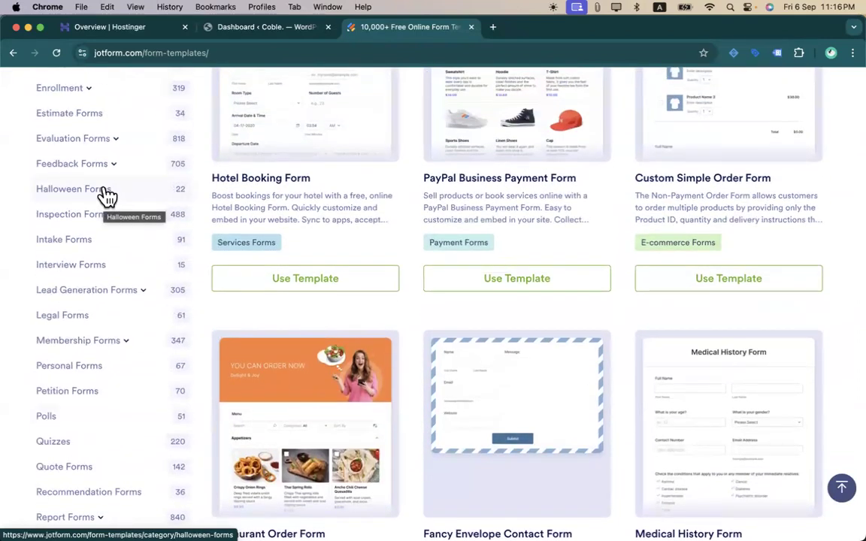
scroll(252, 436, "down", 4)
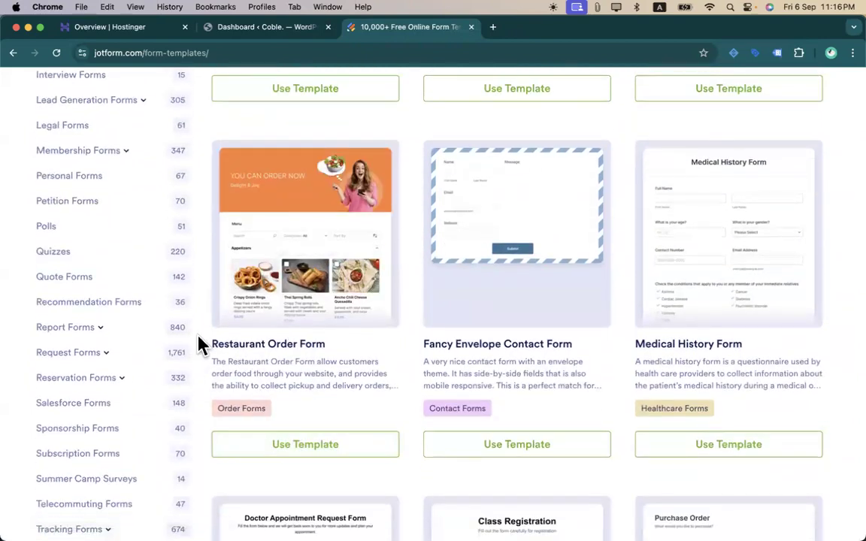
left_click(304, 234)
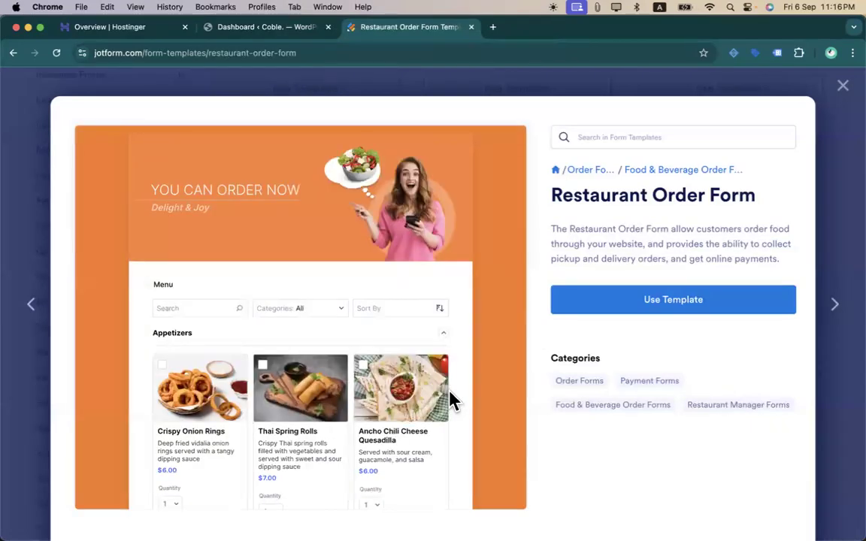
scroll(443, 400, "down", 3)
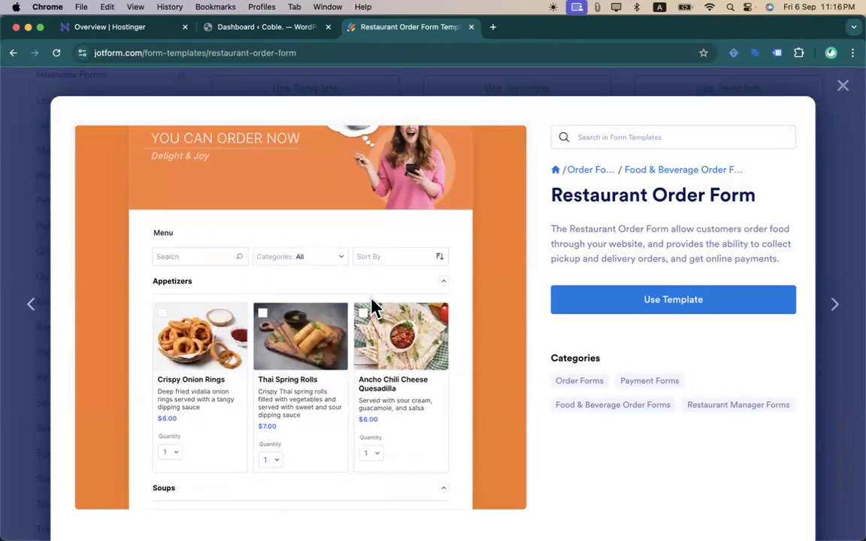
scroll(279, 331, "down", 5)
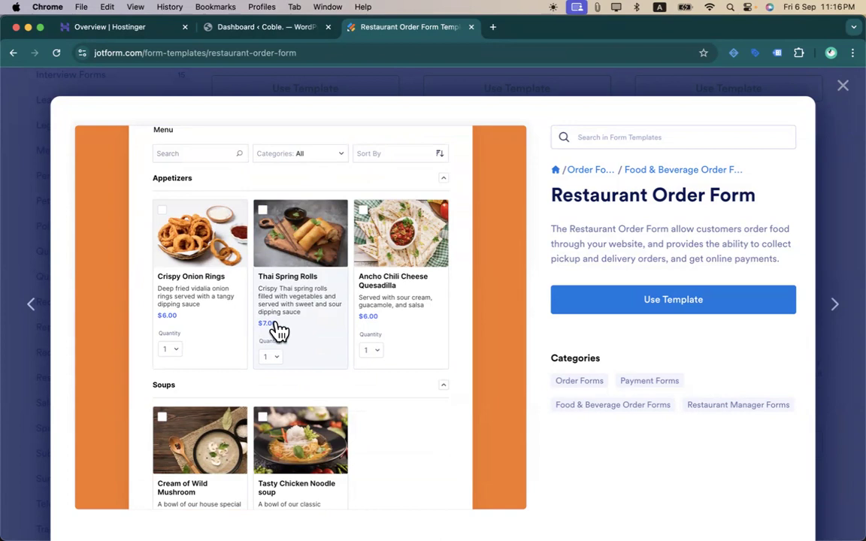
scroll(278, 331, "down", 10)
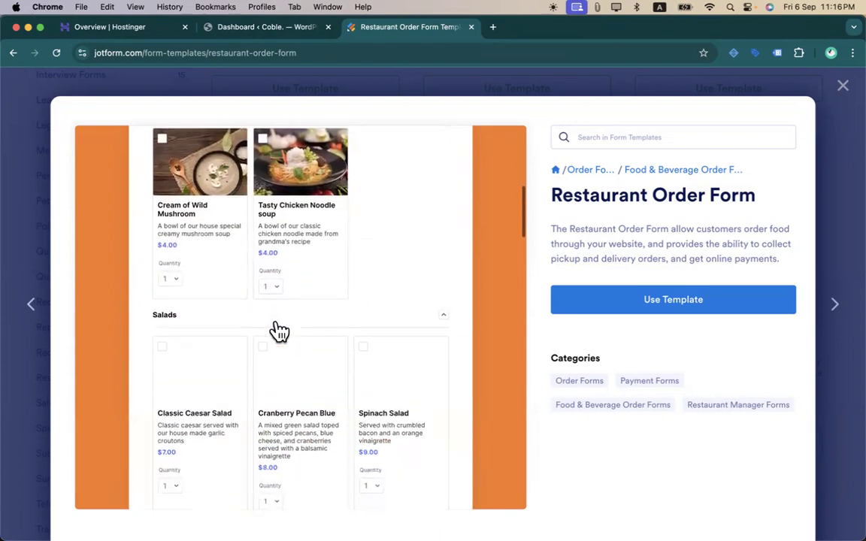
scroll(248, 352, "up", 5)
scroll(248, 354, "up", 3)
scroll(248, 353, "down", 5)
scroll(248, 353, "down", 6)
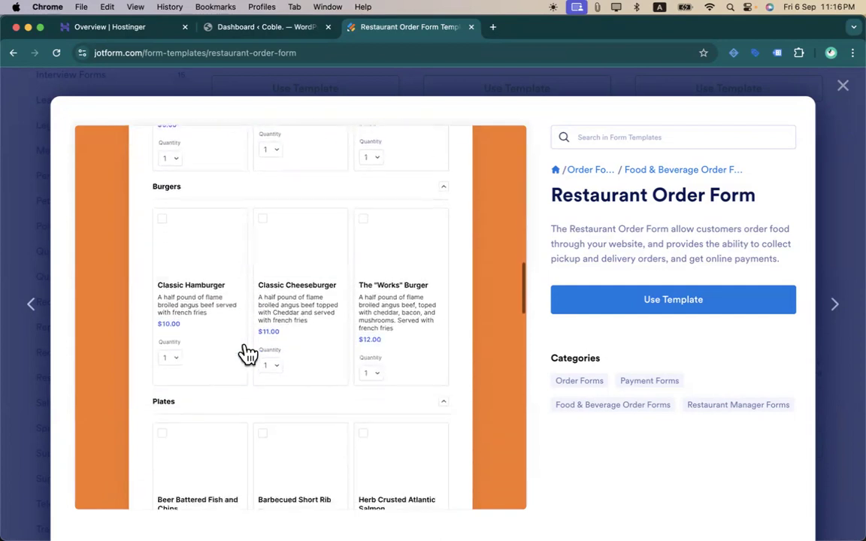
left_click(274, 363)
left_click(272, 411)
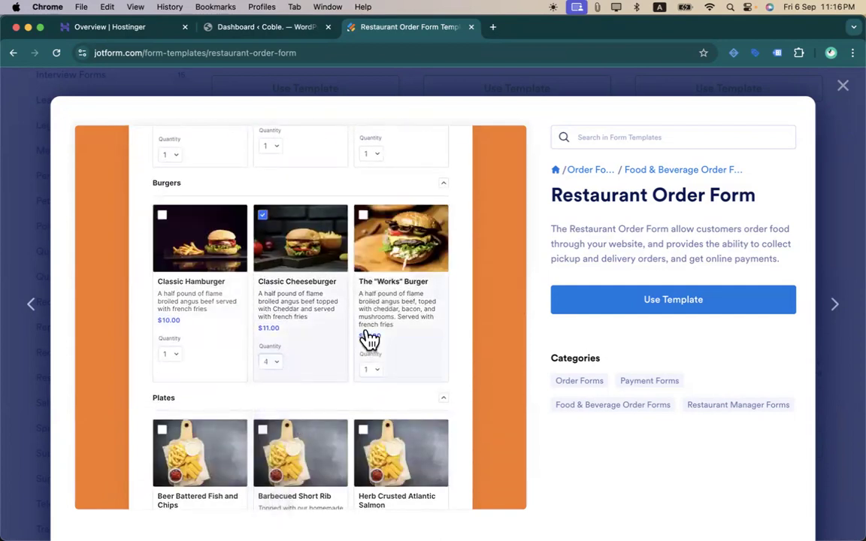
scroll(328, 308, "down", 1)
scroll(329, 312, "down", 8)
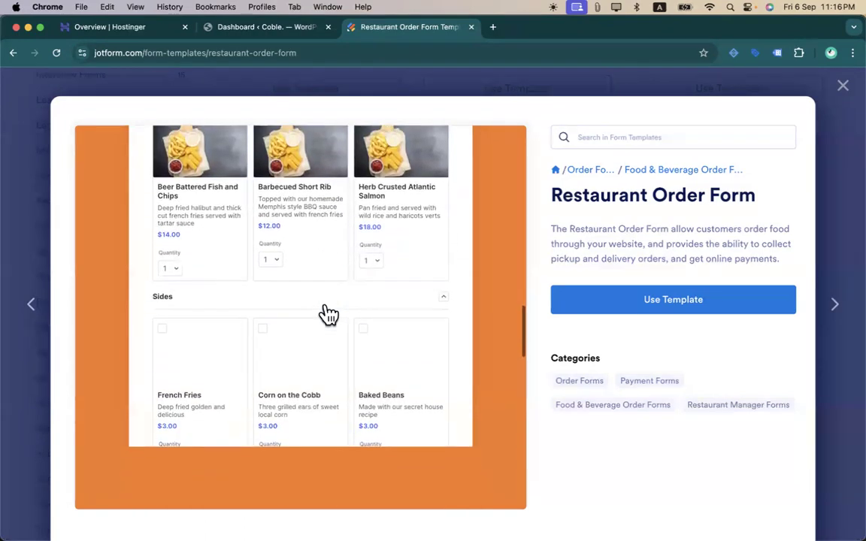
scroll(299, 319, "down", 10)
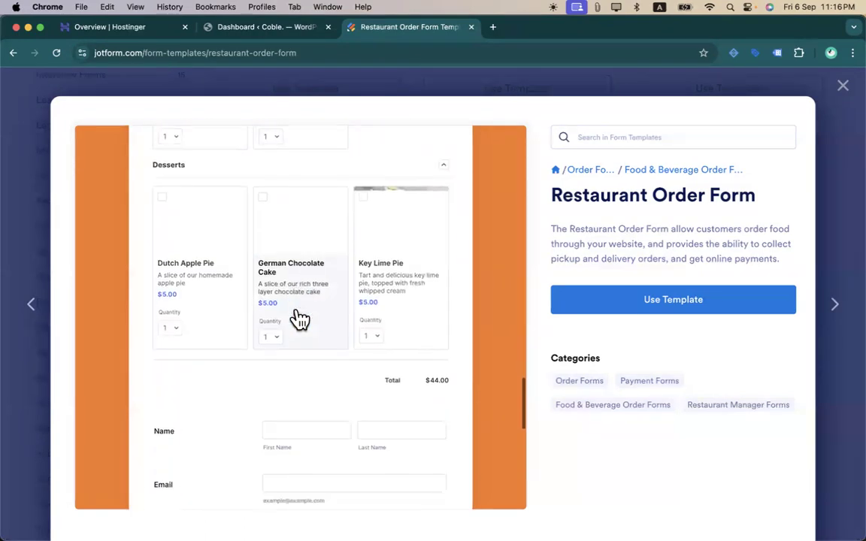
scroll(300, 318, "up", 2)
scroll(216, 230, "down", 3)
scroll(216, 226, "down", 3)
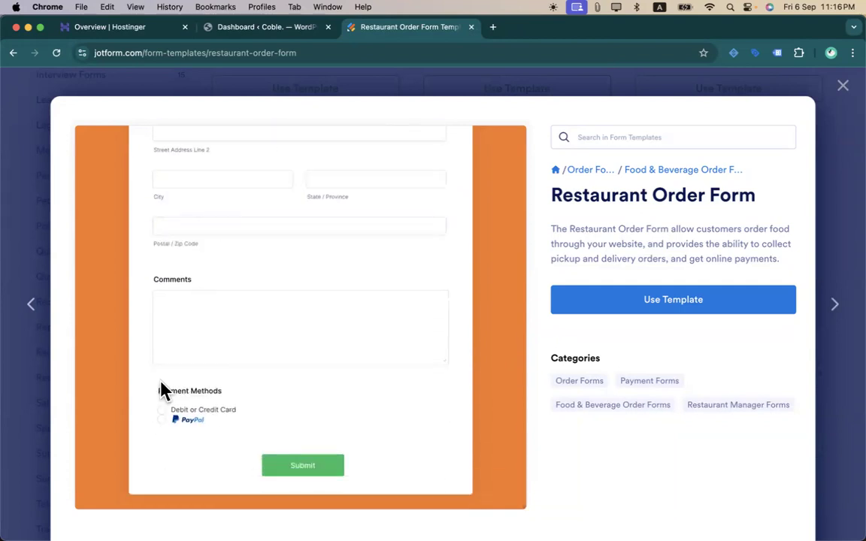
left_click(164, 415)
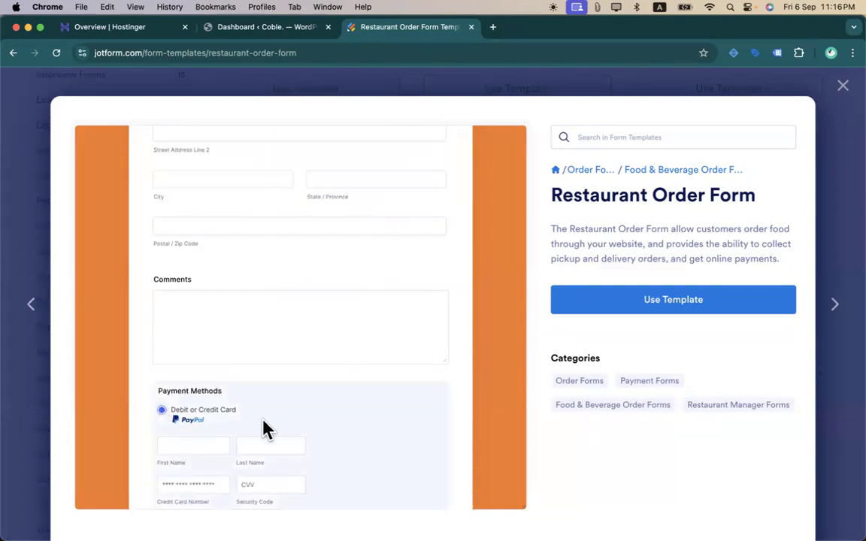
scroll(309, 396, "down", 3)
scroll(309, 396, "up", 20)
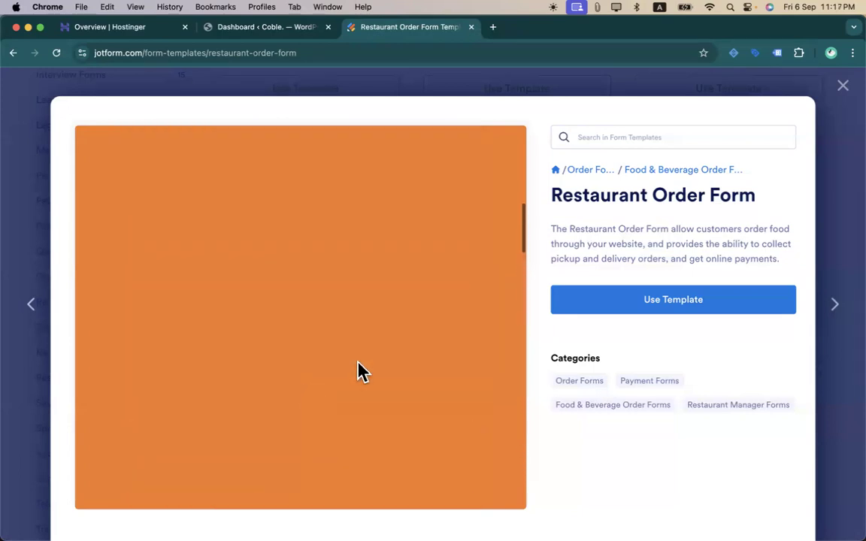
left_click(843, 87)
- Browse the template gallery and open the Enrollment category
scroll(556, 309, "down", 1)
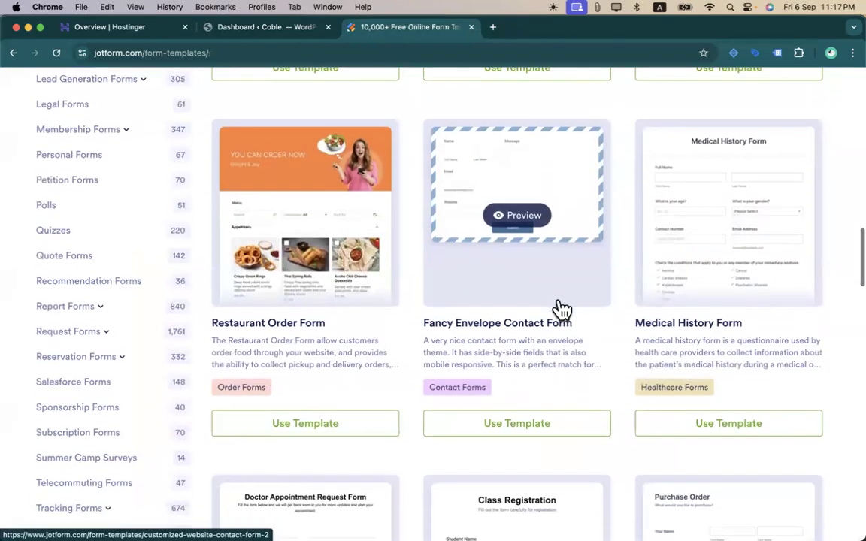
scroll(300, 361, "down", 9)
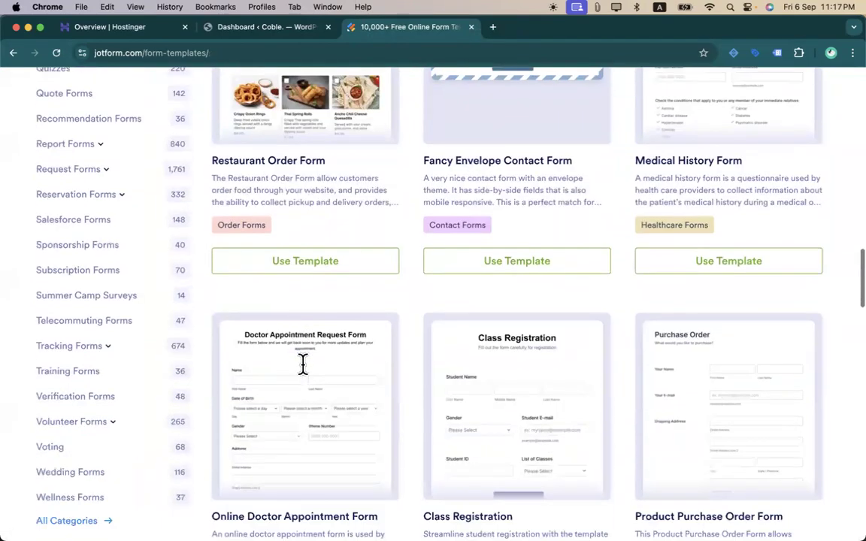
scroll(139, 276, "up", 12)
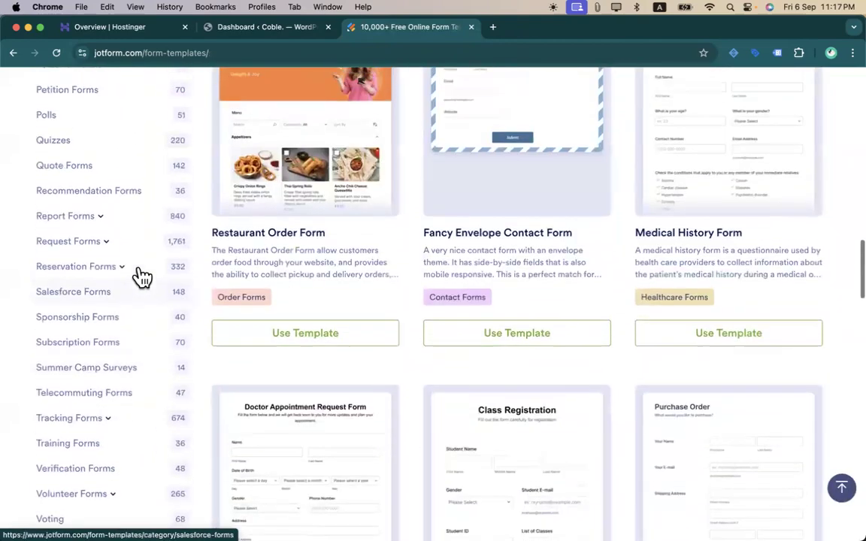
scroll(142, 276, "up", 16)
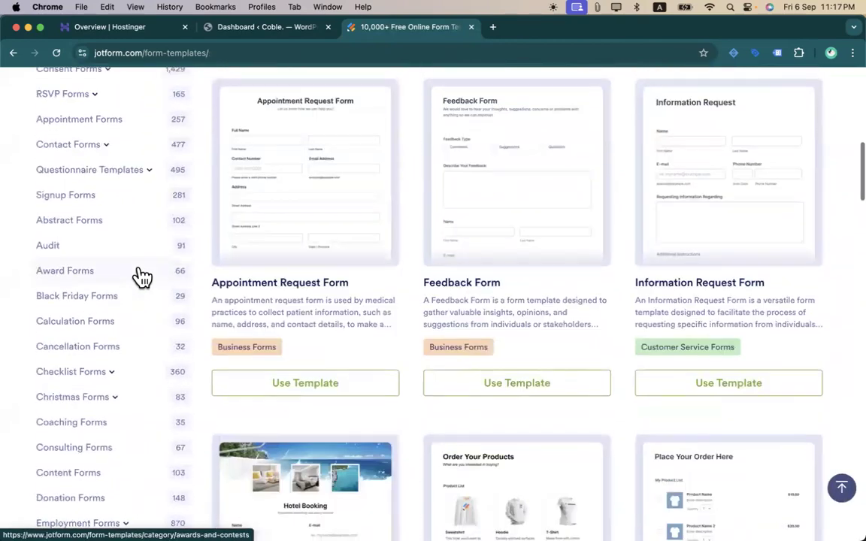
scroll(142, 277, "down", 4)
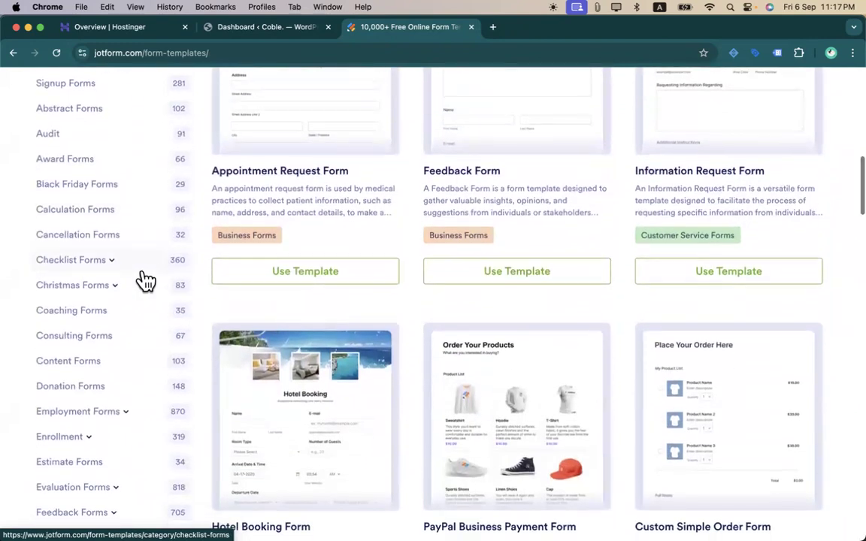
scroll(143, 281, "down", 4)
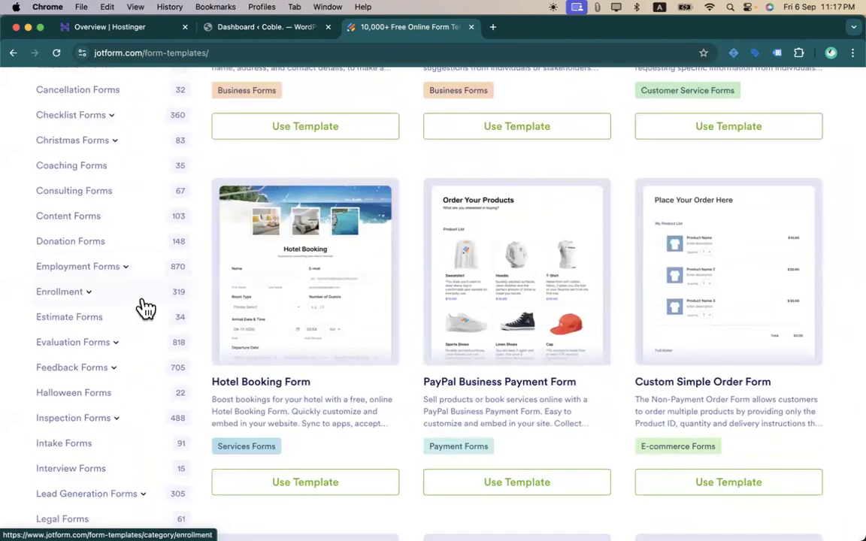
left_click(145, 308)
- Search templates for 'restaurant' and load more of the results
scroll(143, 305, "down", 3)
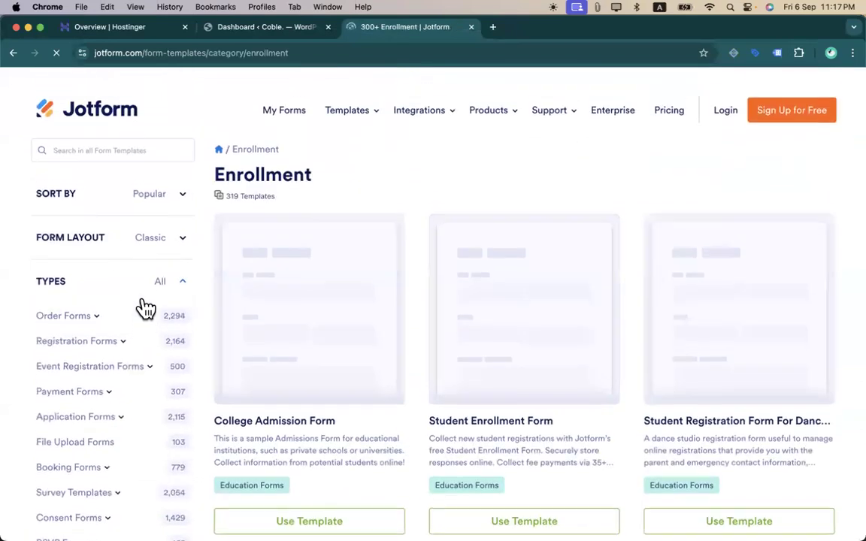
left_click(130, 132)
type("res")
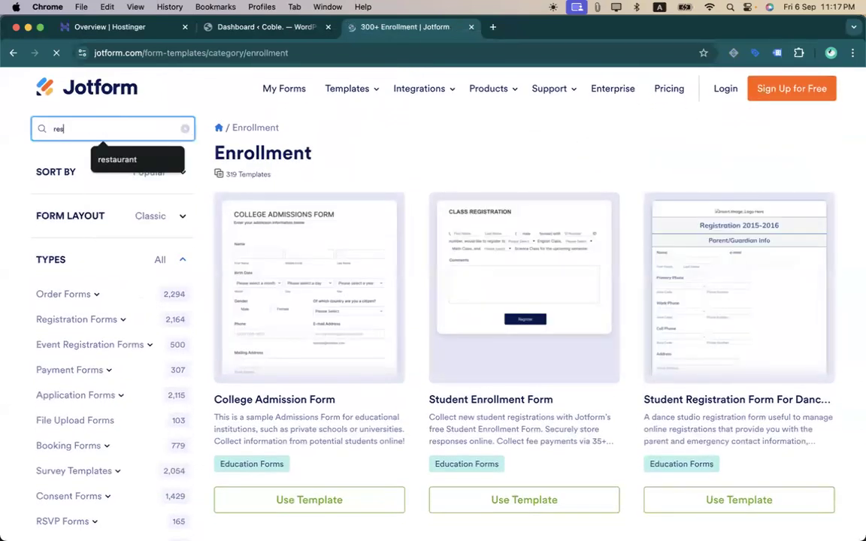
type("taurant")
key("Return")
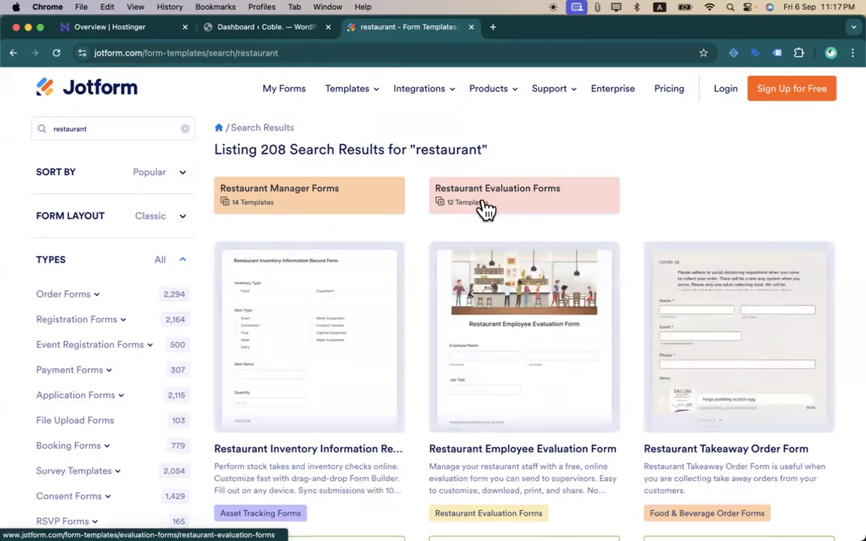
scroll(383, 358, "down", 5)
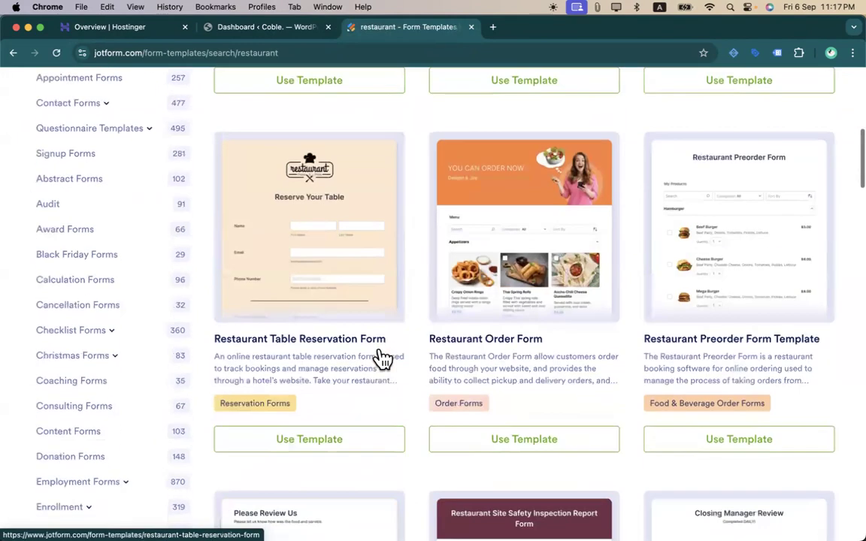
scroll(624, 325, "down", 5)
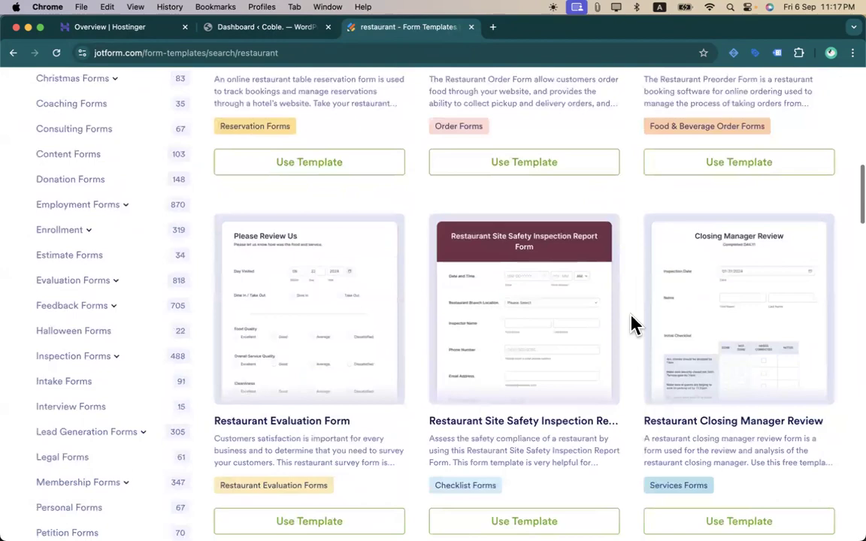
scroll(631, 325, "down", 10)
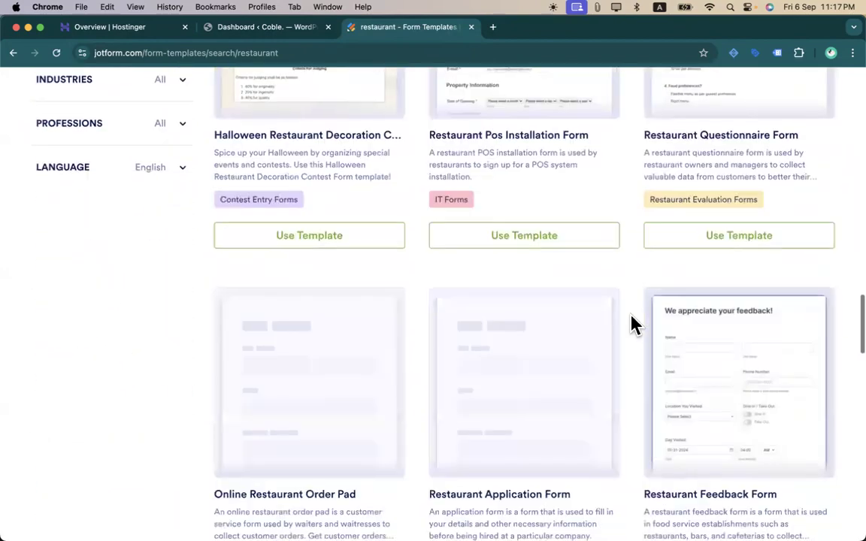
scroll(495, 321, "down", 5)
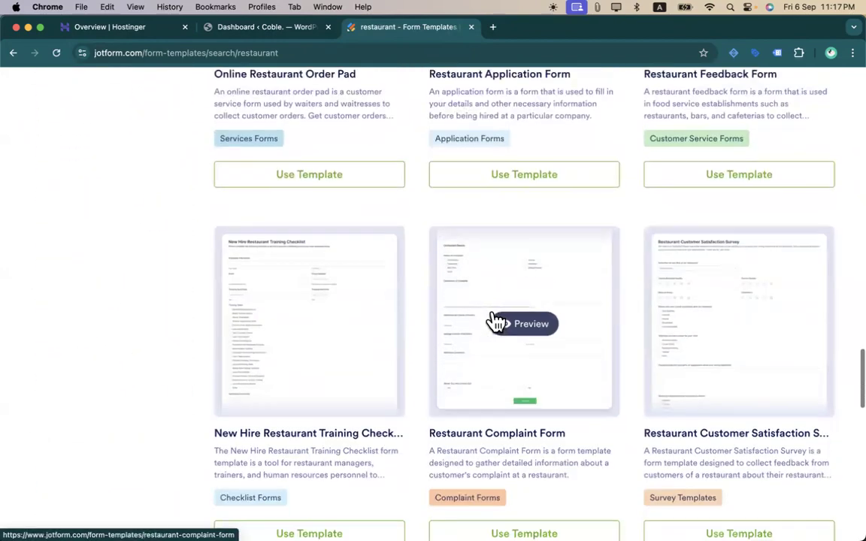
scroll(496, 321, "down", 10)
scroll(496, 391, "down", 3)
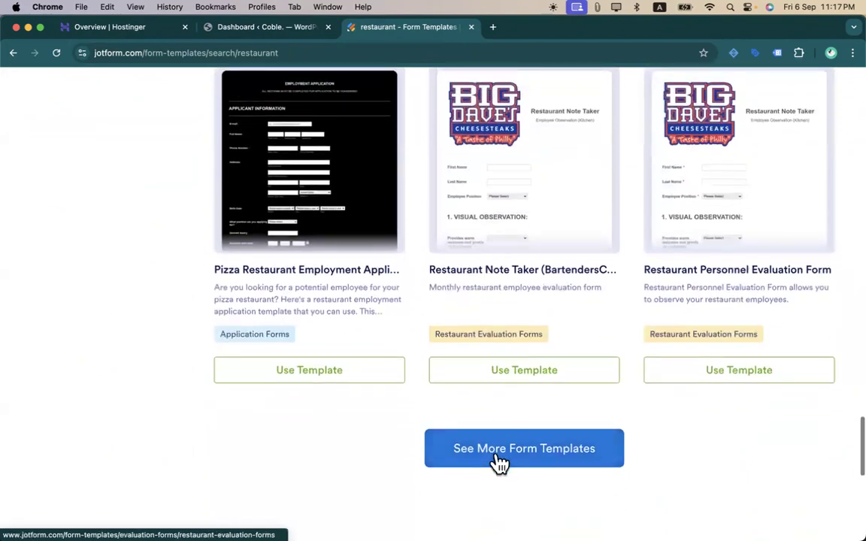
left_click(497, 463)
scroll(460, 332, "down", 3)
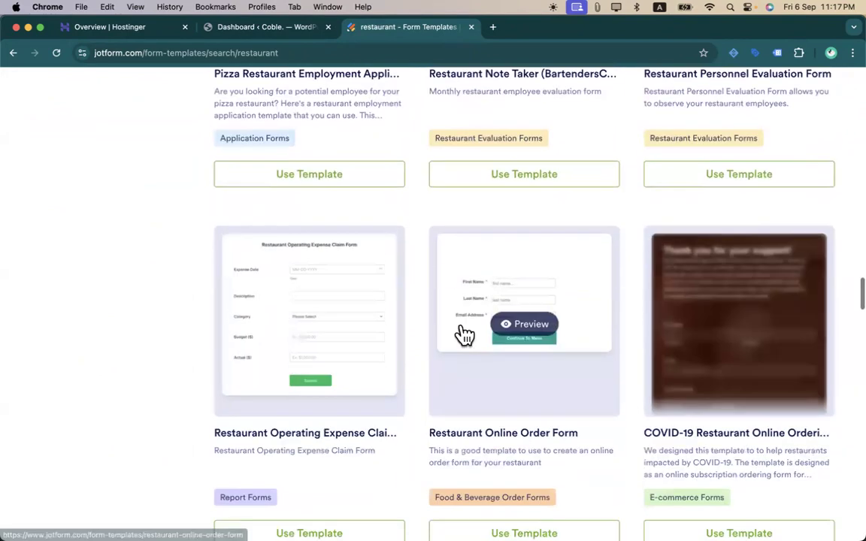
scroll(335, 197, "up", 20)
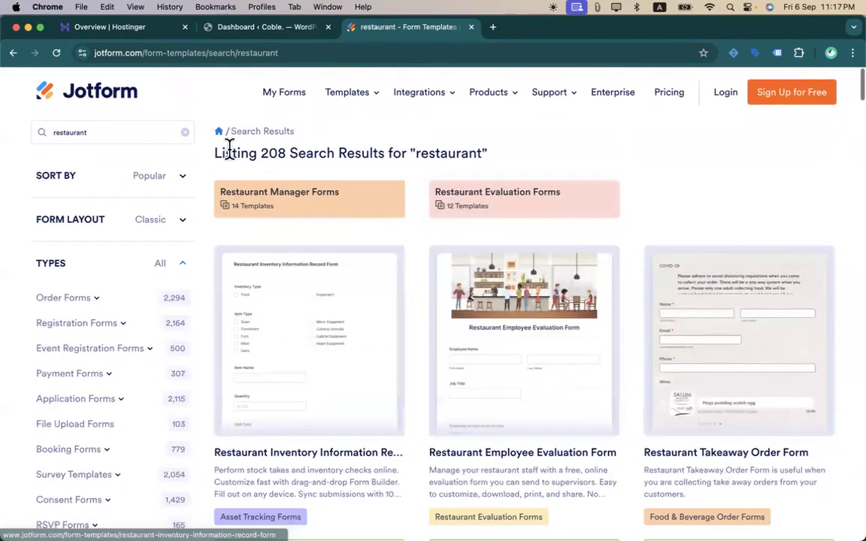
- Replace the search with 'food order' and preview the Lockdown Food Order Form
left_click(153, 124)
key("super+a")
type("fo")
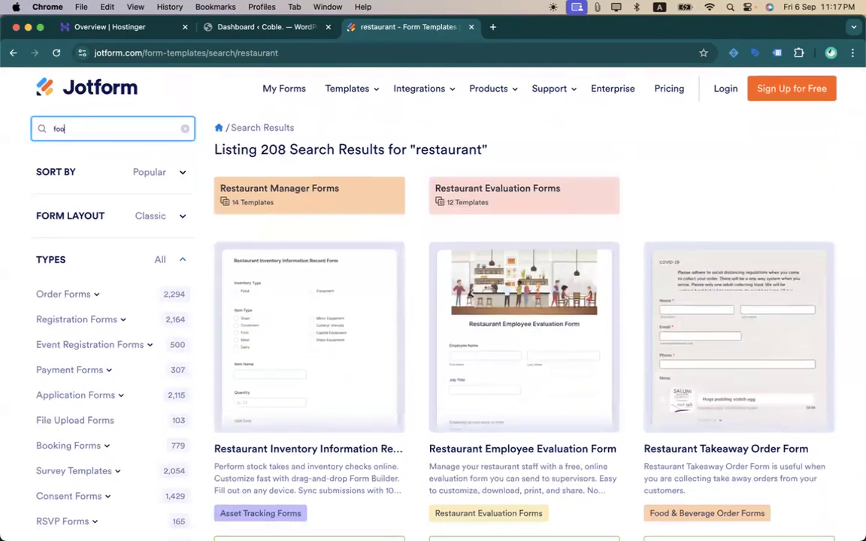
type("od order")
key("Return")
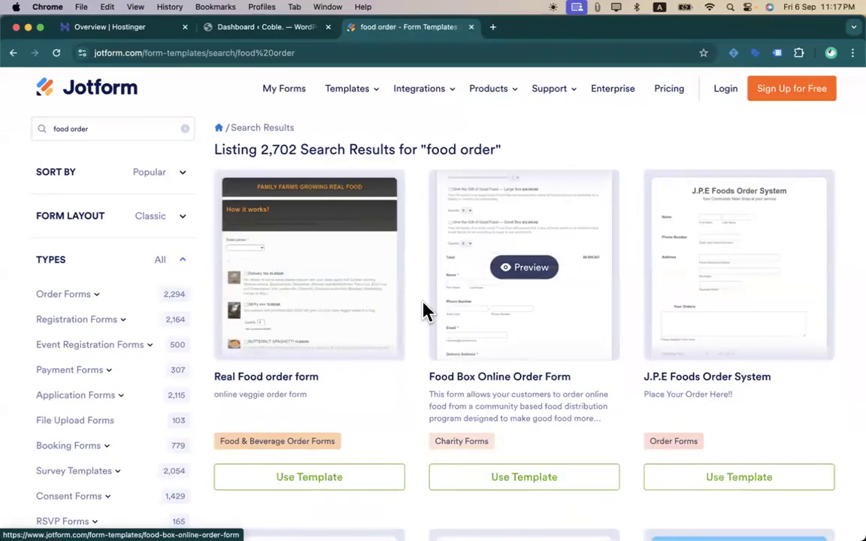
scroll(360, 330, "down", 5)
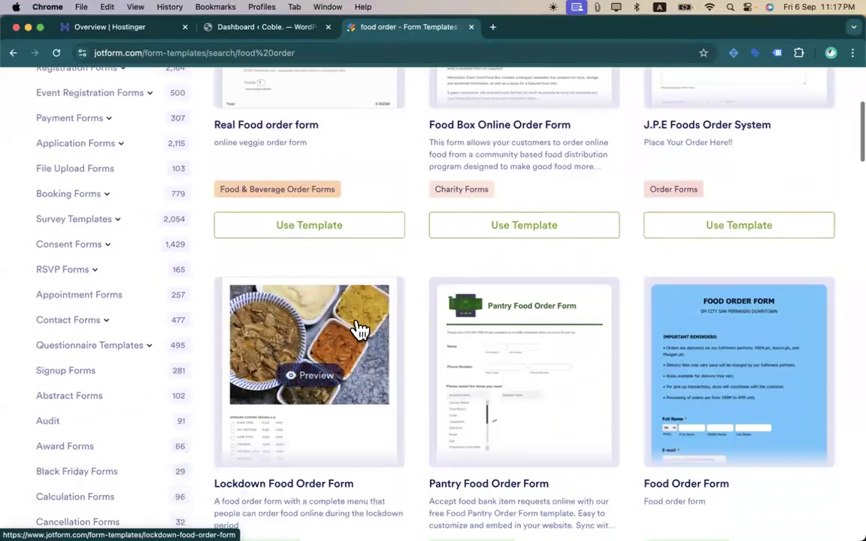
left_click(359, 338)
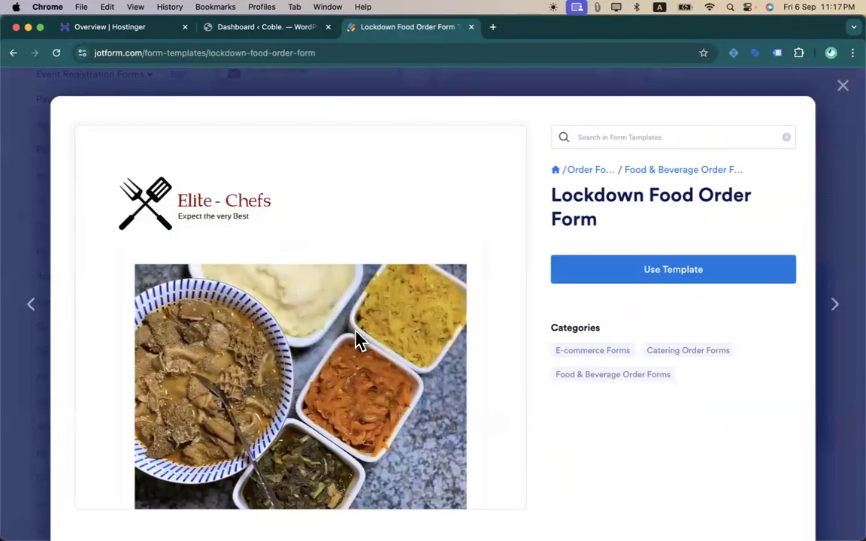
- In the preview, tick the PIG TROTTERS item and expand the PASTA DISHES section
scroll(359, 340, "down", 6)
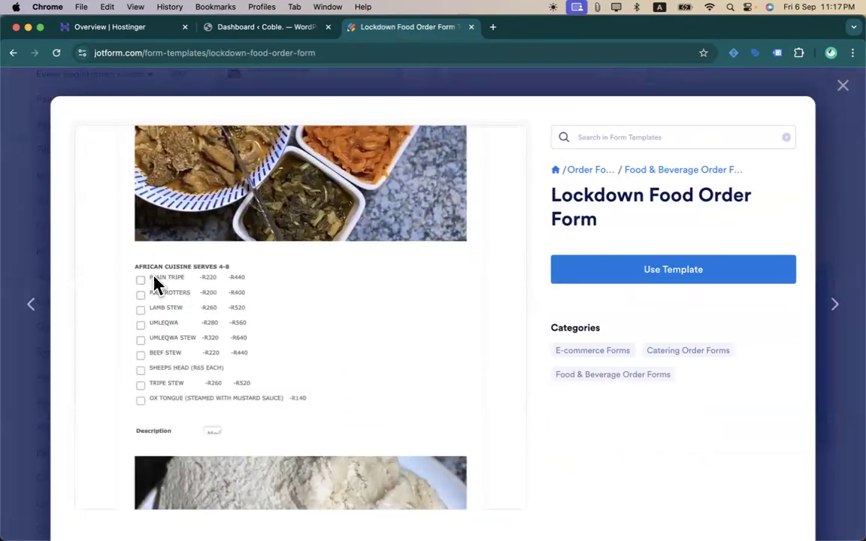
left_click(140, 294)
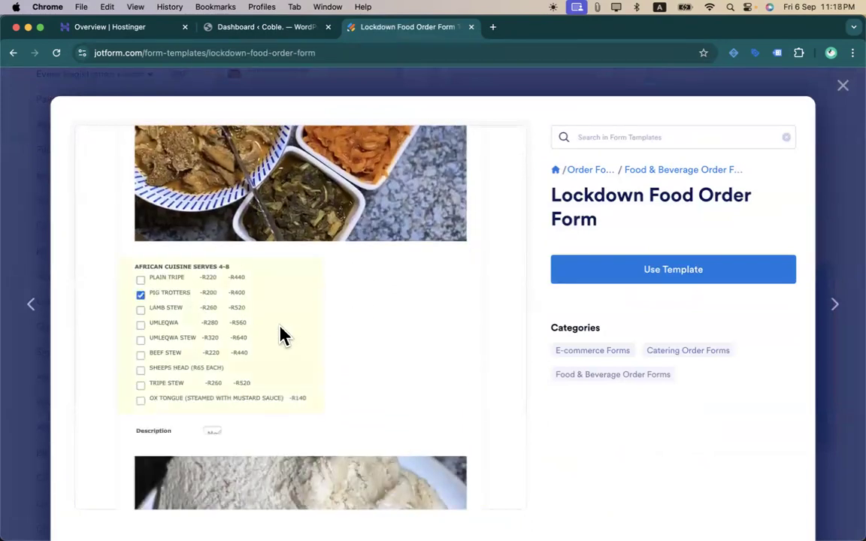
scroll(280, 333, "down", 5)
scroll(280, 335, "down", 10)
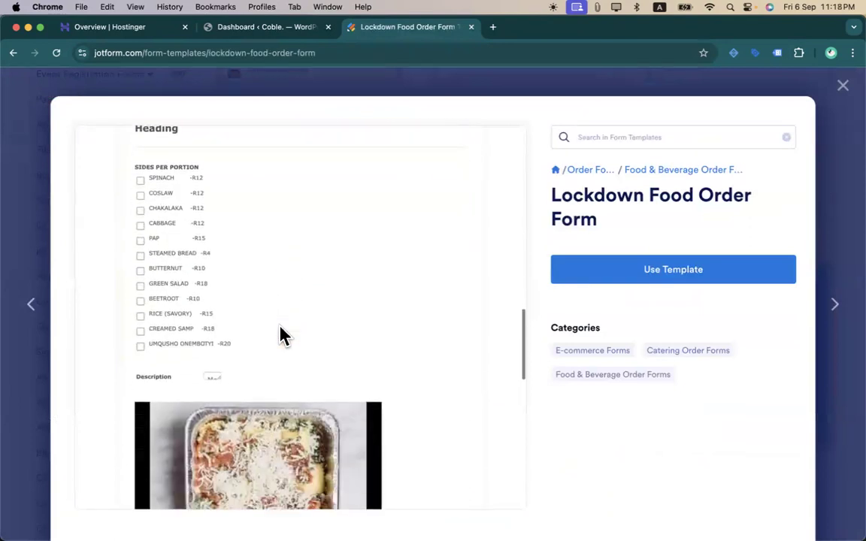
scroll(283, 337, "up", 3)
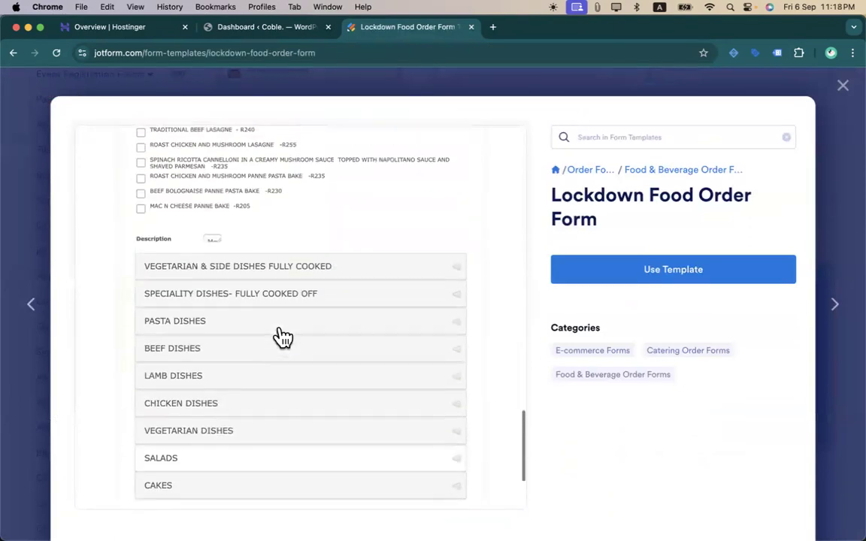
left_click(281, 331)
- Continue to the order details with Order Now, then close the preview
scroll(281, 335, "down", 10)
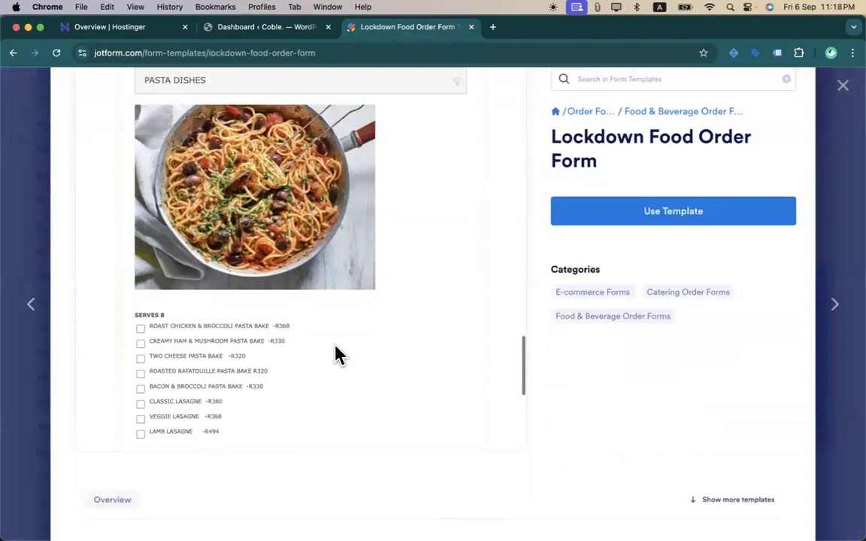
left_click(214, 323)
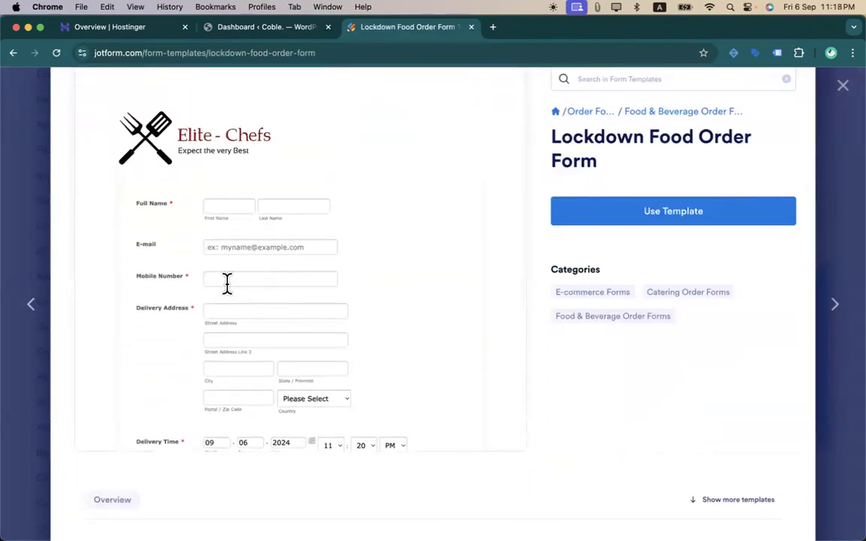
scroll(227, 290, "down", 2)
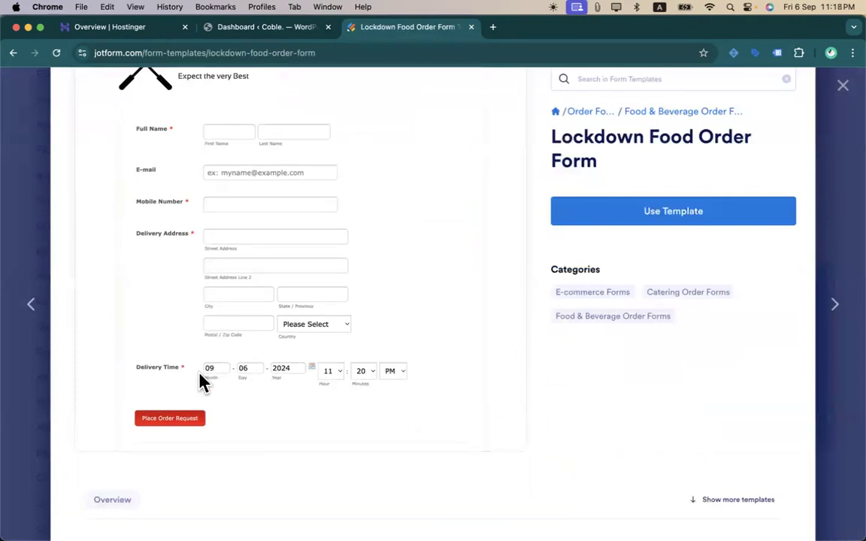
scroll(406, 324, "up", 2)
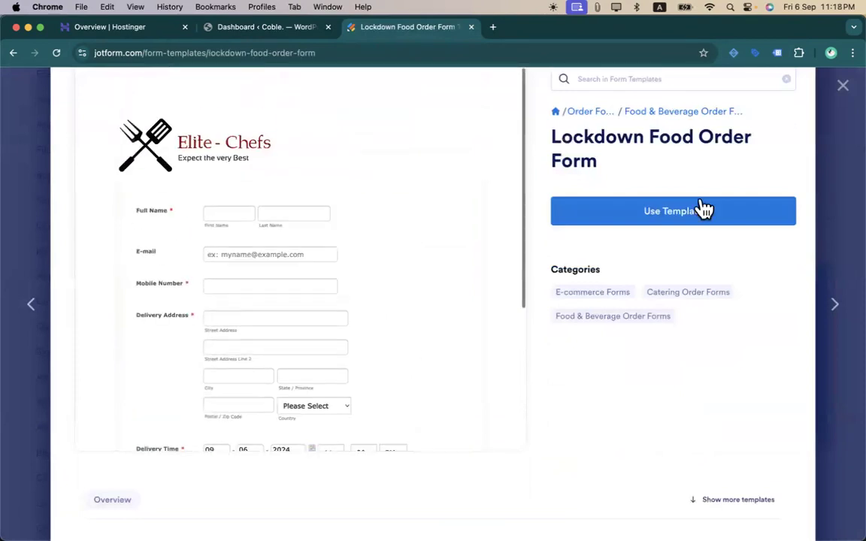
left_click(842, 85)
mouse_move(502, 326)
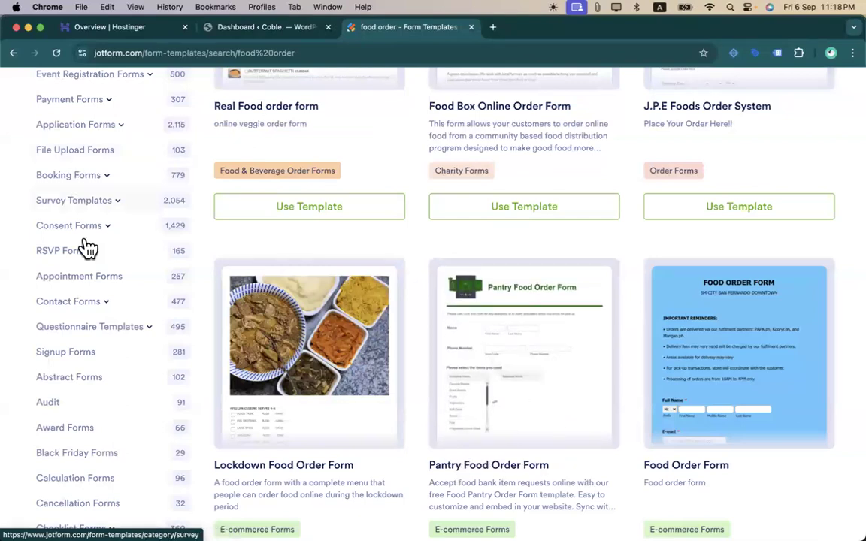
- Open Appointment Forms, preview the Online Doctor Appointment Form, then close it
left_click(77, 278)
mouse_move(392, 322)
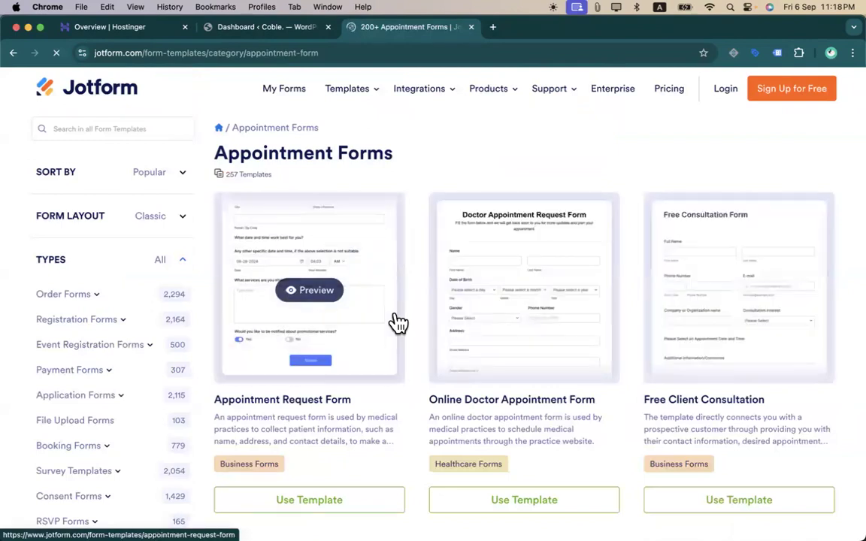
left_click(535, 348)
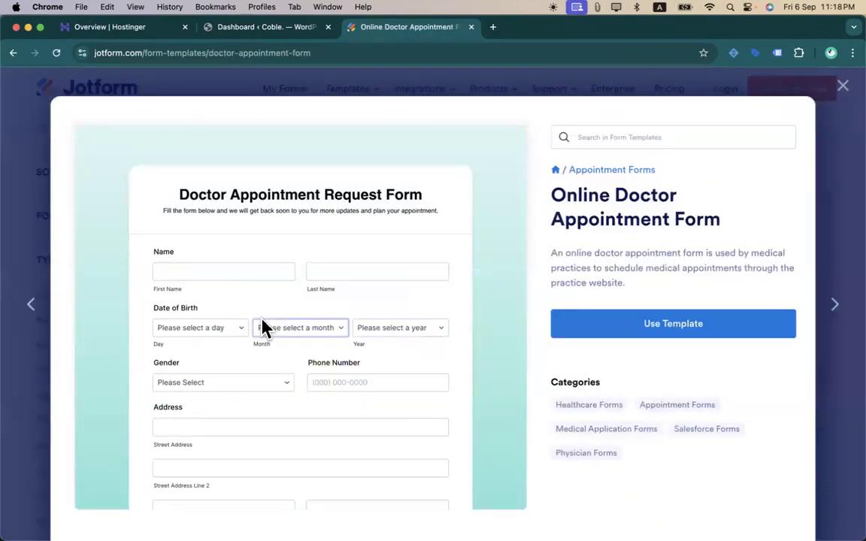
scroll(264, 329, "down", 3)
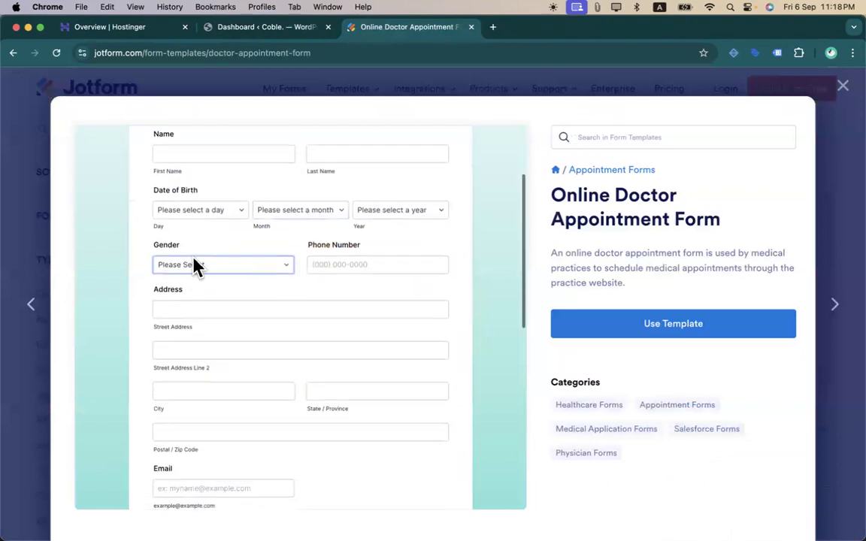
scroll(163, 320, "down", 10)
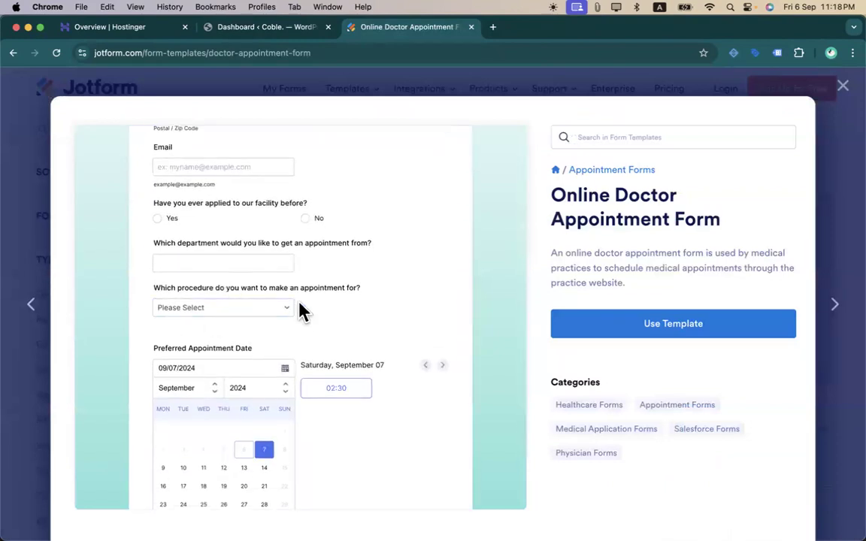
left_click(843, 87)
scroll(97, 429, "down", 5)
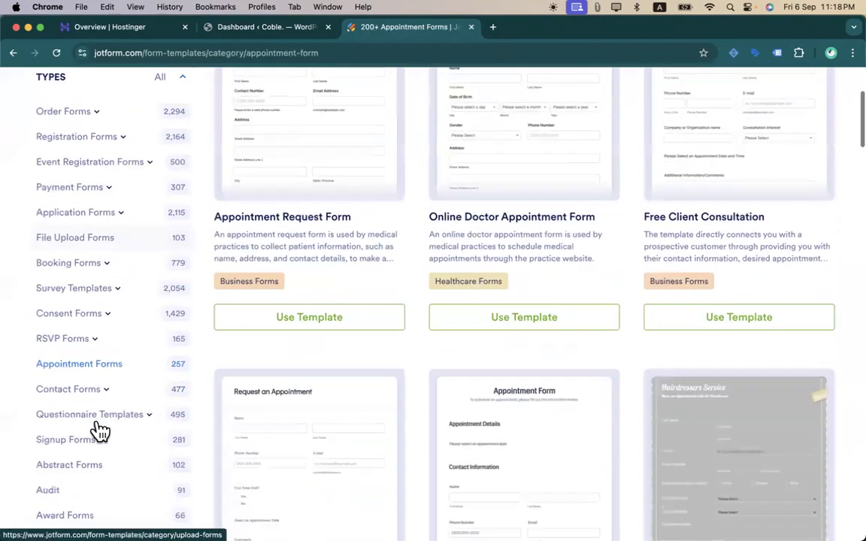
scroll(100, 431, "down", 3)
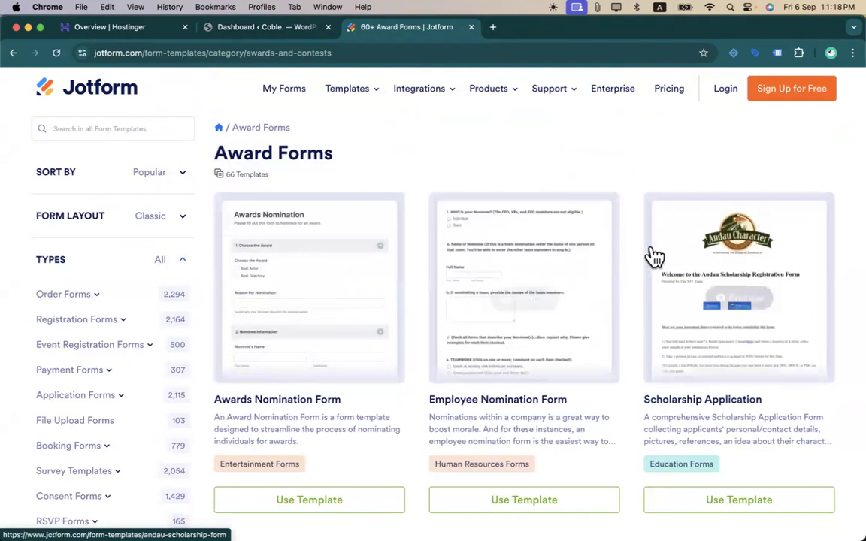
- Preview the Employee Nomination Form, close it, and scroll further down the Award Forms list
left_click(589, 239)
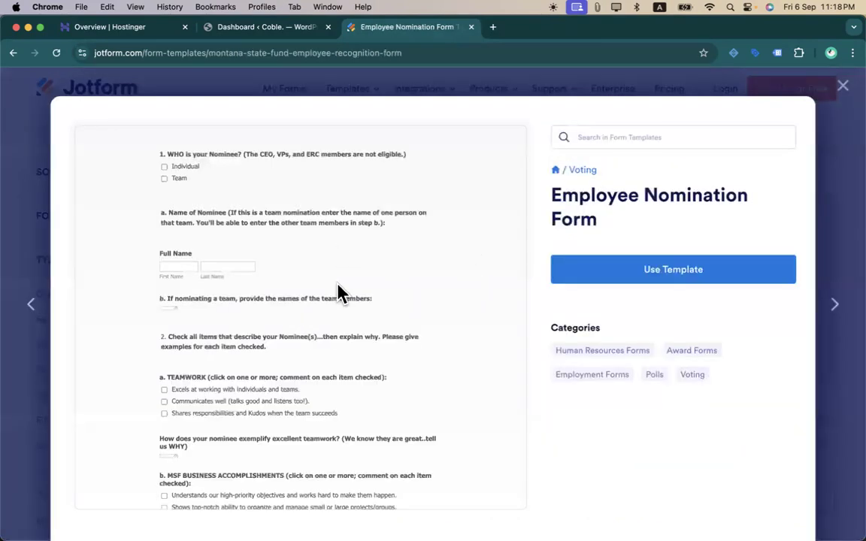
scroll(338, 292, "down", 4)
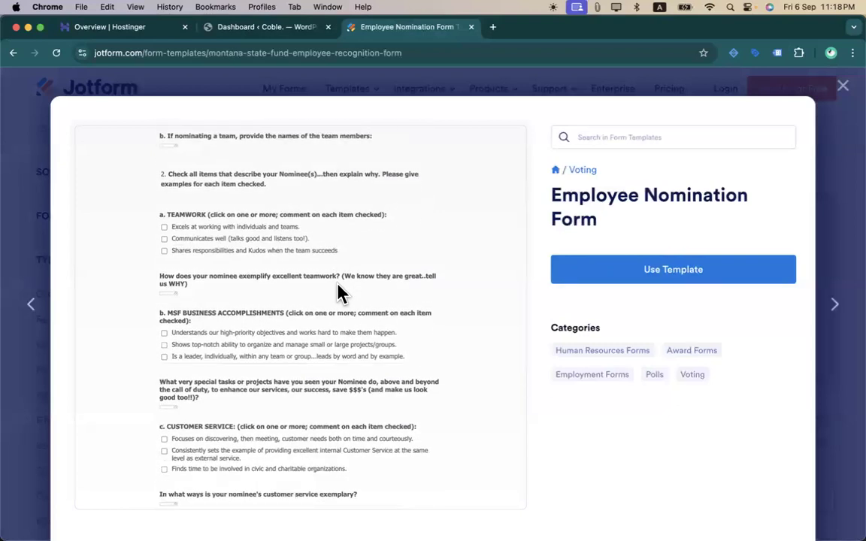
scroll(386, 236, "down", 5)
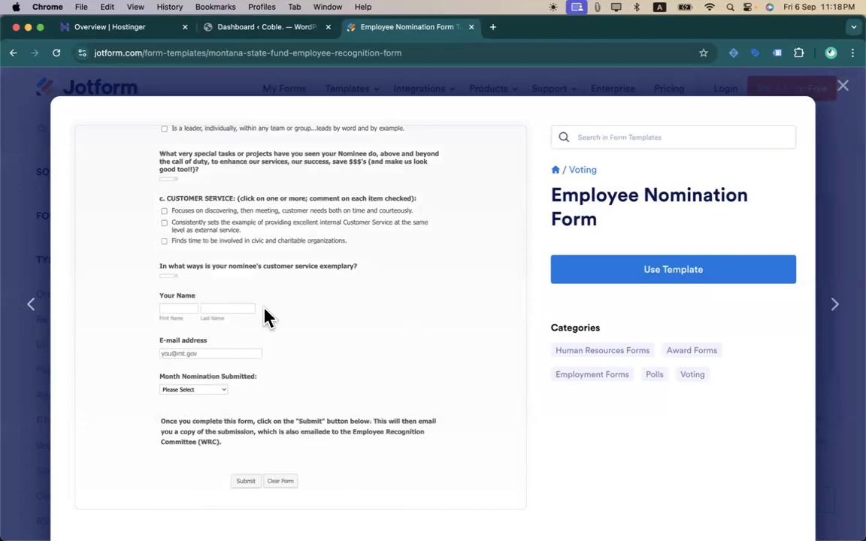
scroll(267, 317, "up", 10)
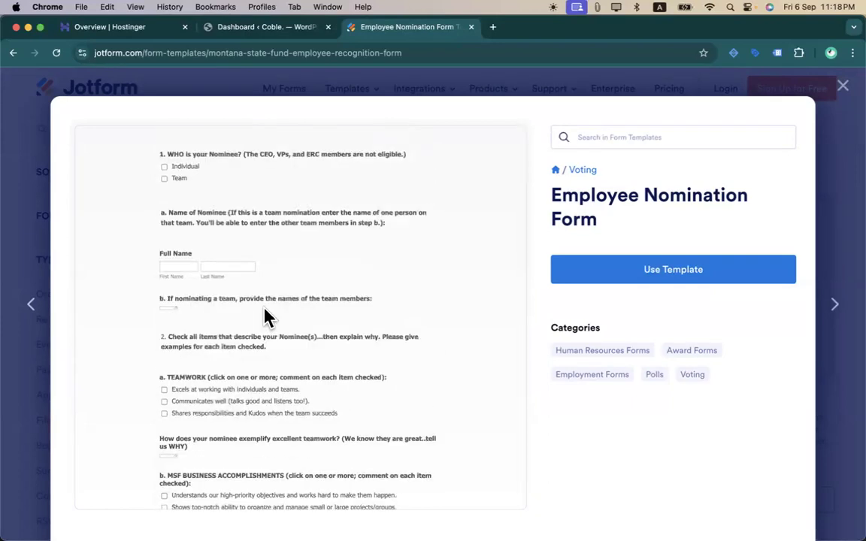
left_click(843, 98)
scroll(378, 345, "down", 10)
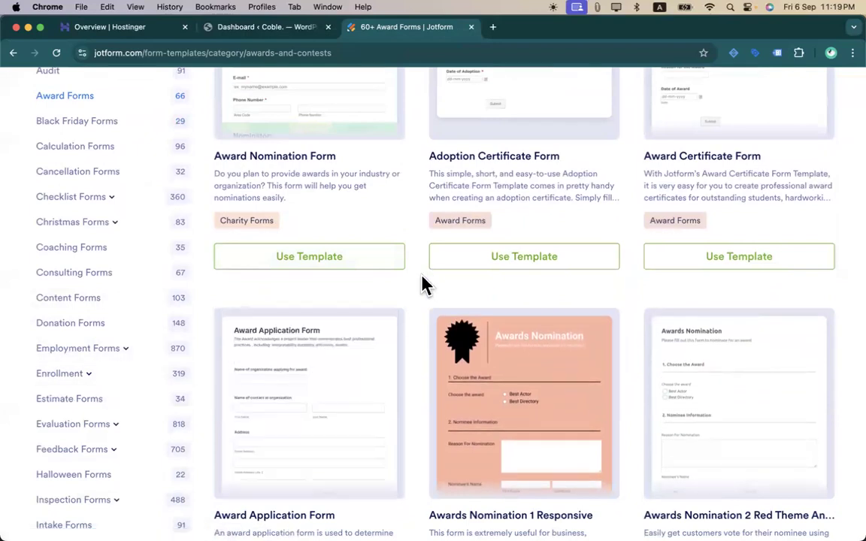
scroll(425, 286, "down", 5)
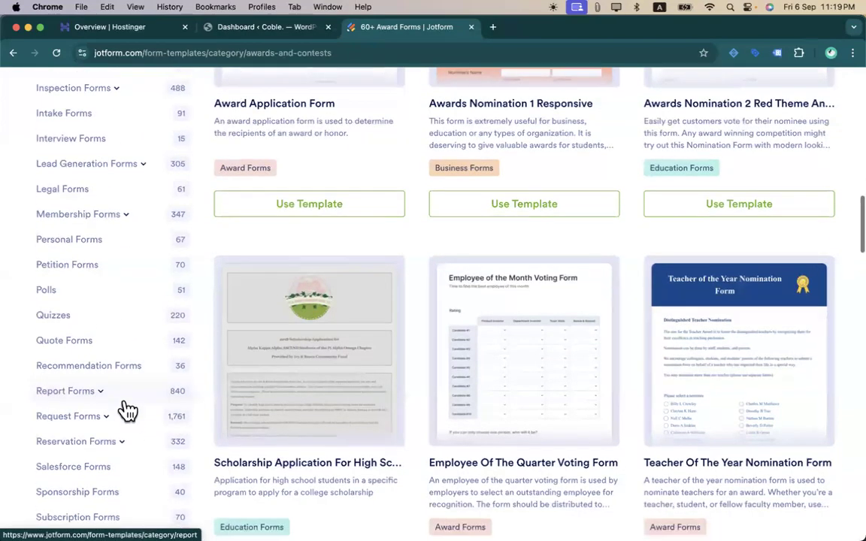
scroll(128, 411, "down", 2)
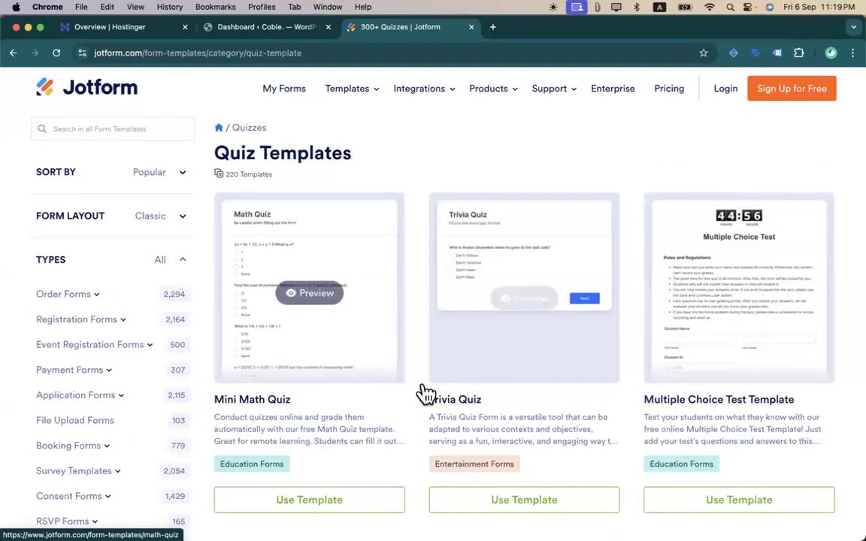
- Scroll up and down through the template listings
scroll(399, 368, "down", 2)
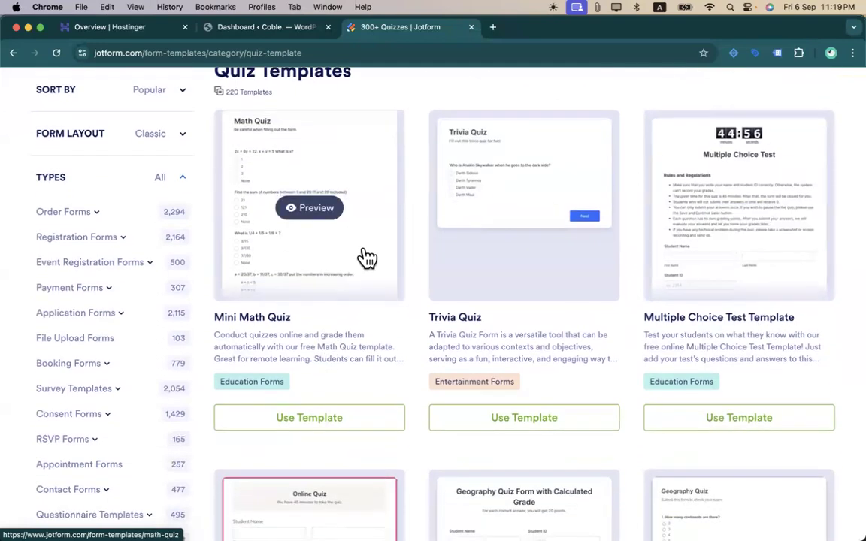
scroll(367, 258, "down", 1)
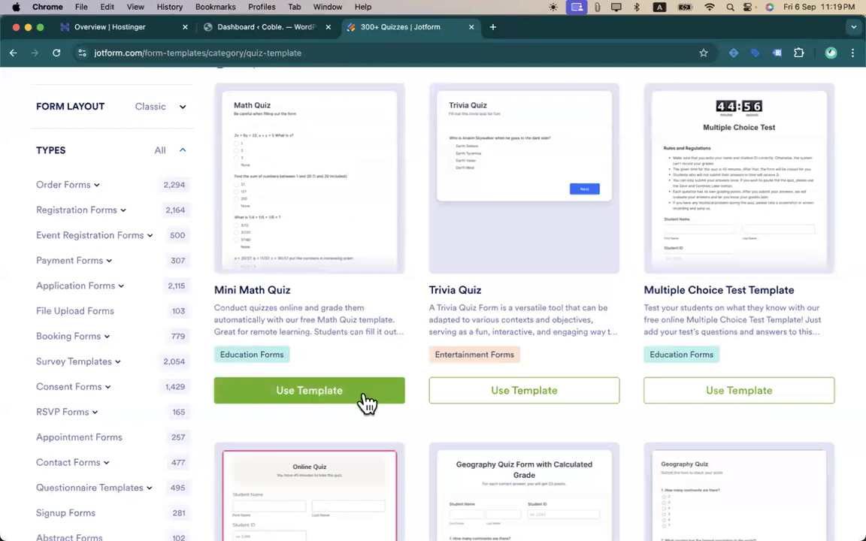
scroll(160, 387, "down", 5)
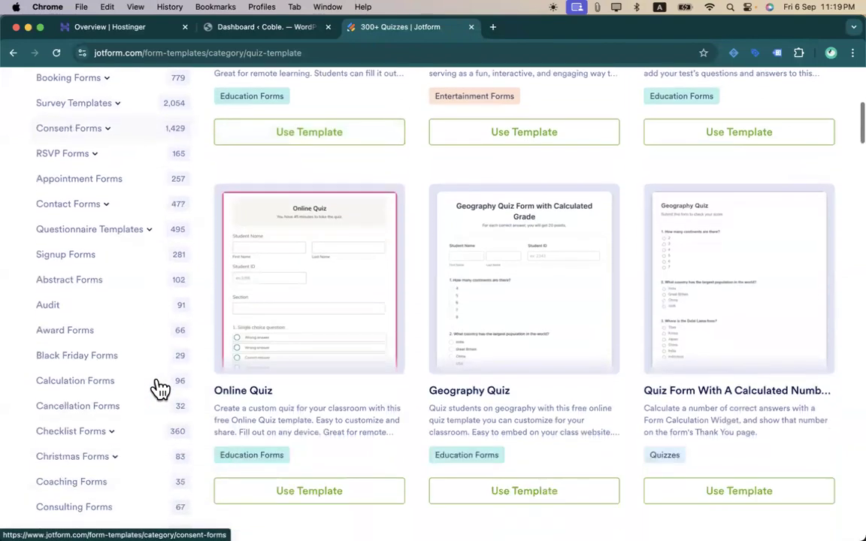
scroll(381, 349, "up", 3)
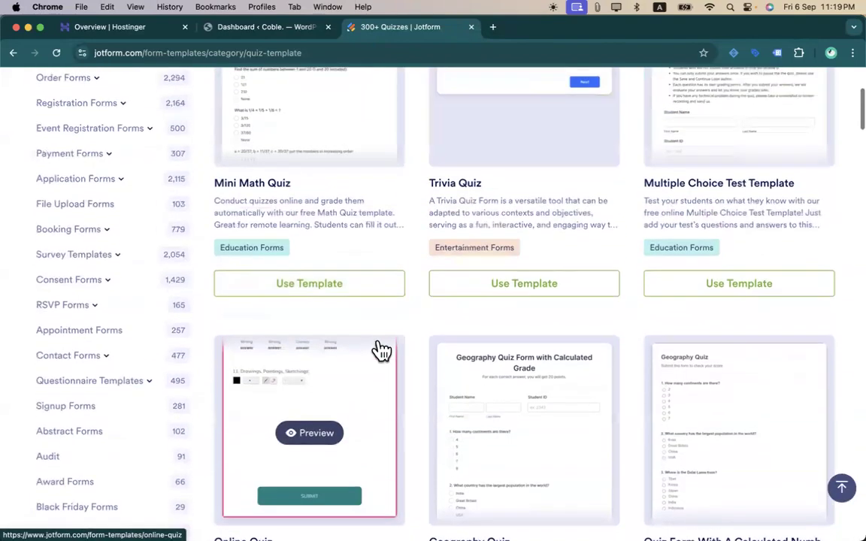
scroll(353, 372, "down", 4)
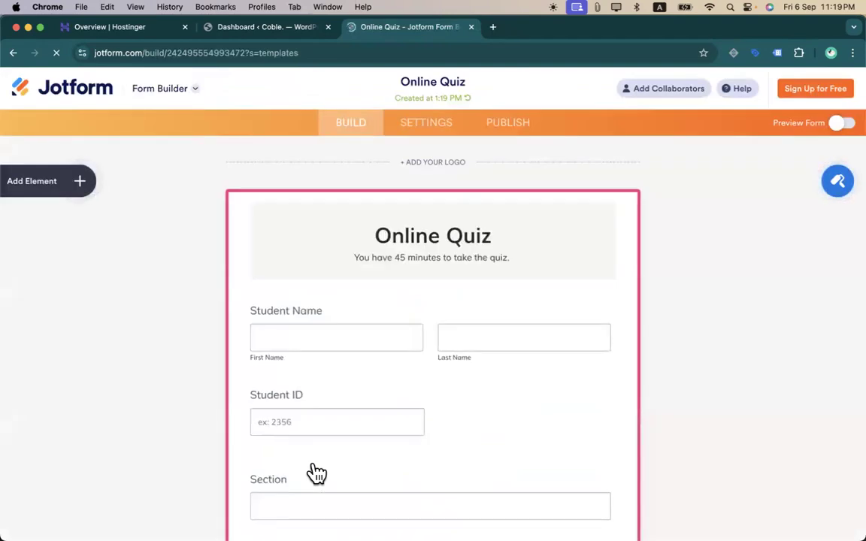
scroll(315, 472, "down", 10)
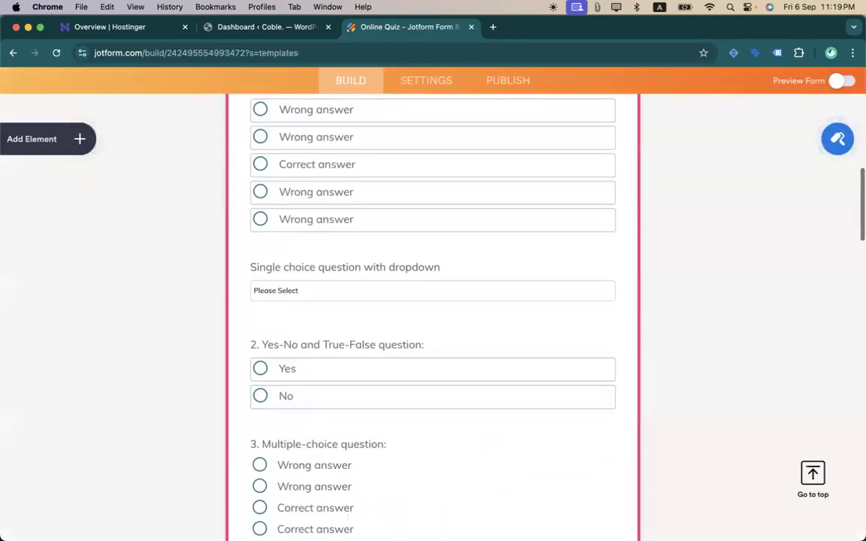
scroll(366, 380, "down", 15)
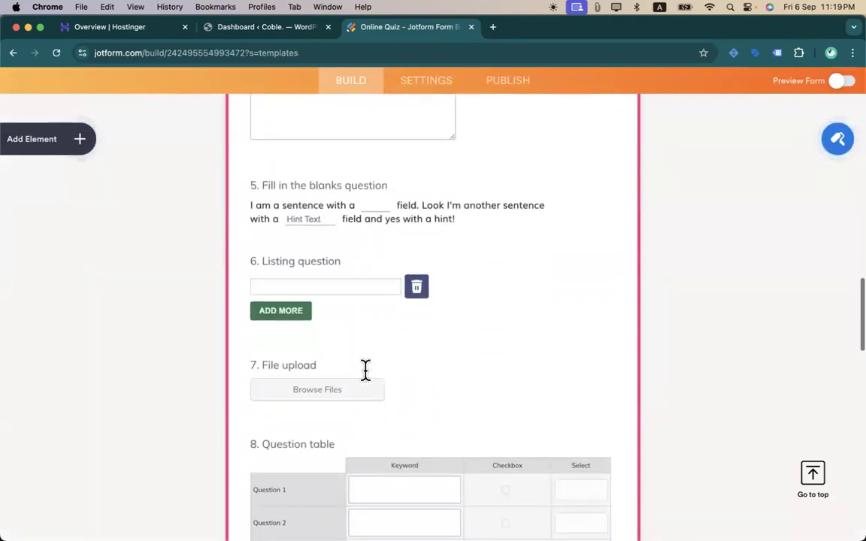
scroll(365, 370, "down", 5)
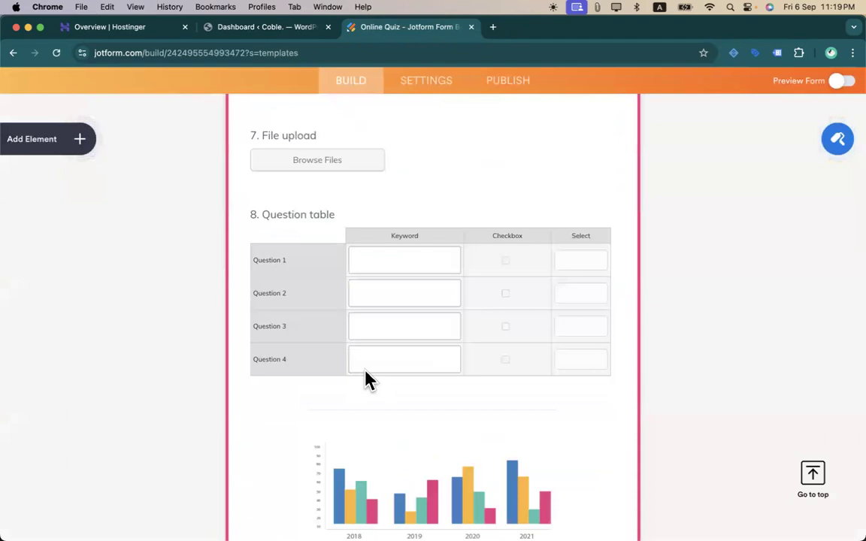
scroll(368, 380, "down", 20)
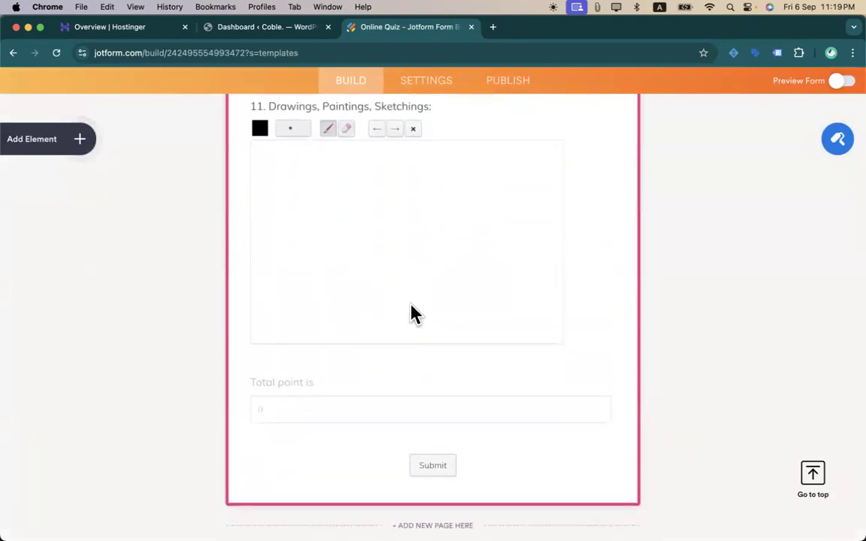
scroll(410, 353, "up", 5)
scroll(399, 310, "up", 20)
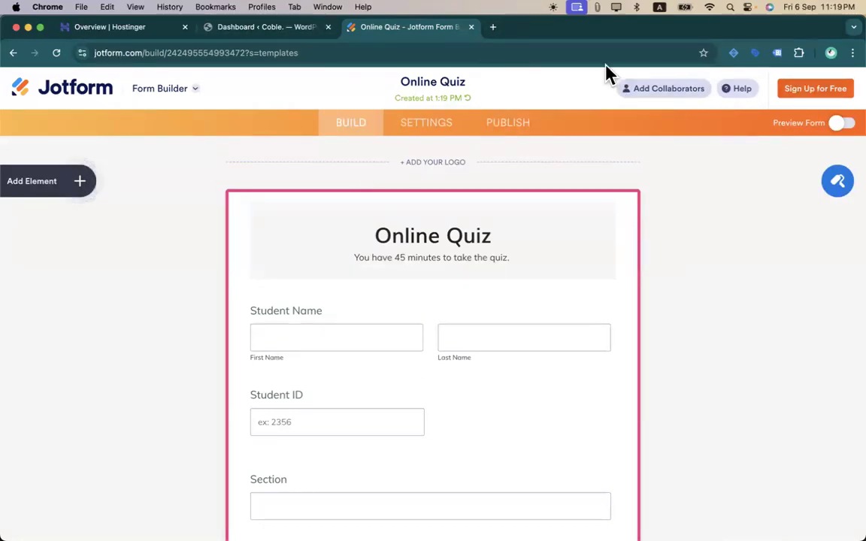
- Search Google for 'jotform prici' in a new browser tab
left_click(491, 26)
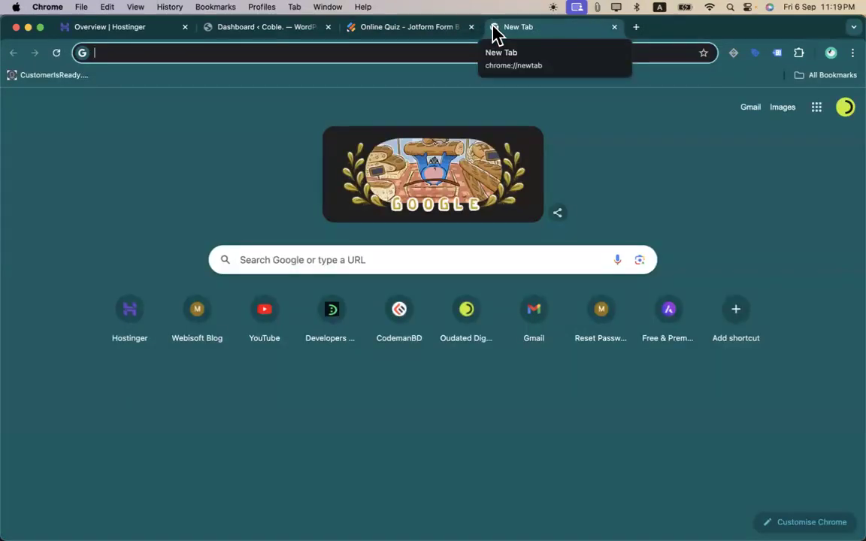
type("jot")
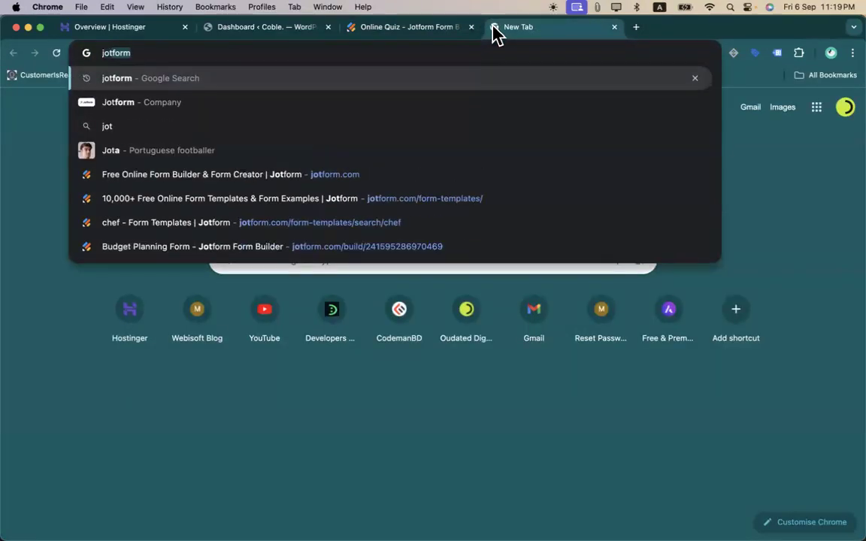
type("form prici")
key("Return")
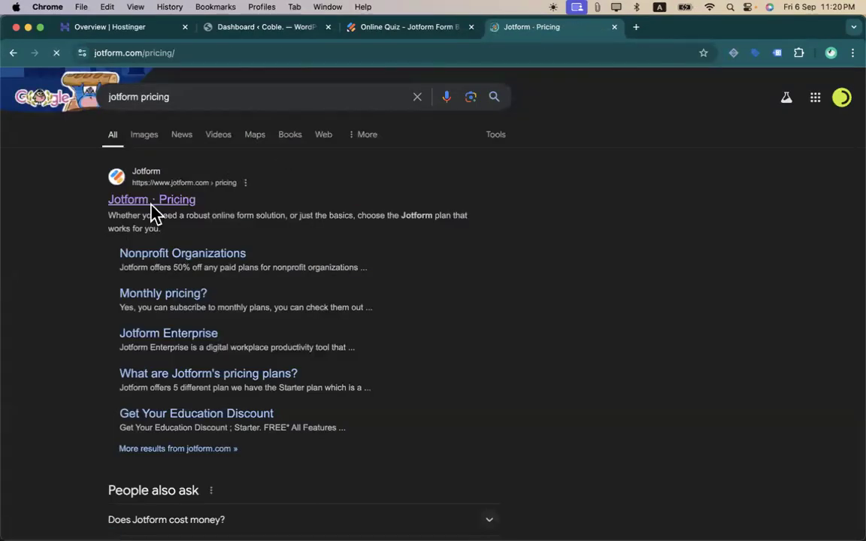
- Review the plan comparison and switch to monthly prices: Bronze $39, Silver $49, Gold $59
scroll(204, 139, "down", 5)
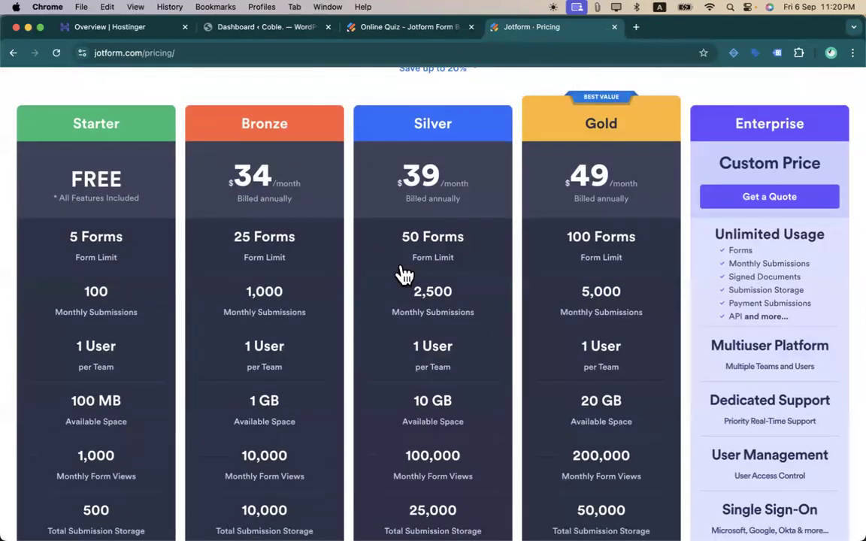
scroll(52, 299, "down", 5)
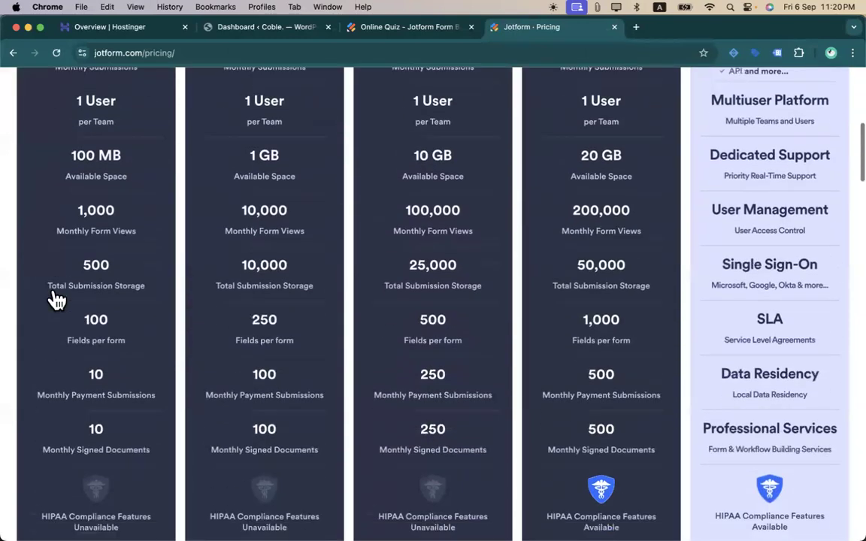
scroll(52, 299, "up", 6)
scroll(57, 299, "down", 1)
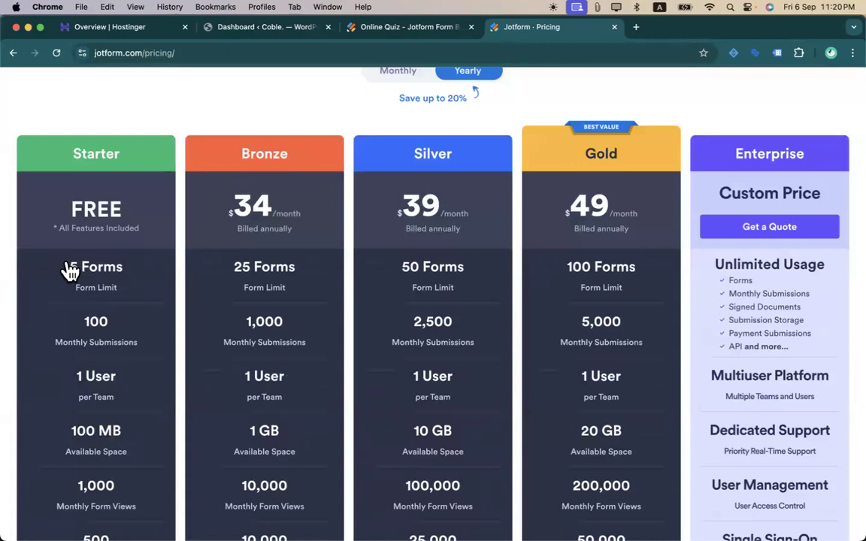
scroll(68, 271, "down", 4)
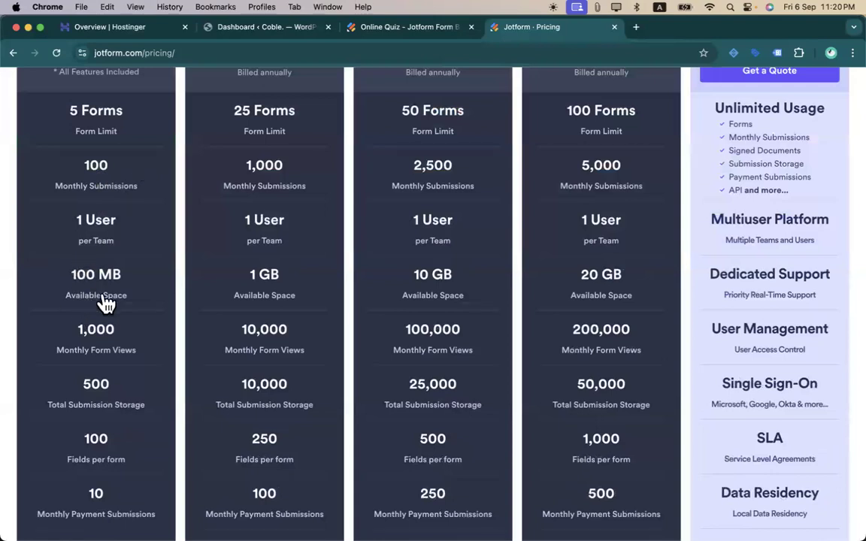
scroll(106, 303, "down", 2)
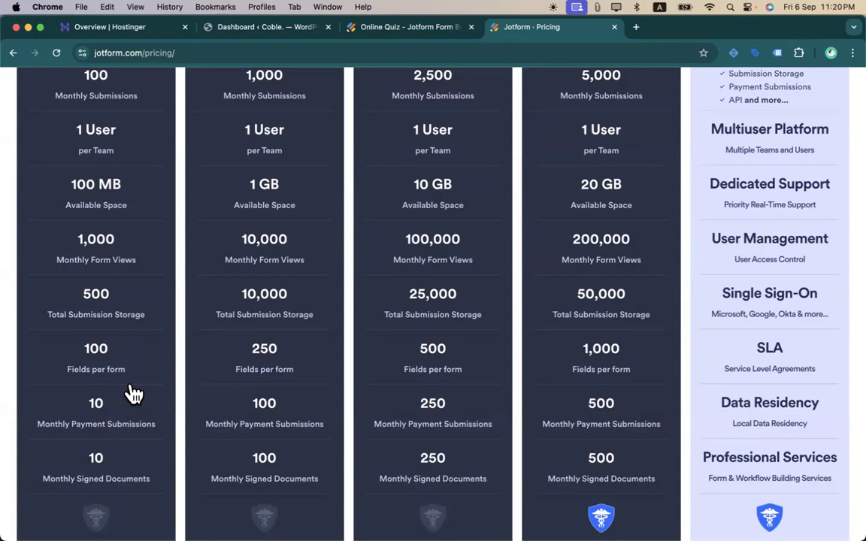
scroll(111, 422, "down", 3)
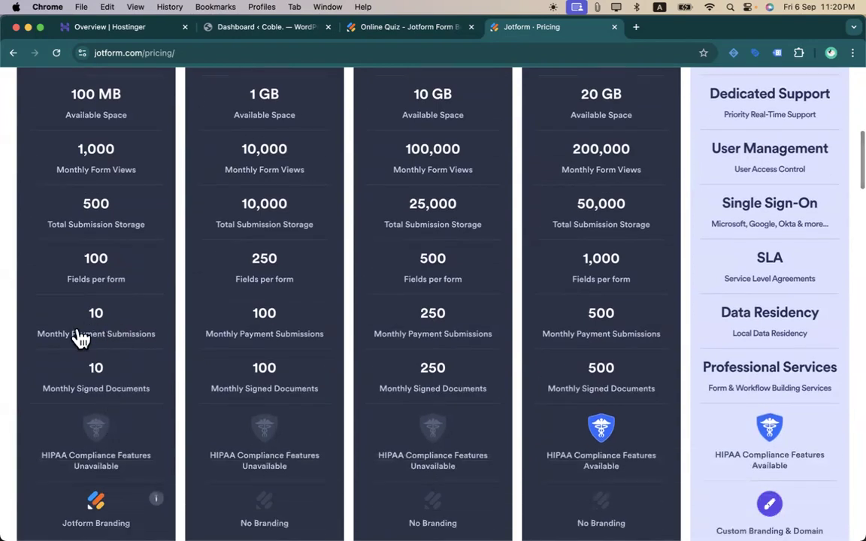
scroll(111, 367, "up", 6)
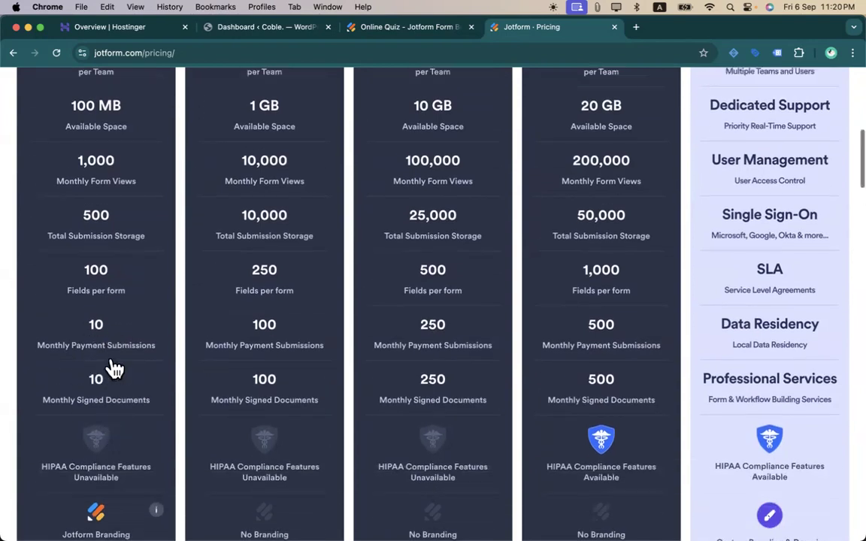
scroll(237, 393, "down", 3)
scroll(237, 393, "down", 6)
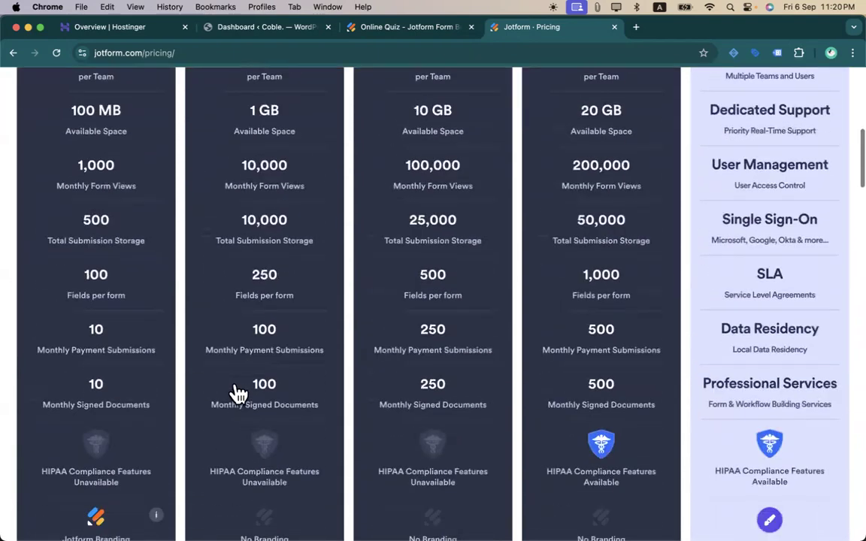
scroll(230, 396, "up", 3)
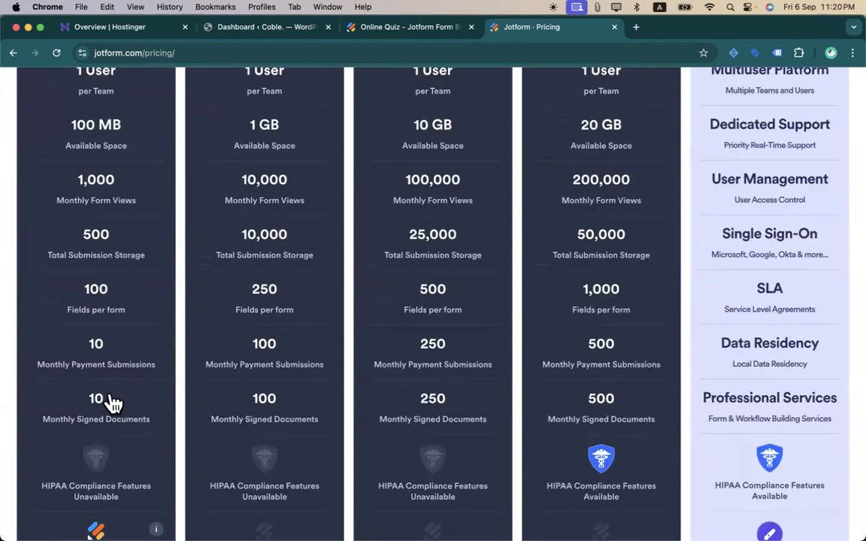
scroll(112, 404, "up", 4)
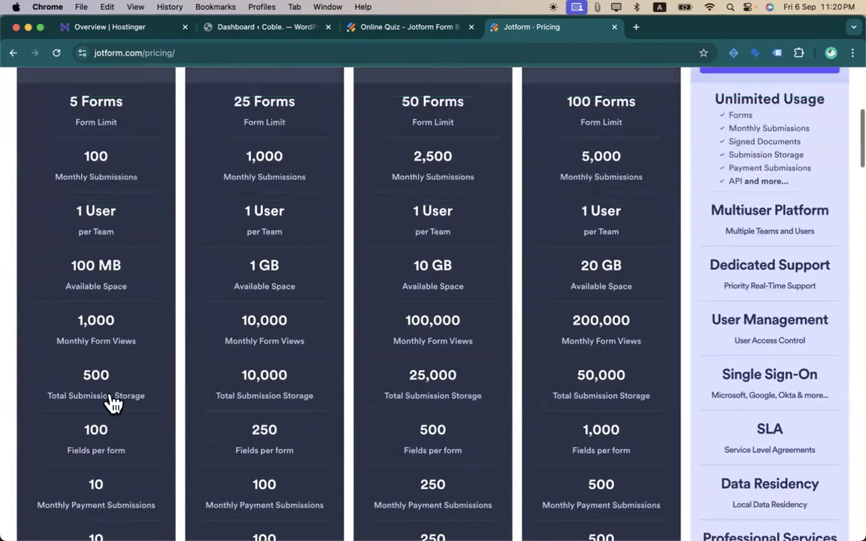
scroll(113, 404, "down", 5)
scroll(112, 404, "up", 3)
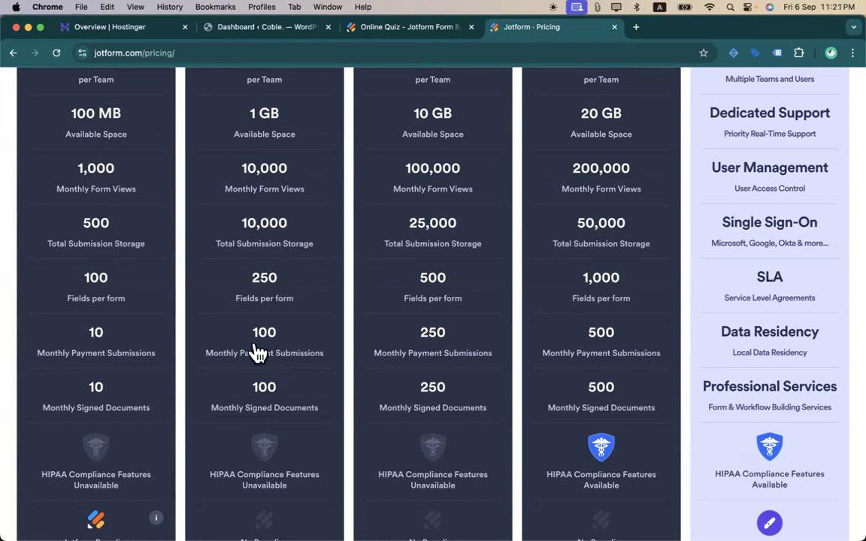
scroll(338, 291, "up", 8)
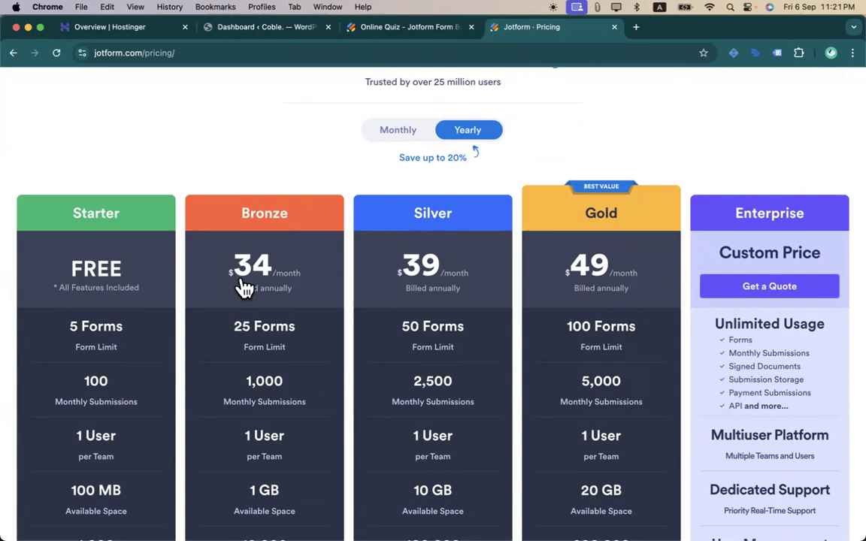
scroll(240, 287, "down", 3)
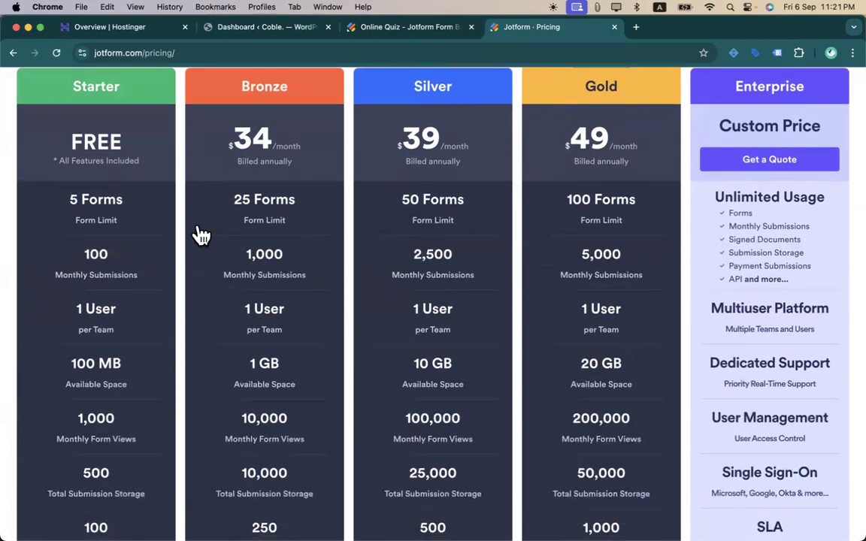
scroll(201, 235, "down", 7)
scroll(201, 235, "up", 4)
scroll(201, 236, "up", 10)
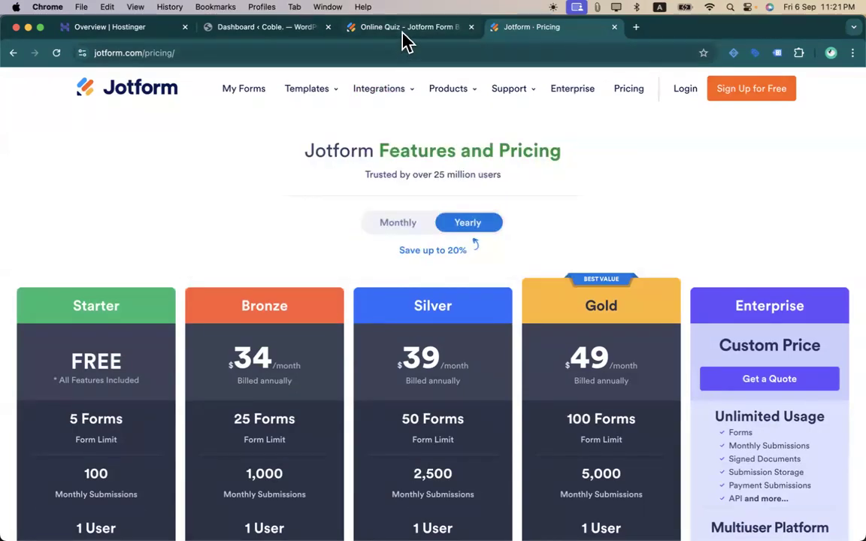
scroll(219, 237, "down", 10)
scroll(139, 290, "up", 5)
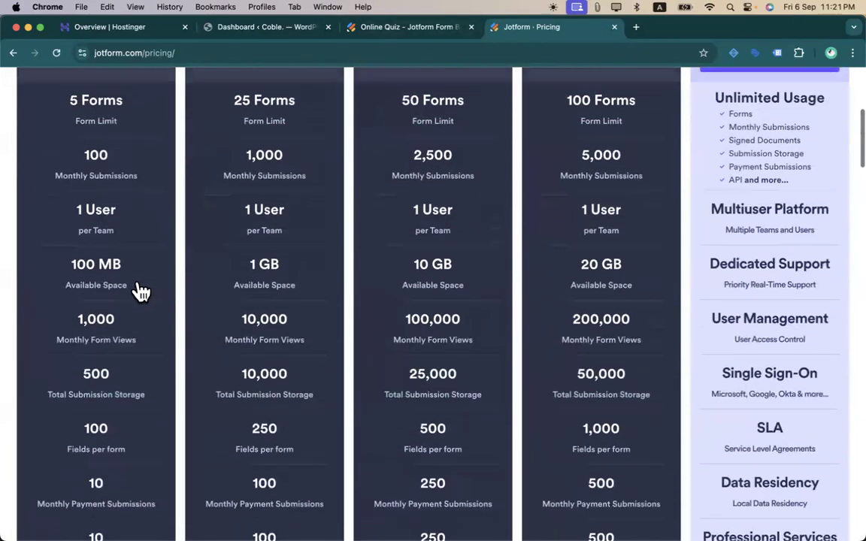
scroll(140, 291, "down", 4)
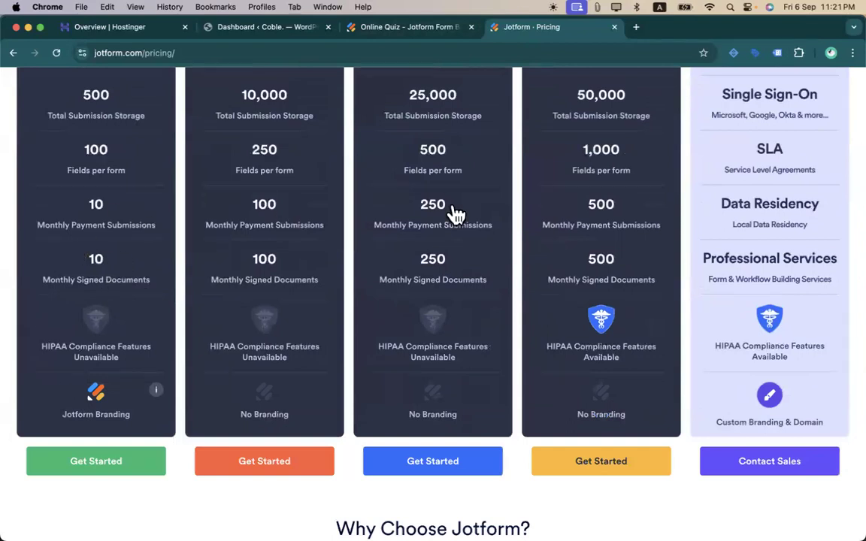
scroll(585, 258, "up", 10)
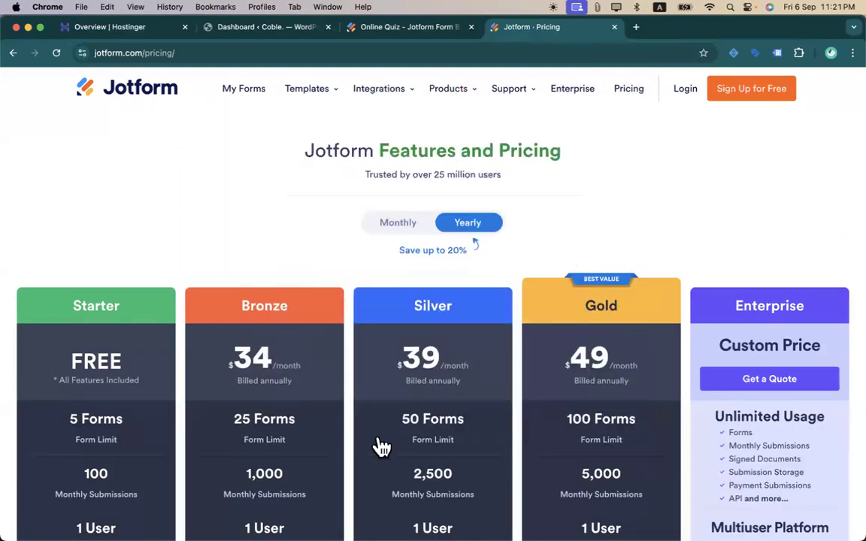
scroll(389, 342, "down", 3)
scroll(389, 342, "down", 7)
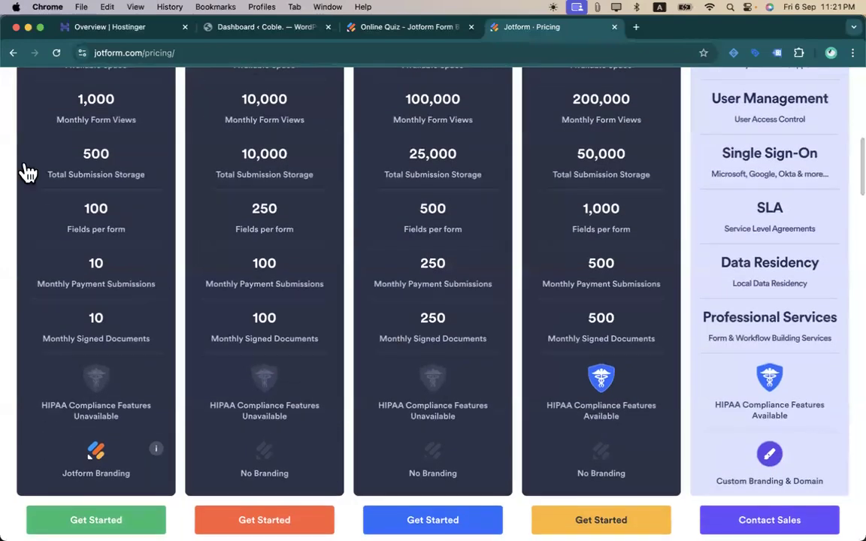
scroll(63, 434, "up", 8)
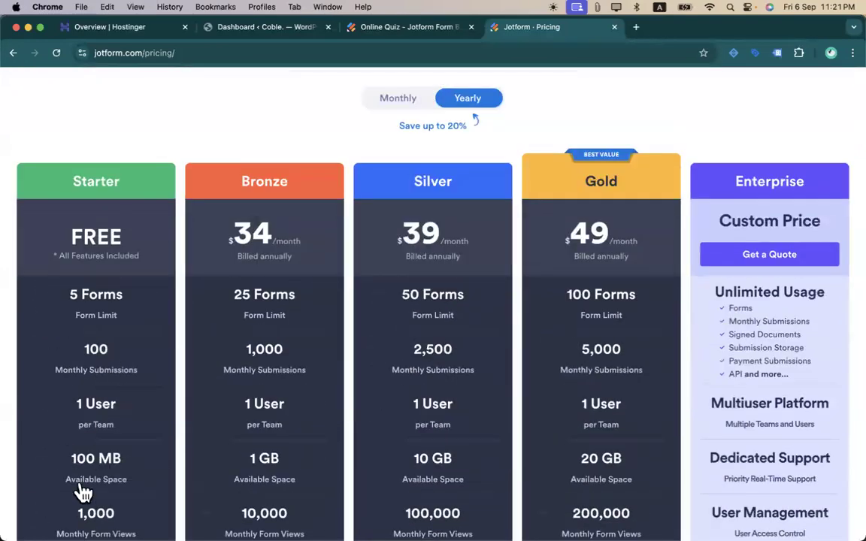
scroll(81, 488, "down", 10)
scroll(82, 492, "down", 2)
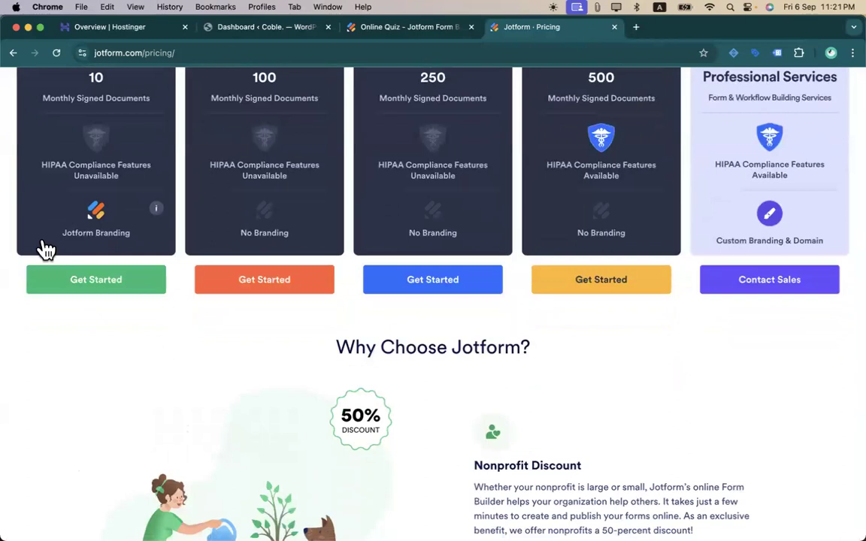
scroll(45, 250, "up", 3)
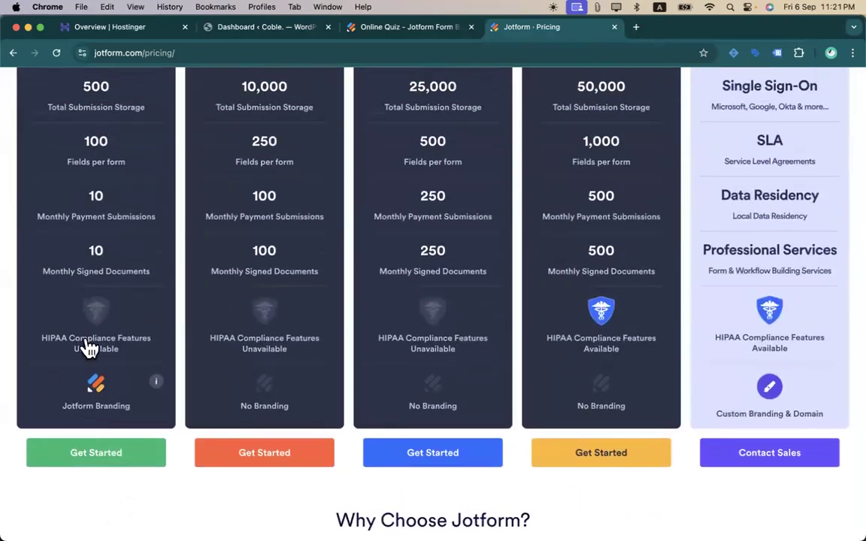
scroll(89, 188, "up", 10)
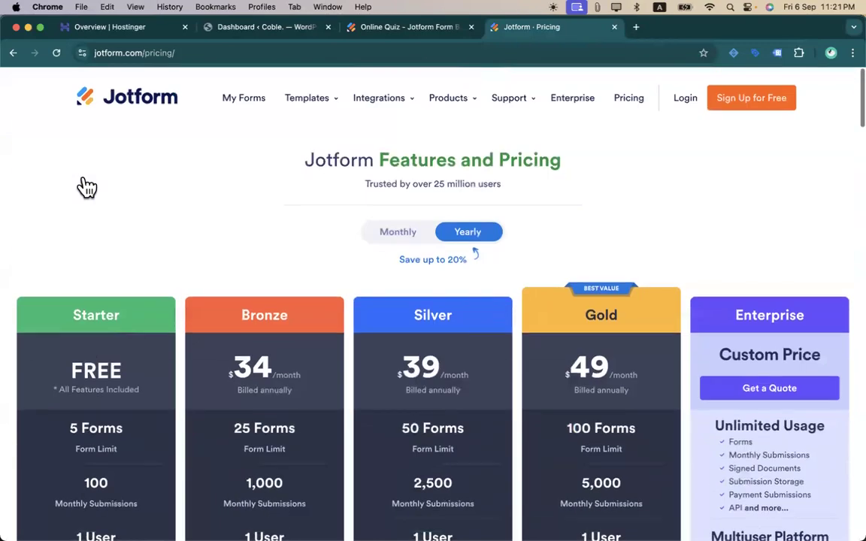
scroll(217, 380, "down", 1)
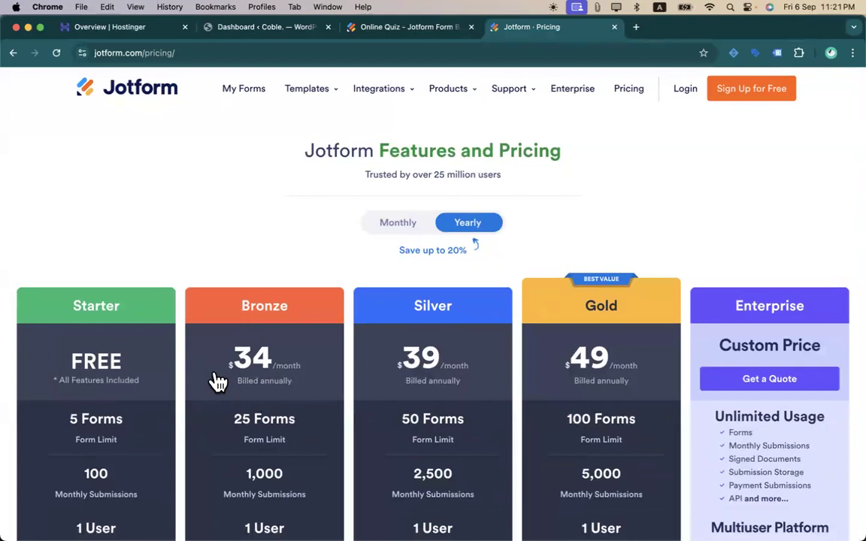
left_click(400, 223)
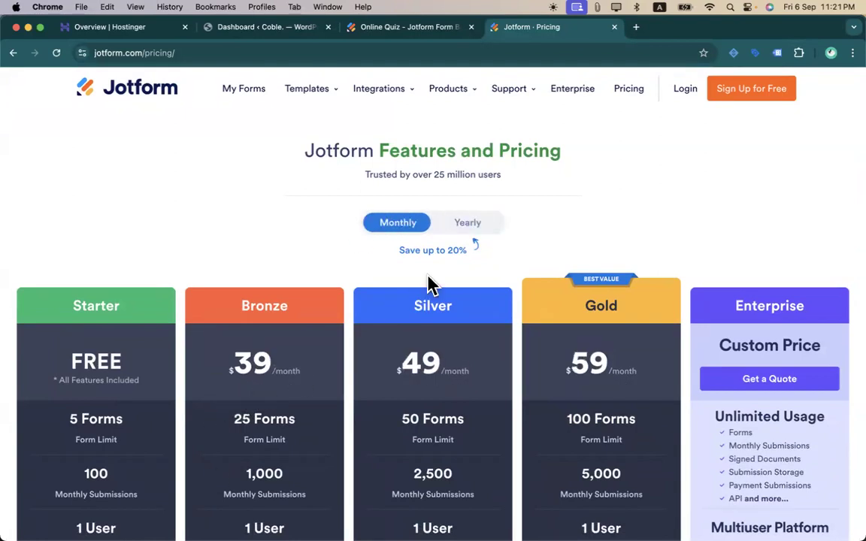
- Set pricing back to yearly, return to the Online Quiz tab, and go to My Forms
left_click(460, 223)
left_click(401, 30)
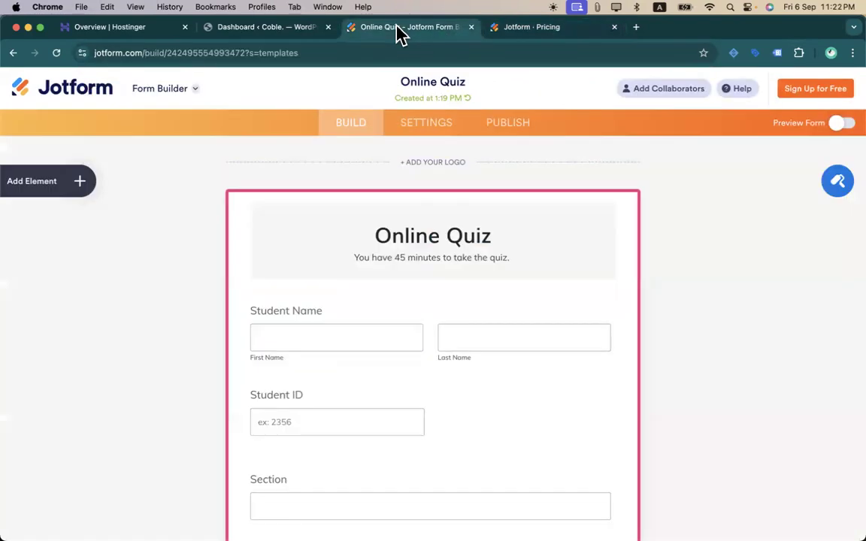
left_click(75, 97)
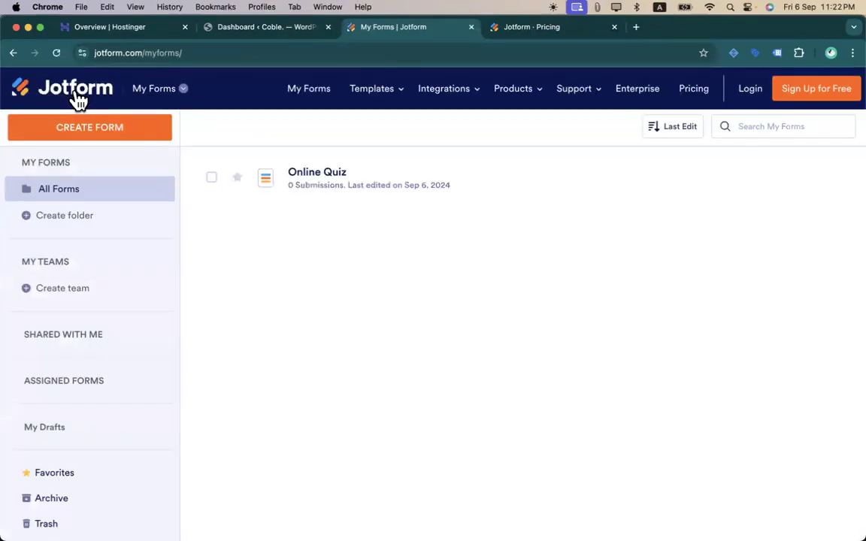
- Log in to Jotform with a Google account and approve the sign-in
left_click(763, 97)
left_click(330, 229)
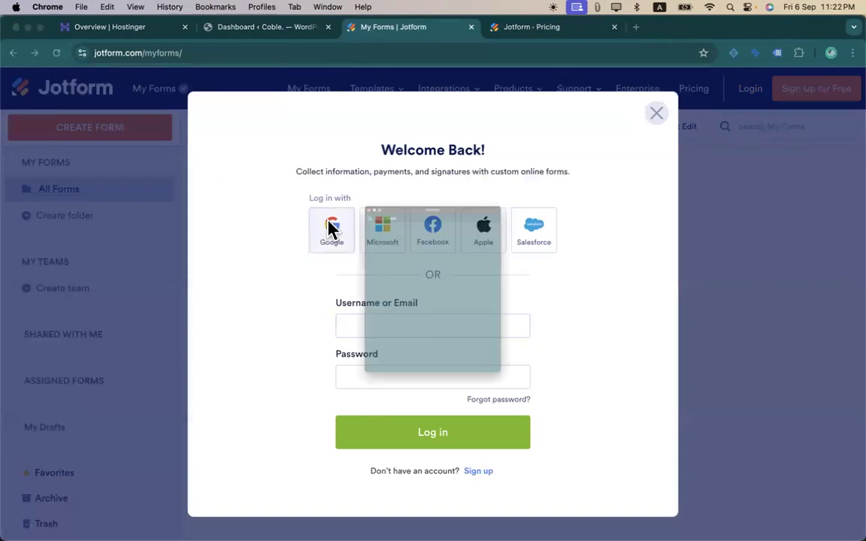
left_click(358, 330)
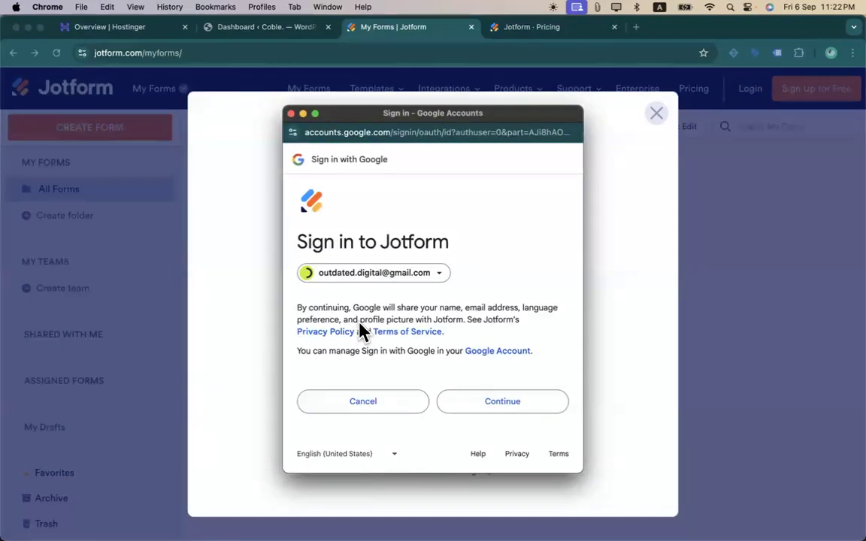
left_click(474, 406)
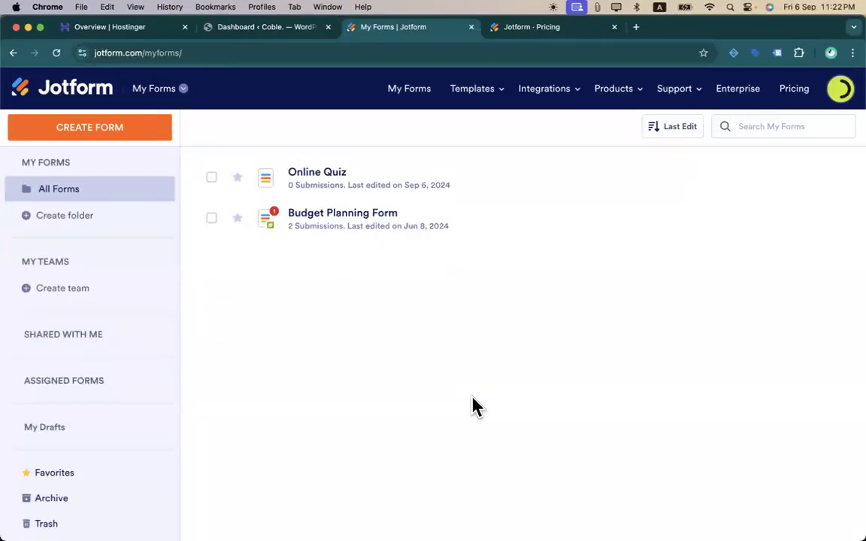
left_click(211, 179)
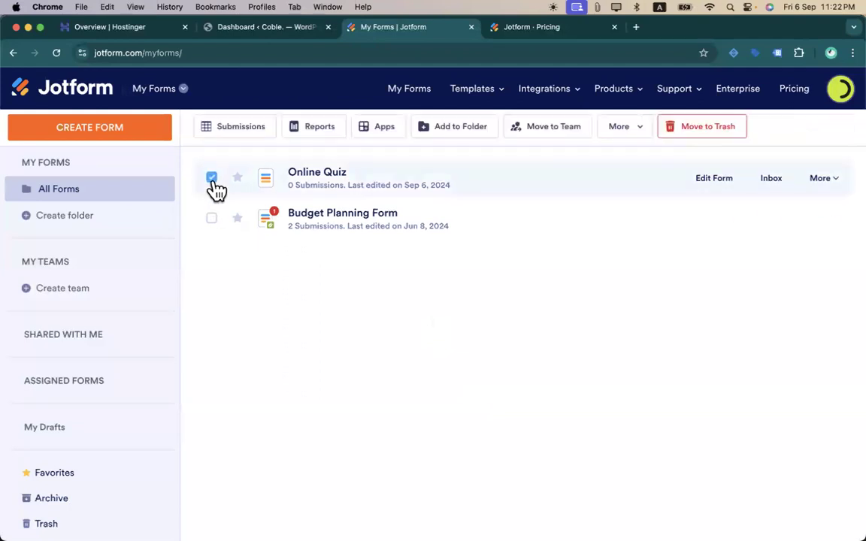
left_click(815, 180)
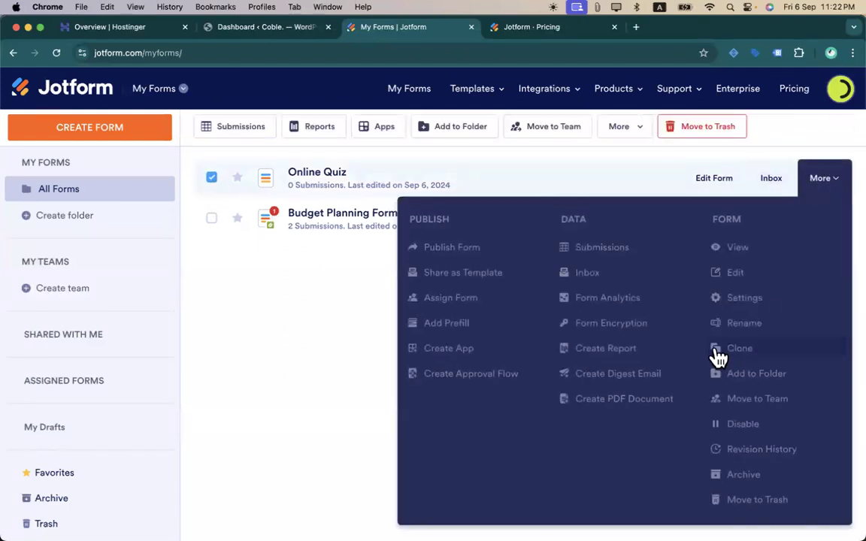
left_click(817, 187)
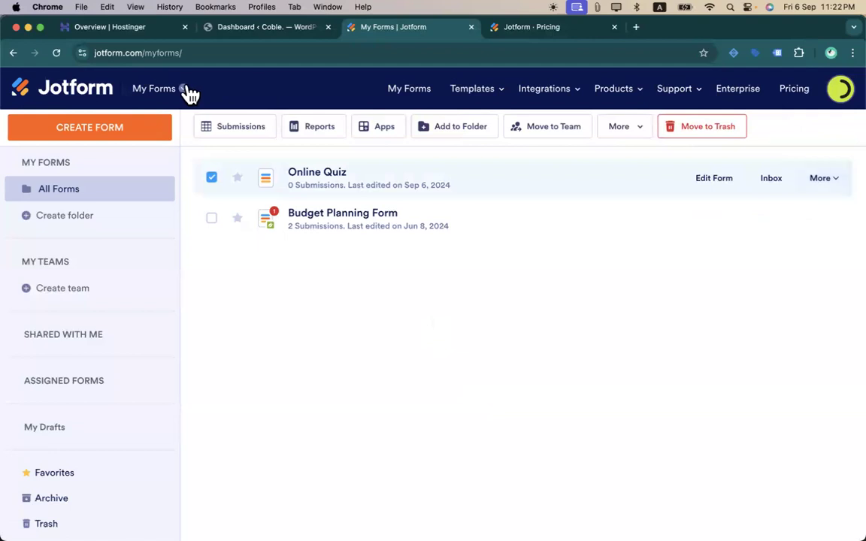
mouse_move(459, 98)
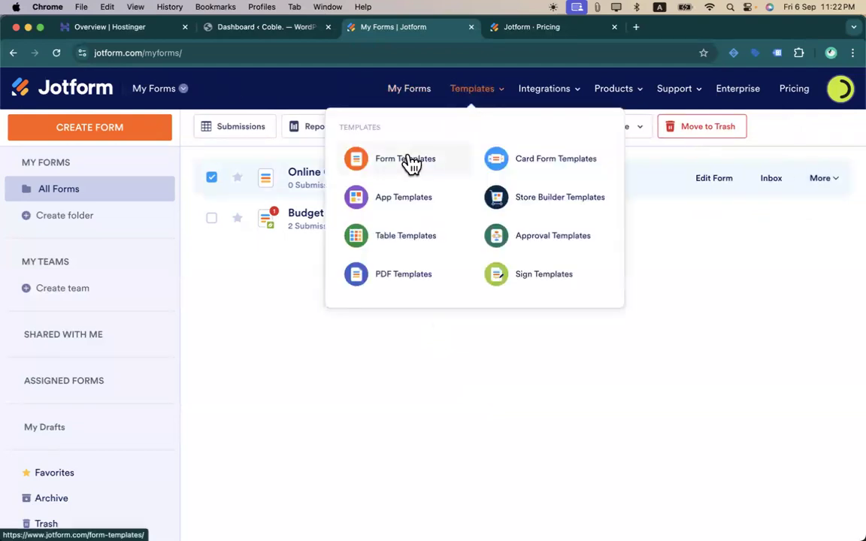
left_click(408, 160)
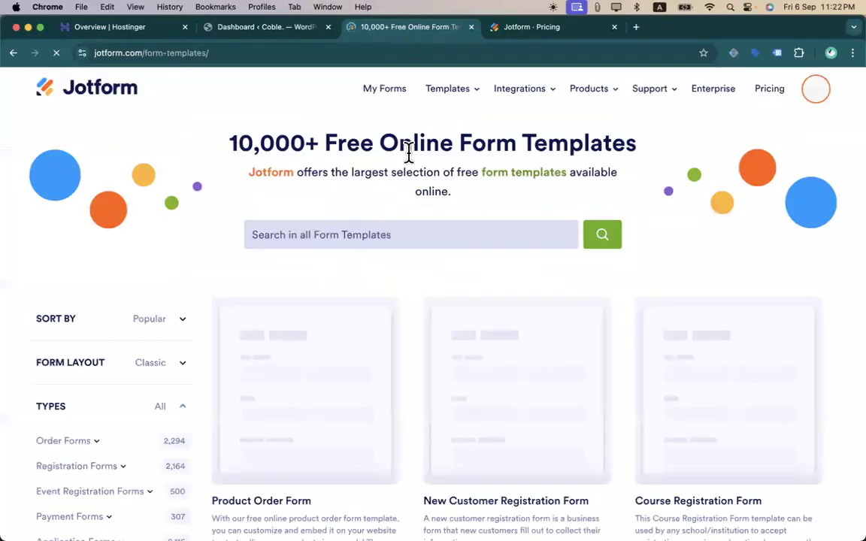
mouse_move(362, 311)
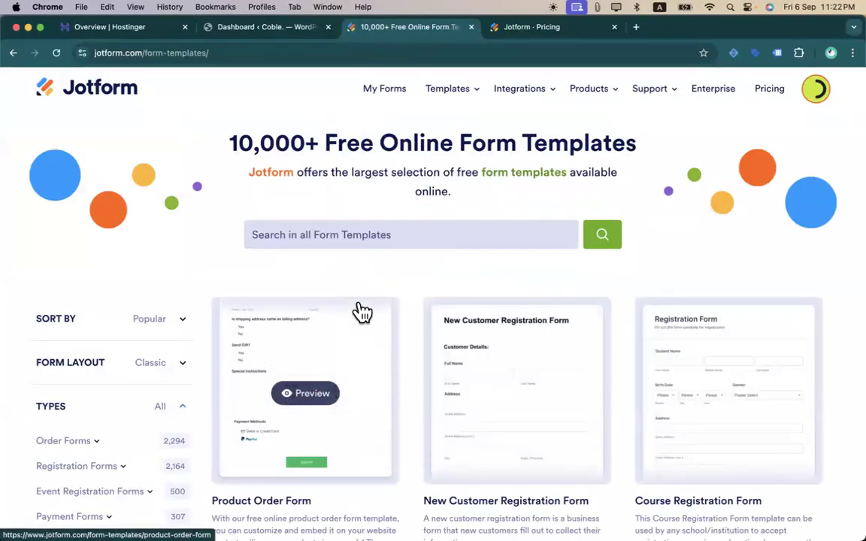
scroll(361, 311, "down", 10)
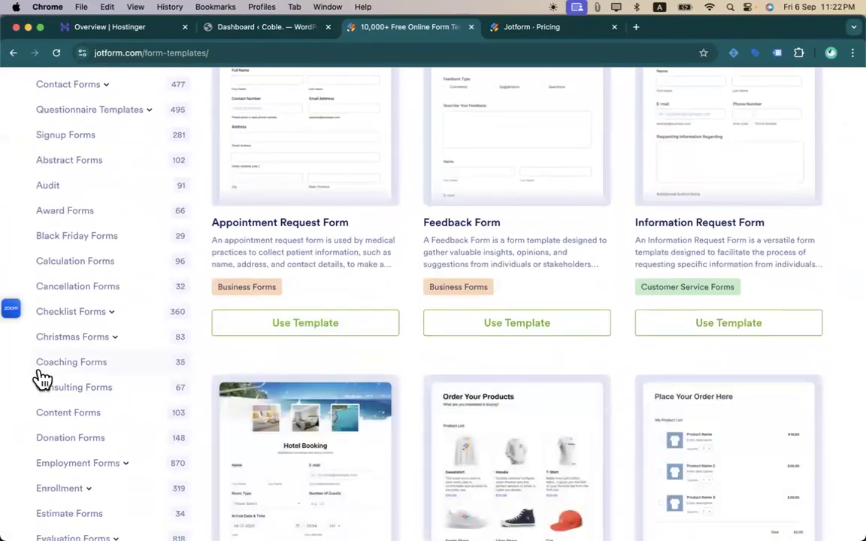
left_click(64, 366)
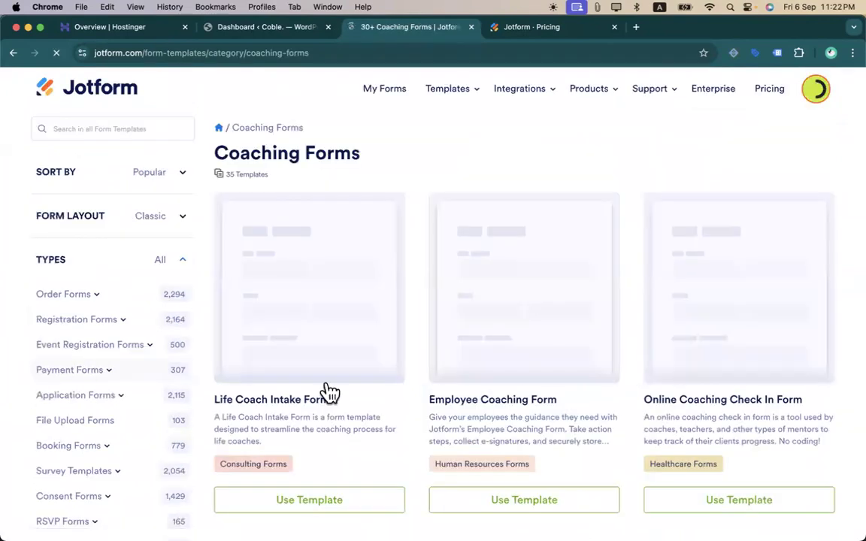
mouse_move(357, 359)
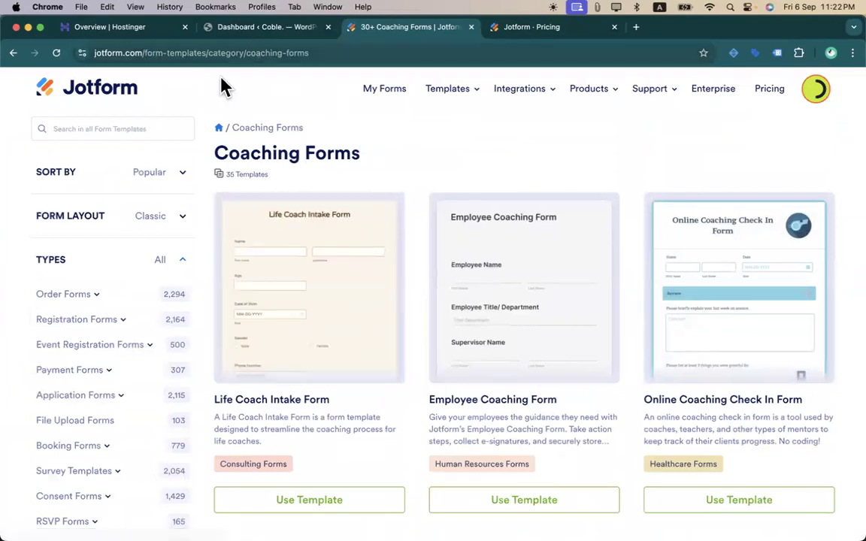
left_click(396, 89)
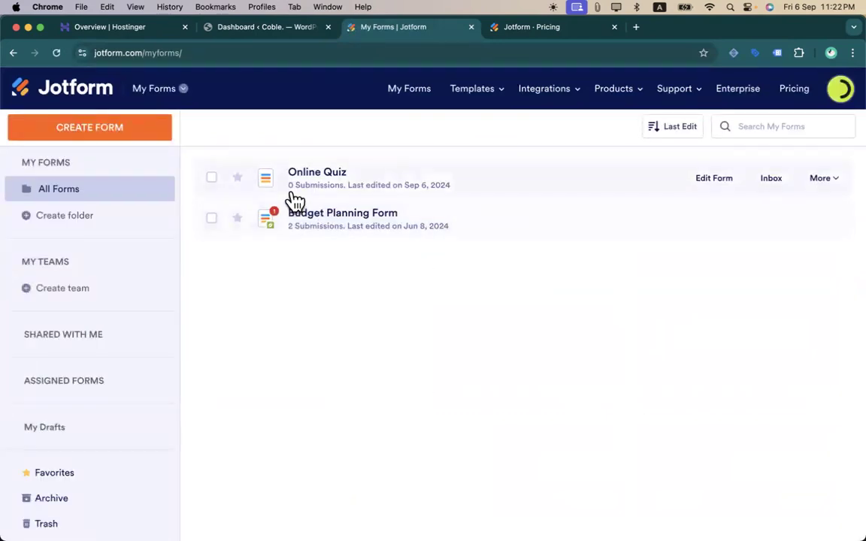
- Move Online Quiz and Budget Planning Form to the trash, then start creating a new form
left_click(211, 179)
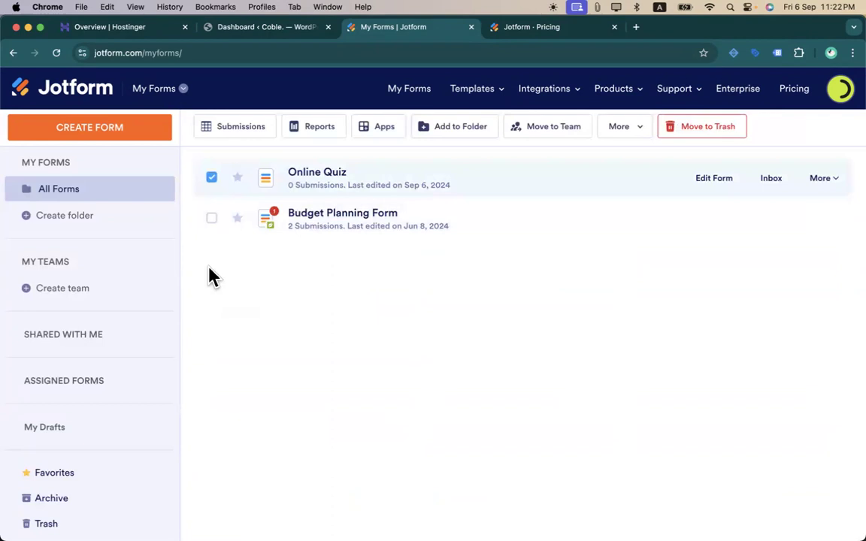
left_click(212, 219)
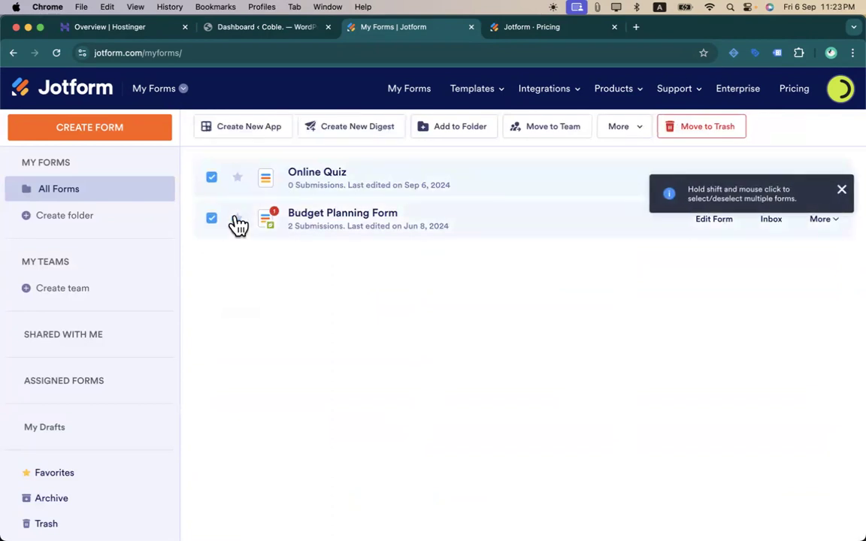
left_click(691, 128)
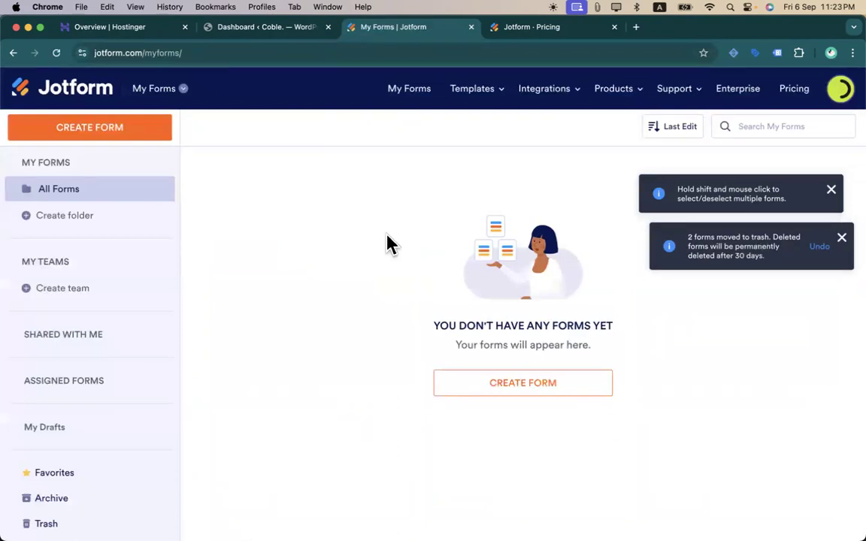
left_click(511, 384)
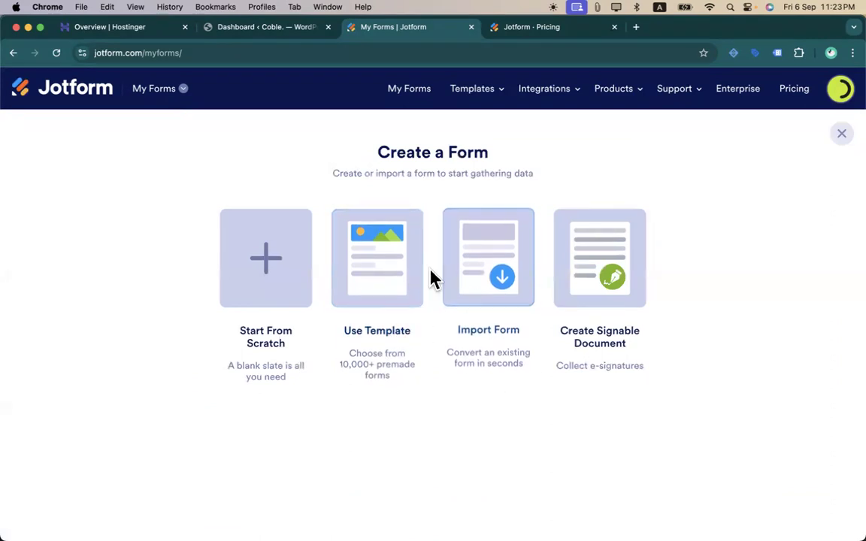
- Start a new blank classic-layout form from scratch and open the Form Elements list
left_click(291, 261)
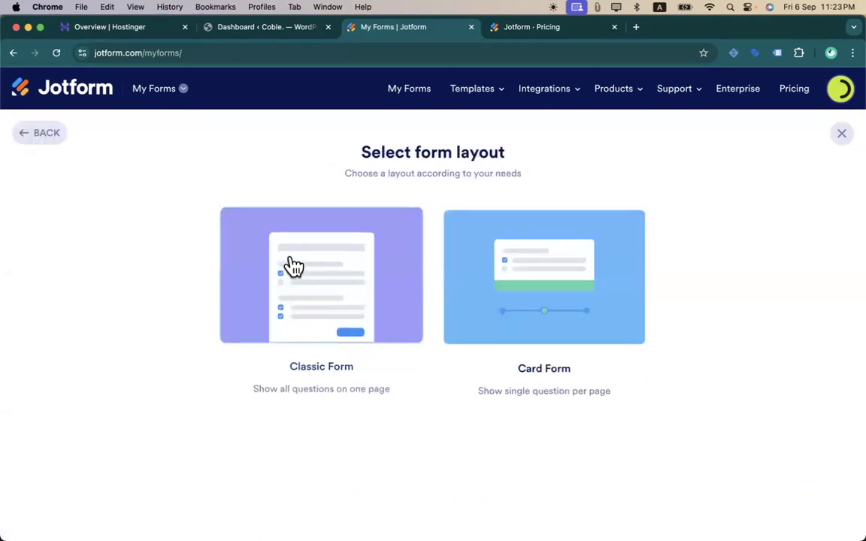
left_click(388, 316)
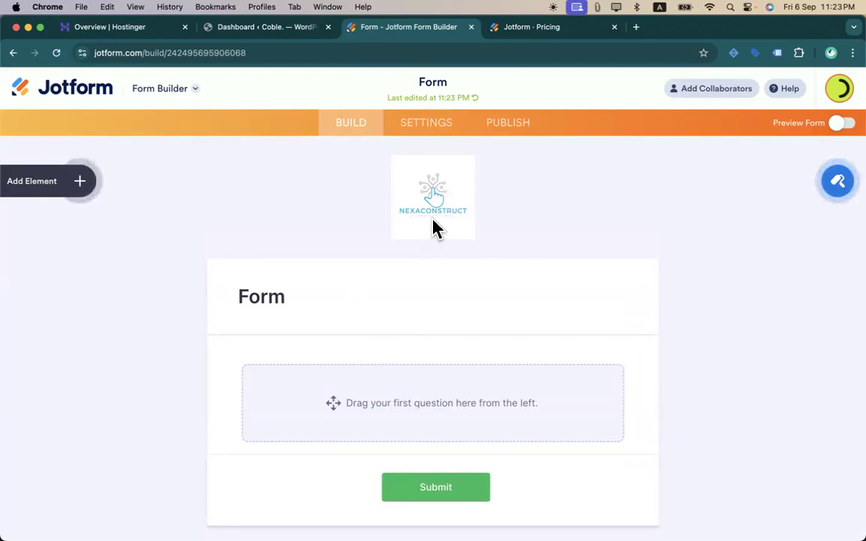
left_click(380, 286)
left_click(263, 380)
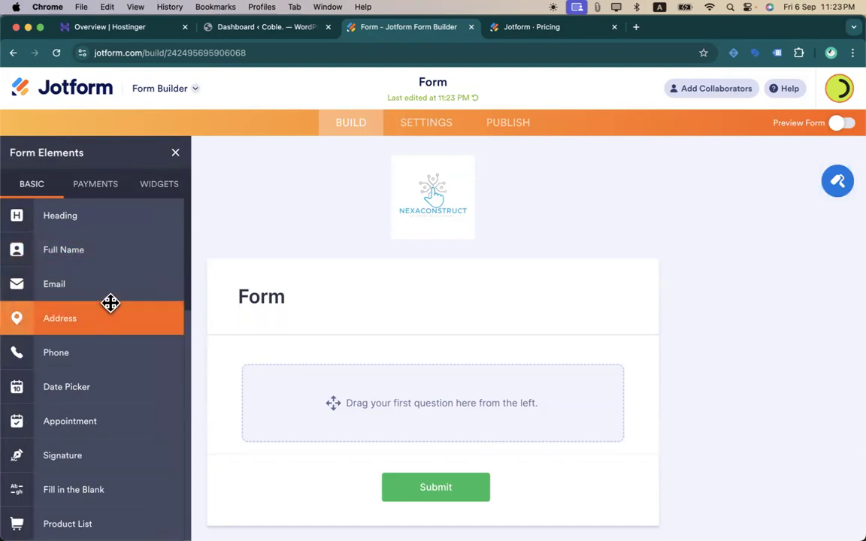
scroll(111, 303, "down", 1)
scroll(82, 263, "up", 1)
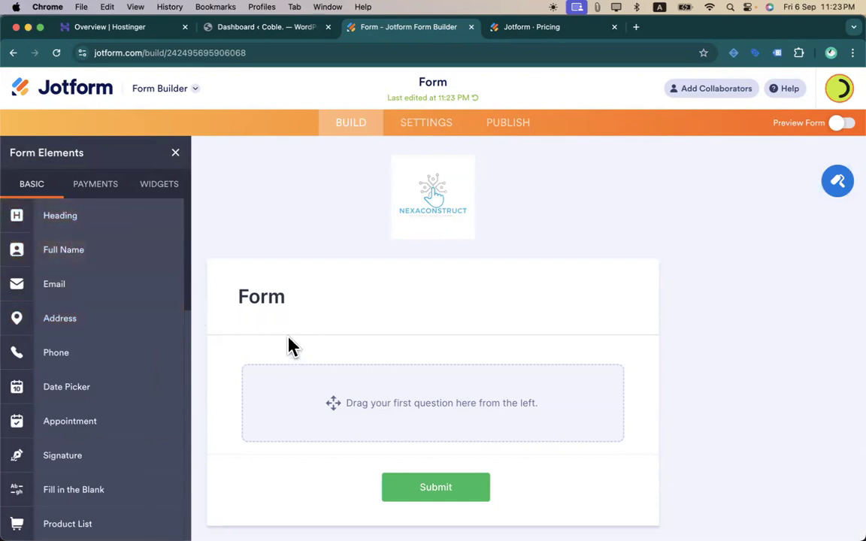
- Add a Heading element to the form and enter the text 'Web Design Service'
left_click_drag(75, 220, 370, 387)
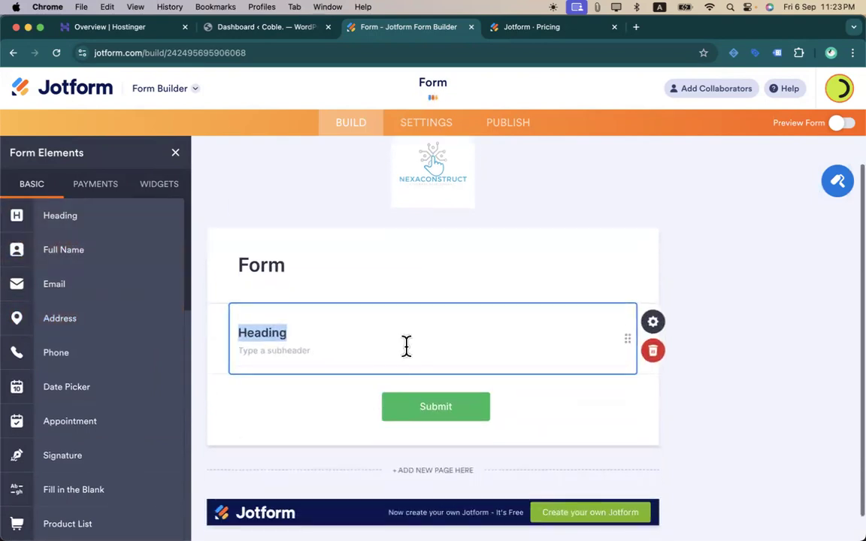
left_click(658, 334)
scroll(699, 299, "down", 3)
scroll(699, 299, "up", 3)
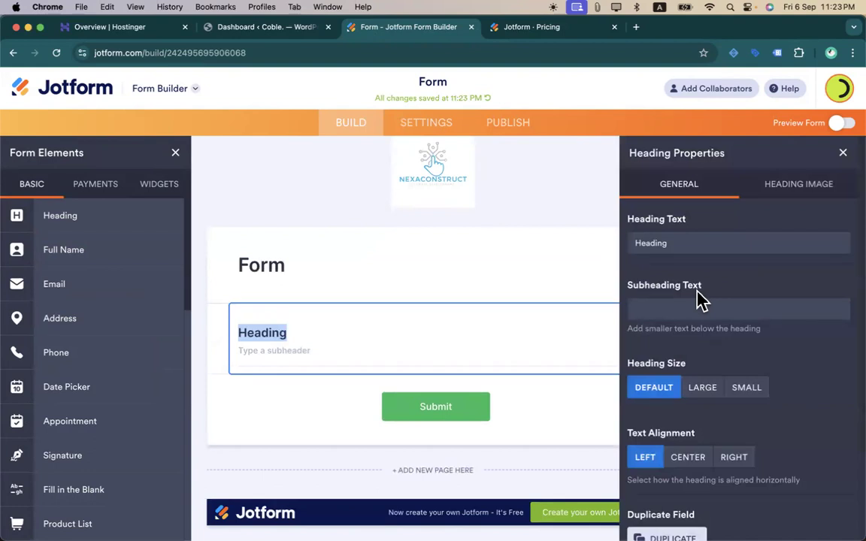
left_click(662, 241)
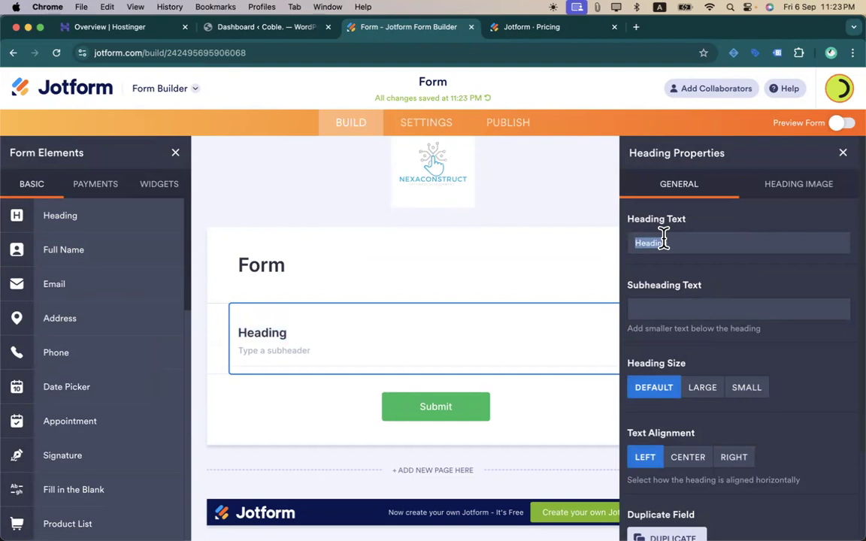
type("Service")
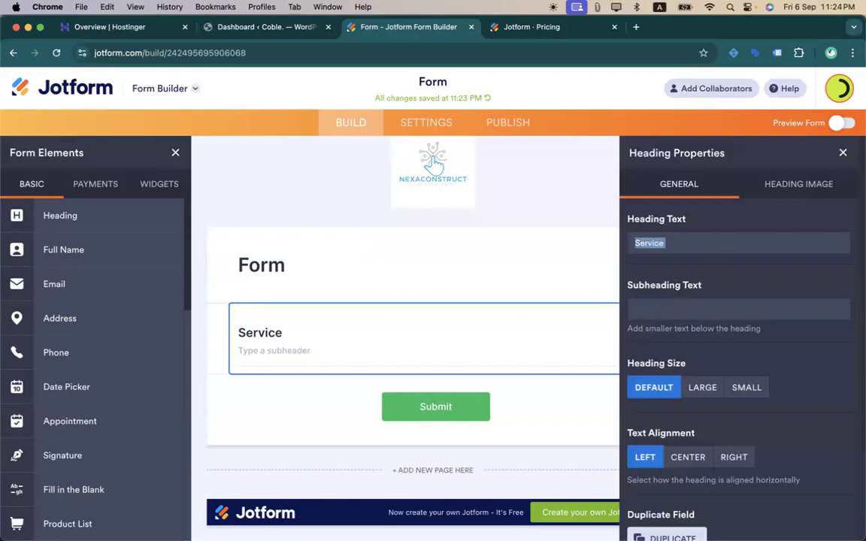
type("Web Design")
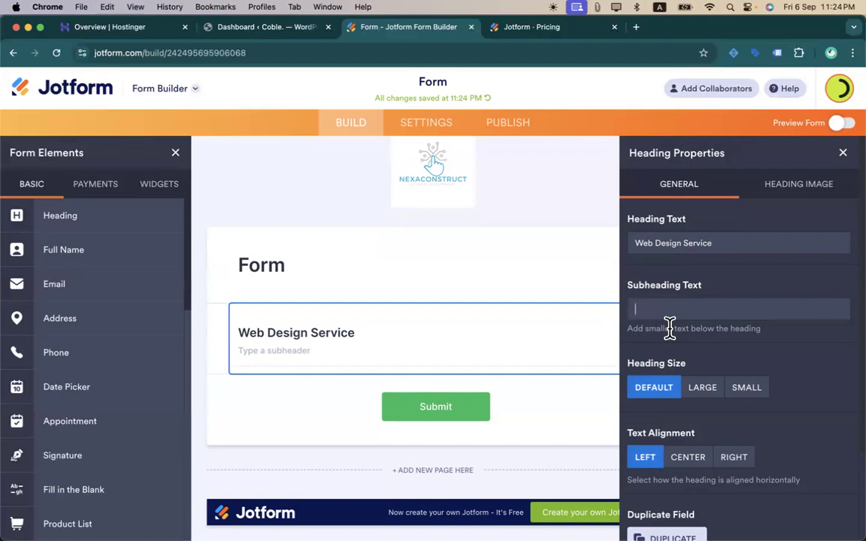
- Set the heading size to Large and alignment to Center, keeping it visible
left_click(705, 398)
left_click(748, 397)
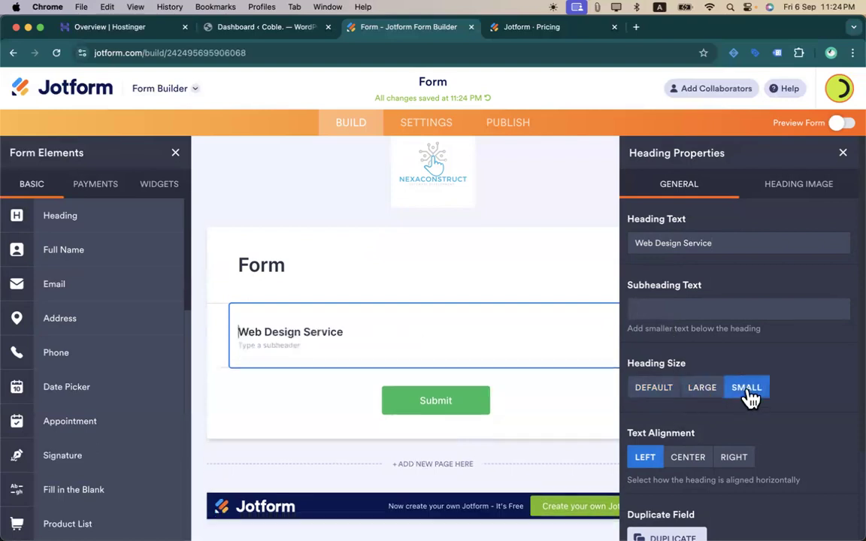
left_click(691, 395)
scroll(691, 395, "down", 3)
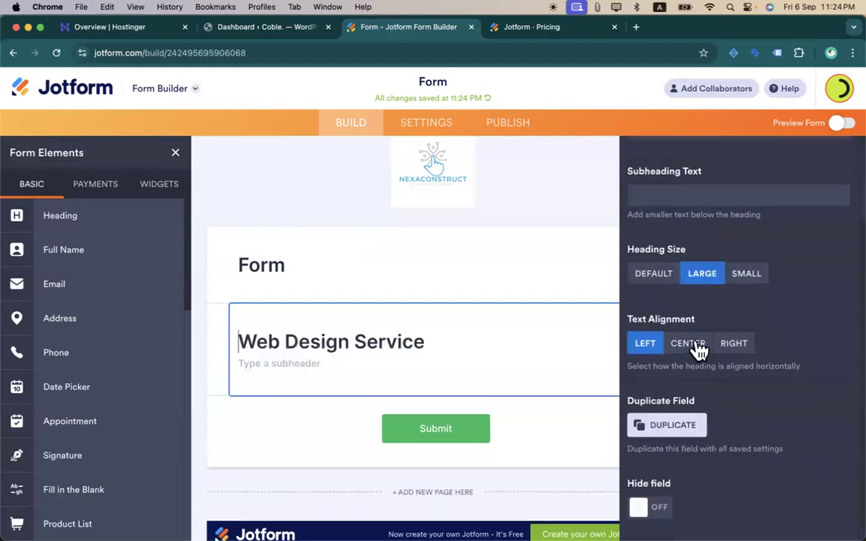
left_click(698, 347)
left_click(736, 346)
left_click(690, 347)
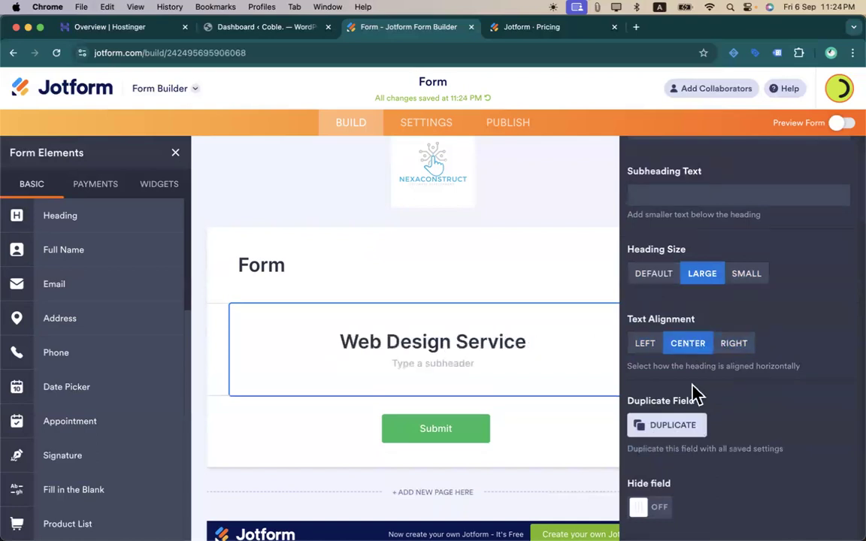
left_click(650, 509)
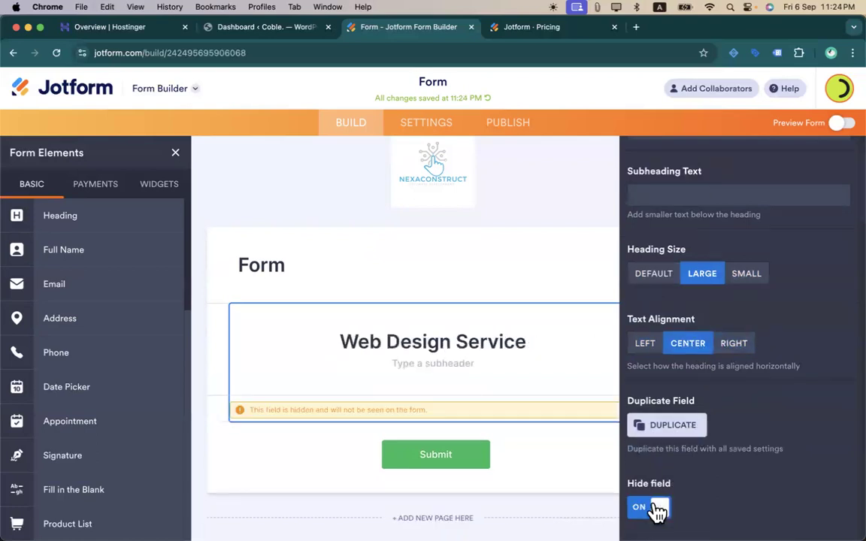
left_click(650, 509)
scroll(670, 393, "up", 3)
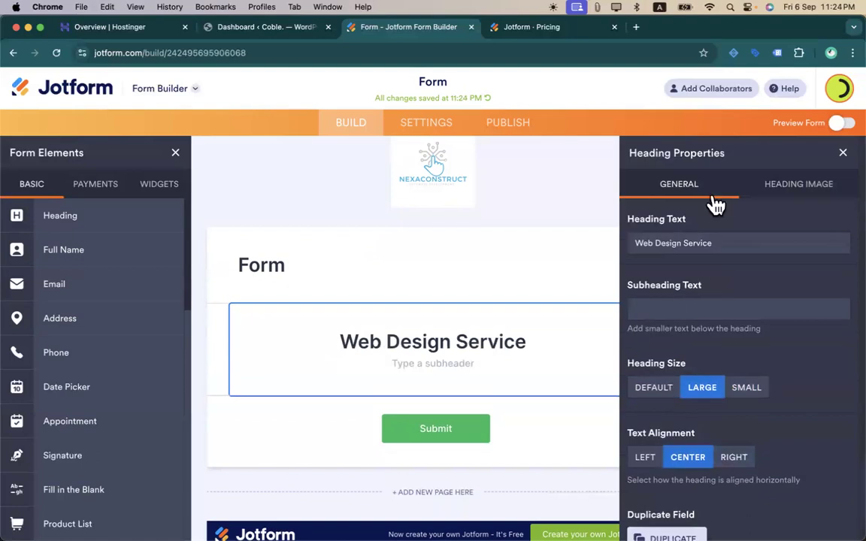
- Choose the Wix image from My Images as the heading image
left_click(770, 189)
left_click(680, 245)
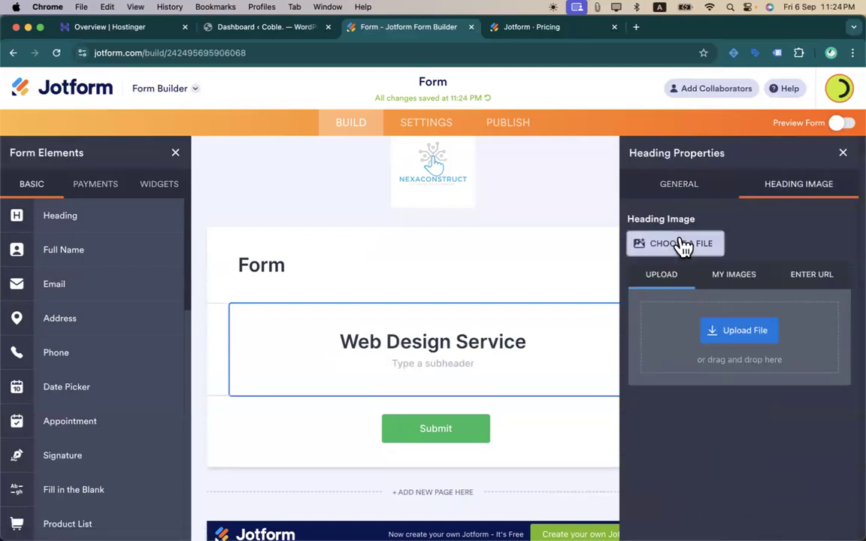
left_click(731, 278)
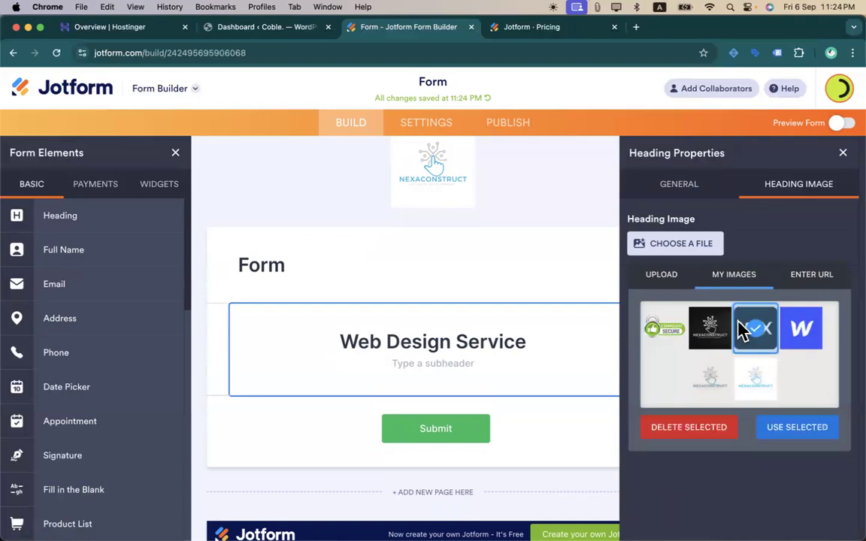
left_click(790, 430)
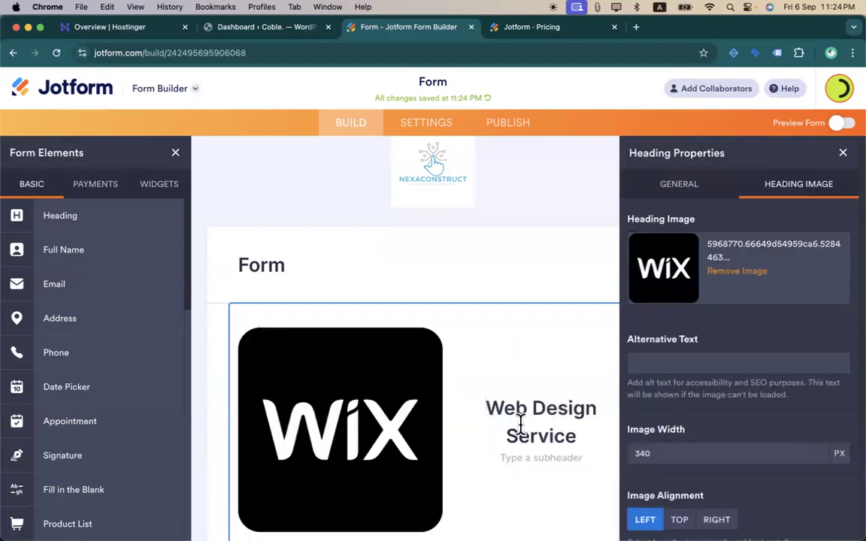
- Set the heading image alignment to Top and its width to 100 px
scroll(514, 427, "down", 5)
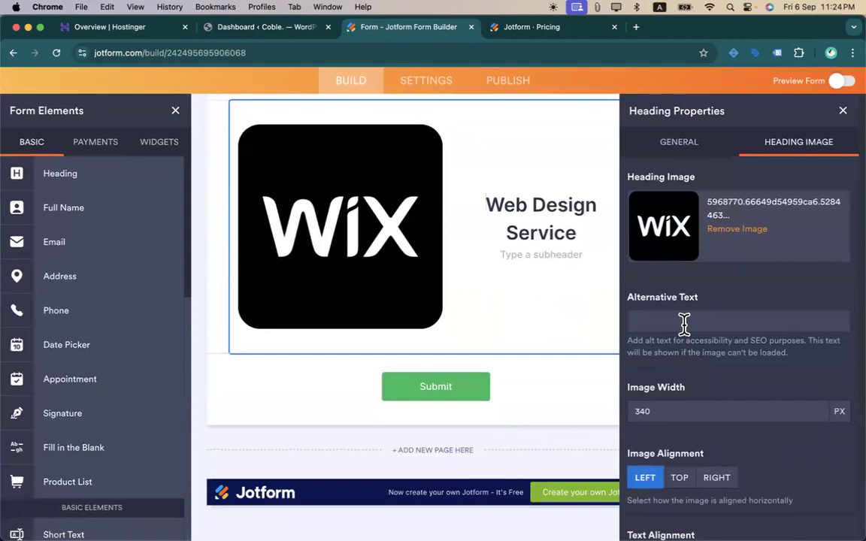
left_click(678, 477)
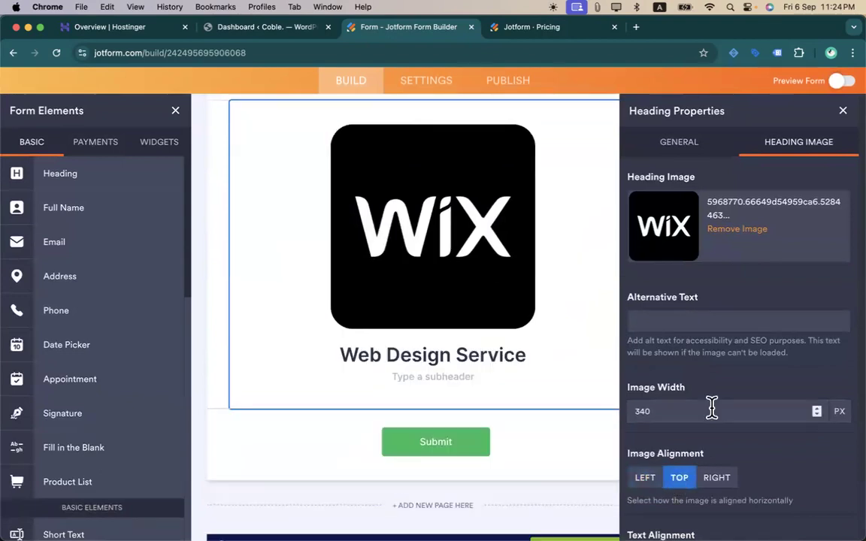
scroll(713, 409, "down", 2)
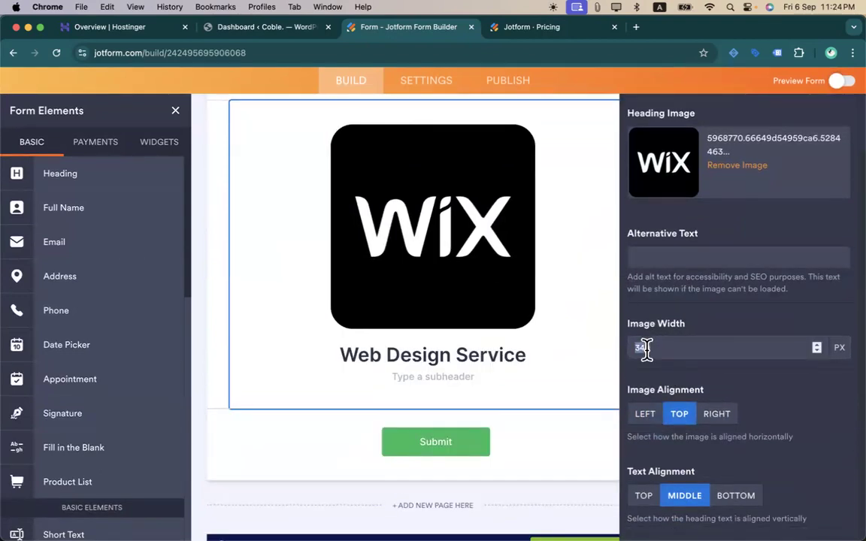
type("100")
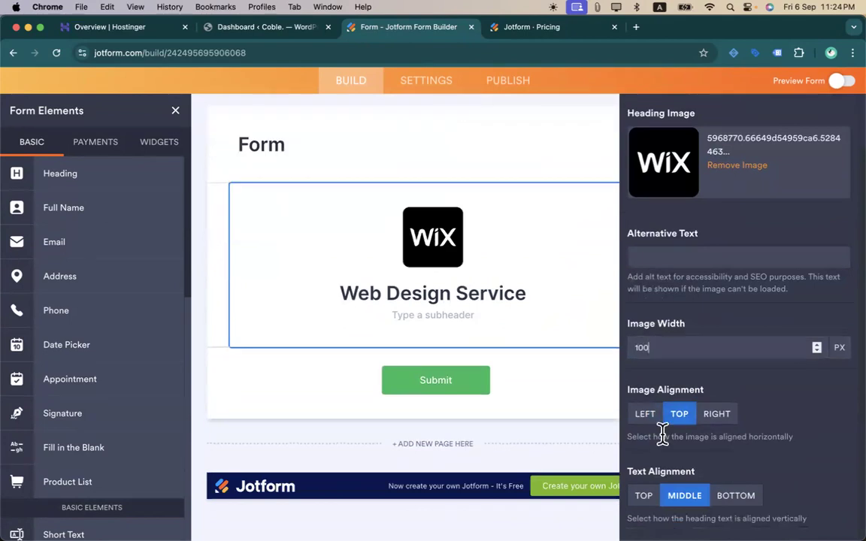
scroll(716, 420, "up", 2)
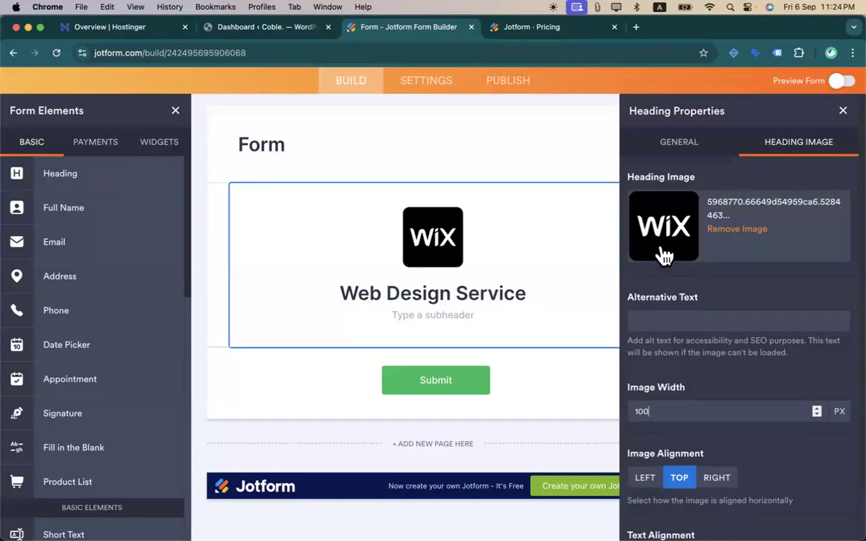
scroll(715, 321, "down", 2)
scroll(716, 322, "up", 2)
left_click(695, 144)
scroll(734, 367, "down", 2)
scroll(734, 367, "up", 2)
- Delete the default 'Form' heading from the form
left_click(843, 113)
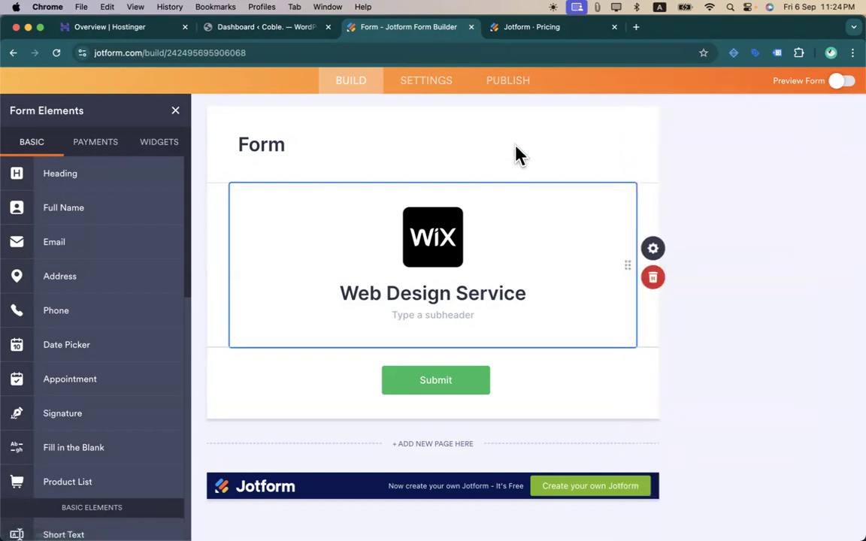
left_click(516, 153)
scroll(453, 155, "up", 2)
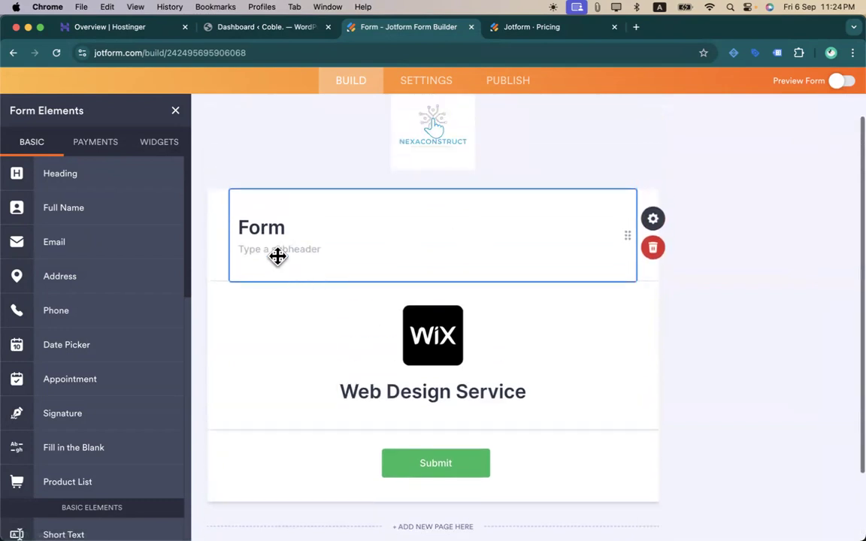
left_click(652, 248)
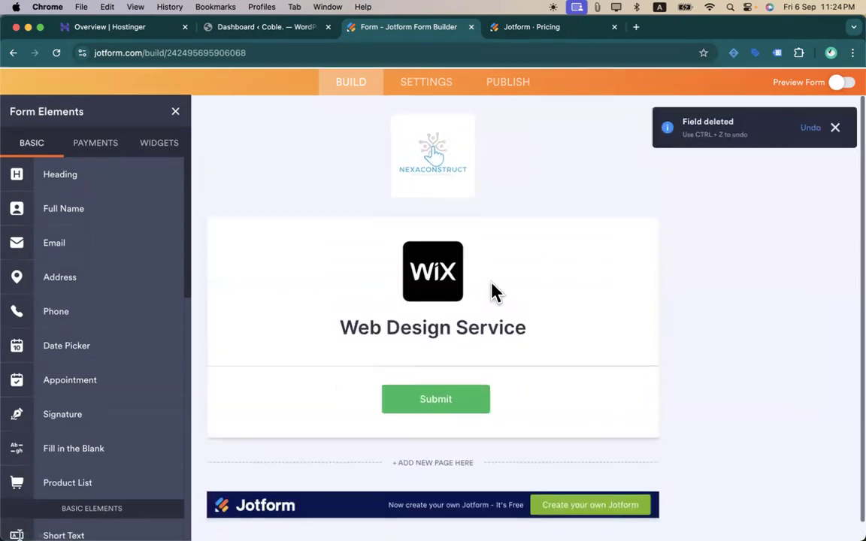
scroll(493, 290, "up", 1)
- Remove the NEXACONSTRUCT logo from the top of the form
left_click(432, 196)
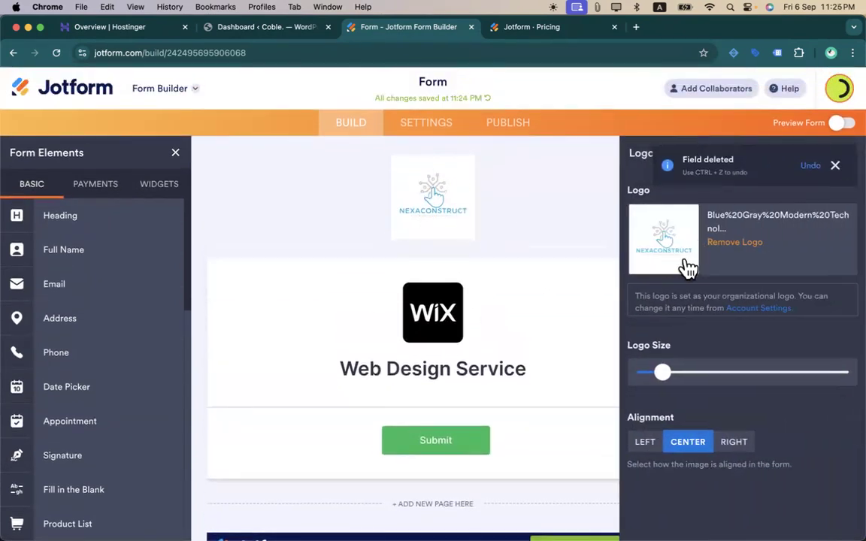
mouse_move(662, 373)
left_mouse_down()
mouse_move(697, 373)
mouse_move(647, 372)
left_mouse_up()
left_click(833, 165)
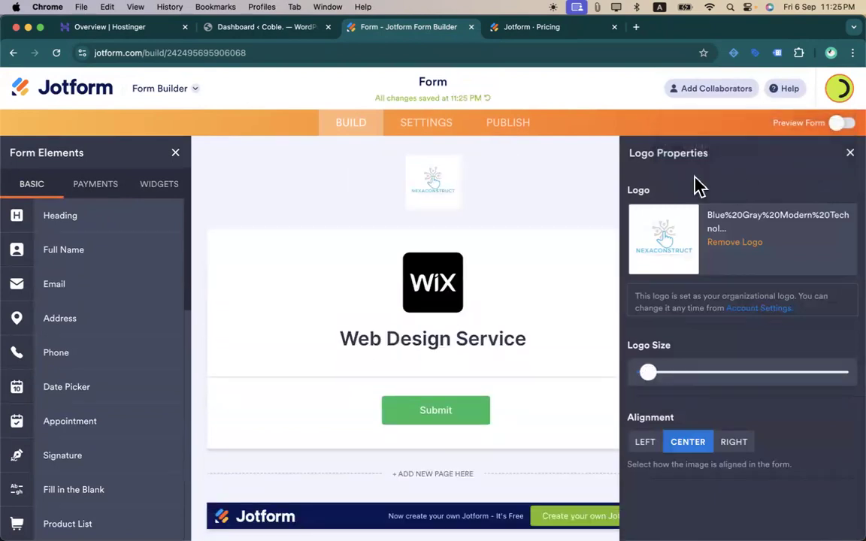
left_click(730, 243)
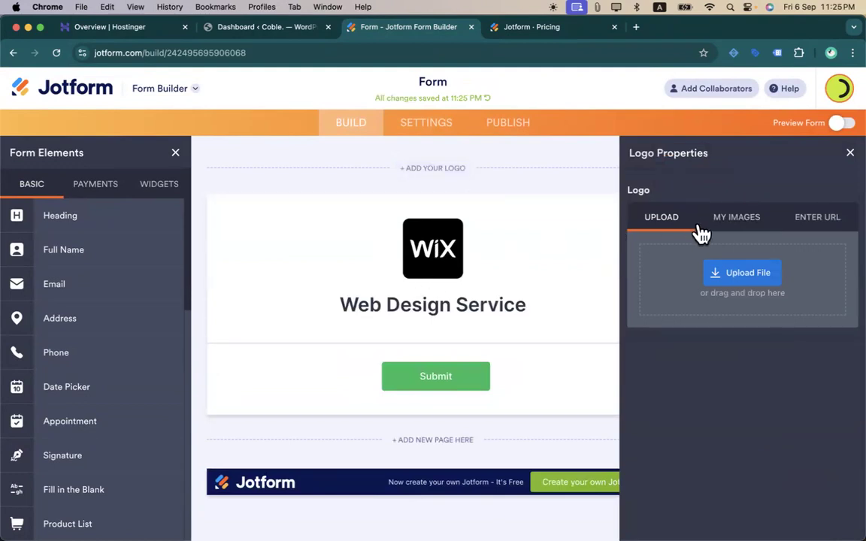
left_click(725, 219)
left_click(655, 225)
left_click(846, 157)
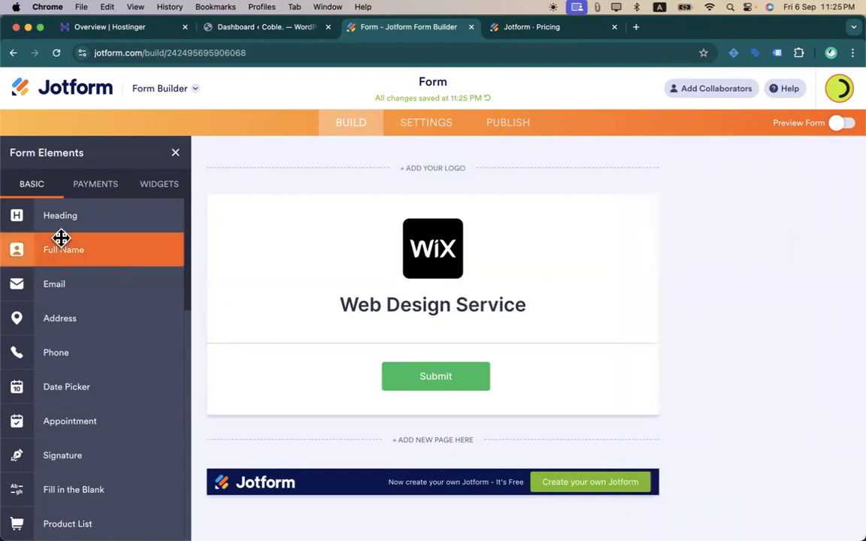
- Add a Full Name field and set its label alignment to Top after trying Left and Right
left_click_drag(43, 255, 284, 353)
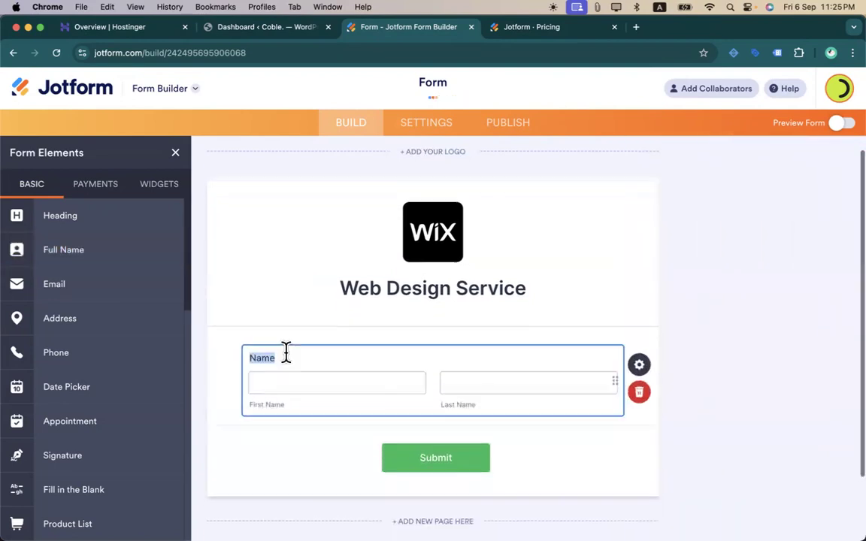
scroll(284, 353, "down", 1)
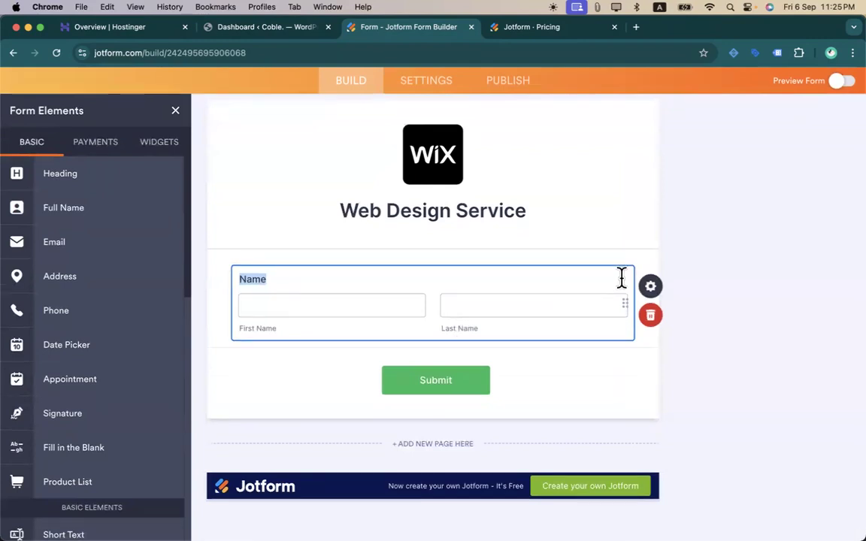
left_click(651, 295)
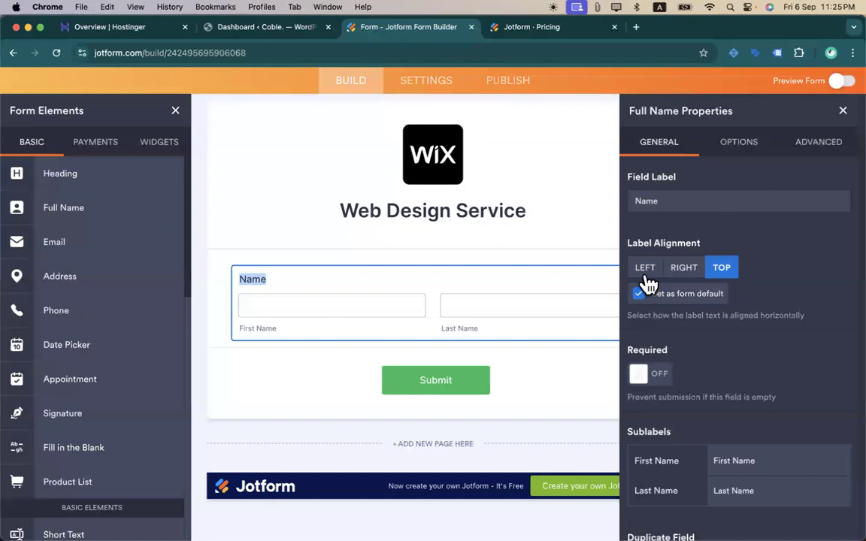
left_click(646, 272)
left_click(688, 275)
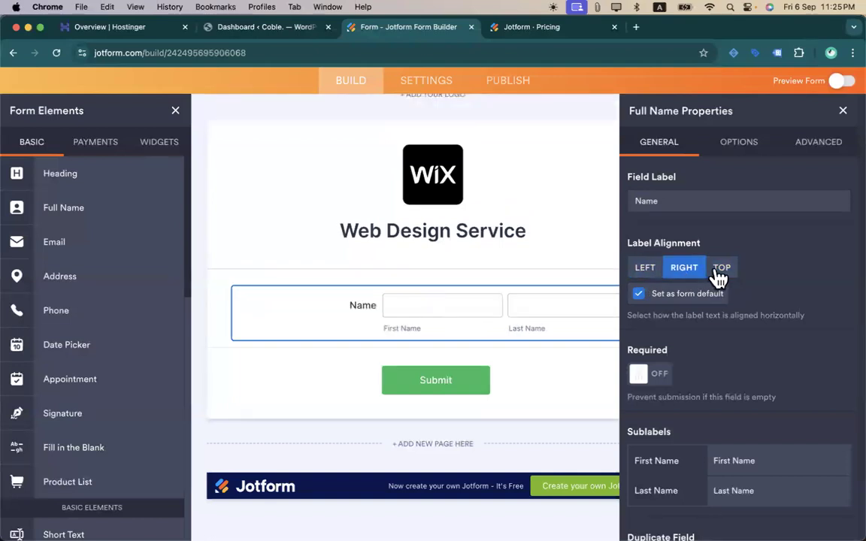
left_click(718, 272)
- Review the First Name and Last Name sublabels, leaving them unchanged
scroll(727, 356, "down", 2)
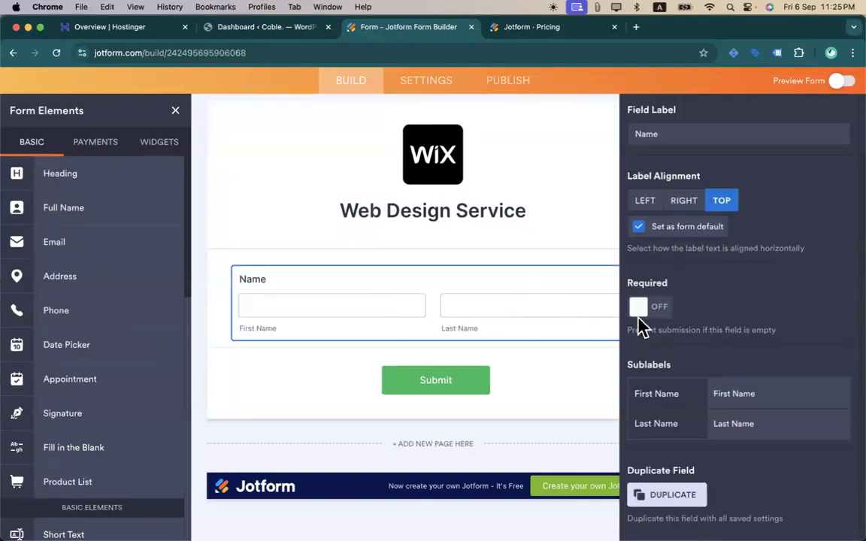
left_click(731, 387)
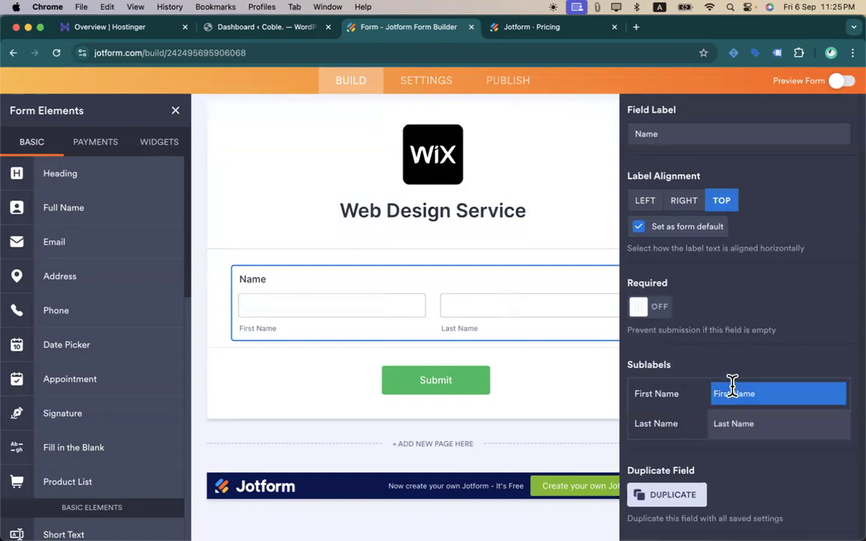
key("Tab")
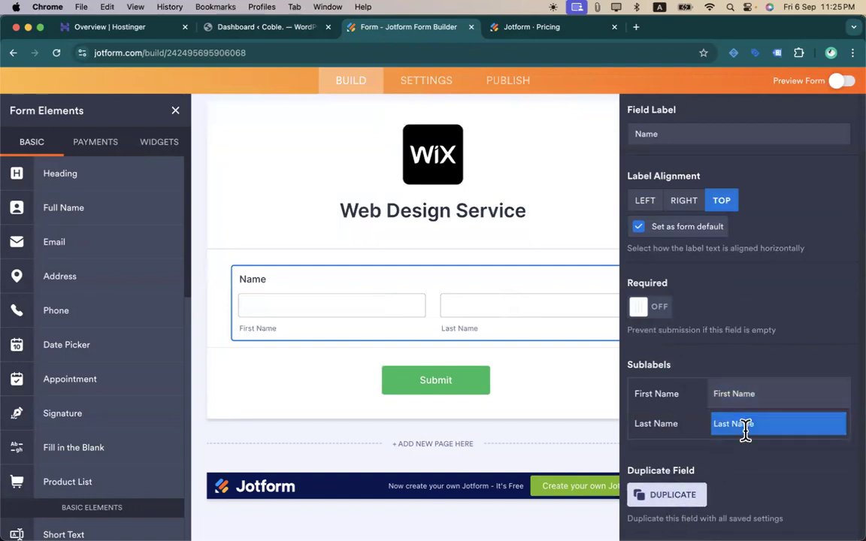
left_click(709, 412)
scroll(703, 390, "up", 2)
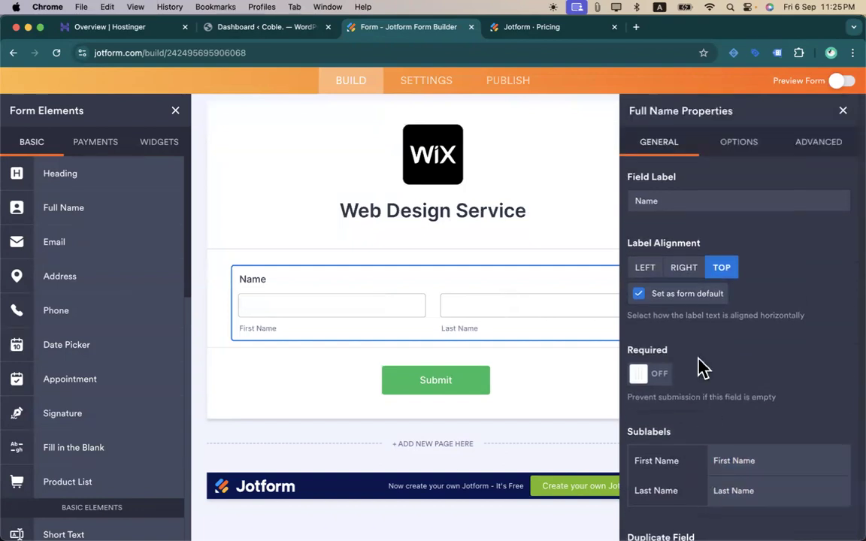
- Turn on Middle Name, Prefix and Suffix, making Prefix a dropdown of Mr., Mrs., Dr., Prof
left_click(741, 144)
left_click(651, 203)
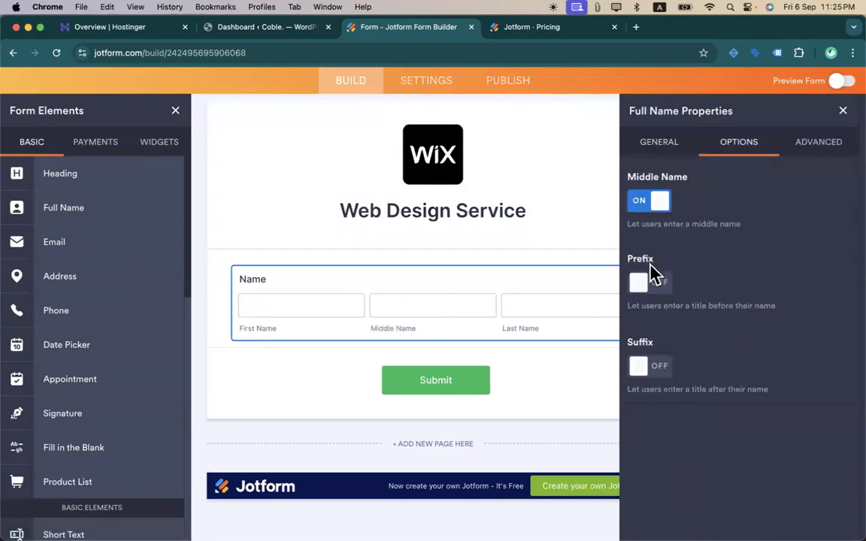
left_click(651, 282)
left_click(659, 357)
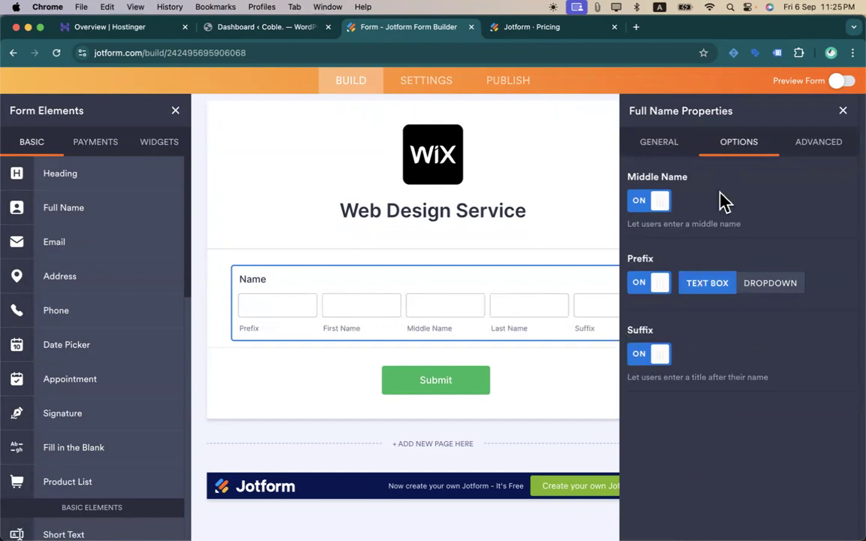
left_click(751, 290)
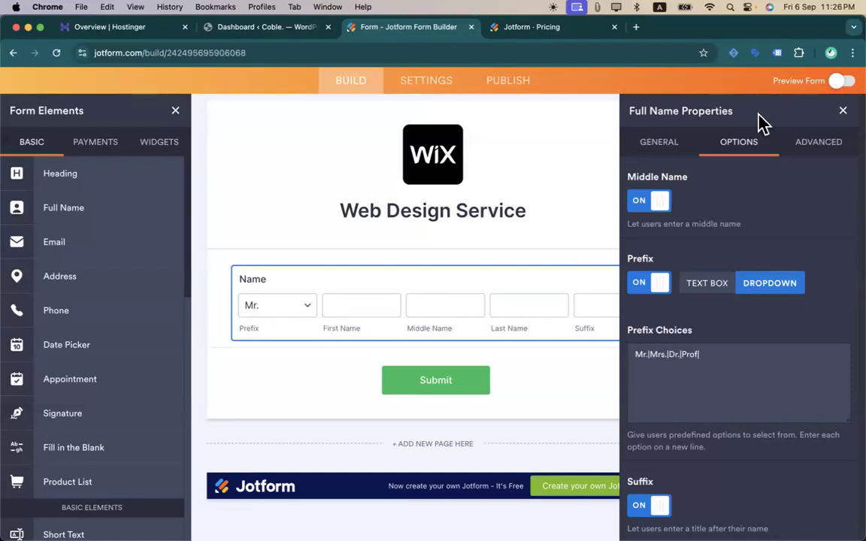
left_click(840, 82)
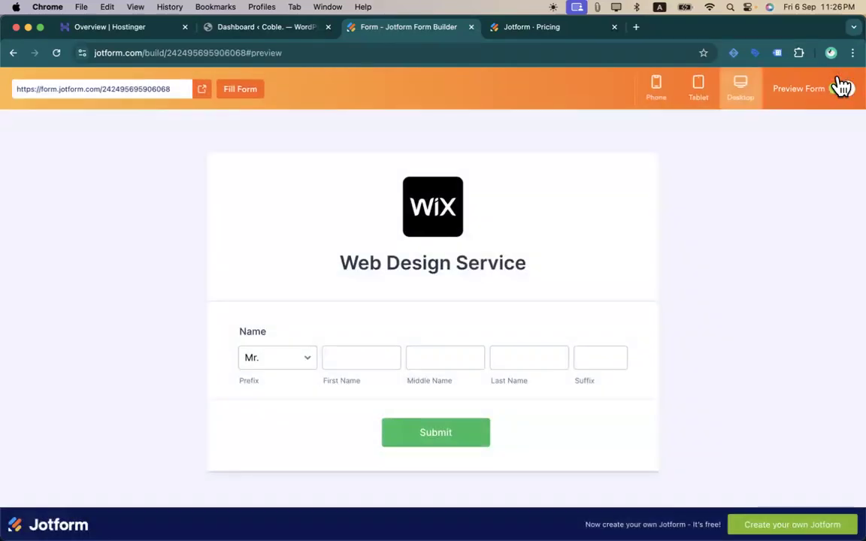
- Check the Prefix dropdown choices in the form preview
left_click(293, 364)
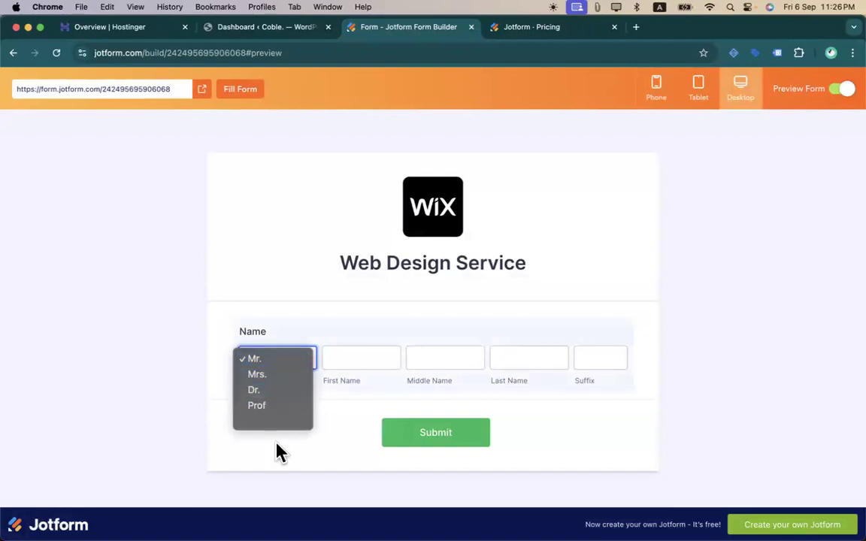
left_click(398, 406)
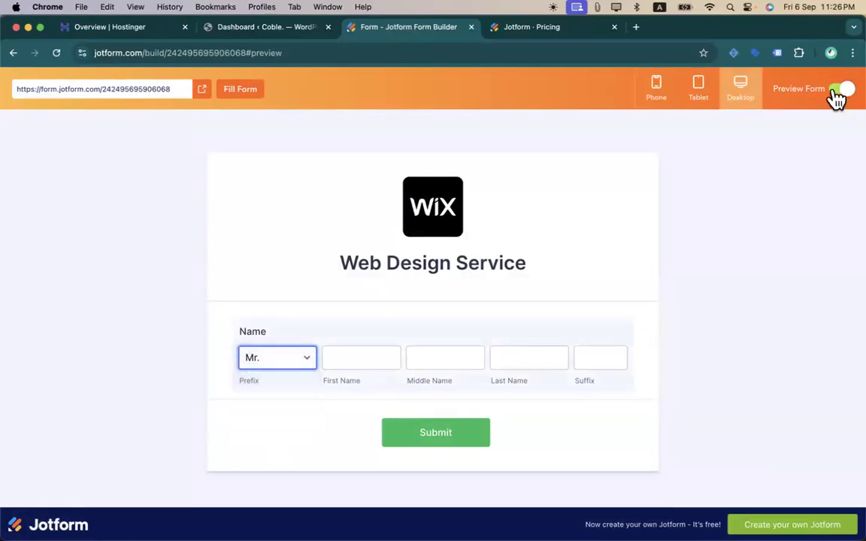
left_click(838, 91)
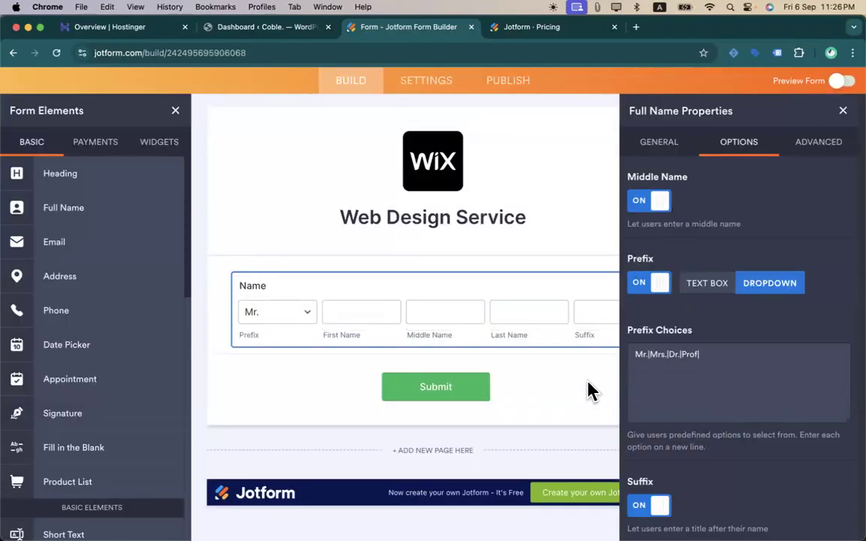
- Switch off the Suffix and Middle Name boxes in the Name field options
scroll(661, 421, "down", 1)
left_click(647, 495)
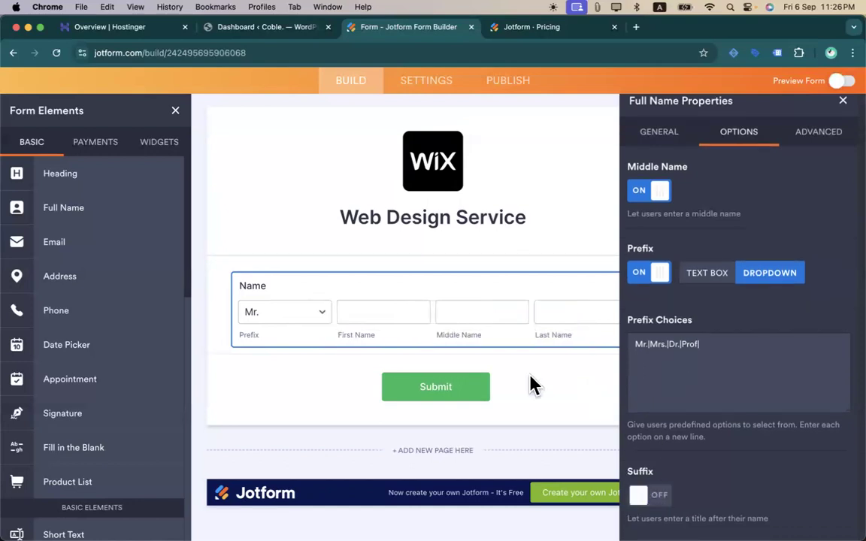
left_click(638, 192)
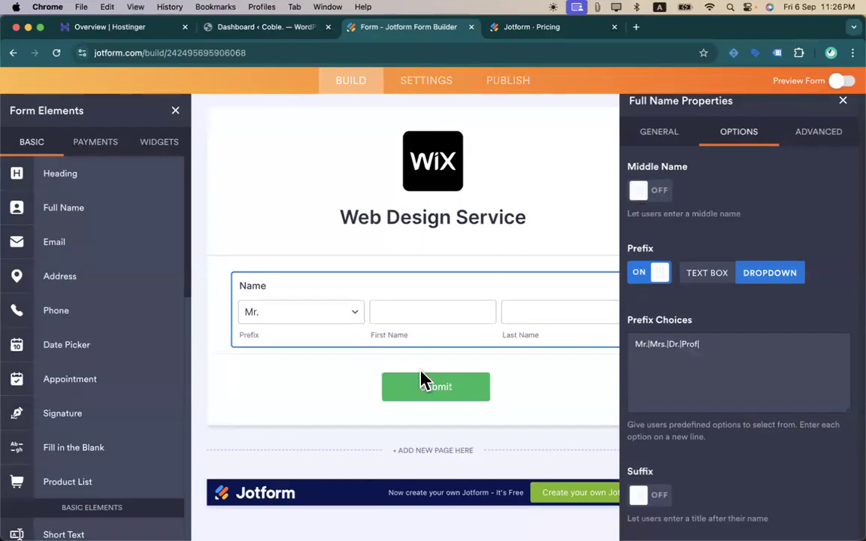
- Add example placeholder names to the First and Last Name boxes, leaving Read Only off
scroll(643, 305, "up", 1)
scroll(757, 324, "down", 1)
scroll(758, 324, "up", 1)
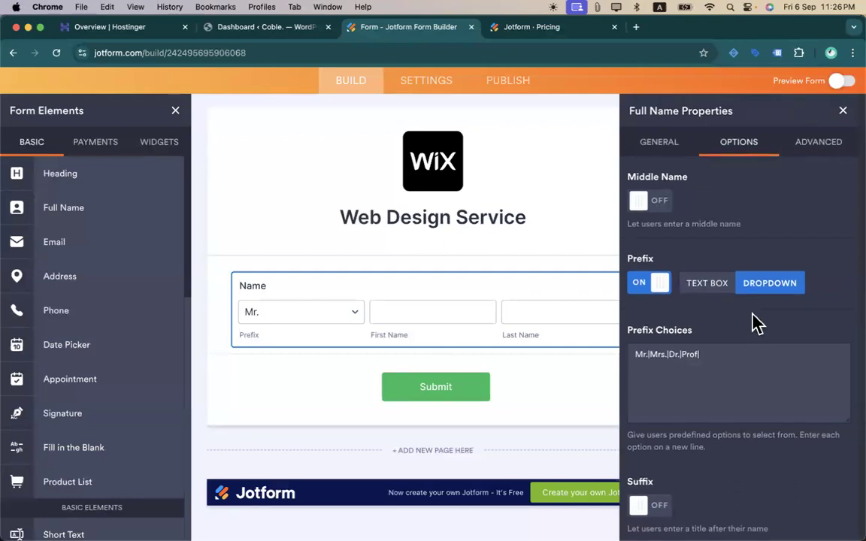
left_click(802, 144)
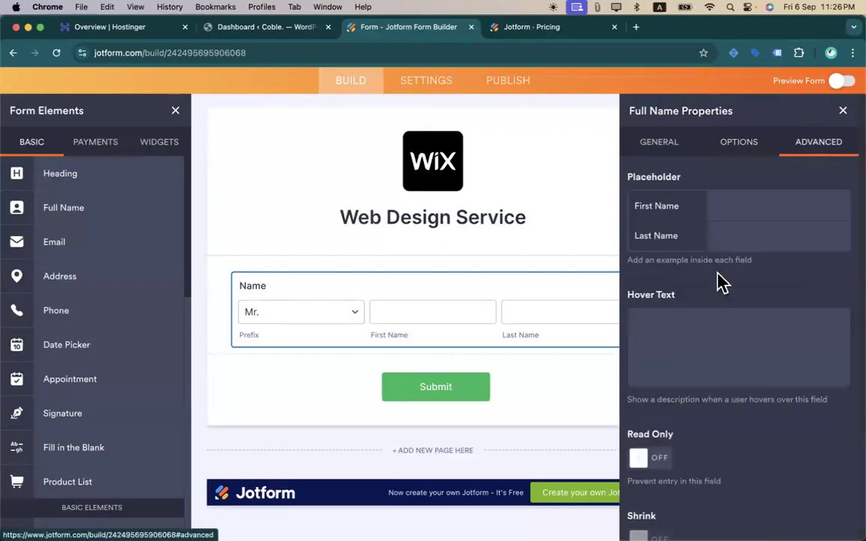
left_click(733, 207)
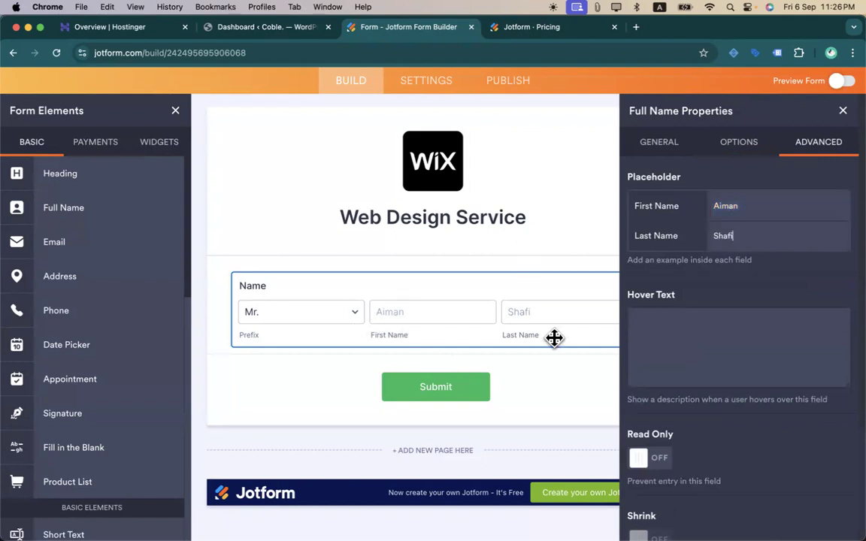
scroll(638, 396, "down", 3)
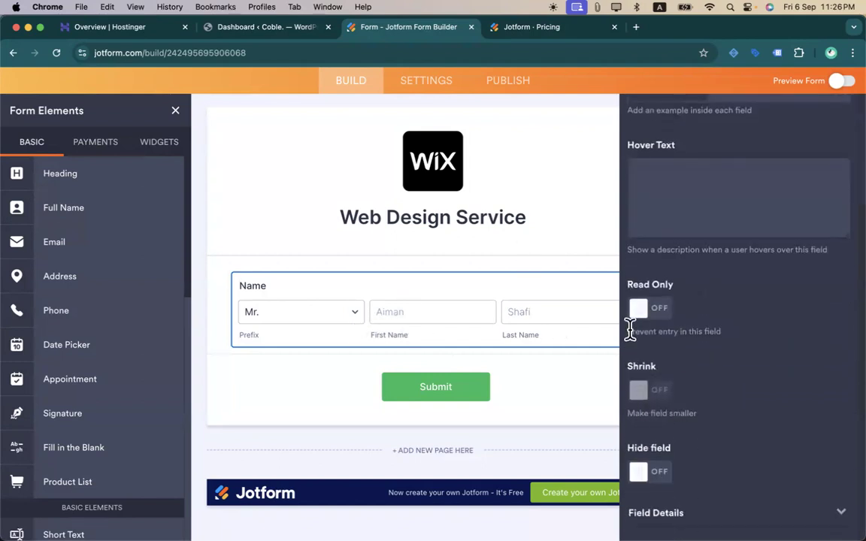
left_click(638, 312)
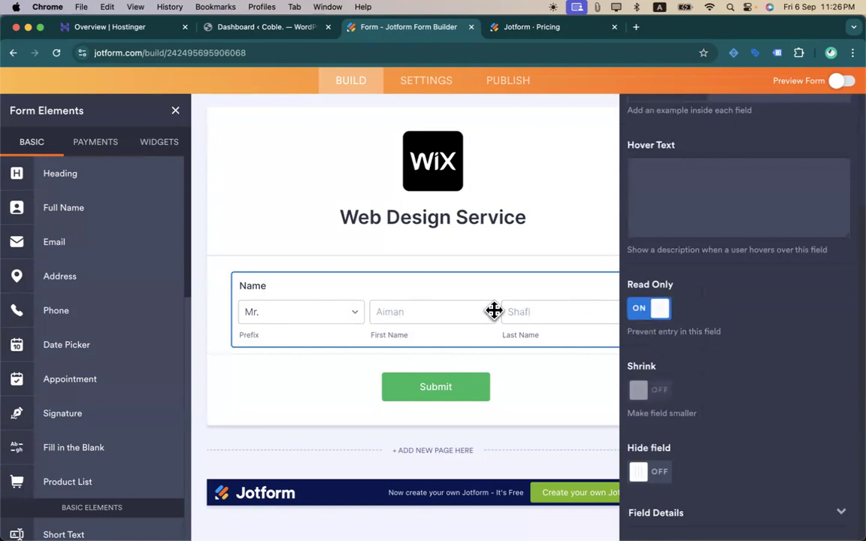
left_click(662, 320)
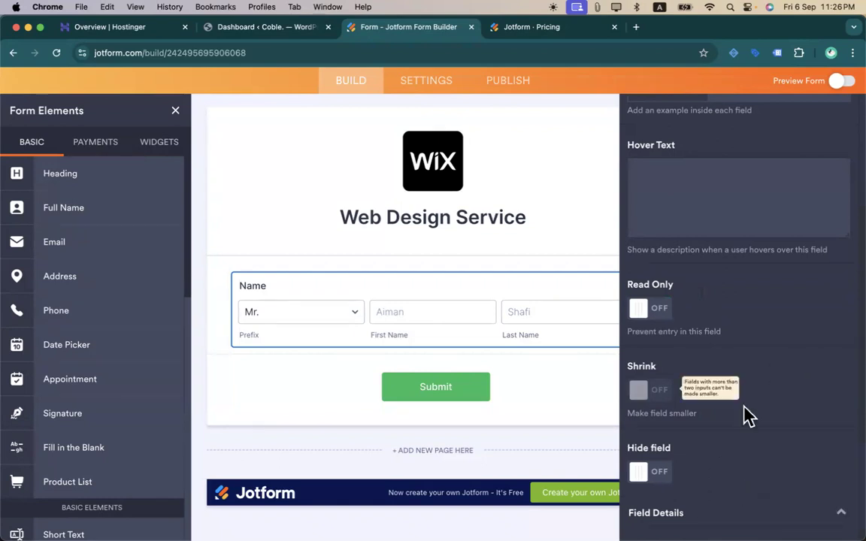
scroll(745, 414, "down", 3)
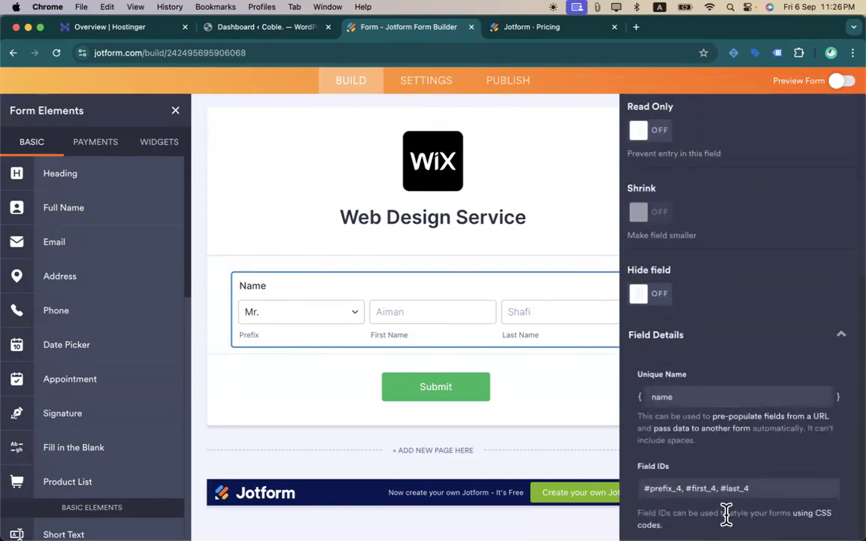
scroll(806, 348, "up", 5)
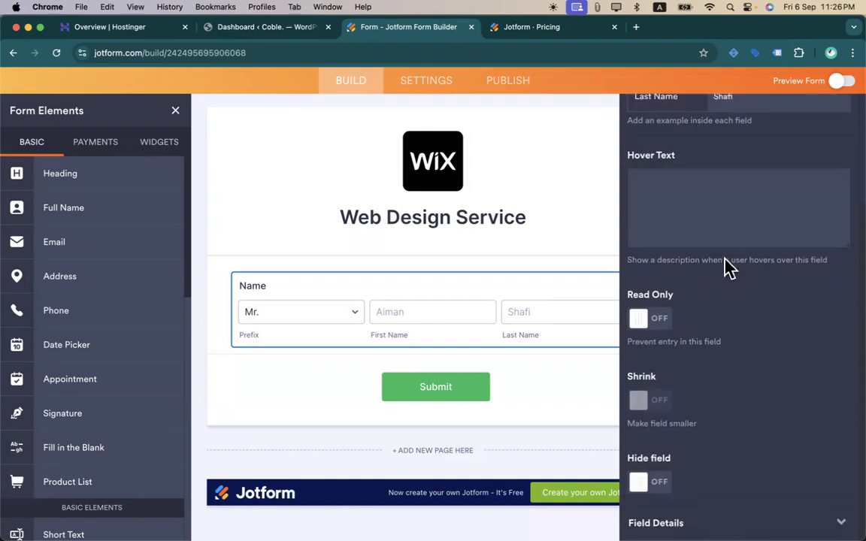
left_click(725, 141)
left_click(669, 141)
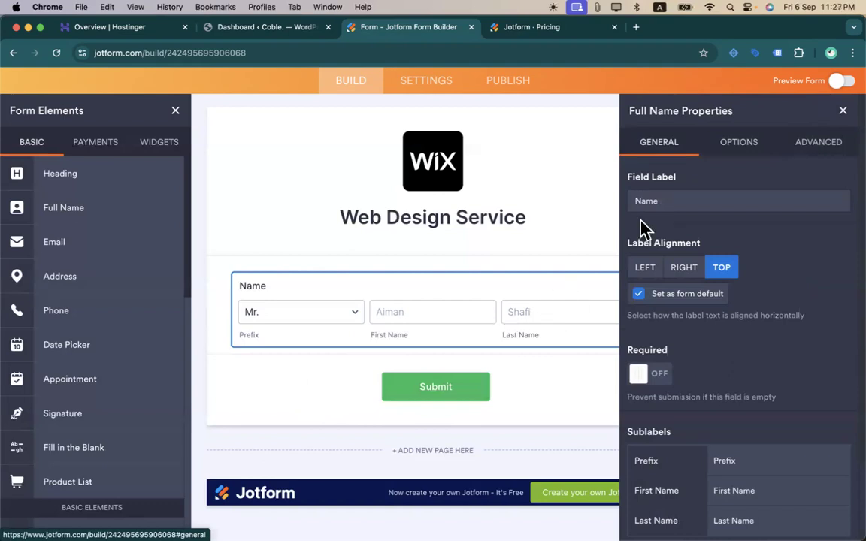
- Add a second Full Name field, then delete it, keeping only the original Name field
left_click(842, 112)
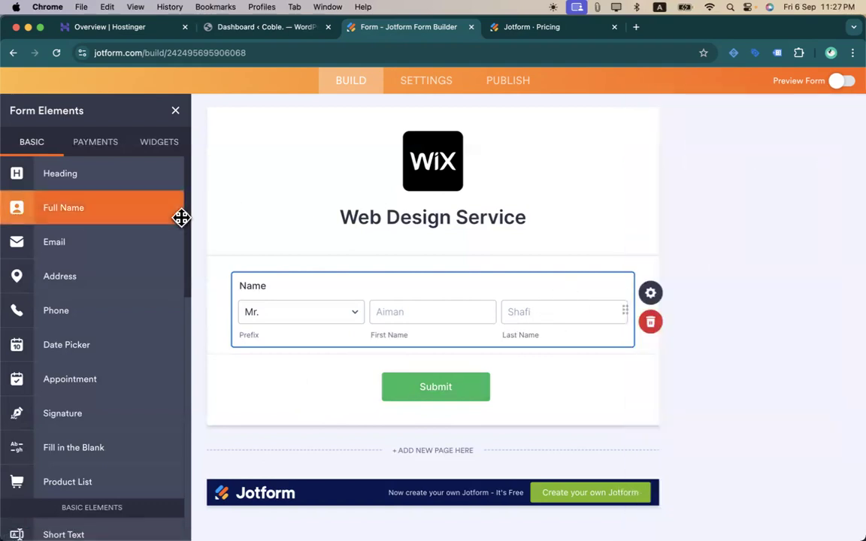
left_click(91, 215)
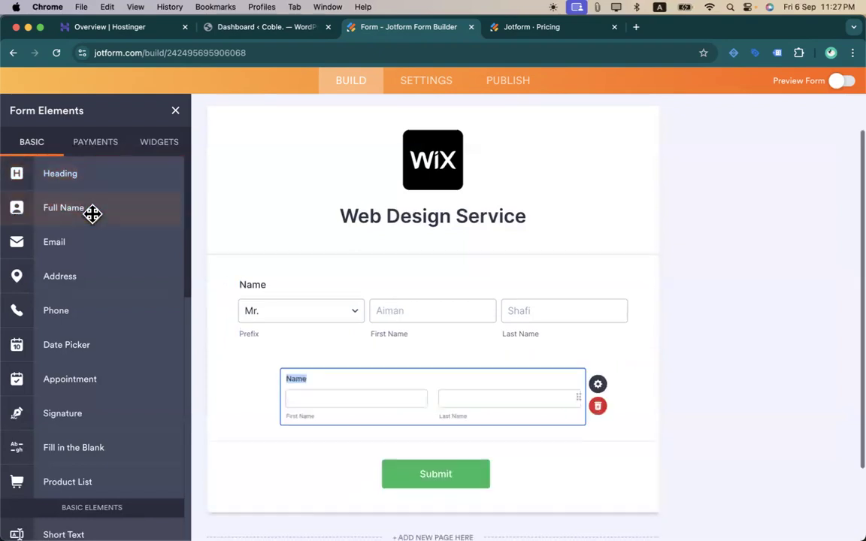
left_click(516, 216)
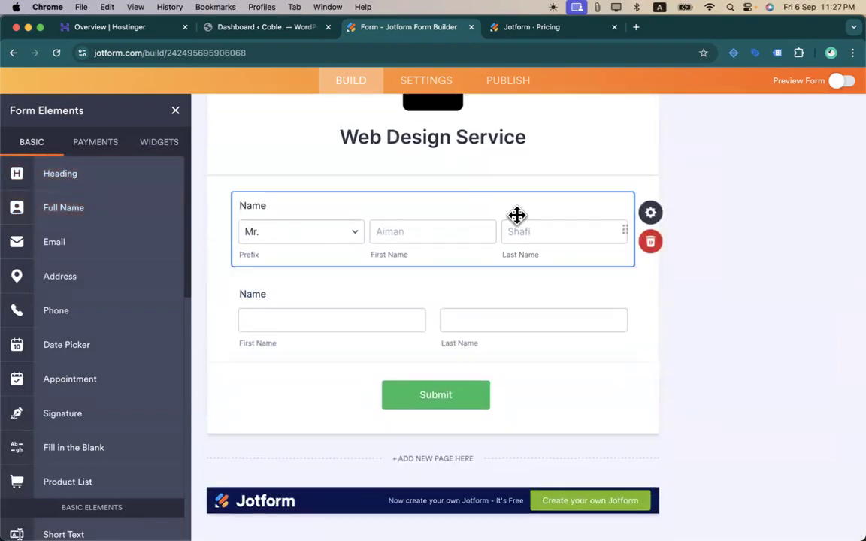
left_click(659, 216)
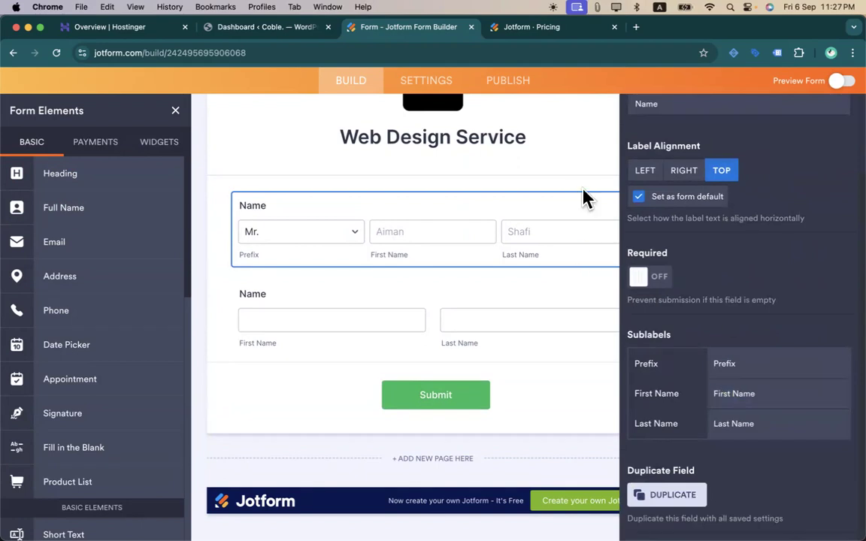
left_click(601, 167)
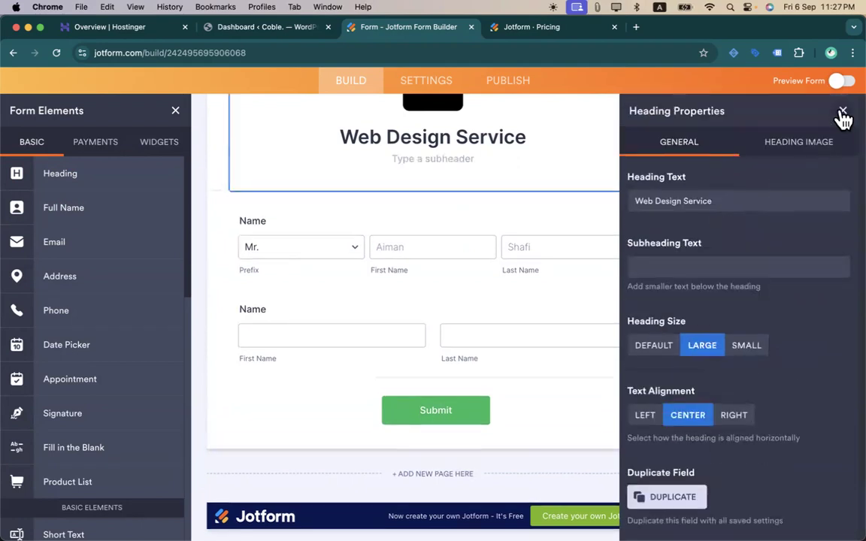
left_click(842, 113)
left_click(321, 305)
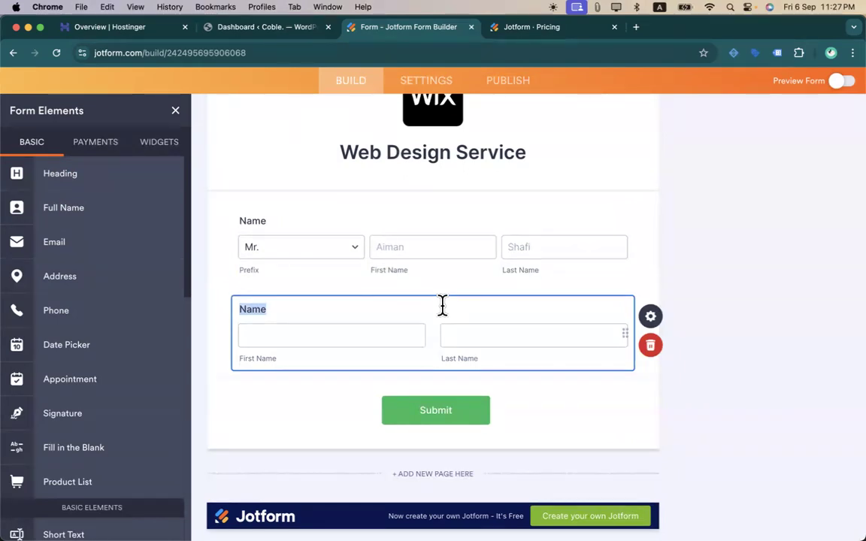
left_click(650, 346)
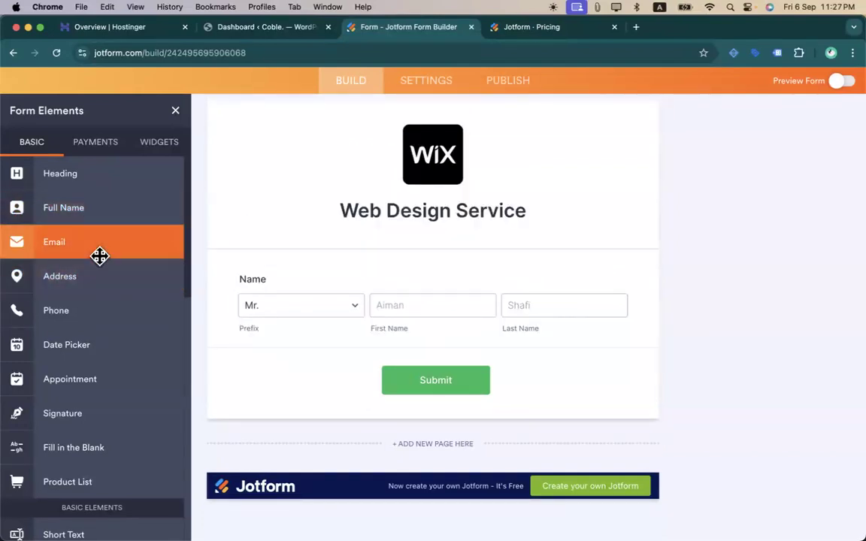
- Add an Email field below the Name field
left_click_drag(100, 256, 330, 342)
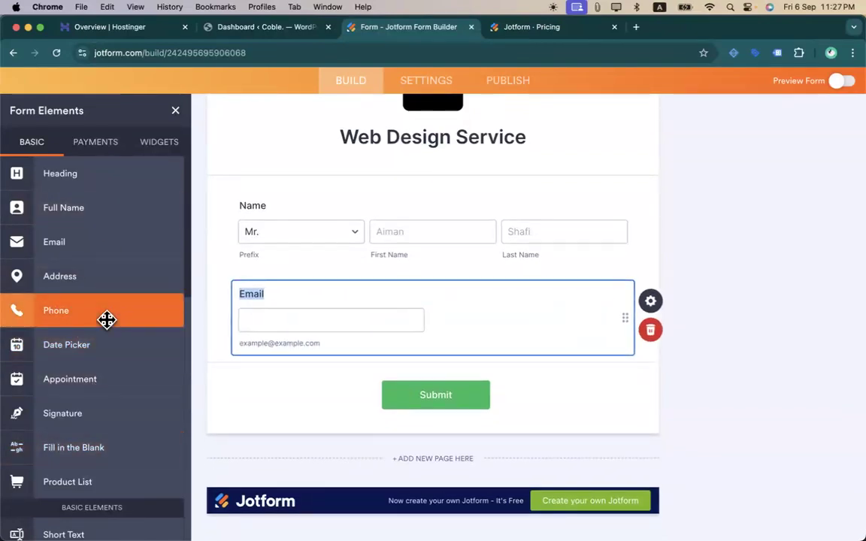
left_click(652, 303)
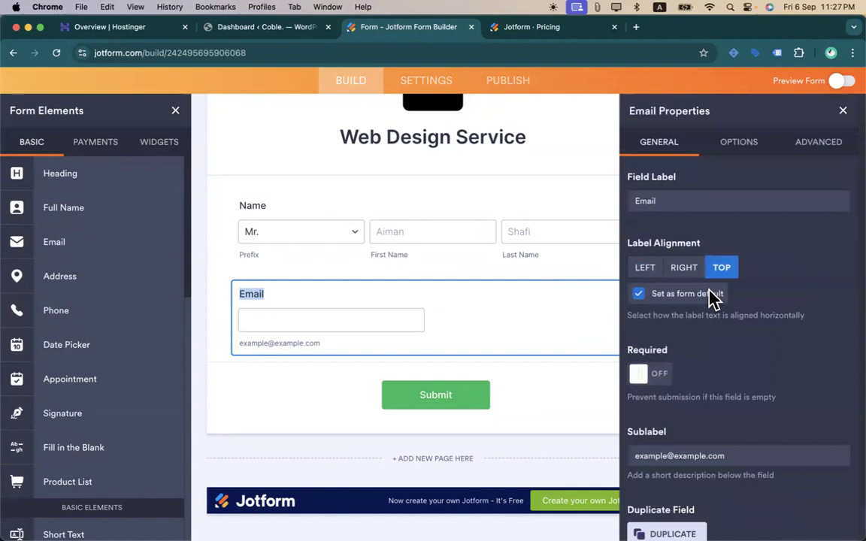
left_click(696, 150)
left_click(670, 456)
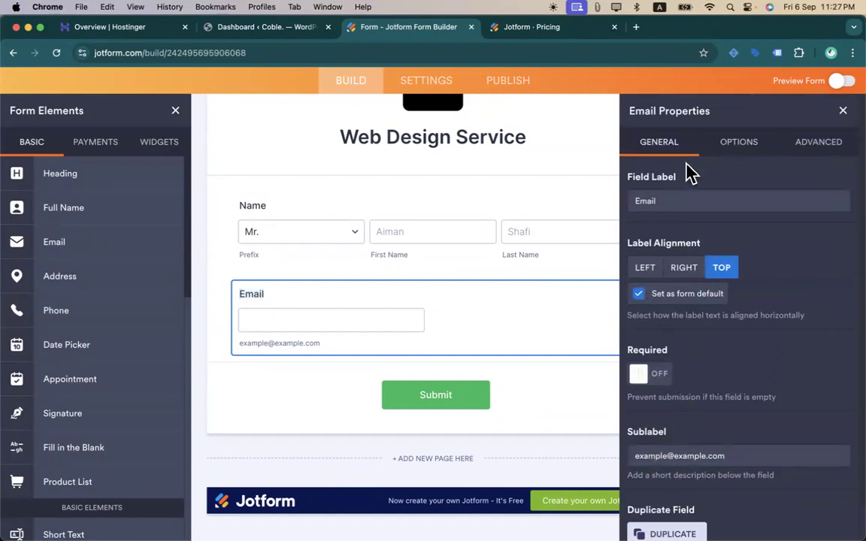
- Turn on Disallow Free Addresses and Confirmation Field for the Email field
left_click(750, 155)
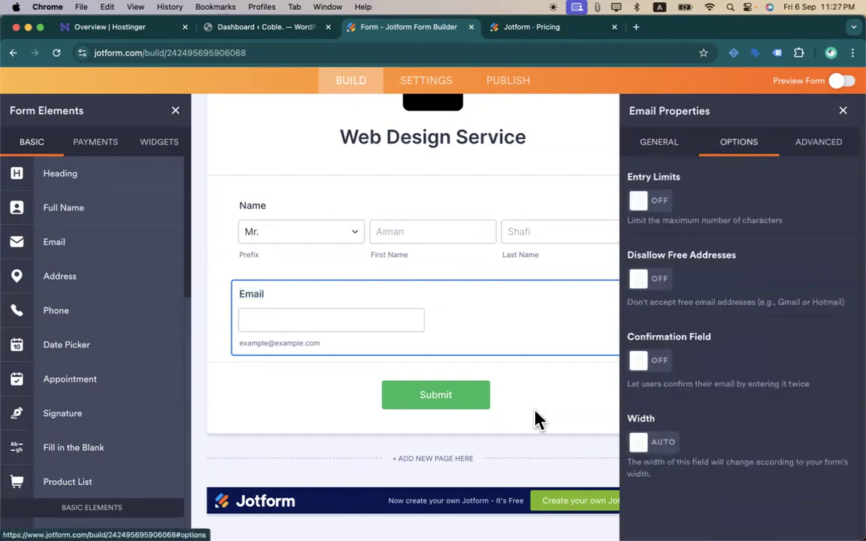
left_click(655, 282)
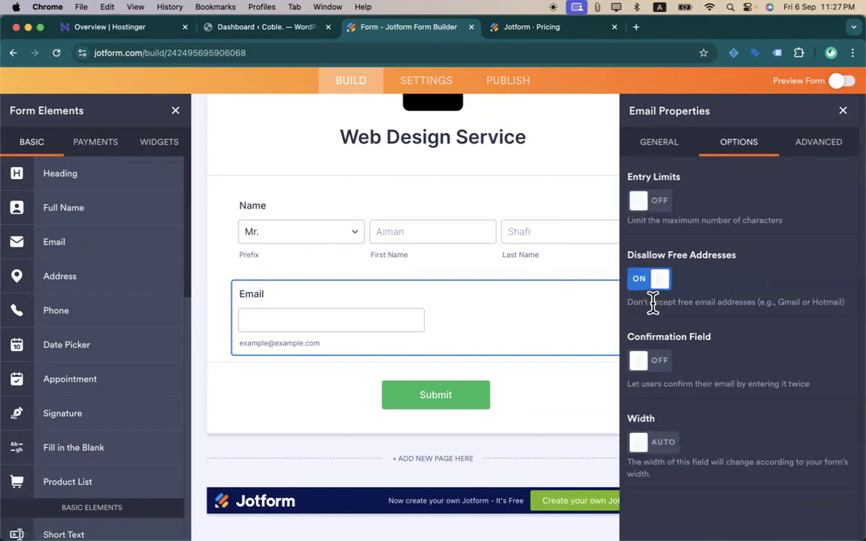
left_click_drag(654, 302, 806, 302)
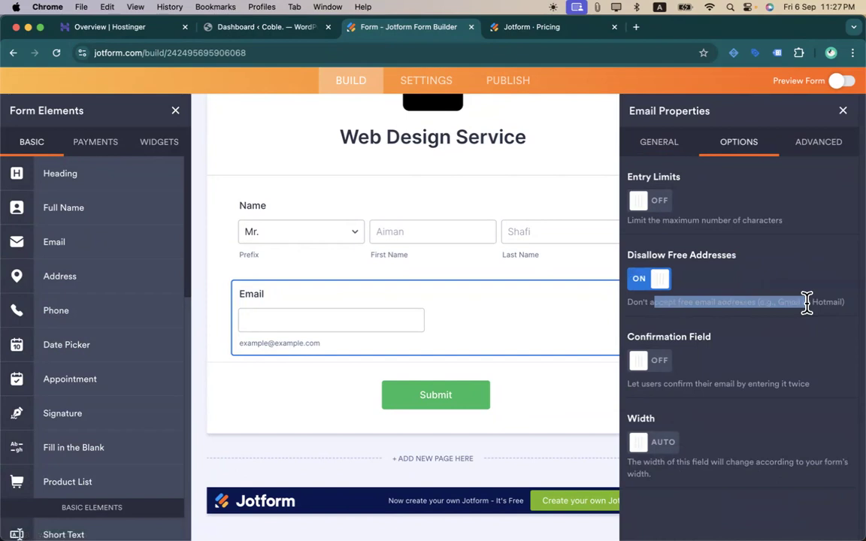
left_click(660, 371)
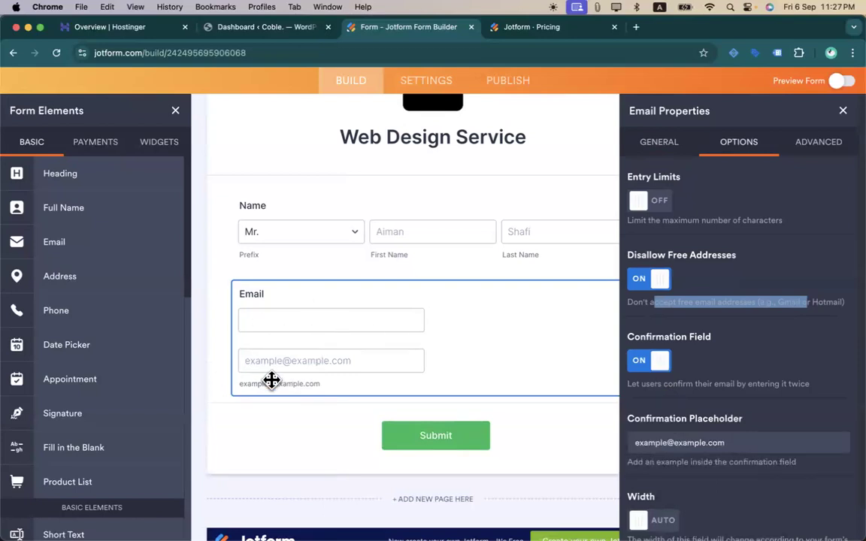
left_click(746, 314)
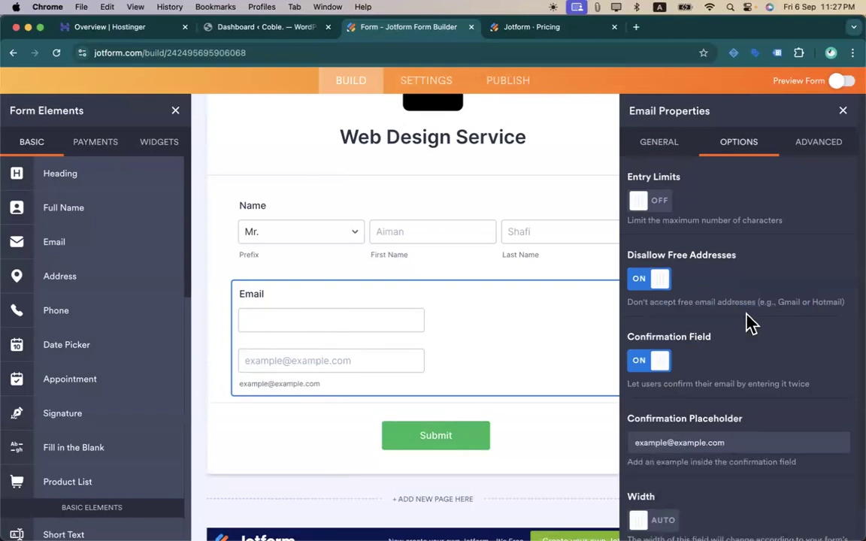
left_click(524, 349)
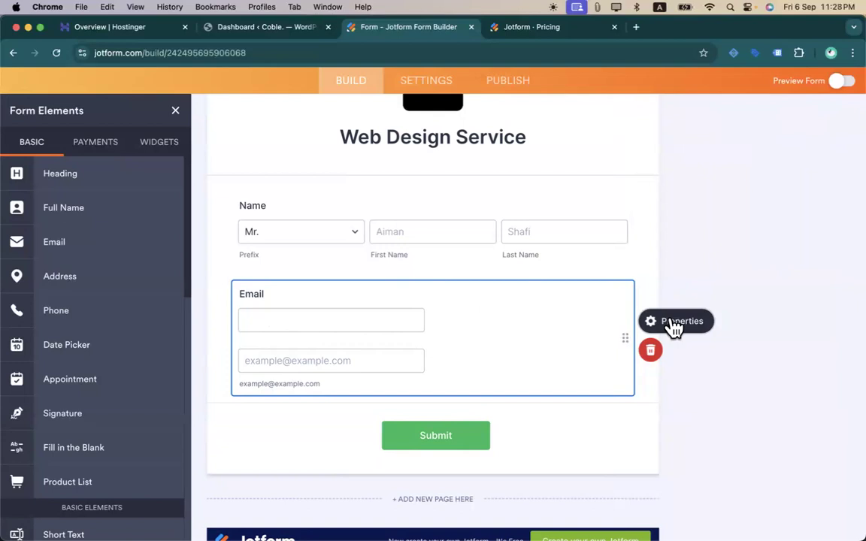
- Switch off the Email field's Confirmation Field option so the address is entered once
left_click(324, 469)
left_click(460, 348)
left_click(654, 331)
scroll(763, 362, "down", 1)
scroll(762, 359, "up", 1)
left_click(729, 140)
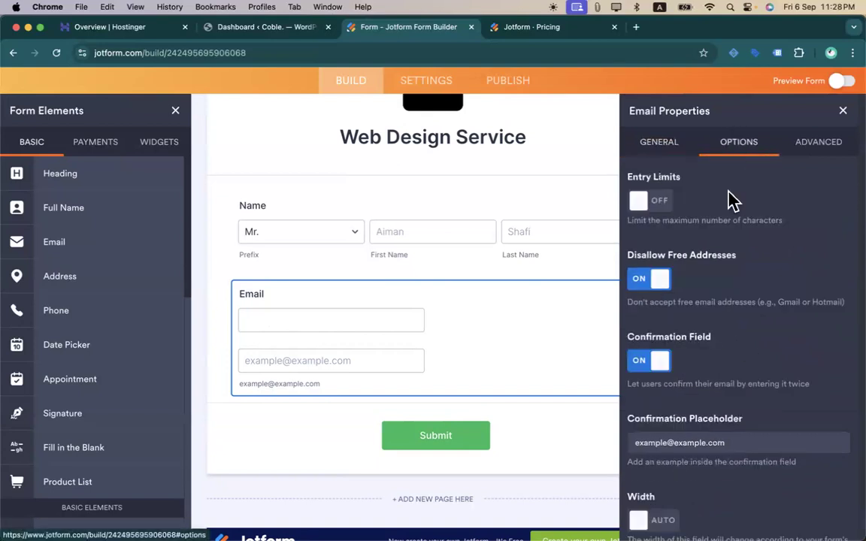
left_click(648, 361)
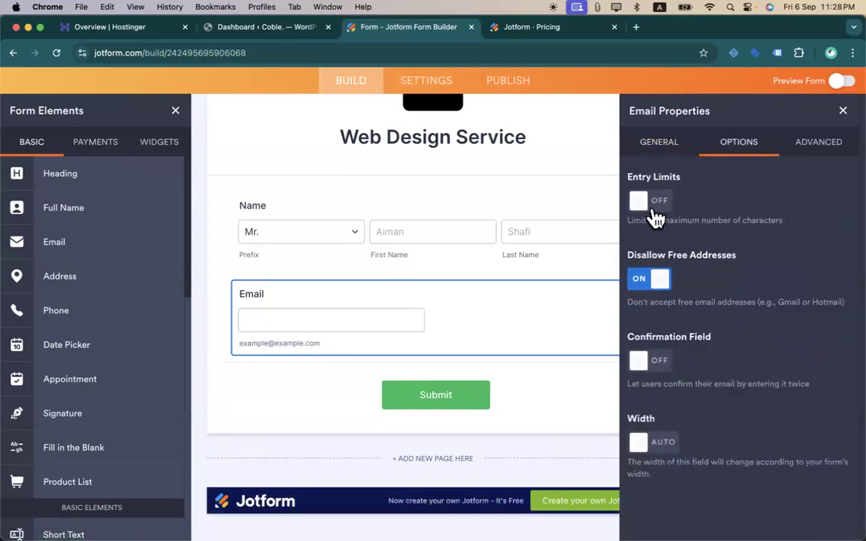
- Leave Entry Limits off after toggling it, check the Advanced settings, and close the panel
left_click(654, 210)
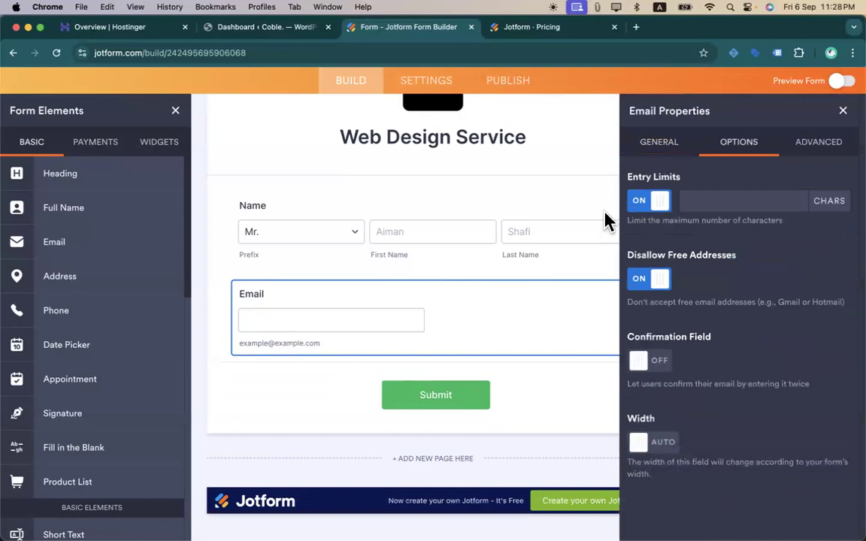
left_click(662, 202)
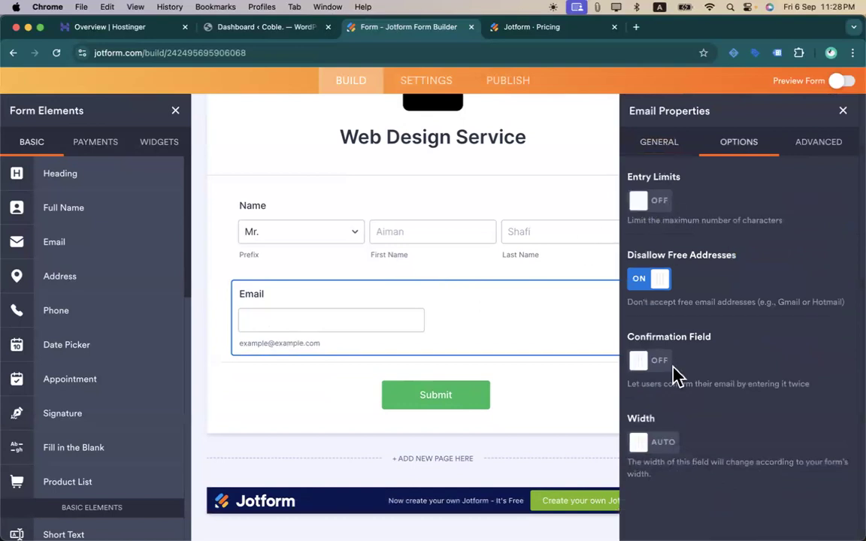
left_click(827, 141)
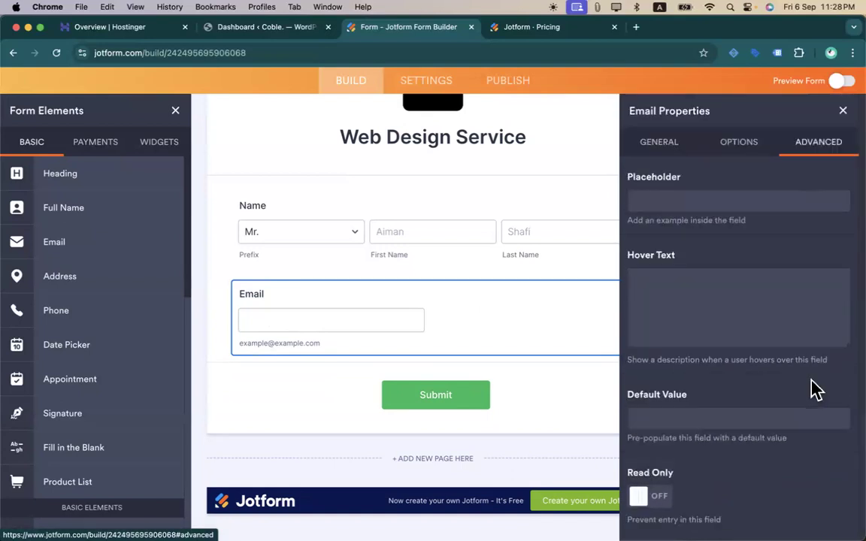
scroll(815, 389, "down", 5)
scroll(816, 390, "up", 5)
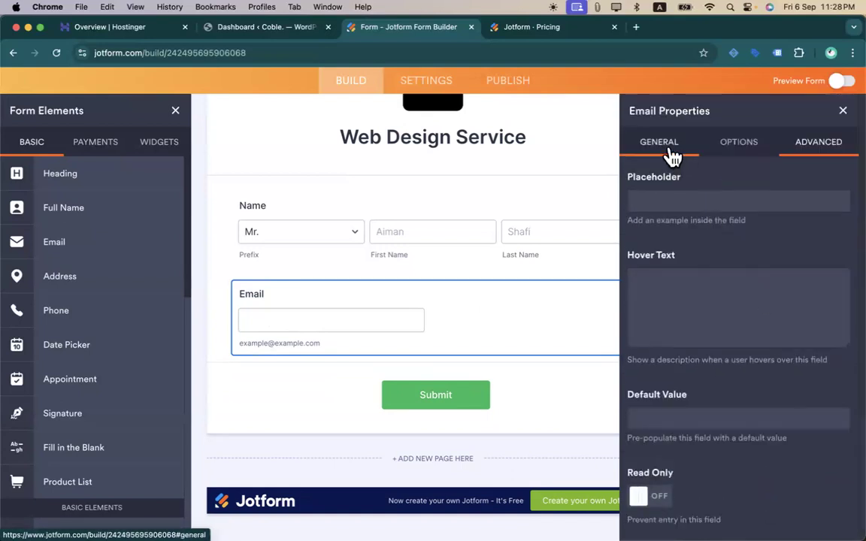
left_click(625, 146)
left_click(846, 113)
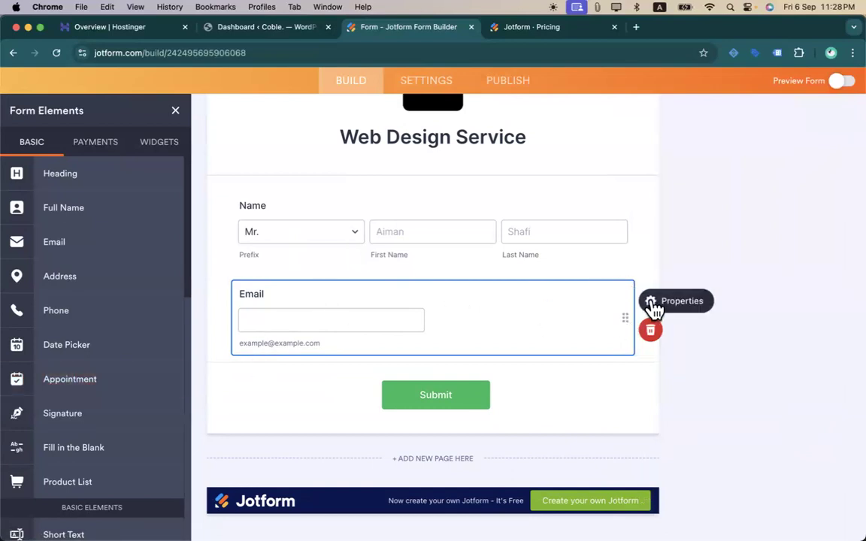
- Shrink the Email field to half width, then turn Shrink off under Advanced to restore it
right_click(574, 317)
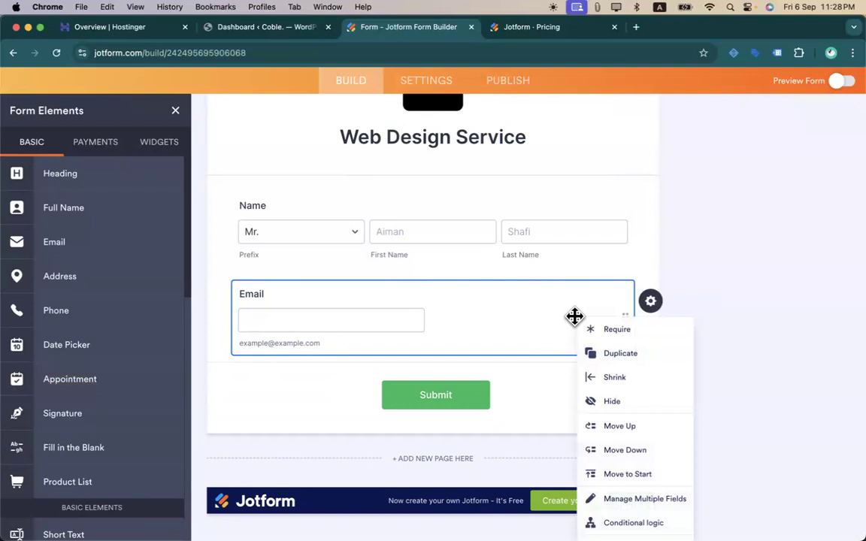
left_click(614, 388)
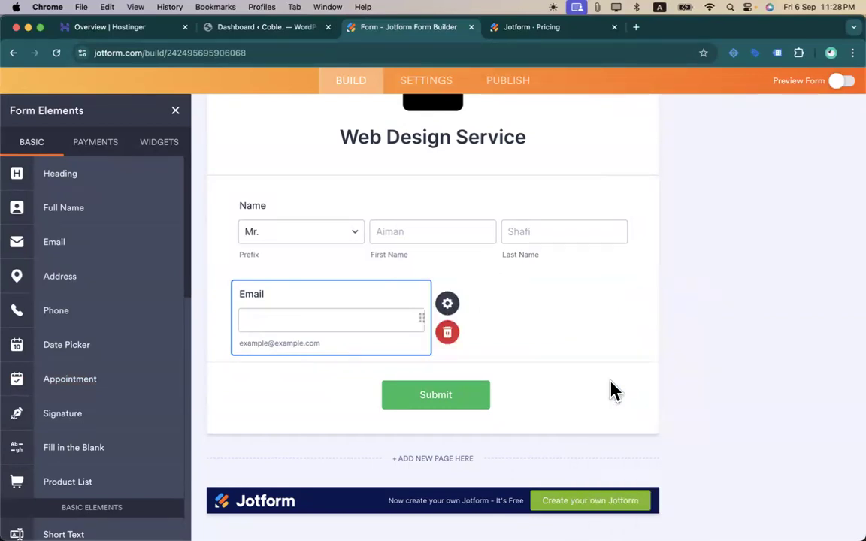
left_click(448, 304)
left_click(761, 146)
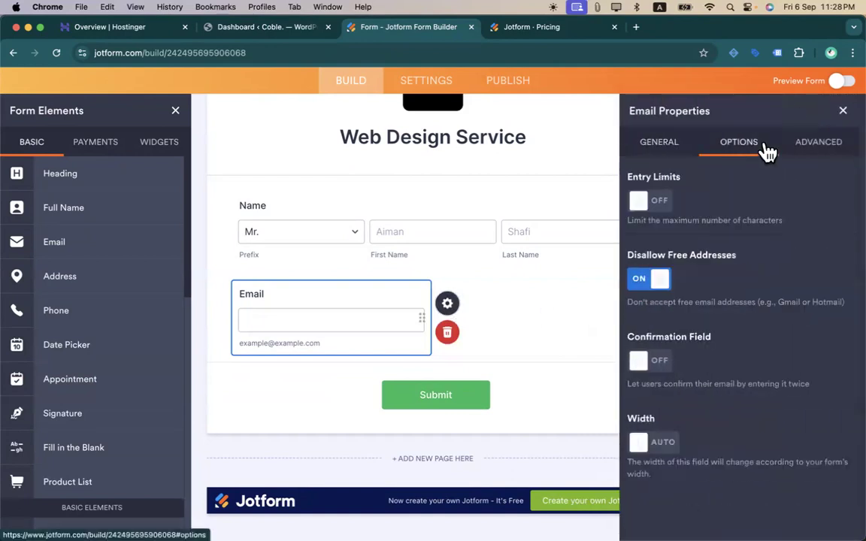
left_click(812, 144)
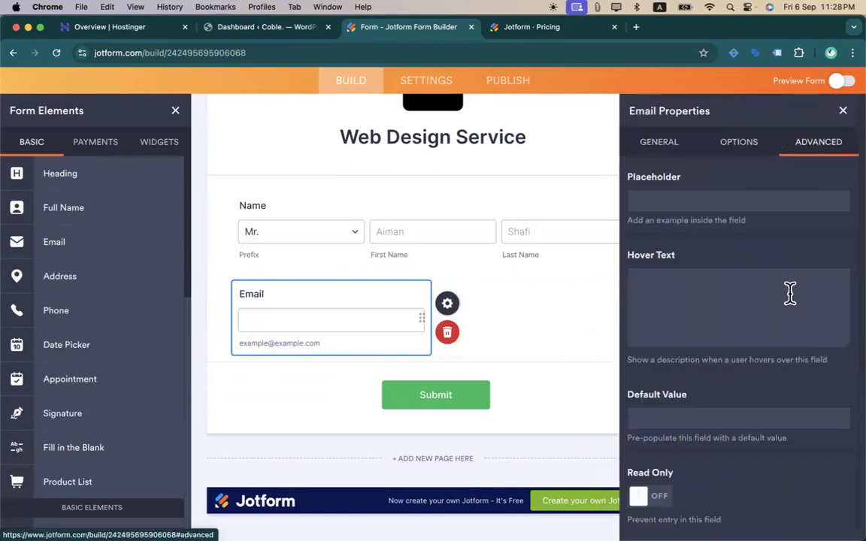
scroll(790, 295, "down", 5)
scroll(774, 316, "down", 2)
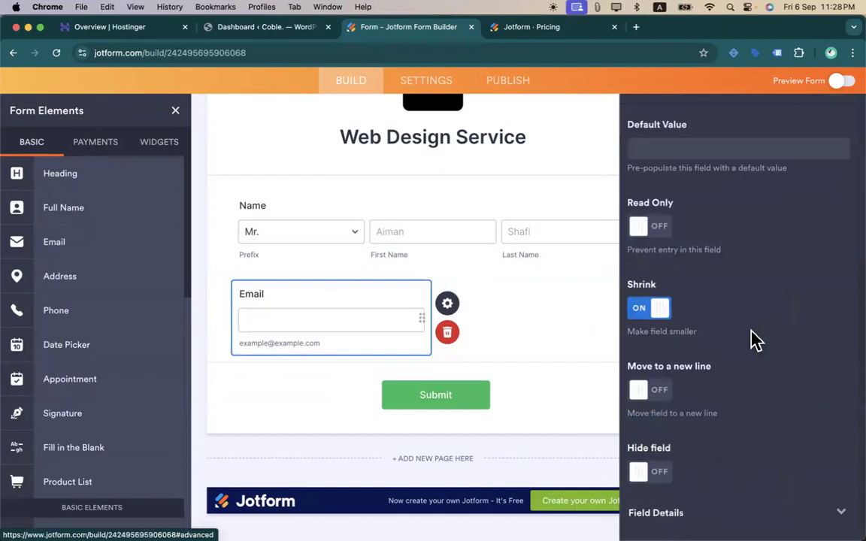
scroll(755, 339, "up", 1)
left_click(637, 334)
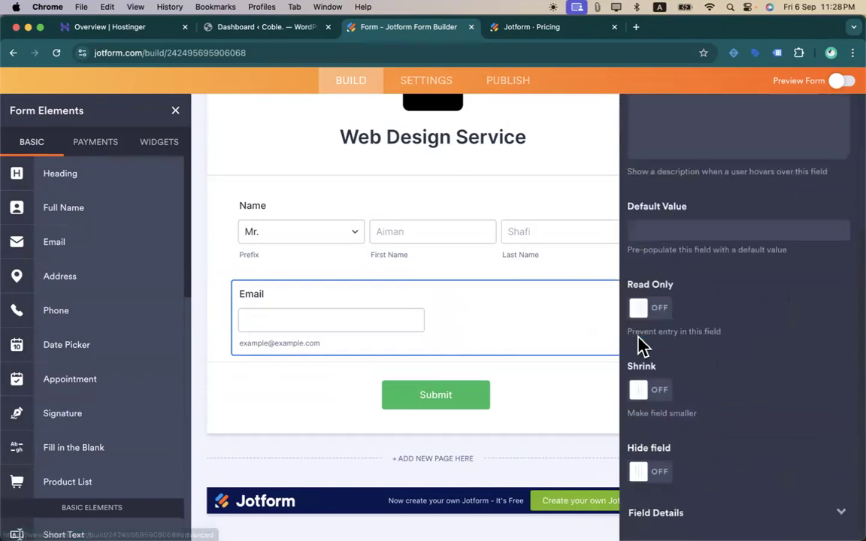
scroll(700, 400, "up", 3)
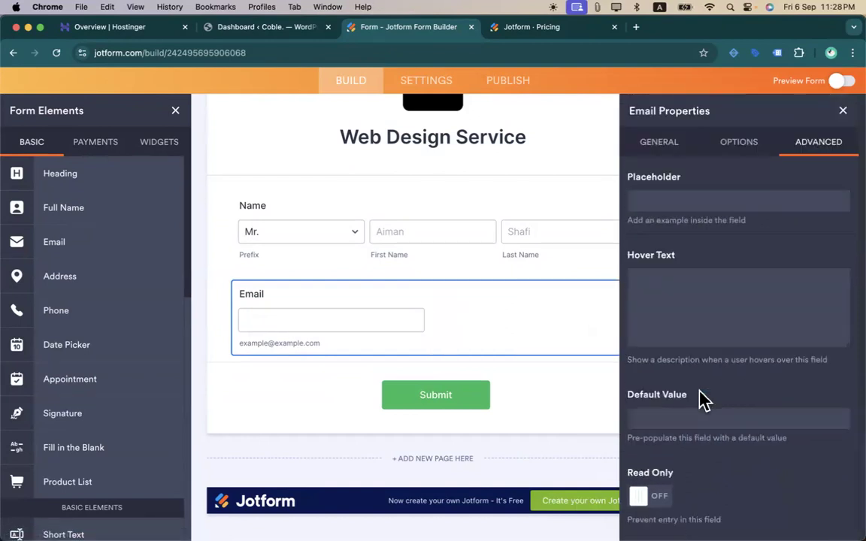
- Set the Email field's width to FIXED at 700 px
left_click(737, 143)
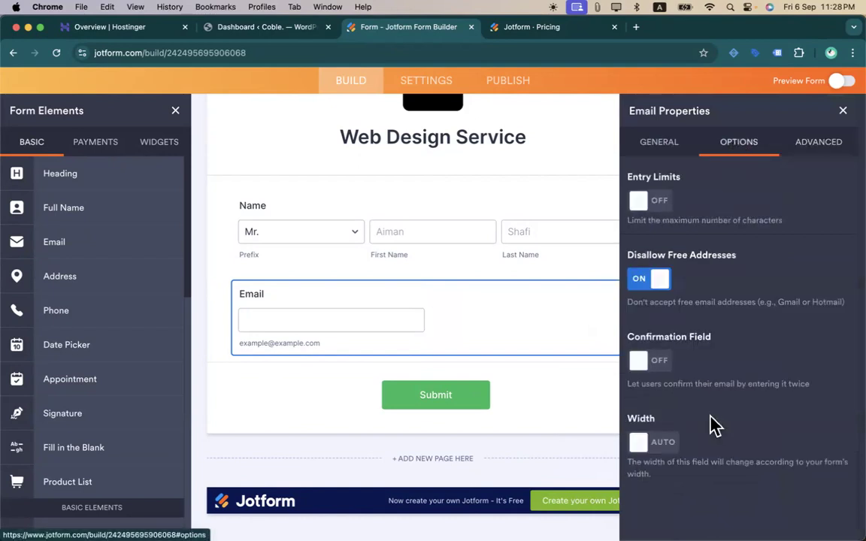
left_click(638, 442)
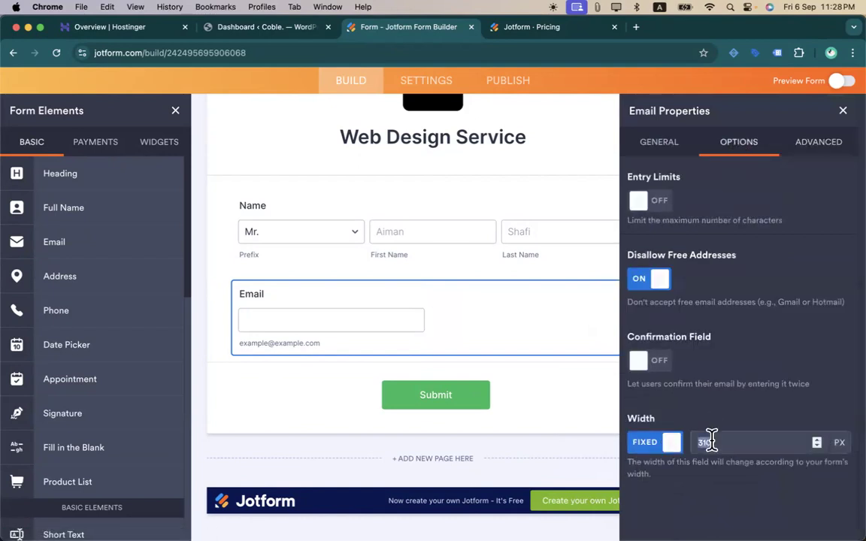
left_click(840, 446)
type("1")
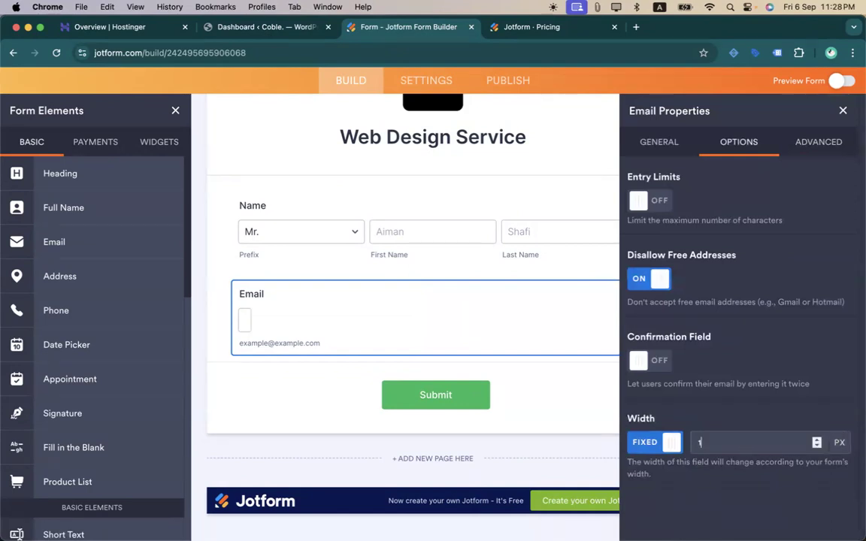
type("00")
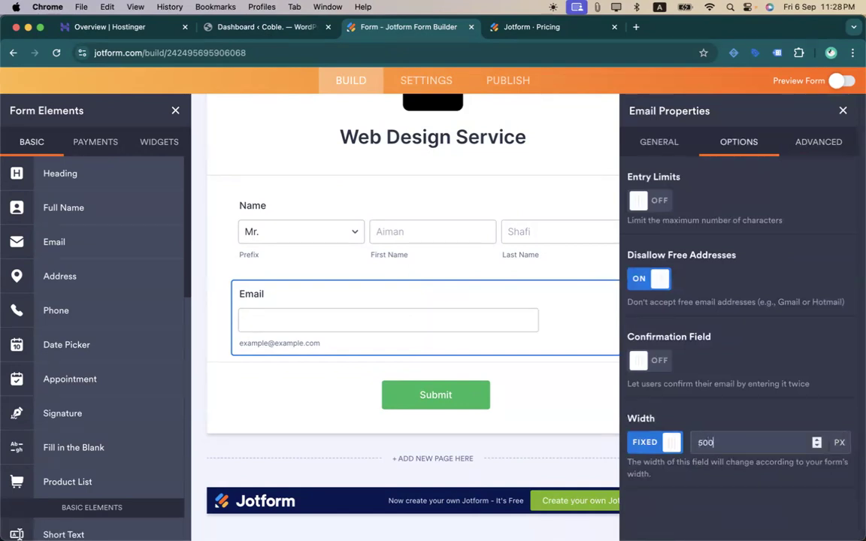
key("BackSpace")
type("600")
key("BackSpace")
key("BackSpace")
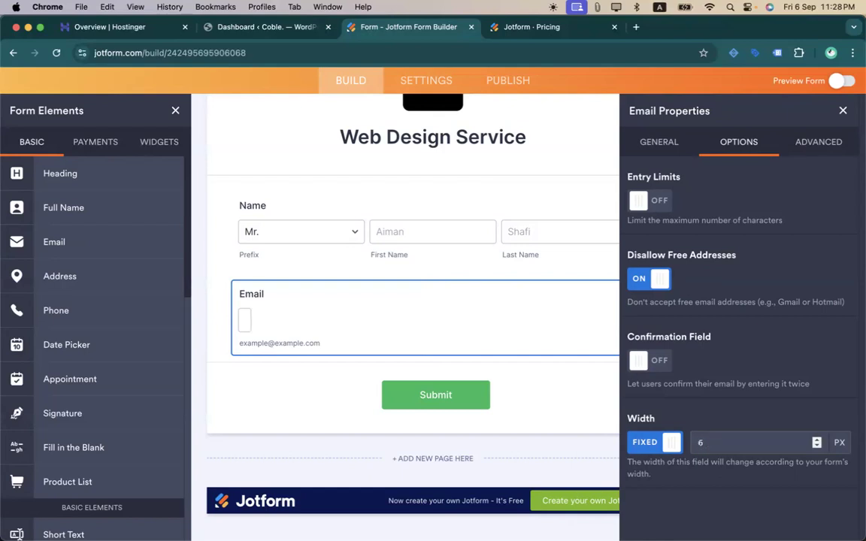
type("700")
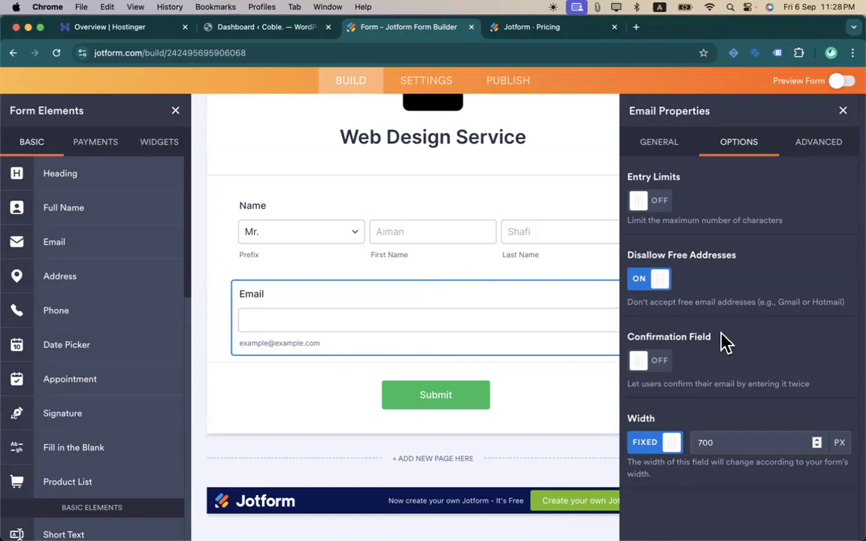
left_click(843, 110)
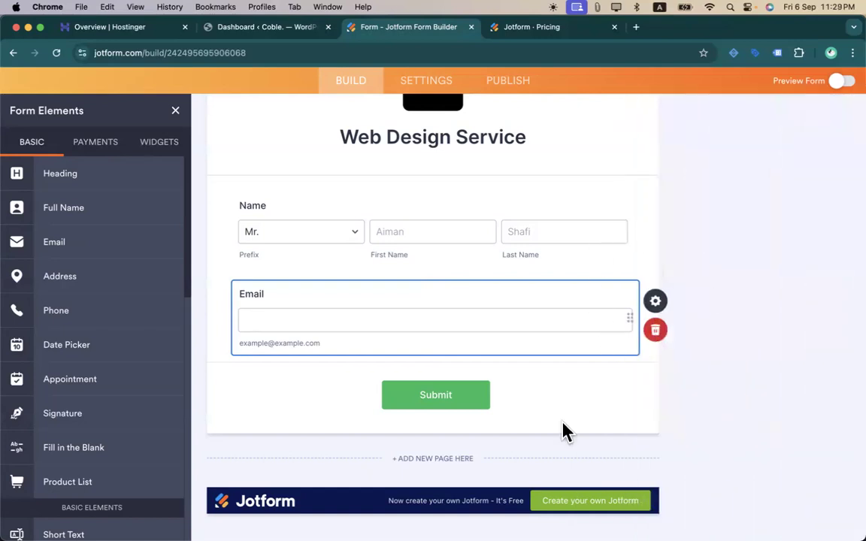
scroll(487, 193, "up", 5)
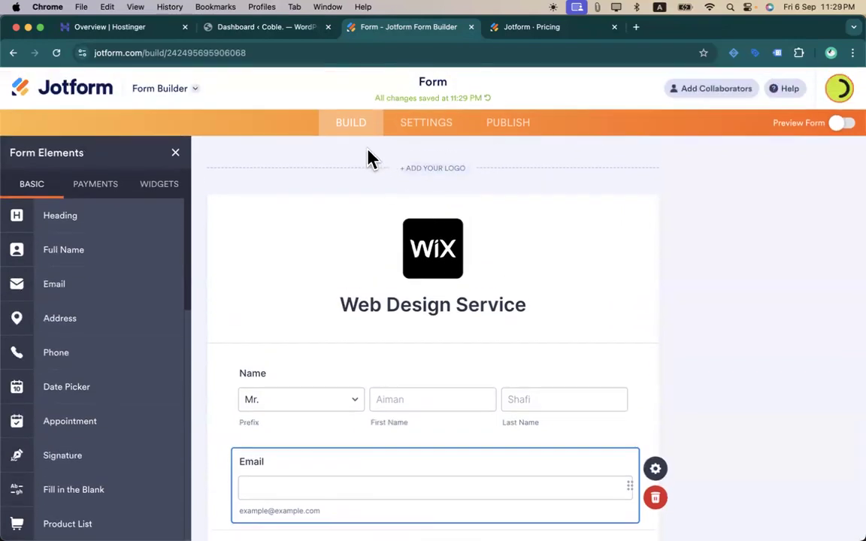
- Preview the form on a phone in portrait and landscape orientation
left_click(839, 124)
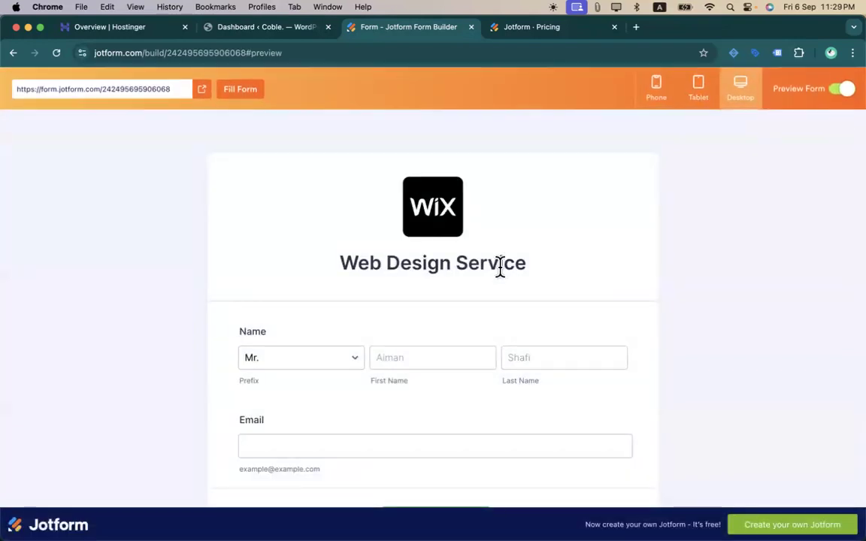
left_click(661, 101)
scroll(460, 361, "down", 3)
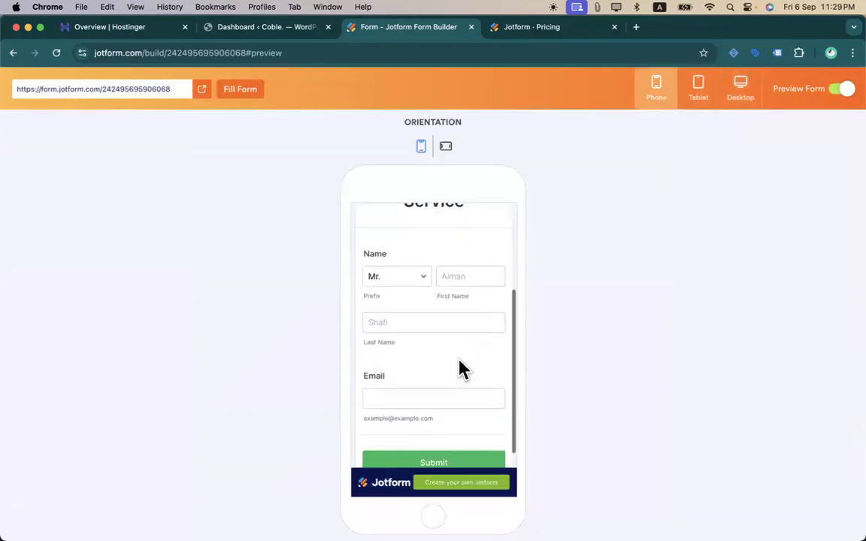
scroll(459, 345, "up", 3)
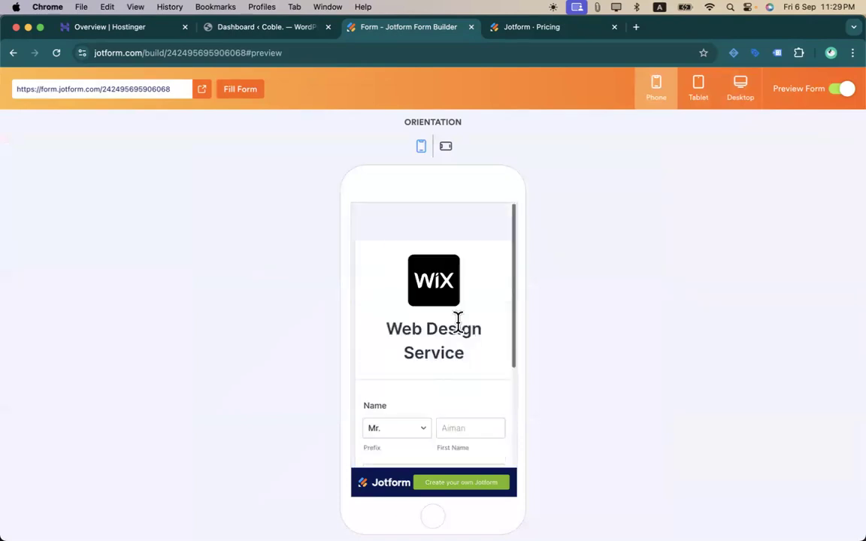
left_click(447, 147)
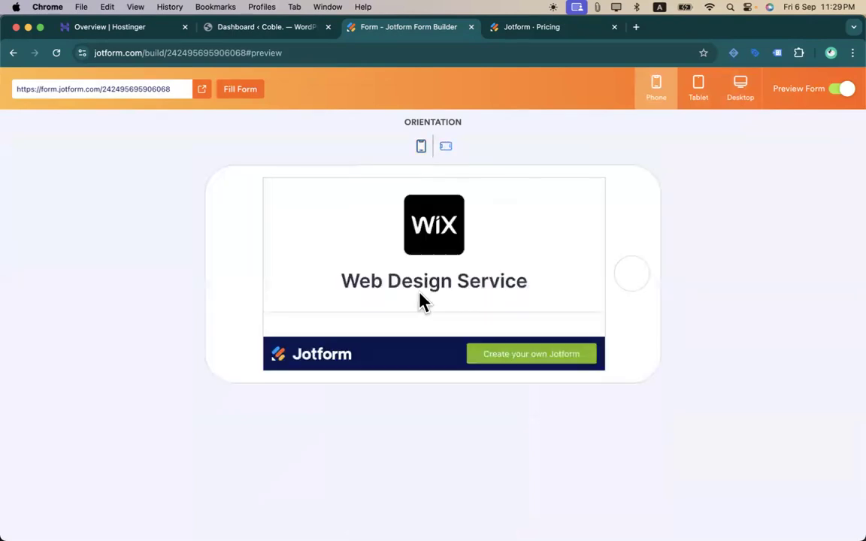
scroll(420, 300, "down", 1)
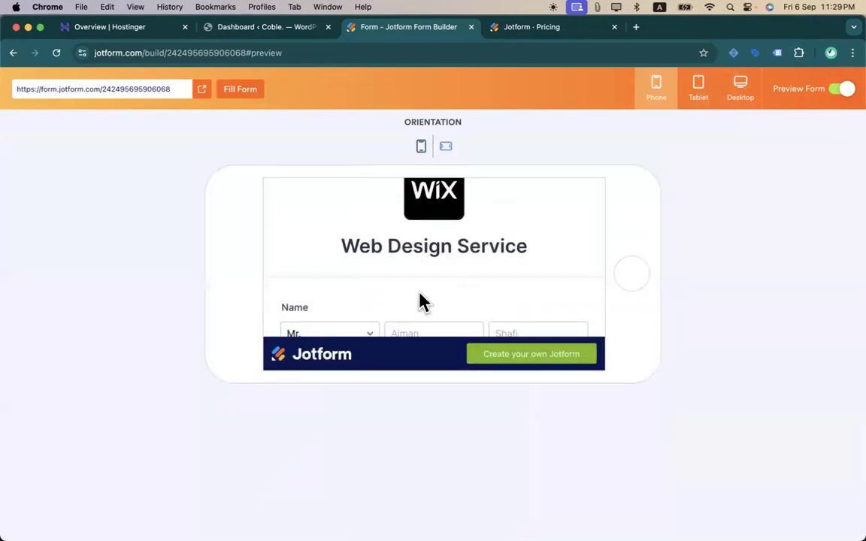
scroll(419, 299, "down", 3)
scroll(419, 300, "up", 4)
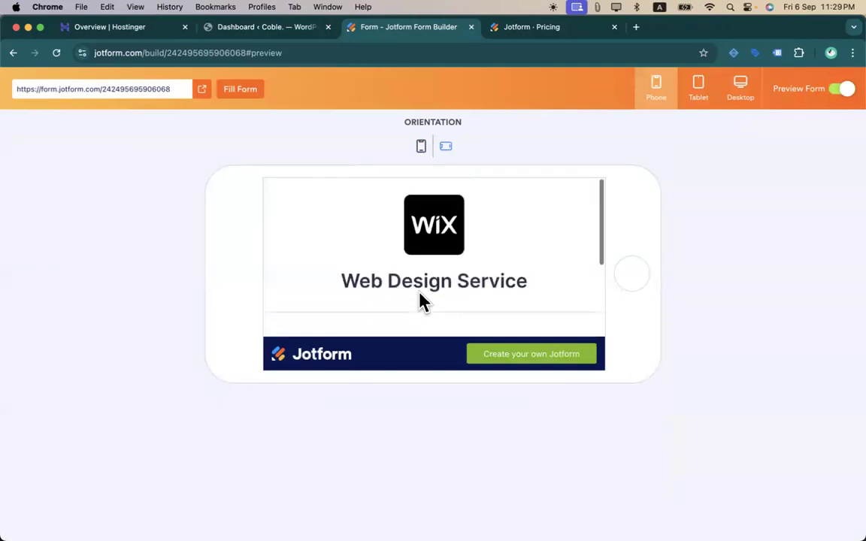
- Check the tablet preview in landscape and portrait, view desktop size, then exit preview
left_click(700, 94)
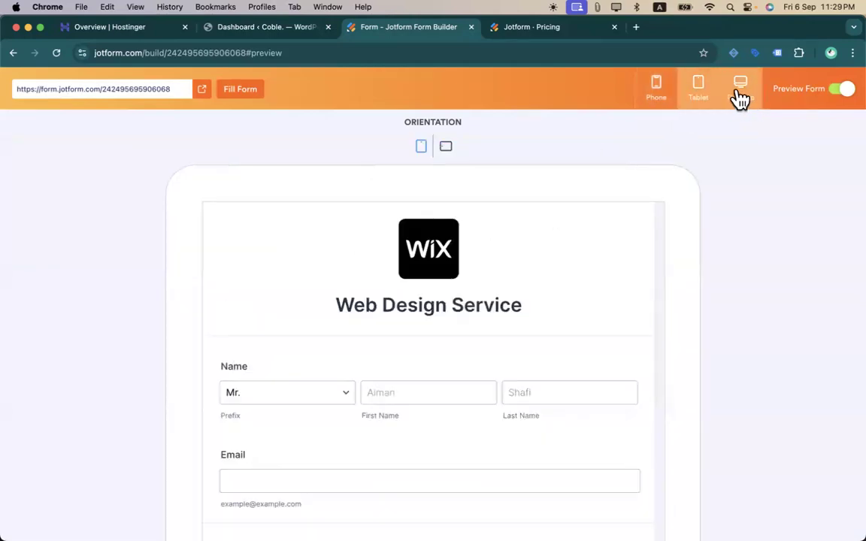
left_click(447, 154)
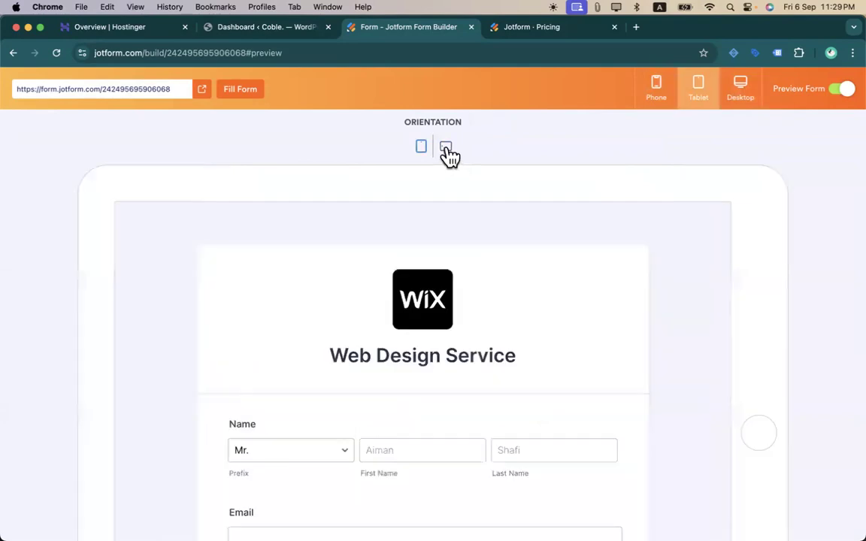
left_click(421, 148)
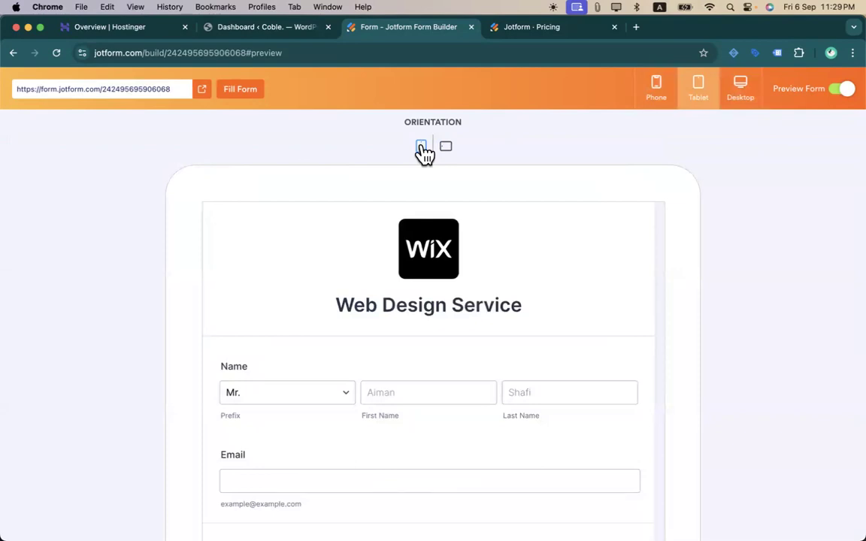
left_click(741, 90)
left_click(842, 90)
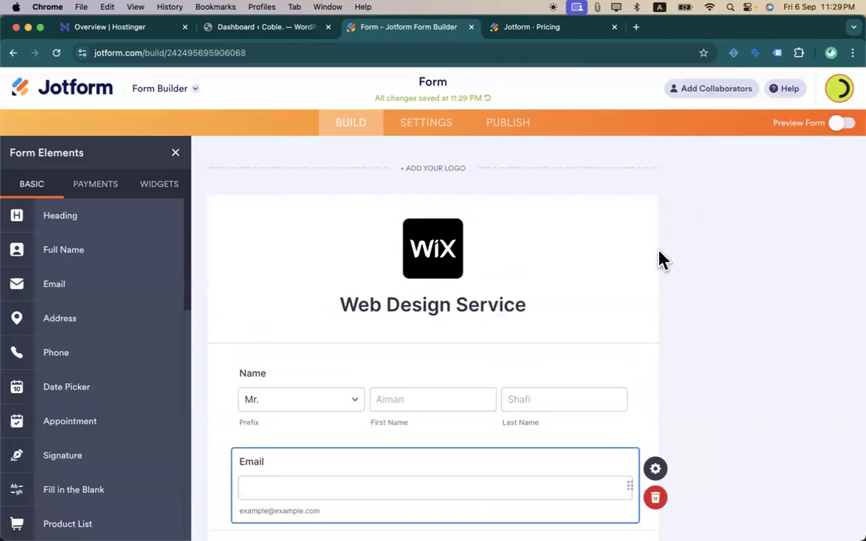
- Add a Date Picker field below the Email field and open its properties
scroll(396, 348, "down", 5)
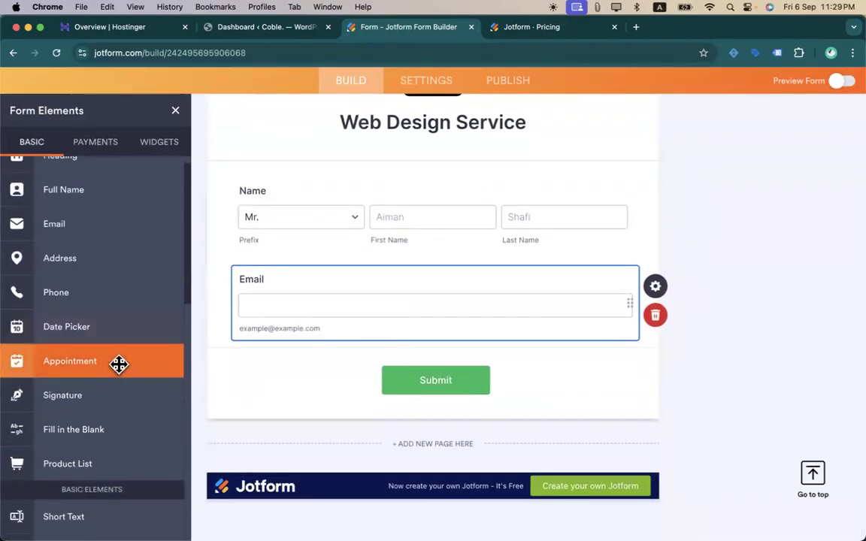
scroll(123, 392, "up", 1)
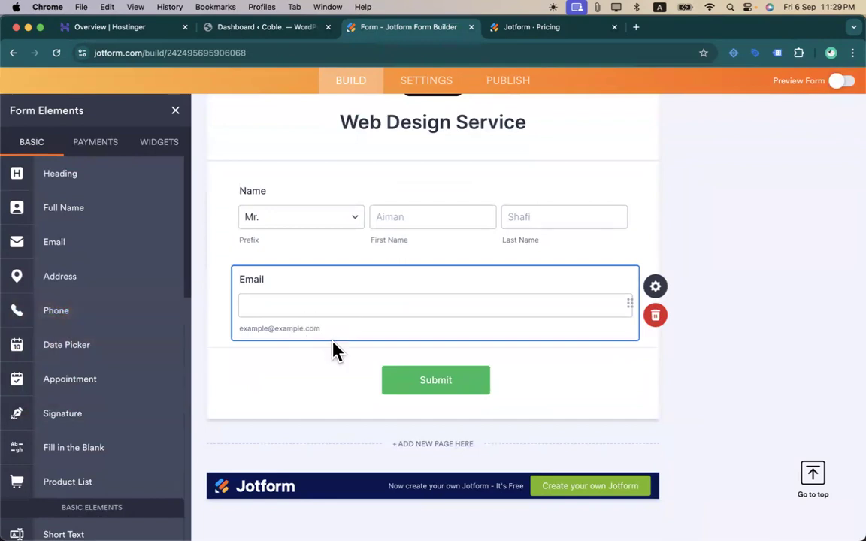
left_click_drag(99, 346, 398, 353)
left_click(652, 303)
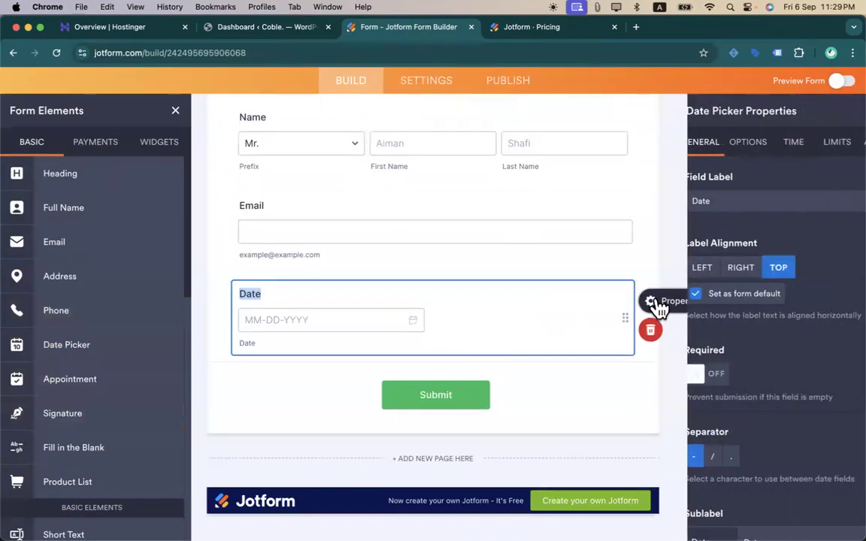
scroll(727, 387, "down", 4)
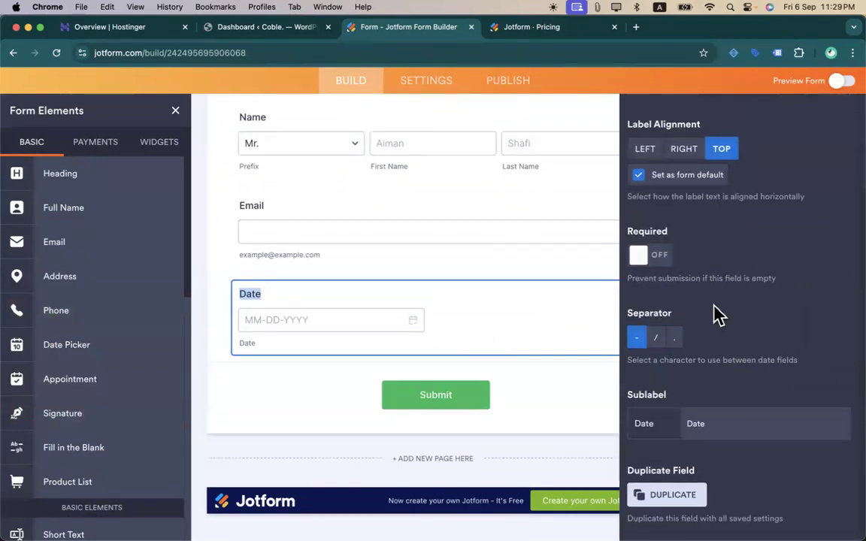
scroll(717, 316, "up", 5)
- Keep the MM-DD-YYYY format, default the date to the current day, and enable the calendar popup
left_click(697, 142)
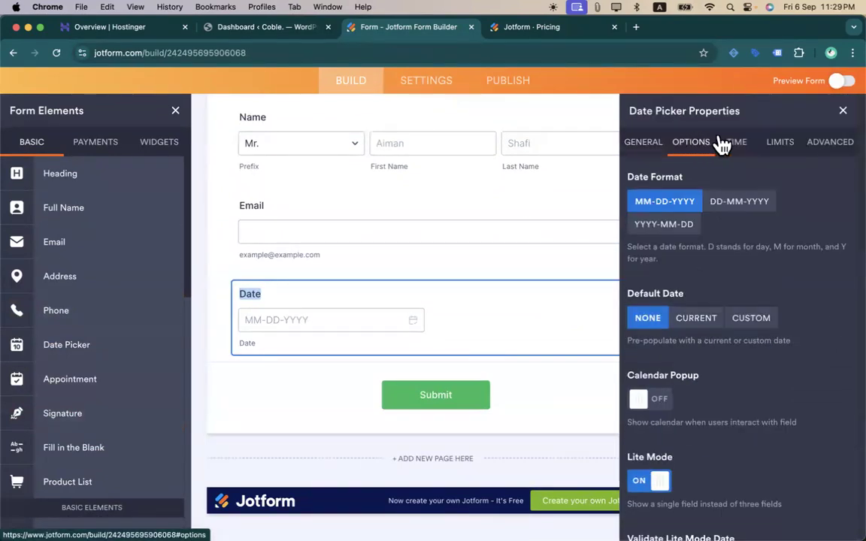
left_click(735, 204)
left_click(659, 201)
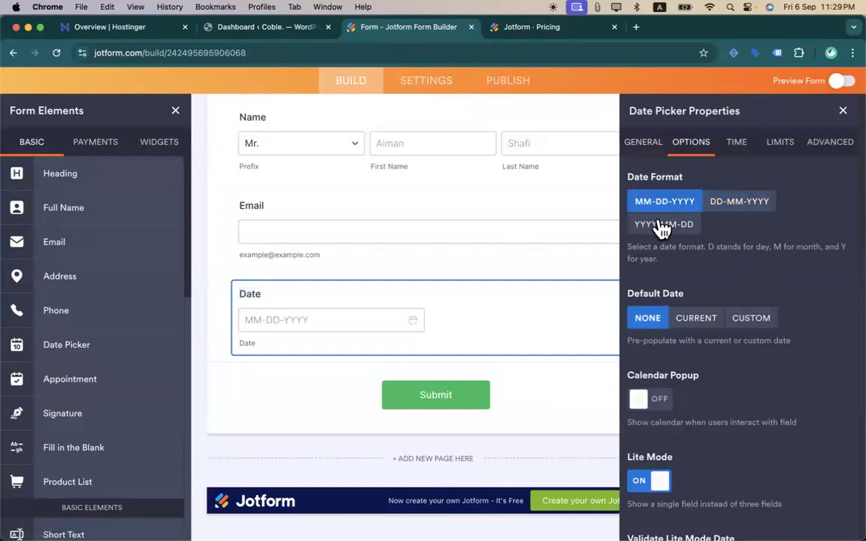
left_click(699, 322)
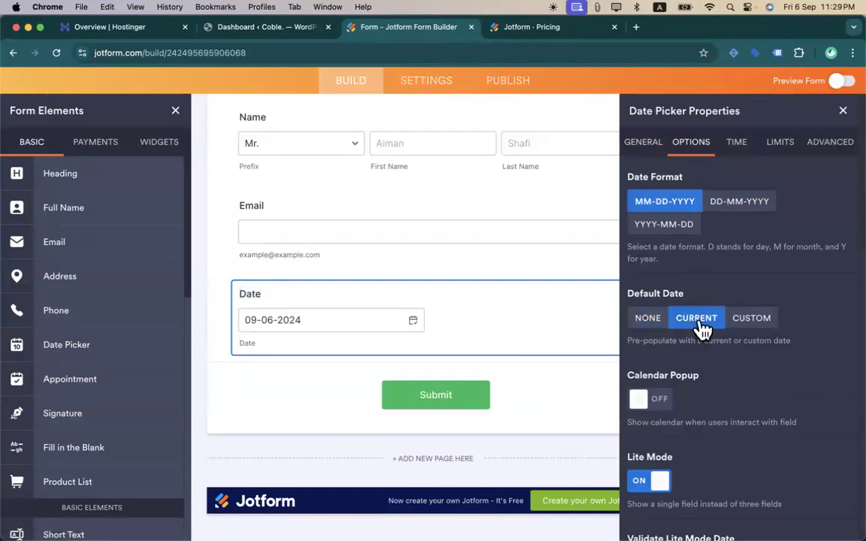
scroll(674, 257, "down", 3)
left_click(649, 219)
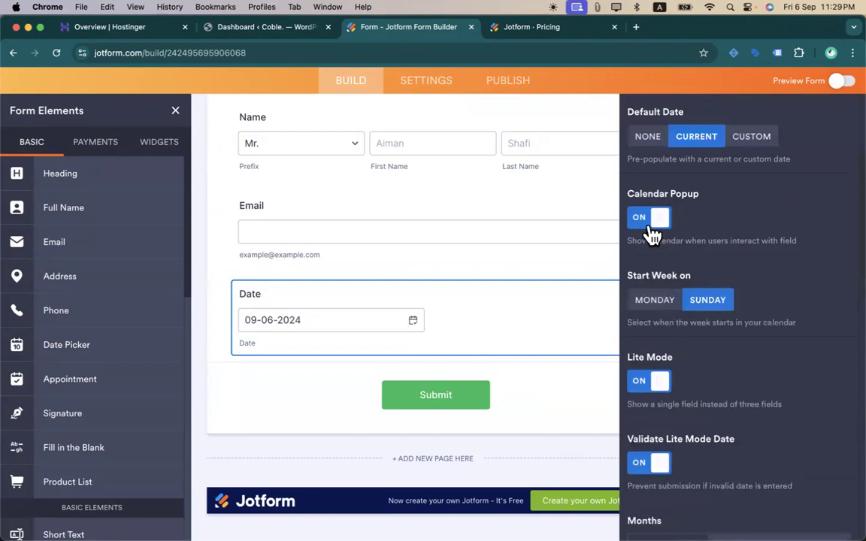
scroll(721, 429, "down", 10)
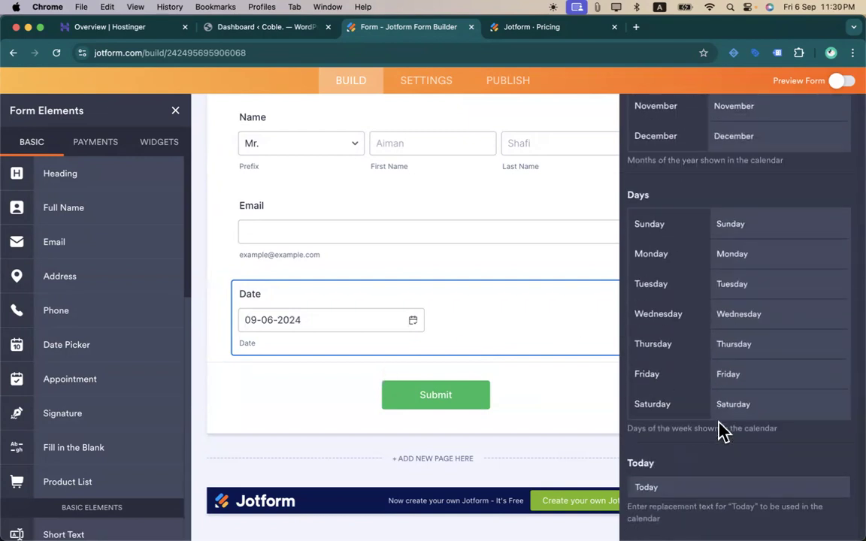
scroll(719, 422, "up", 9)
scroll(719, 423, "up", 5)
left_click(733, 147)
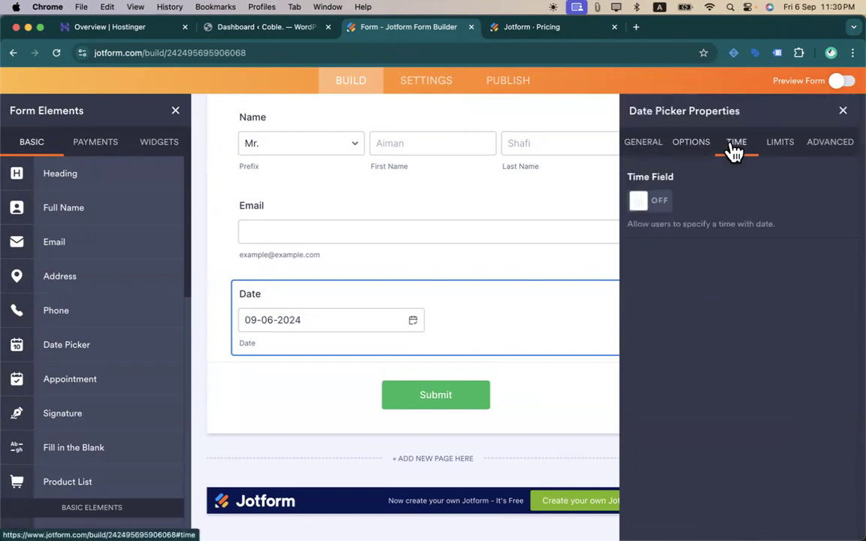
left_click(776, 147)
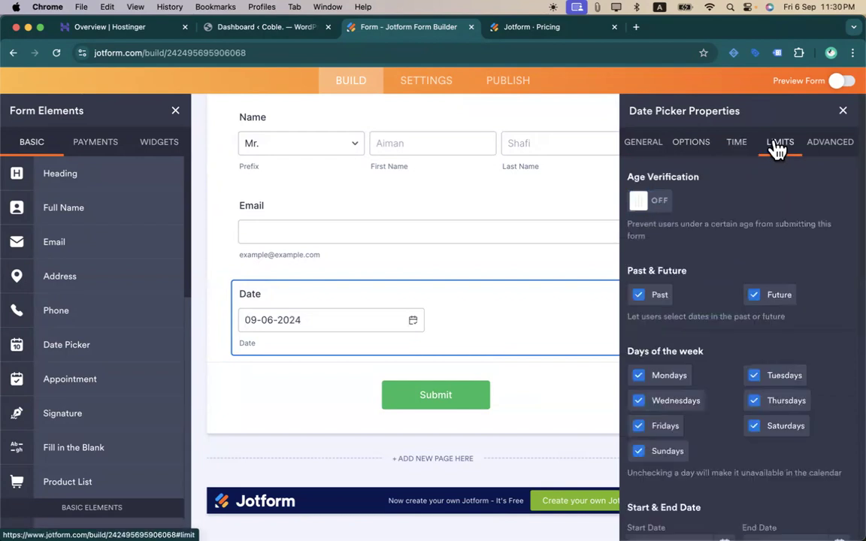
left_click(842, 112)
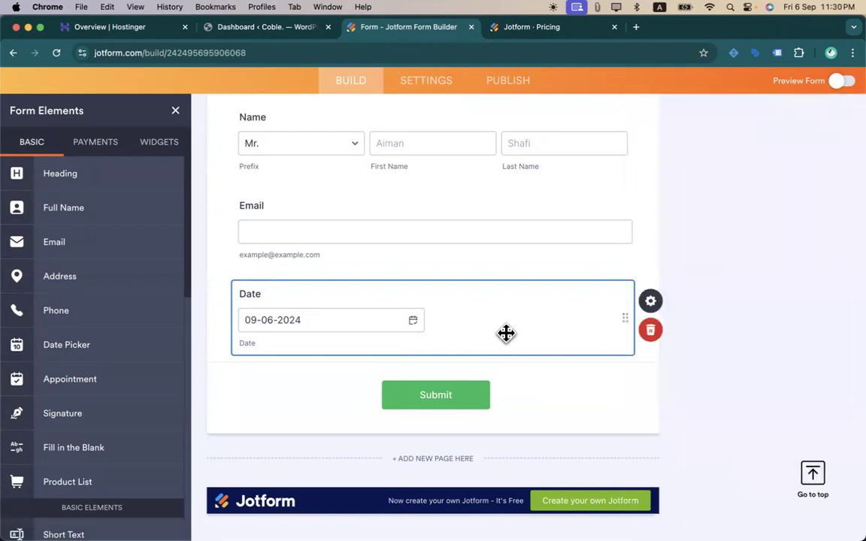
- Delete the Date field from the form
right_click(506, 333)
left_click(650, 330)
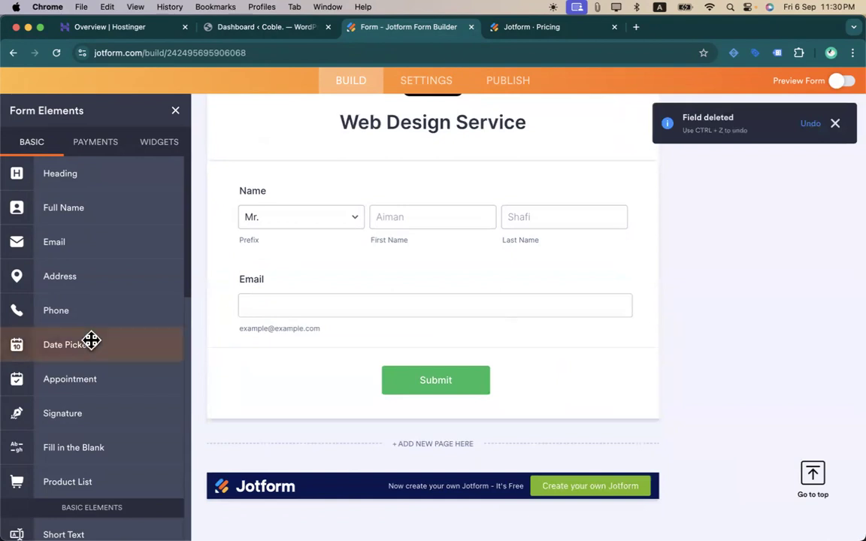
scroll(91, 340, "down", 5)
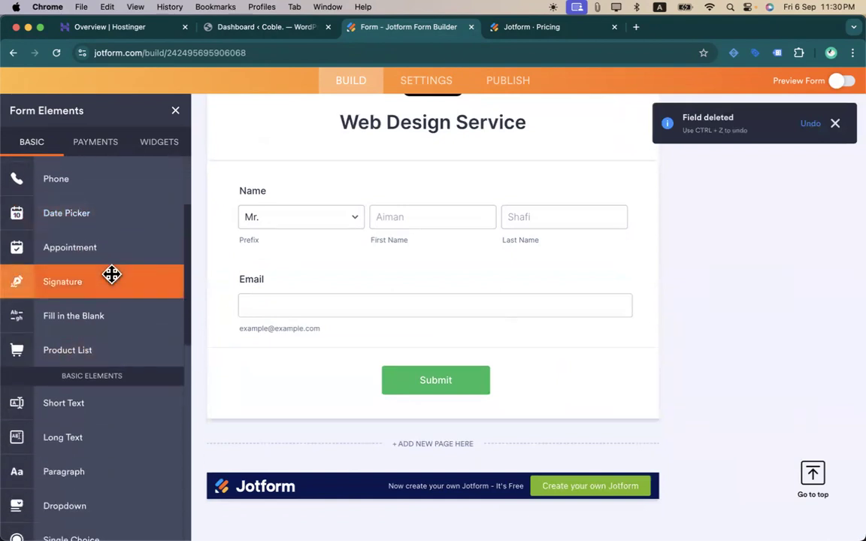
scroll(83, 251, "up", 5)
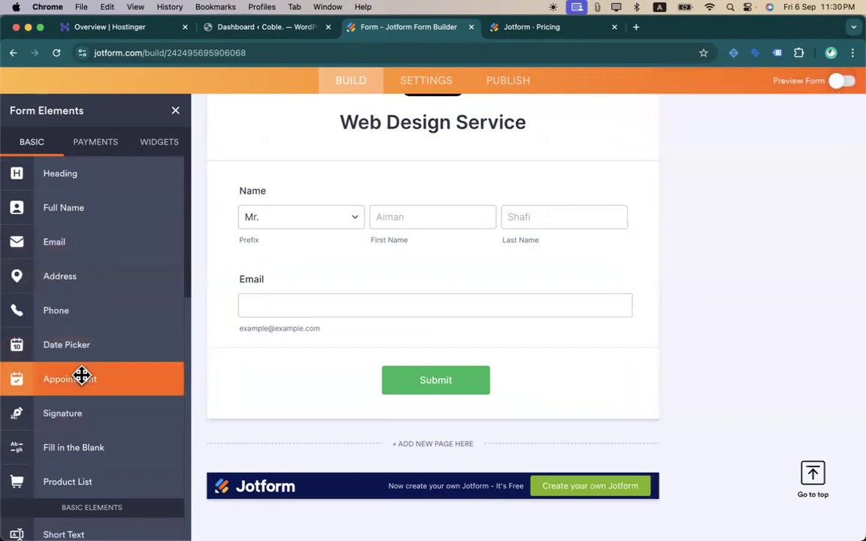
- Add an Appointment field from Form Elements below the Email field
left_click_drag(81, 375, 348, 348)
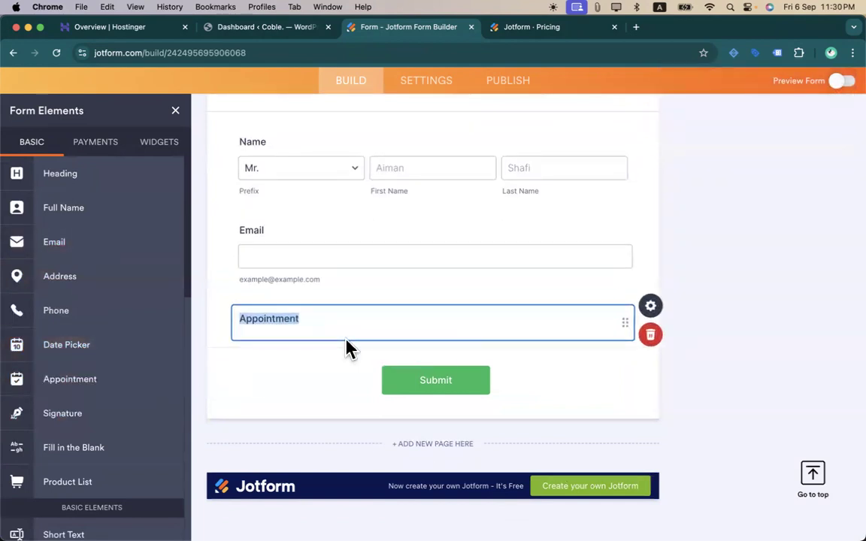
scroll(501, 230, "down", 4)
scroll(484, 227, "up", 2)
scroll(484, 227, "up", 3)
scroll(483, 230, "down", 2)
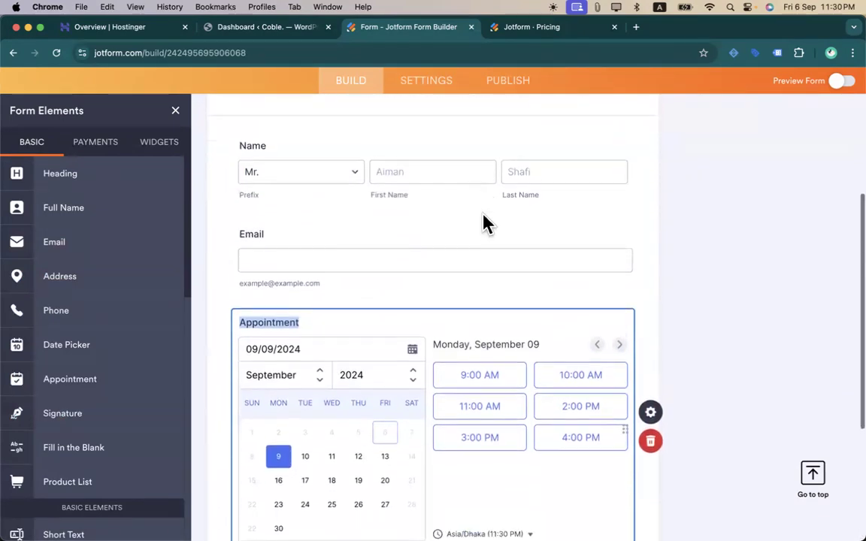
scroll(483, 218, "down", 2)
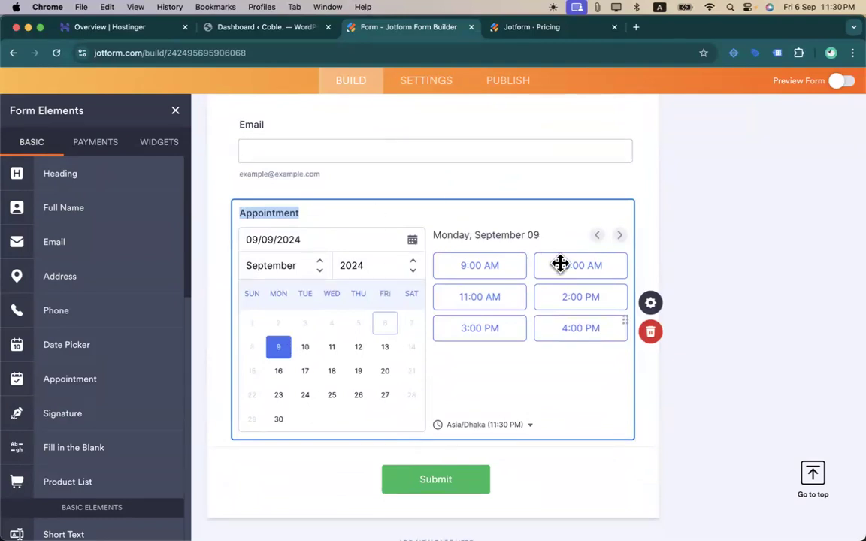
- On the Appointment field's Availability settings, set Appointment Slot Duration to 30 min
left_click(652, 306)
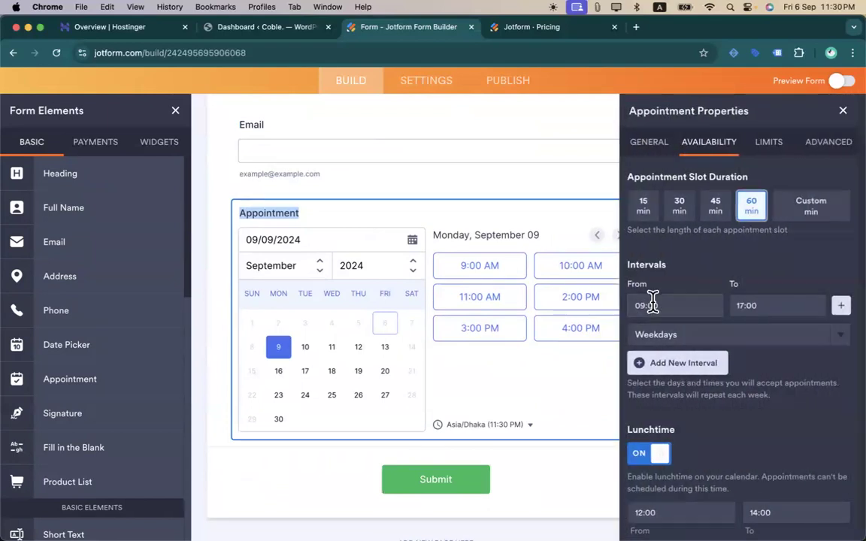
scroll(680, 285, "down", 1)
scroll(680, 286, "up", 1)
left_click(649, 147)
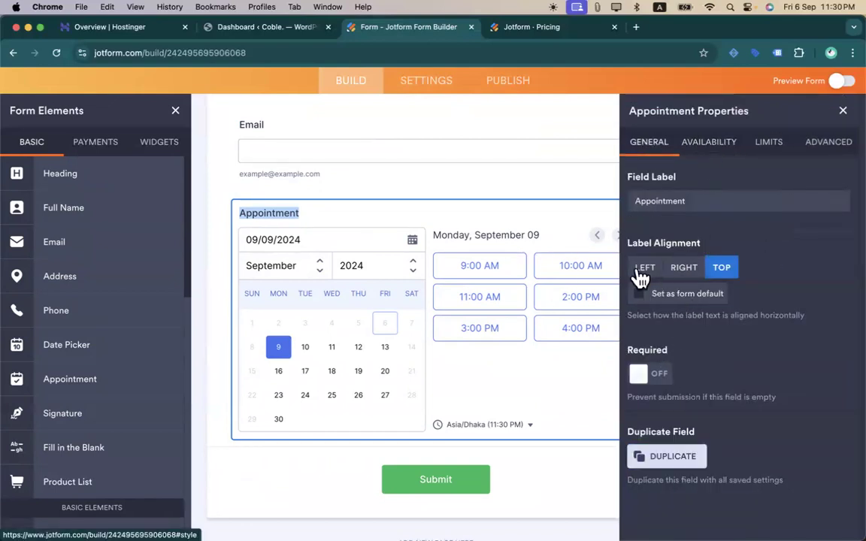
left_click(703, 146)
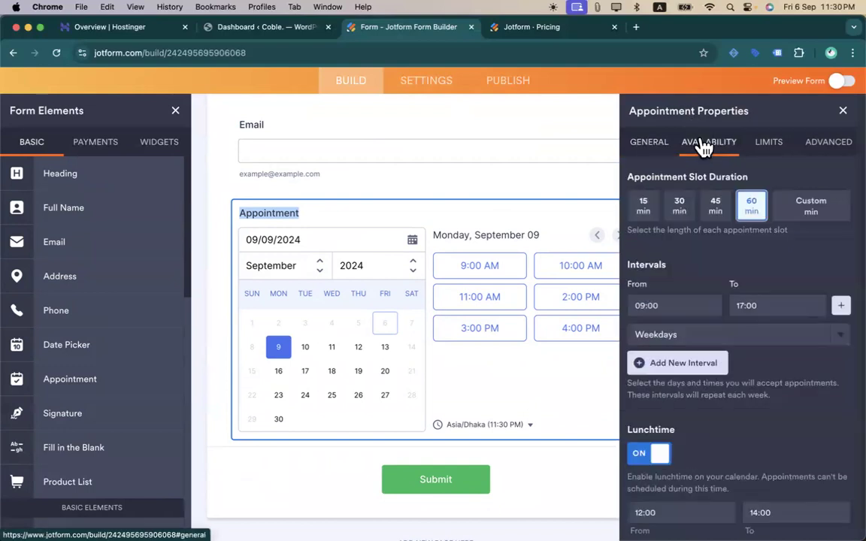
left_click(647, 224)
left_click(683, 220)
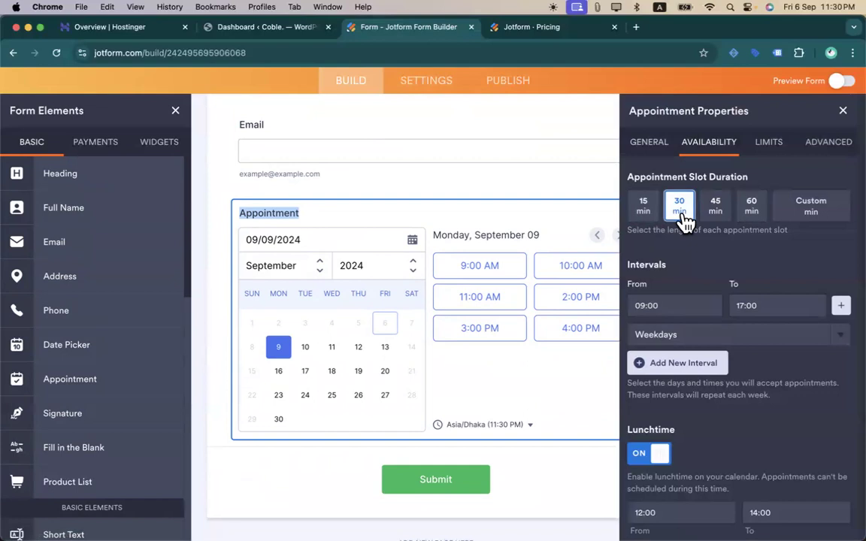
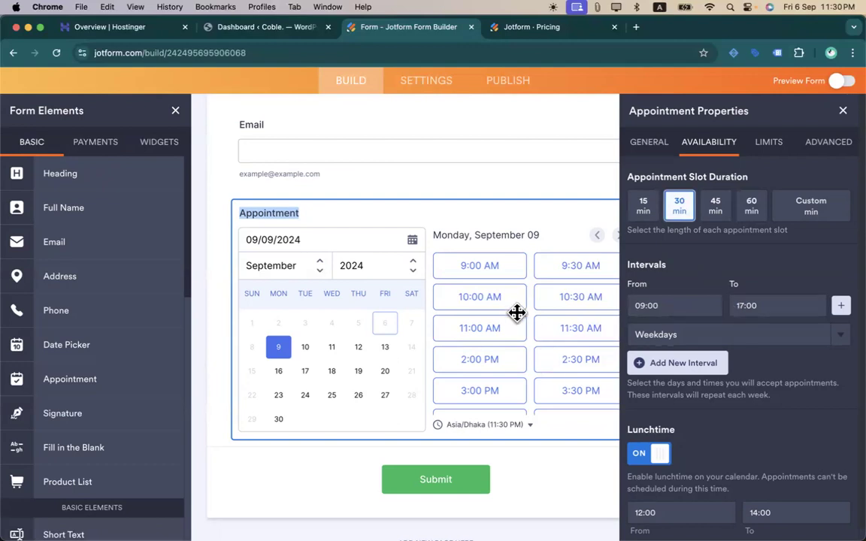
- Try 15-minute appointment slots, then revert the slot duration to 30 minutes
scroll(556, 400, "down", 1)
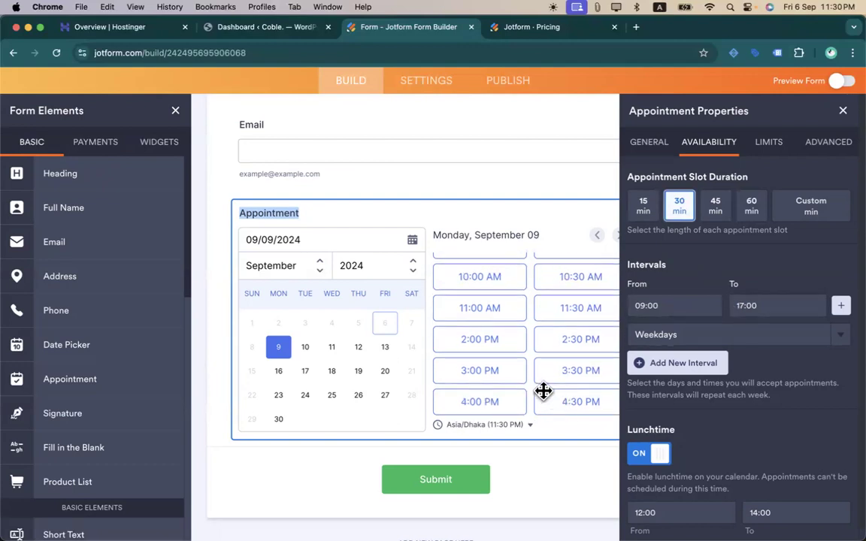
scroll(472, 311, "up", 1)
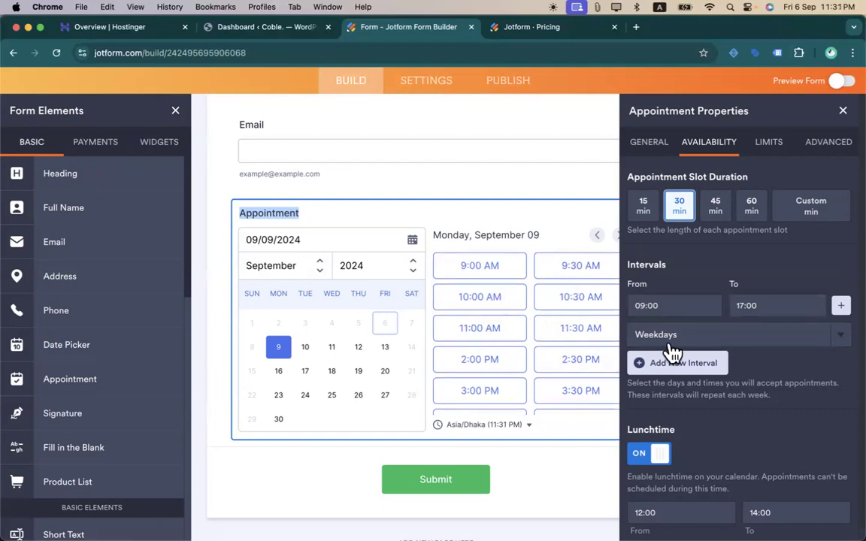
left_click(641, 219)
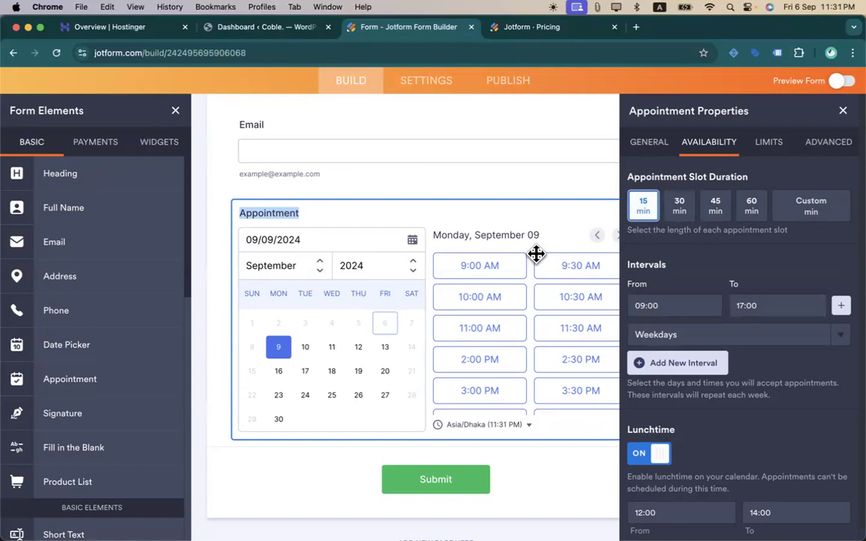
scroll(508, 314, "down", 10)
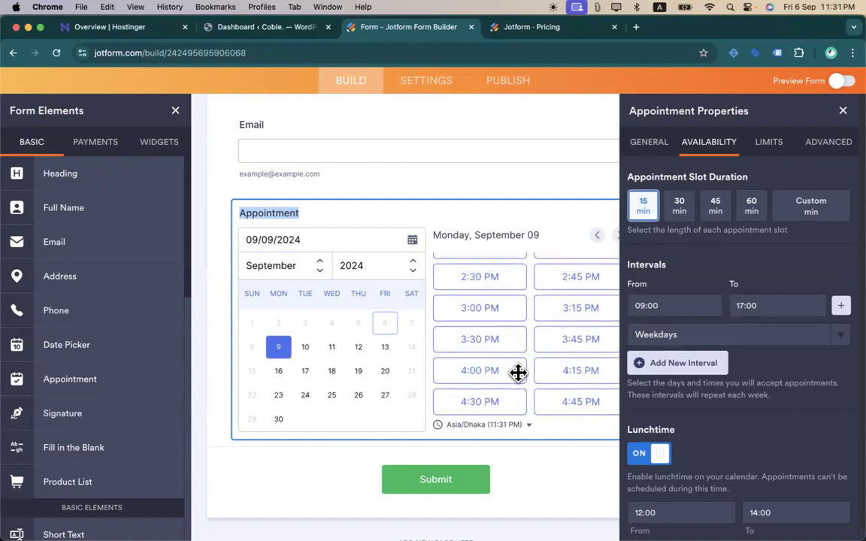
scroll(489, 340, "up", 10)
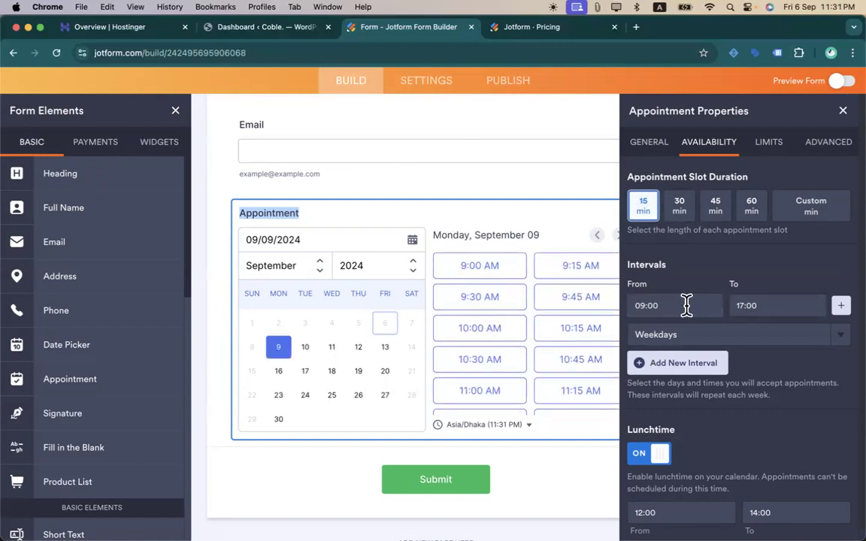
left_click(679, 206)
- Inspect the existing interval's start and end time pickers without changing them
scroll(702, 280, "down", 2)
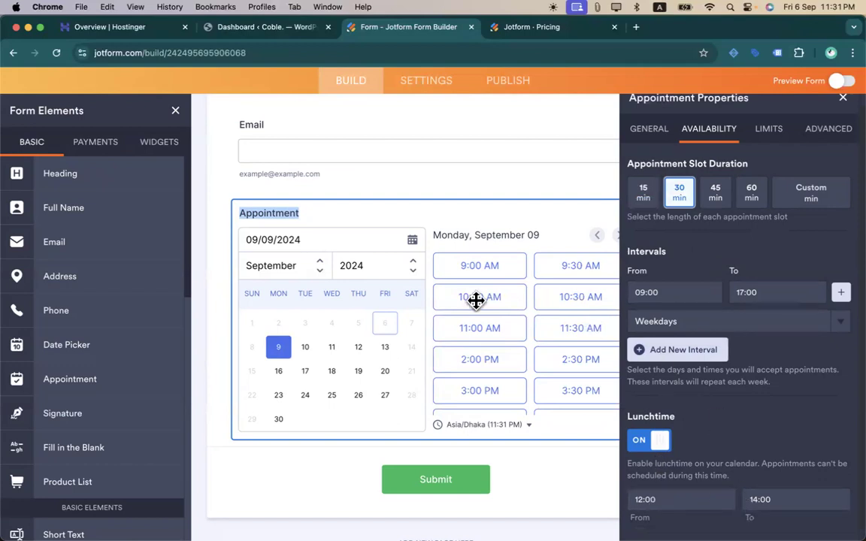
scroll(515, 381, "down", 1)
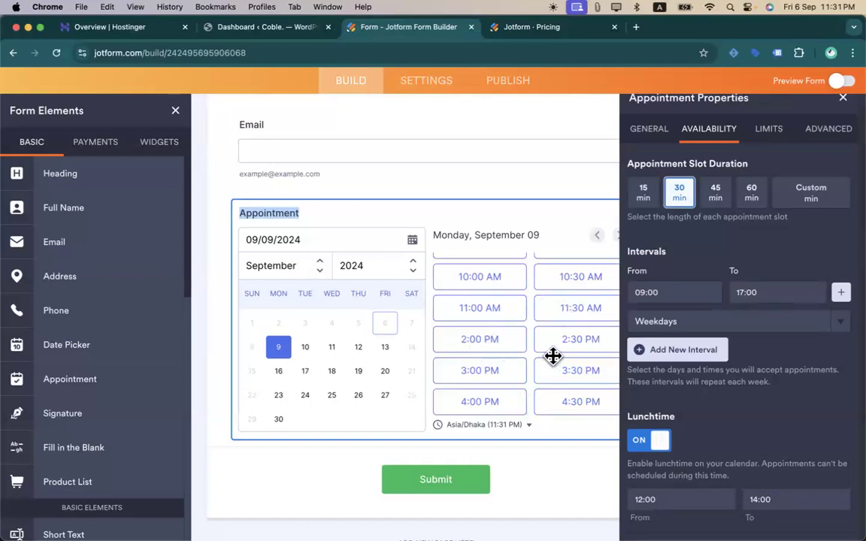
left_click(759, 490)
left_click(681, 503)
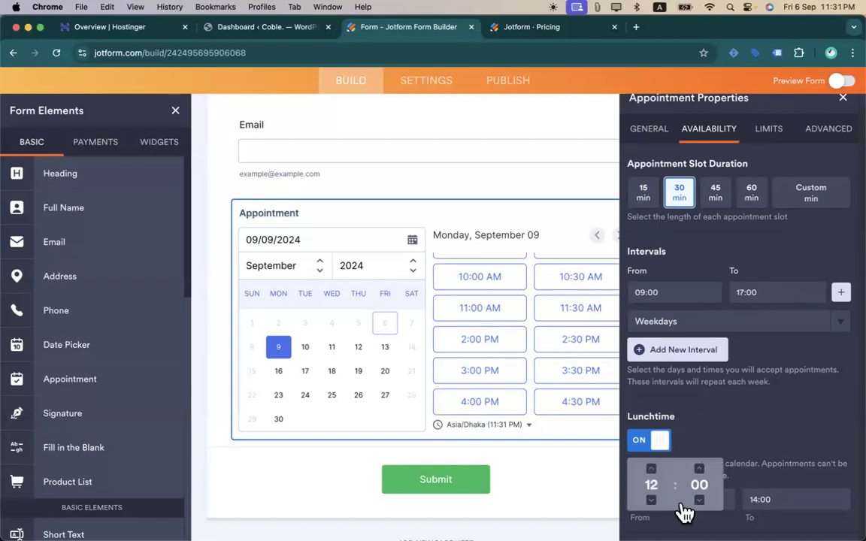
left_click(782, 496)
left_click(756, 423)
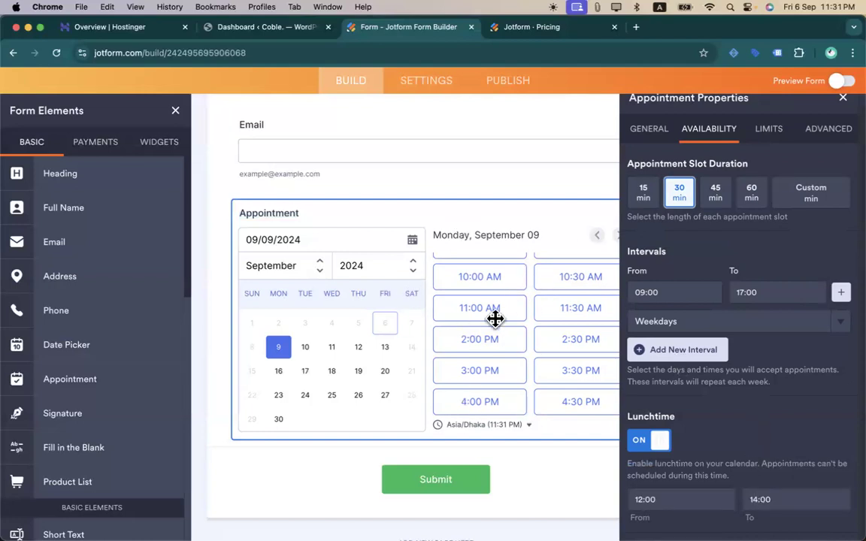
scroll(495, 319, "up", 1)
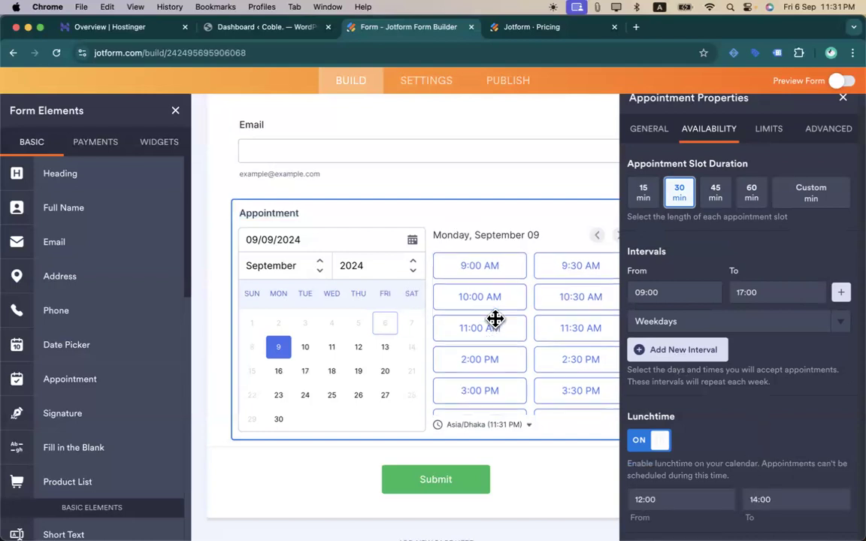
- Add a second availability interval and set the first interval to end at 12:00
left_click(707, 359)
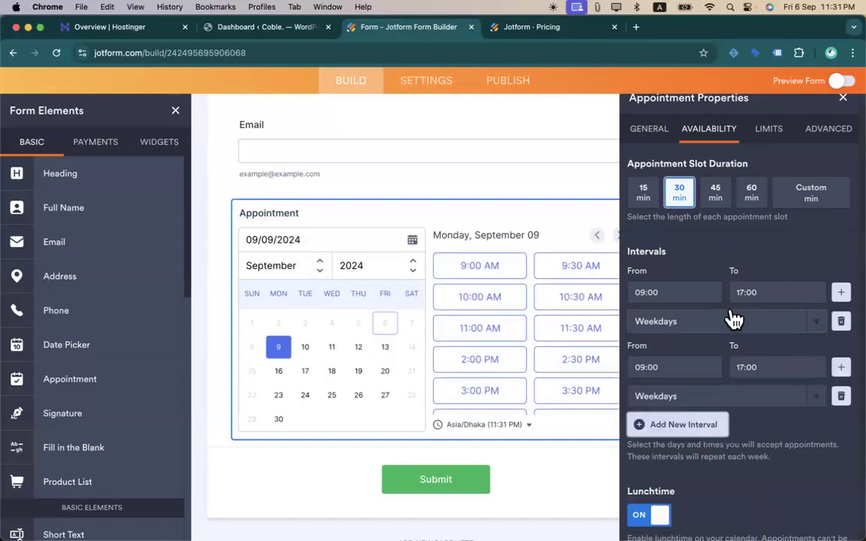
left_click(753, 293)
left_click(802, 346)
left_click(803, 346)
left_click(756, 349)
left_click(758, 350)
left_click(757, 350)
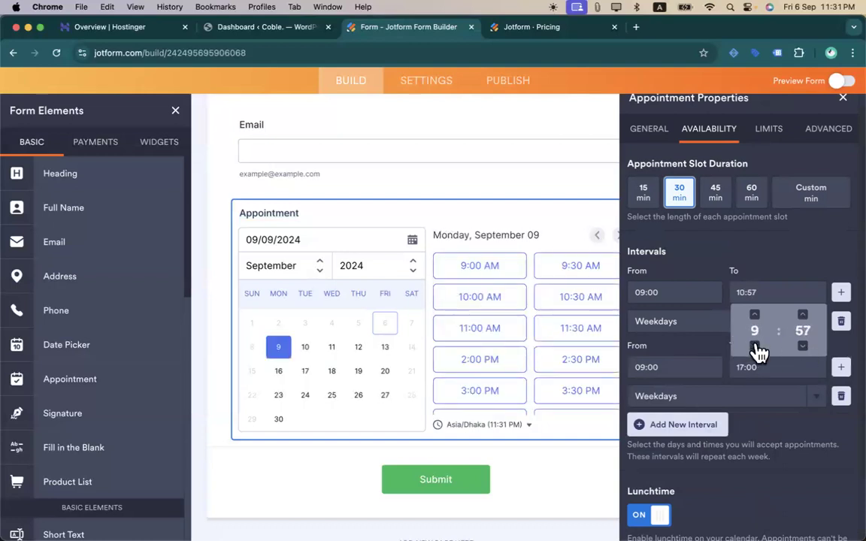
left_click(756, 317)
left_click(758, 319)
left_click(802, 347)
type("00")
left_click(760, 247)
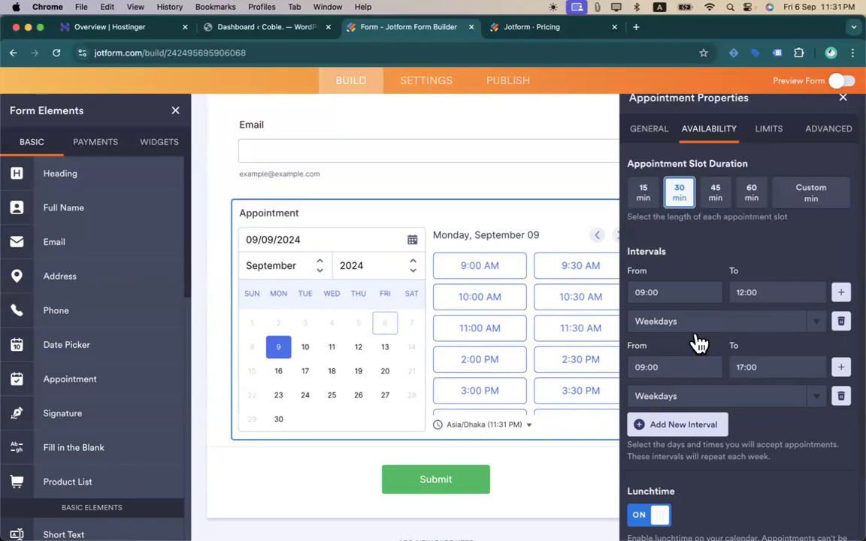
- Set the second interval to run from 15:00 to 20:00
left_click(655, 371)
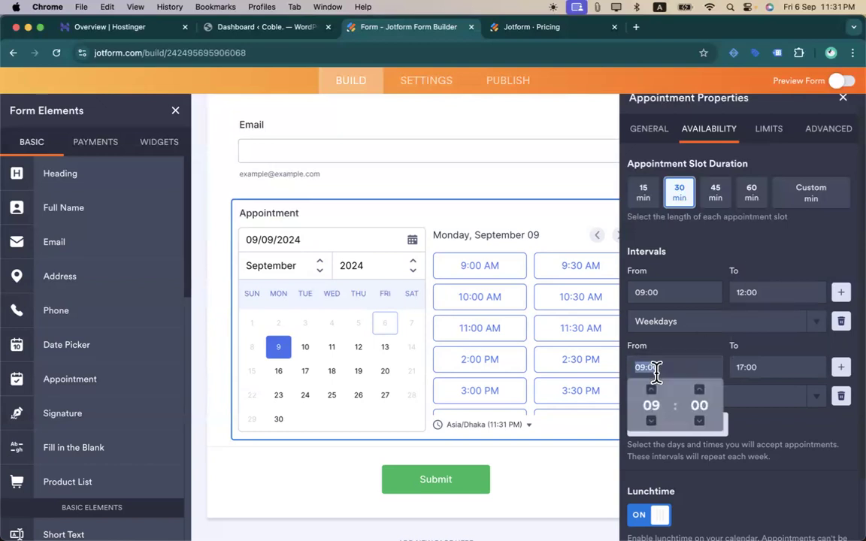
type("3")
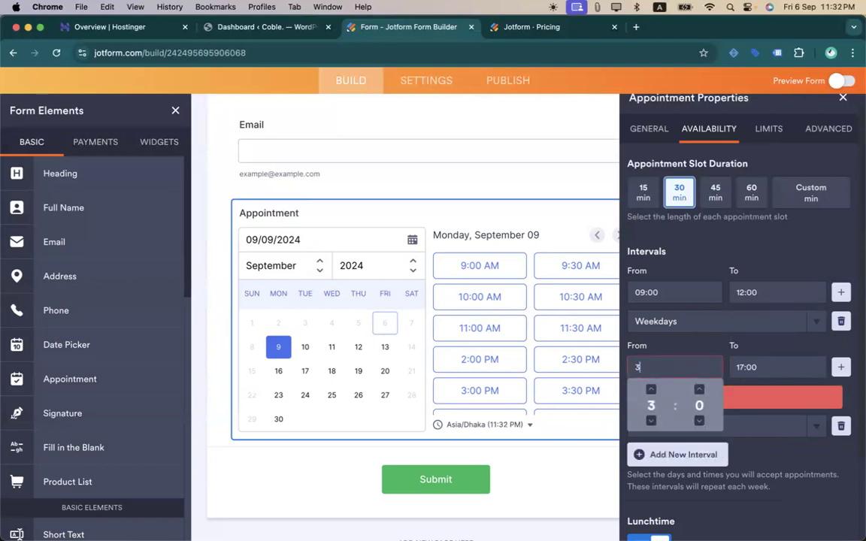
key("BackSpace")
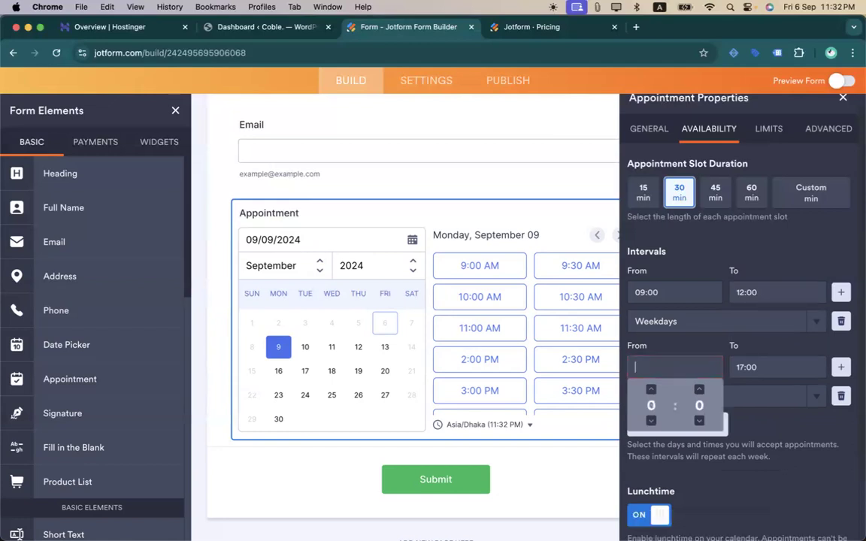
type("15;00")
key("BackSpace")
key("BackSpace")
key("BackSpace")
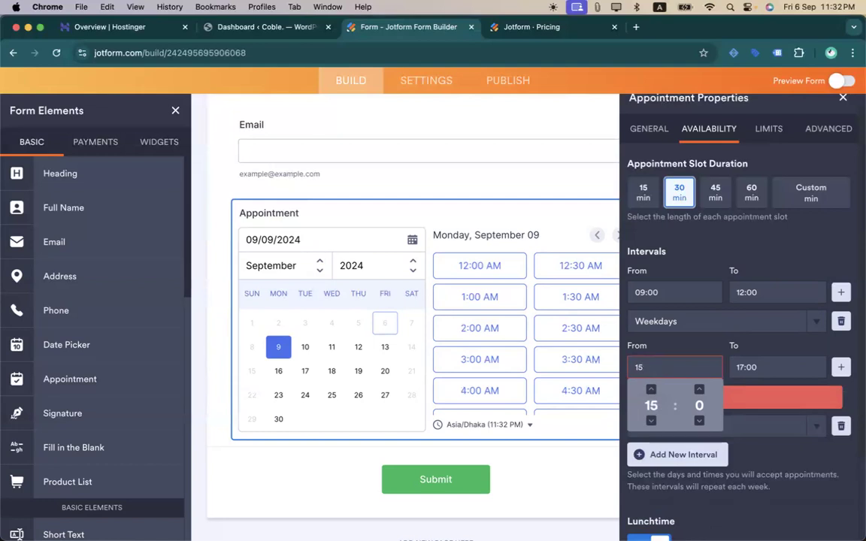
left_click(698, 390)
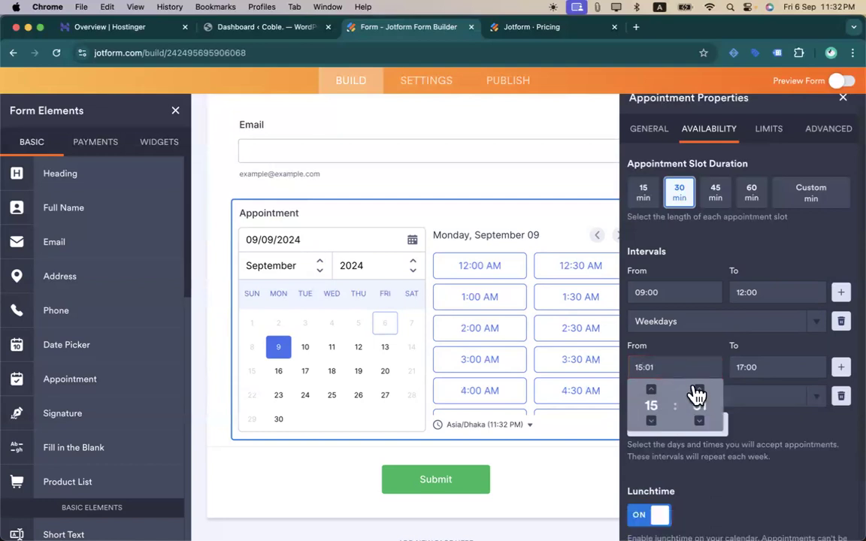
key("BackSpace")
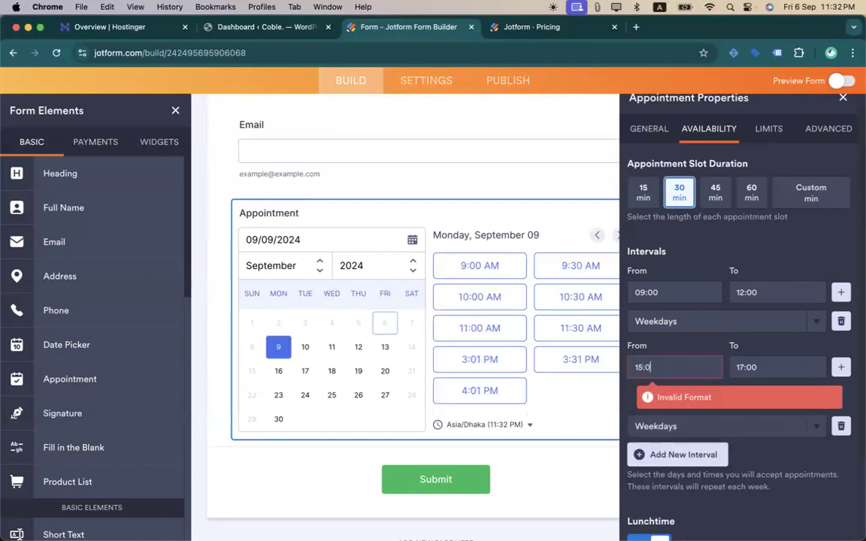
type("0")
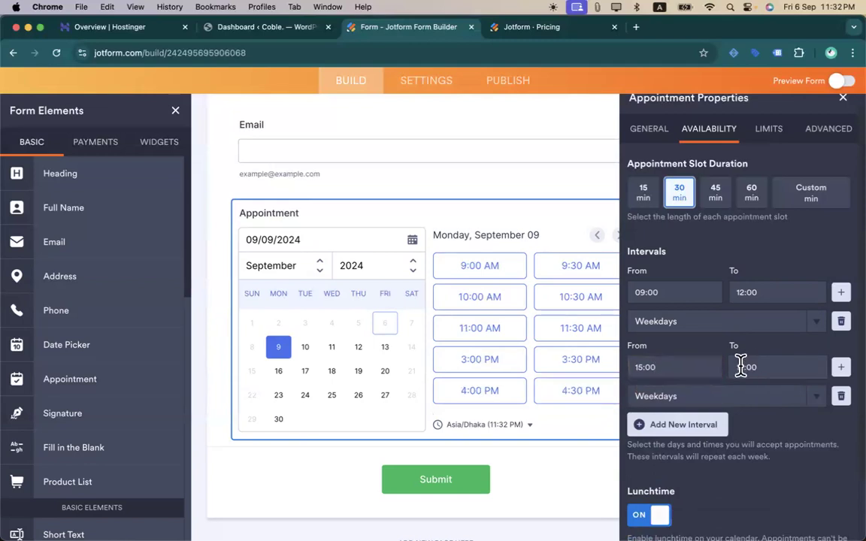
left_click(741, 367)
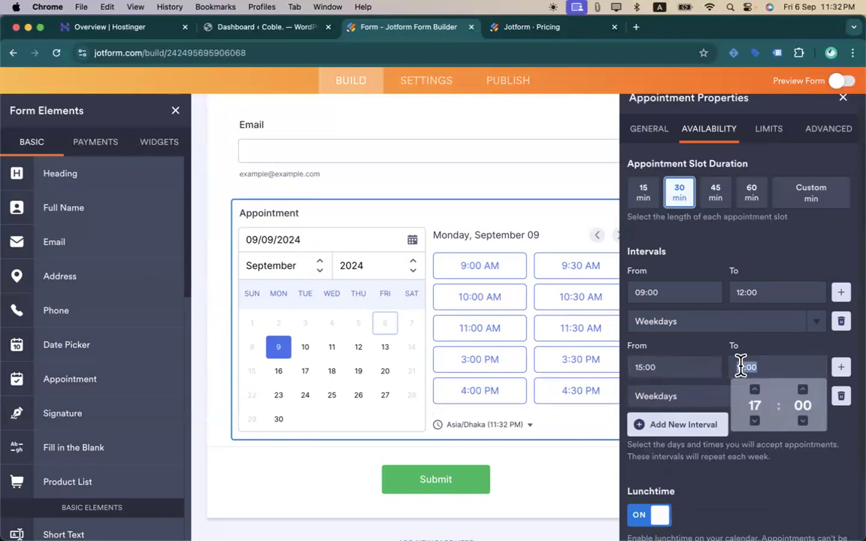
type("2")
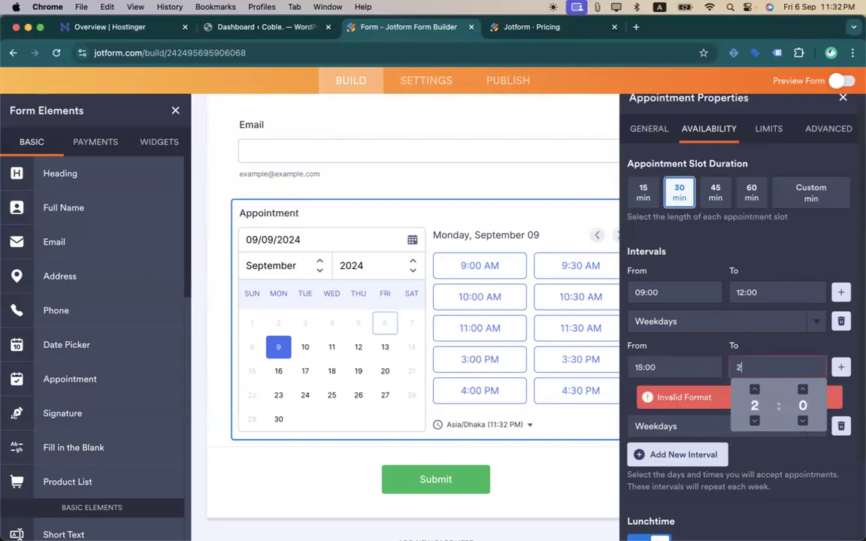
type("0:00")
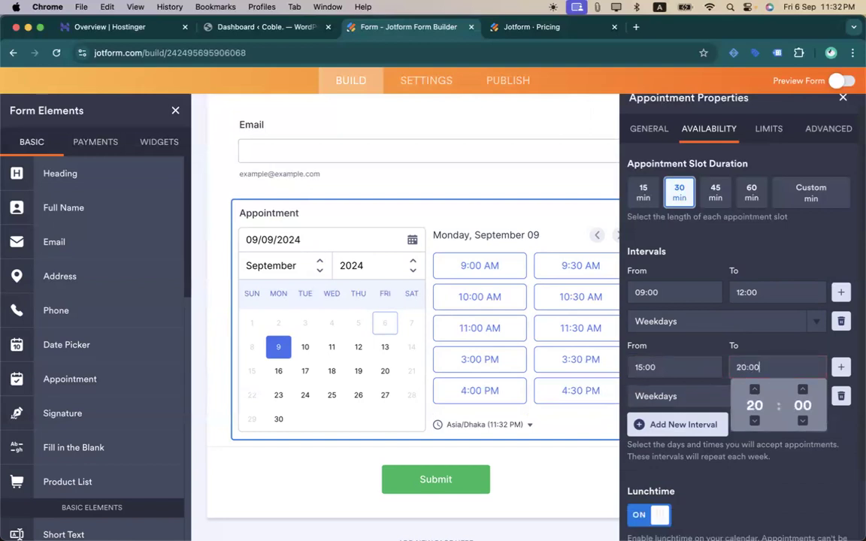
left_click(774, 346)
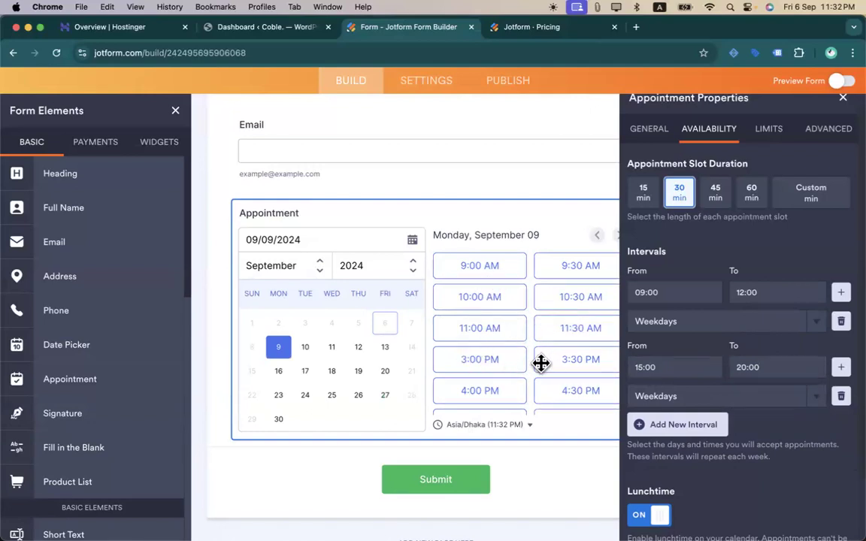
- Change the appointment slot duration to 60 minutes, giving hourly booking times
scroll(542, 363, "down", 2)
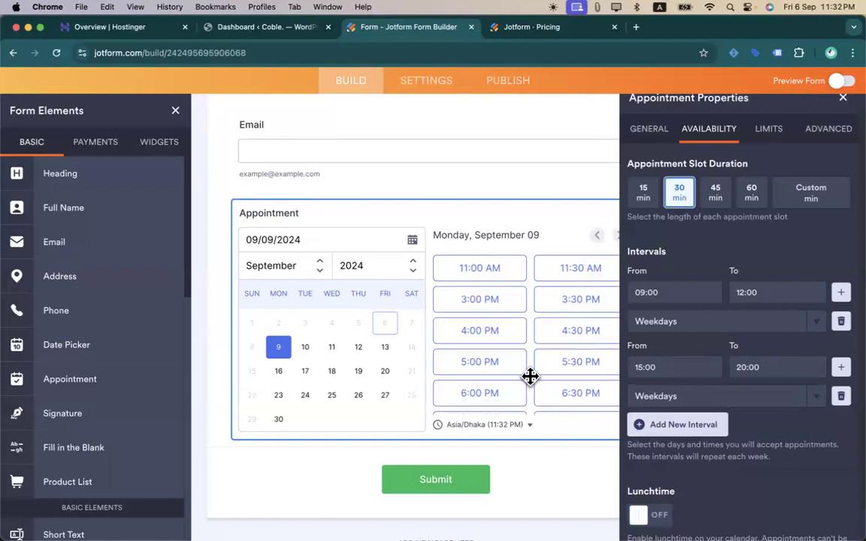
scroll(528, 376, "up", 5)
scroll(530, 376, "down", 2)
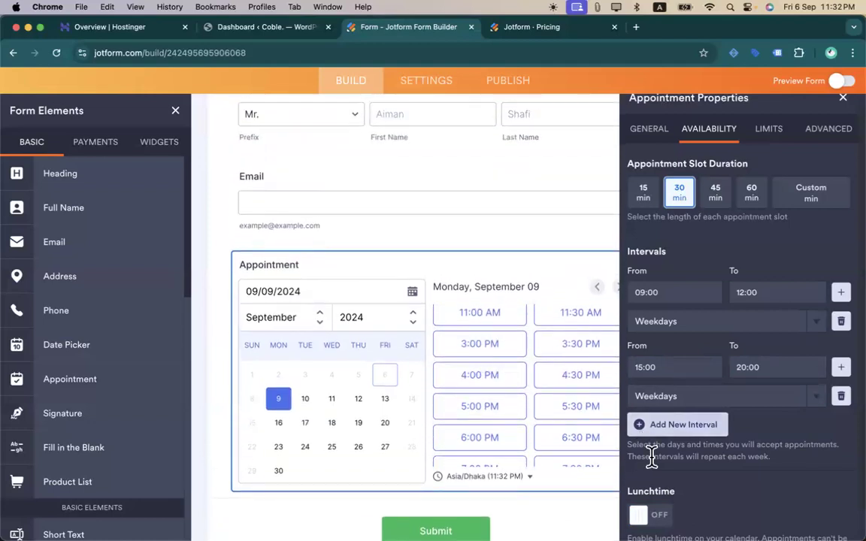
scroll(651, 454, "down", 1)
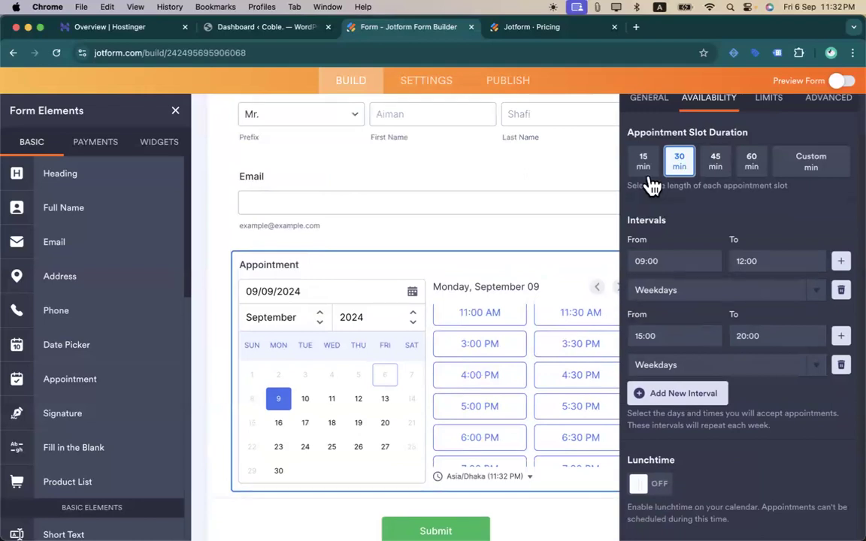
left_click(749, 163)
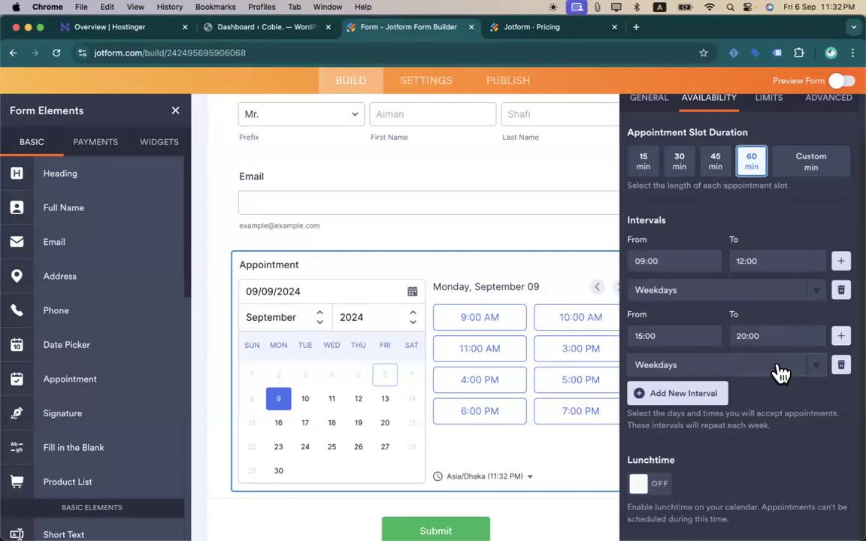
scroll(781, 374, "up", 1)
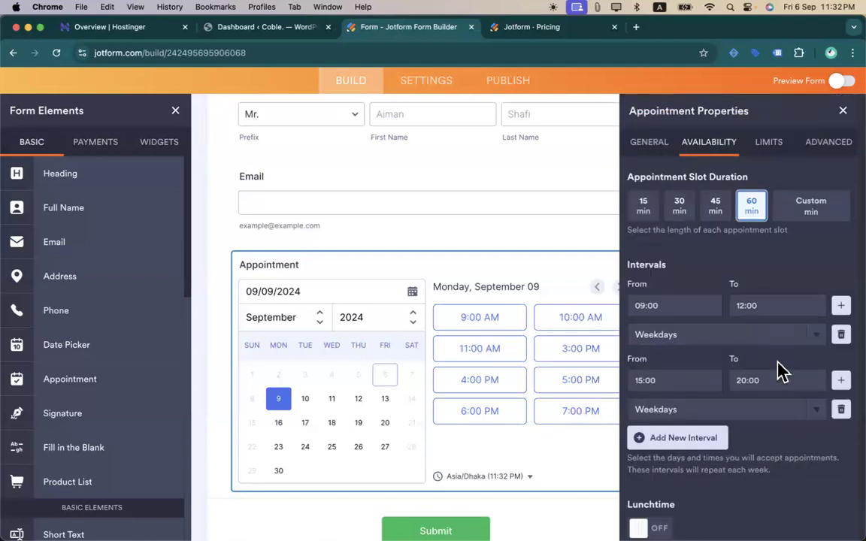
- In Limits, set the booking Start Date to 10 September 2024 and End Date to 30 October 2024
left_click(768, 144)
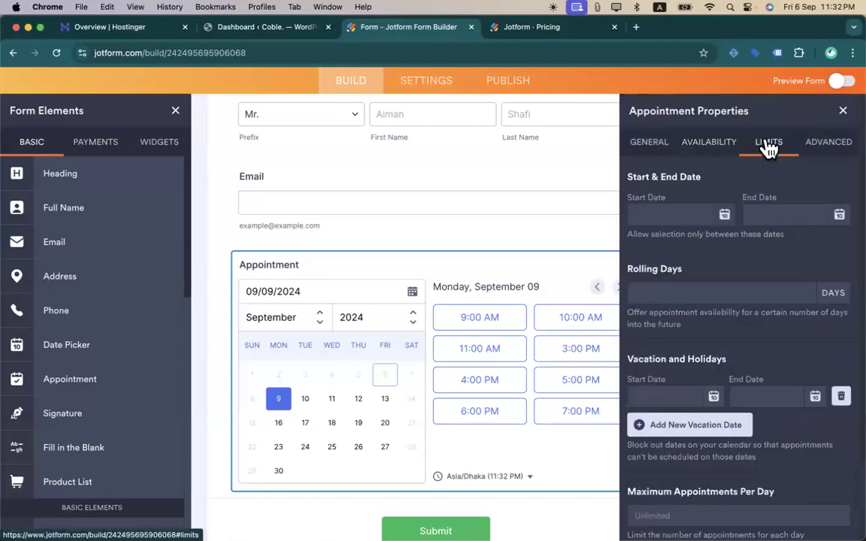
left_click(725, 215)
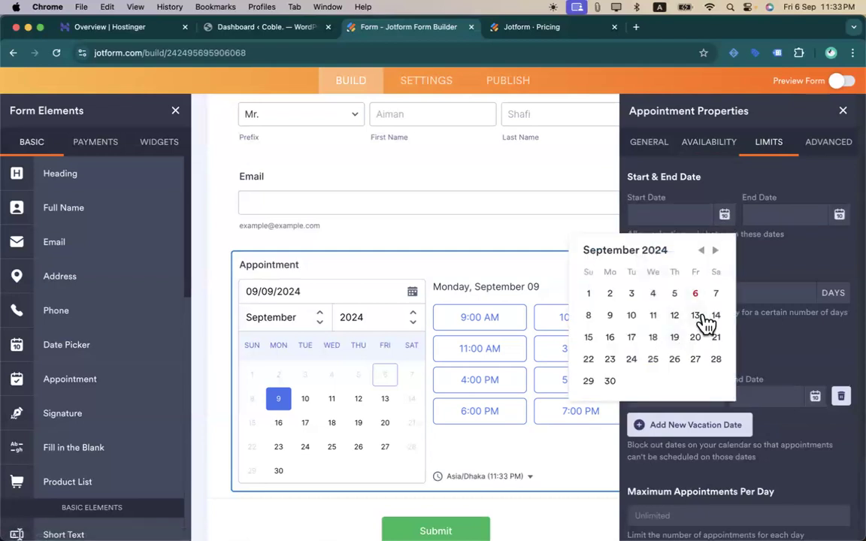
left_click(632, 316)
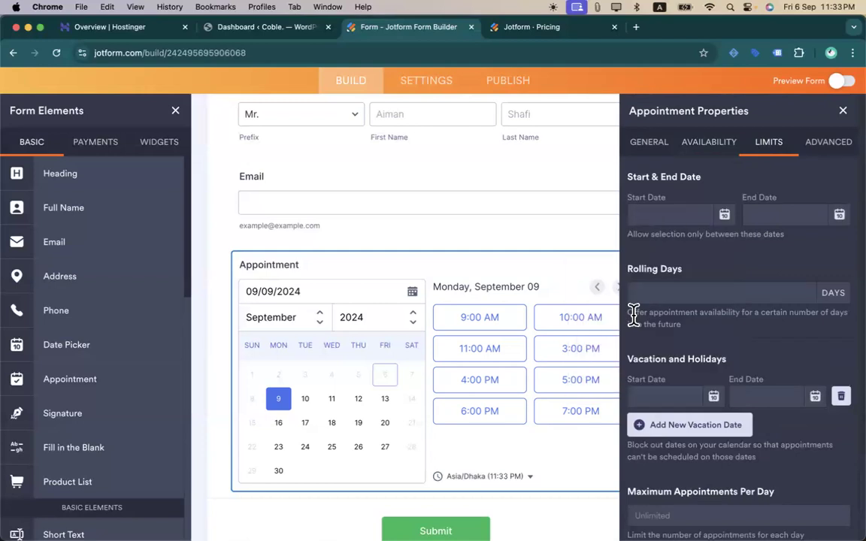
left_click(839, 215)
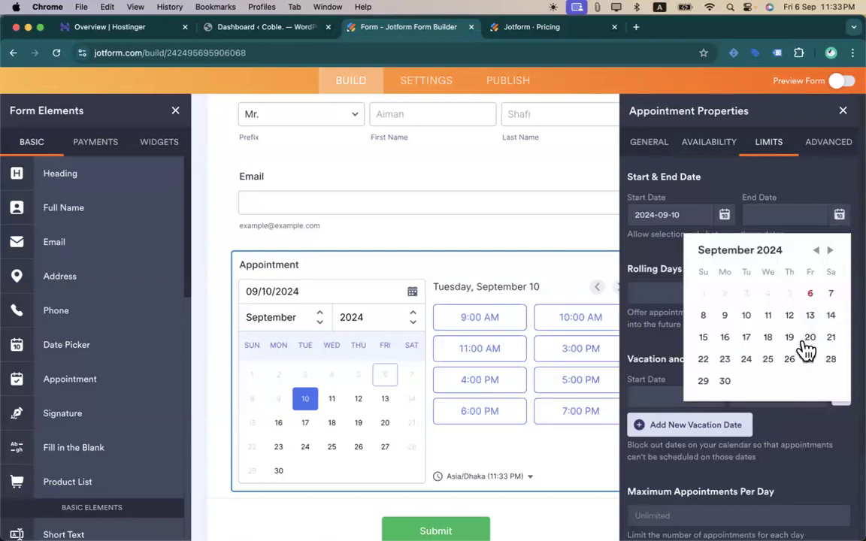
left_click(829, 251)
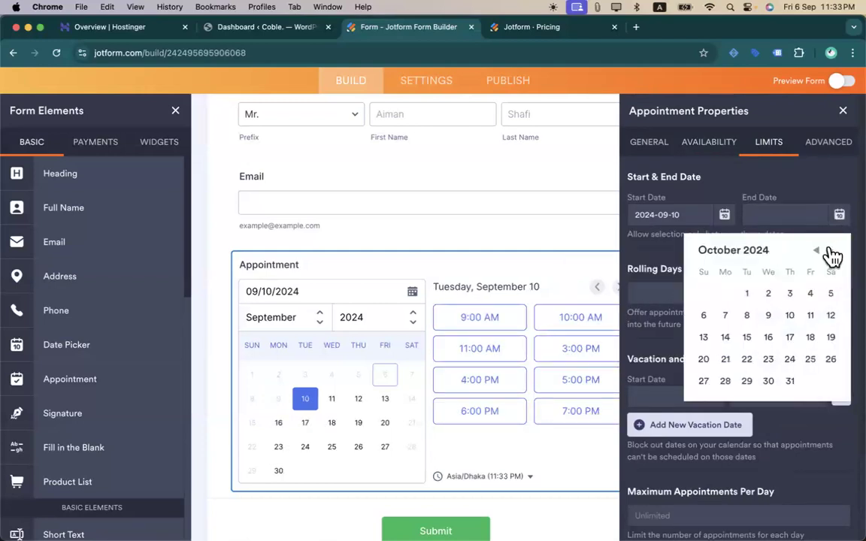
left_click(768, 382)
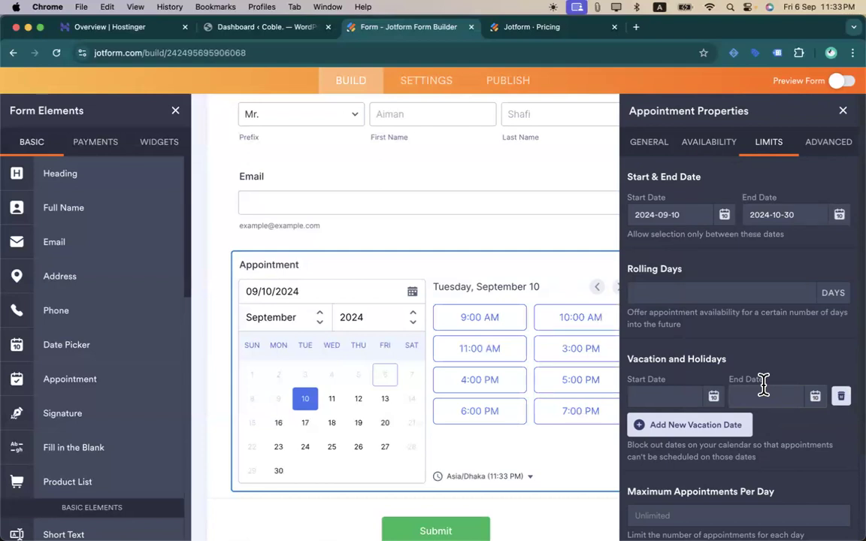
scroll(764, 385, "down", 2)
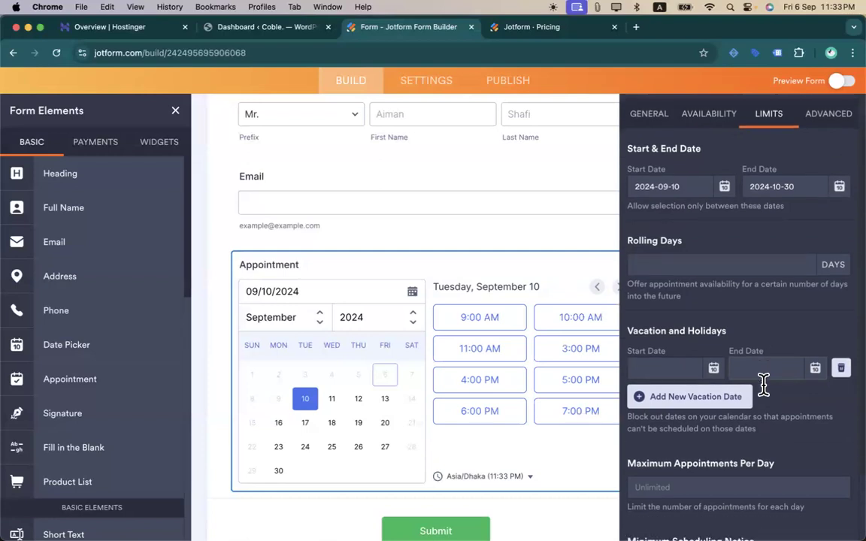
scroll(764, 384, "down", 2)
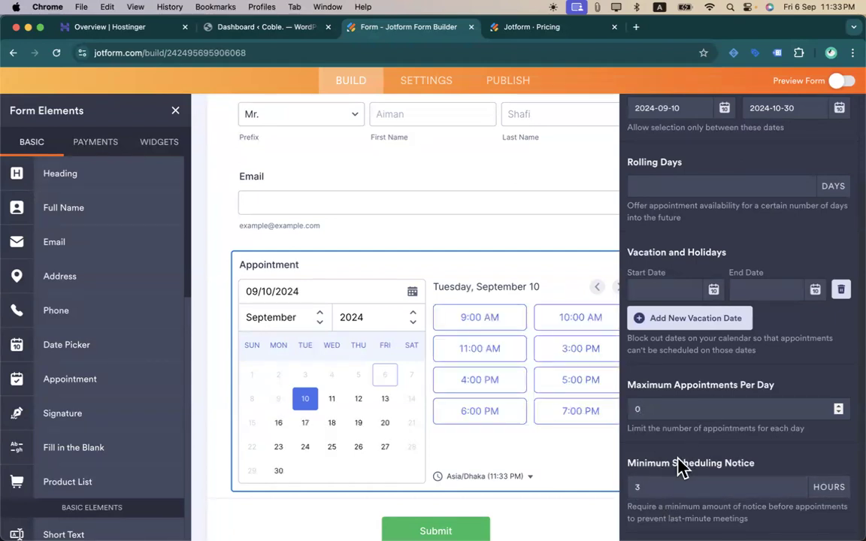
scroll(690, 389, "up", 3)
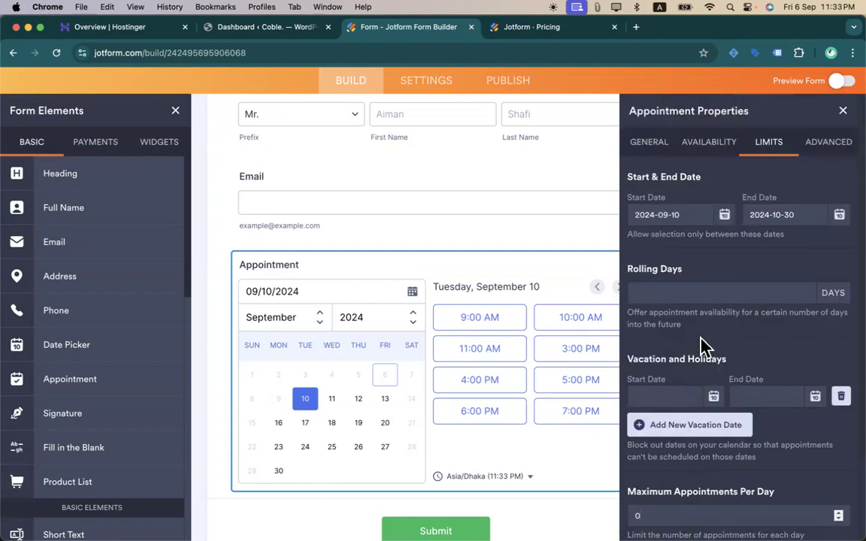
- Switch on Send Reminder Emails in the Appointment's Advanced settings
left_click(829, 149)
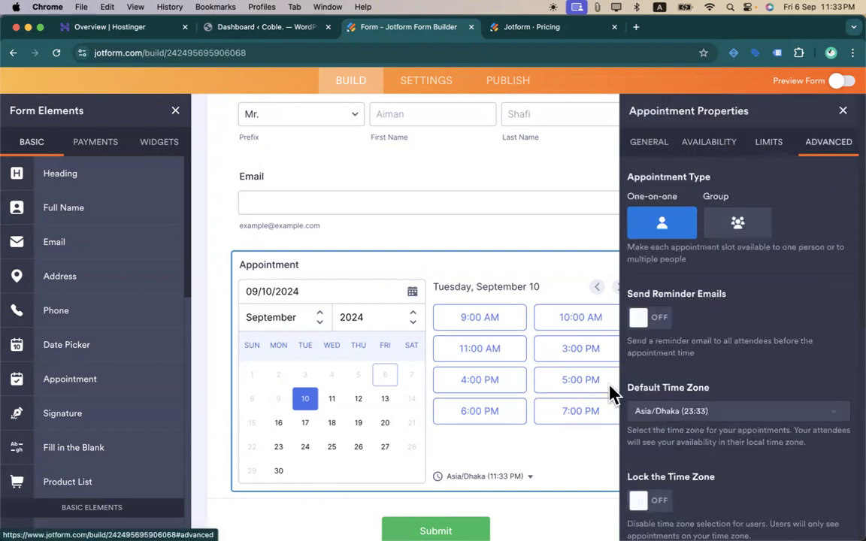
left_click(641, 316)
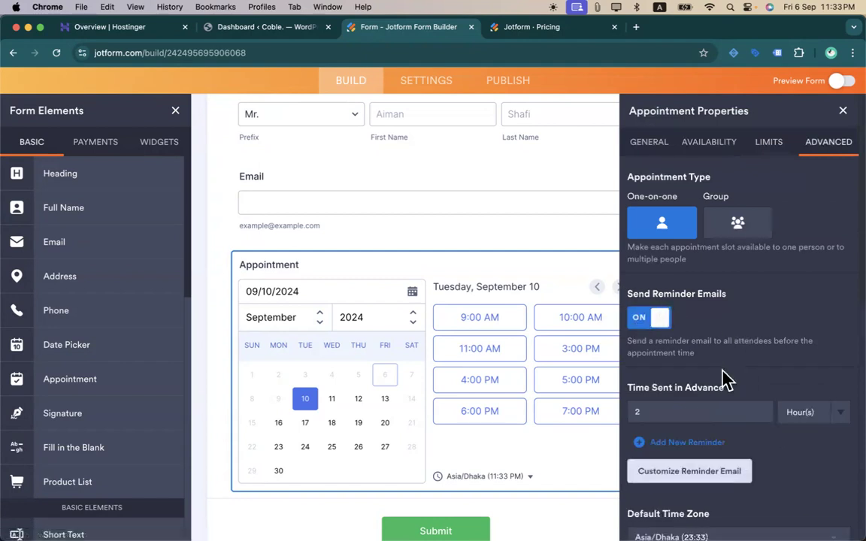
scroll(724, 381, "down", 5)
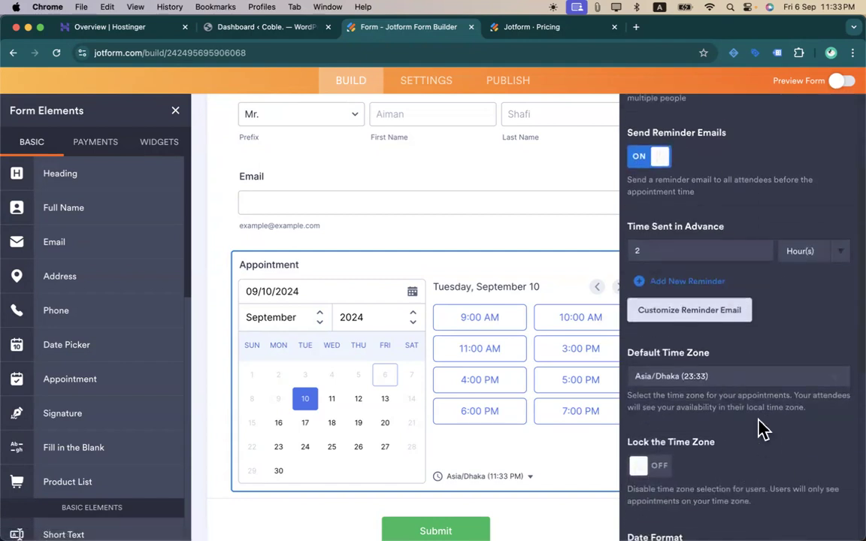
scroll(763, 430, "down", 10)
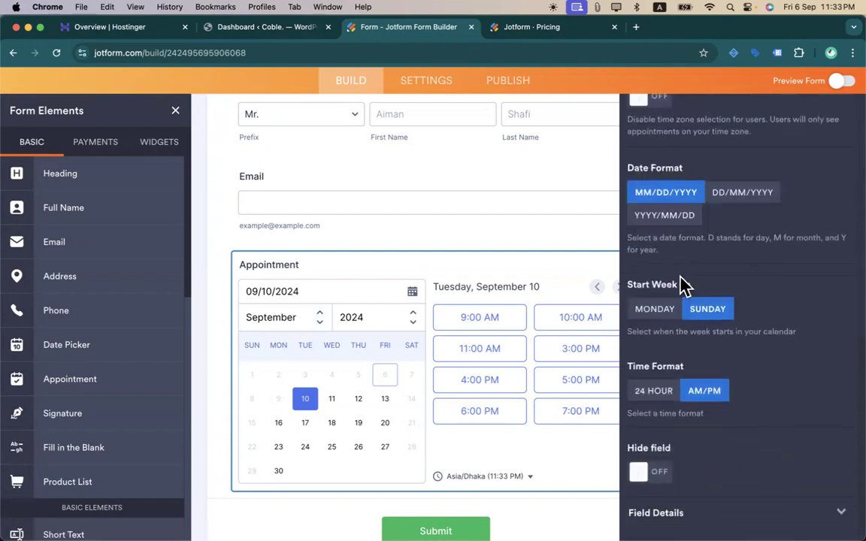
scroll(685, 289, "up", 1)
scroll(685, 289, "up", 15)
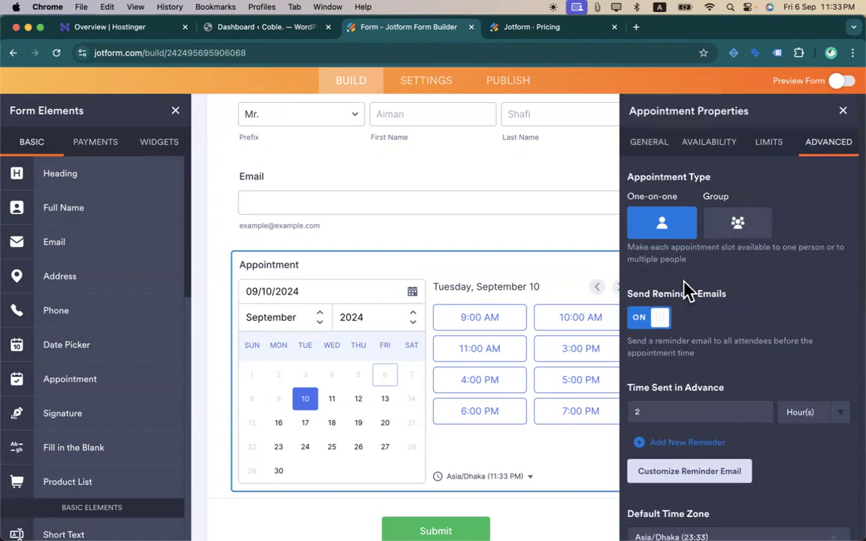
- Add Saturday and Sunday to the 15:00–20:00 interval's available days
left_click(658, 144)
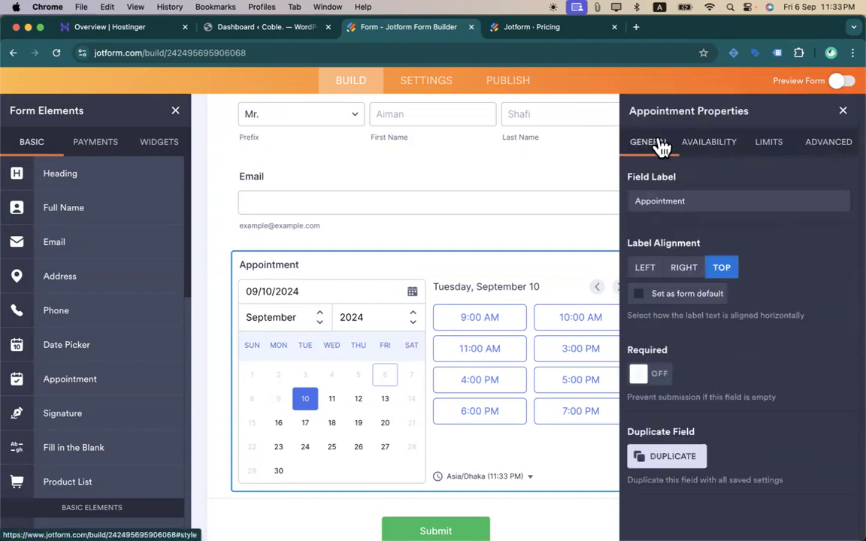
left_click(692, 143)
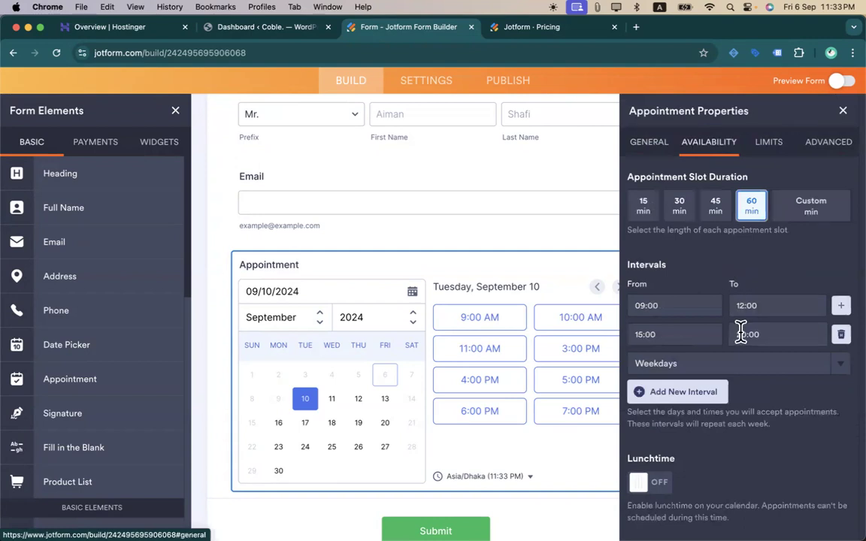
left_click(788, 371)
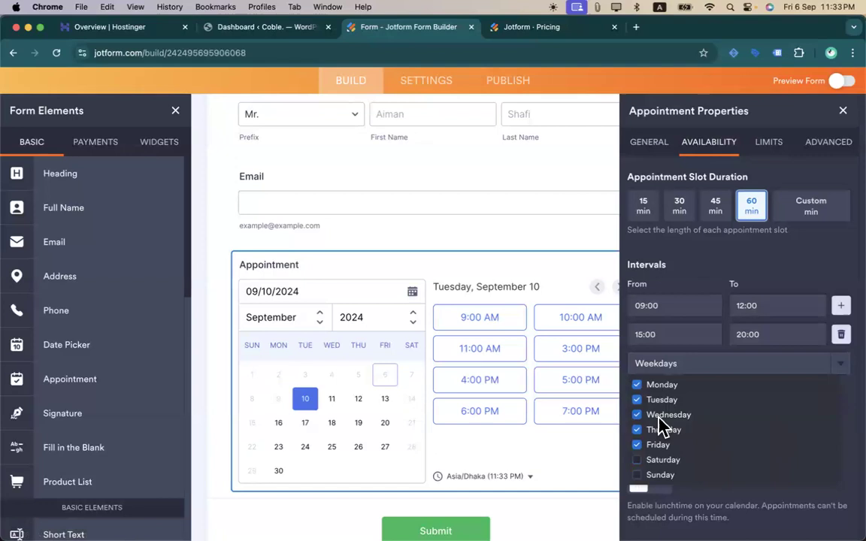
left_click(637, 459)
left_click(638, 475)
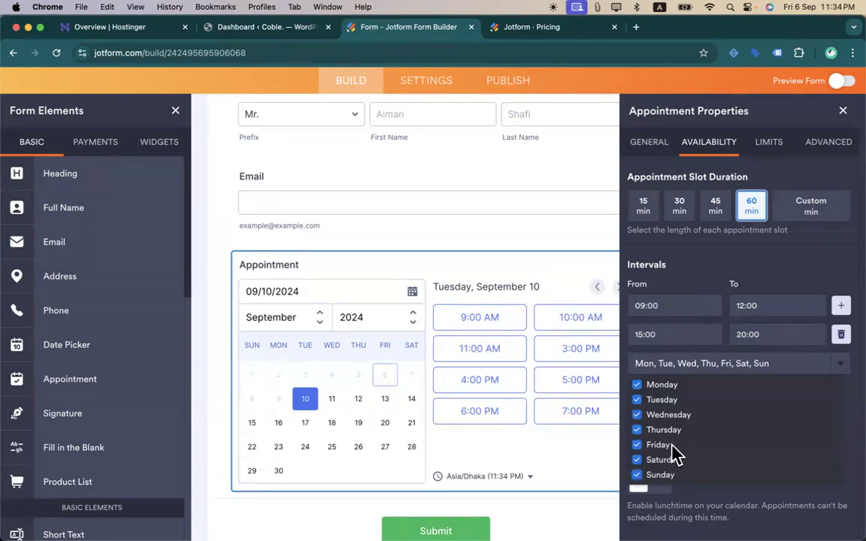
- Untick Monday, Thursday, Saturday and Wednesday, leaving Tuesday, Friday and Sunday, then close Appointment Properties
left_click(637, 384)
left_click(636, 430)
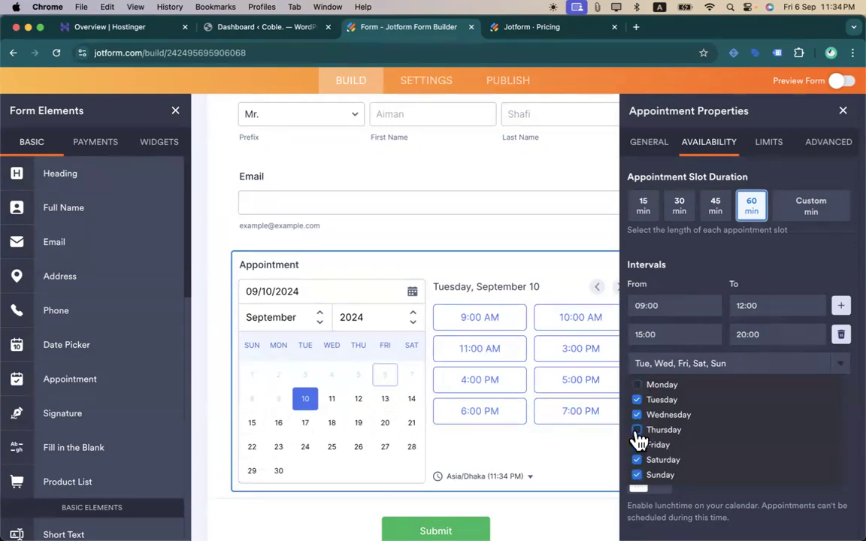
left_click(637, 460)
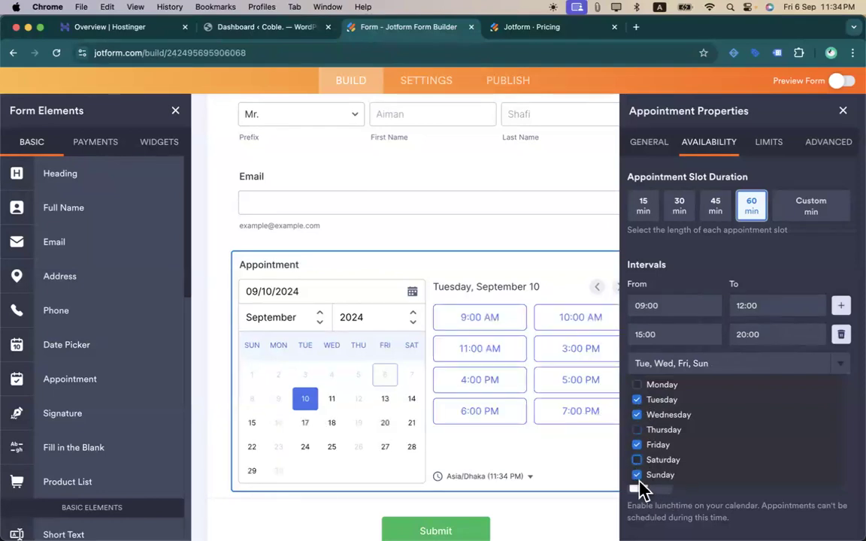
left_click(636, 414)
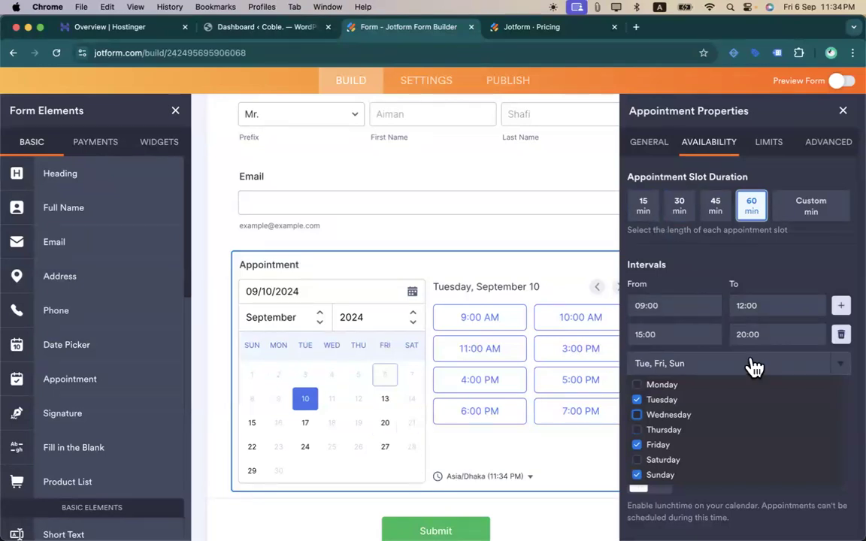
left_click(843, 111)
scroll(410, 391, "down", 4)
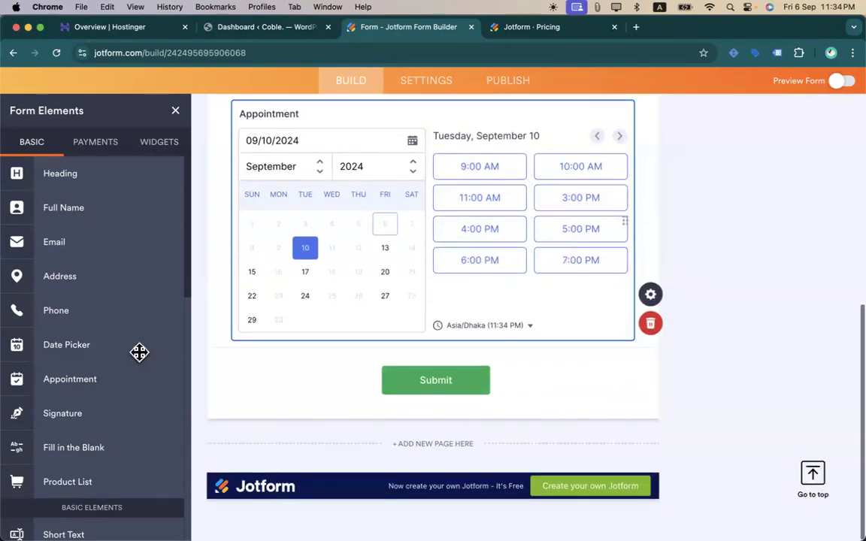
scroll(97, 396, "down", 2)
scroll(97, 396, "up", 2)
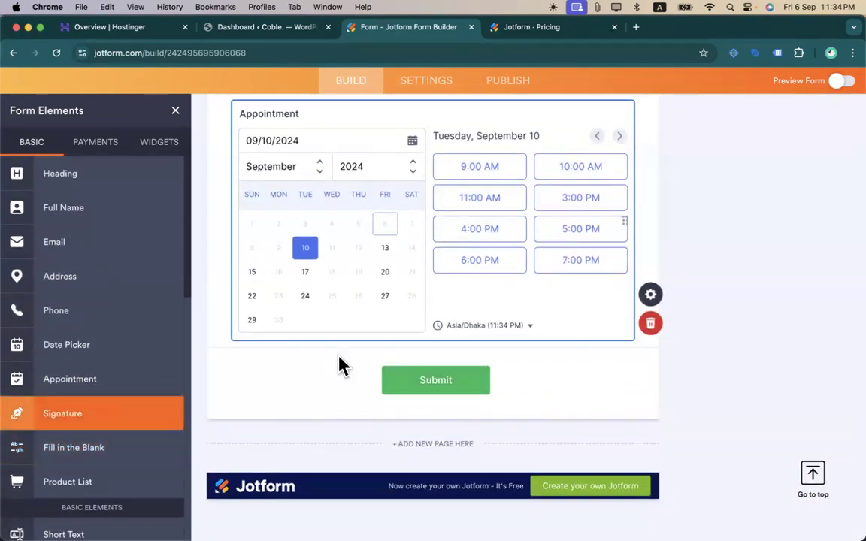
scroll(338, 363, "up", 3)
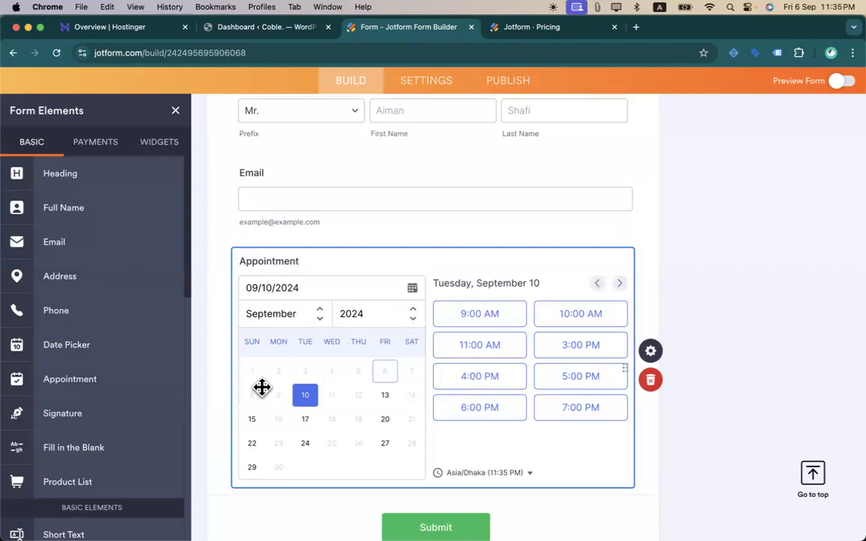
scroll(263, 389, "down", 3)
scroll(120, 354, "down", 1)
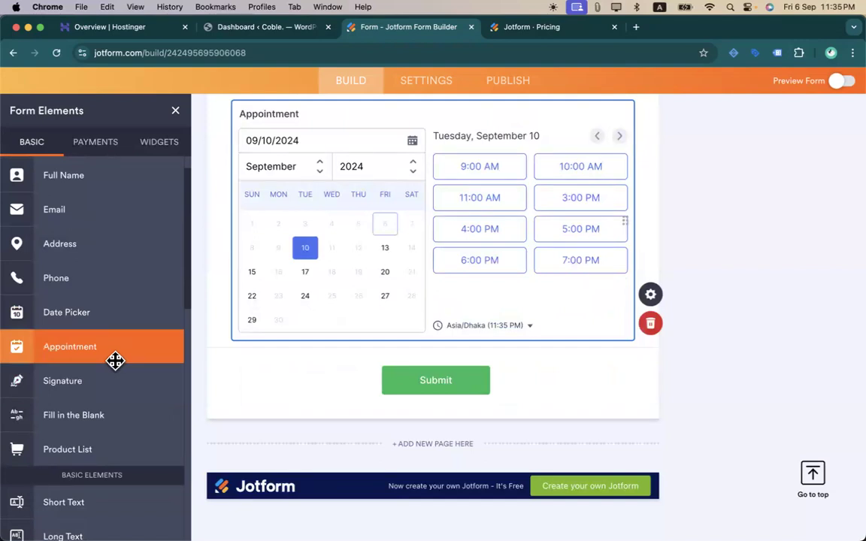
- Place a Signature field below Appointment and a Fill in the Blank field above it
scroll(115, 361, "down", 1)
mouse_move(70, 359)
left_mouse_down()
mouse_move(319, 367)
mouse_move(355, 366)
mouse_move(354, 359)
left_mouse_up()
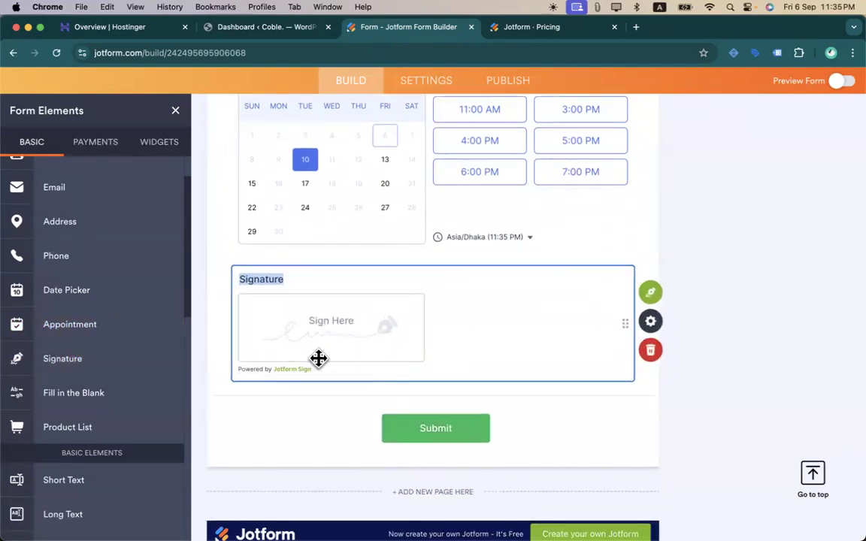
scroll(127, 343, "down", 1)
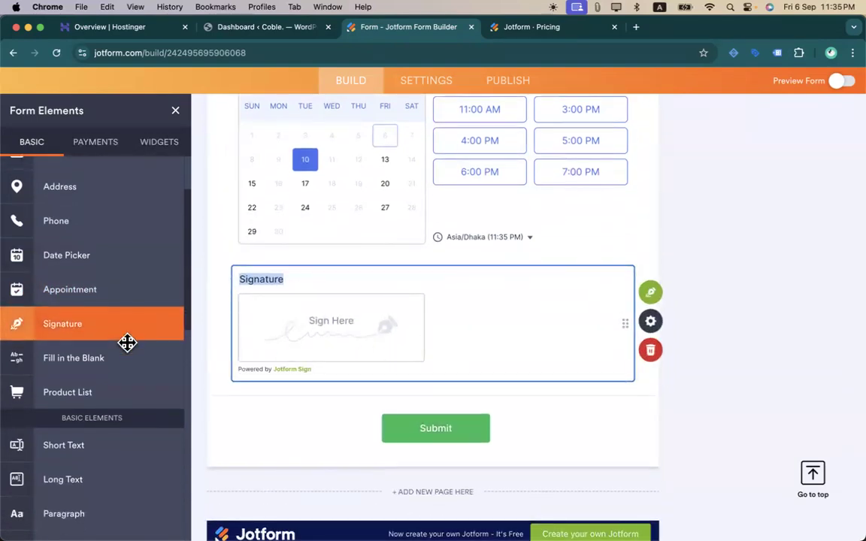
left_click_drag(89, 358, 314, 276)
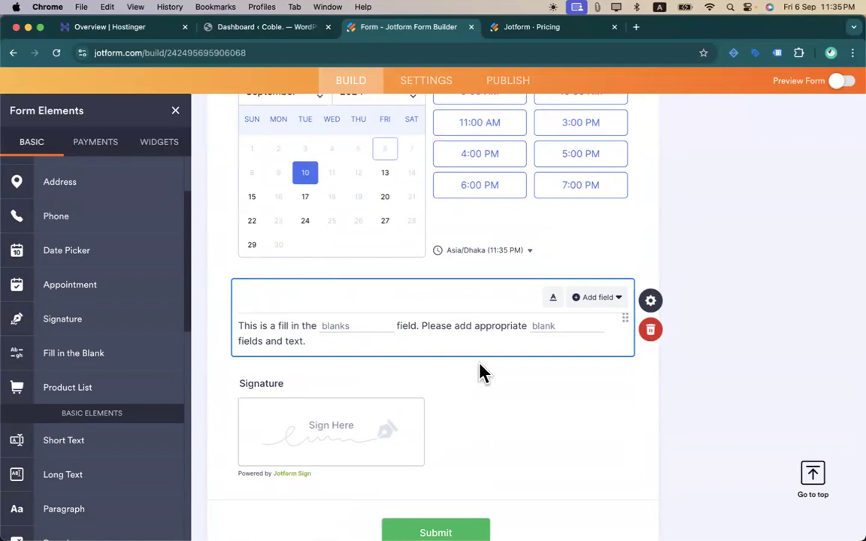
- Add 'My name is' with First/Last Name blanks, followed by '. Currently I live in'
left_click(421, 348)
type("My name is")
left_click(614, 300)
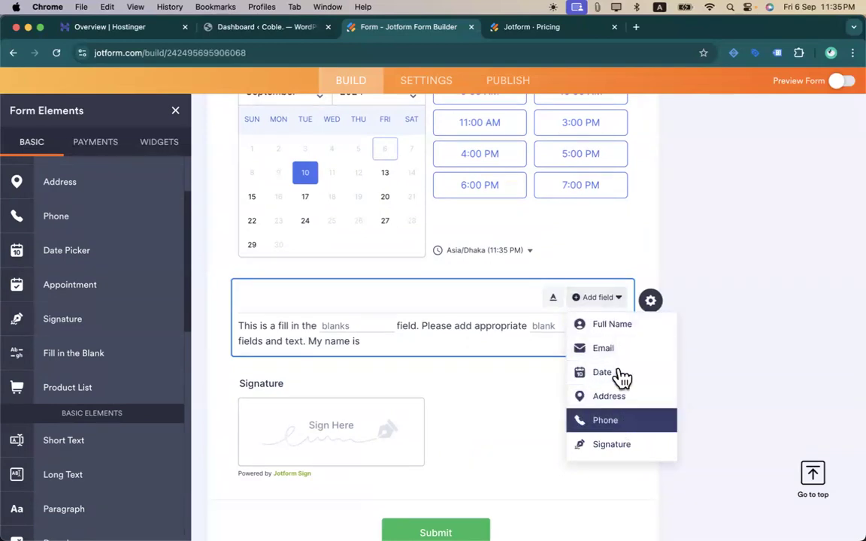
left_click(615, 329)
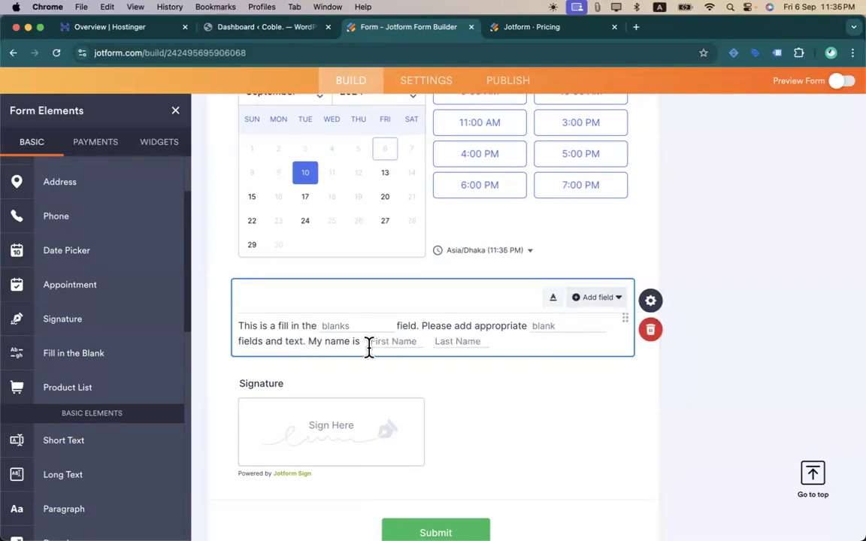
left_click(496, 340)
type(". C")
type("uru")
type("r")
type("rrently ")
type("I live in")
- Insert Address blanks, then delete the Address Line 2 and State blanks
left_click(609, 300)
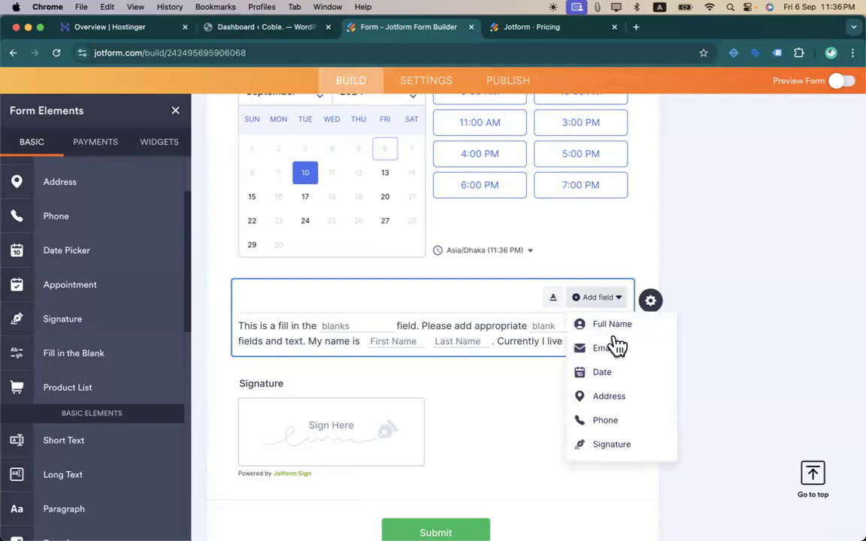
left_click(617, 398)
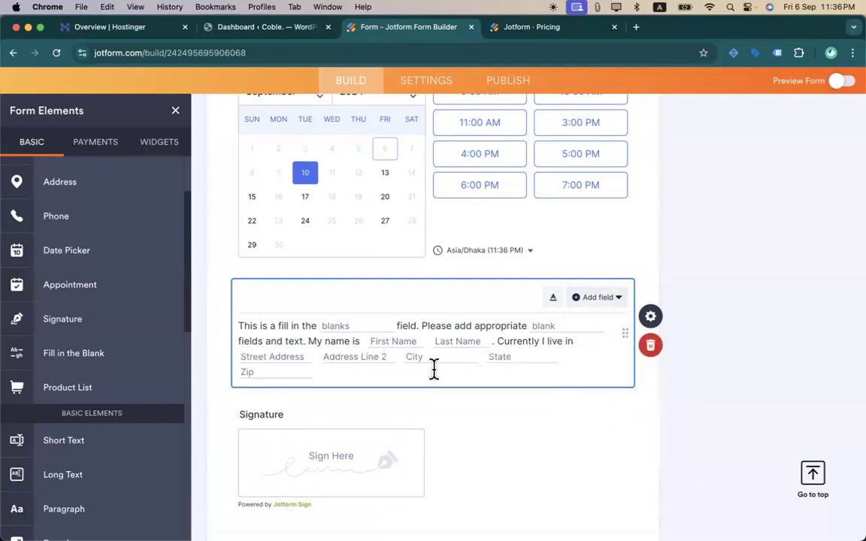
left_click(338, 372)
left_click(403, 357)
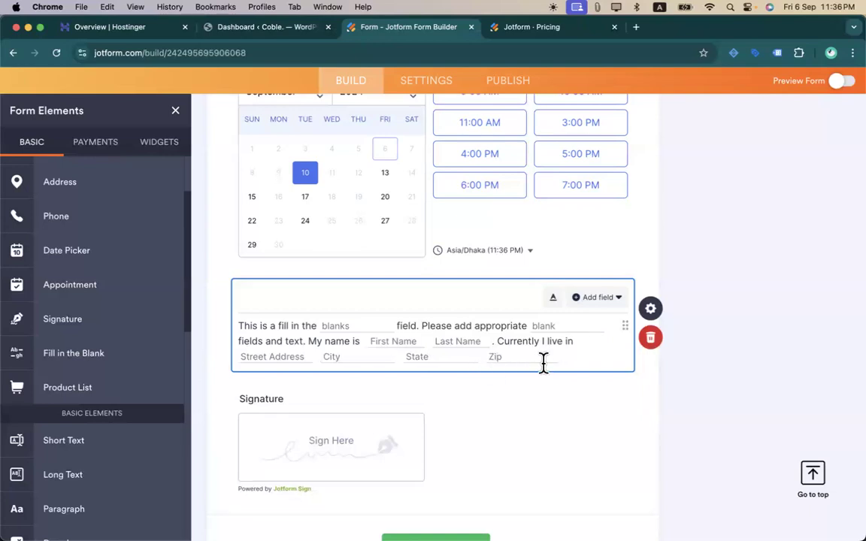
left_click(487, 358)
- Browse the blank types list for another field to add after the final period
left_click(599, 298)
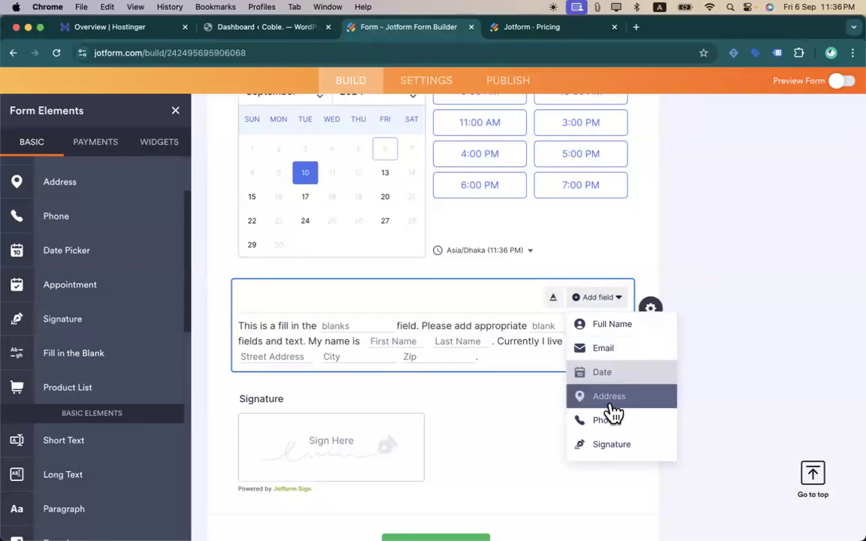
scroll(612, 412, "down", 5)
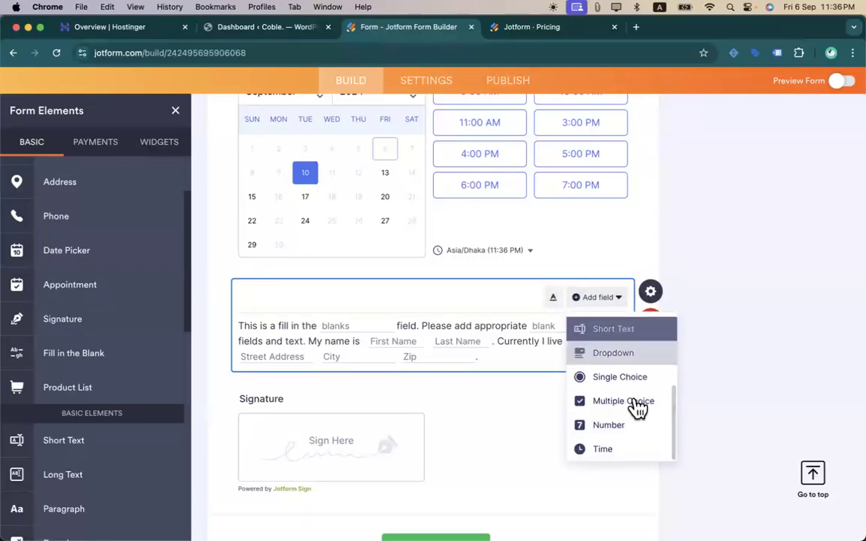
scroll(623, 412, "up", 3)
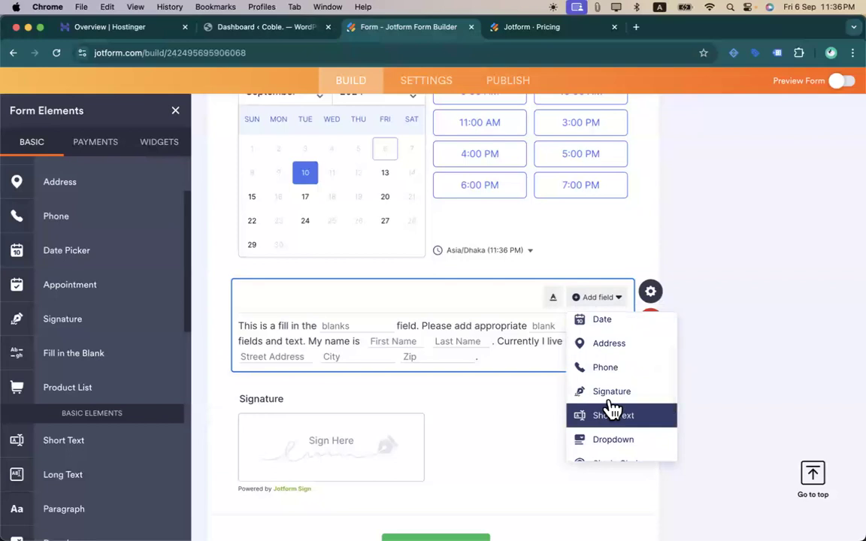
scroll(612, 373, "up", 2)
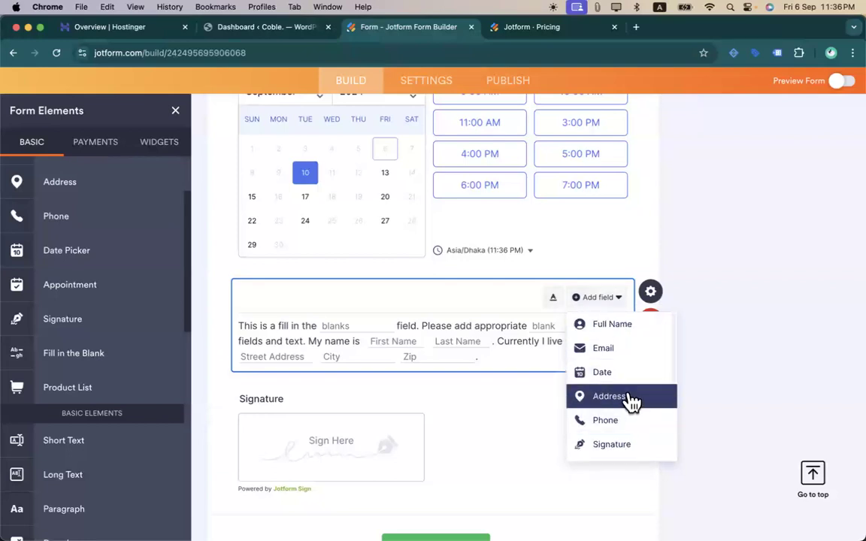
scroll(628, 400, "down", 5)
left_click(502, 357)
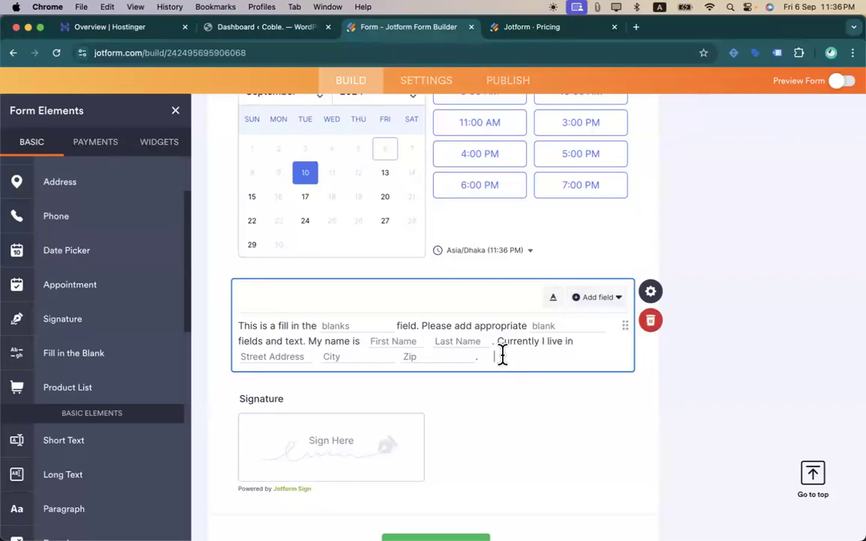
left_click(597, 299)
scroll(610, 380, "down", 5)
scroll(638, 409, "up", 3)
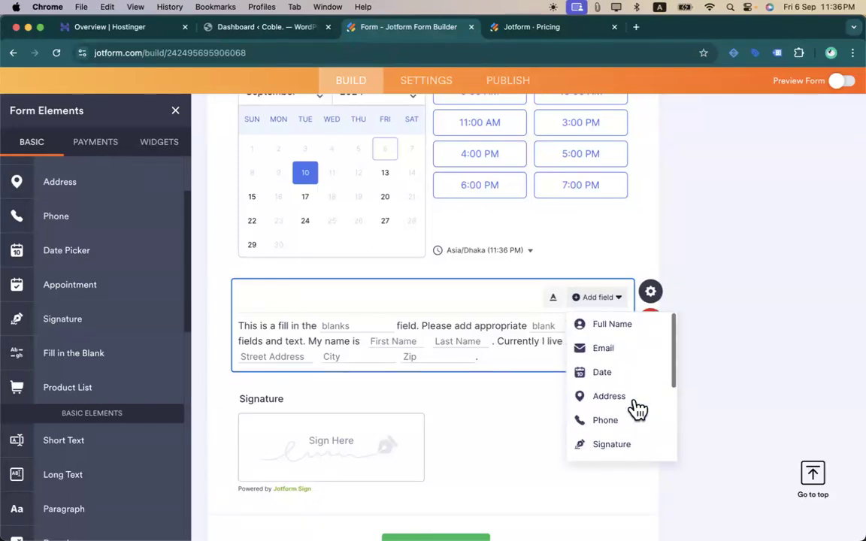
scroll(638, 410, "down", 3)
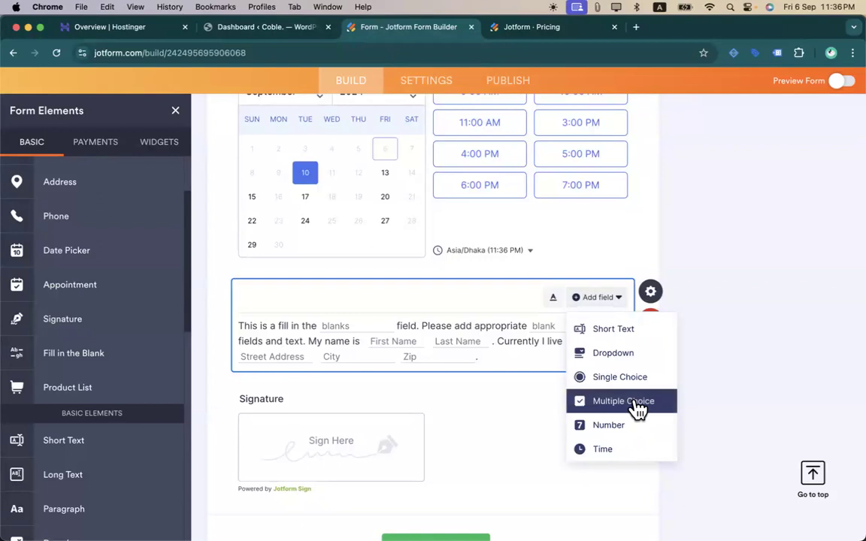
scroll(601, 410, "up", 3)
- Add a Short Text blank, clear its label, then delete it again
left_click(608, 393)
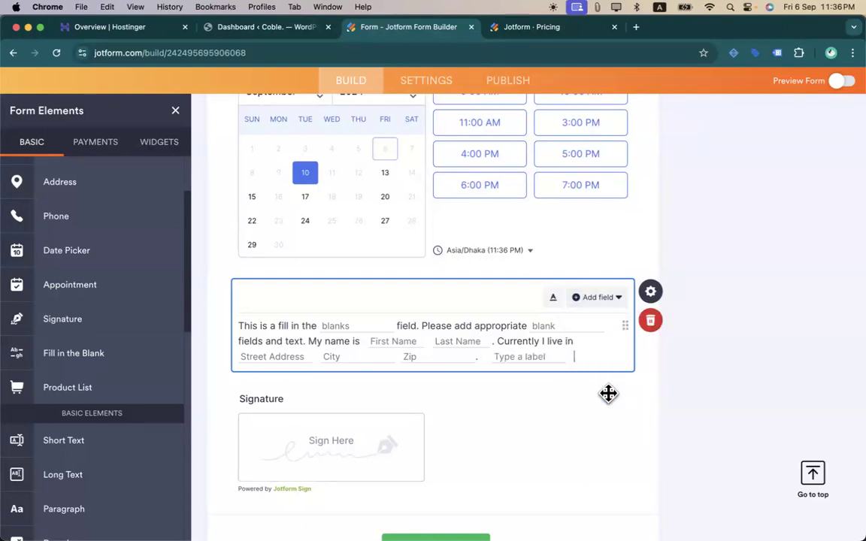
left_click(520, 356)
type("sdas")
left_click_drag(496, 356, 563, 357)
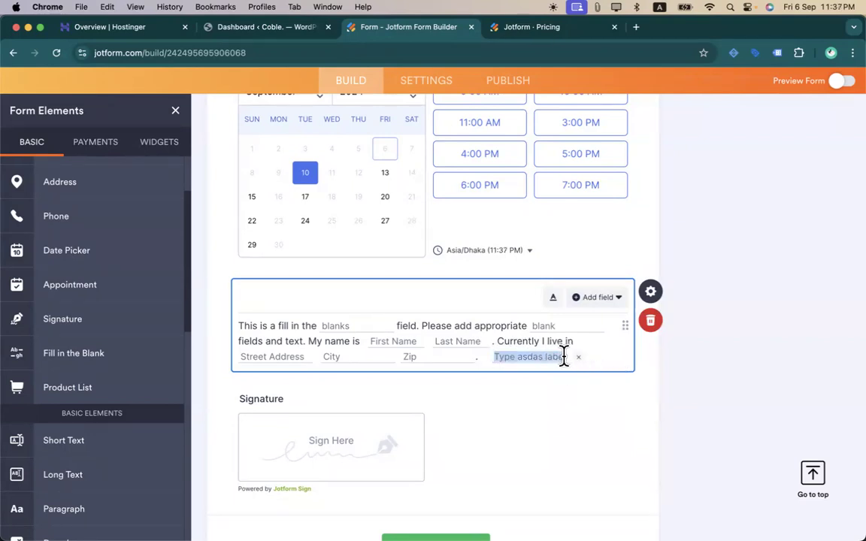
key("BackSpace")
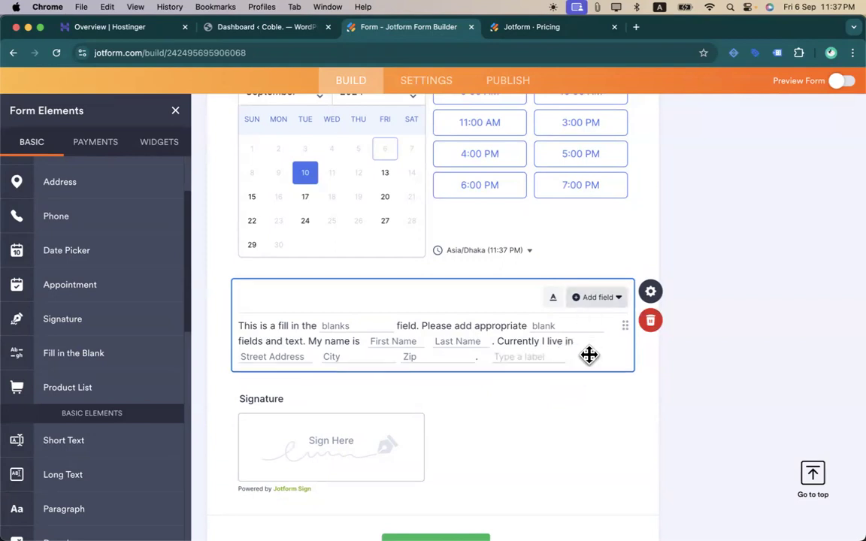
left_click(598, 298)
scroll(604, 359, "down", 2)
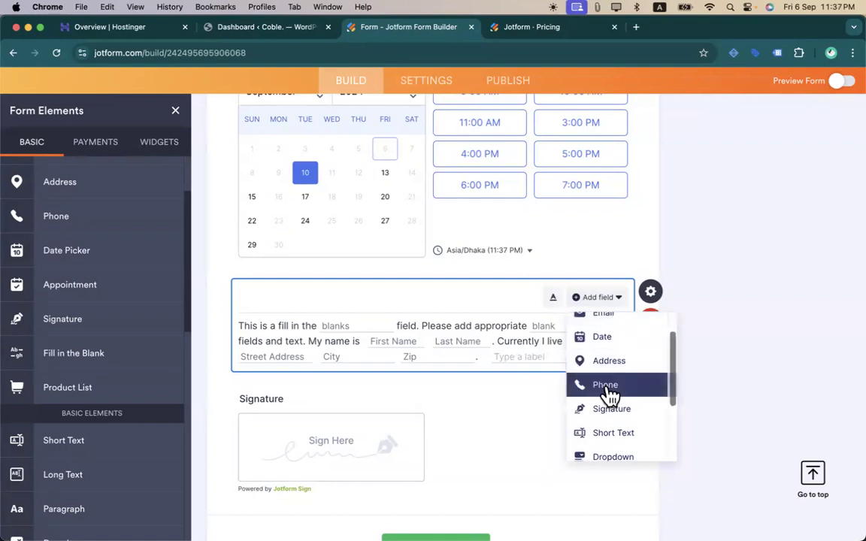
scroll(609, 395, "down", 3)
scroll(613, 398, "down", 3)
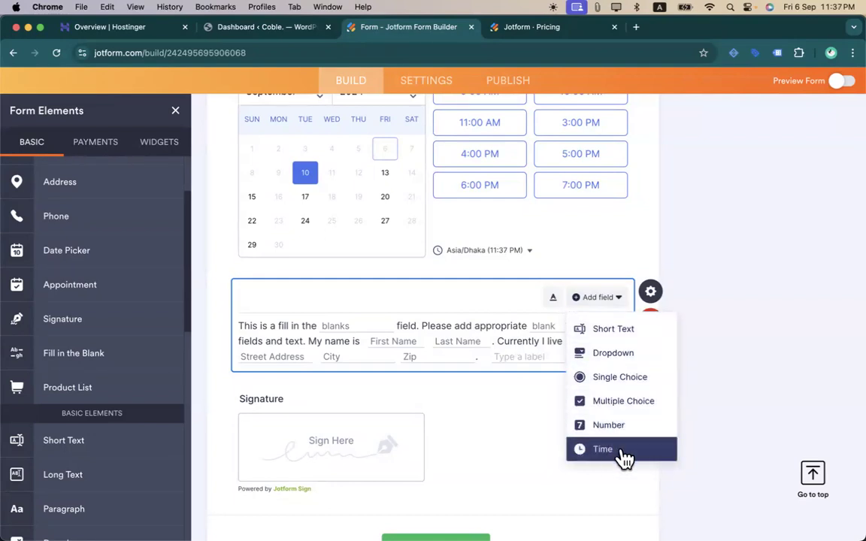
scroll(633, 382, "up", 5)
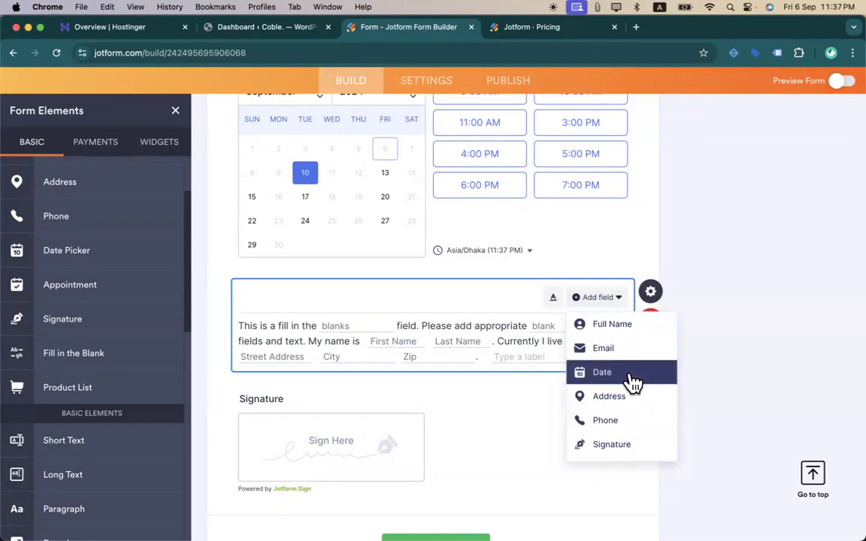
left_click(491, 356)
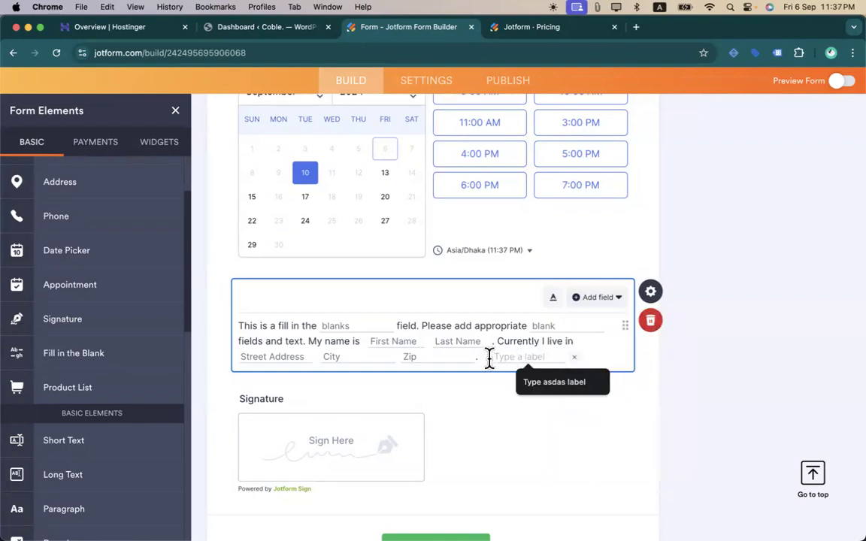
left_click(574, 357)
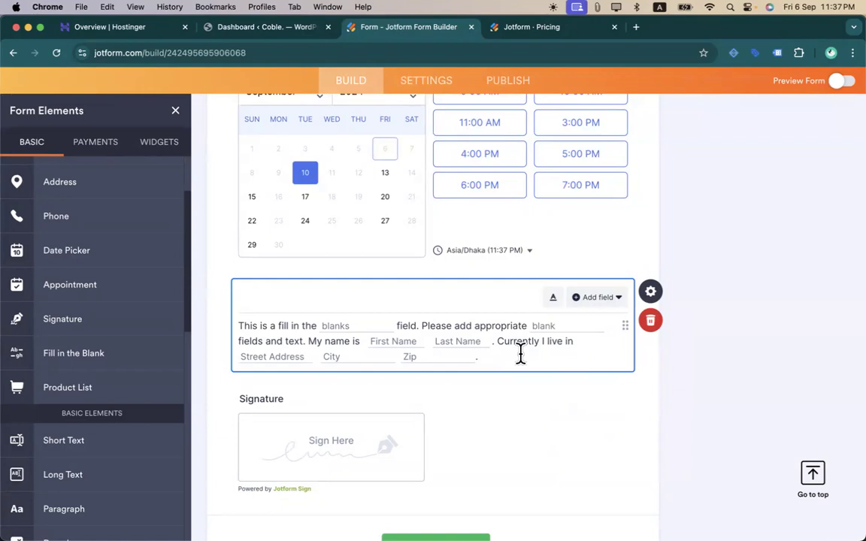
- Type 'My NID no. is' and insert a Number blank after it
type("My ")
type("NNID")
key("BackSpace")
key("BackSpace")
key("BackSpace")
key("BackSpace")
type("ID no. is")
left_click(596, 298)
scroll(597, 398, "down", 3)
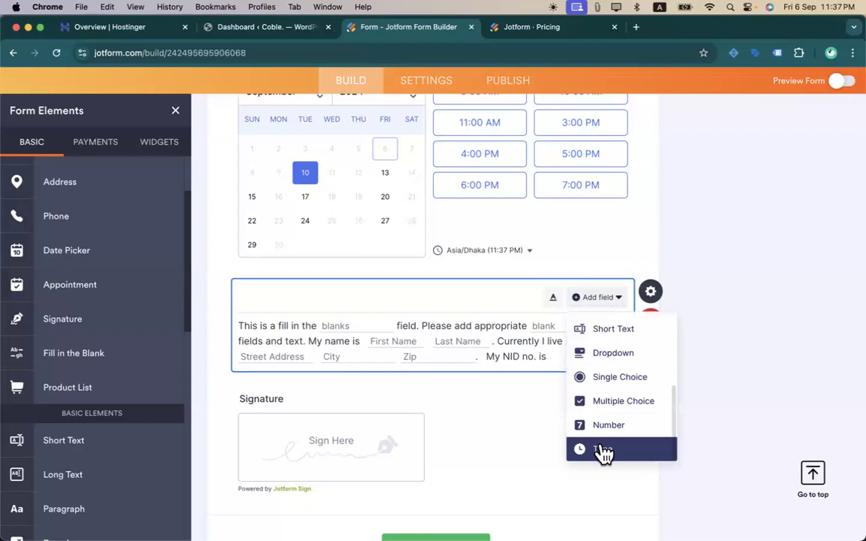
left_click(602, 426)
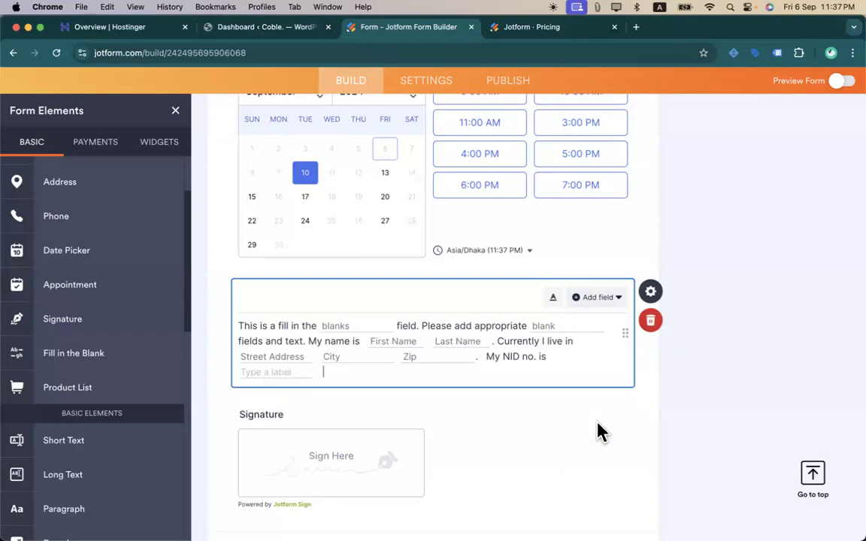
- Give the NID number blank the placeholder '999 xxx xxx' and close its settings
left_click(279, 371)
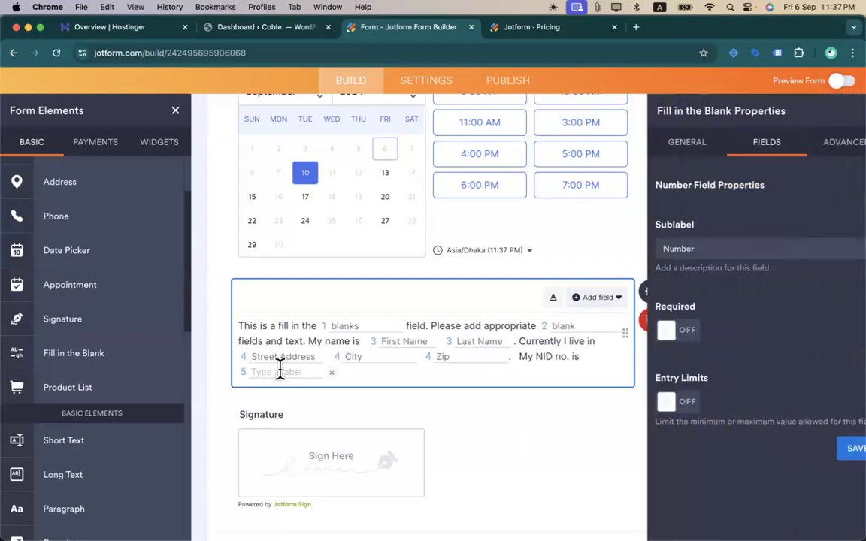
left_click(686, 254)
key("super+a")
key("BackSpace")
type("nid")
key("BackSpace")
key("BackSpace")
key("BackSpace")
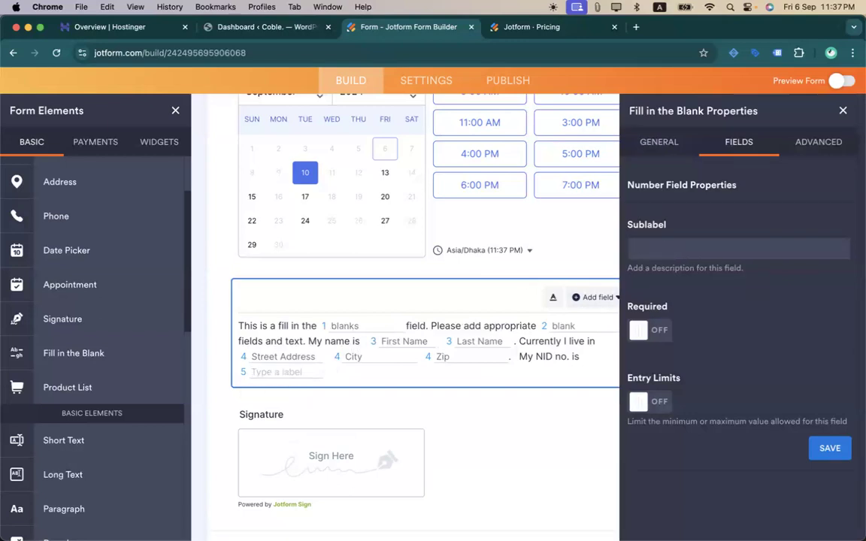
type("NID NUMBER")
key("BackSpace")
key("BackSpace")
type("ER")
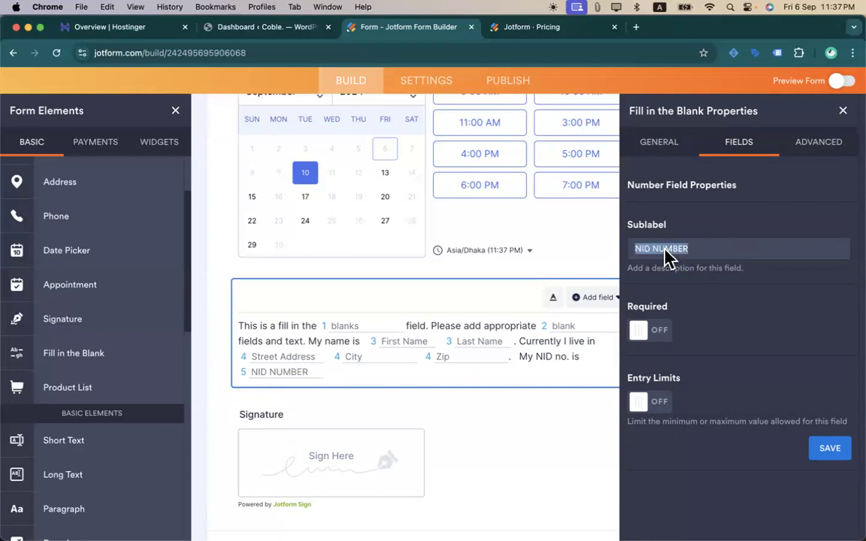
type("99")
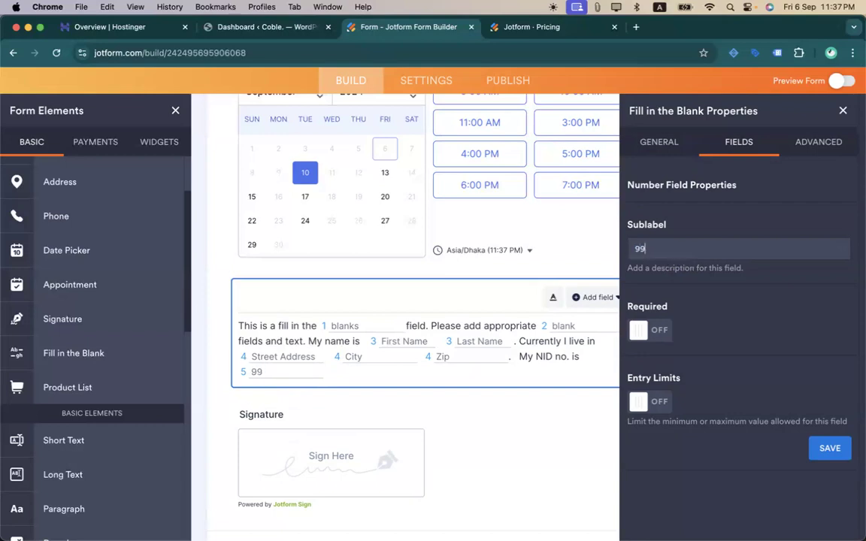
type("xxx xxx")
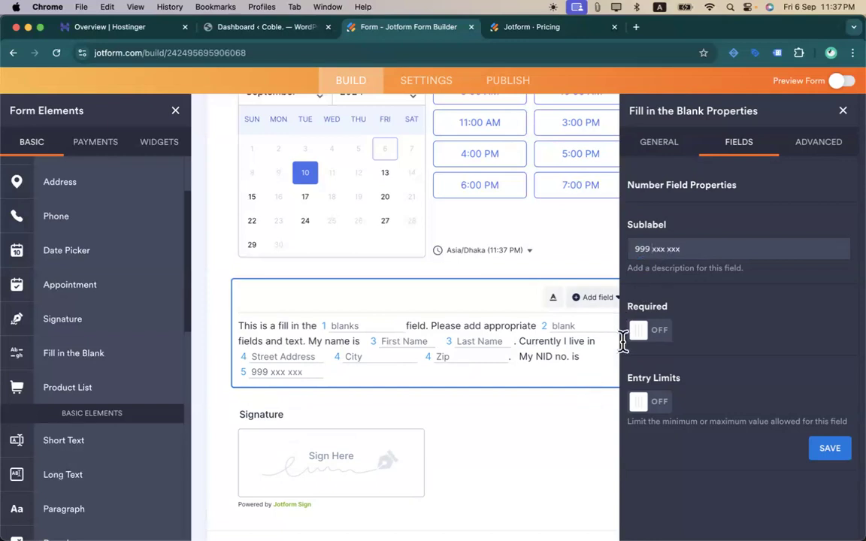
left_click(842, 112)
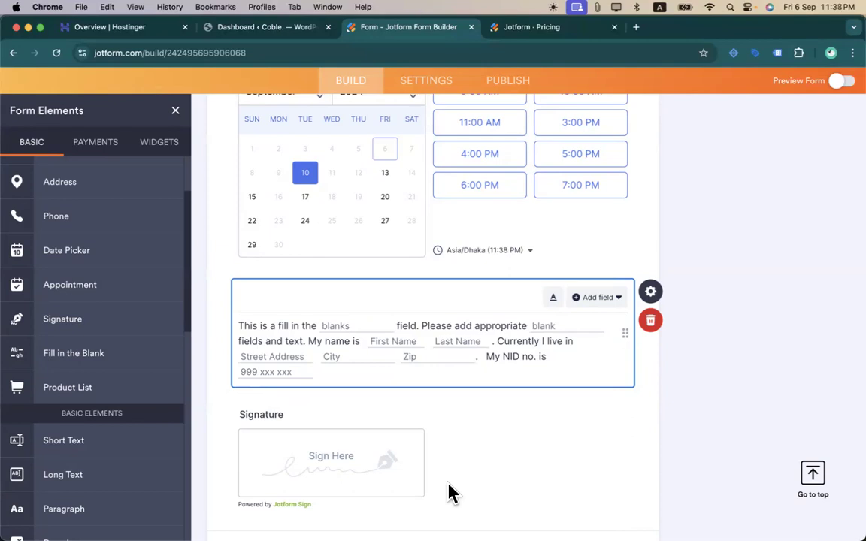
- Review the Fill in the Blank field's Advanced tab, then close its properties panel
scroll(114, 424, "down", 1)
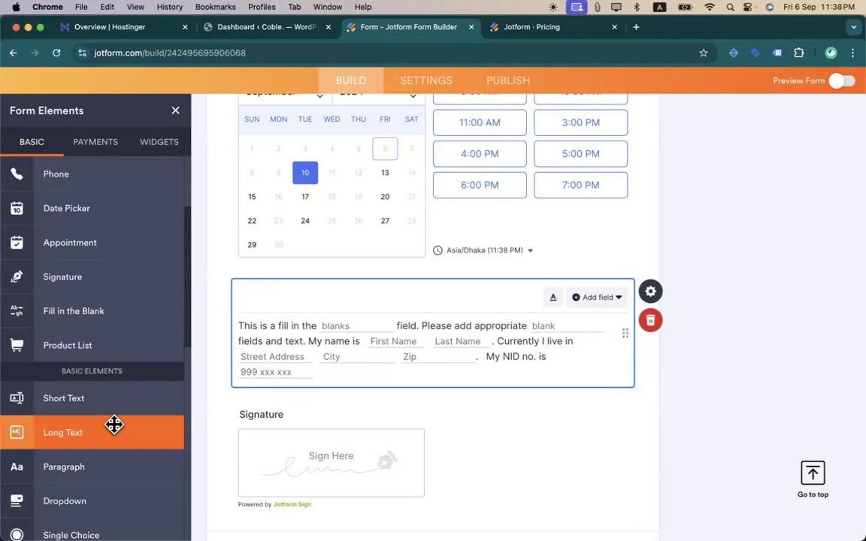
left_click(650, 293)
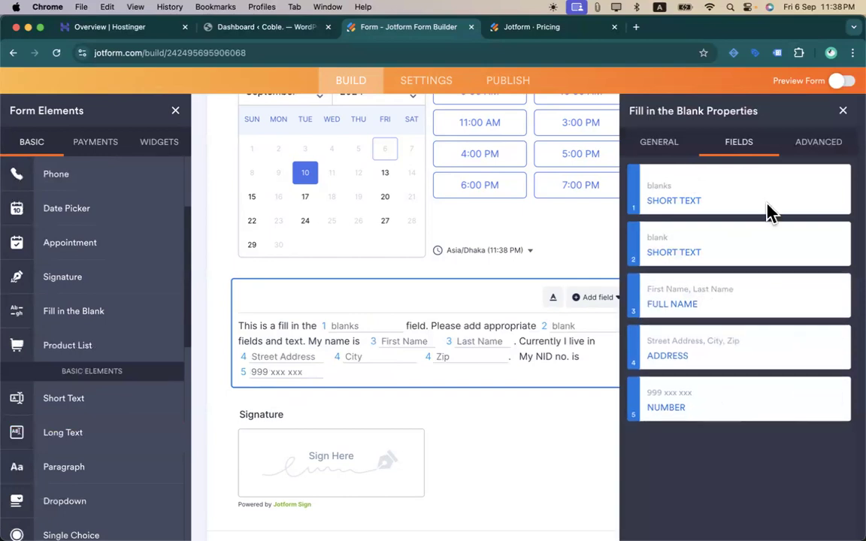
left_click(808, 142)
left_click(740, 141)
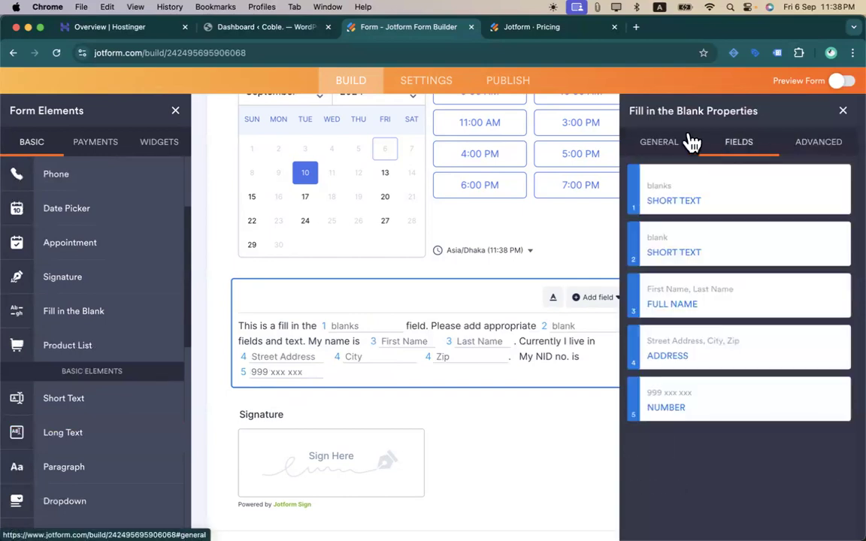
left_click(804, 146)
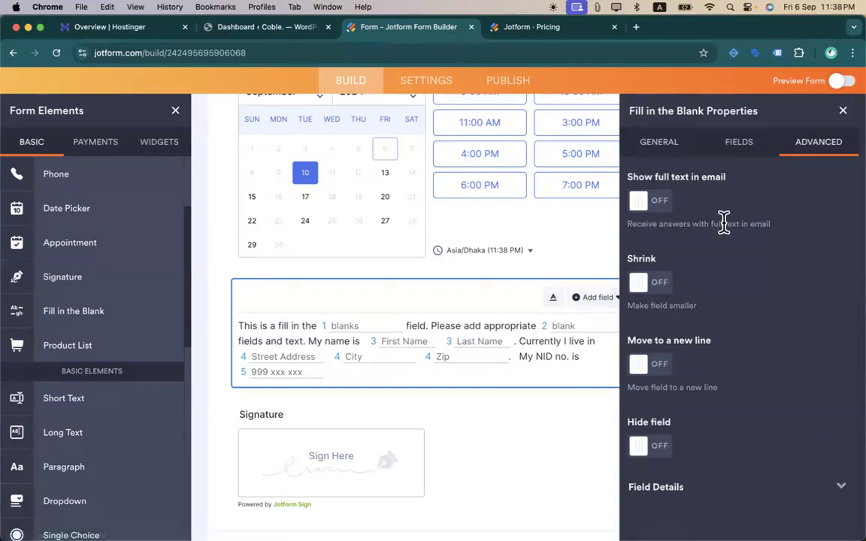
left_click_drag(723, 222, 619, 228)
key("super+a")
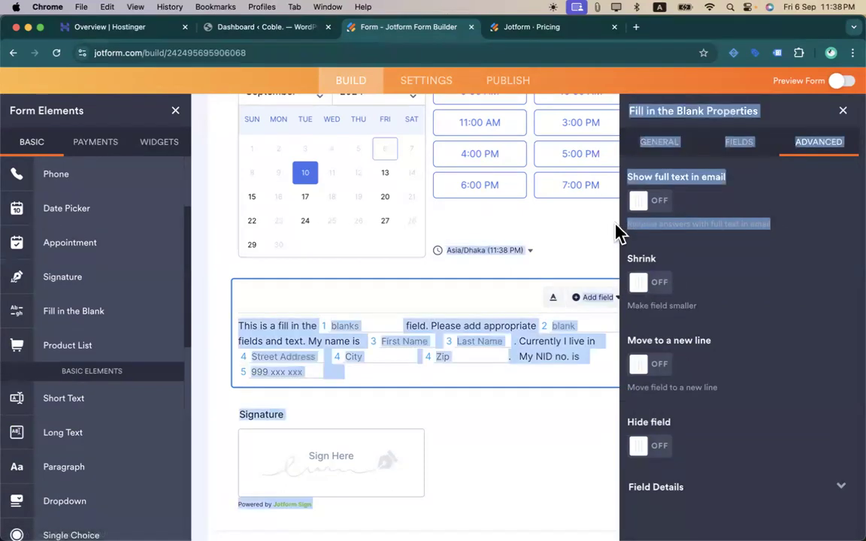
left_click(842, 112)
- Drop a My Products product list above Signature and review its $10.00 sample product's settings
left_click(526, 438)
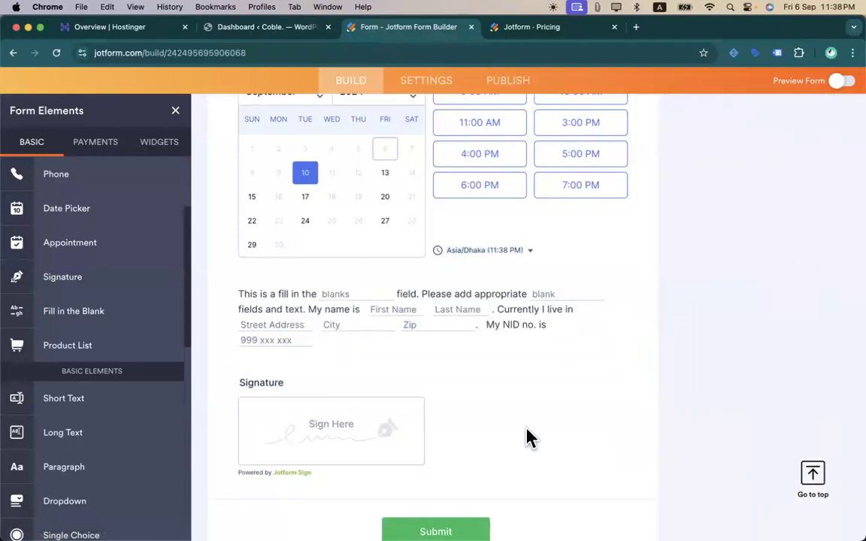
scroll(295, 353, "down", 2)
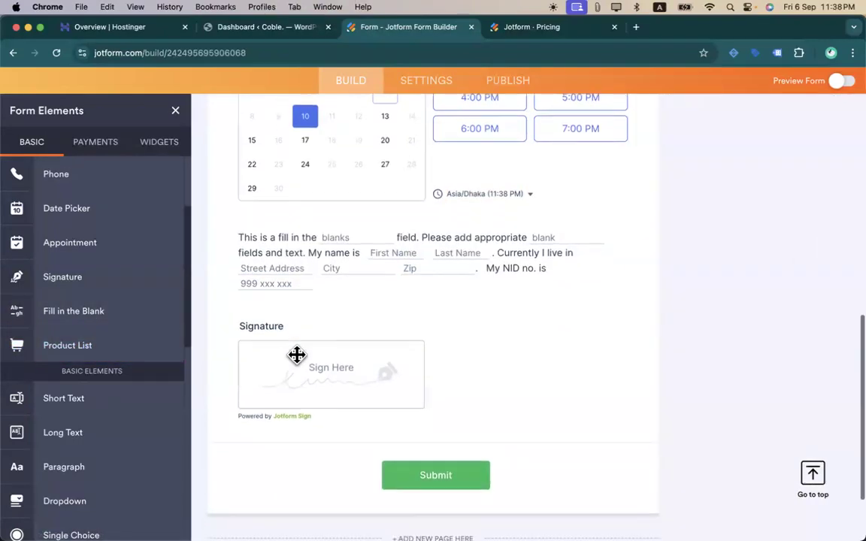
mouse_move(100, 343)
left_mouse_down()
mouse_move(92, 339)
mouse_move(379, 300)
mouse_move(375, 293)
left_mouse_up()
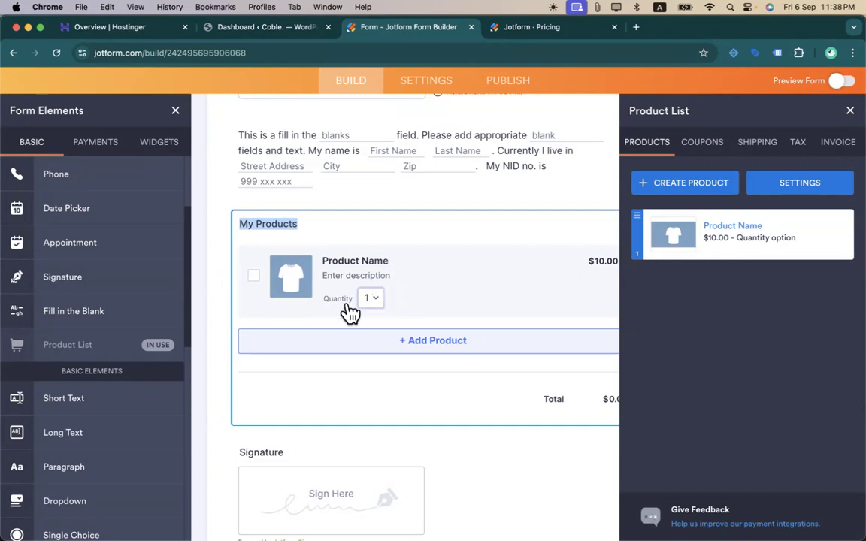
mouse_move(708, 224)
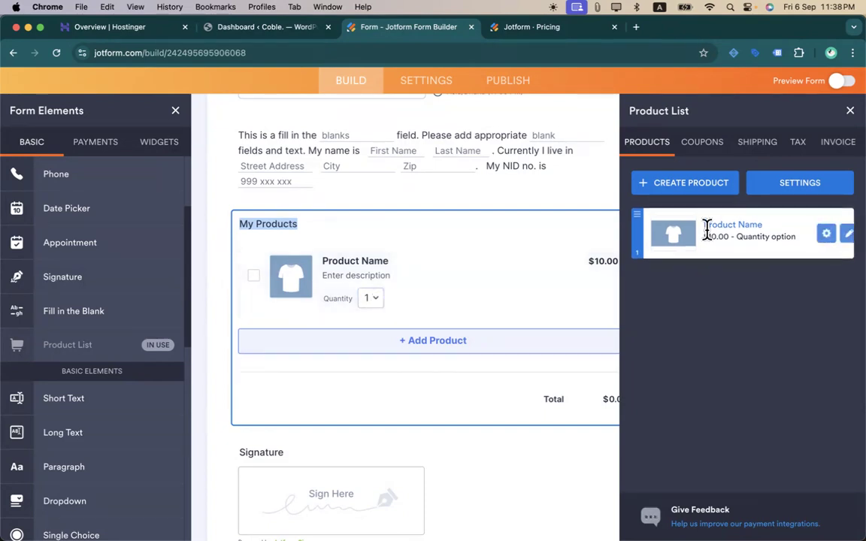
left_click(840, 236)
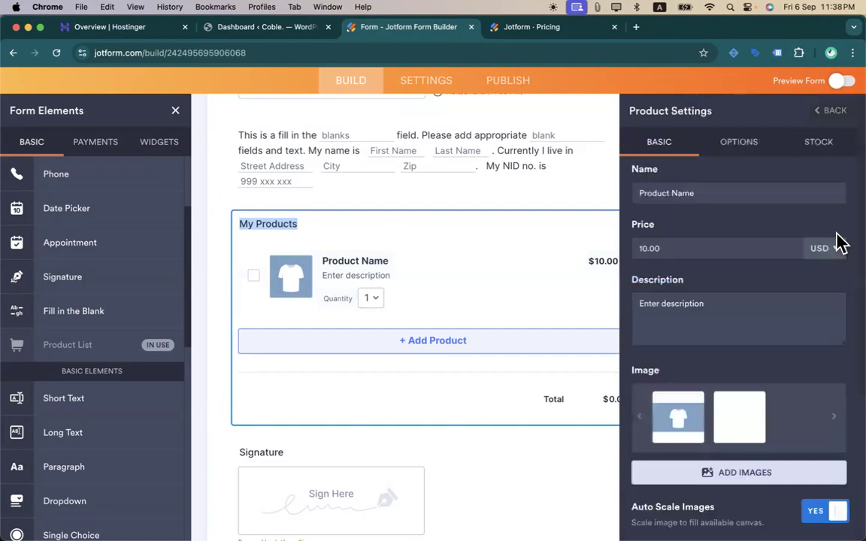
scroll(700, 325, "down", 5)
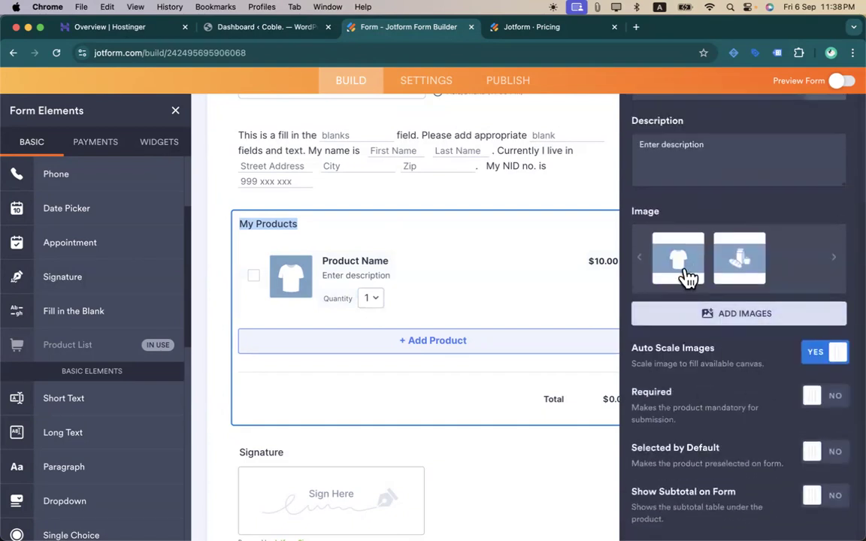
scroll(677, 278, "up", 5)
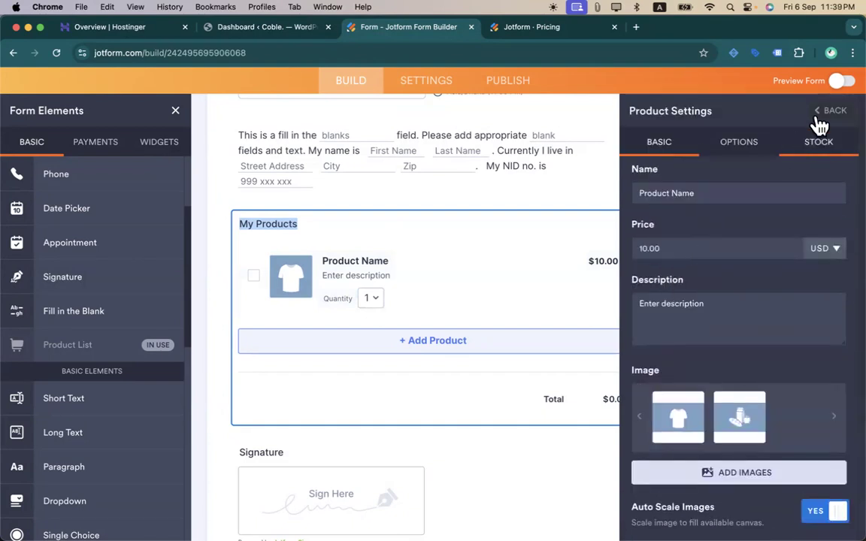
left_click(826, 113)
- Create a new product named Webflow Website Design
mouse_move(678, 246)
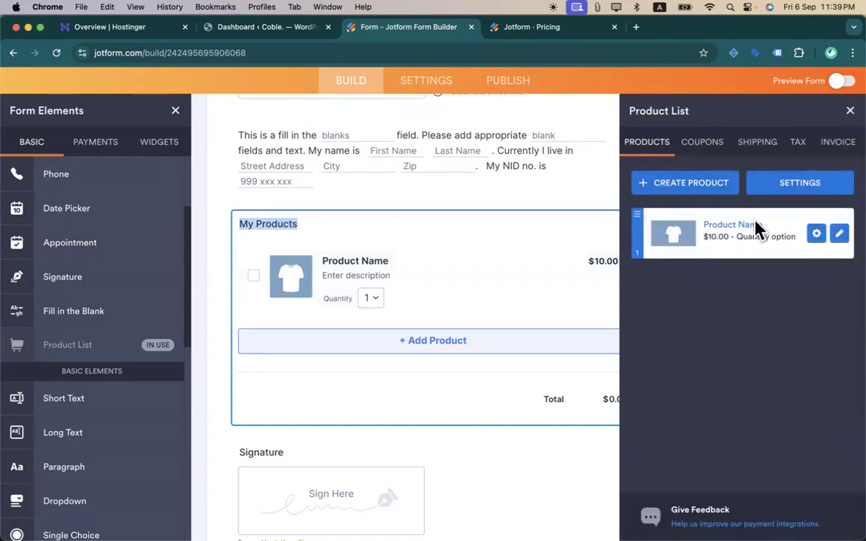
left_click(714, 185)
scroll(692, 259, "down", 2)
scroll(690, 257, "up", 2)
left_click(704, 193)
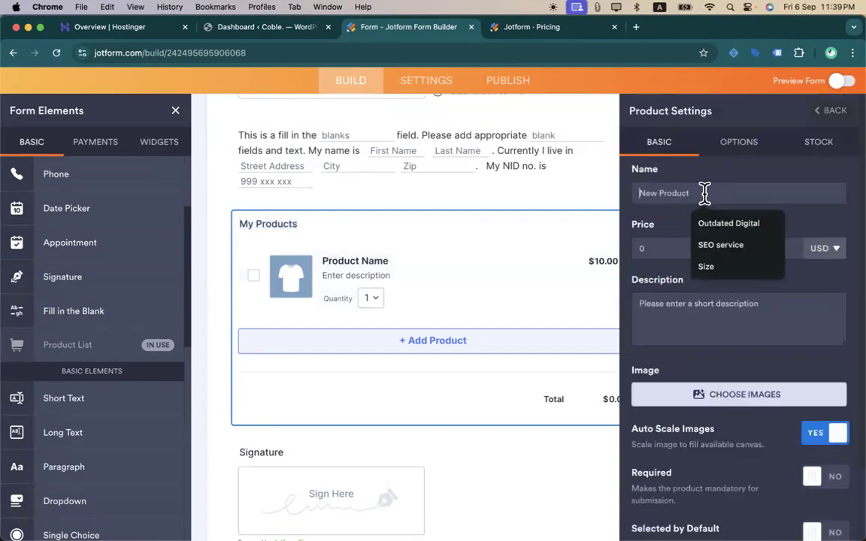
type("SE")
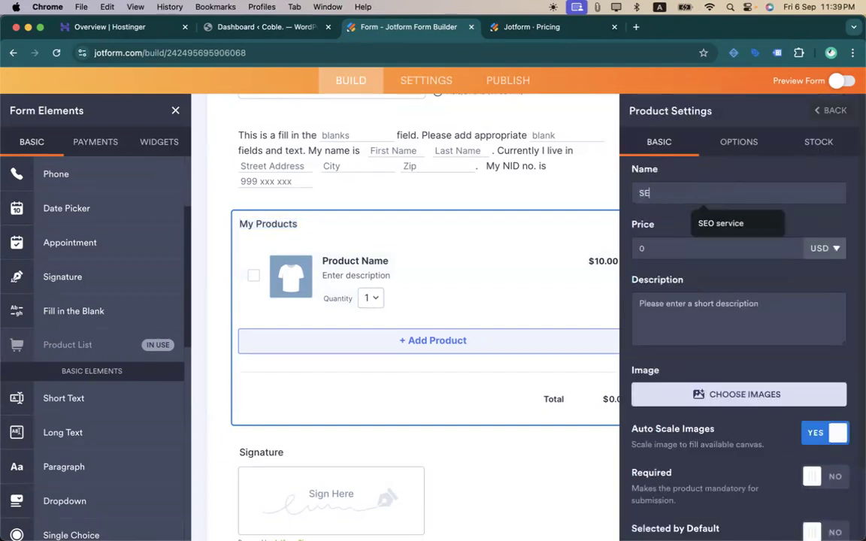
key("BackSpace")
key("BackSpace")
type("Webflow")
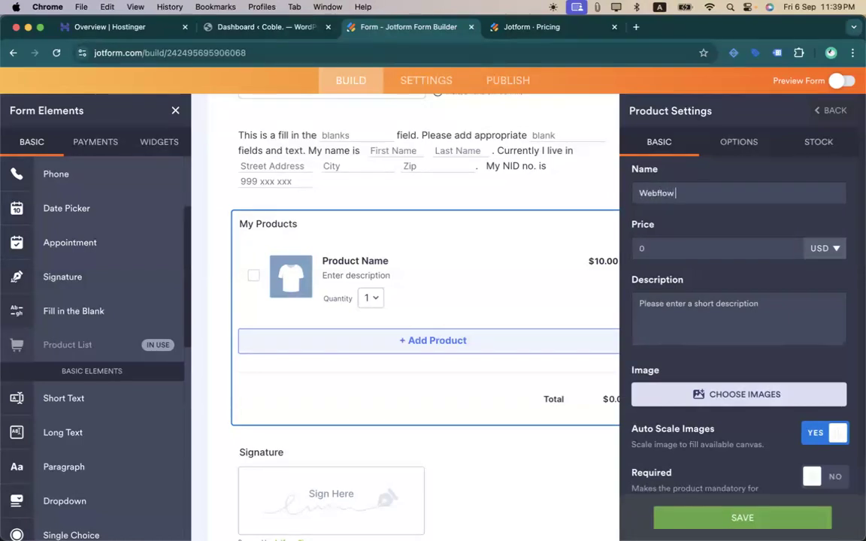
type(" website Design")
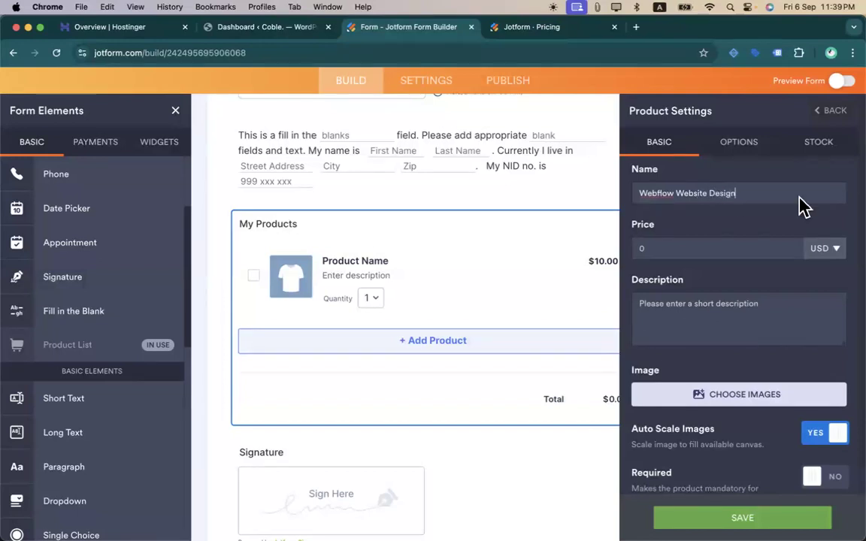
- Set the product price to 300.00 USD and its description to '1 page website'
left_click(693, 239)
type("3")
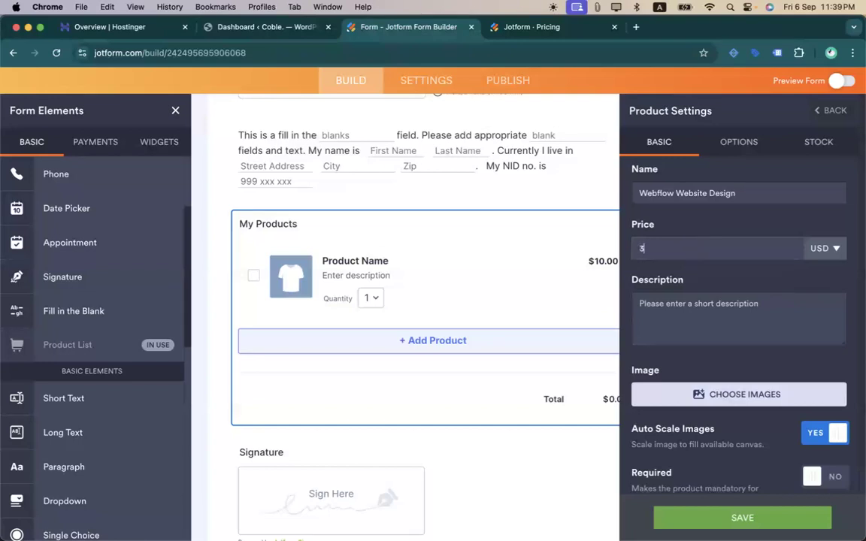
left_click(725, 280)
left_click(700, 333)
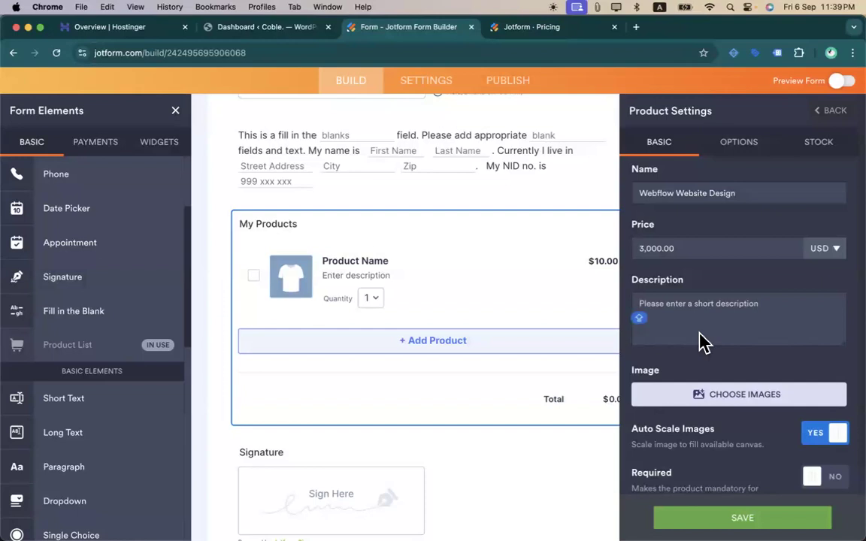
type("4")
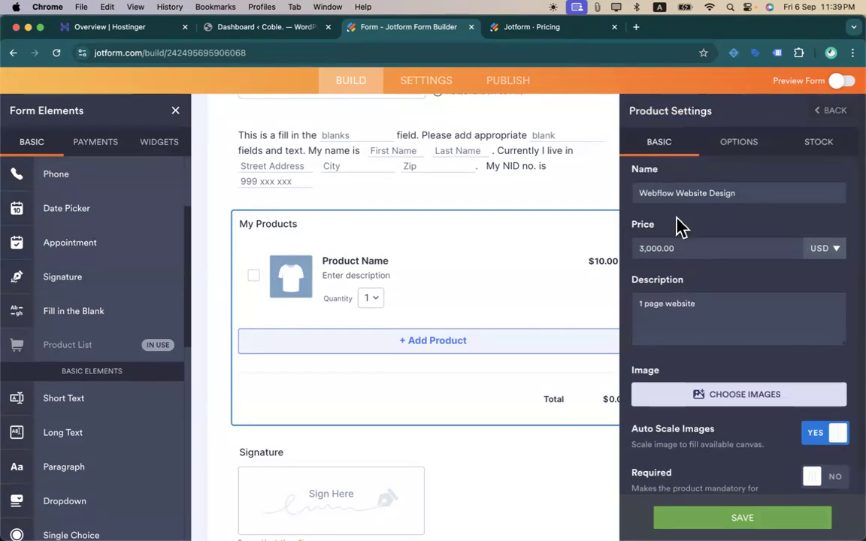
key("BackSpace")
key("BackSpace")
key("BackSpace")
key("BackSpace")
type(".00")
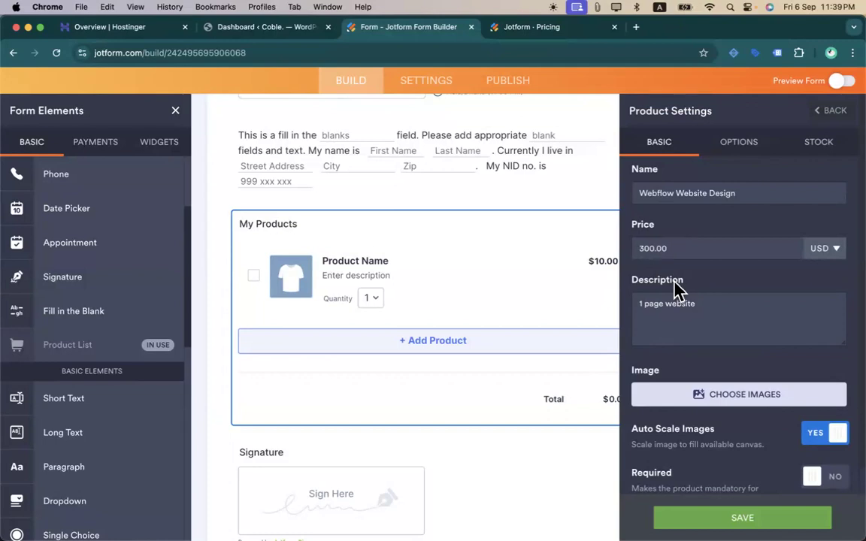
- Make the product selected by default and use the Webflow logo from My Images as its image
scroll(705, 362, "down", 3)
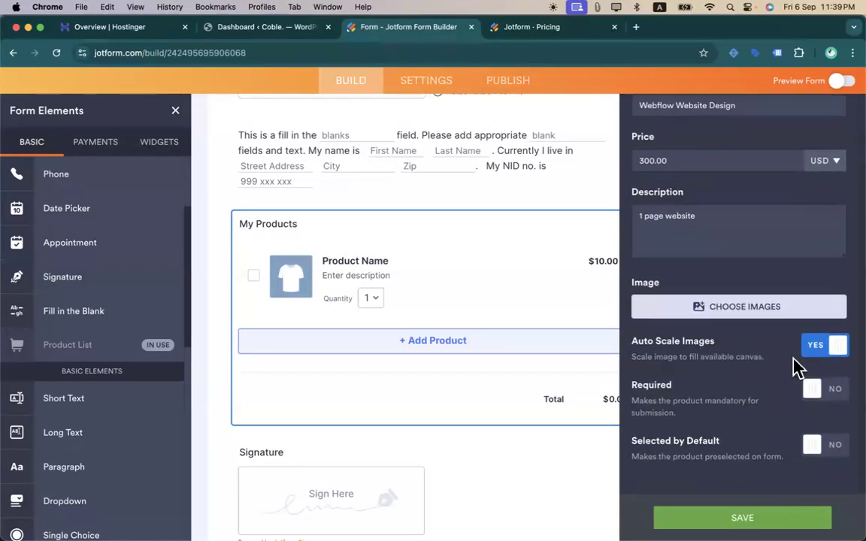
left_click(819, 390)
left_click(821, 399)
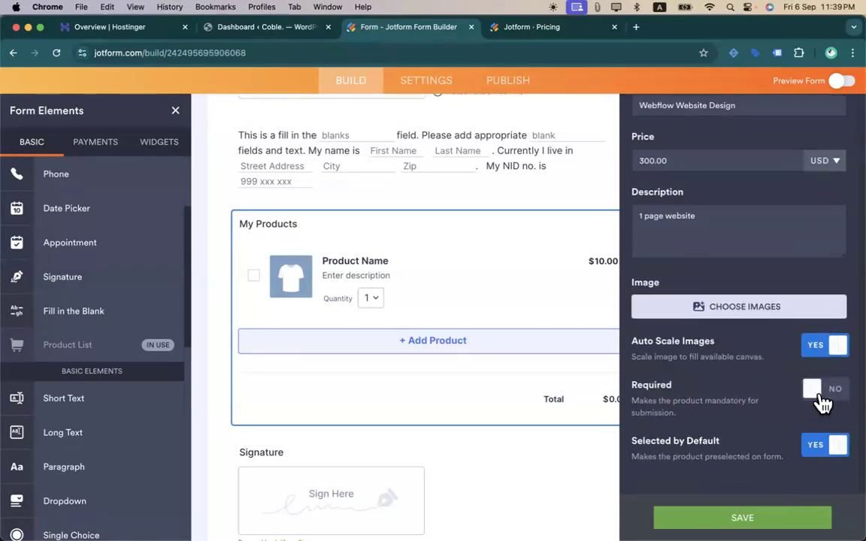
scroll(729, 387, "up", 3)
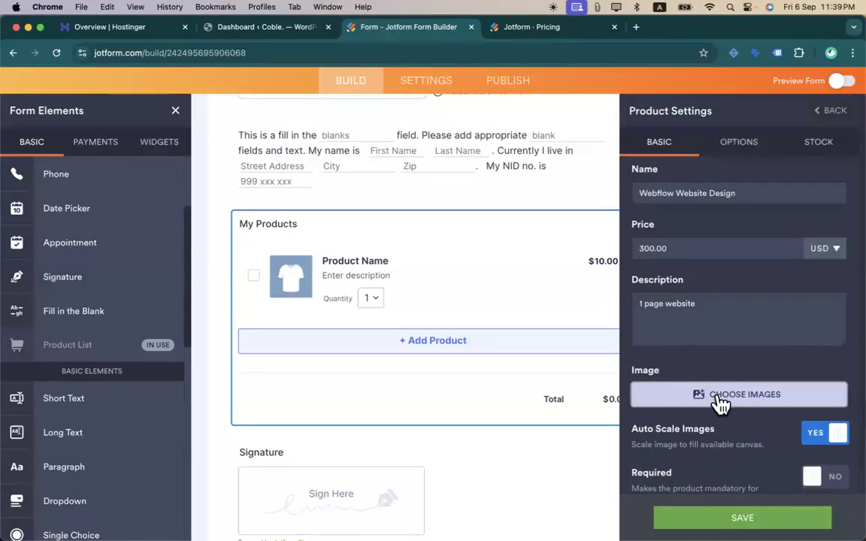
left_click(720, 399)
left_click(730, 229)
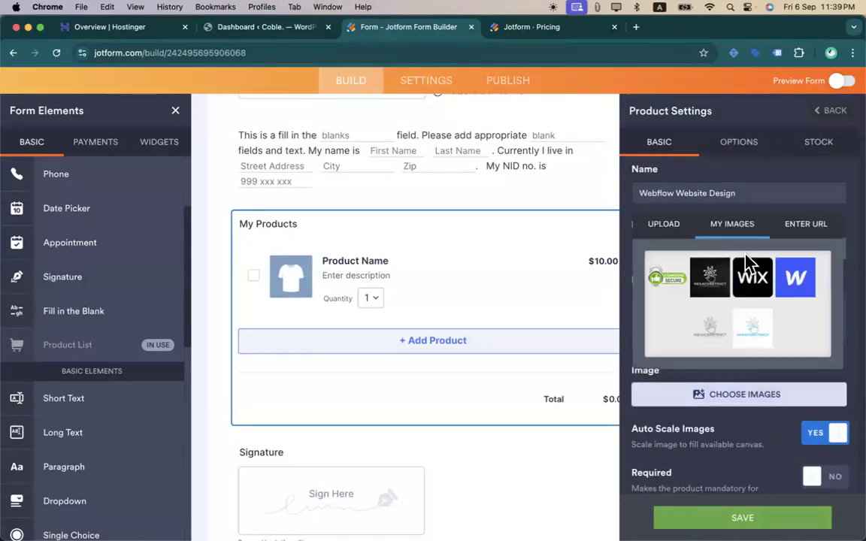
left_click(794, 276)
left_click(789, 377)
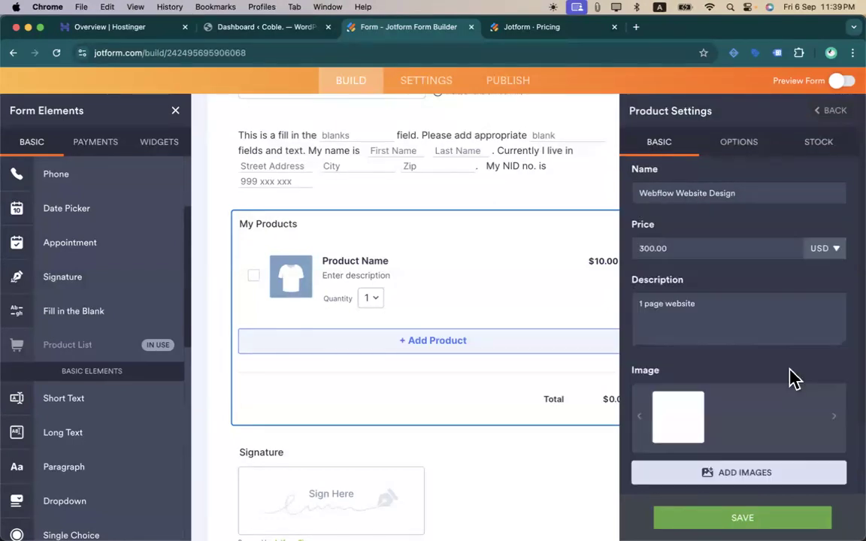
scroll(709, 319, "down", 3)
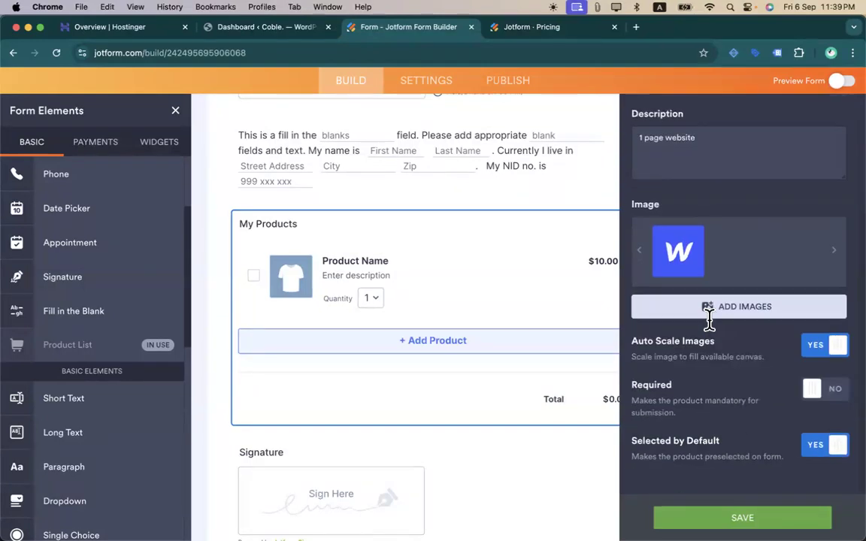
scroll(781, 342, "up", 4)
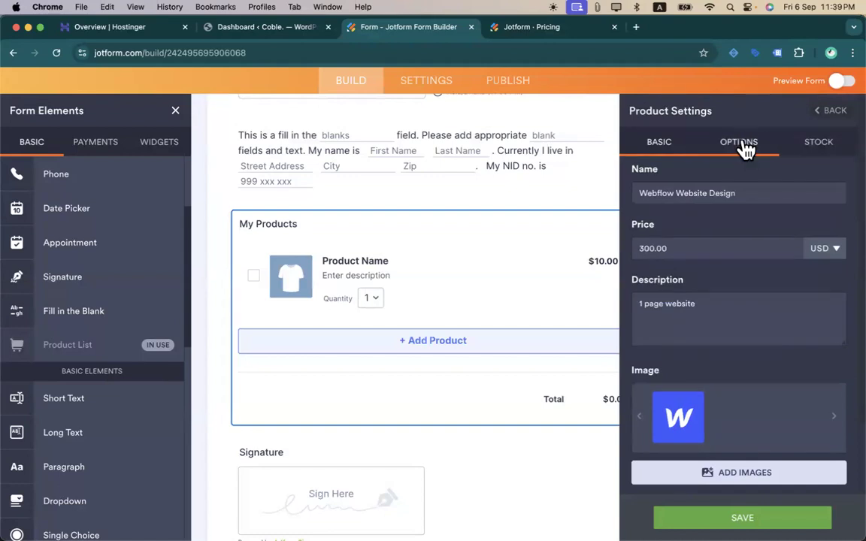
- Add a dropdown quantity selector labelled Pages to the product
left_click(741, 145)
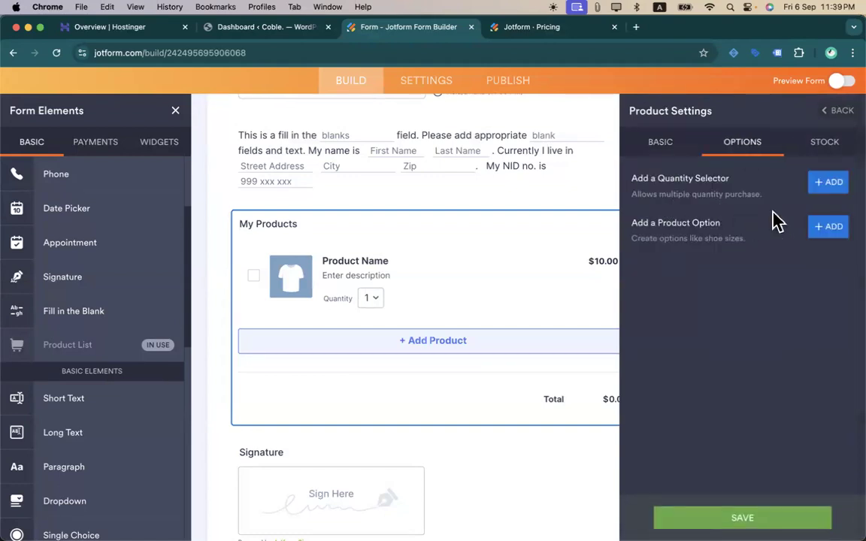
left_click(827, 183)
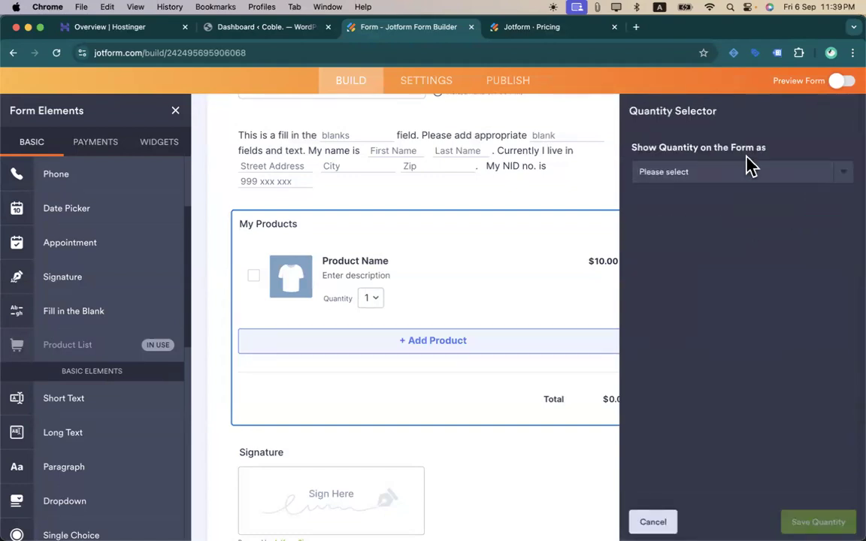
left_click(752, 175)
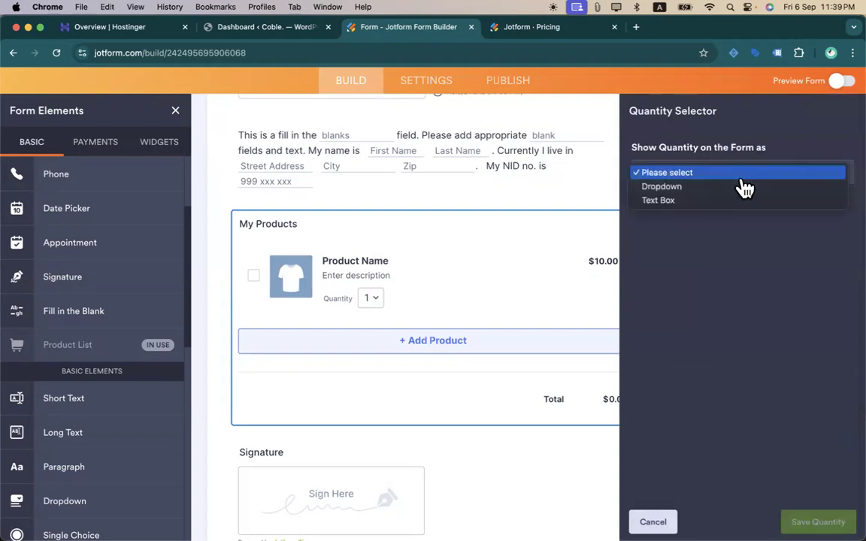
left_click(691, 189)
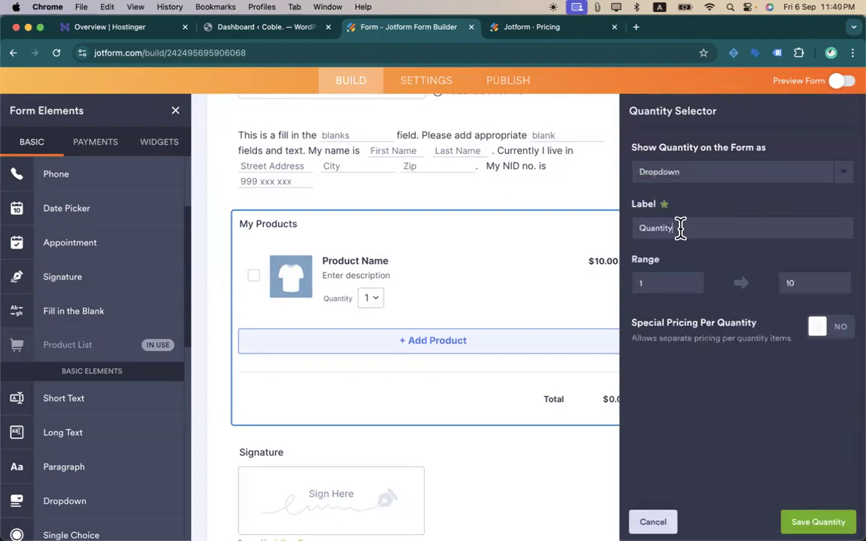
double_click(680, 228)
type("Pages")
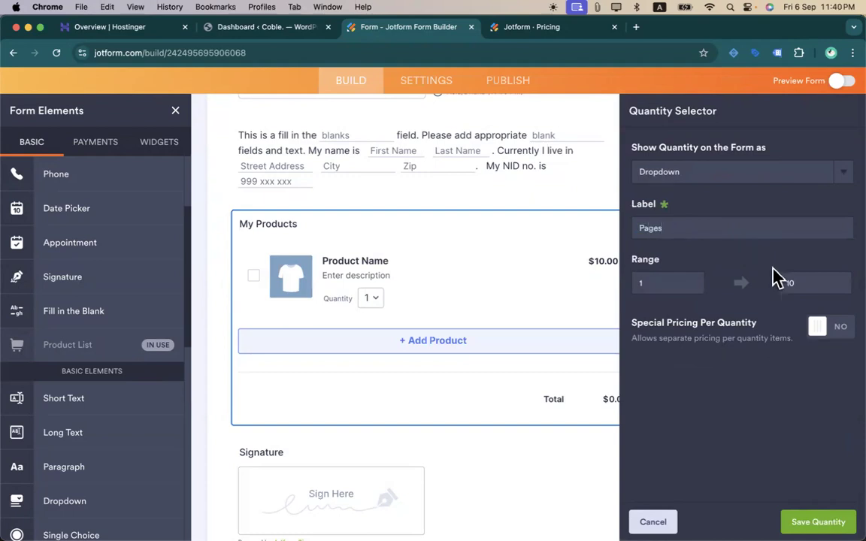
- Enable special pricing and set the three- and four-page prices to 800 and 1,000
left_click(820, 329)
left_click(719, 376)
left_click(737, 394)
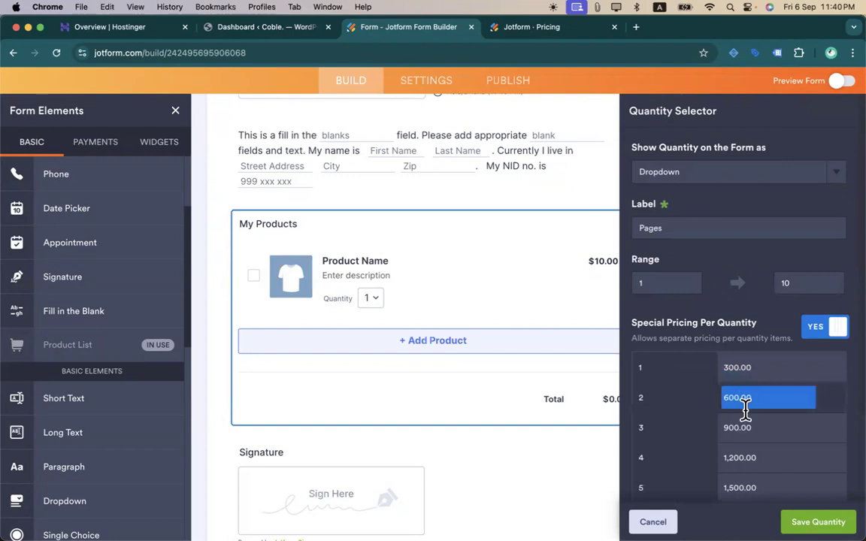
left_click(748, 429)
type("90")
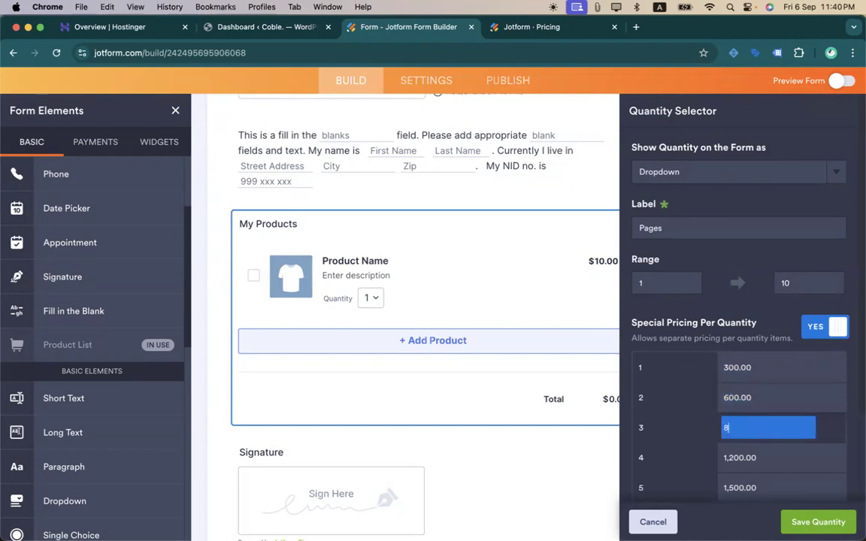
left_click(738, 457)
type("1200")
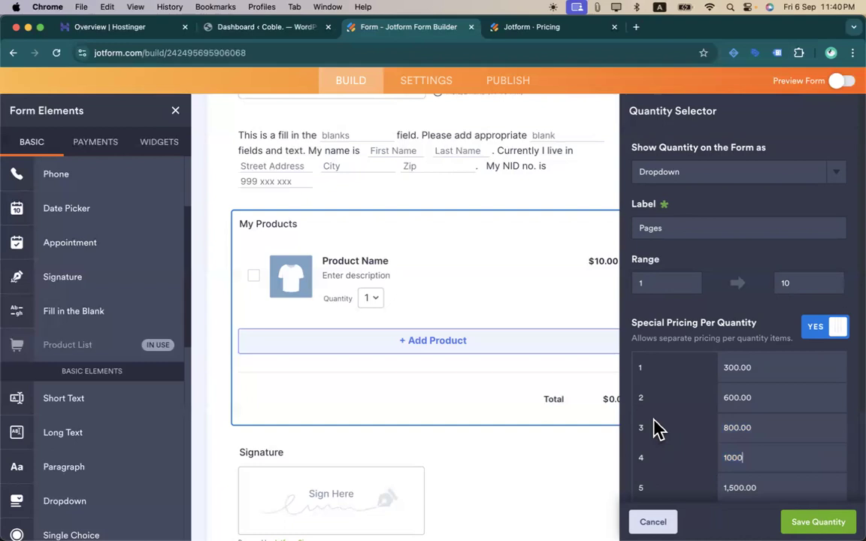
left_click(710, 309)
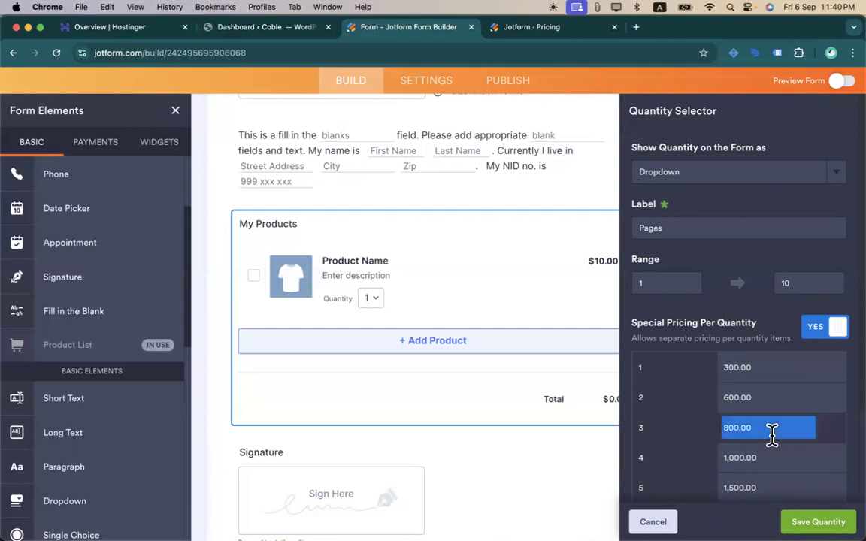
- Limit the quantity range to 1–5 and set the five-page price to 1,100
scroll(771, 424, "down", 3)
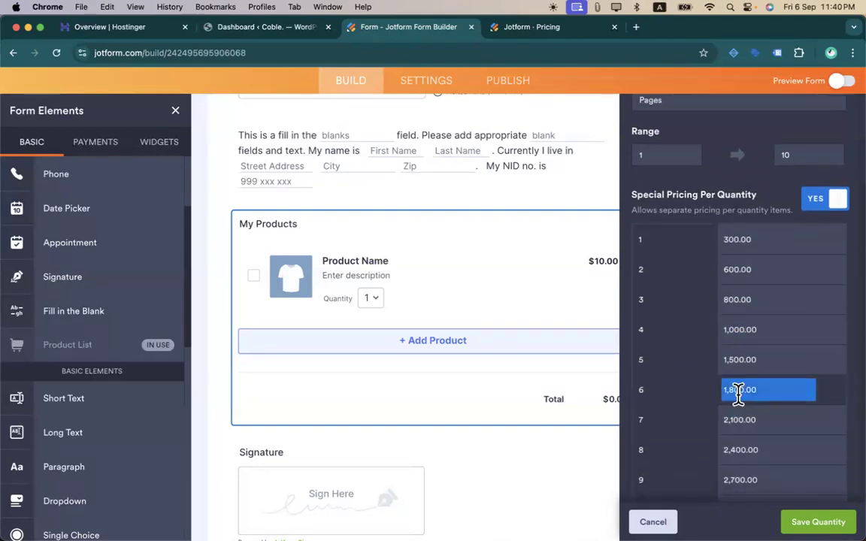
scroll(737, 395, "down", 1)
scroll(738, 395, "up", 1)
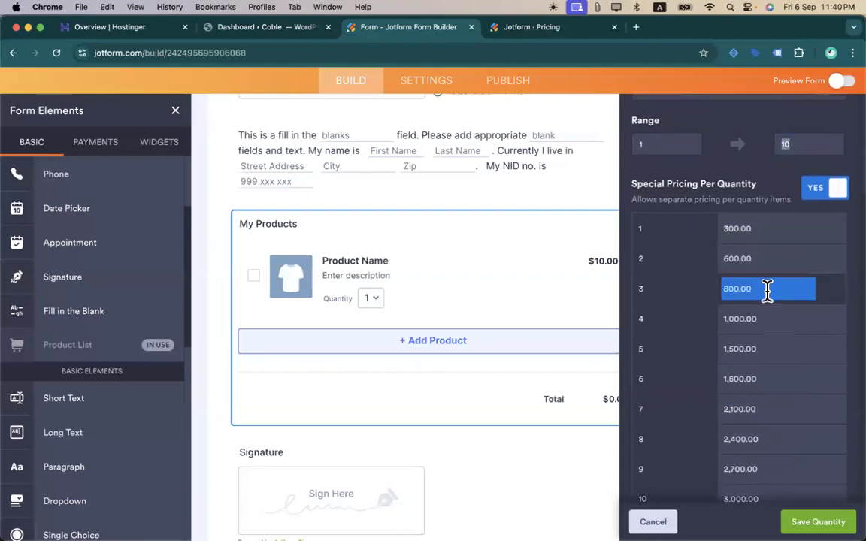
type("5")
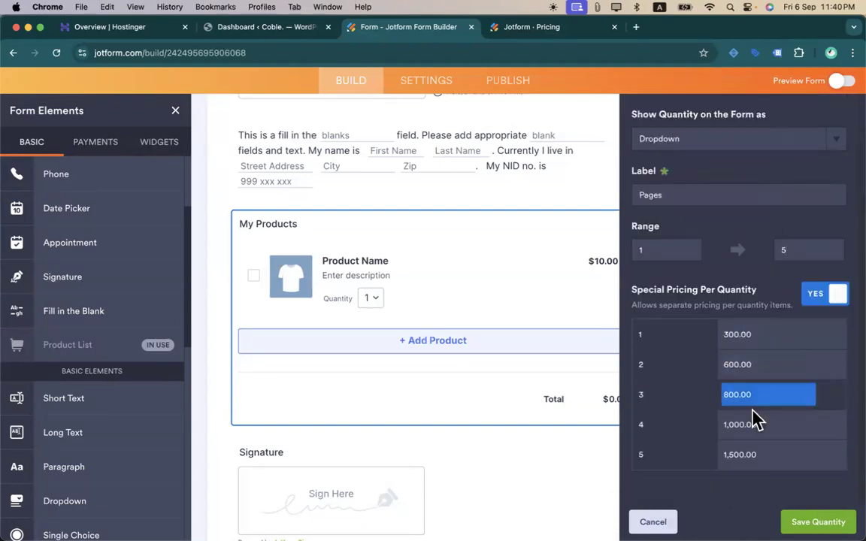
left_click(752, 458)
key("BackSpace")
key("BackSpace")
key("BackSpace")
left_click(714, 470)
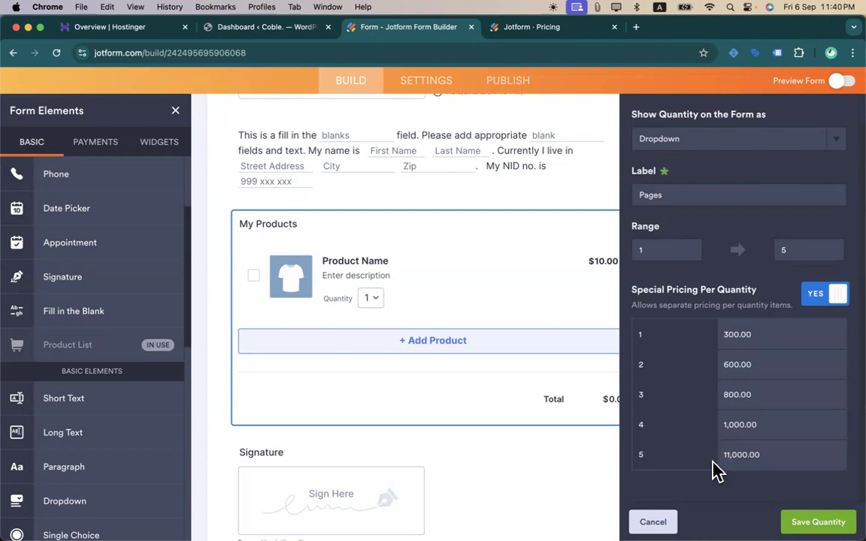
left_click(731, 455)
key("BackSpace")
left_click(683, 463)
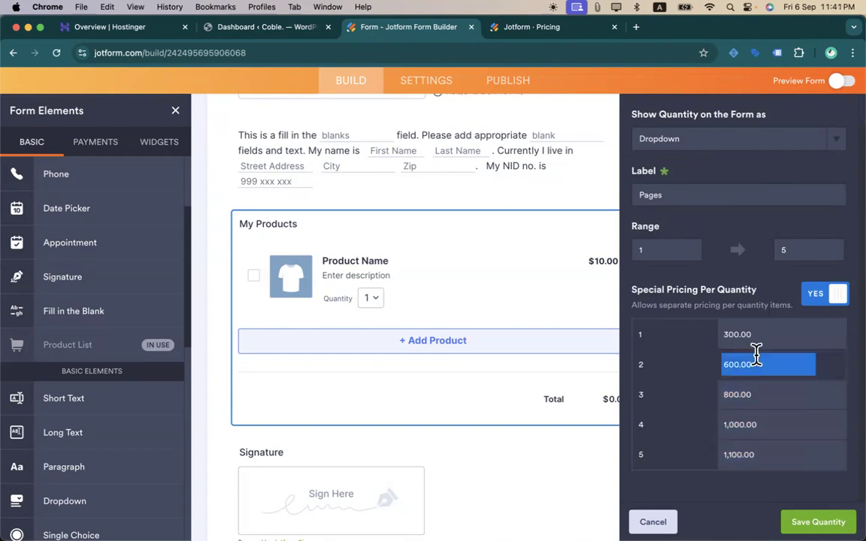
scroll(713, 416, "up", 1)
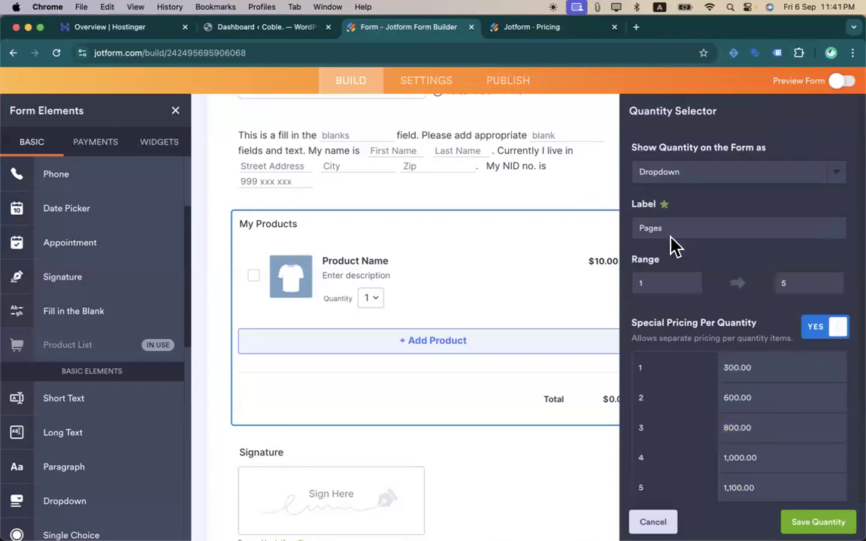
- Save the Pages quantity selector on the Webflow Website Design product
left_click(818, 522)
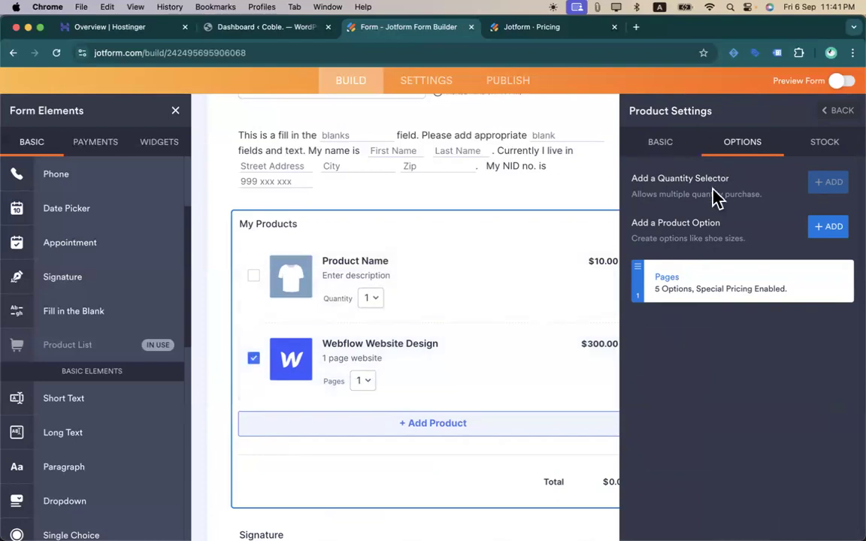
- Add a product option labelled Extra Addon, filled from the Color preset
left_click(830, 228)
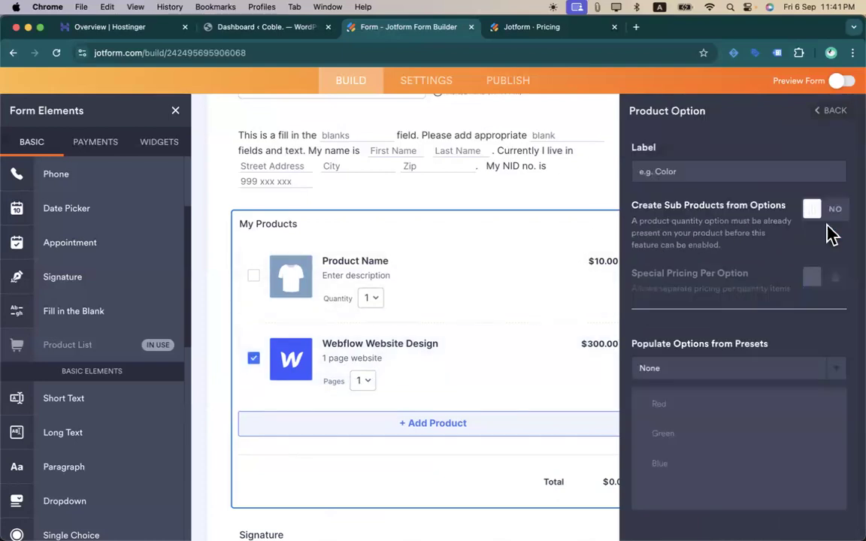
left_click(682, 172)
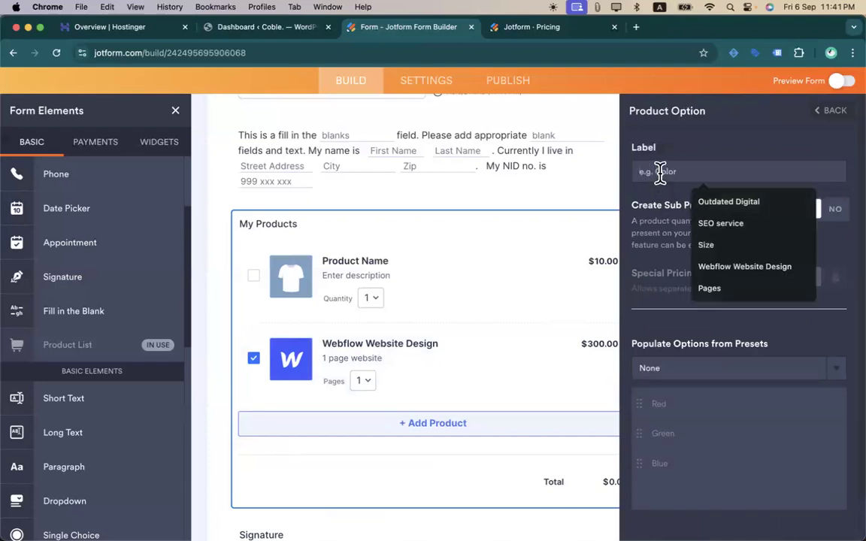
type("Color")
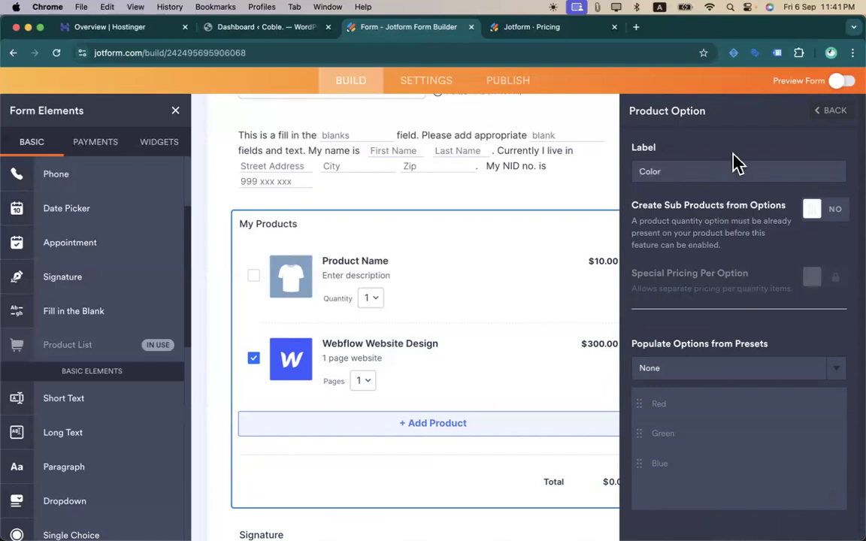
scroll(715, 352, "down", 1)
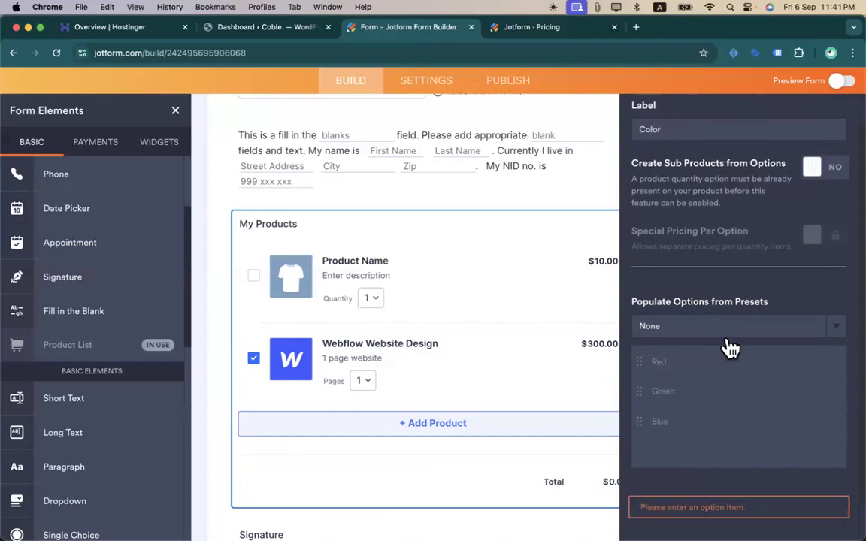
left_click(727, 328)
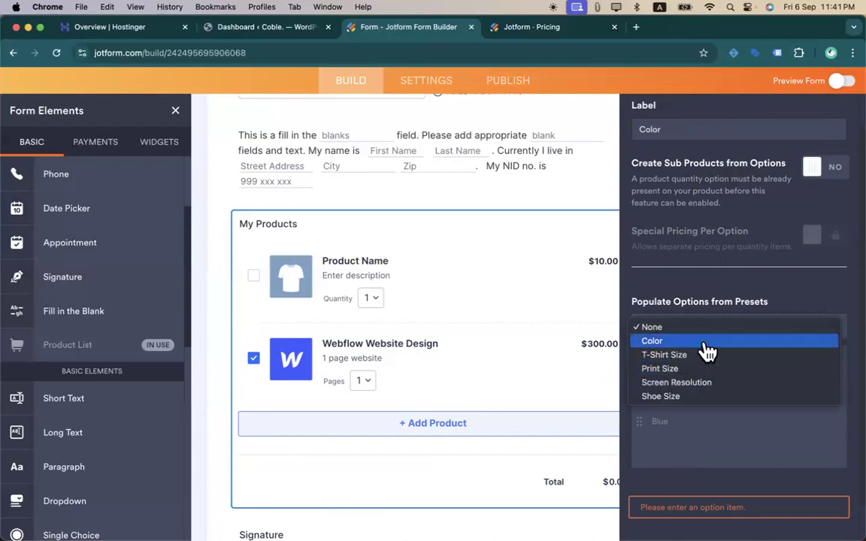
left_click(705, 344)
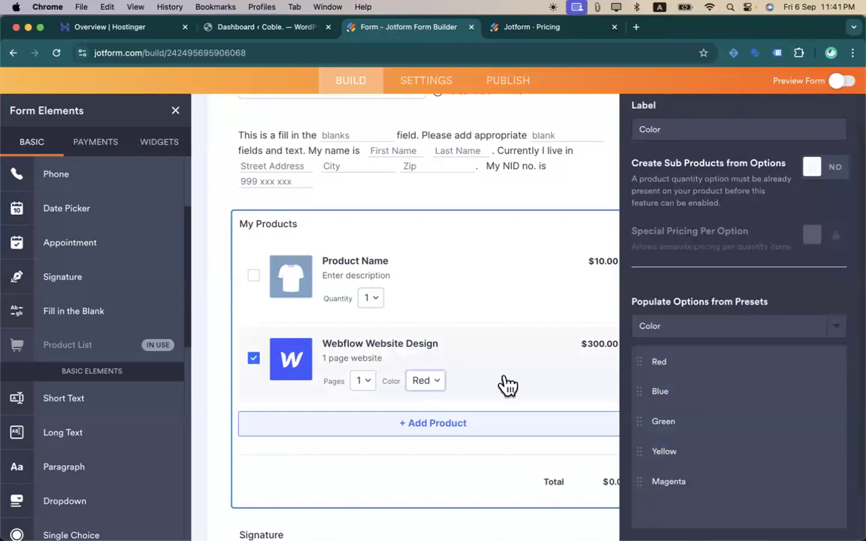
scroll(732, 365, "up", 1)
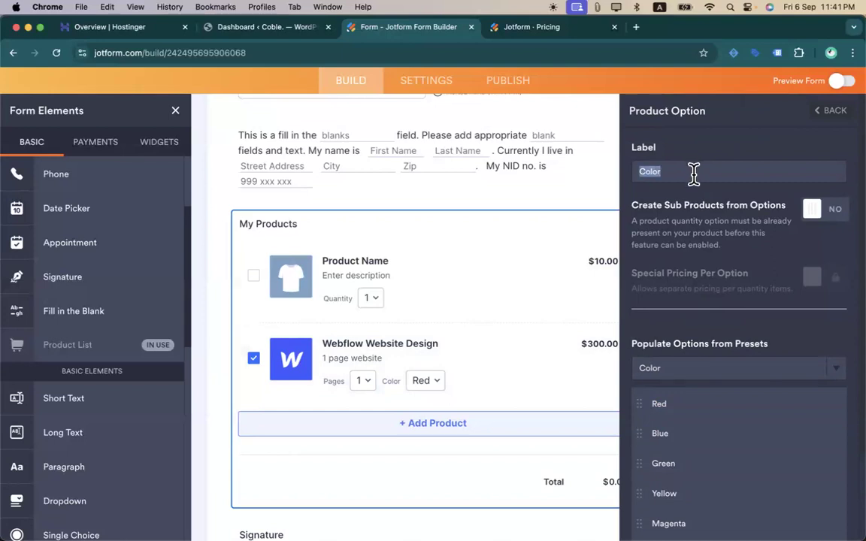
type("Extra Addon")
- Rename the choices to SEO, Security and Seed Optimization and delete the remaining colors
scroll(754, 322, "down", 2)
left_click(690, 334)
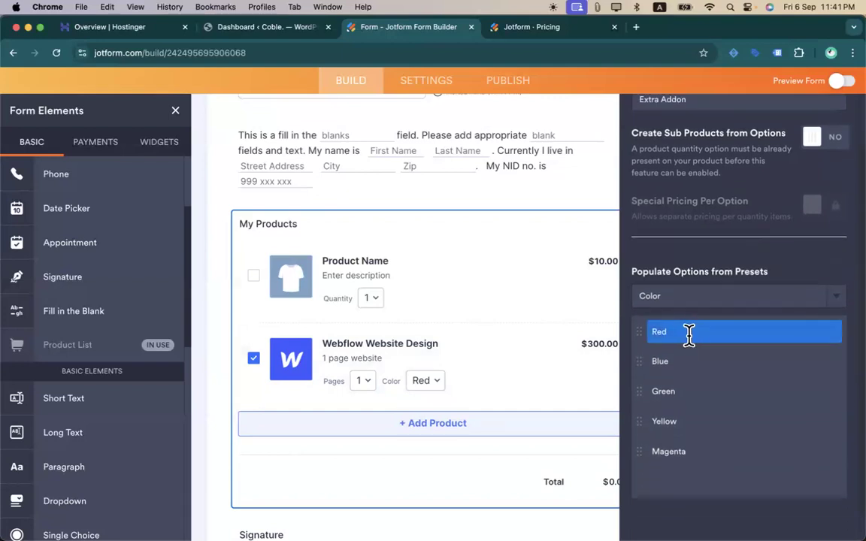
type("SE")
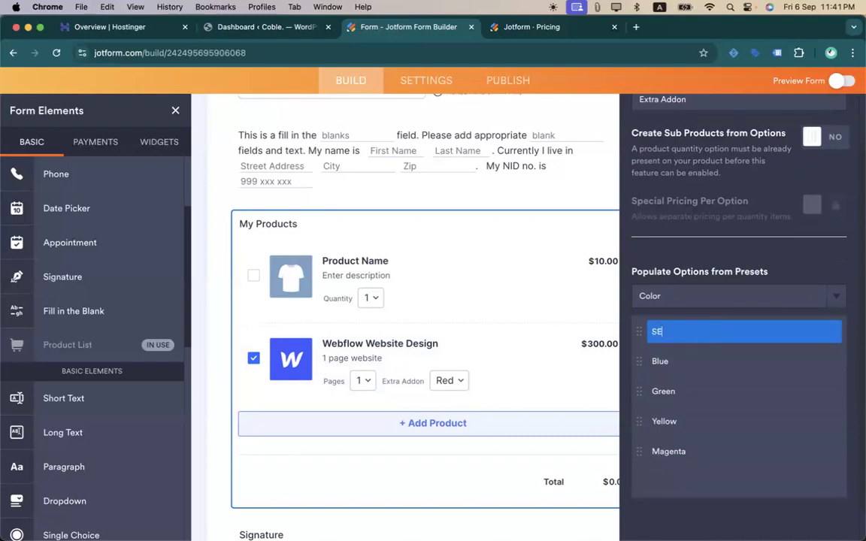
type("O")
left_click(697, 363)
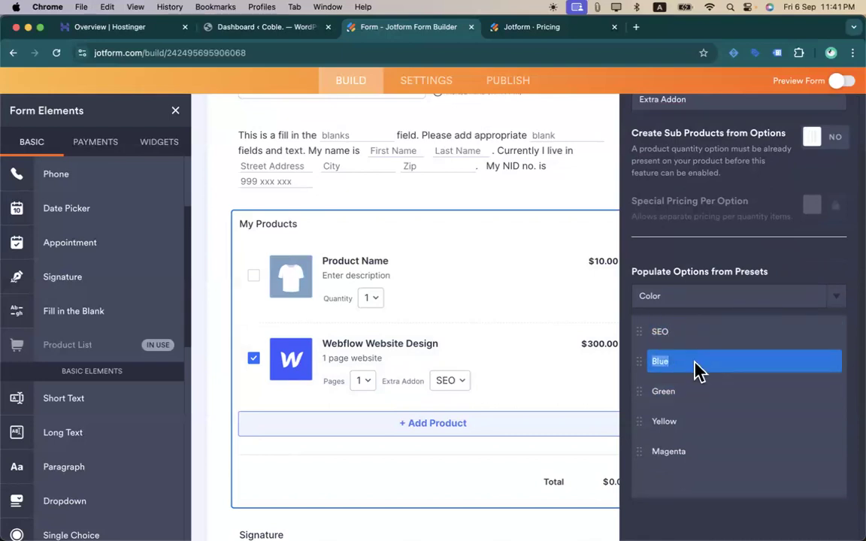
type("Security")
left_click(709, 392)
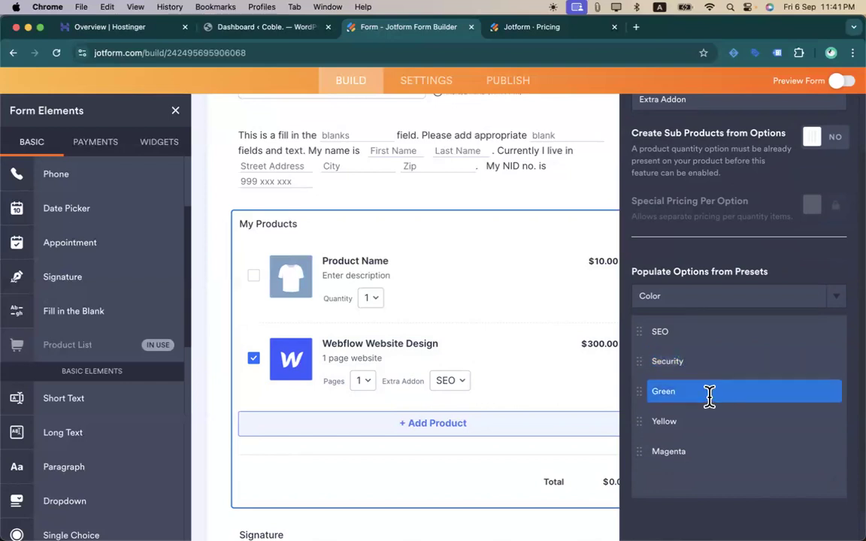
left_click(757, 394)
key("BackSpace")
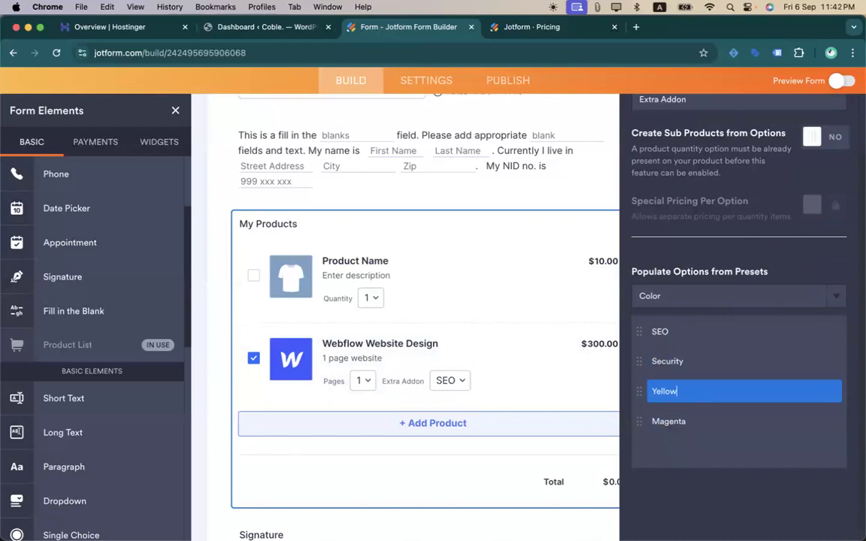
key("BackSpace")
key("BackSpace")
key("BackSpace")
key("BackSpace")
key("BackSpace")
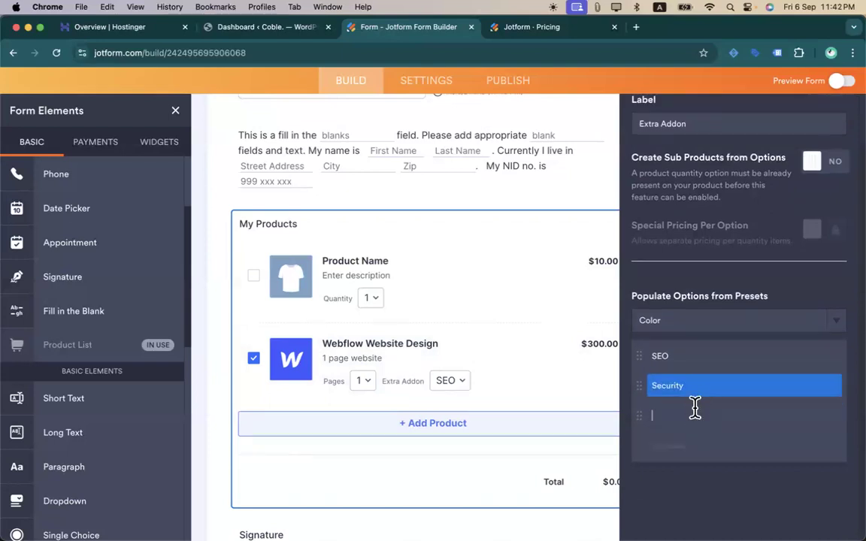
key("Caps_Lock")
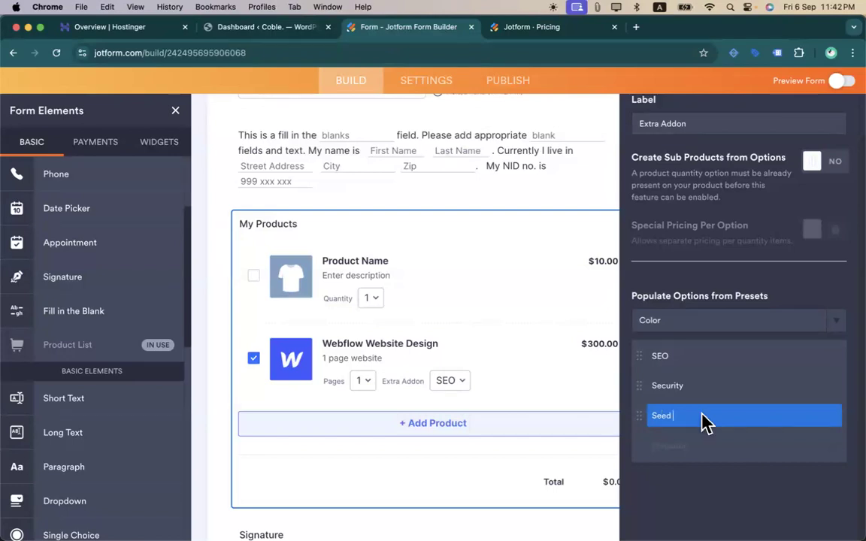
type("Optimizaio")
left_click(703, 517)
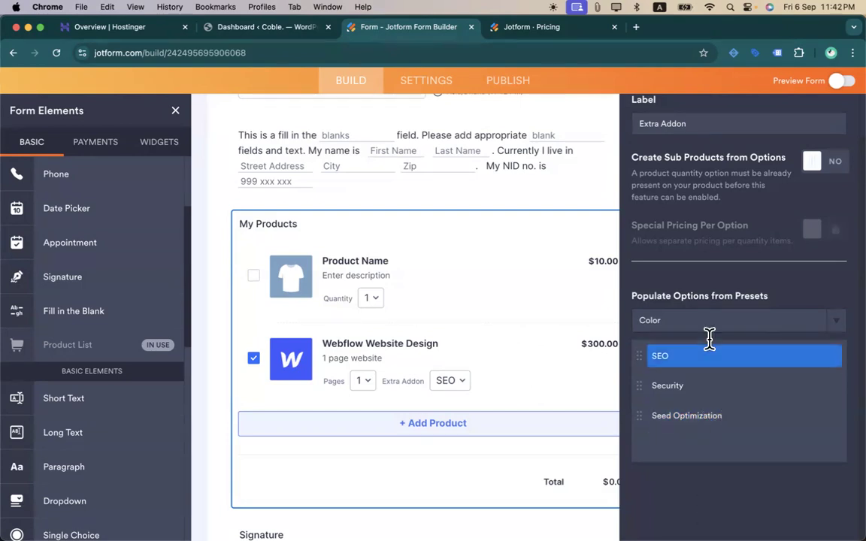
scroll(709, 331, "up", 2)
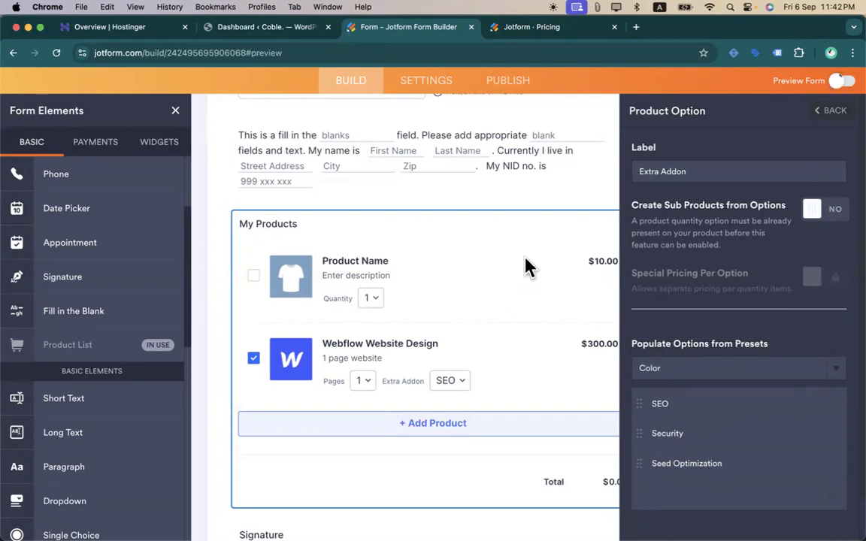
- In the preview, book an appointment on October 18 at 4:00 PM
scroll(233, 334, "down", 5)
scroll(226, 390, "up", 2)
scroll(366, 285, "down", 5)
scroll(367, 285, "up", 2)
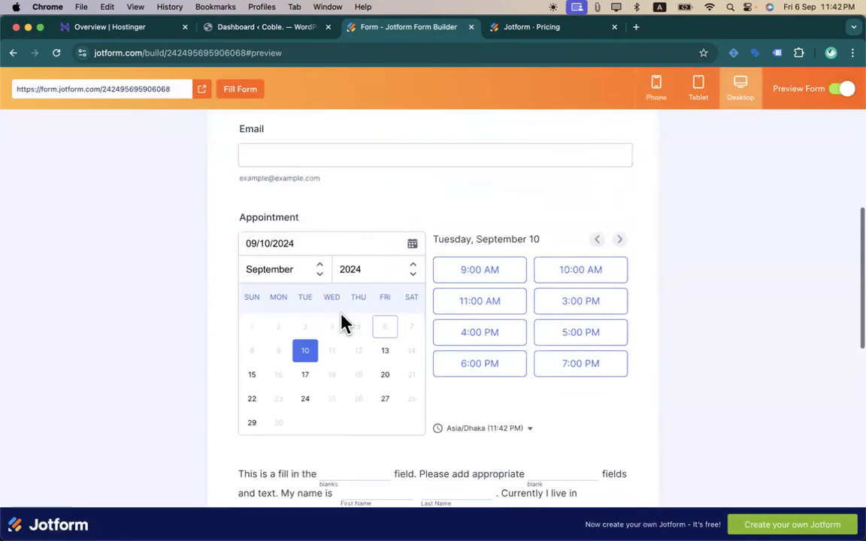
left_click(386, 352)
left_click(501, 337)
scroll(472, 460, "down", 5)
scroll(421, 266, "up", 3)
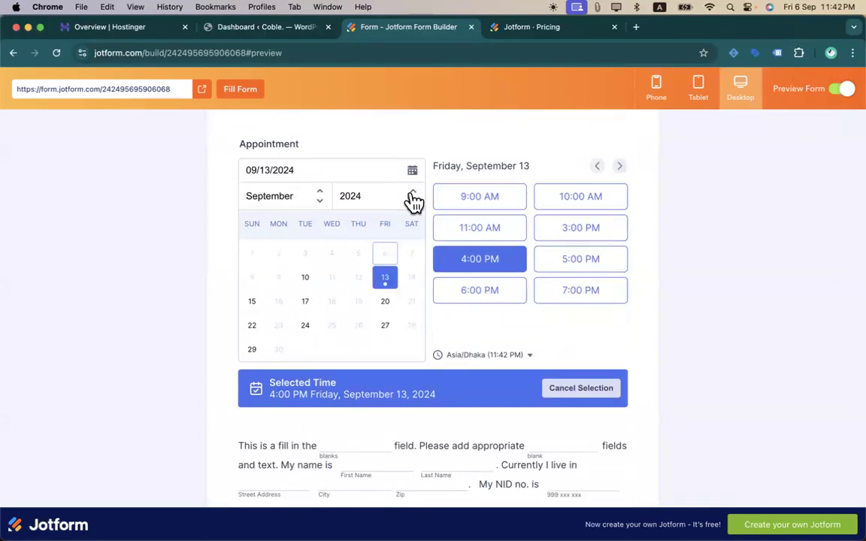
left_click(320, 200)
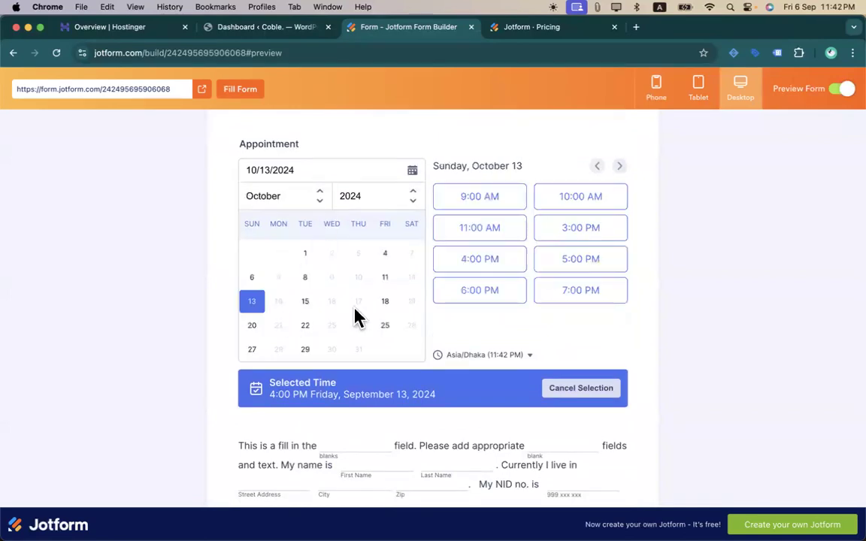
left_click(385, 304)
left_click(466, 271)
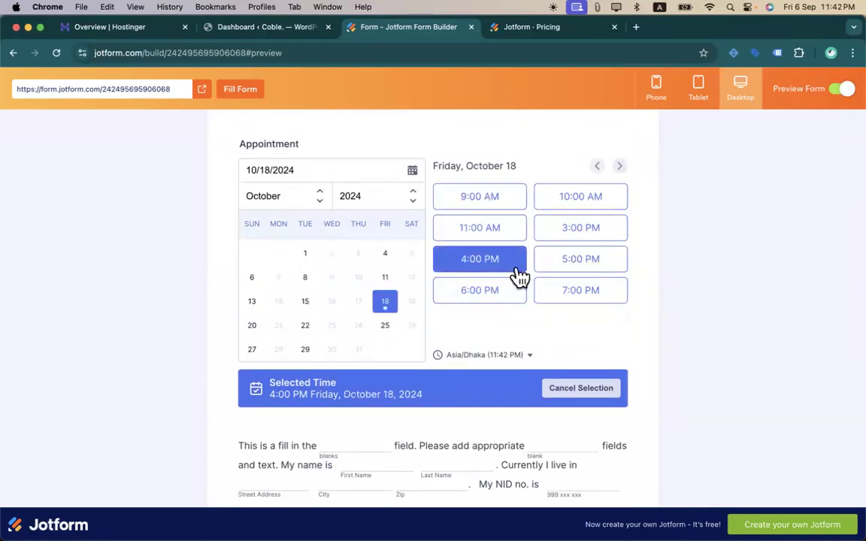
scroll(464, 331, "down", 5)
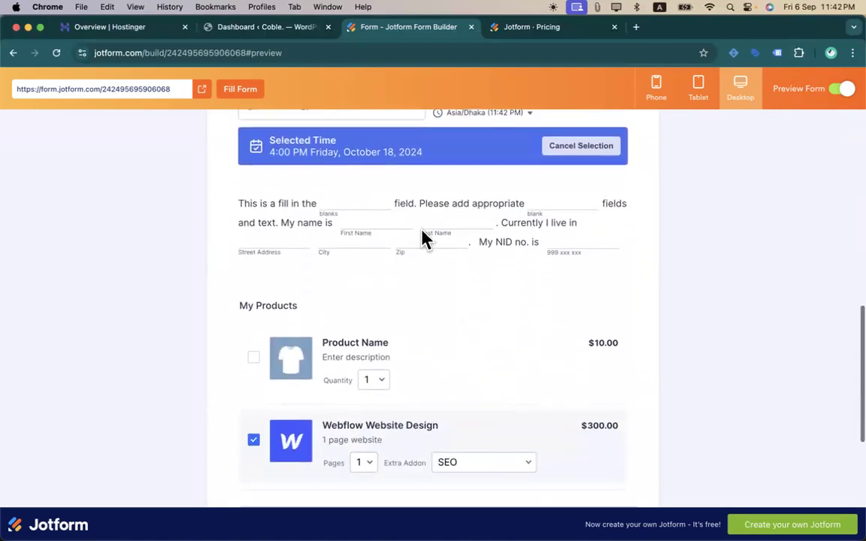
left_click(563, 246)
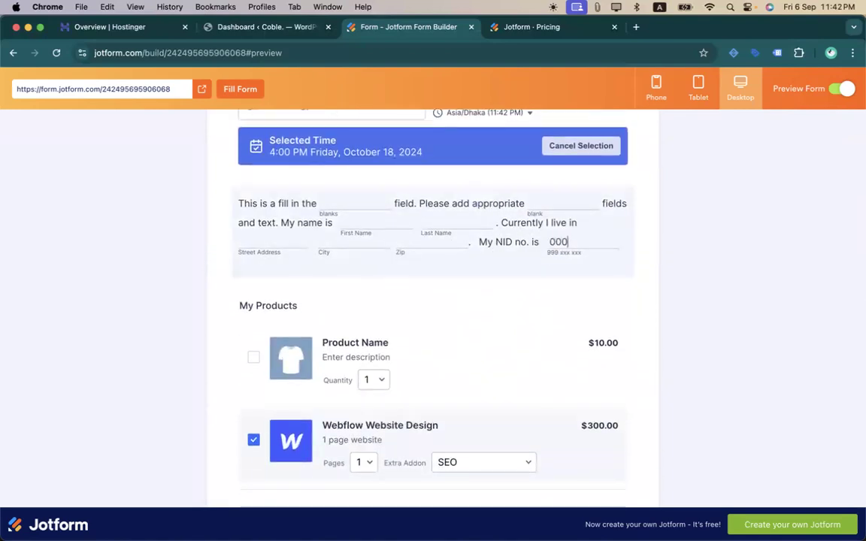
type("000000000000")
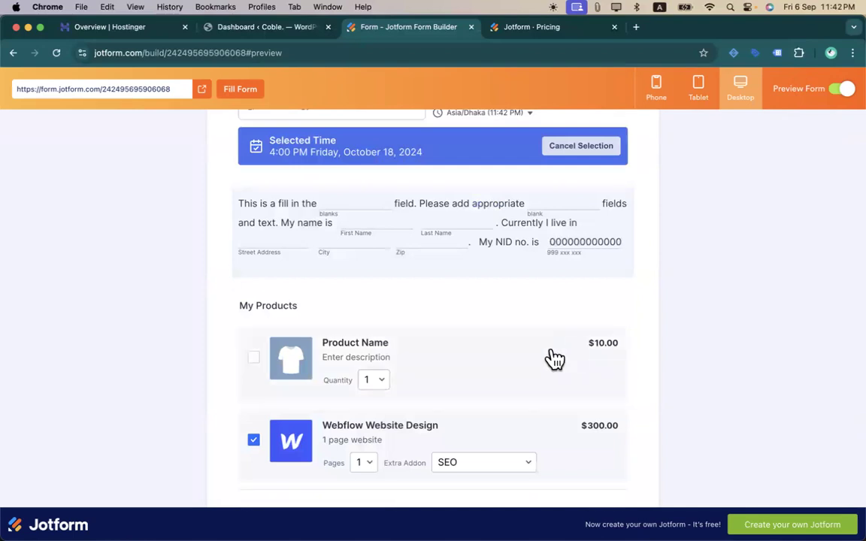
scroll(552, 357, "down", 3)
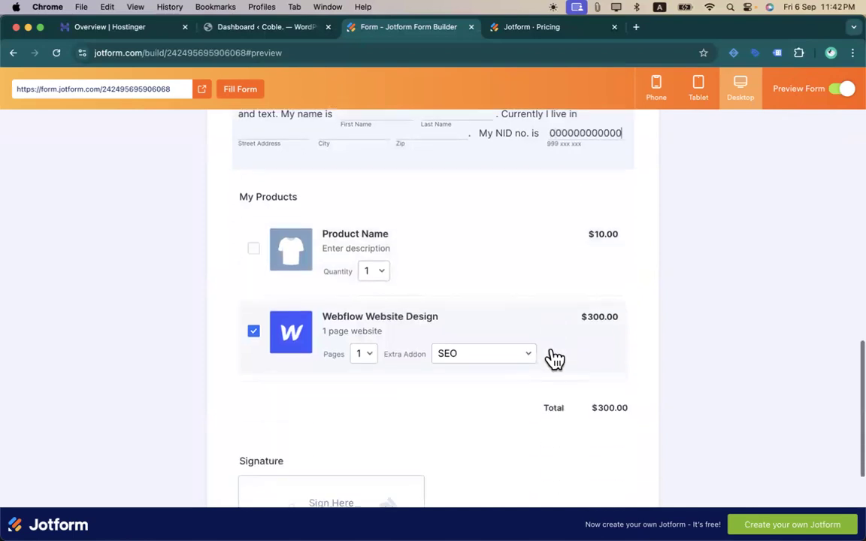
left_click(363, 347)
left_click(364, 394)
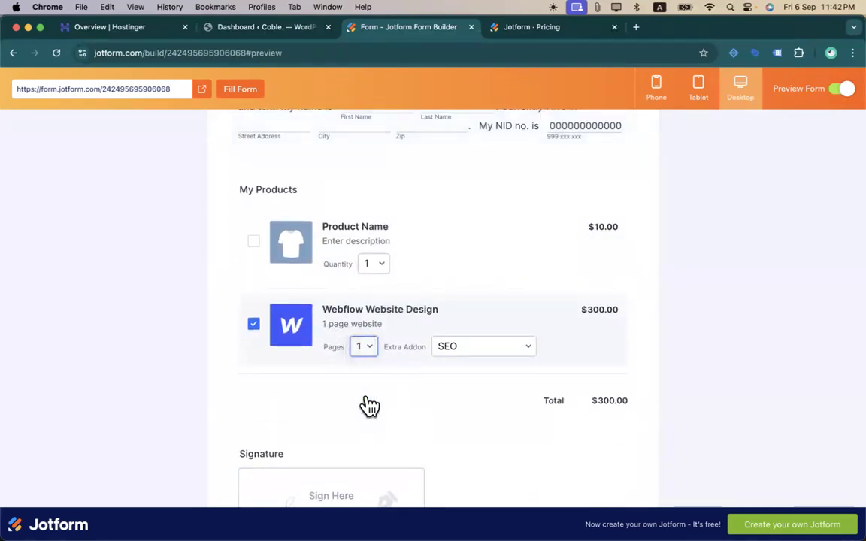
left_click(360, 347)
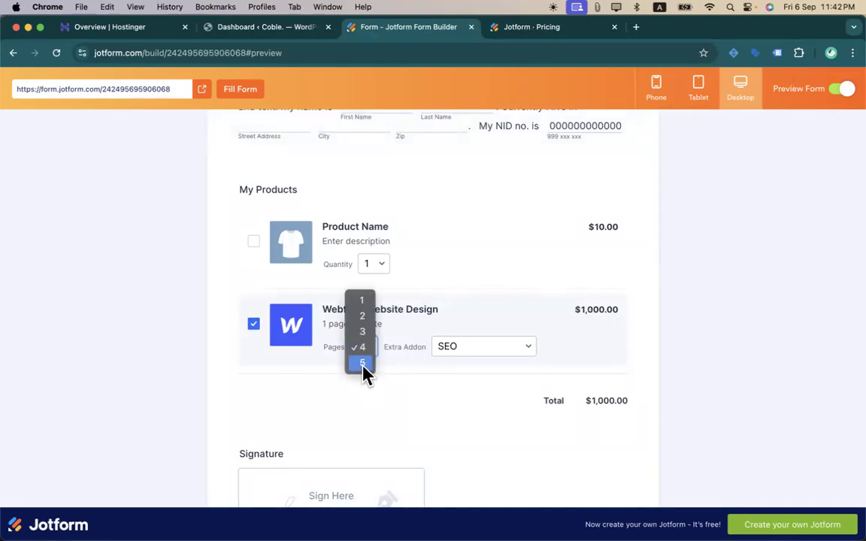
left_click(362, 364)
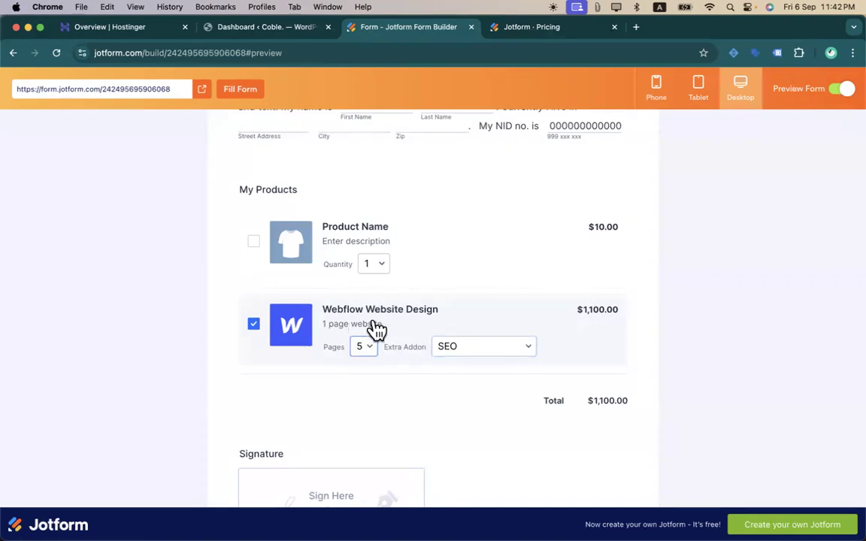
- Review the Extra Addon choices, leaving SEO selected
left_click(494, 350)
left_click(462, 352)
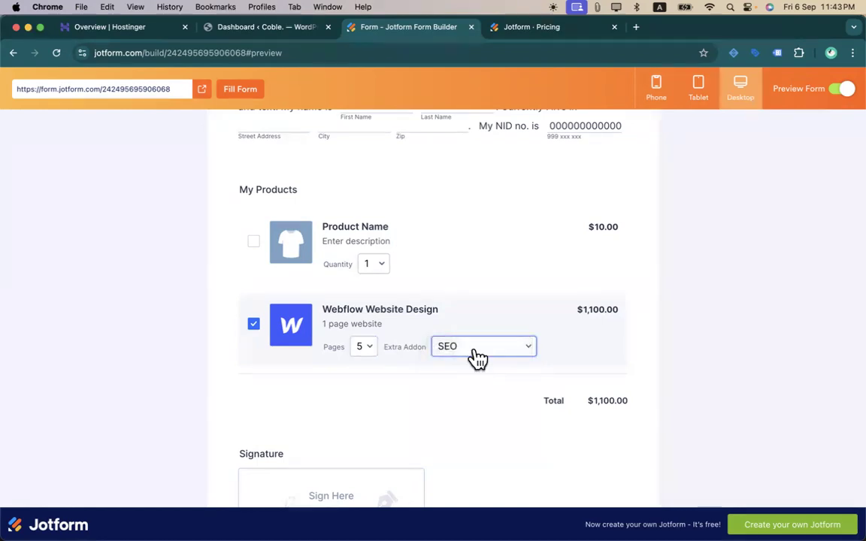
left_click(499, 354)
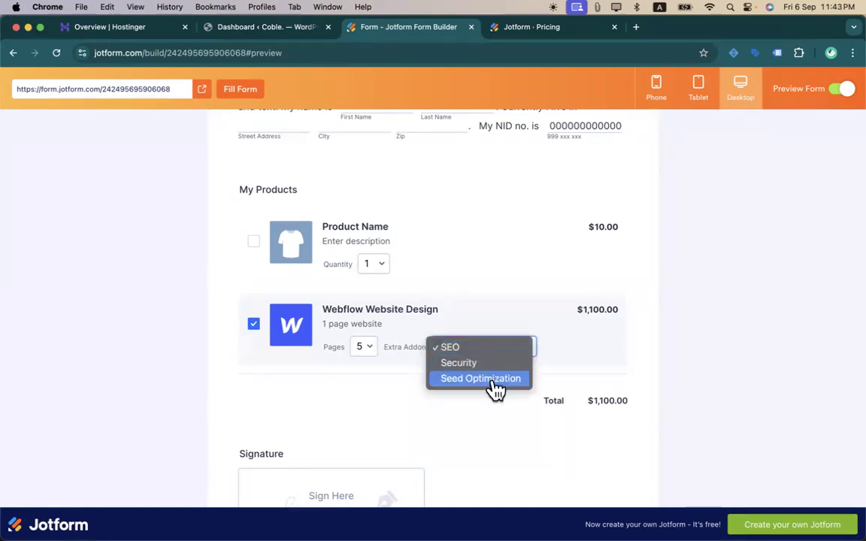
left_click(495, 386)
scroll(493, 338, "down", 3)
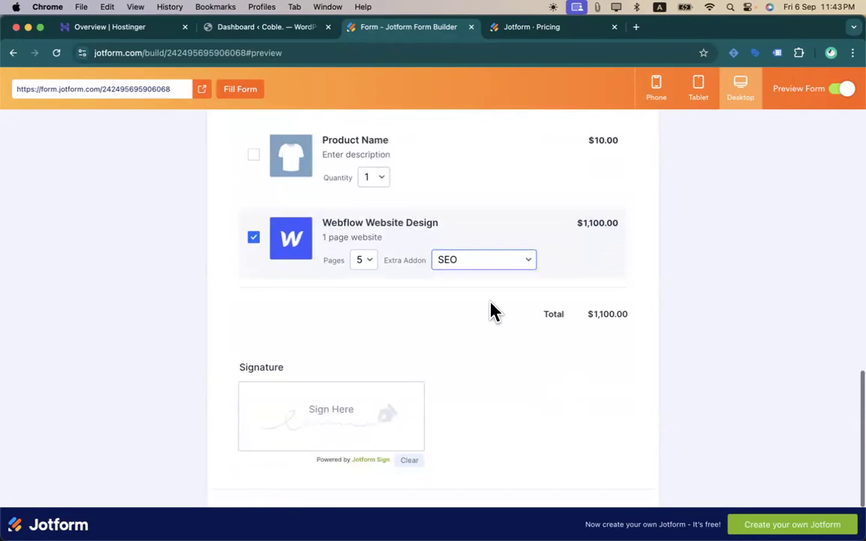
scroll(493, 309, "up", 3)
scroll(563, 305, "down", 4)
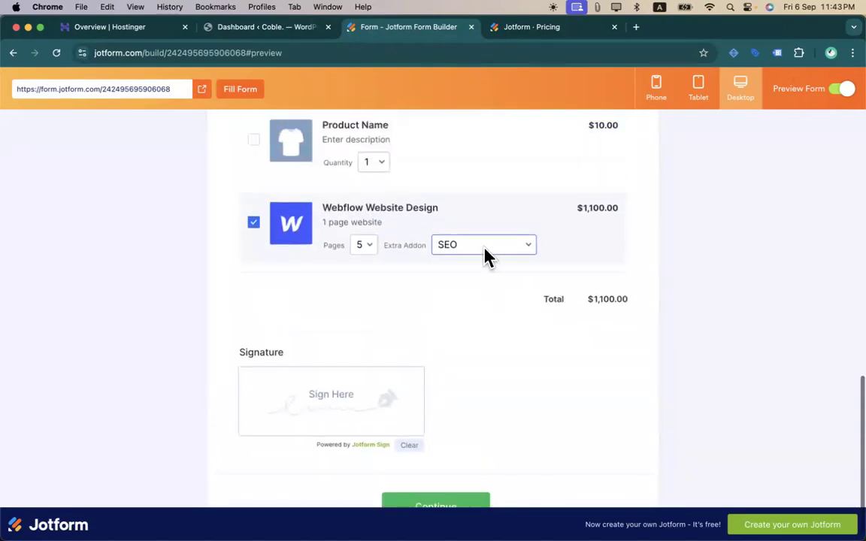
left_click(527, 256)
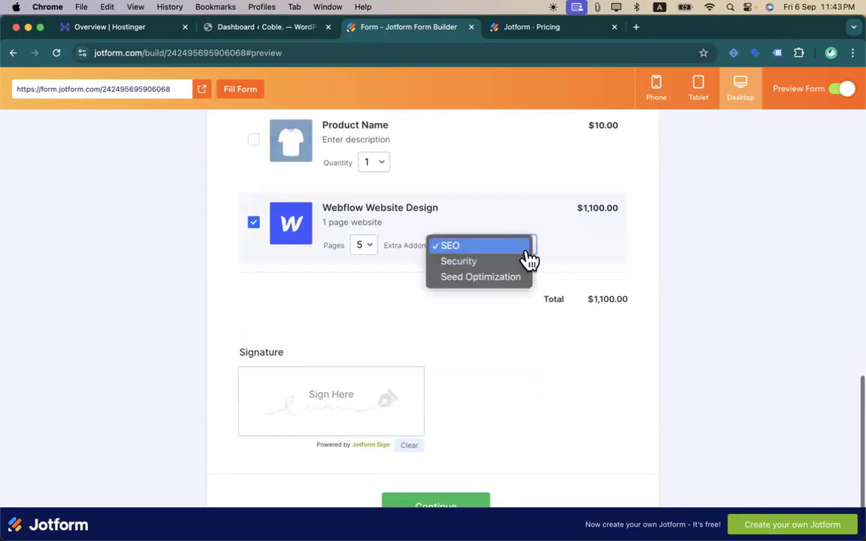
key("Escape")
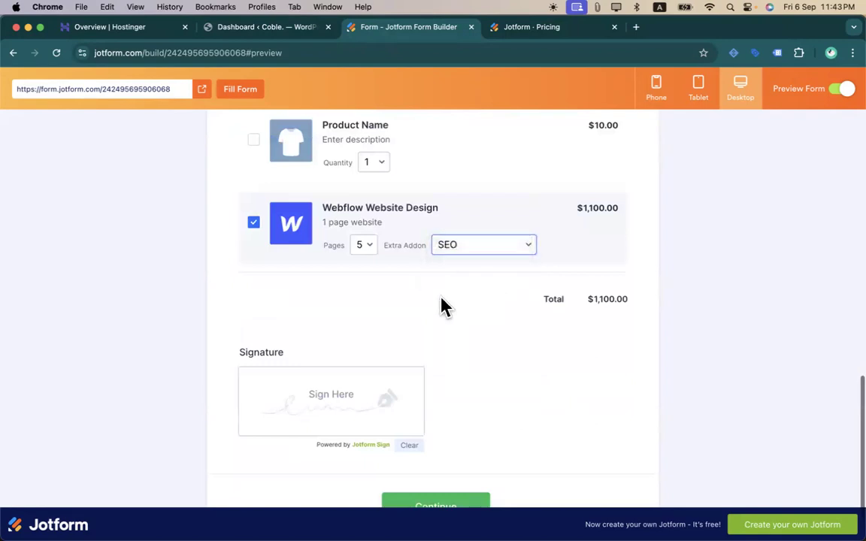
scroll(441, 298, "up", 3)
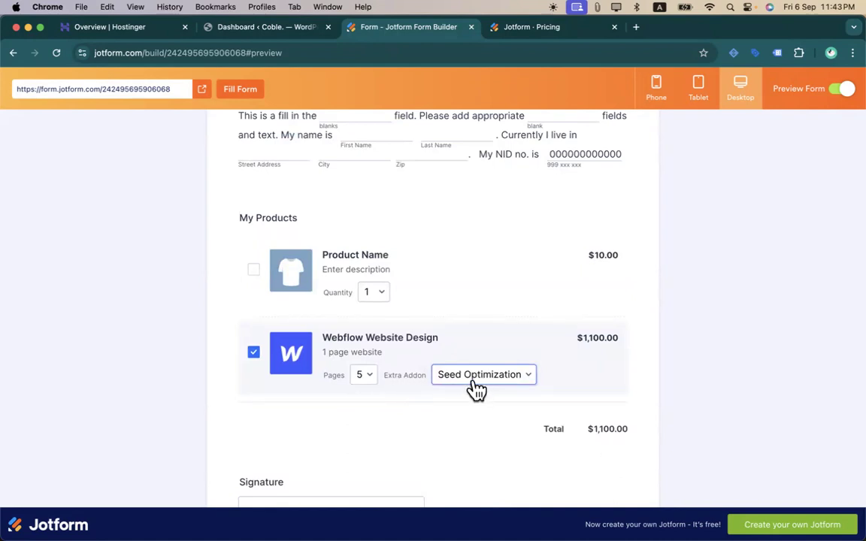
- Back in the builder, turn on sub products for the addon options, then return to the option list
left_click(843, 90)
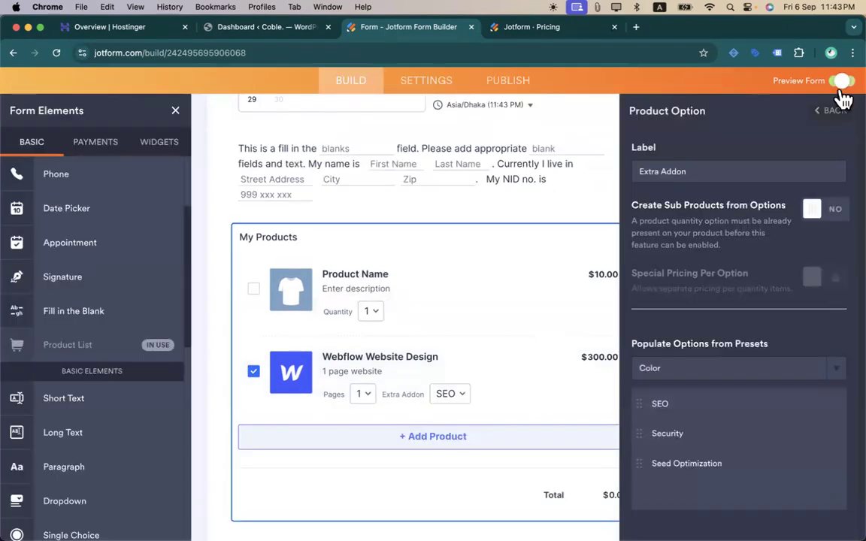
left_click(813, 210)
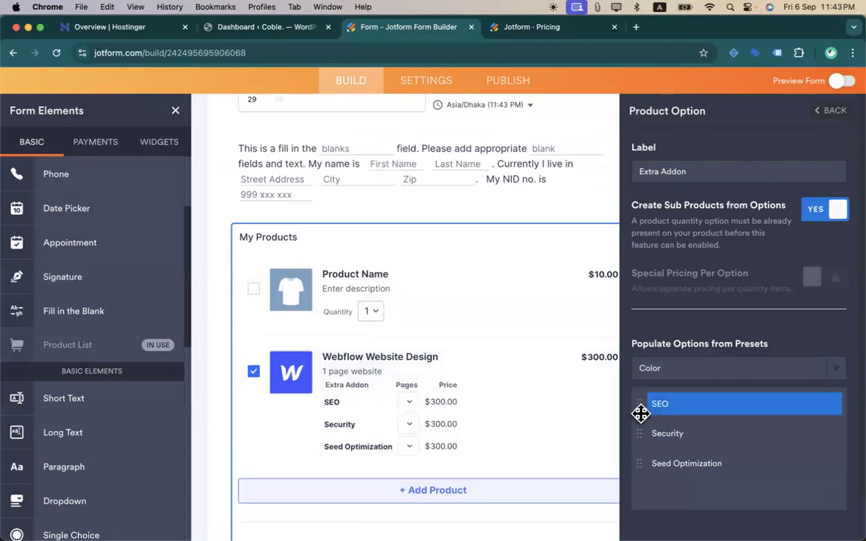
scroll(640, 412, "down", 2)
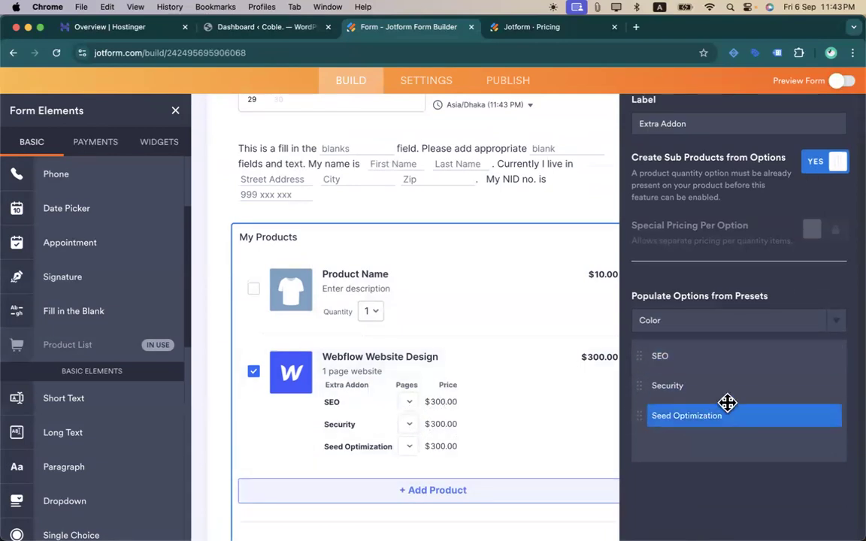
scroll(727, 402, "up", 2)
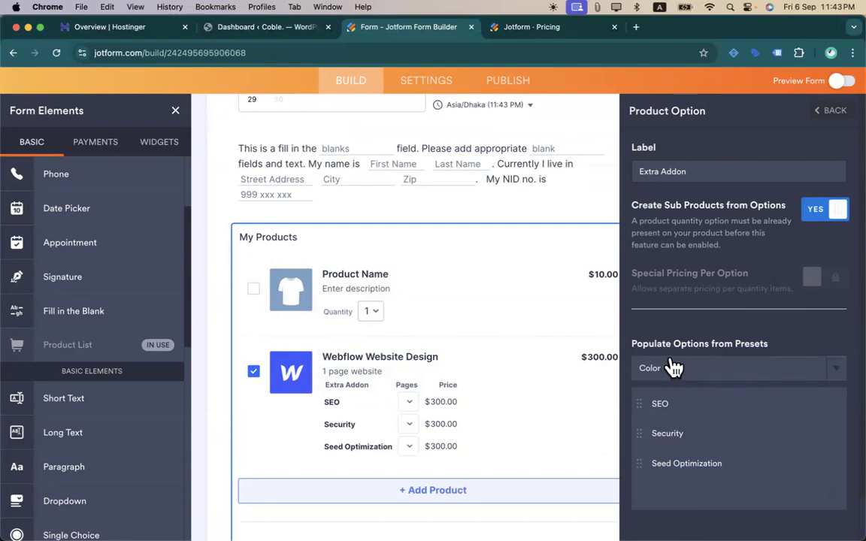
scroll(680, 349, "down", 2)
scroll(691, 332, "up", 2)
left_click(833, 112)
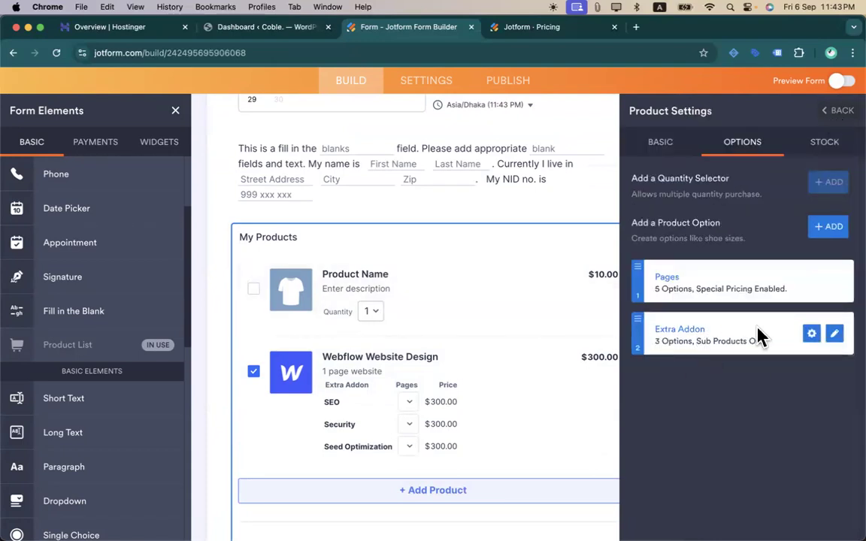
- Turn sub products off again in the Extra Addon settings and return to the option list
left_click(819, 337)
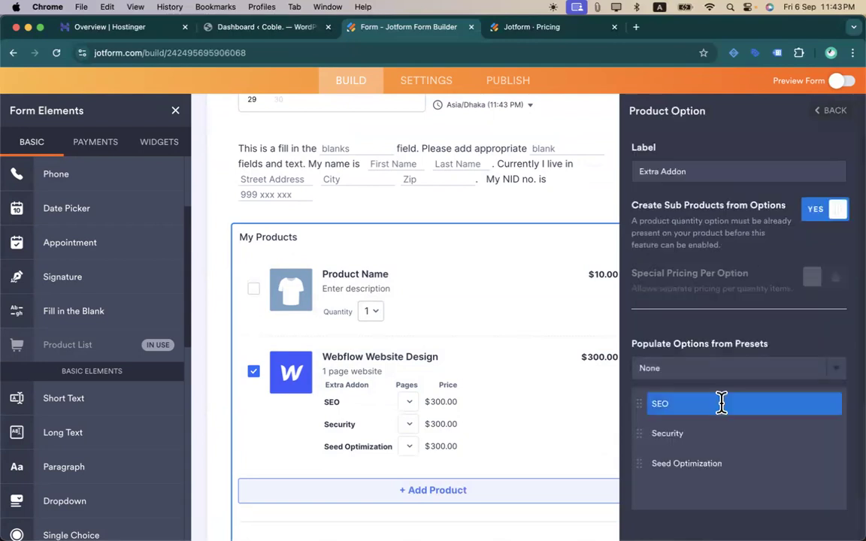
scroll(718, 391, "down", 2)
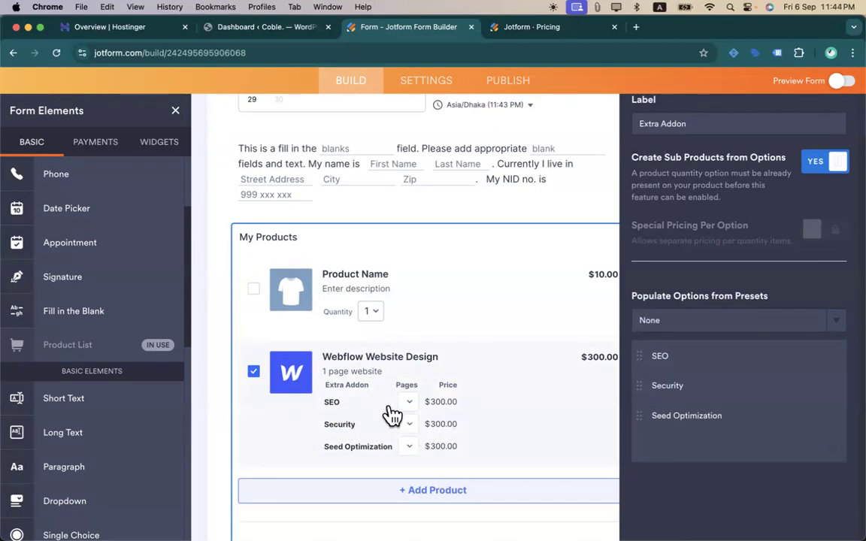
scroll(751, 188, "up", 2)
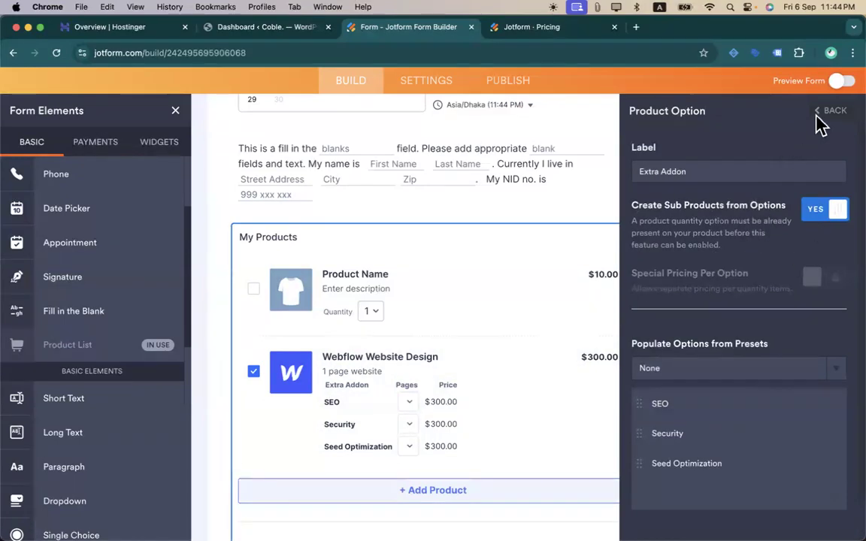
left_click(813, 213)
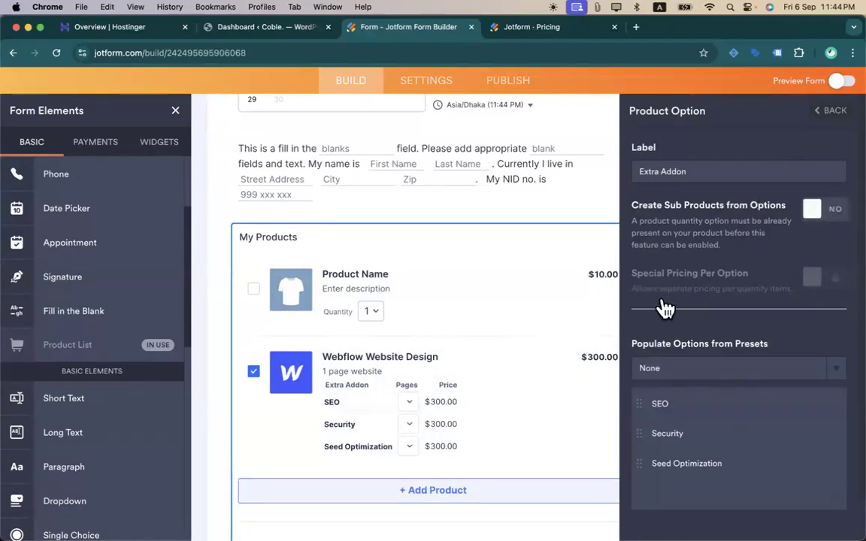
left_click(662, 431)
left_click(706, 464)
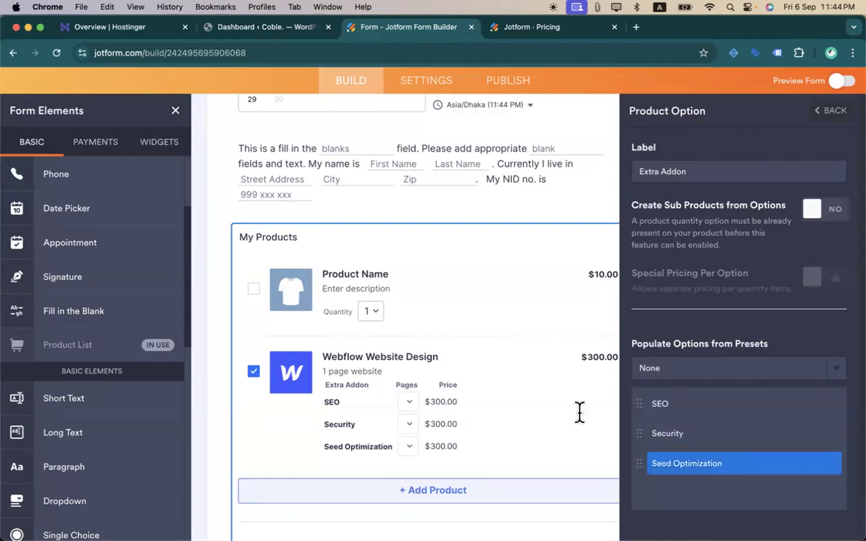
left_click(765, 196)
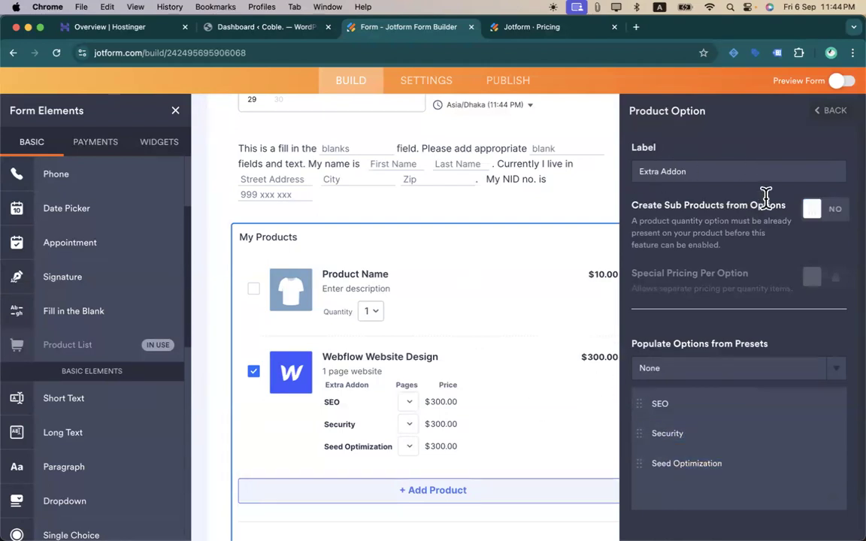
left_click(829, 120)
left_click(722, 284)
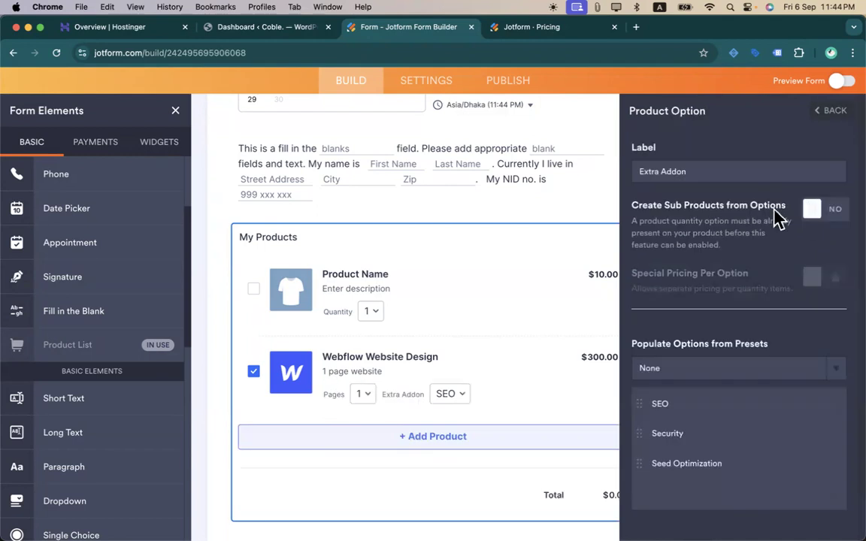
left_click(830, 121)
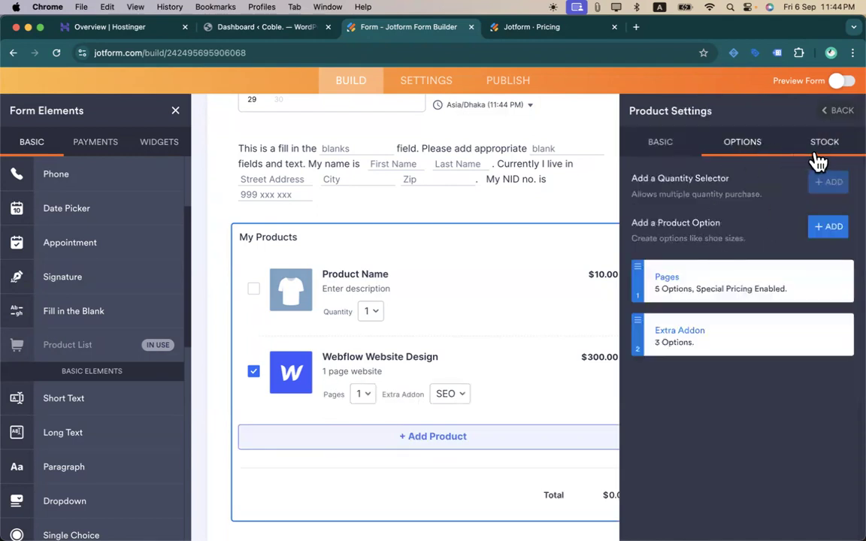
- Try stock control with SEO stock 3 and a low stock alert, then disable it again
left_click(819, 160)
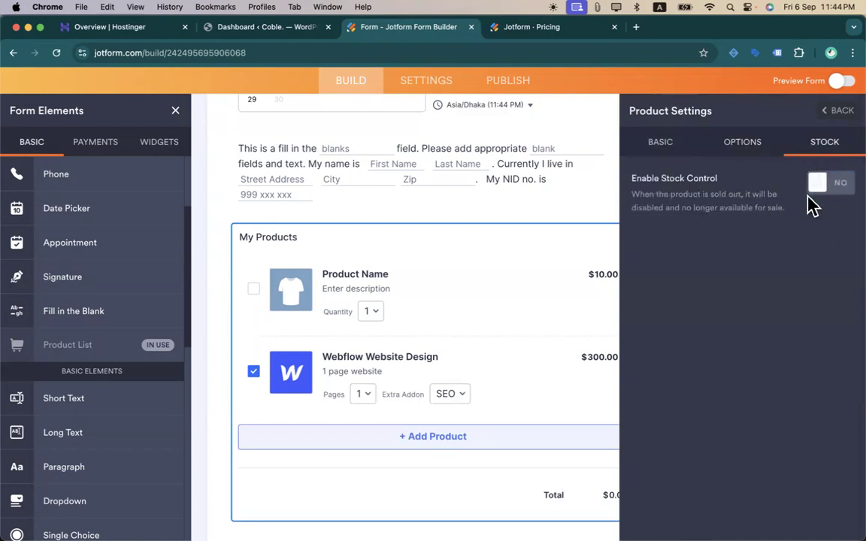
left_click(826, 193)
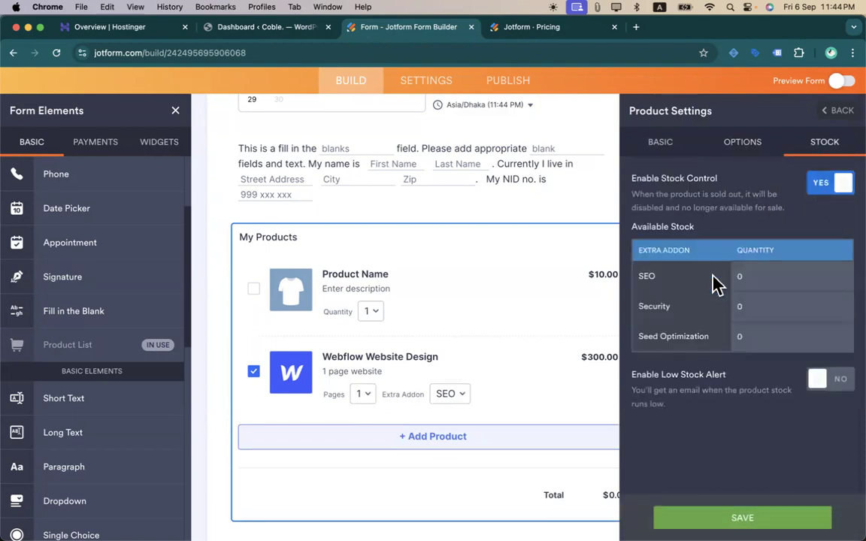
left_click(763, 279)
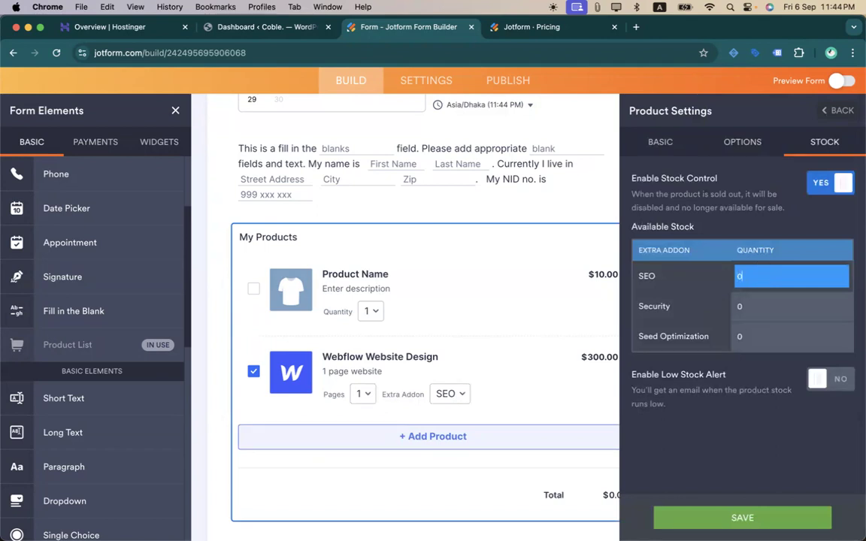
type("3")
left_click(770, 303)
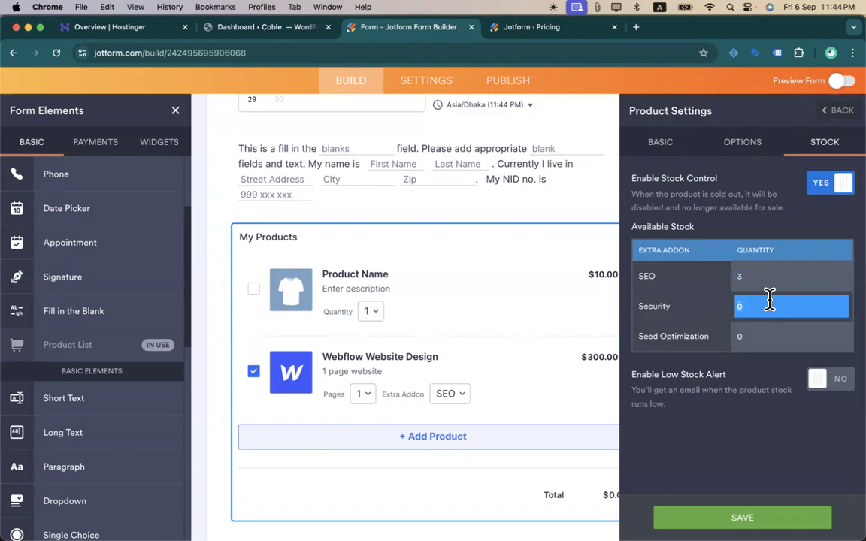
left_click(742, 276)
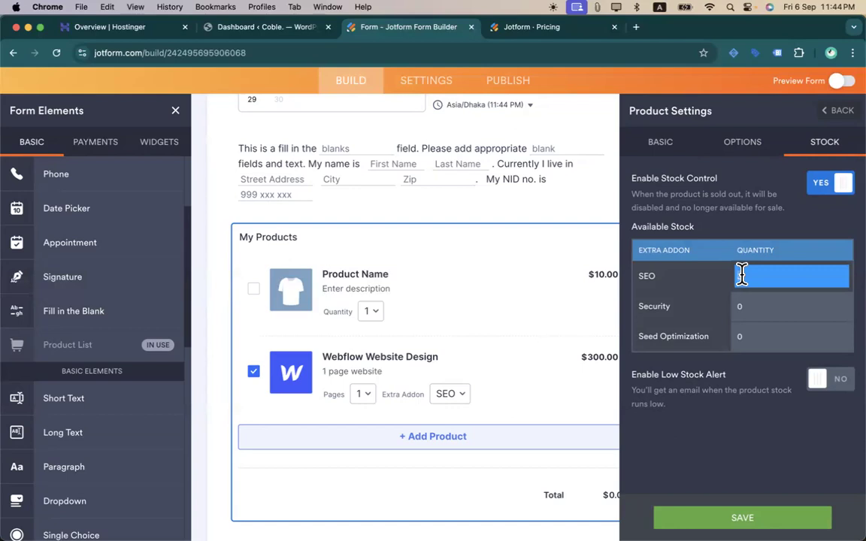
type("3")
left_click(849, 346)
left_click(842, 379)
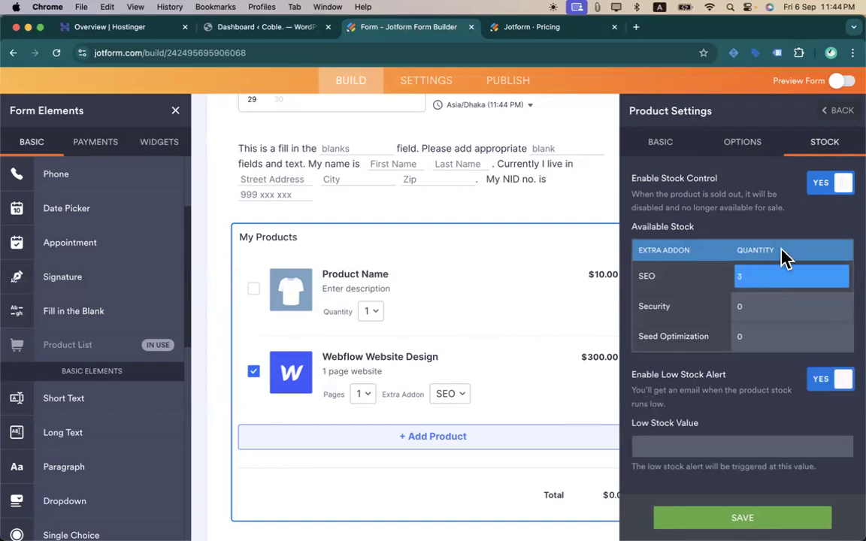
left_click(824, 191)
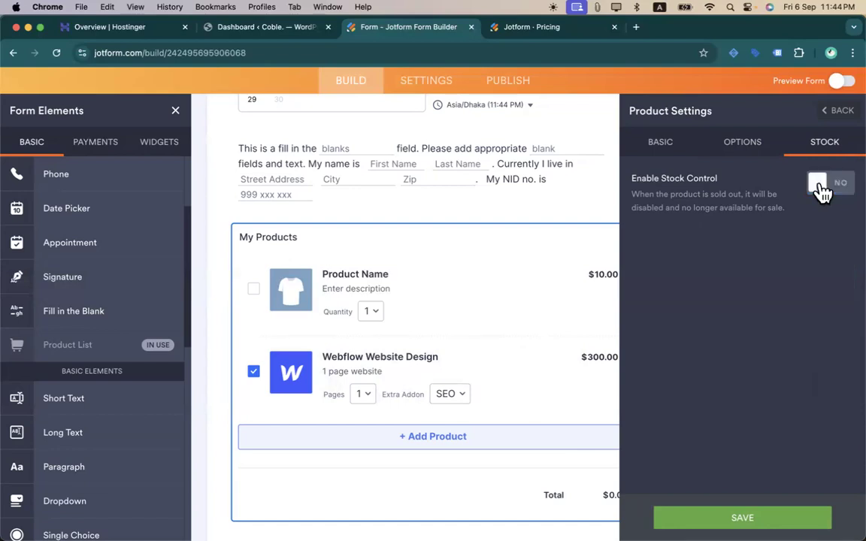
- Review the product's details and options, then return to the product list
left_click(678, 161)
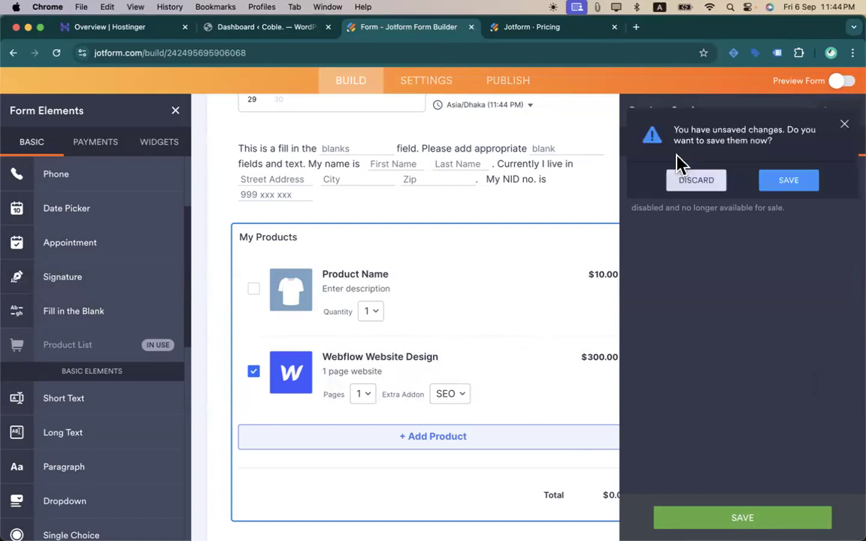
left_click(841, 127)
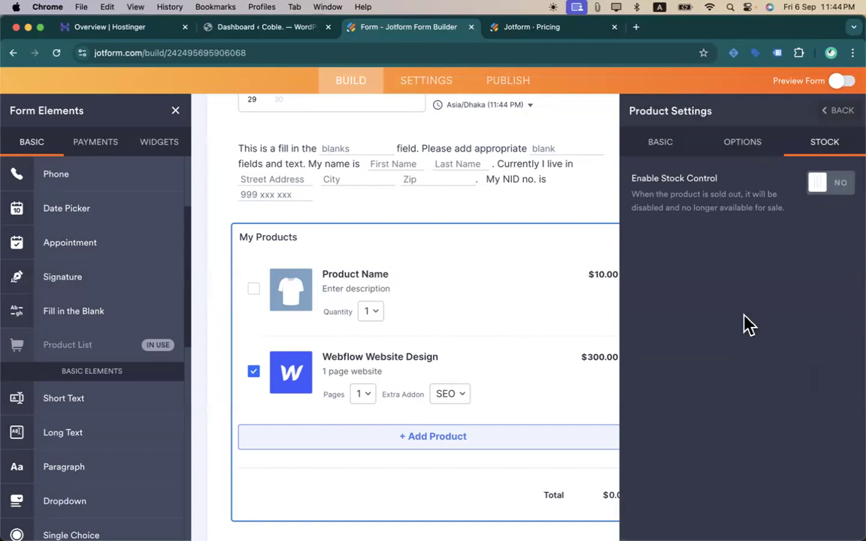
left_click(744, 155)
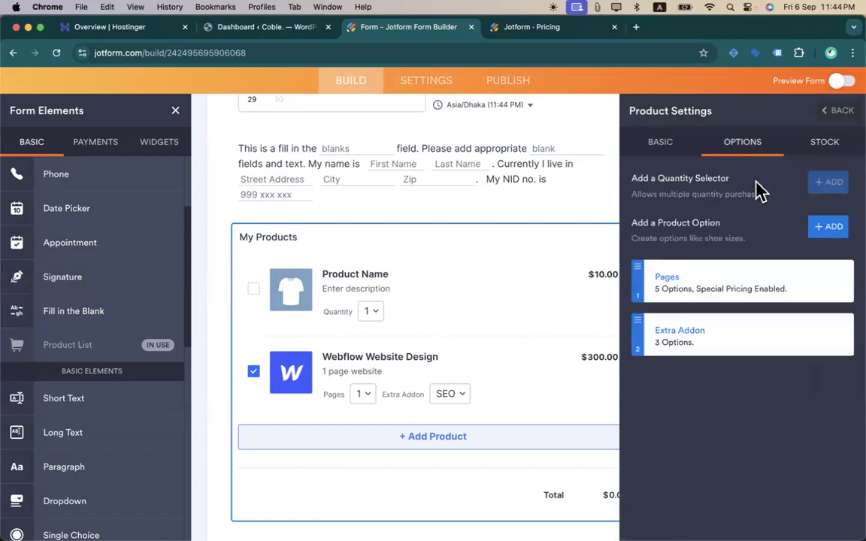
left_click(681, 153)
scroll(696, 332, "down", 5)
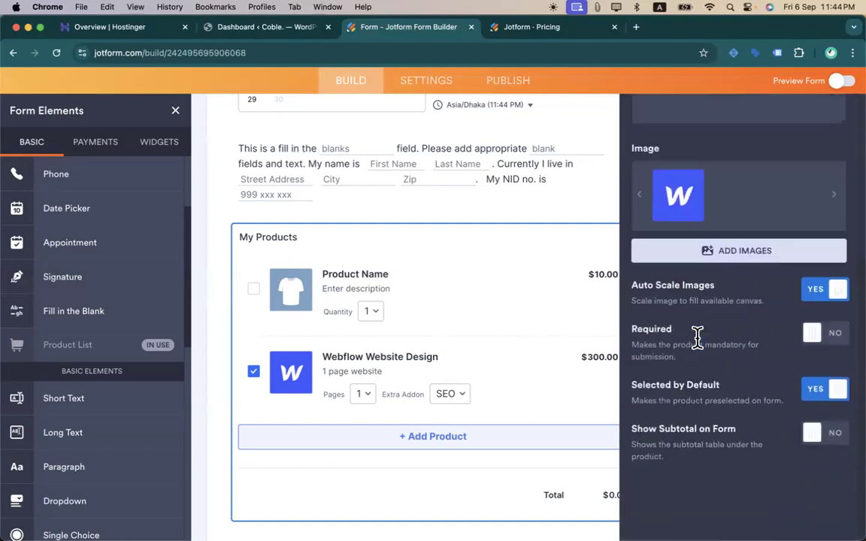
scroll(725, 225, "up", 5)
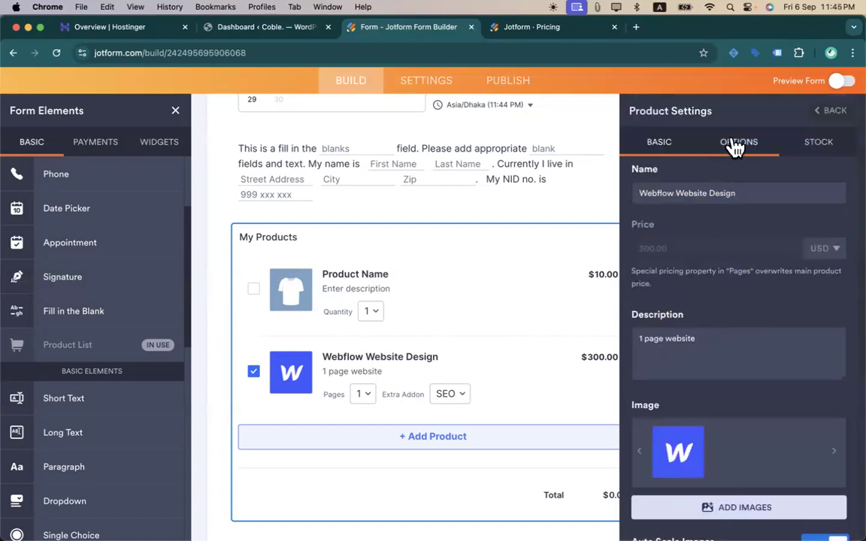
left_click(736, 143)
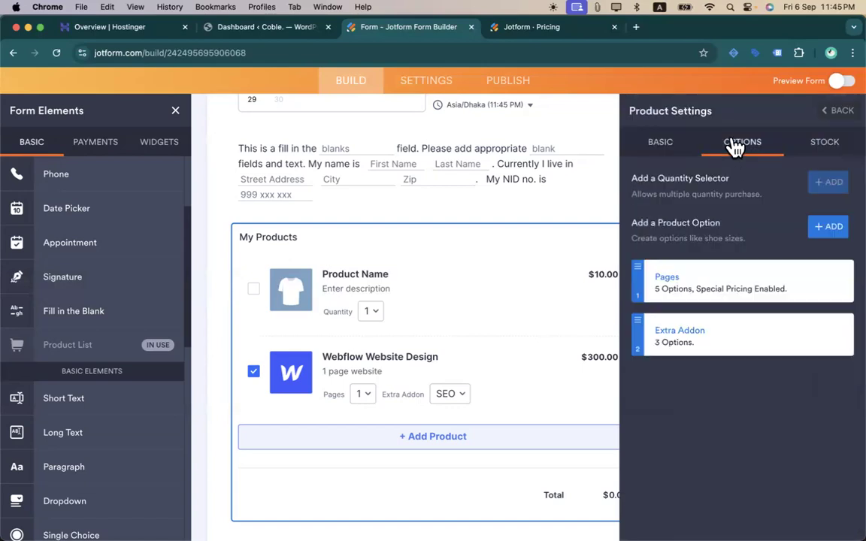
left_click(838, 112)
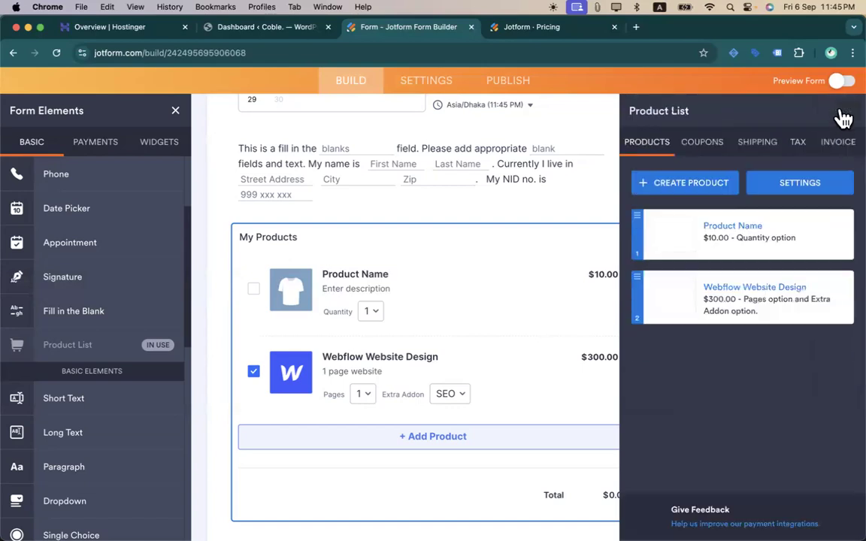
- Create a new coupon with code cmbd270 and no usage limit
left_click(715, 147)
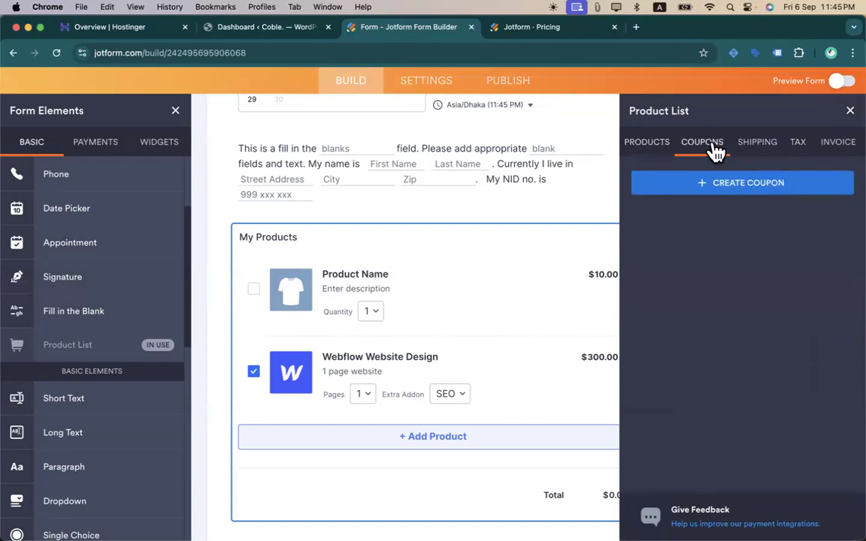
left_click(733, 188)
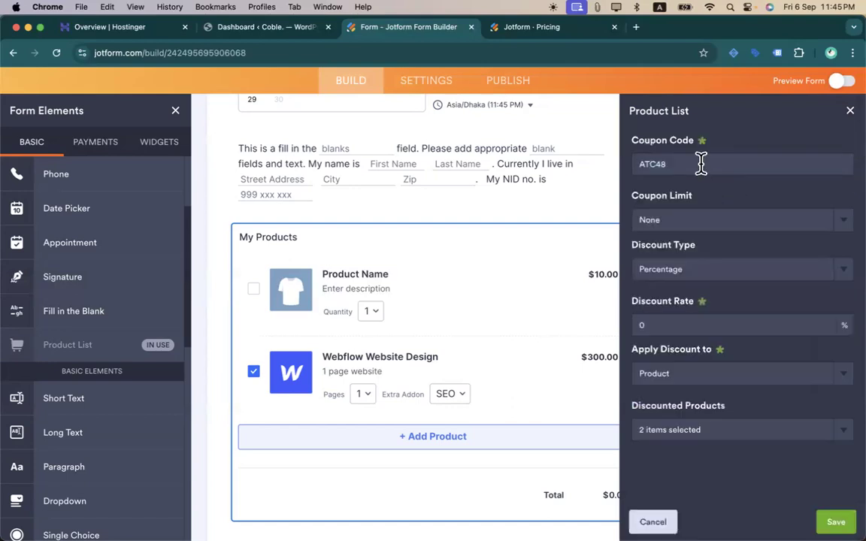
double_click(700, 164)
type("cmbd270")
left_click(835, 222)
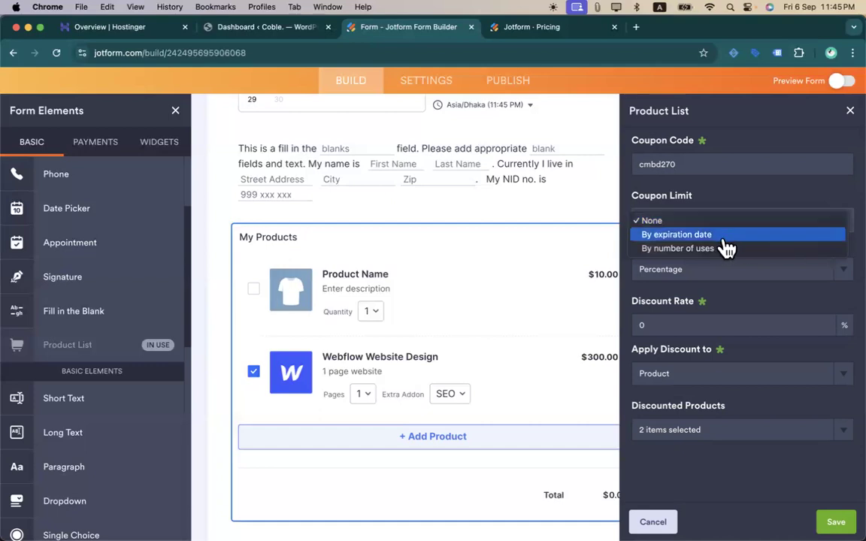
left_click(726, 194)
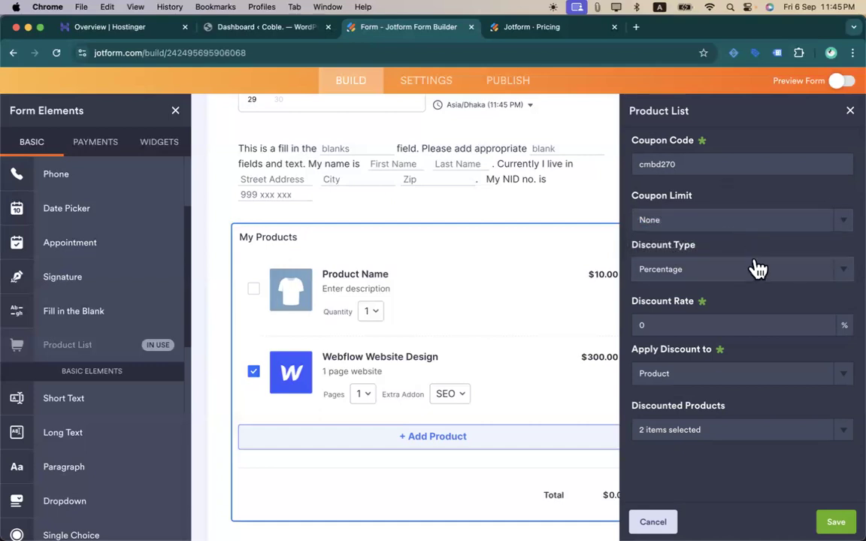
- Set a 10% discount rate for Webflow Website Design only, excluding Product Name, and save
left_click(672, 323)
key("BackSpace")
type("10")
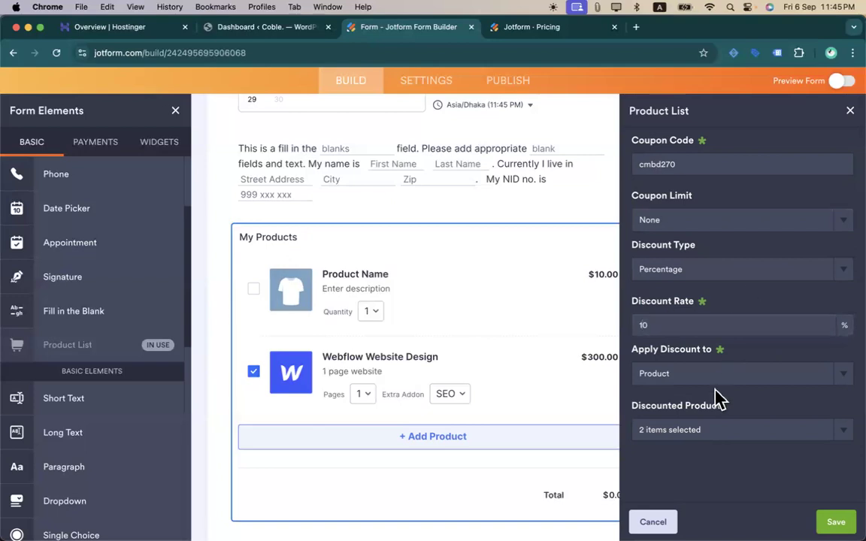
left_click(742, 436)
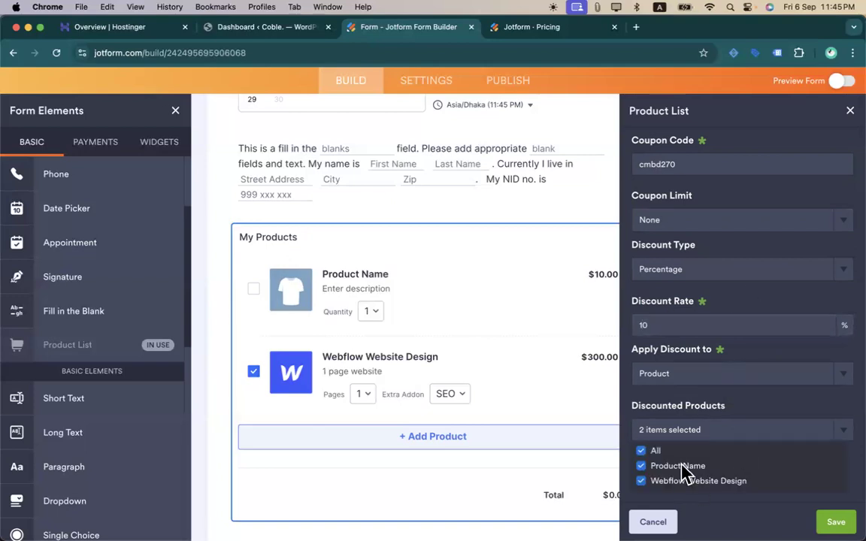
left_click(643, 466)
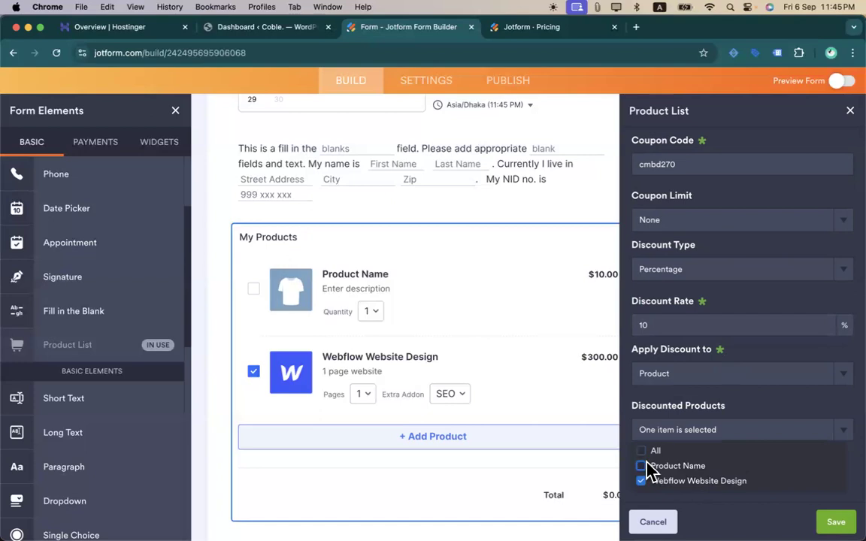
left_click(752, 411)
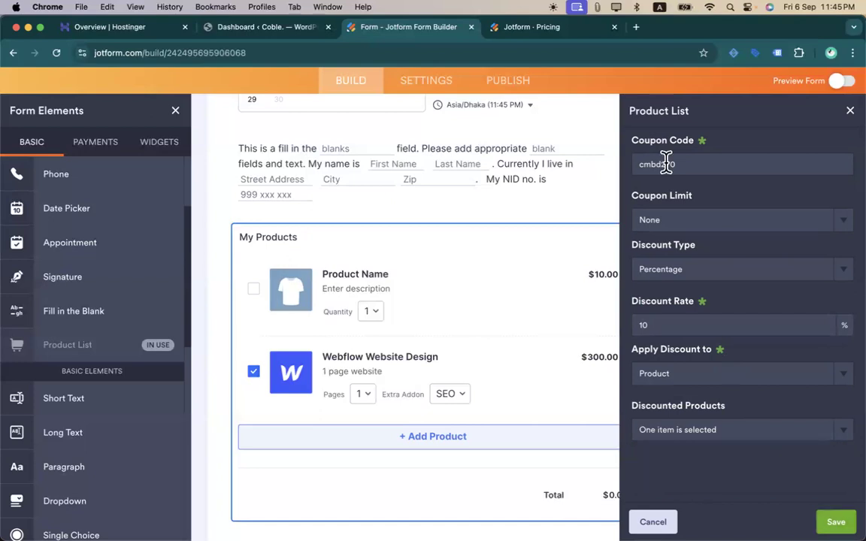
left_click(836, 522)
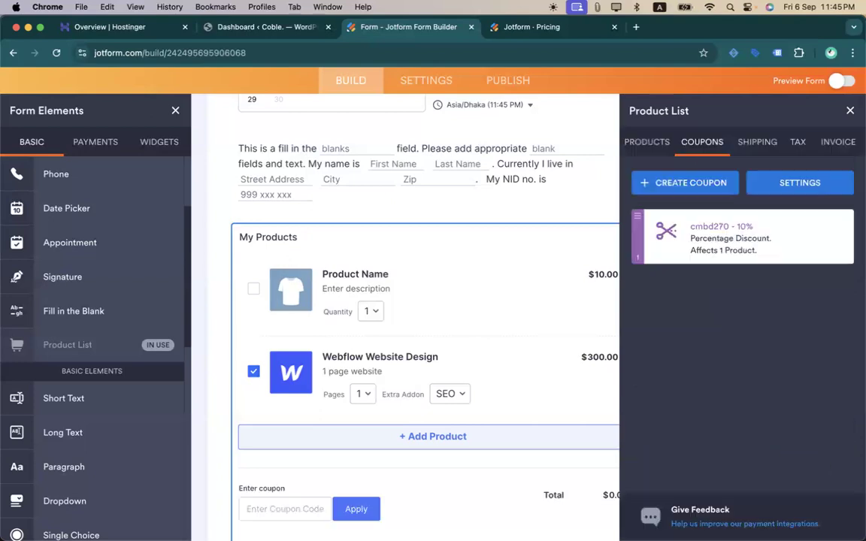
- Try the shipping, tax and invoice settings, leaving shipping charges and invoices off
left_click(761, 150)
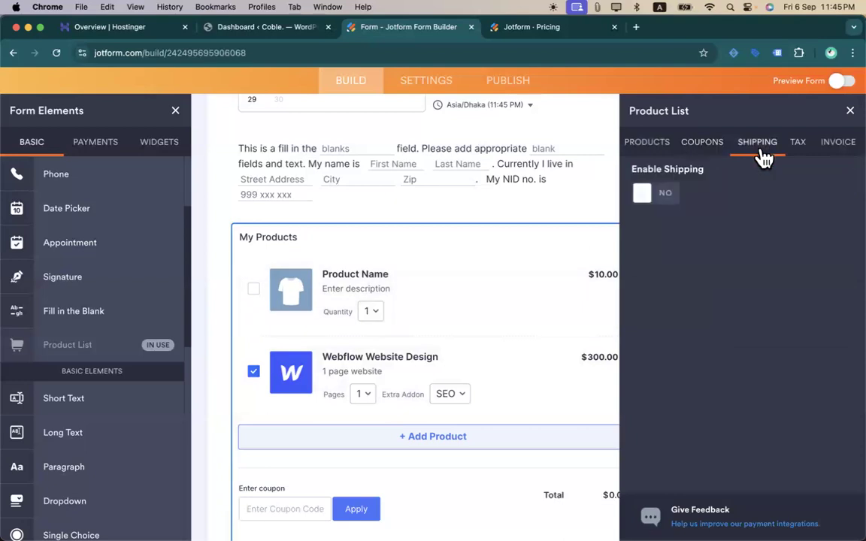
left_click(653, 196)
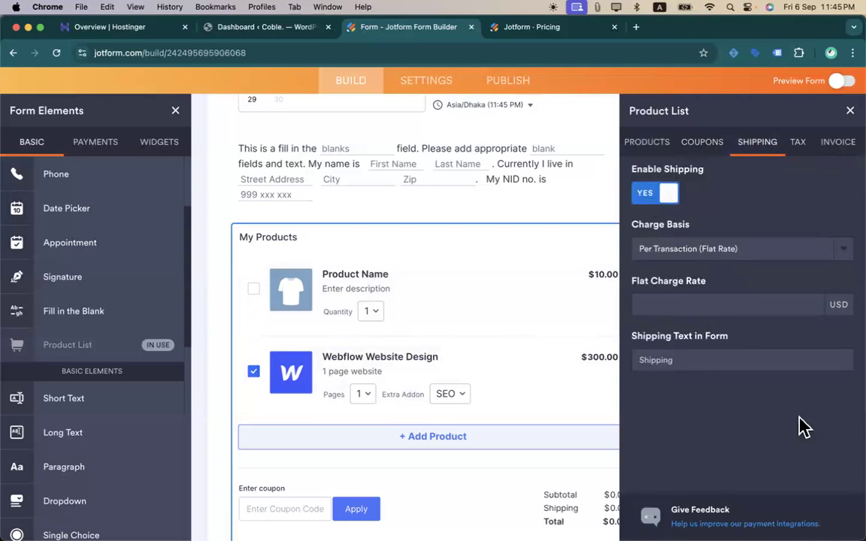
left_click(746, 256)
left_click(666, 190)
left_click(665, 193)
left_click(798, 154)
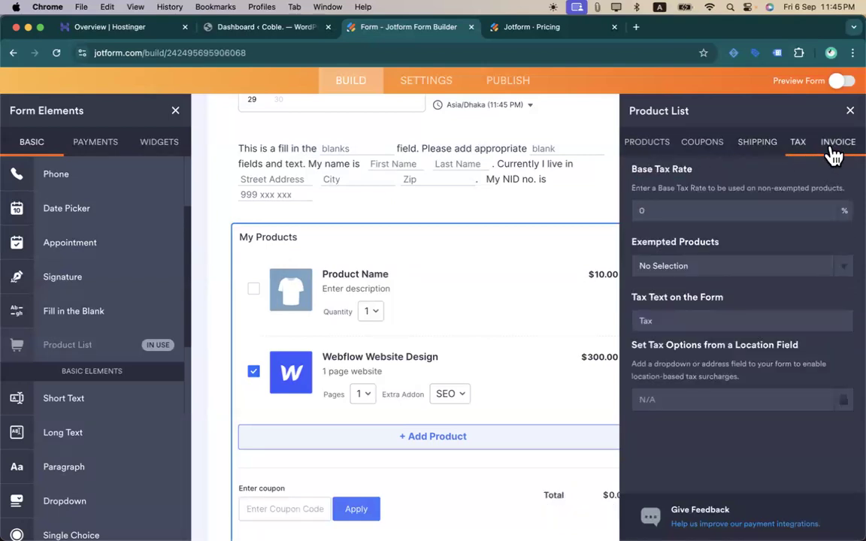
left_click(835, 152)
left_click(831, 188)
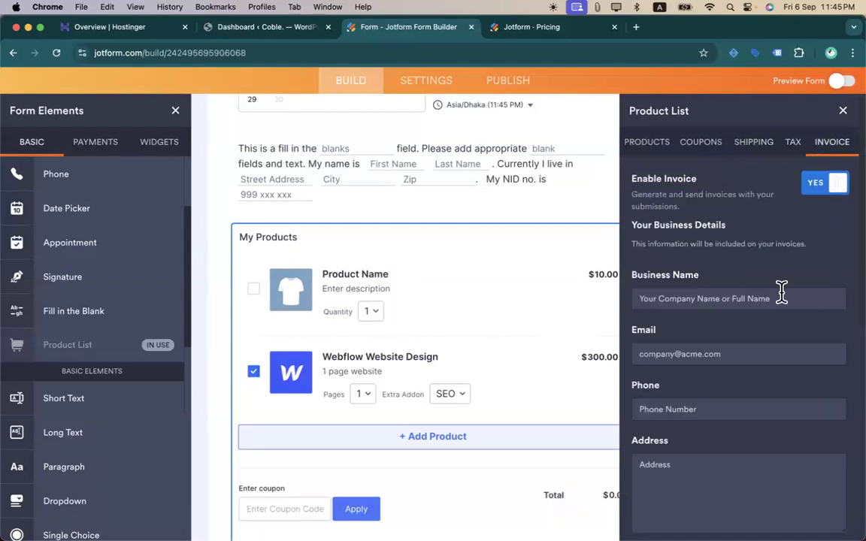
scroll(782, 297, "down", 5)
scroll(786, 304, "up", 5)
left_click(821, 184)
left_click(661, 154)
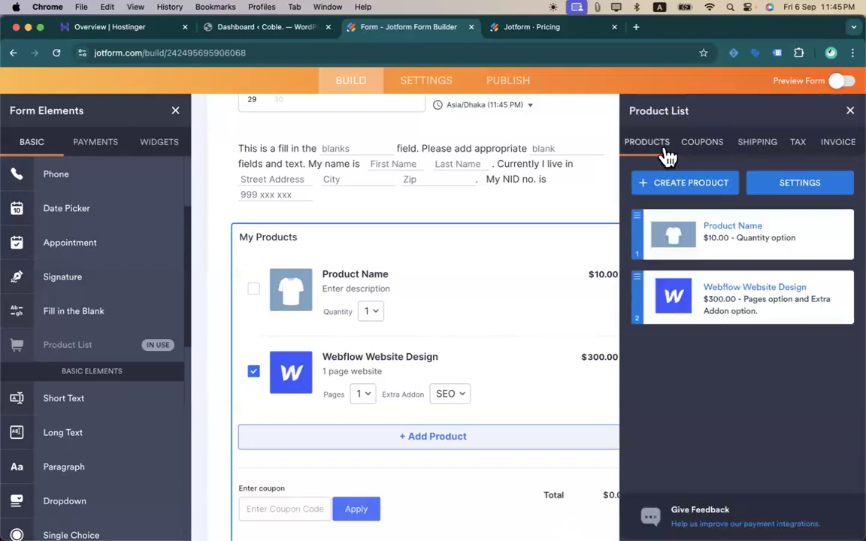
- Enable invoices for the product list and attach them to Notification 1 emails
left_click(837, 151)
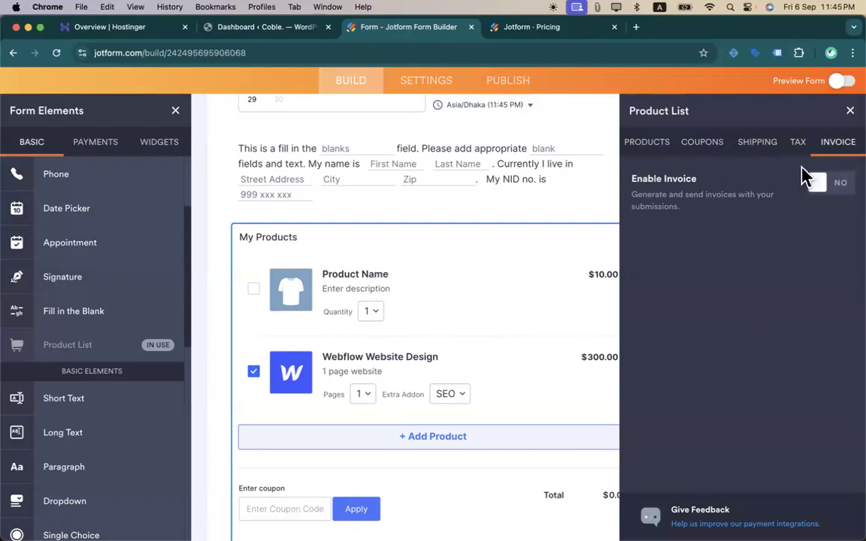
left_click(817, 185)
scroll(763, 348, "down", 5)
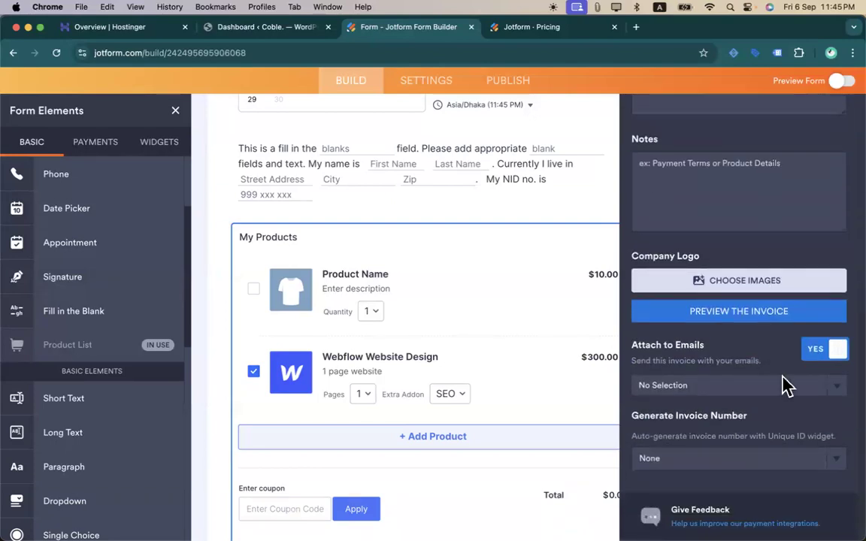
left_click(714, 387)
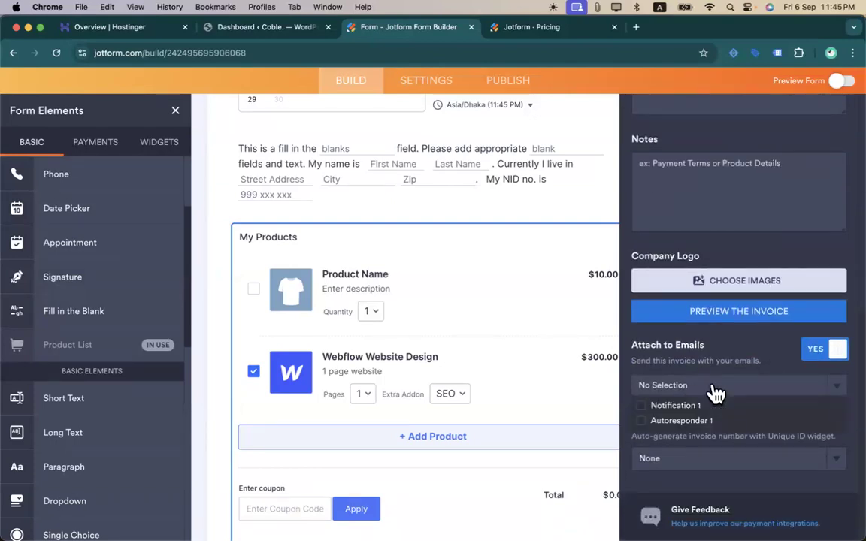
left_click(648, 406)
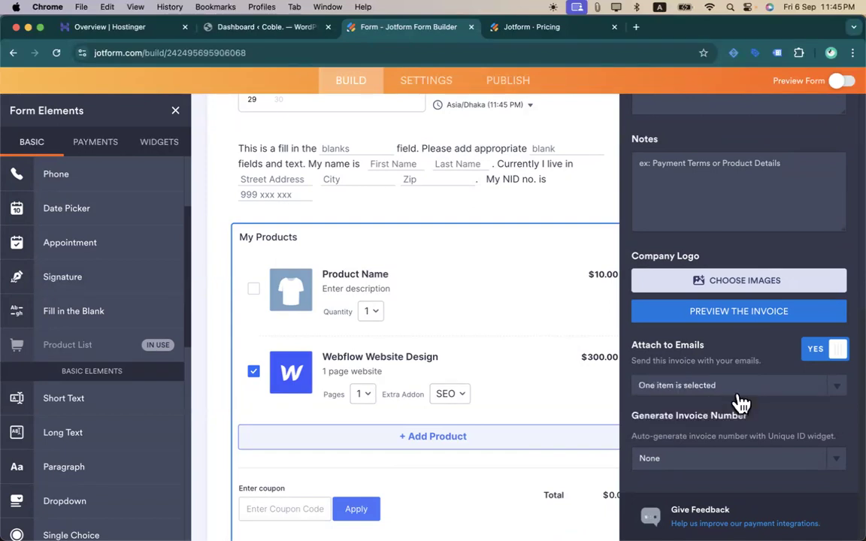
- Add a unique ID field and number invoices with the new Invoice ID field
left_click(713, 463)
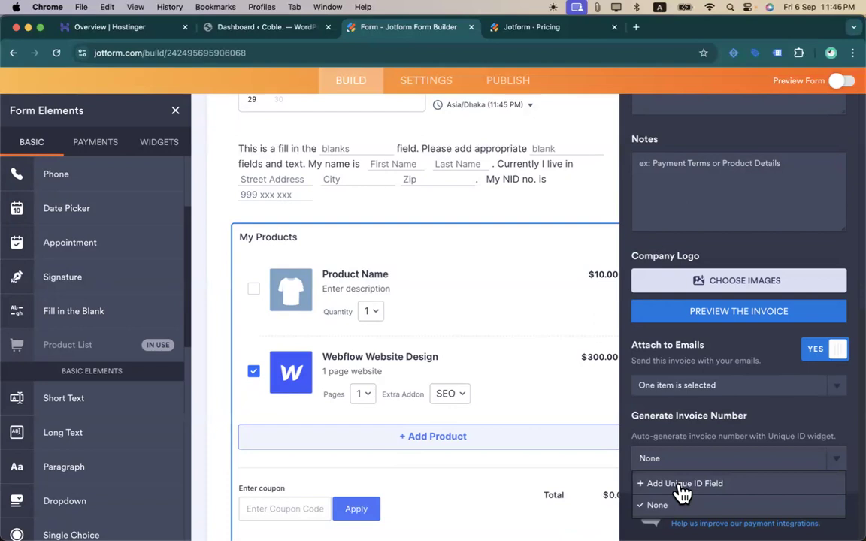
left_click(680, 485)
left_click(710, 460)
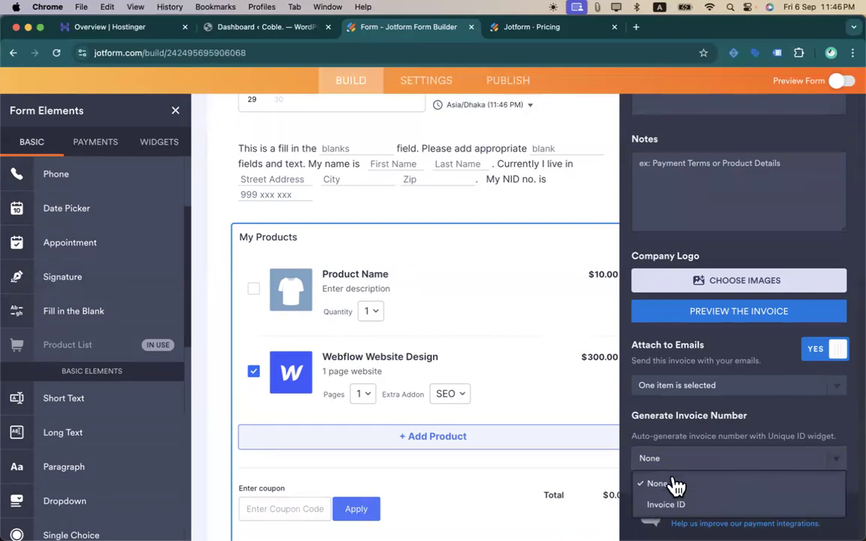
left_click(676, 505)
scroll(748, 421, "up", 2)
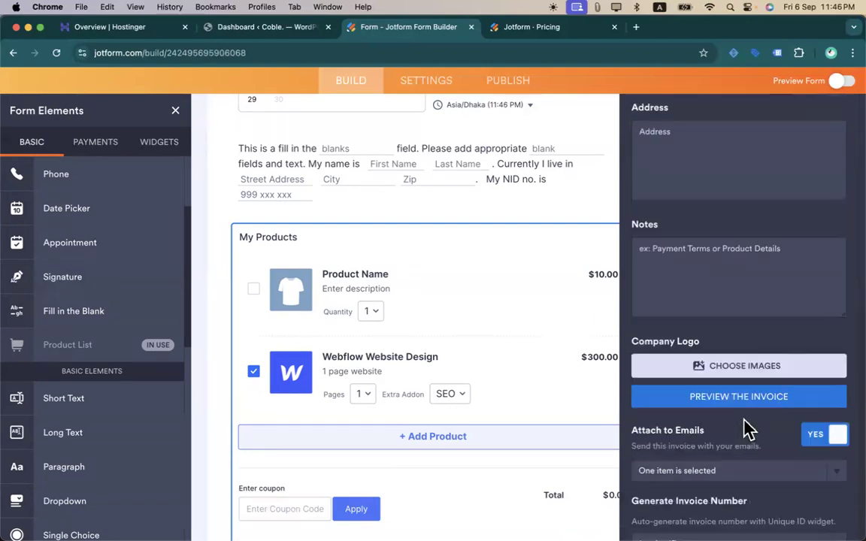
scroll(744, 419, "up", 8)
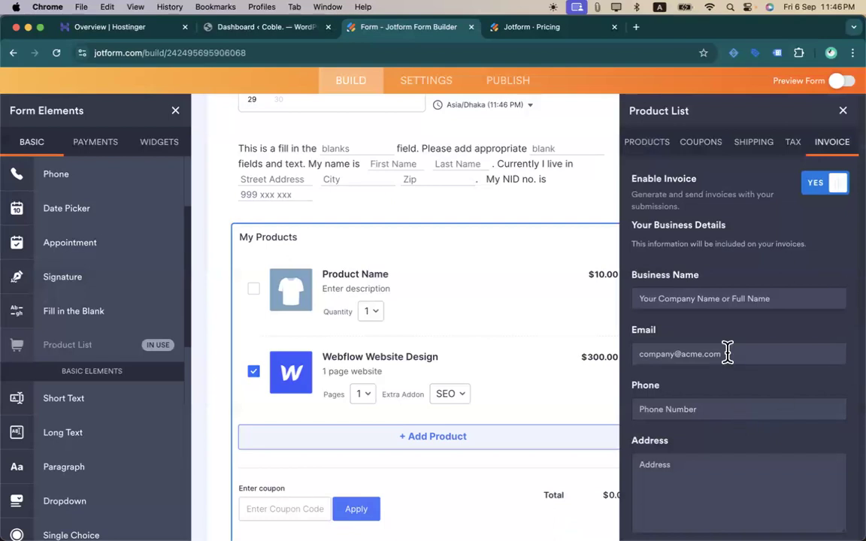
scroll(727, 323, "down", 6)
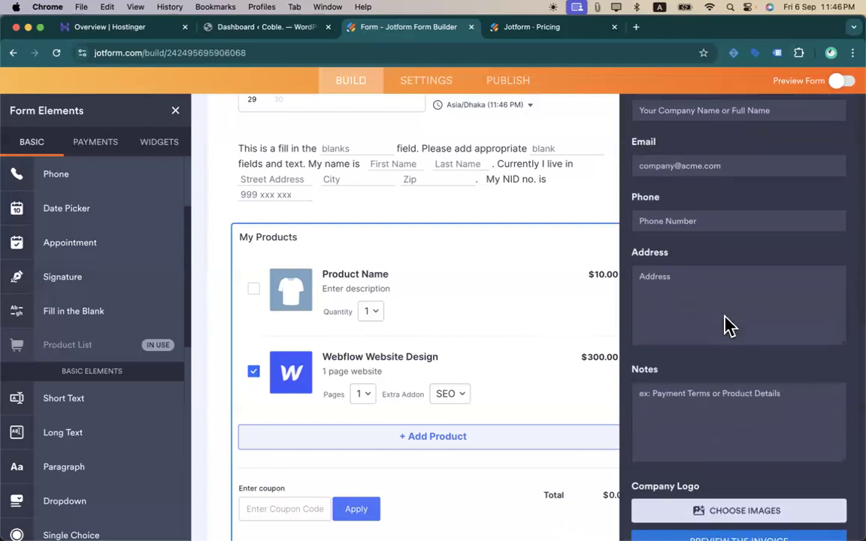
scroll(726, 315, "up", 3)
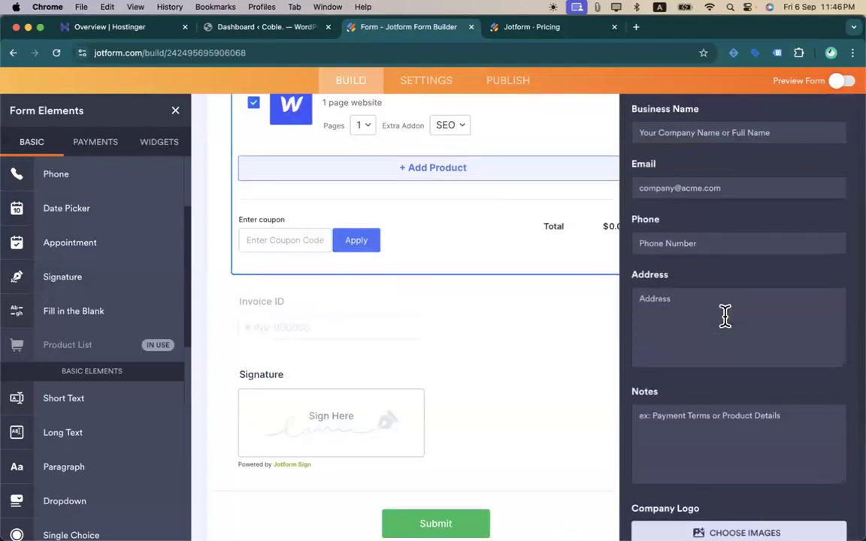
scroll(542, 302, "up", 5)
scroll(417, 342, "up", 2)
scroll(647, 332, "up", 3)
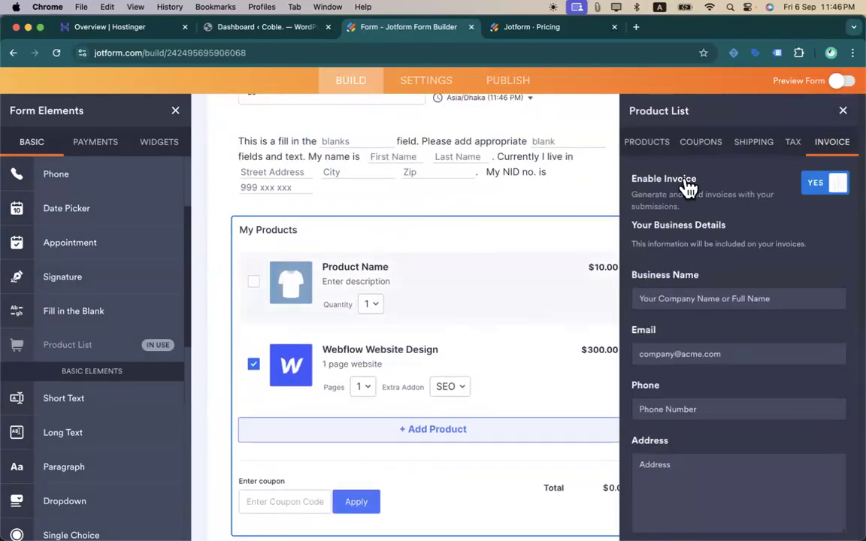
- Delete the $10.00 Product Name placeholder from My Products and close the Product List panel
left_click(671, 150)
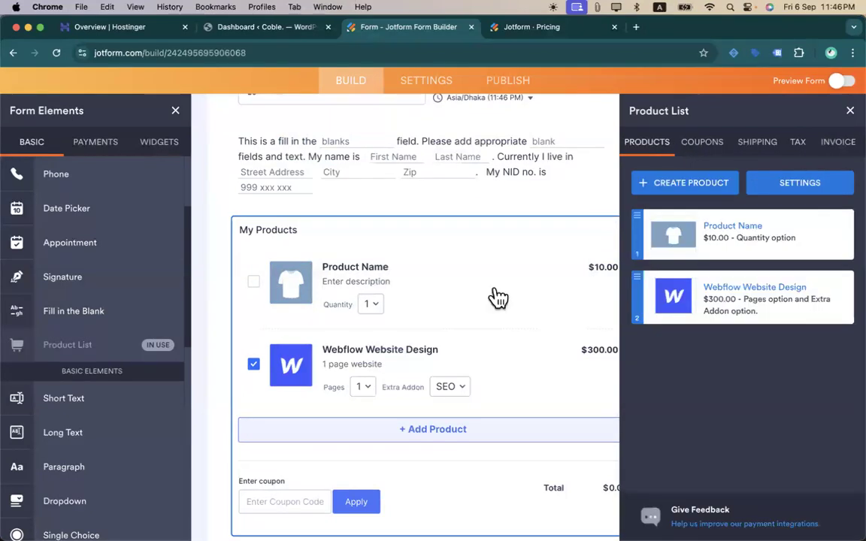
scroll(496, 293, "down", 5)
scroll(496, 293, "up", 5)
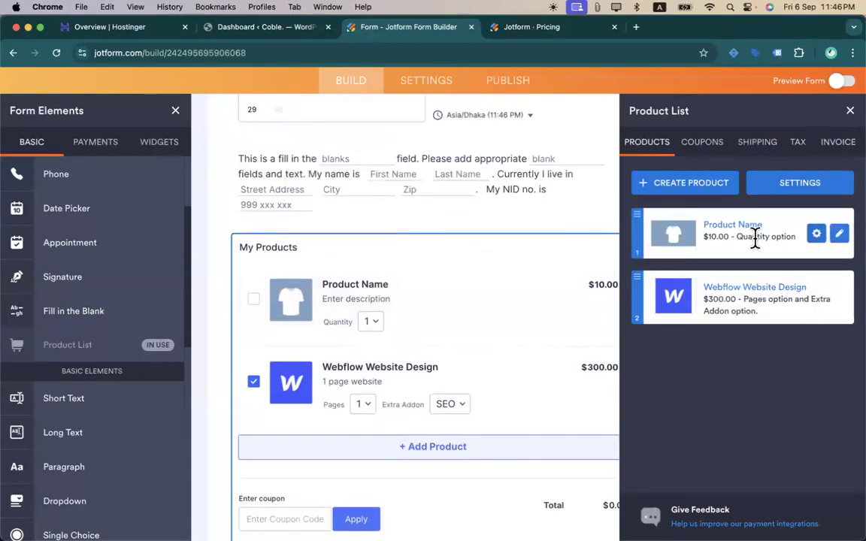
left_click(816, 236)
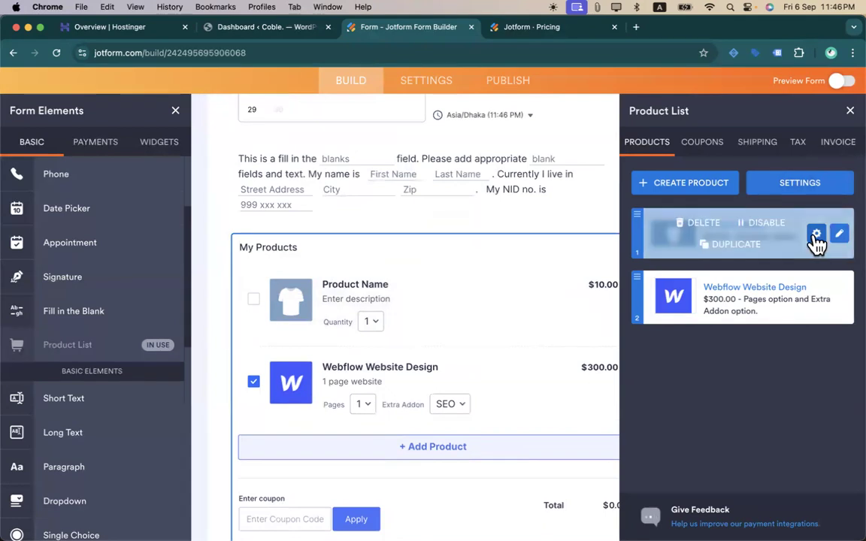
left_click(695, 226)
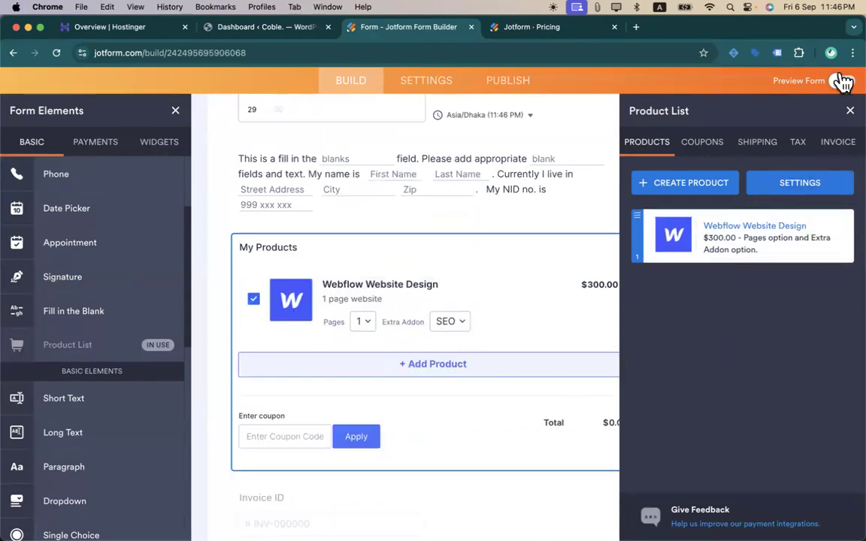
left_click(848, 112)
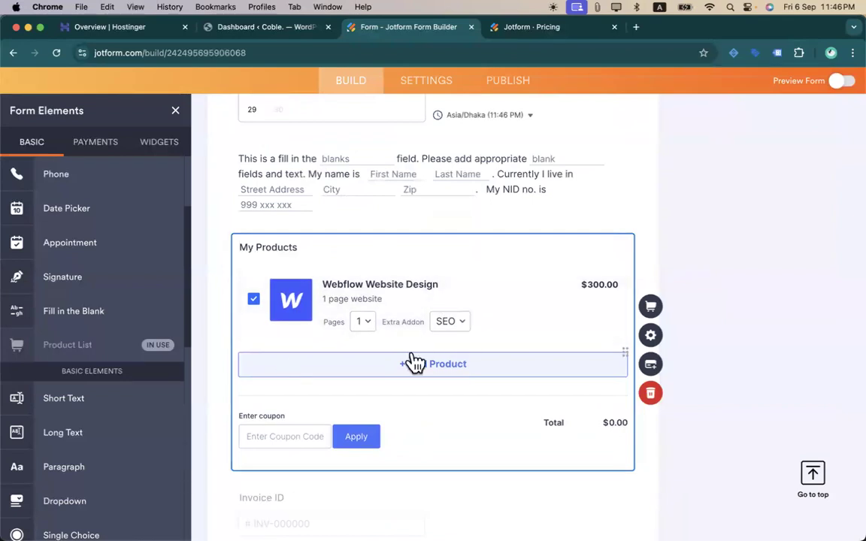
scroll(511, 331, "up", 5)
- In Preview Form, choose 3 pages and the Security extra add-on for Webflow Website Design
left_click(833, 86)
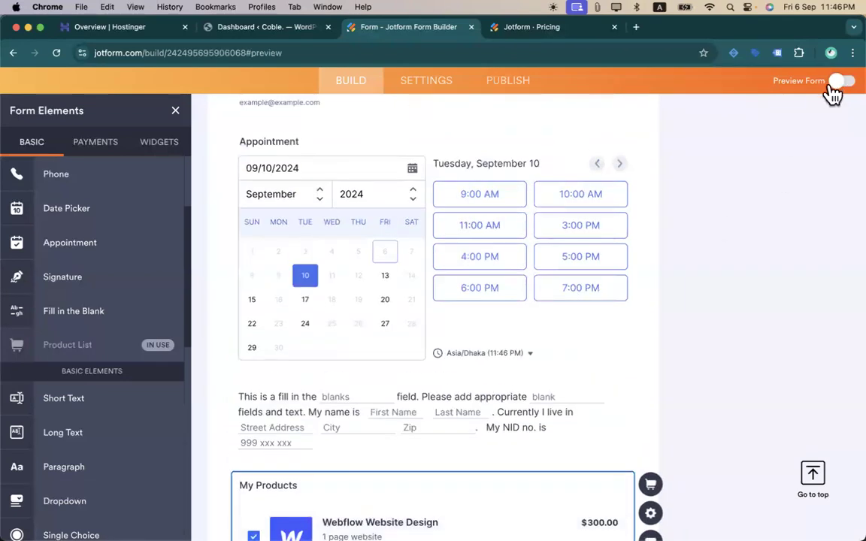
scroll(368, 259, "down", 10)
scroll(368, 261, "up", 3)
scroll(369, 263, "down", 5)
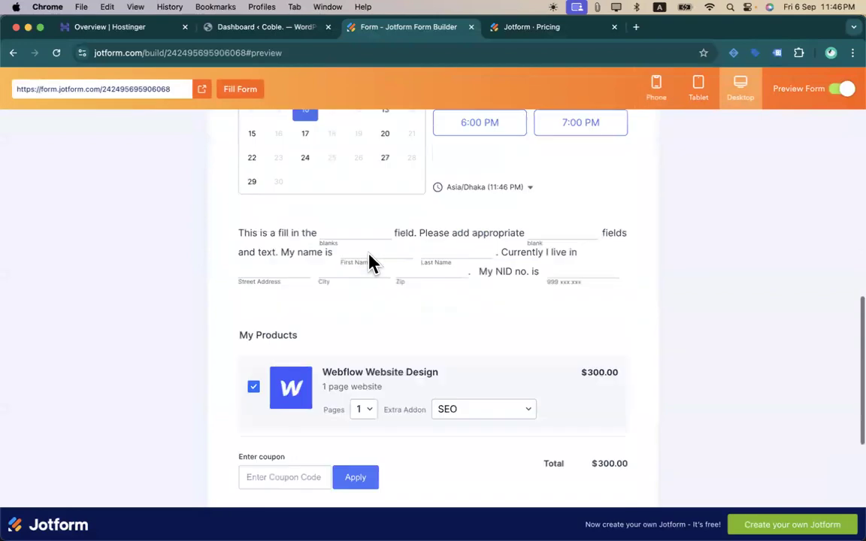
left_click(369, 263)
left_click(367, 301)
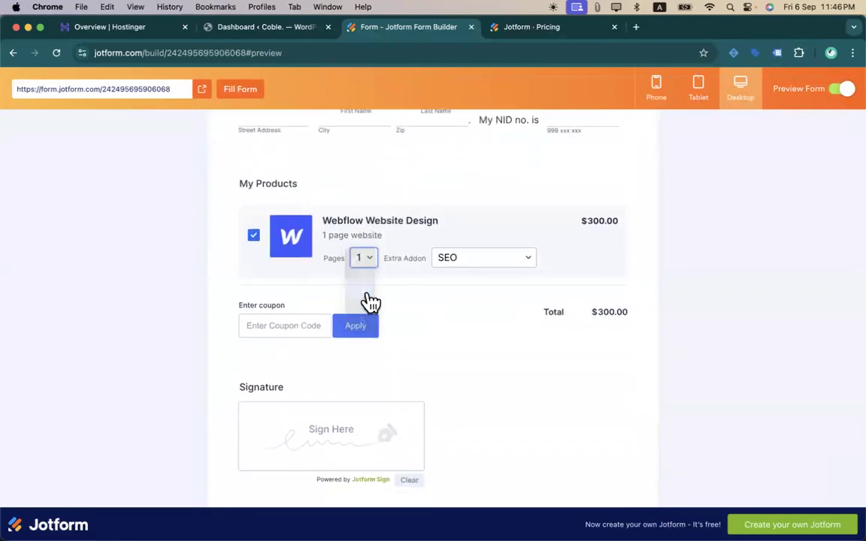
left_click(499, 266)
left_click(497, 276)
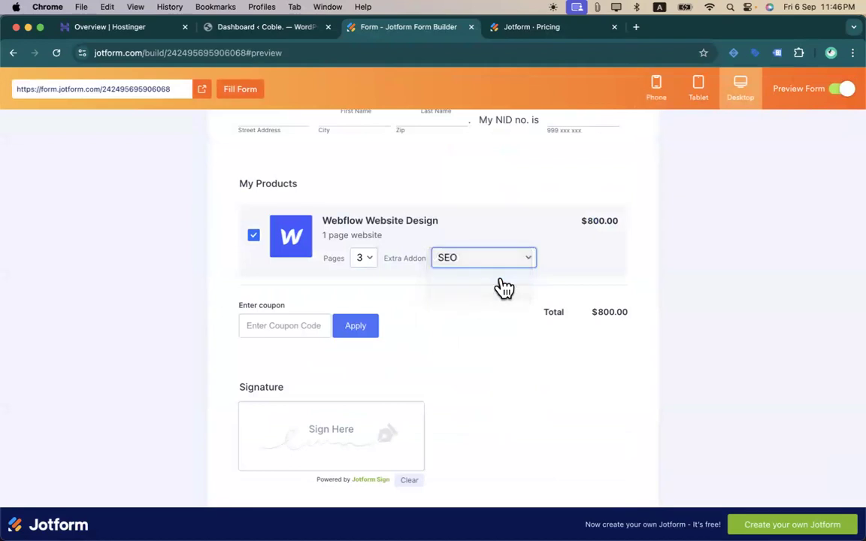
- Apply coupon cmbd270 to cut the total from $800.00 to $720.00, then sign the signature box
left_click(271, 327)
type("cmbd270")
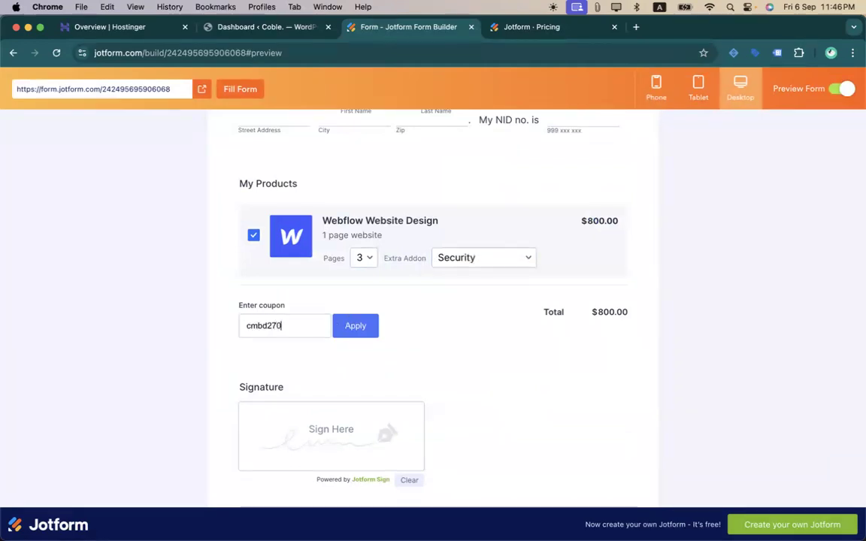
left_click(360, 331)
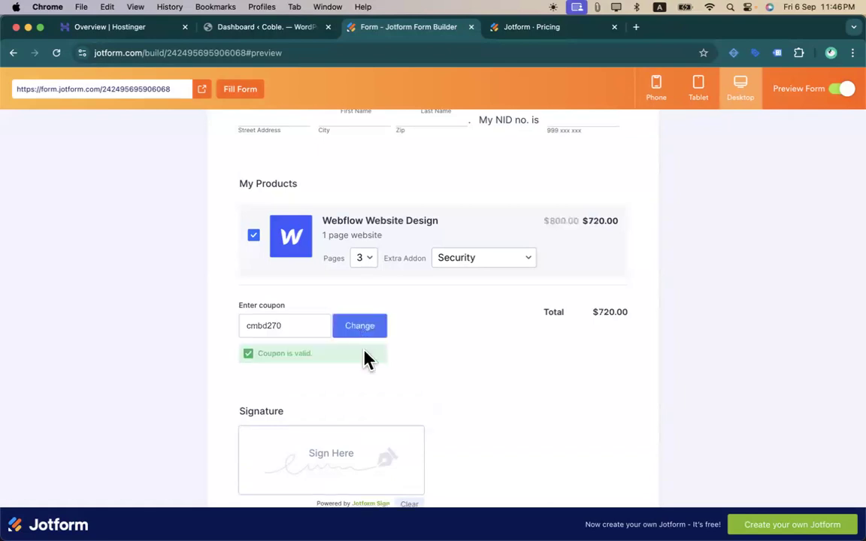
left_click_drag(599, 311, 625, 311)
scroll(586, 332, "down", 3)
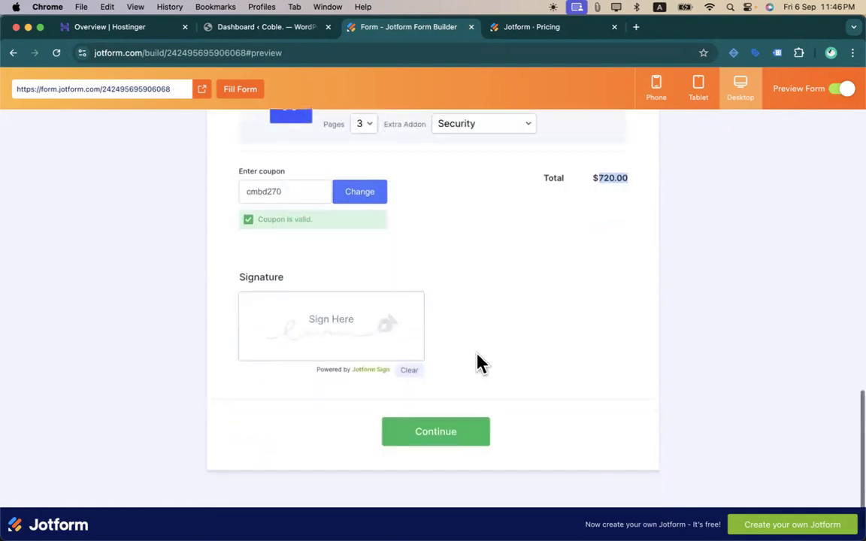
mouse_move(295, 318)
left_mouse_down()
mouse_move(356, 353)
mouse_move(313, 294)
mouse_move(306, 350)
mouse_move(358, 309)
left_mouse_up()
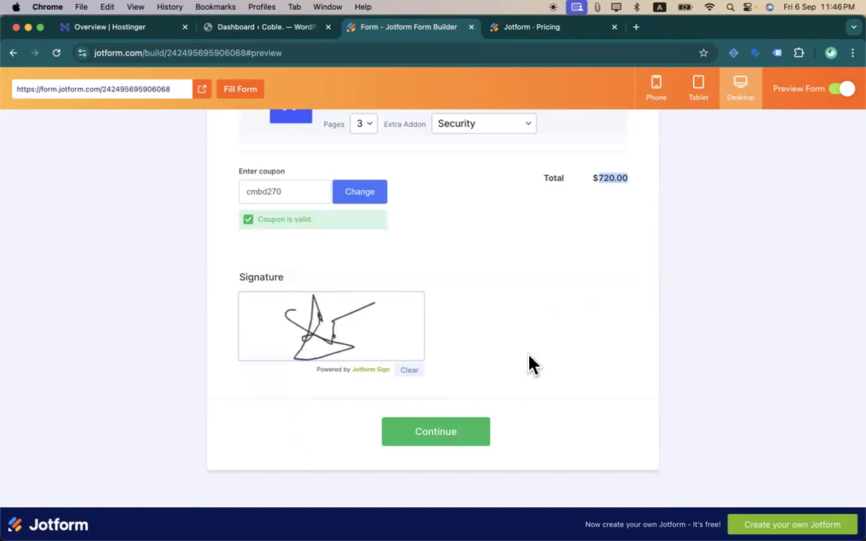
scroll(531, 361, "up", 15)
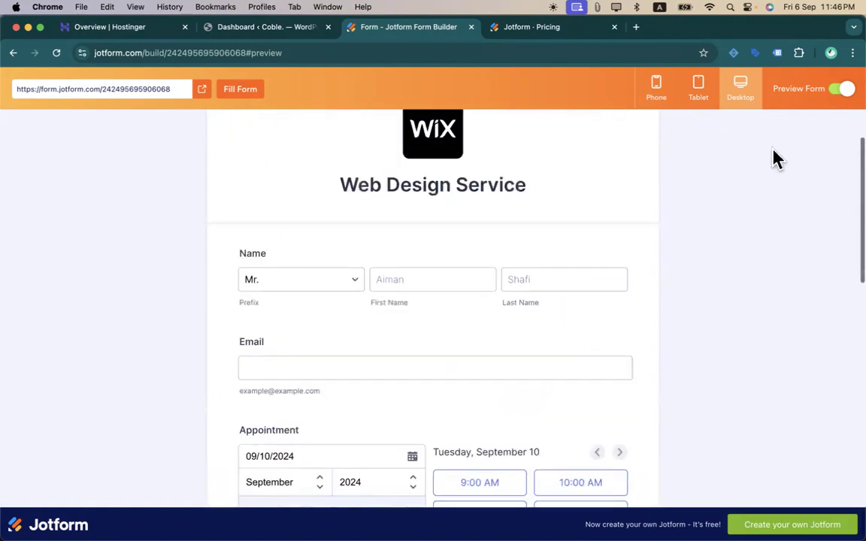
- Turn Preview Form off and scroll through My Products and the Invoice ID field
left_click(845, 88)
scroll(541, 354, "down", 2)
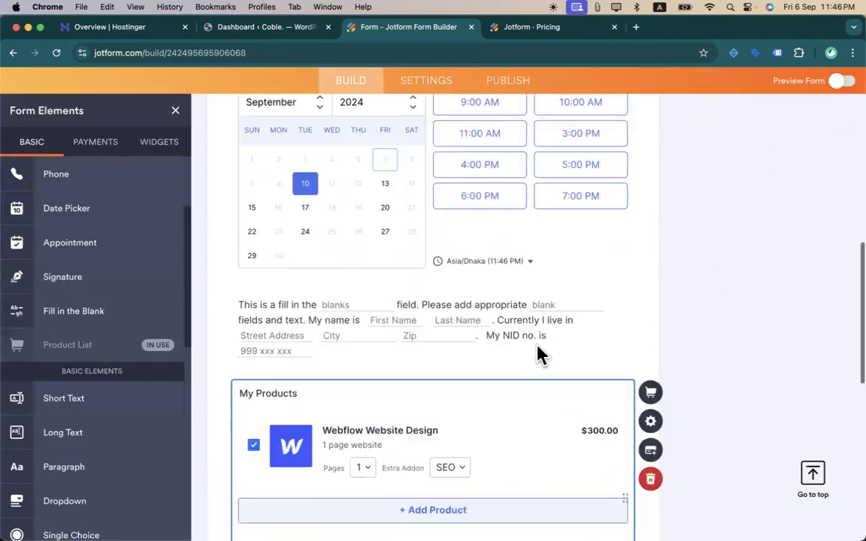
scroll(539, 355, "down", 5)
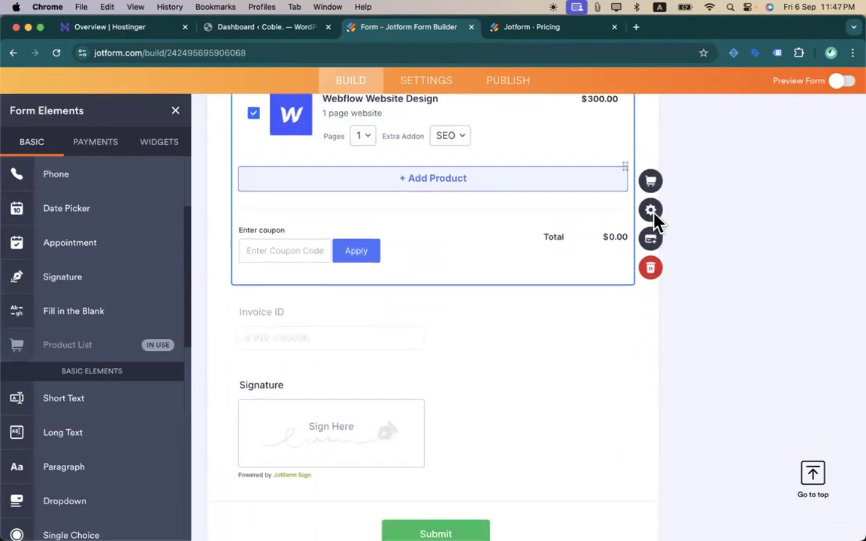
scroll(539, 251, "up", 3)
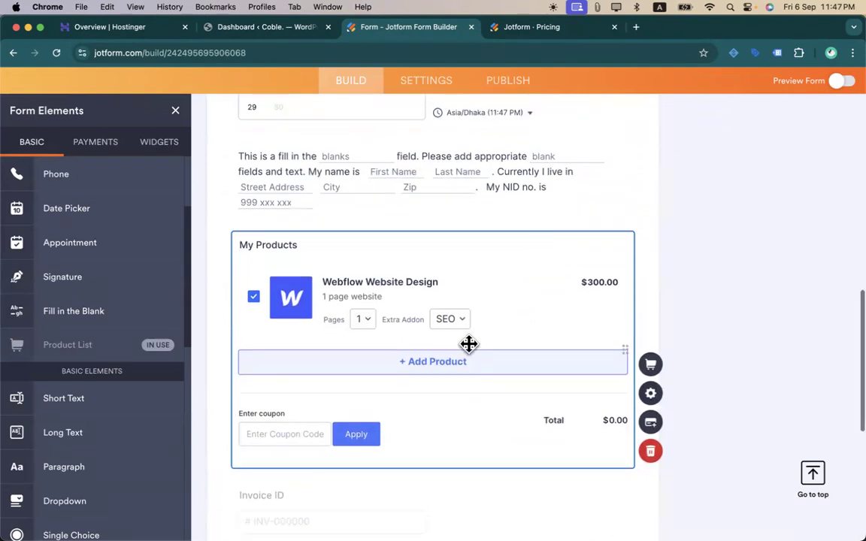
scroll(141, 326, "down", 4)
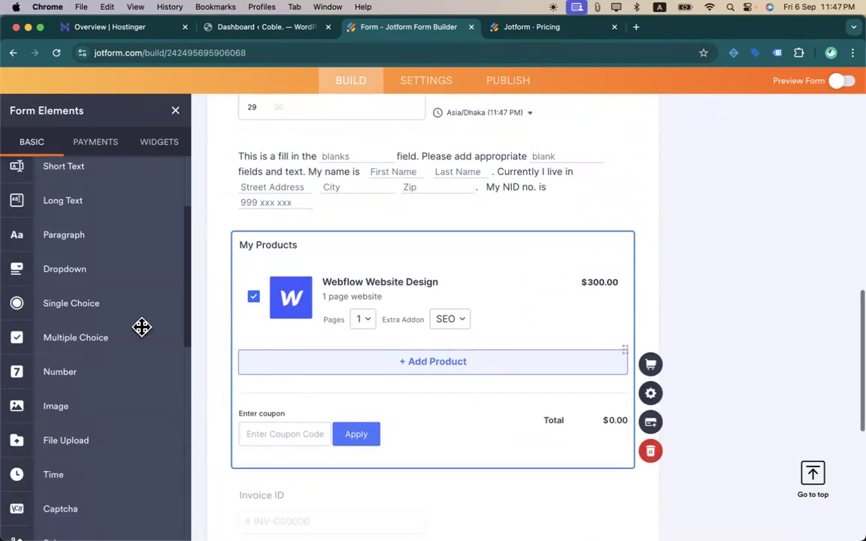
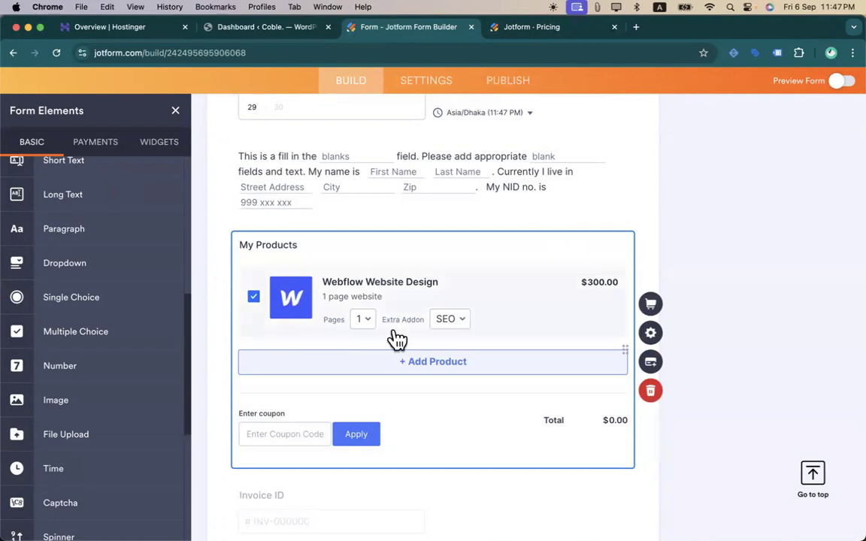
- Scroll down to the Signature field and briefly glance at the WordPress dashboard tab
scroll(396, 336, "down", 5)
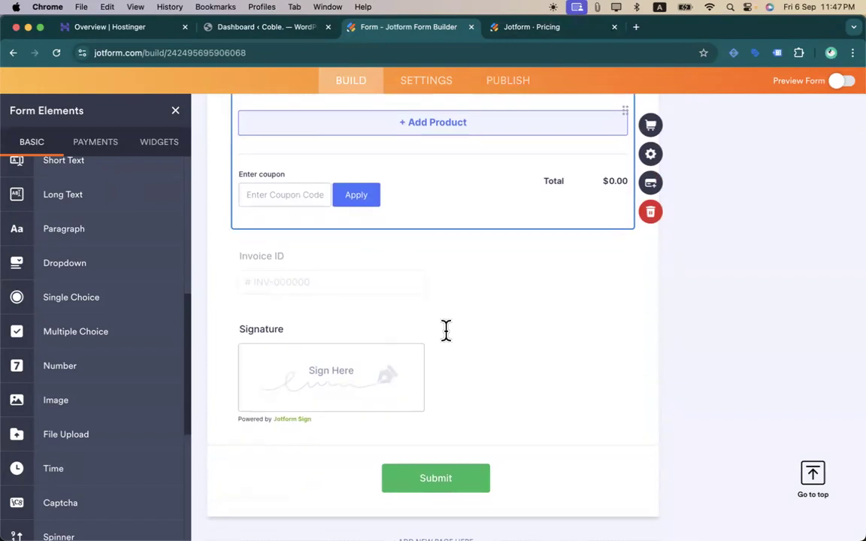
scroll(446, 331, "up", 5)
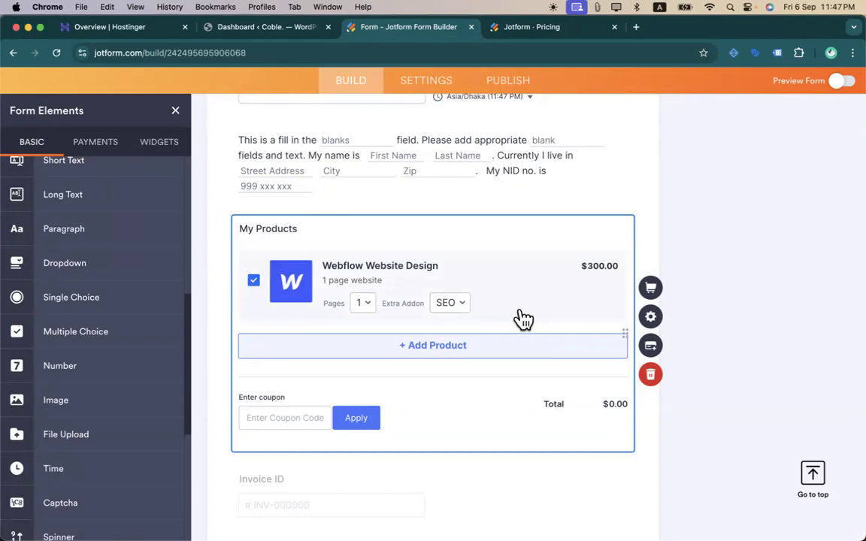
scroll(524, 319, "down", 2)
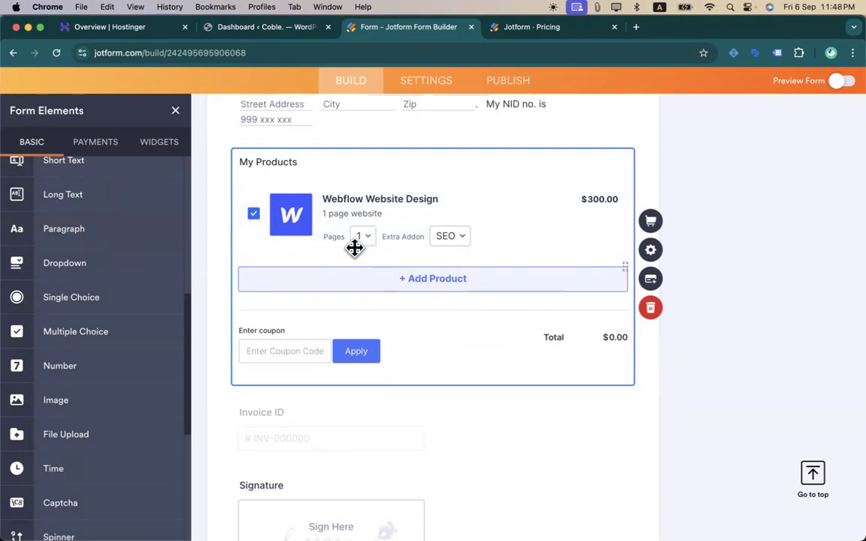
scroll(87, 334, "down", 3)
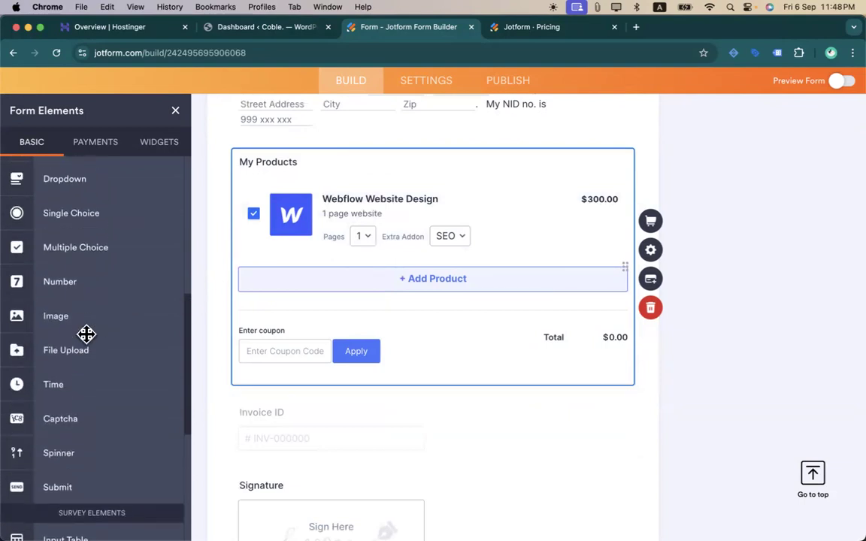
scroll(76, 307, "up", 8)
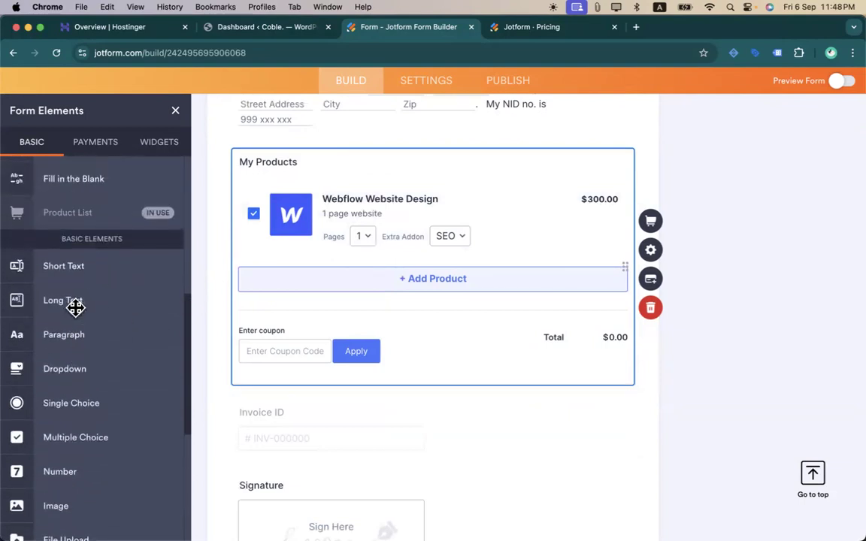
scroll(120, 372, "down", 9)
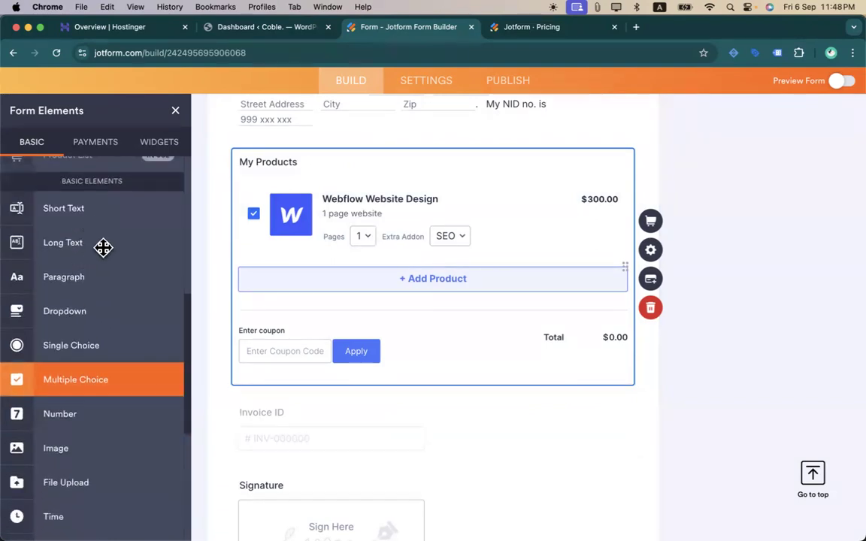
scroll(104, 348, "down", 3)
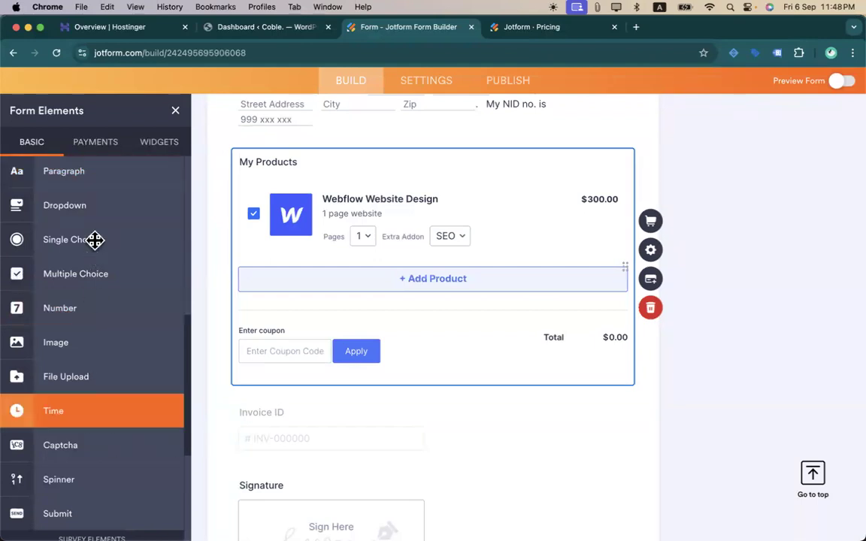
left_click(86, 342)
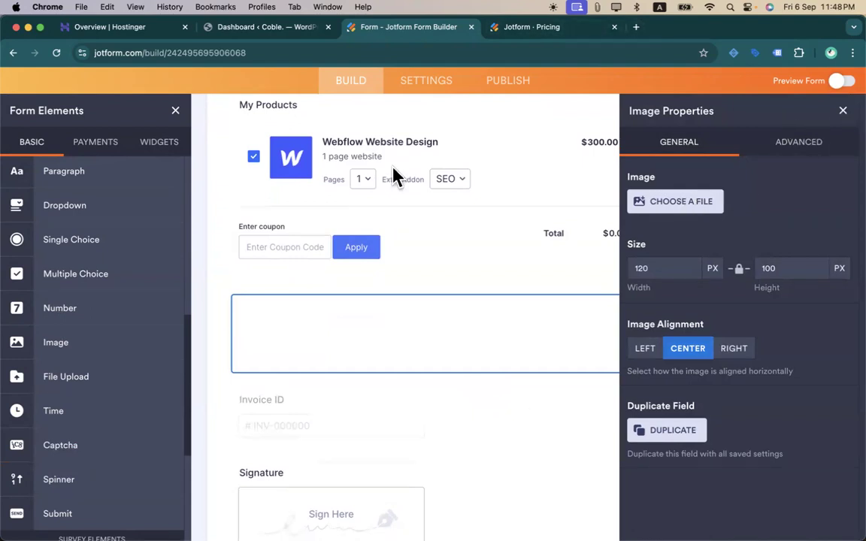
left_click(282, 31)
left_click(417, 30)
scroll(605, 376, "down", 3)
scroll(605, 420, "up", 5)
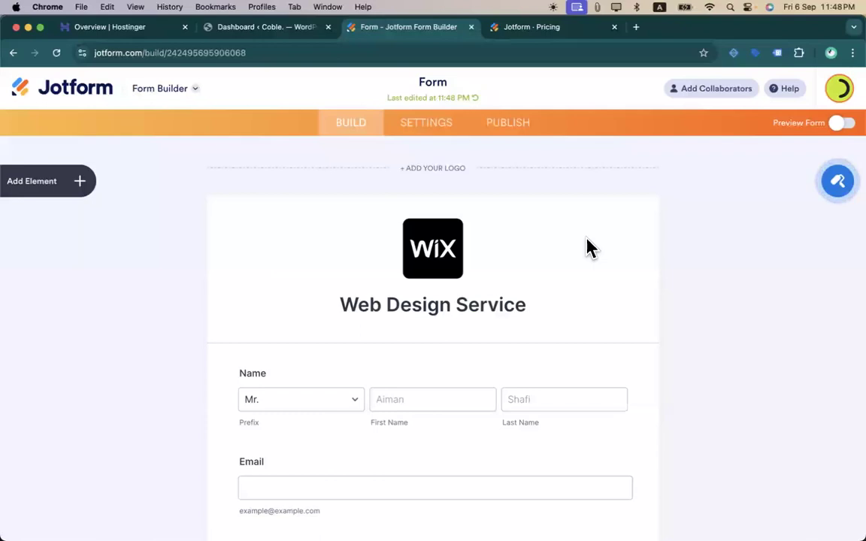
scroll(519, 264, "down", 15)
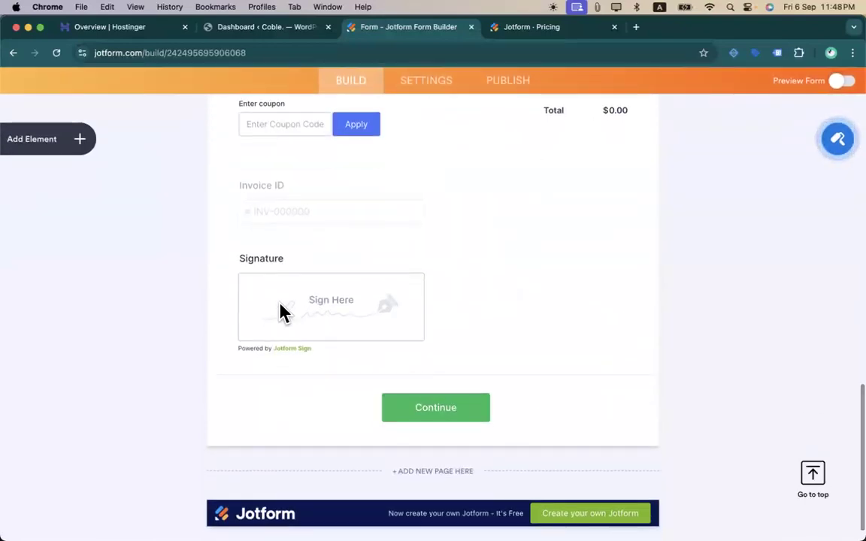
- Drag an Image element from Form Elements to just below the Signature field
left_click(66, 151)
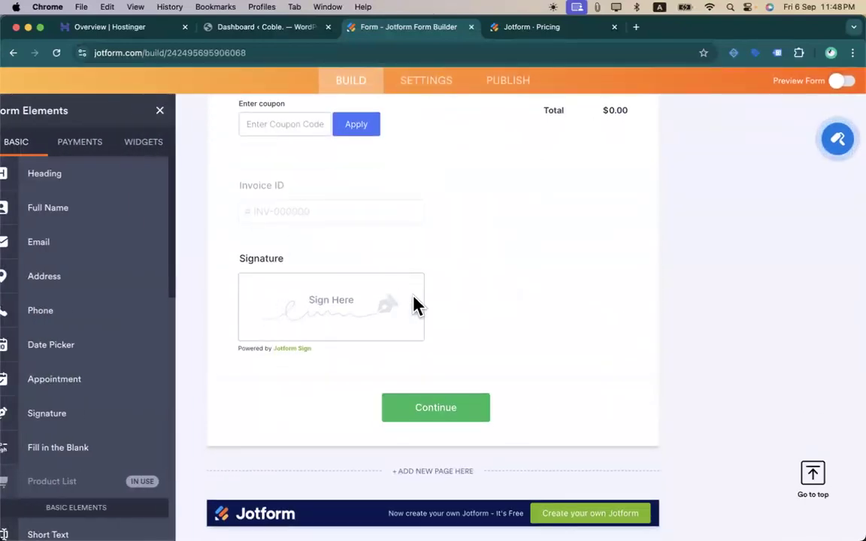
scroll(89, 436, "down", 10)
scroll(58, 406, "up", 1)
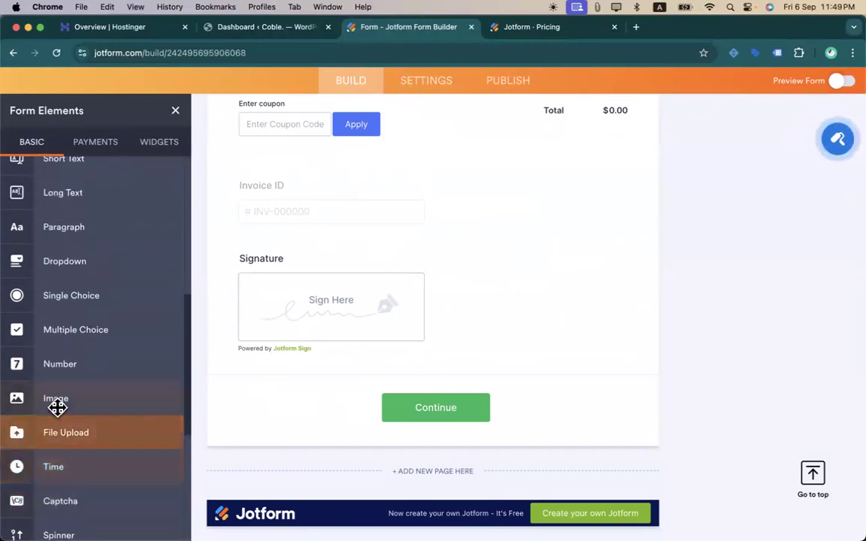
mouse_move(58, 402)
left_mouse_down()
mouse_move(363, 255)
mouse_move(376, 406)
left_mouse_up()
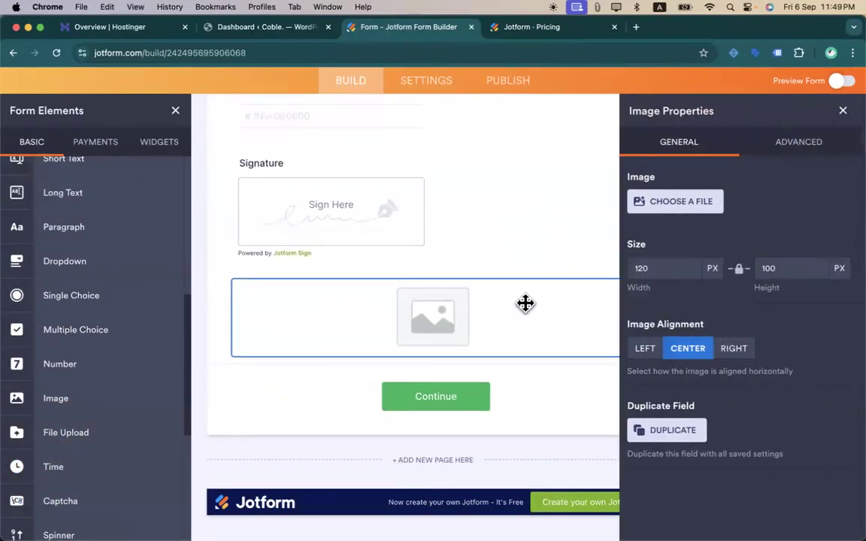
- Open the empty Image's Choose a File options, switch to the Upload tab, and open a new browser tab
left_click(675, 208)
left_click(731, 234)
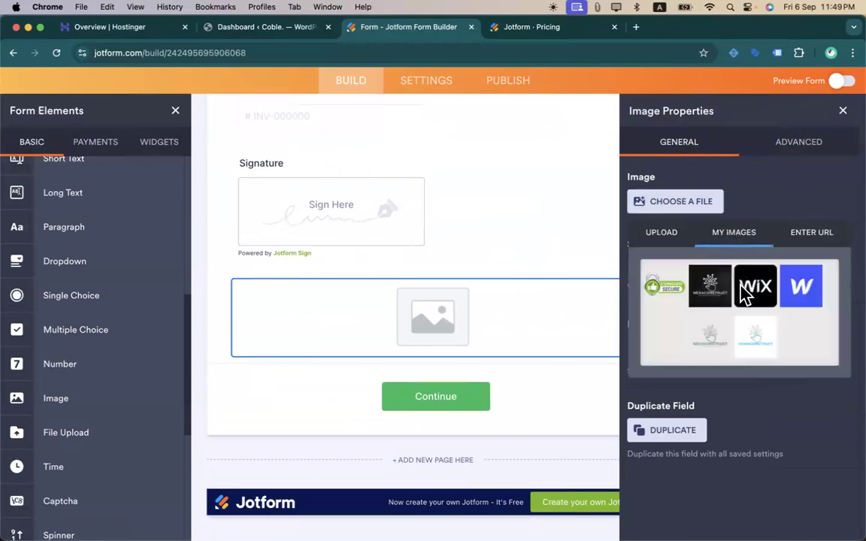
left_click(661, 237)
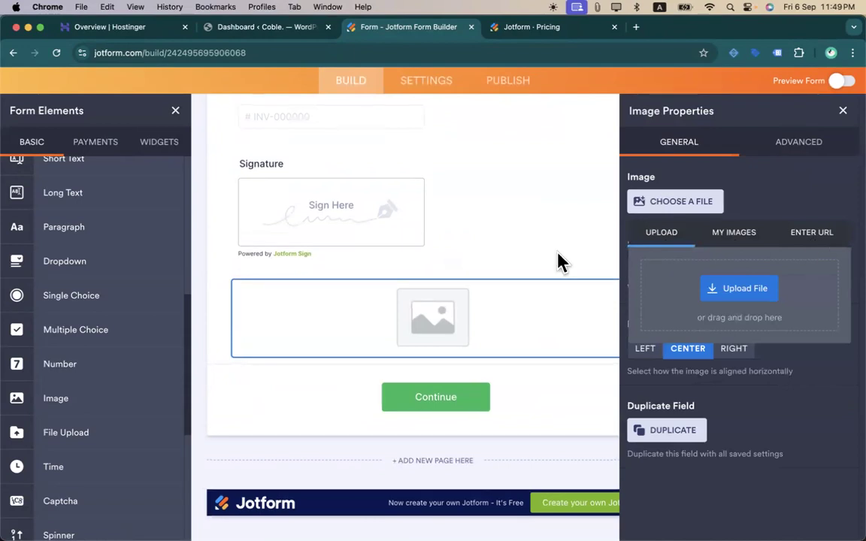
scroll(559, 261, "up", 5)
scroll(559, 261, "down", 3)
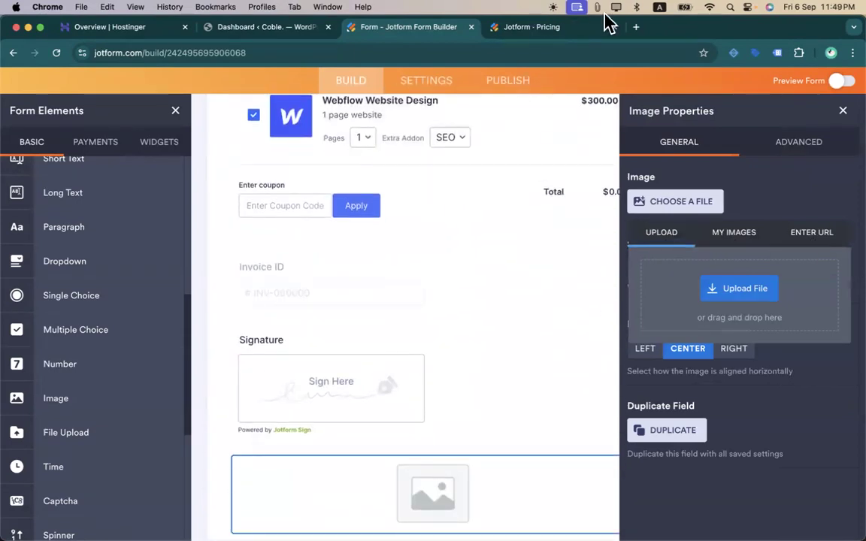
left_click(634, 28)
- Search Google Images for 'webflow agency banner'
type("webflow agency")
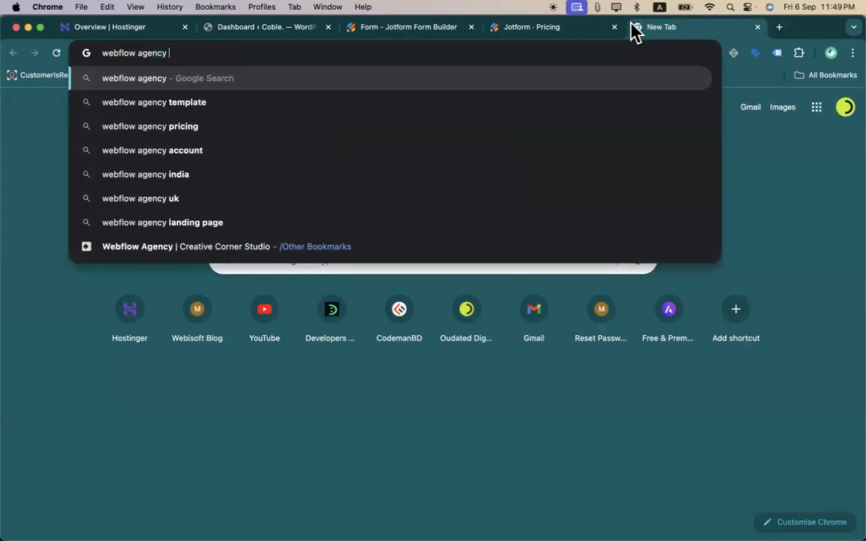
type(" banner")
key("Return")
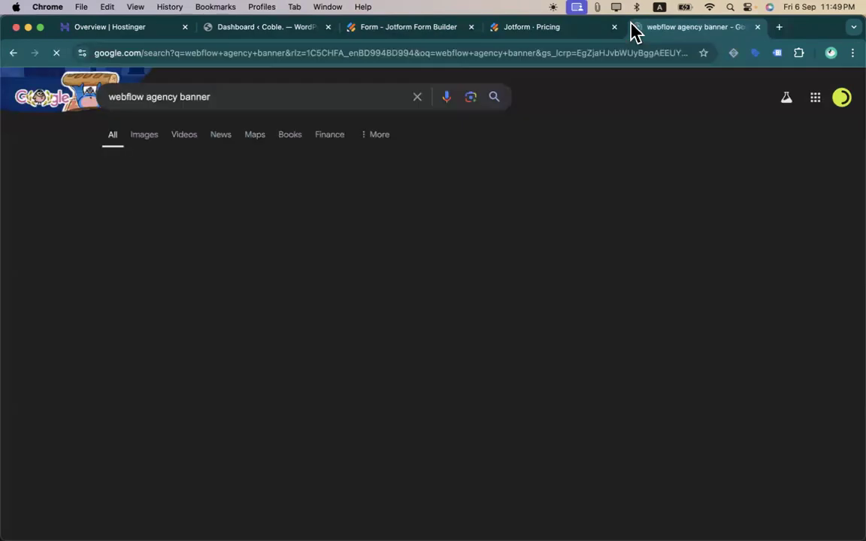
left_click(145, 145)
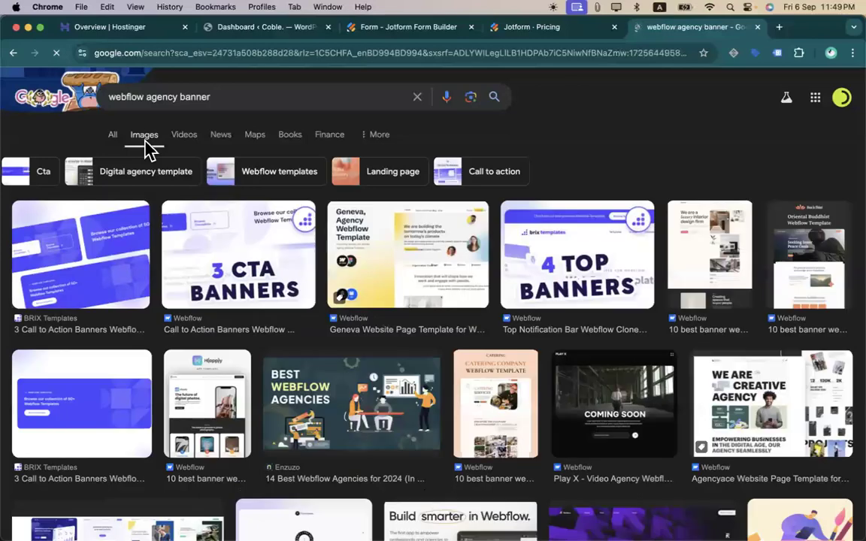
scroll(328, 309, "down", 1)
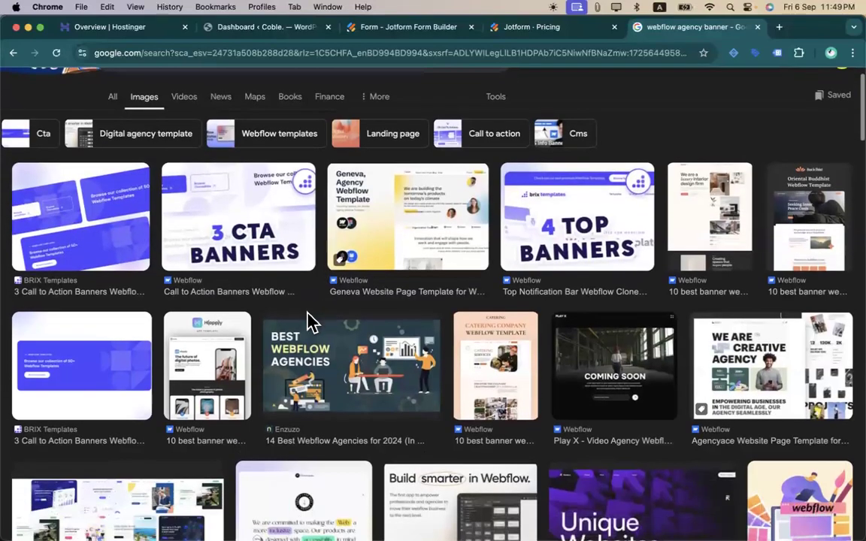
scroll(308, 376, "down", 3)
scroll(309, 376, "down", 2)
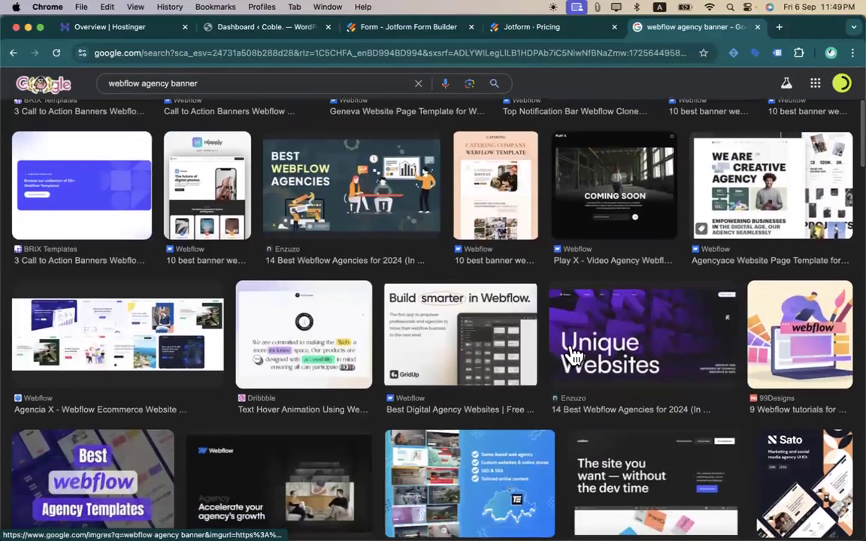
- Copy the image address of the Enzuzo Unique Websites banner, then go back to Jotform
left_click(610, 344)
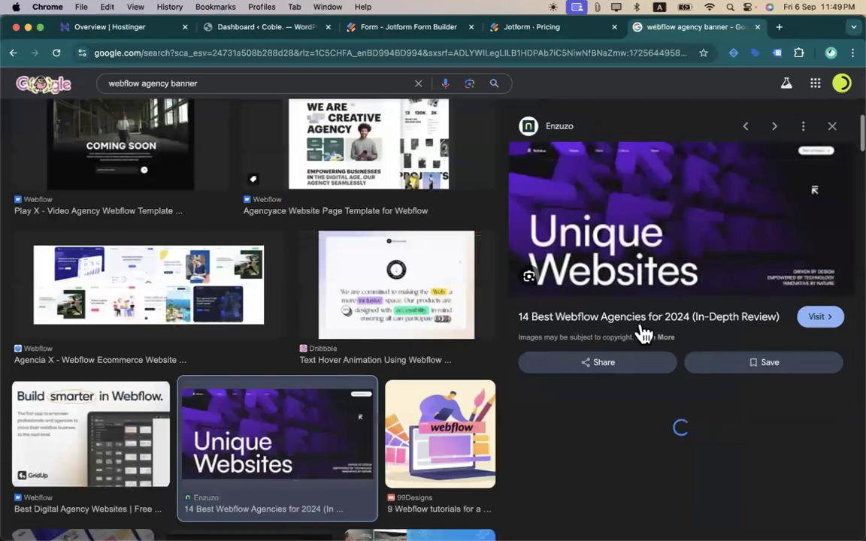
right_click(651, 225)
left_click(713, 378)
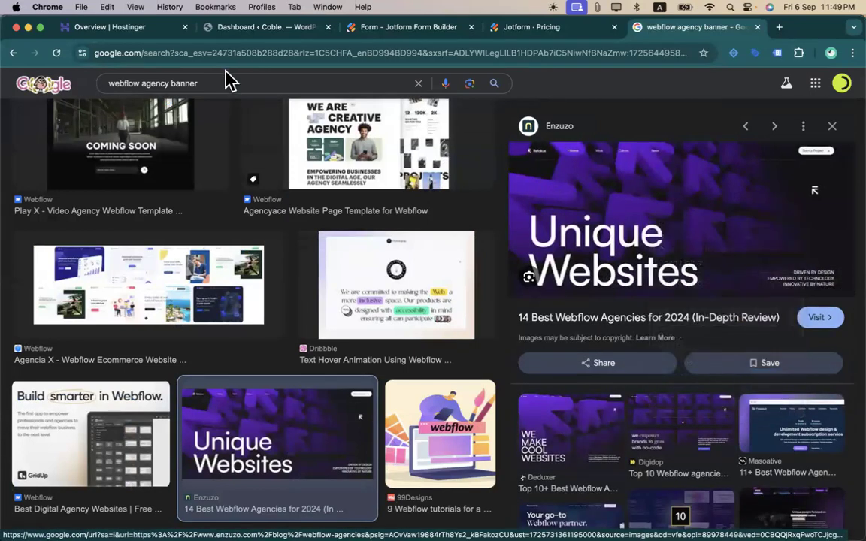
left_click(435, 28)
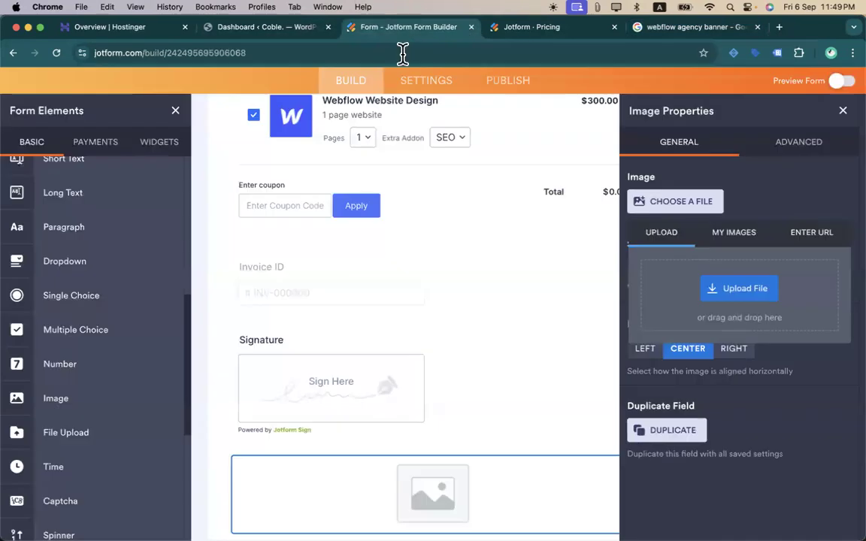
- Paste the copied address as the Image's URL to load the Unique Websites banner
left_click(811, 232)
left_click(749, 270)
key("super+v")
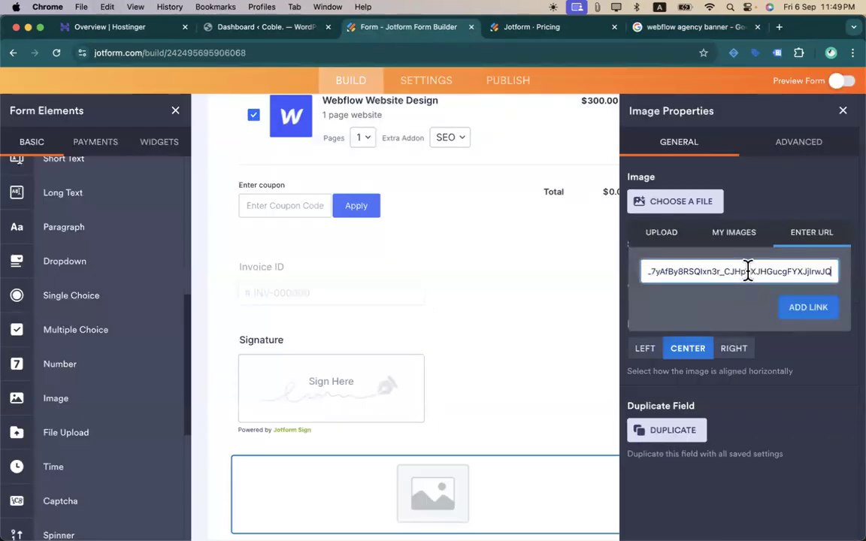
left_click(806, 311)
scroll(538, 355, "down", 4)
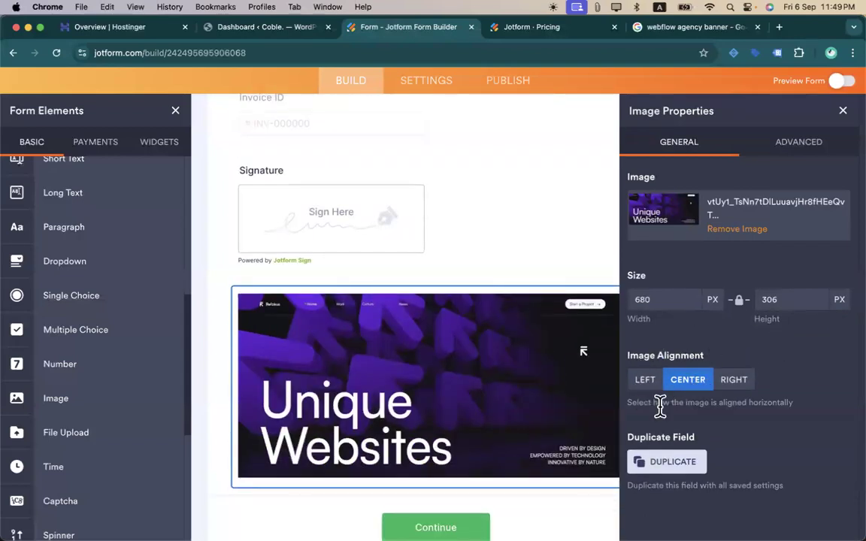
- Look over the image's Advanced settings, then close Image Properties
left_click(801, 146)
scroll(663, 218, "down", 2)
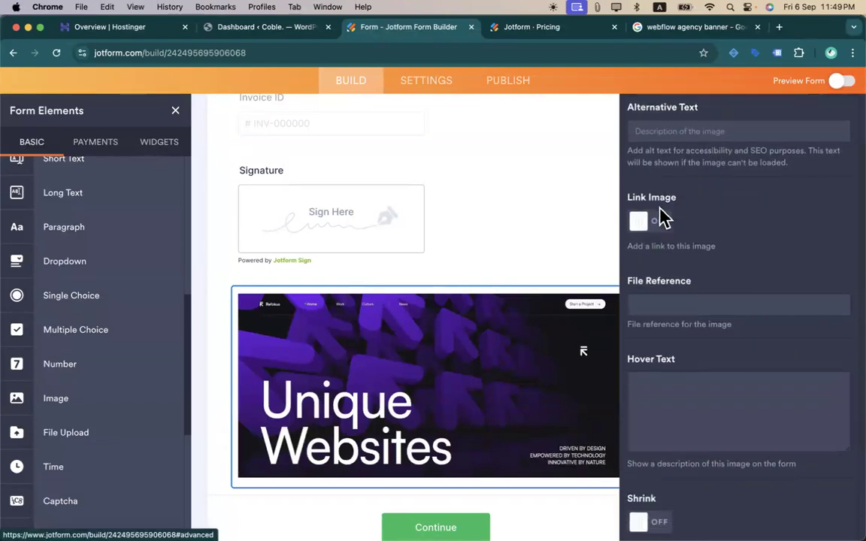
scroll(711, 357, "down", 4)
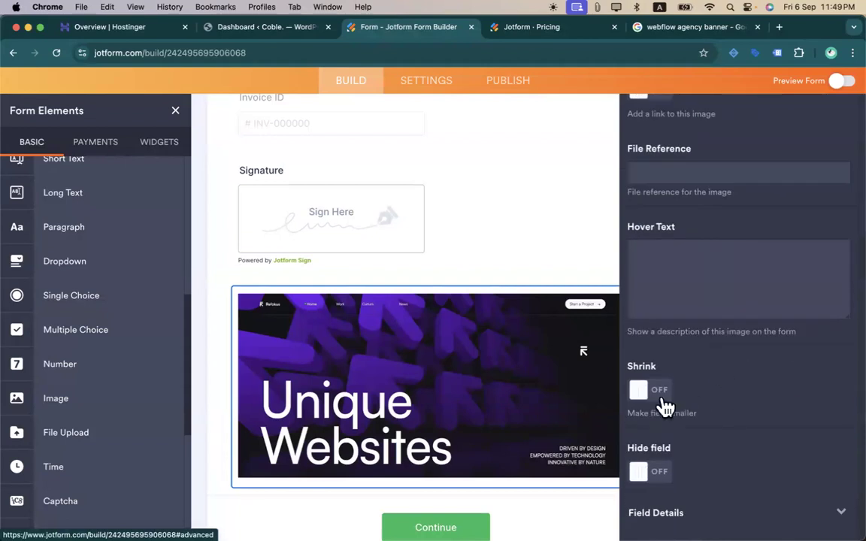
scroll(666, 271, "up", 6)
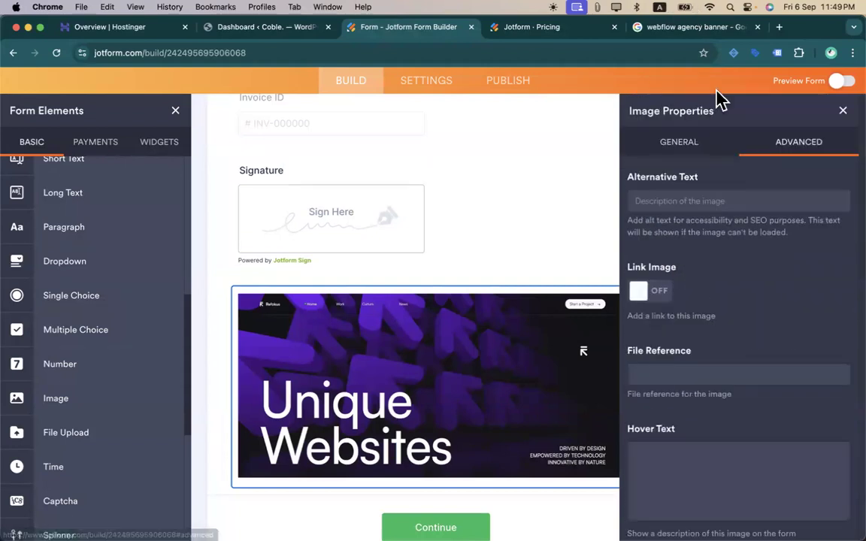
left_click(842, 110)
- Drag the banner image up so it sits between Invoice ID and Signature
scroll(629, 179, "down", 1)
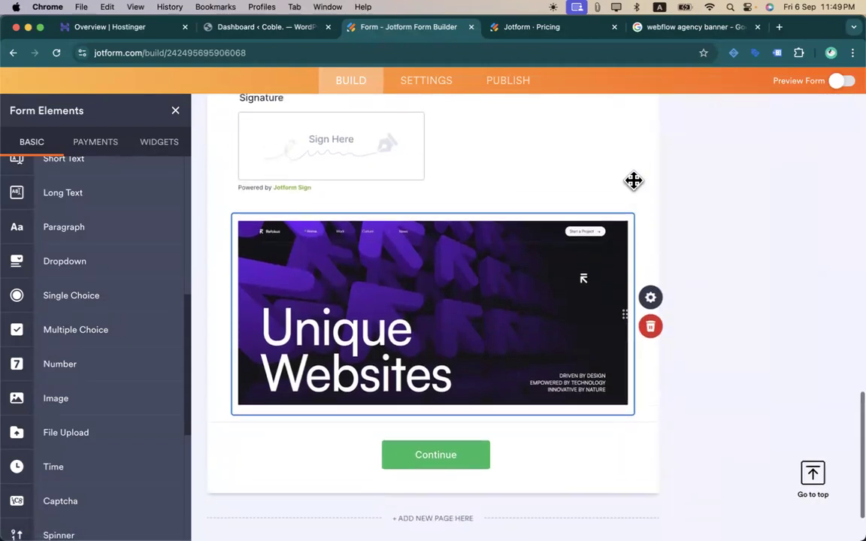
scroll(634, 187, "up", 3)
scroll(634, 180, "down", 3)
scroll(638, 387, "up", 1)
left_click_drag(545, 395, 558, 228)
scroll(770, 351, "up", 3)
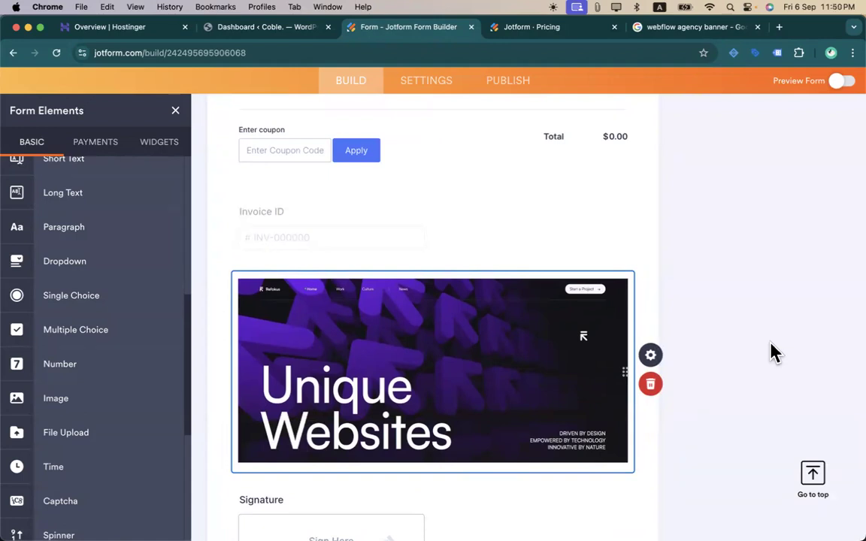
scroll(72, 366, "down", 1)
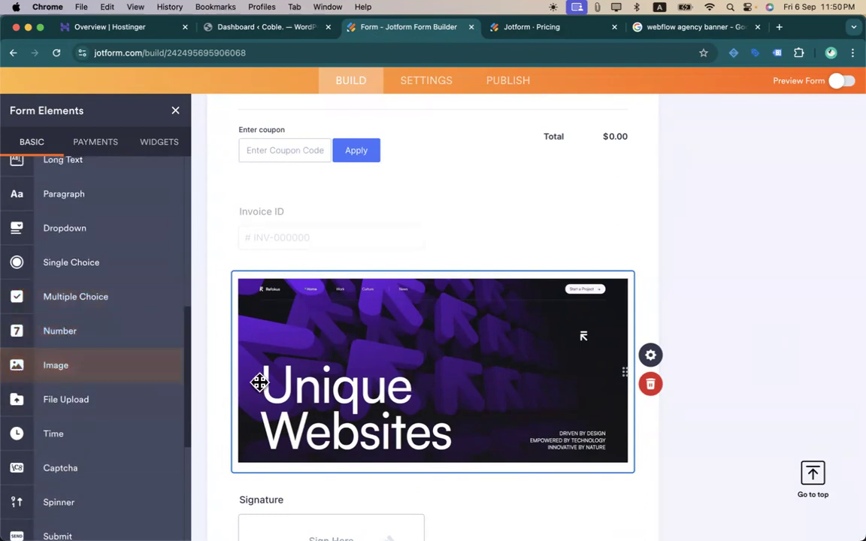
scroll(87, 305, "up", 1)
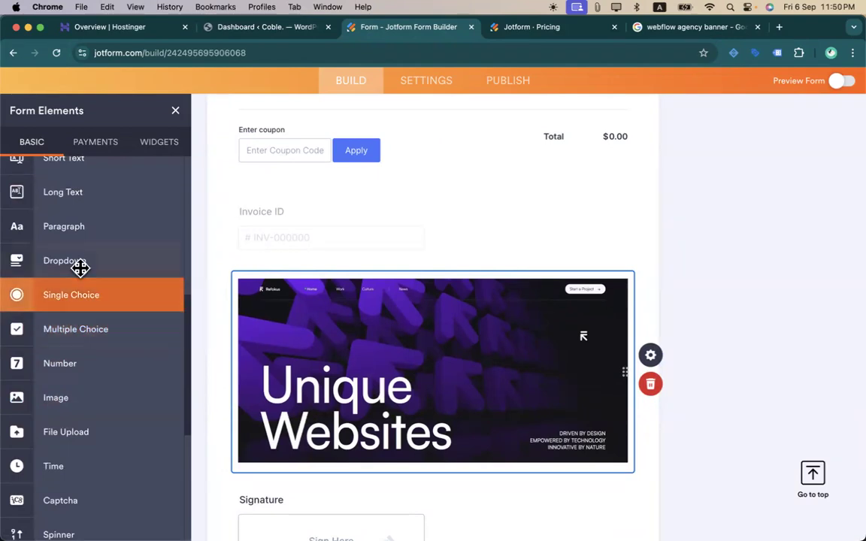
- Drop a Dropdown above the banner image and fill it with the predefined Countries options
left_click_drag(80, 266, 381, 255)
left_click(651, 302)
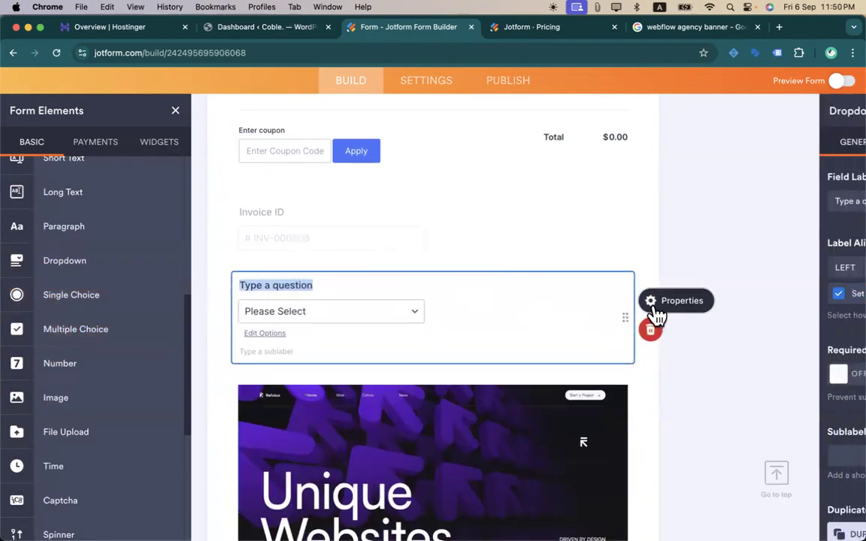
left_click(735, 154)
scroll(696, 315, "down", 5)
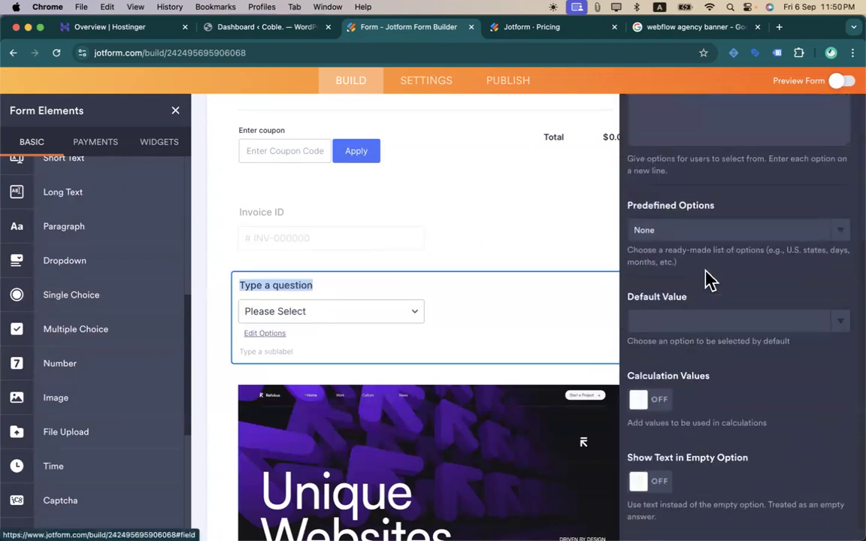
left_click(716, 231)
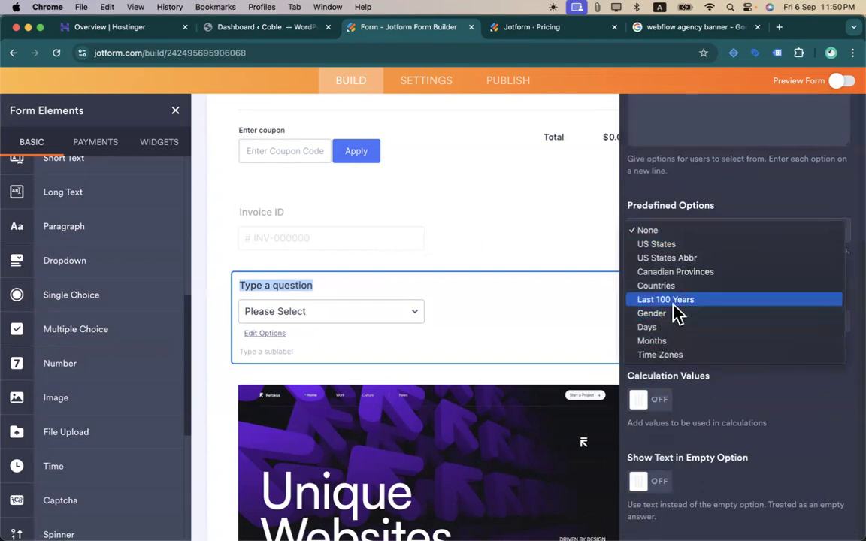
left_click(660, 288)
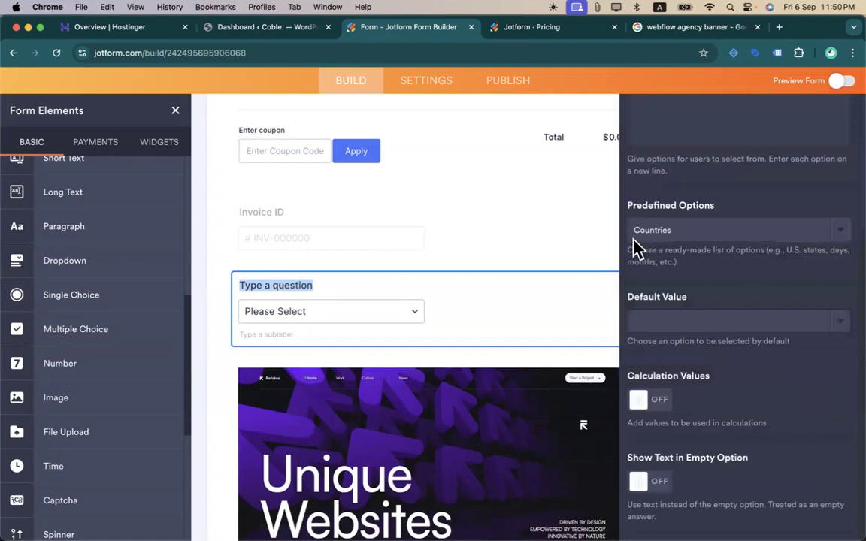
- Set the dropdown's Field Label to 'Choose country'
scroll(635, 244, "up", 5)
left_click(661, 147)
left_click(679, 194)
type("Choose country")
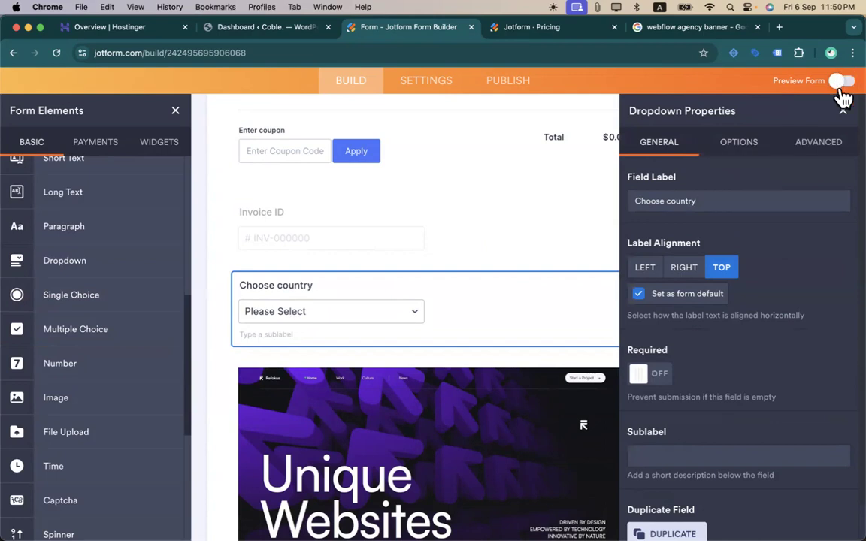
- Close Dropdown Properties and try the Choose country list in Preview Form
left_click(842, 111)
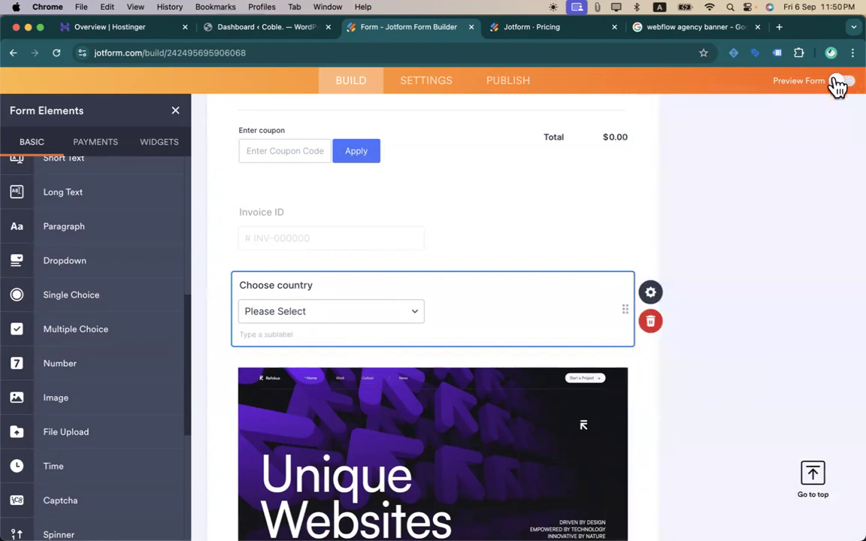
left_click(837, 87)
scroll(498, 337, "down", 15)
scroll(497, 337, "up", 5)
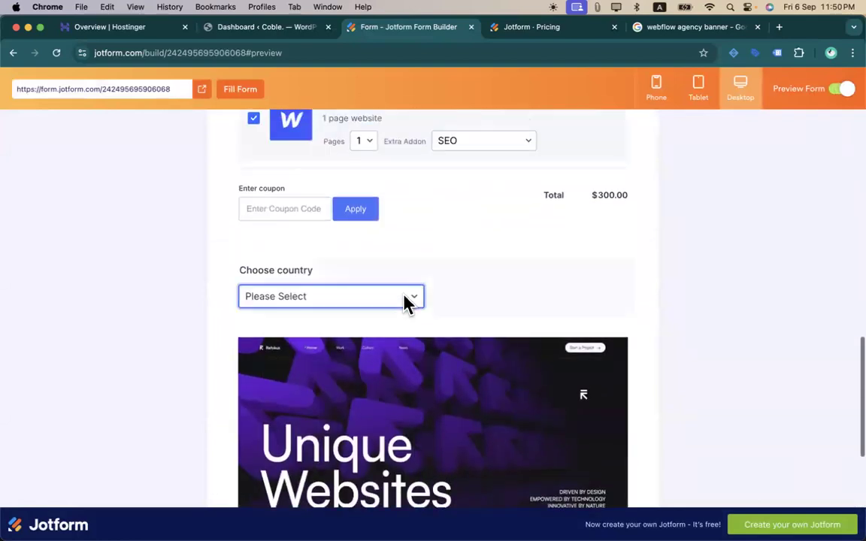
left_click(409, 299)
left_click(474, 345)
scroll(406, 423, "up", 10)
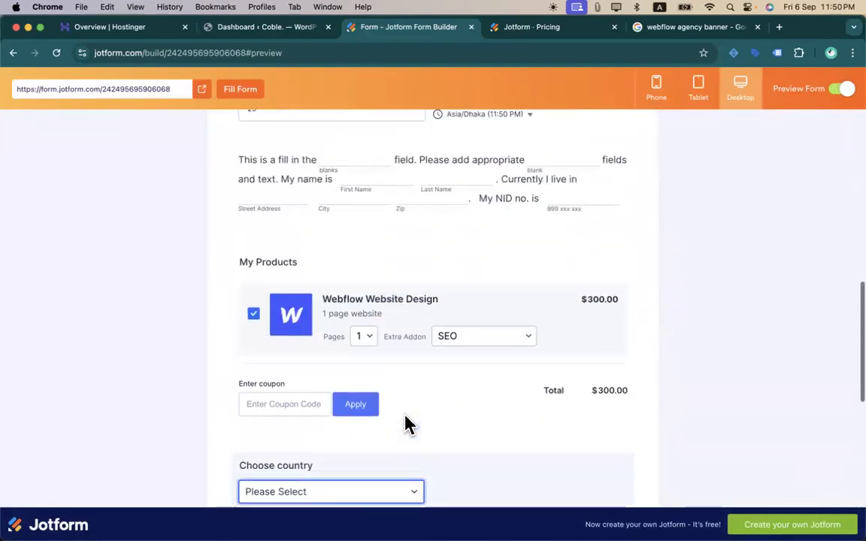
- Turn Preview Form off and scroll the editor around the Choose country field and banner
left_click(840, 89)
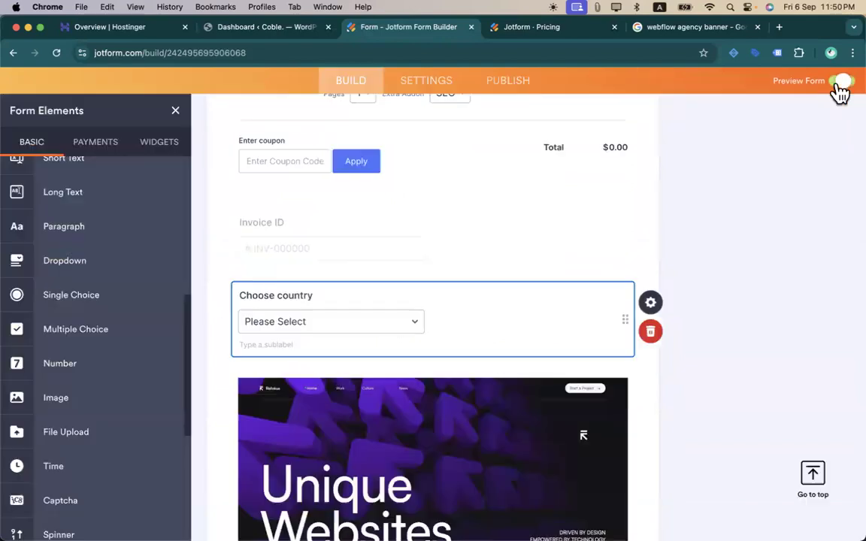
scroll(441, 237, "up", 2)
scroll(361, 255, "down", 15)
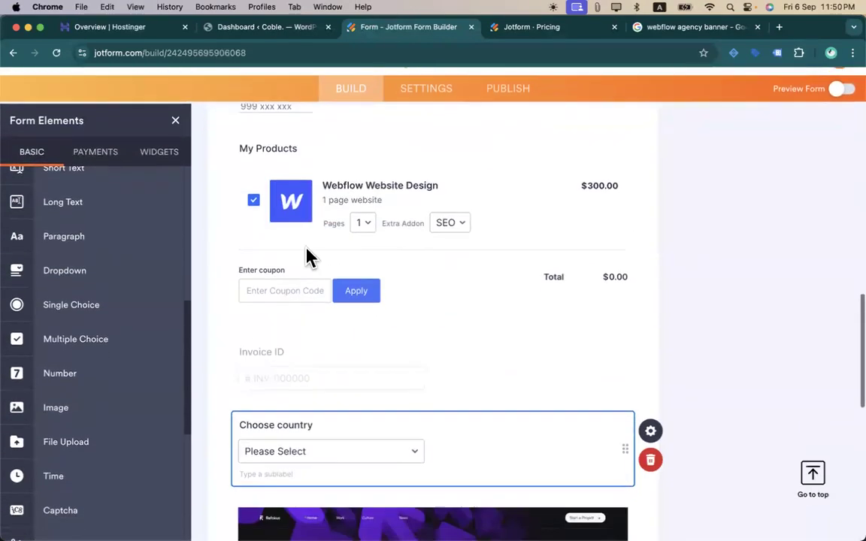
scroll(368, 244, "down", 3)
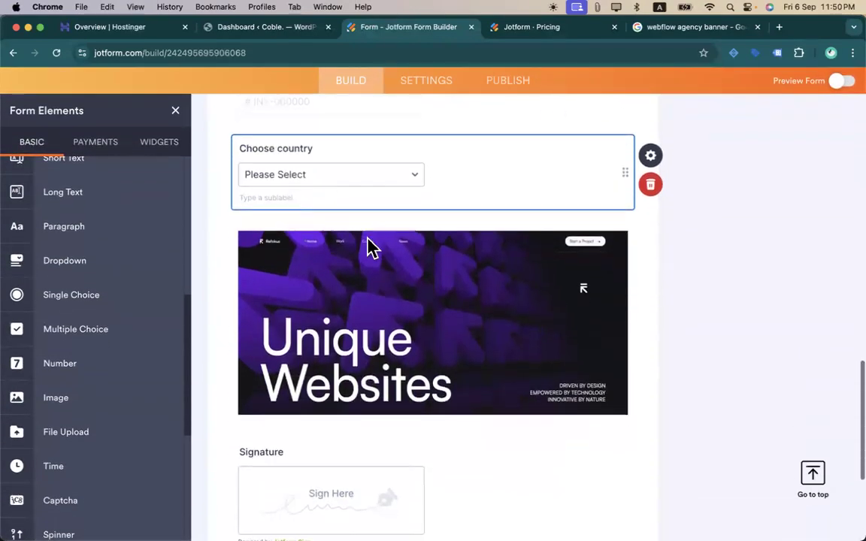
scroll(101, 338, "down", 8)
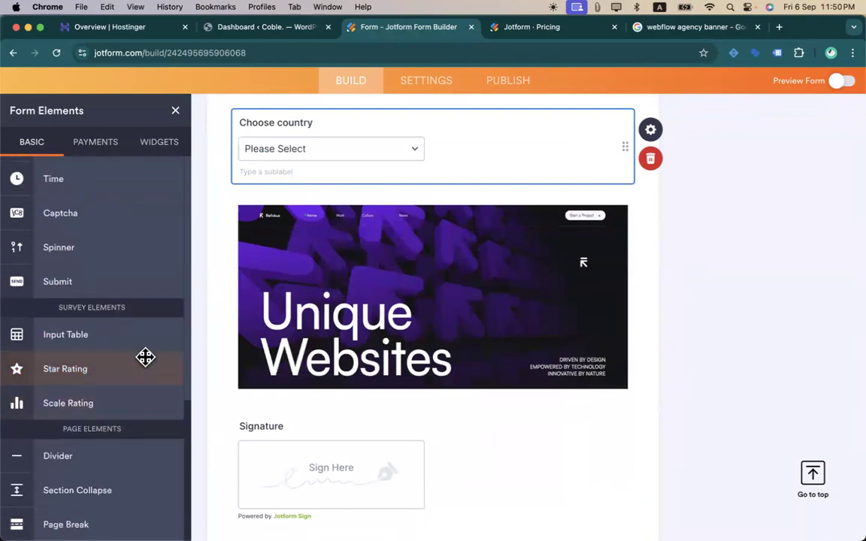
scroll(145, 356, "up", 5)
- Drop an Input Table from Survey Elements below the Signature field
scroll(145, 356, "up", 5)
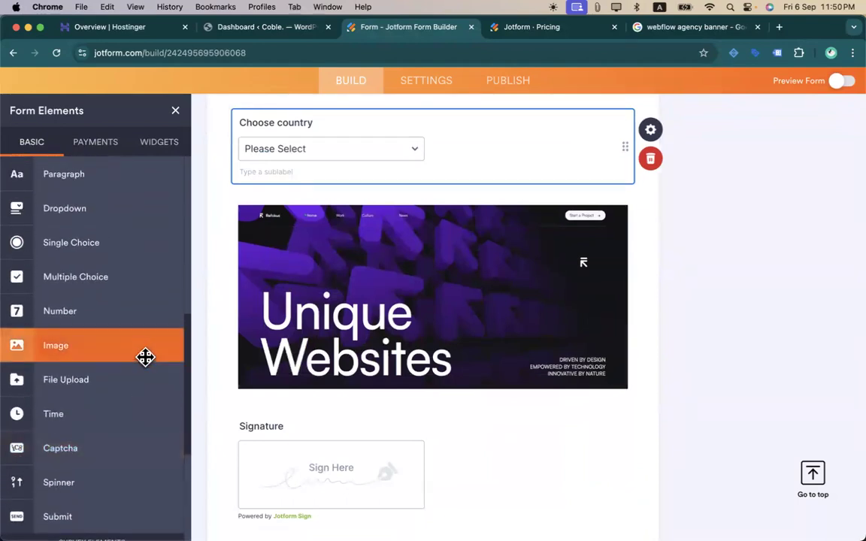
scroll(120, 315, "down", 5)
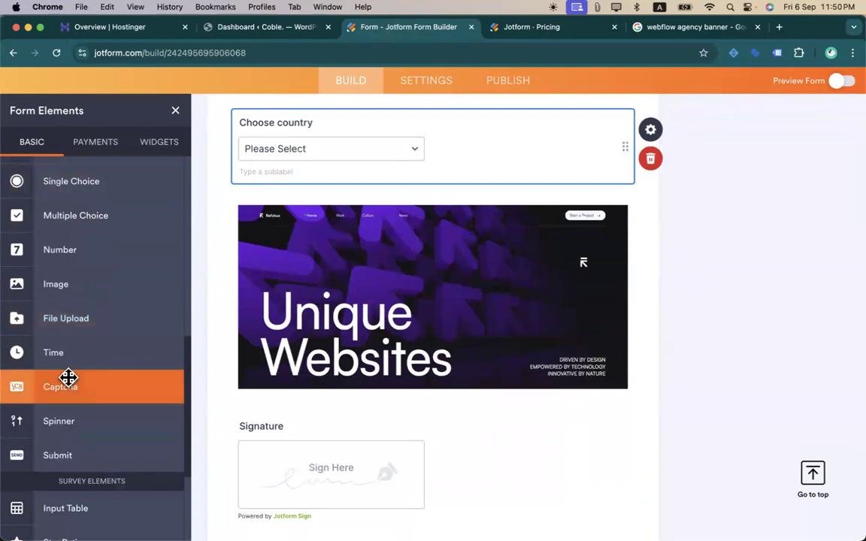
scroll(75, 380, "down", 5)
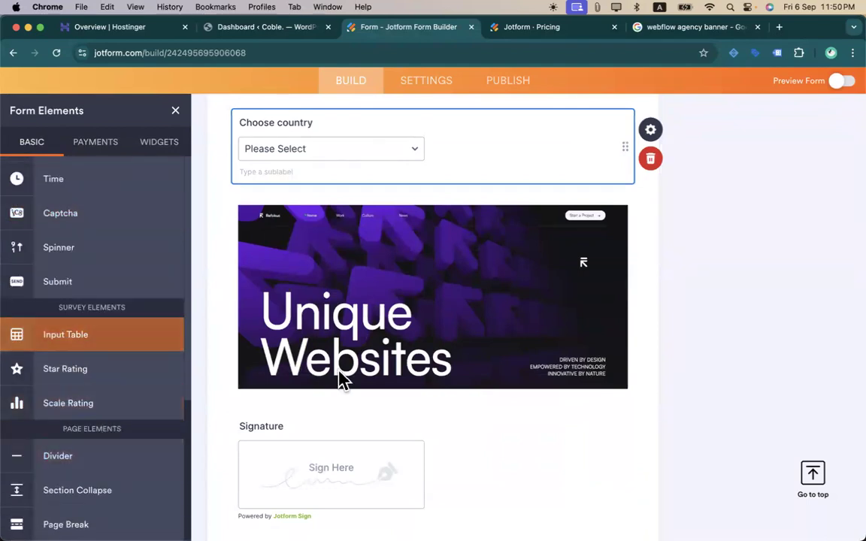
scroll(330, 379, "down", 5)
left_click_drag(82, 322, 390, 332)
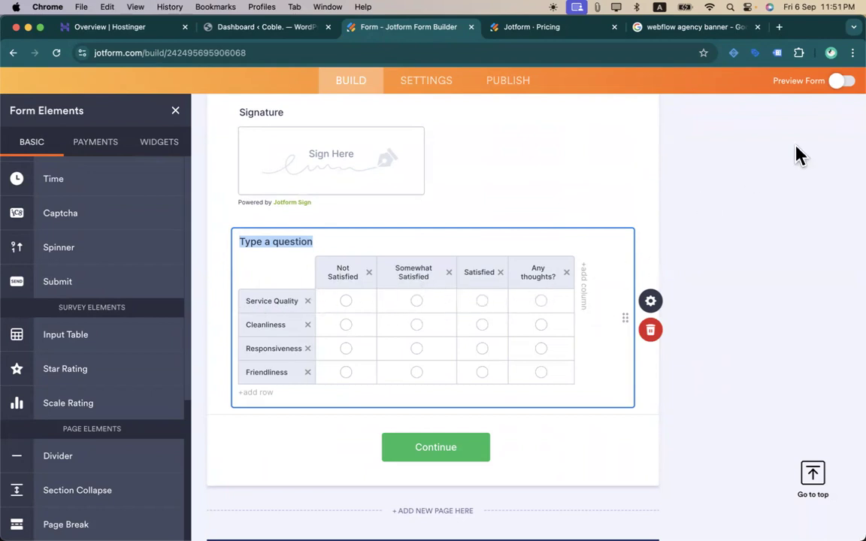
left_click(842, 83)
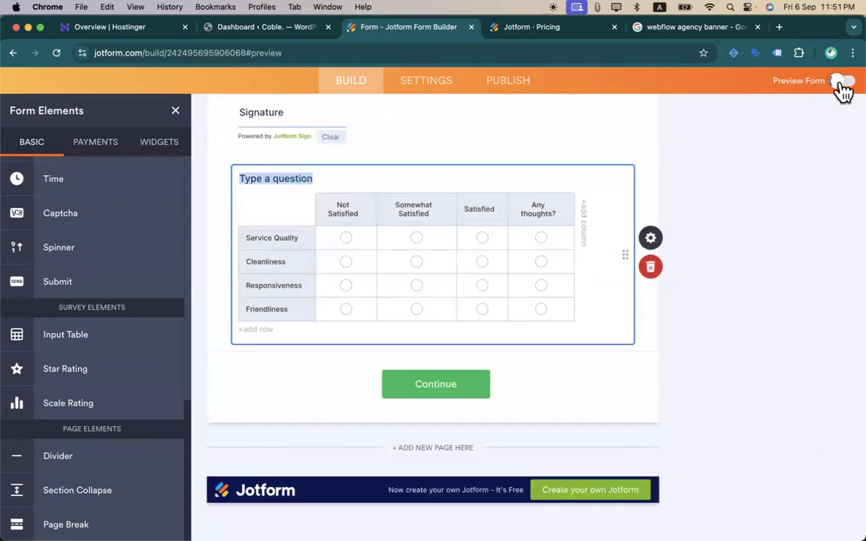
scroll(547, 304, "down", 10)
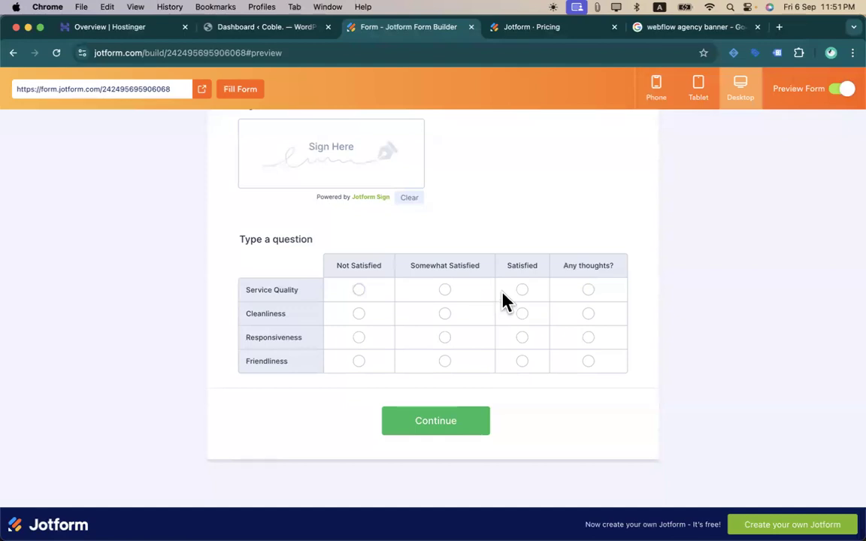
left_click(522, 291)
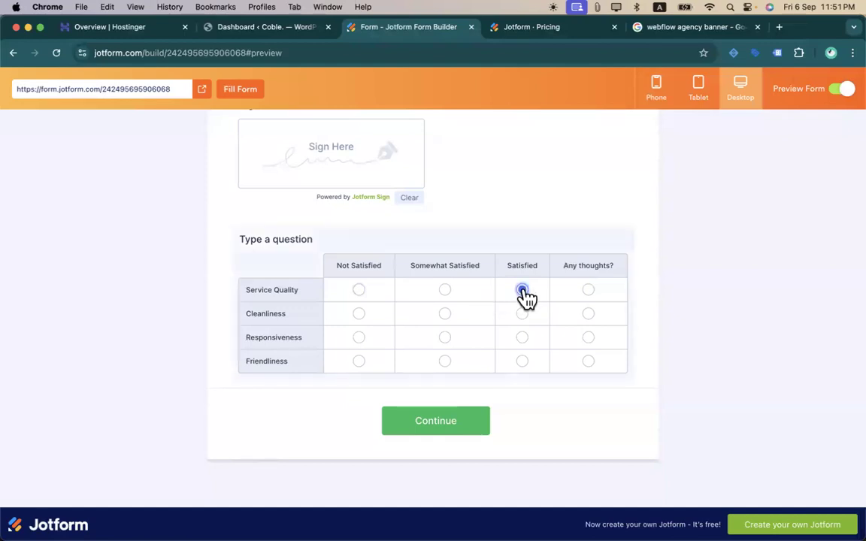
left_click(589, 293)
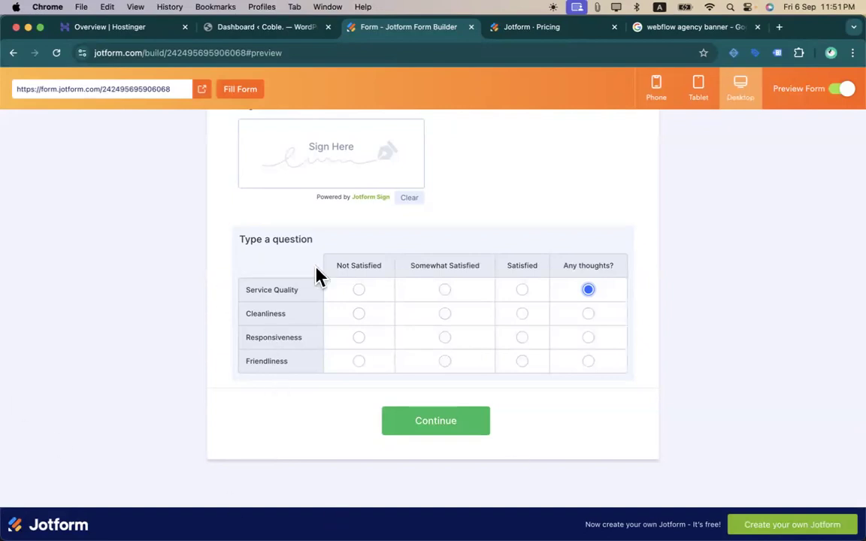
scroll(315, 276, "up", 10)
scroll(315, 277, "down", 10)
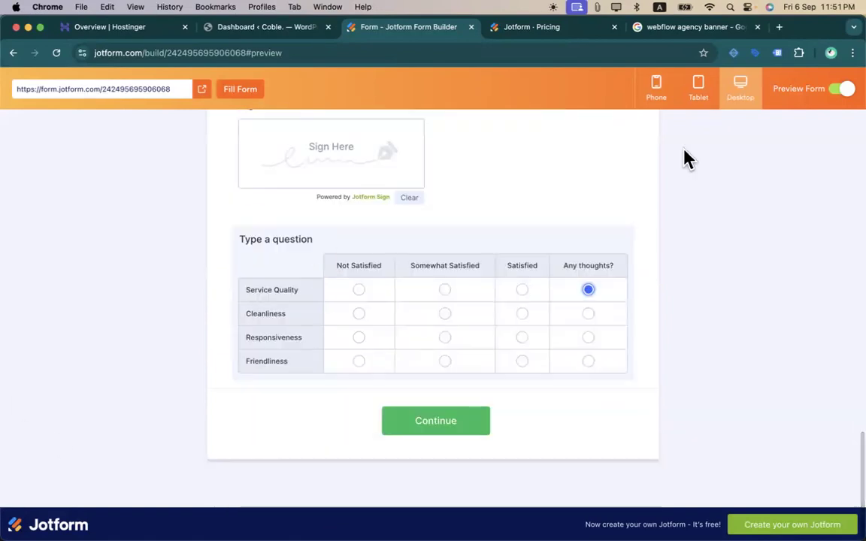
left_click(840, 90)
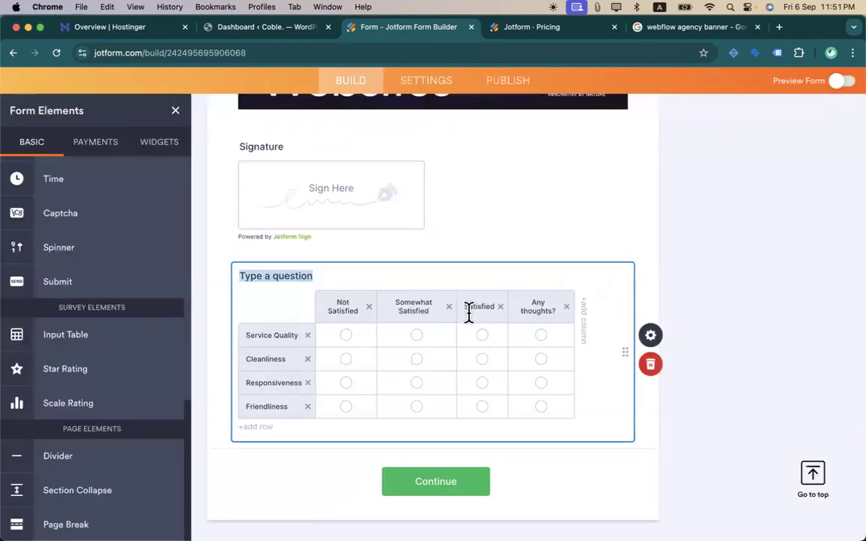
- In the Input Table's Fields settings, try the input types and settle on Multi-type Columns
scroll(485, 193, "up", 8)
scroll(399, 264, "down", 8)
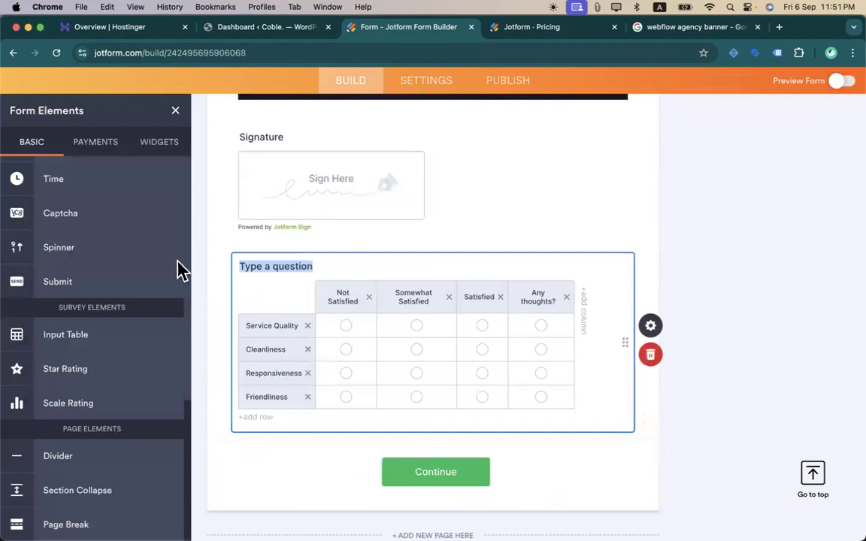
left_click(650, 326)
left_click(713, 145)
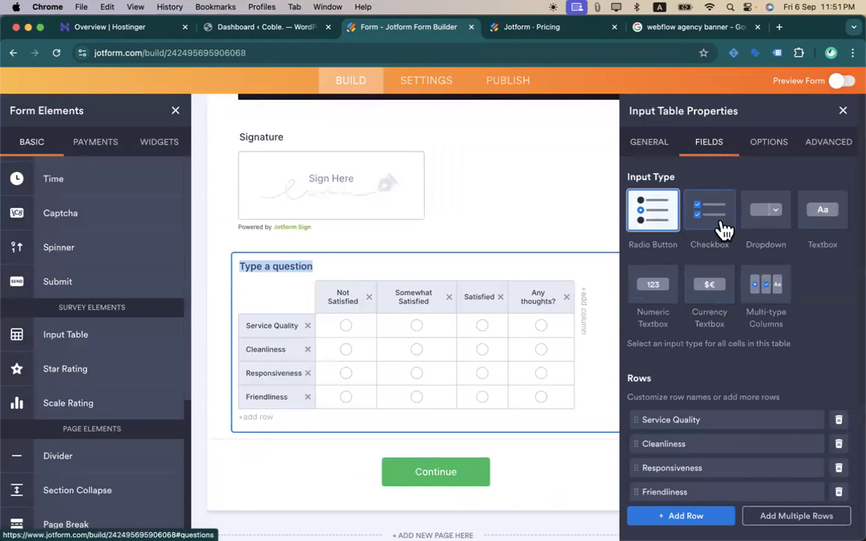
left_click(716, 229)
left_click(766, 214)
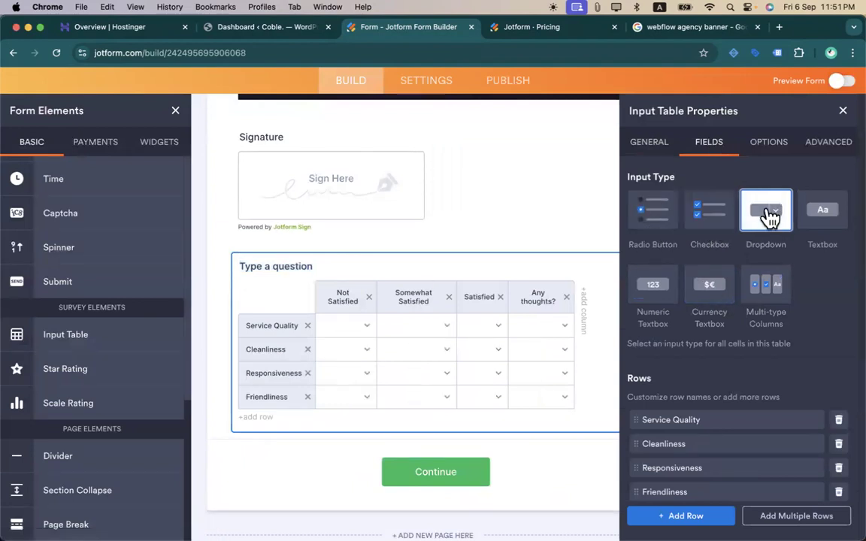
left_click(824, 219)
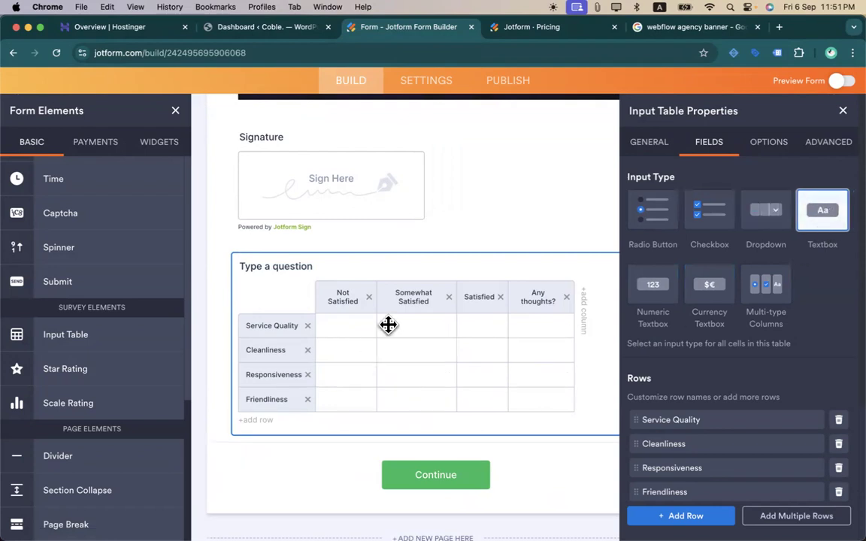
scroll(742, 339, "down", 3)
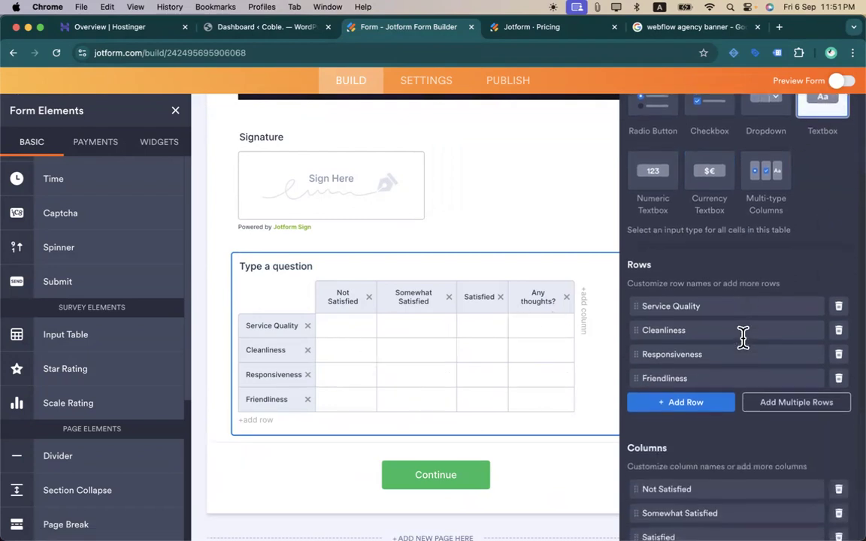
scroll(744, 347, "up", 3)
left_click(768, 287)
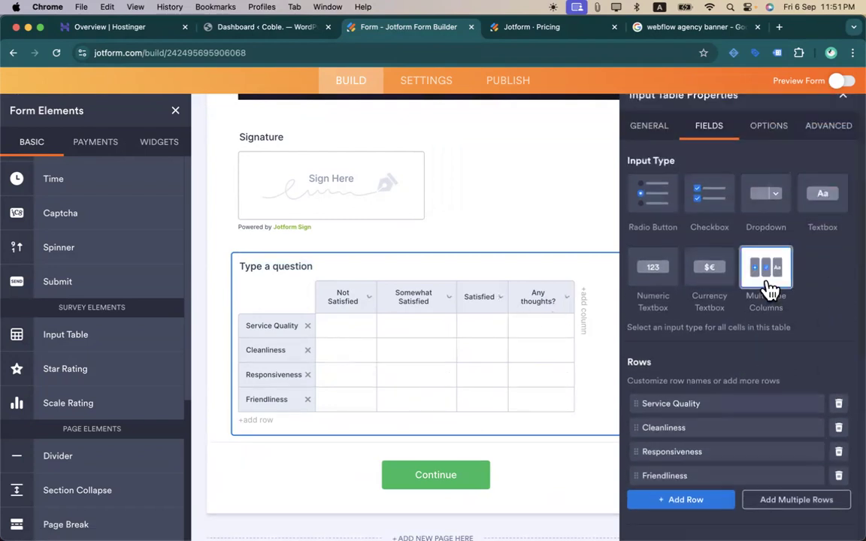
- Delete the Cleanliness row and rename Responsiveness to Communication
scroll(743, 325, "down", 5)
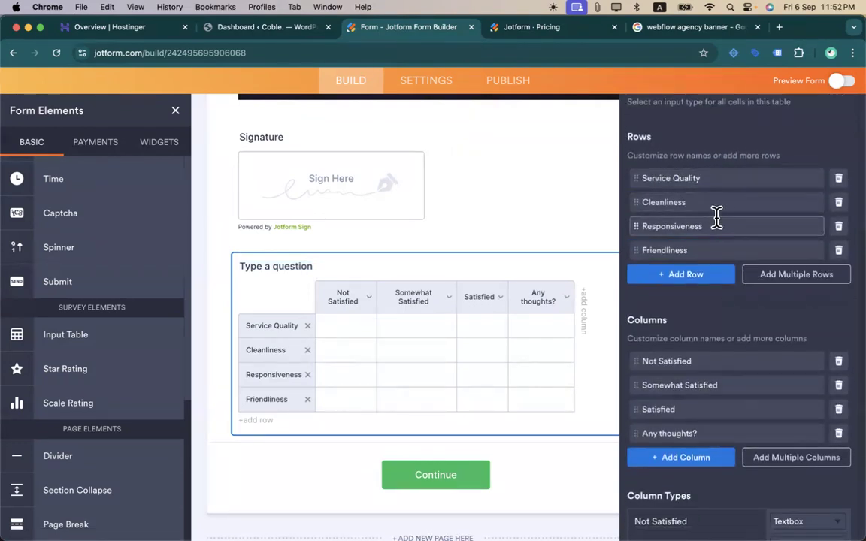
left_click(838, 203)
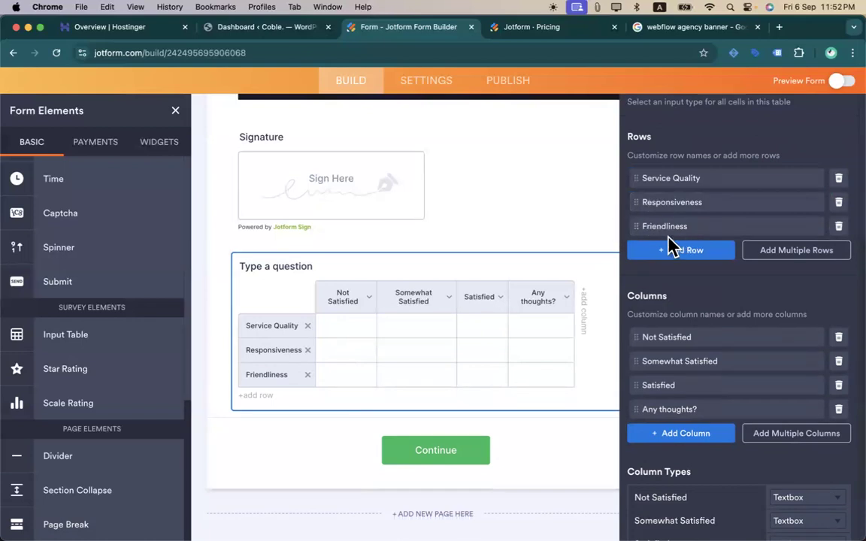
double_click(690, 202)
type("Communication")
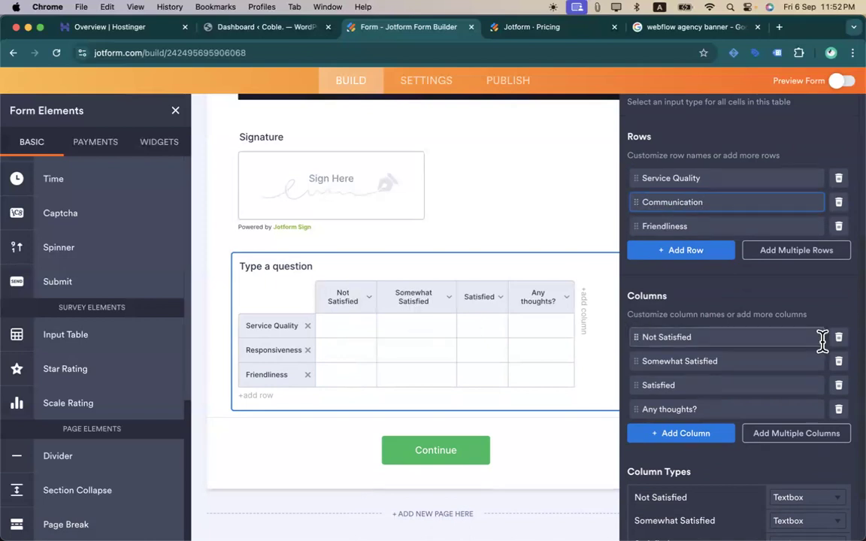
scroll(752, 390, "down", 2)
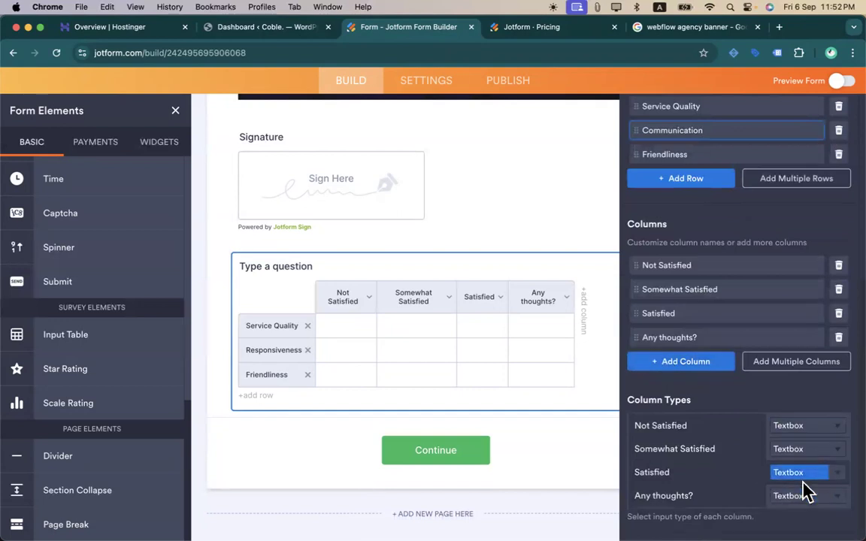
- Make the Satisfied, Somewhat Satisfied and Not Satisfied columns Single Choice
left_click(829, 473)
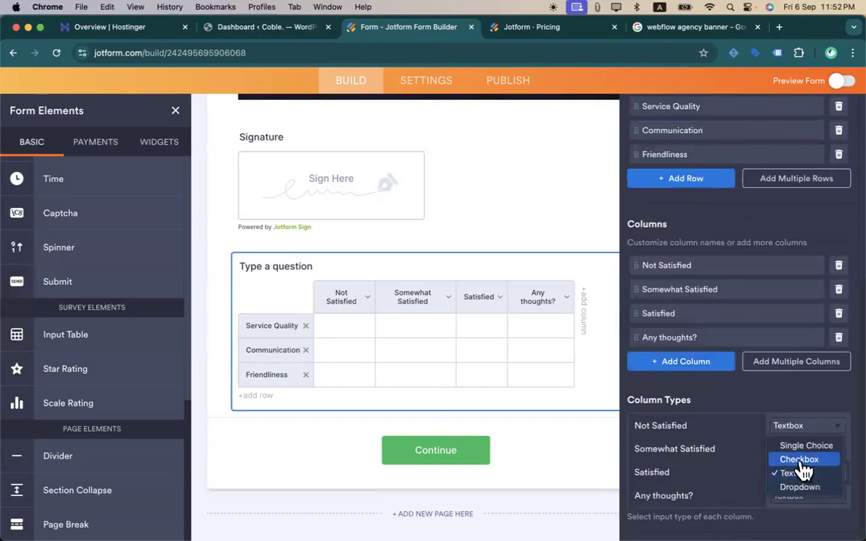
left_click(801, 460)
left_click(832, 474)
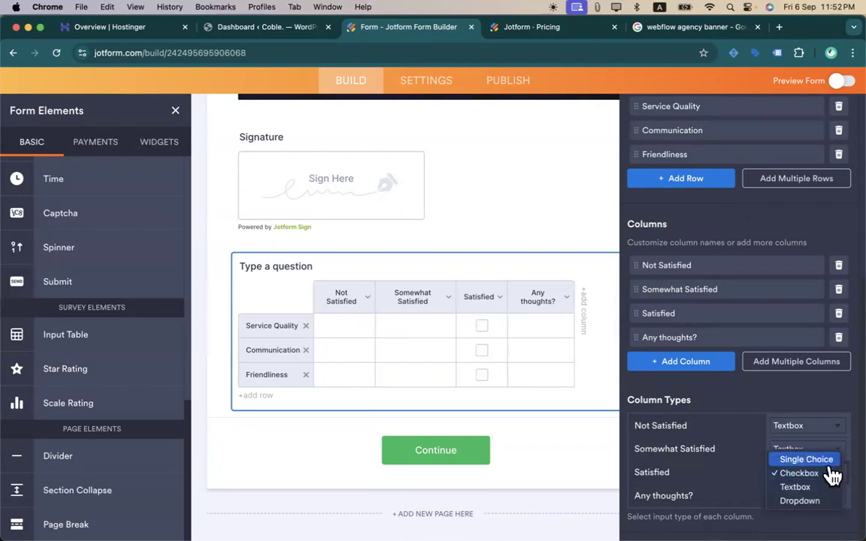
left_click(831, 460)
left_click(838, 453)
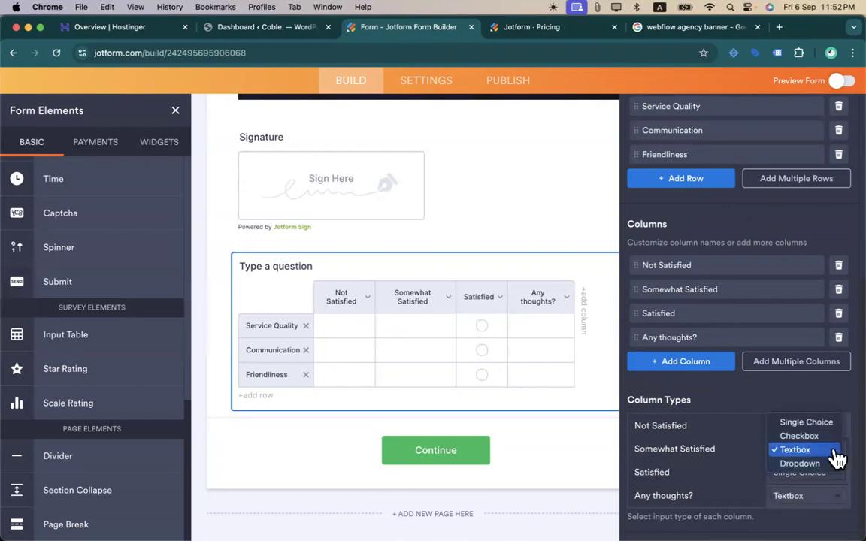
left_click(811, 424)
left_click(814, 430)
left_click(787, 400)
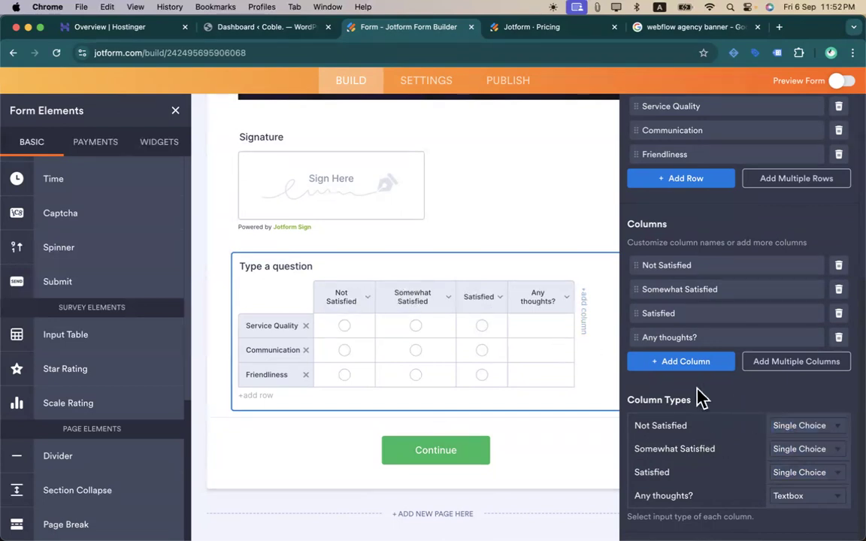
- Select the Not Satisfied column name in the Fields list for editing
scroll(699, 376, "up", 2)
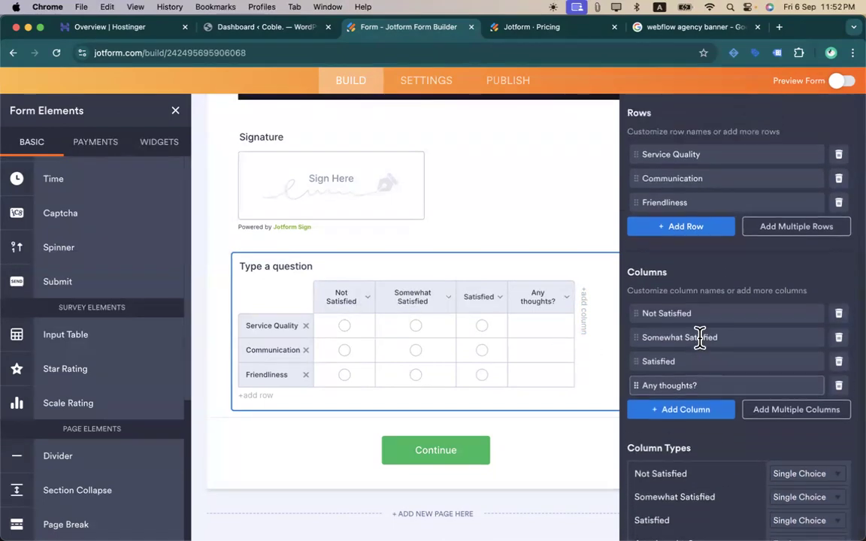
double_click(739, 315)
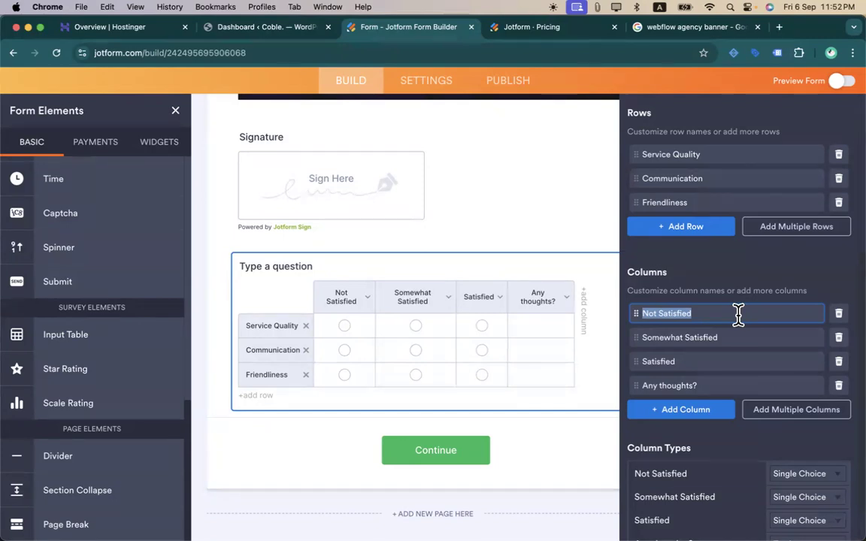
key("Caps_Lock")
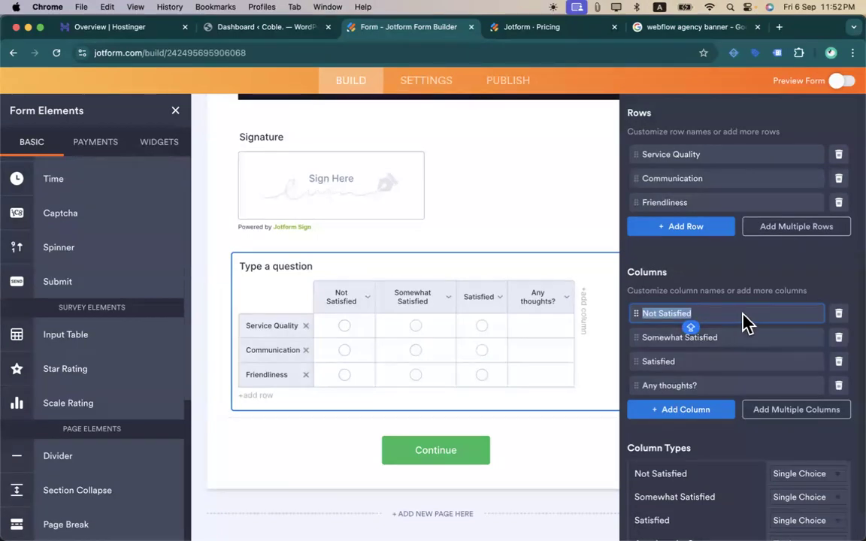
- Switch Not Satisfied's column type to Dropdown with options 'Quality was bad' and three 'test' lines
scroll(754, 435, "down", 2)
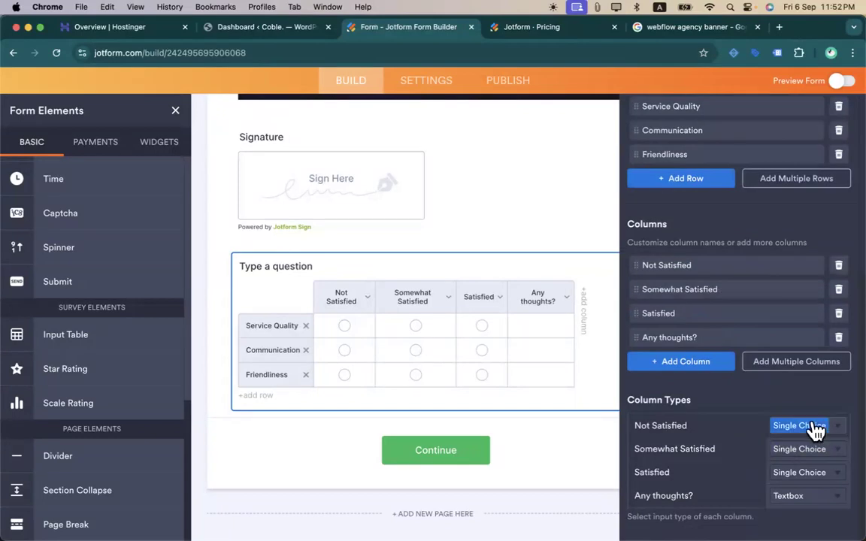
left_click(815, 427)
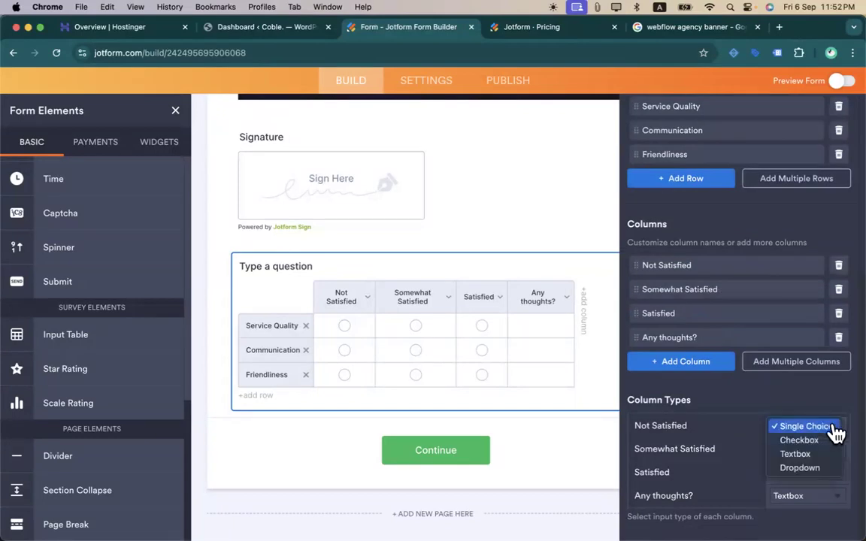
left_click(802, 468)
scroll(670, 403, "down", 2)
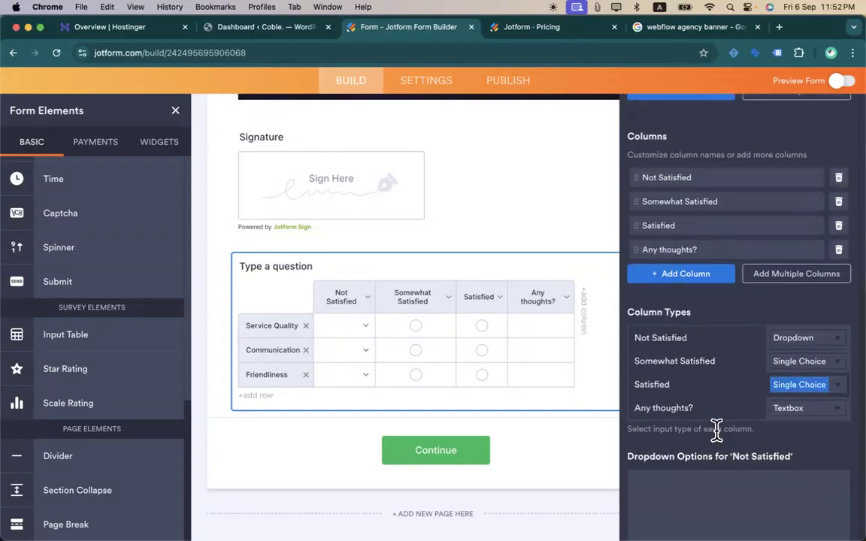
scroll(717, 430, "down", 1)
left_click(661, 434)
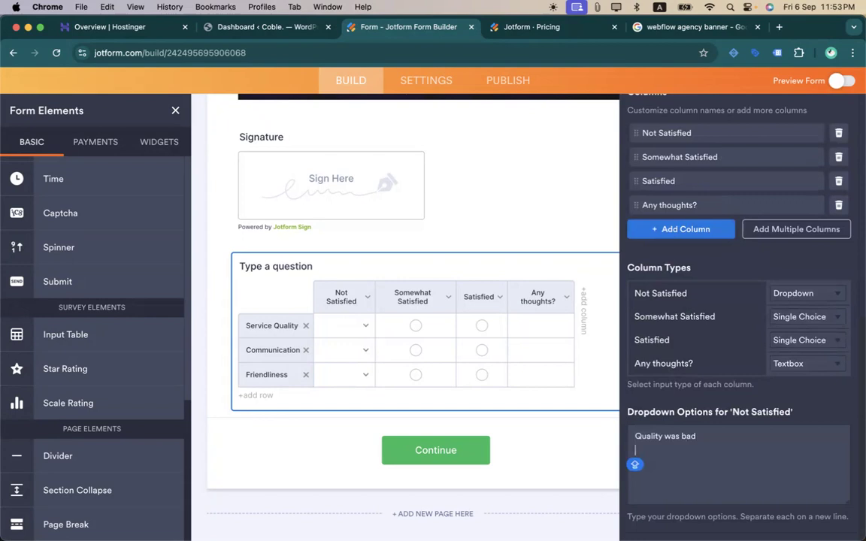
type("Es")
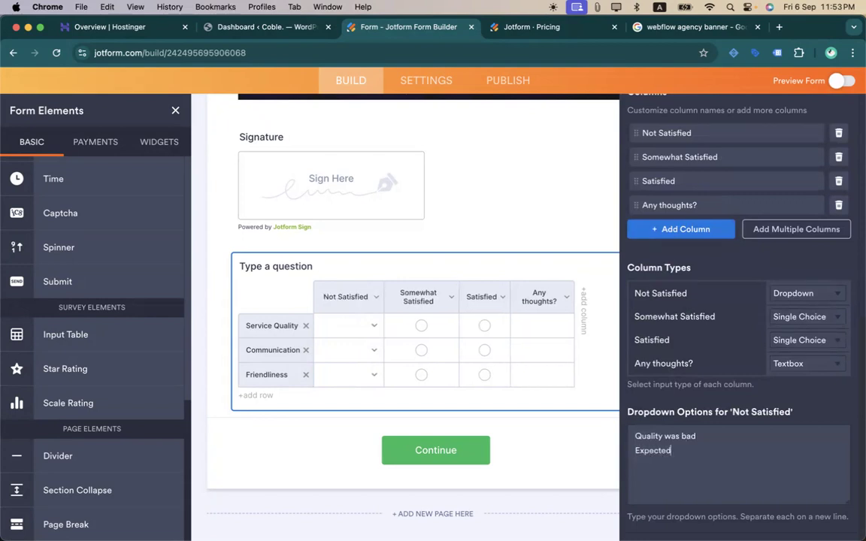
type("test test test")
scroll(818, 340, "up", 2)
scroll(818, 340, "down", 2)
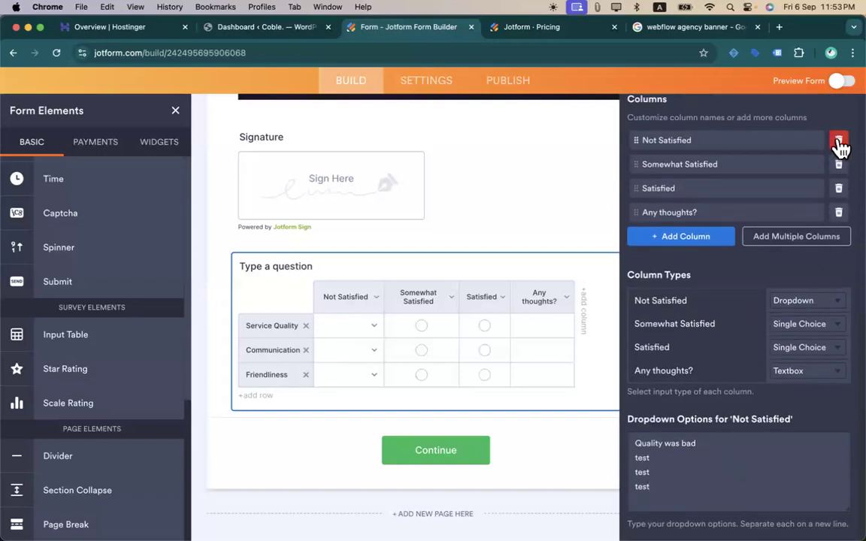
- In Preview Form, pick test and Satisfied for Service Quality and clear its comment cell
left_click(840, 88)
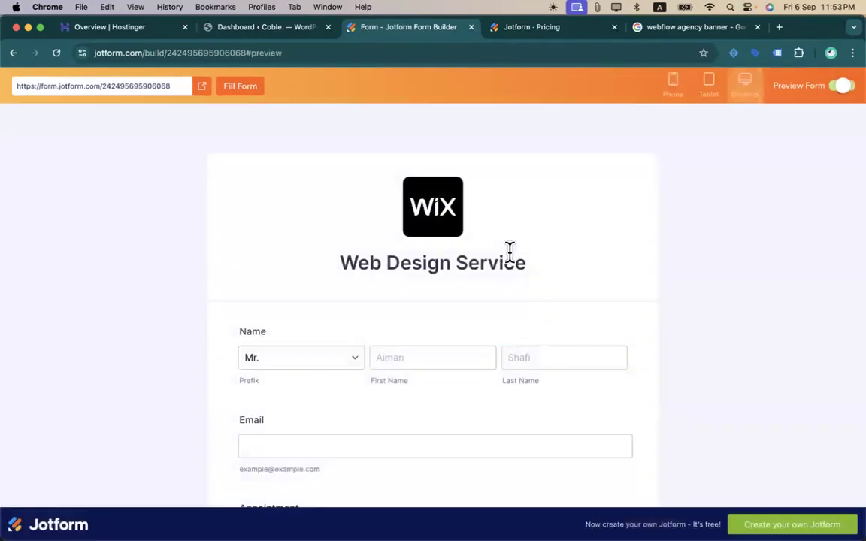
scroll(383, 338, "down", 15)
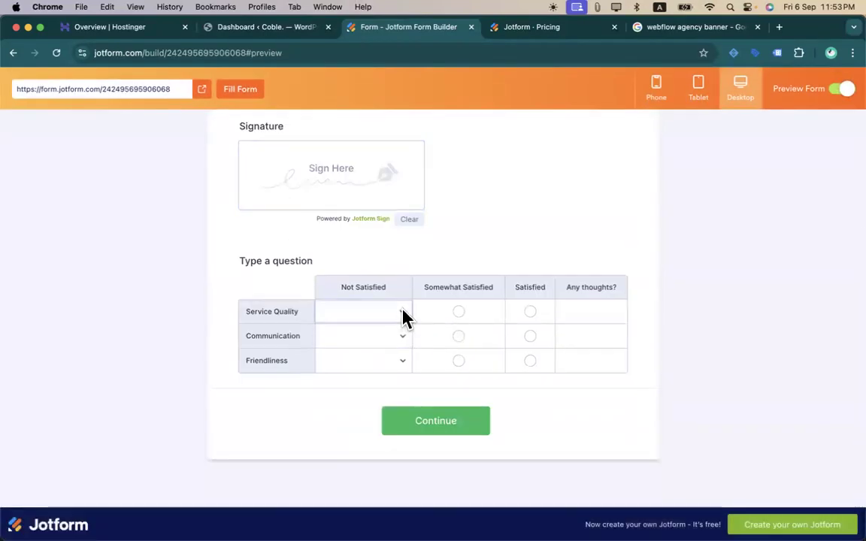
left_click(406, 317)
left_click(399, 325)
left_click(400, 316)
left_click(391, 339)
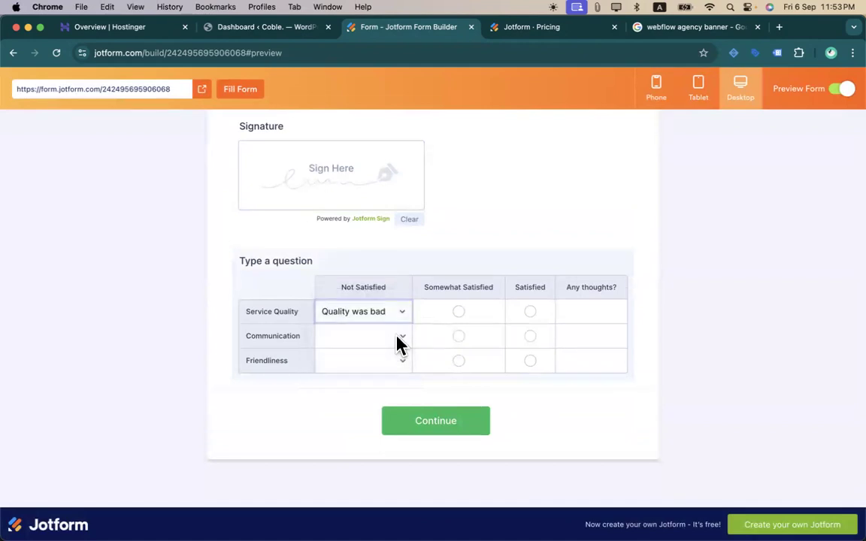
left_click(532, 313)
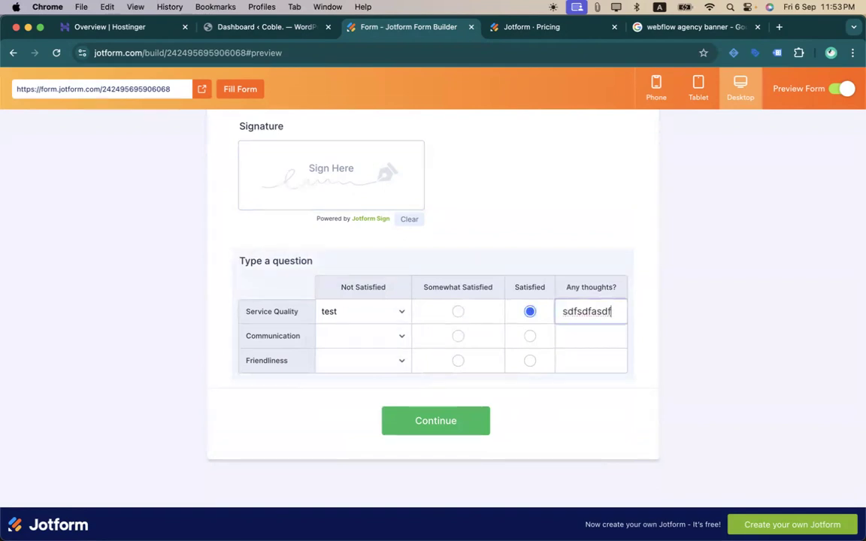
double_click(597, 314)
key("BackSpace")
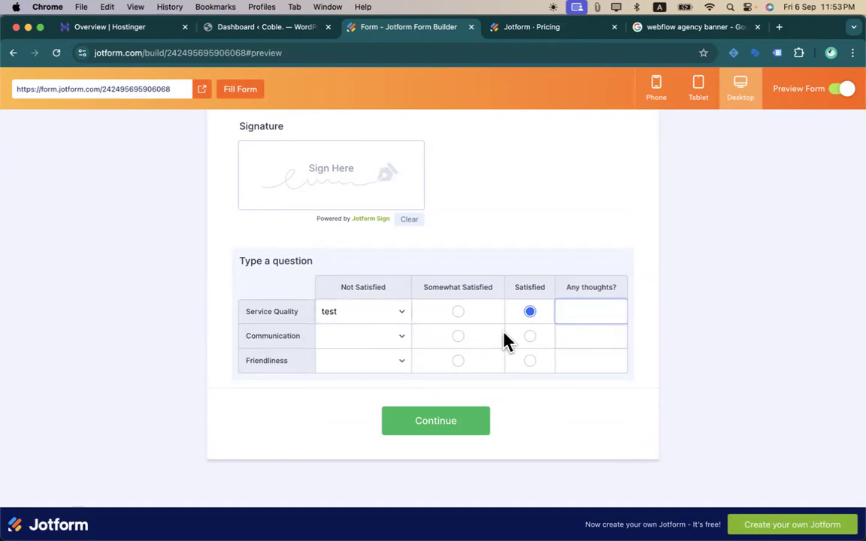
left_click(842, 90)
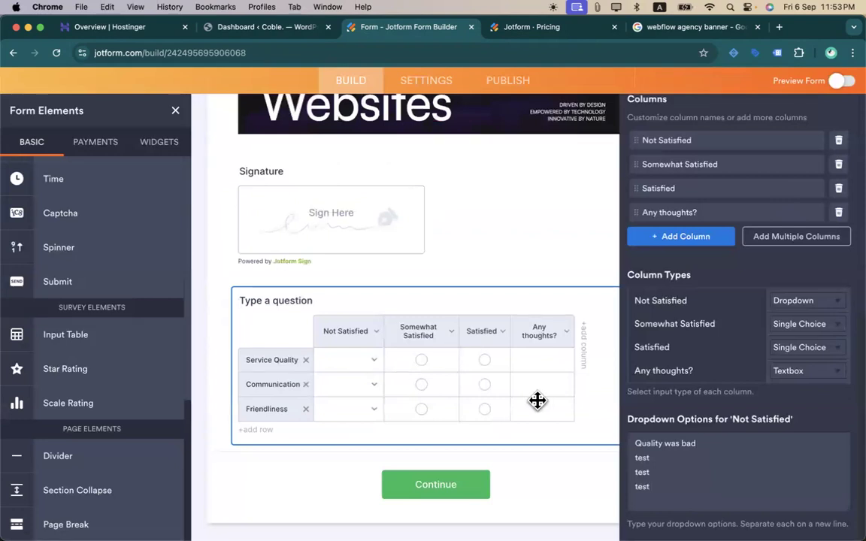
- Drop a Star Rating question below the input table
scroll(652, 384, "down", 1)
scroll(335, 333, "down", 3)
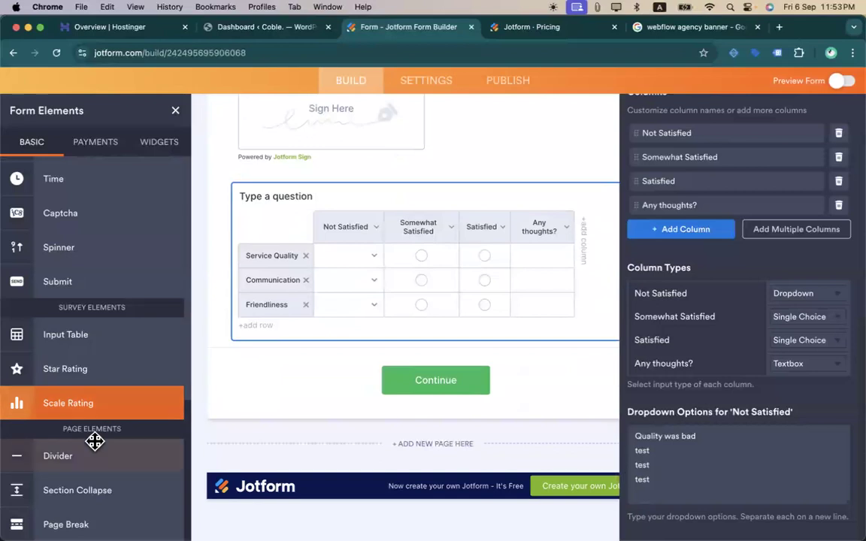
left_click_drag(92, 372, 372, 368)
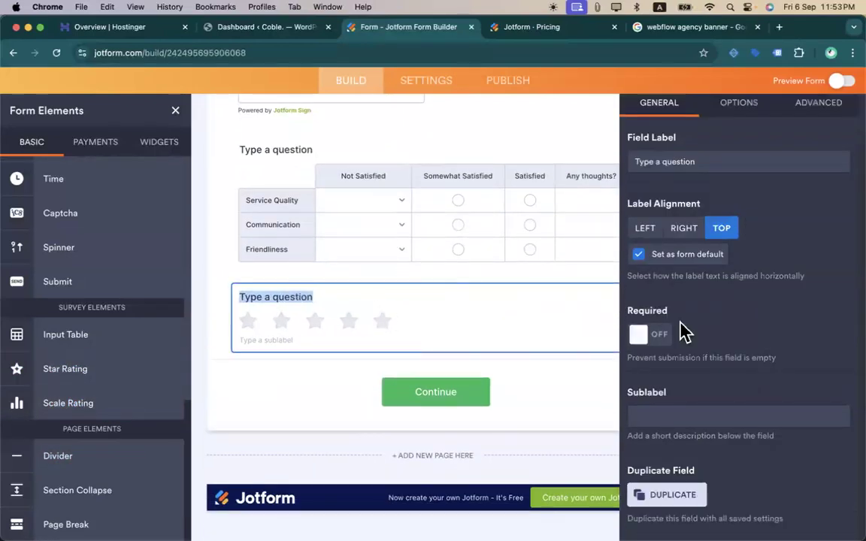
- Switch the rating icon to hearts and set Rating Amount to 10
left_click(735, 143)
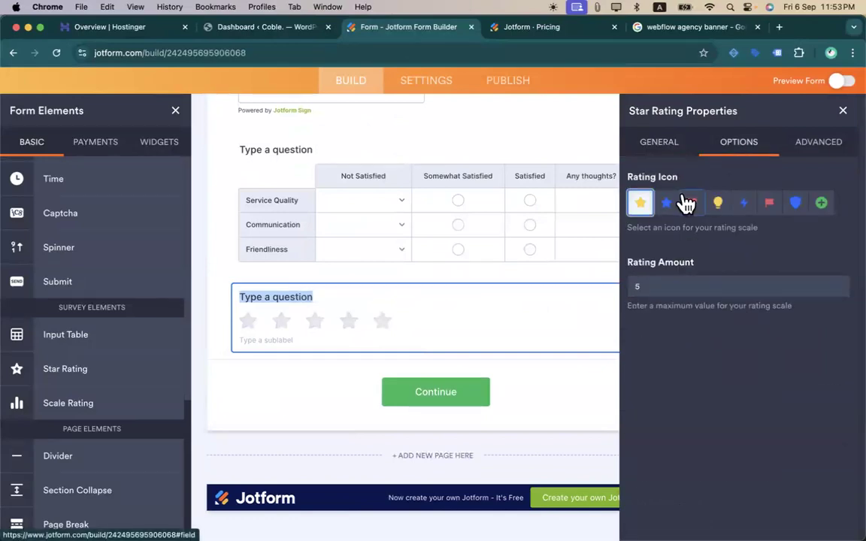
left_click(798, 203)
left_click(822, 203)
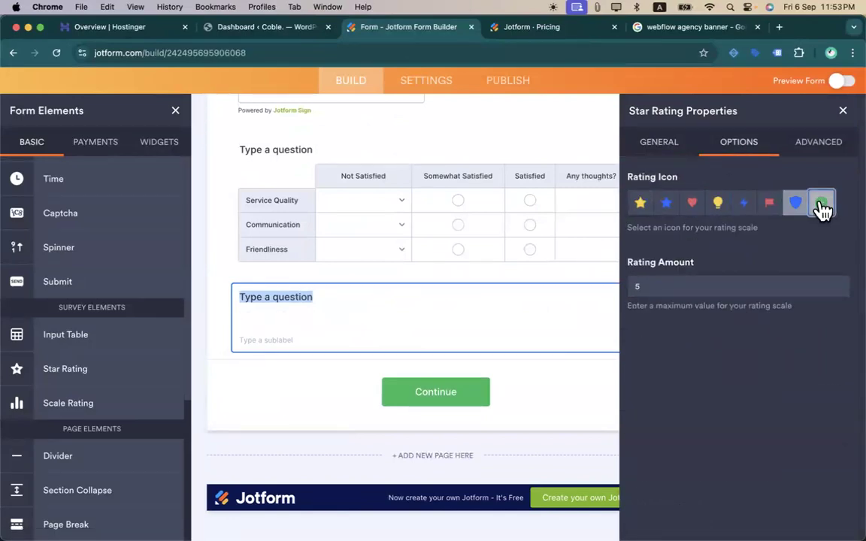
left_click(715, 205)
left_click(692, 204)
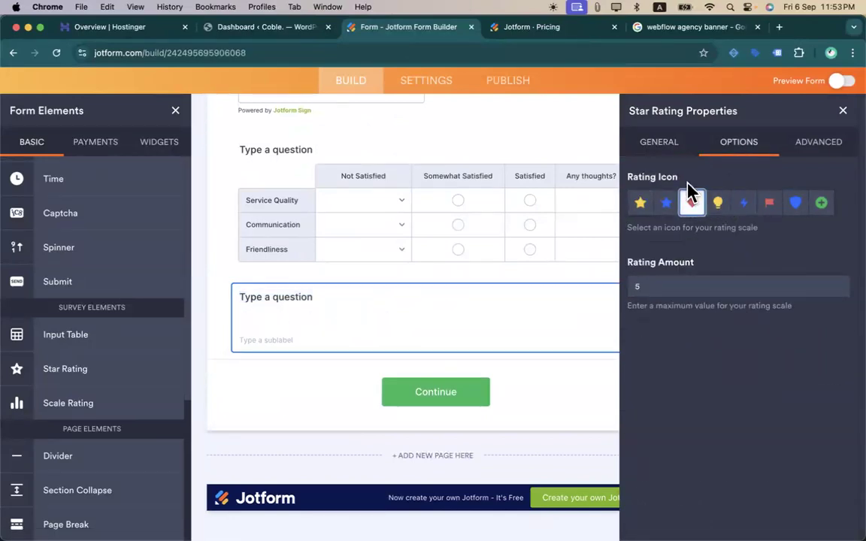
type("10")
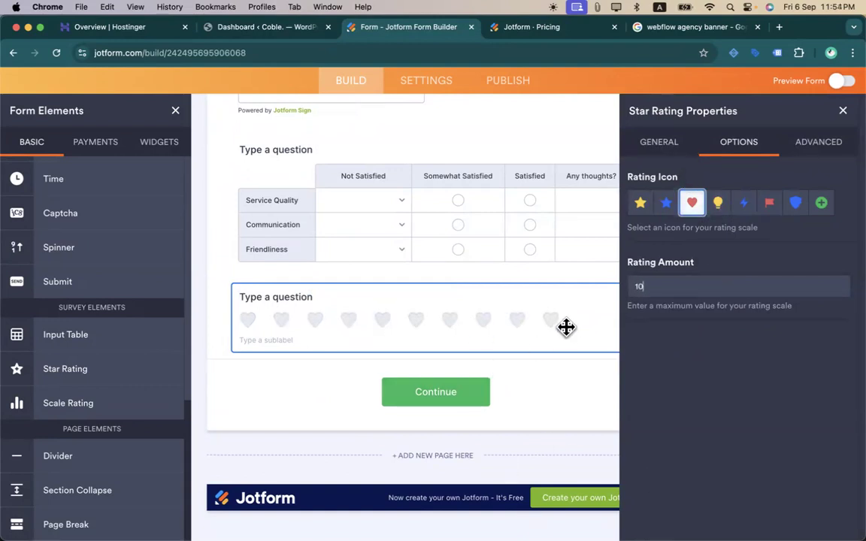
left_click(789, 141)
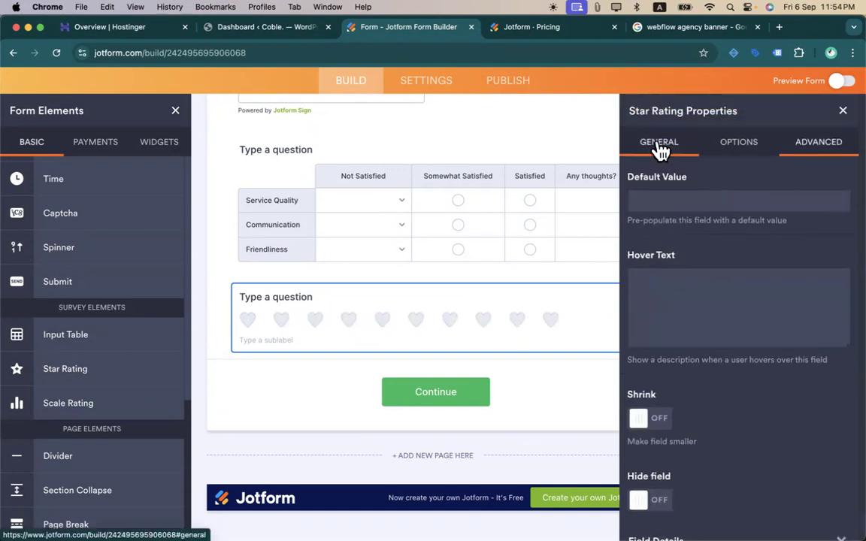
left_click(660, 143)
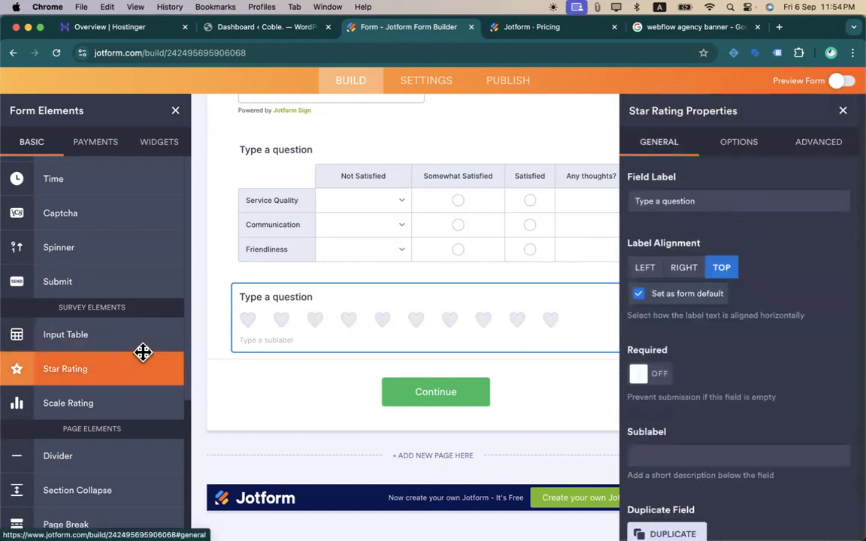
- Add a scale rating above the heart rating, running 1 to 10 from BAD to GREAT
left_click_drag(100, 400, 406, 396)
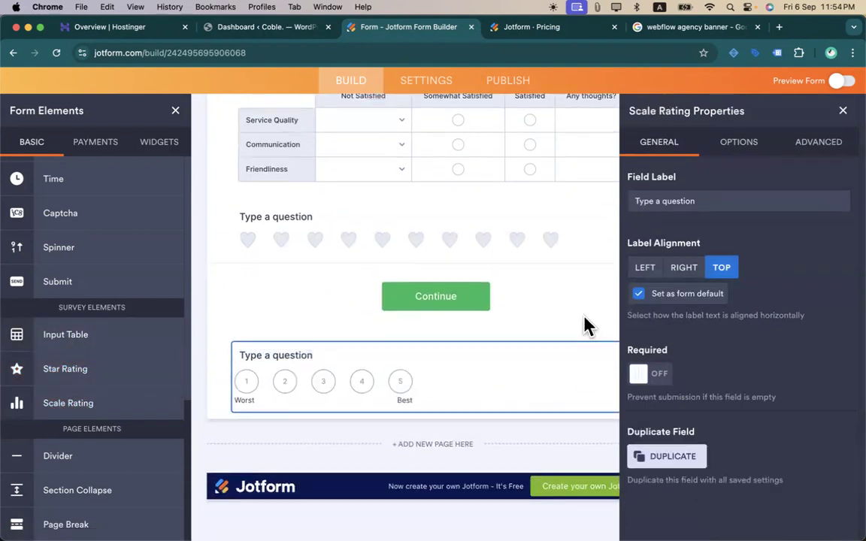
left_click(740, 147)
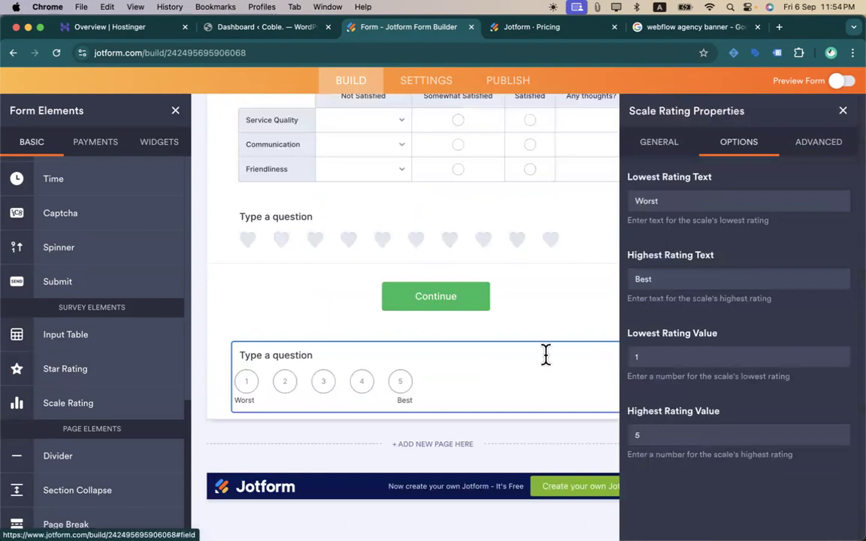
left_click_drag(542, 363, 549, 257)
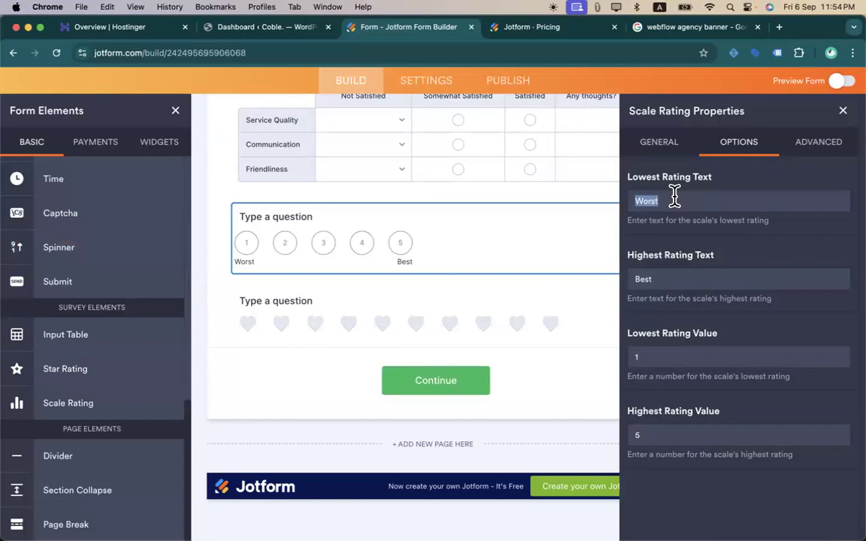
type("BAD")
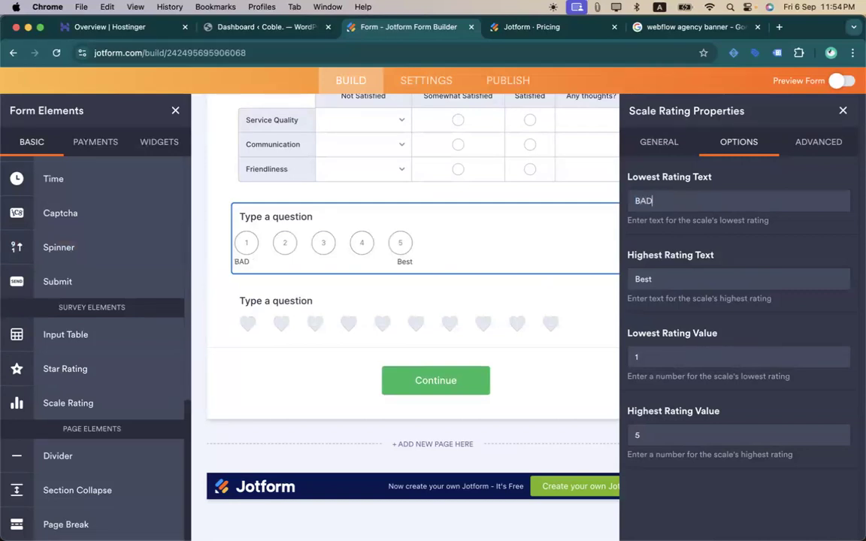
left_click(696, 269)
type("GRE")
type("10")
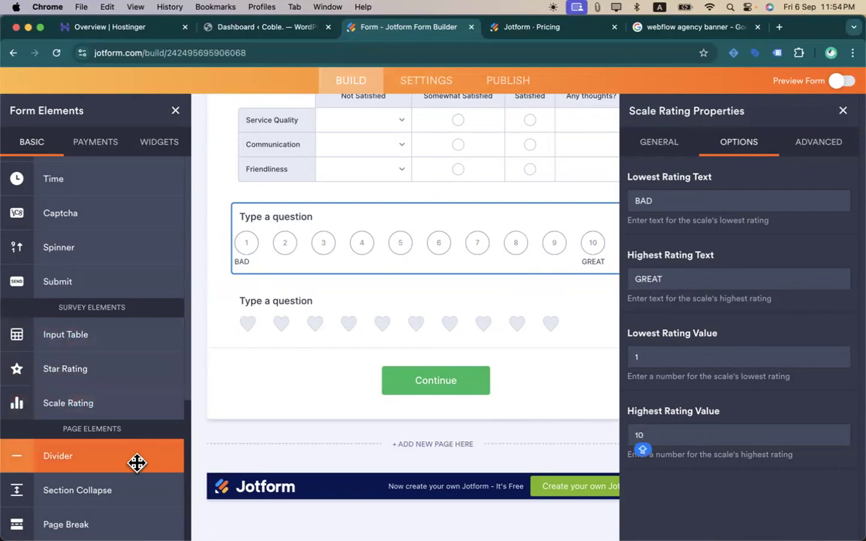
- Add a collapsible section above the rating table headed "Give us your feedback :)"
left_click_drag(77, 499, 378, 169)
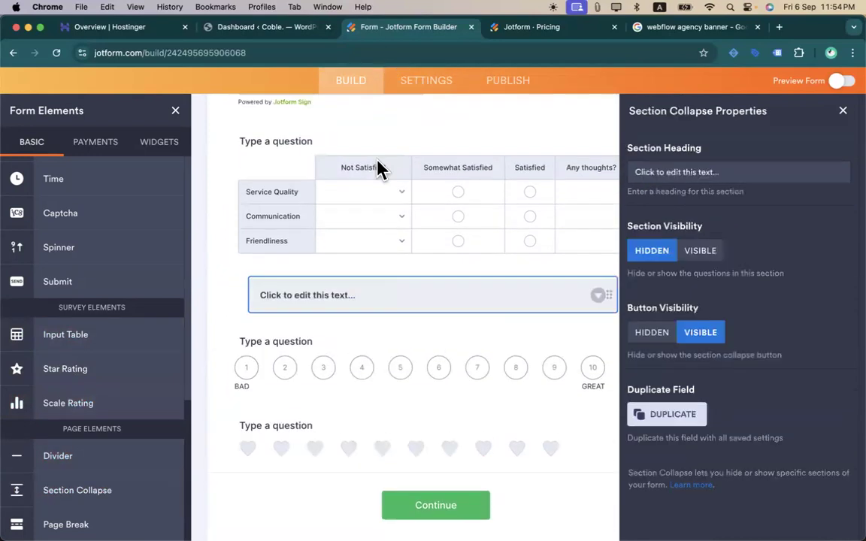
scroll(375, 294, "up", 1)
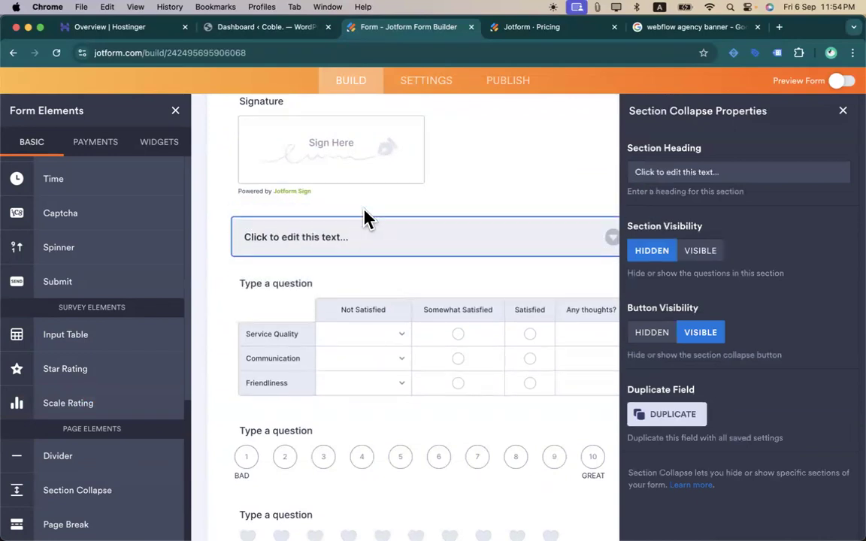
scroll(363, 226, "up", 2)
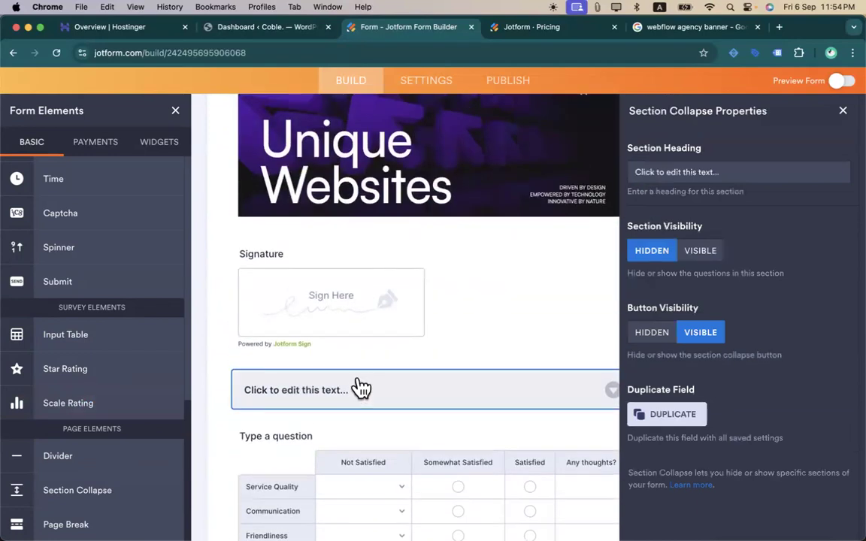
scroll(359, 384, "down", 1)
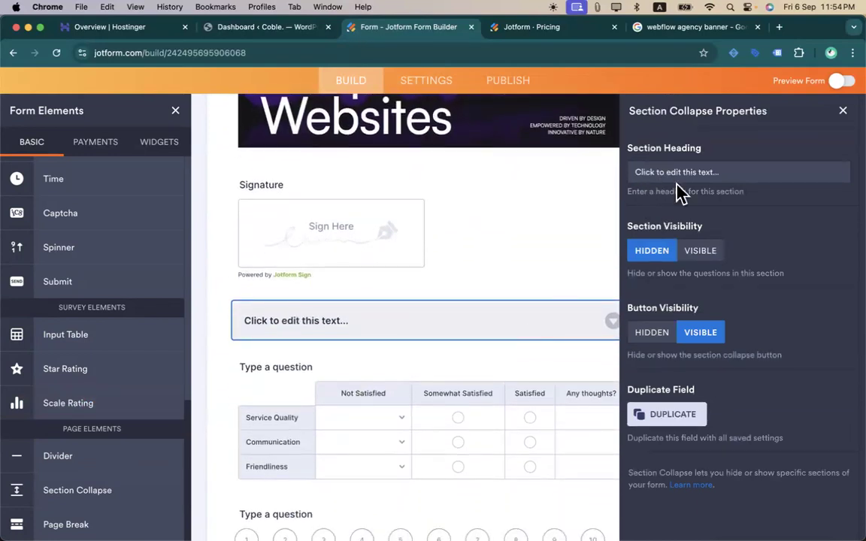
left_click(678, 179)
type("I")
key("BackSpace")
type("Give us your feedback :)")
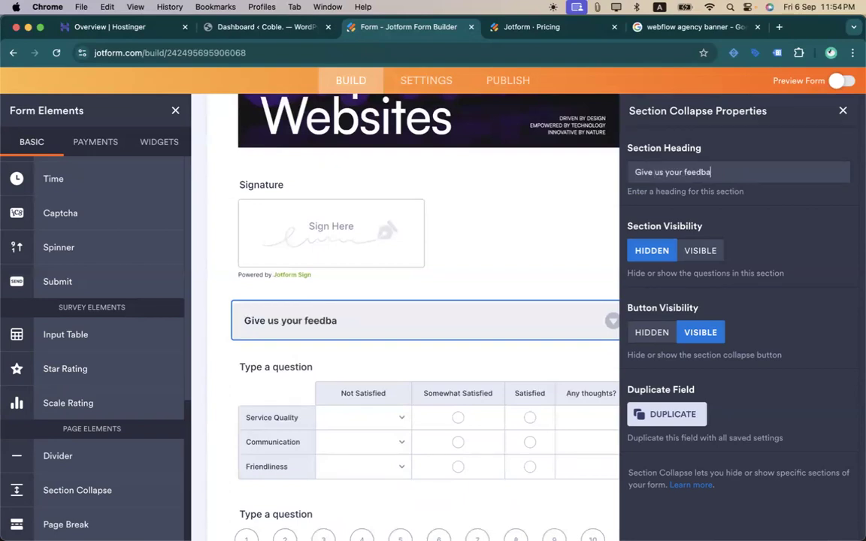
- Preview the form and test expanding and collapsing the feedback section
left_click(838, 85)
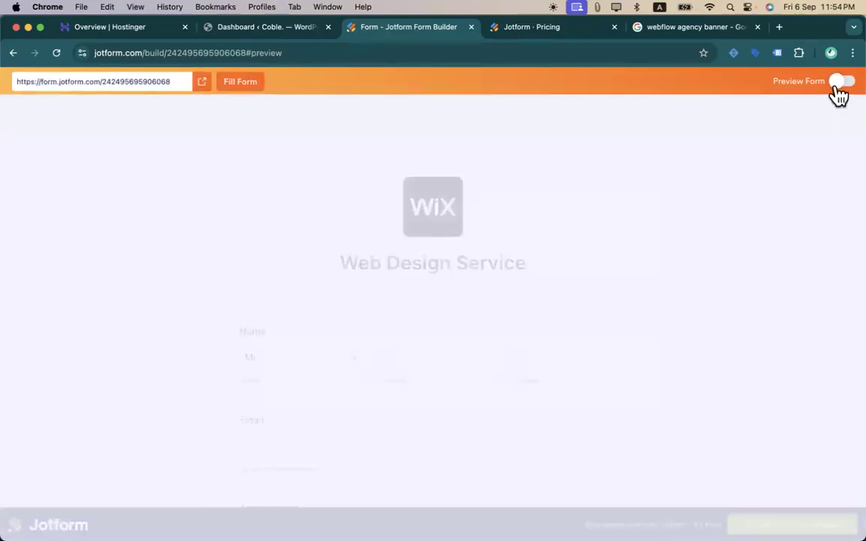
scroll(456, 227, "down", 15)
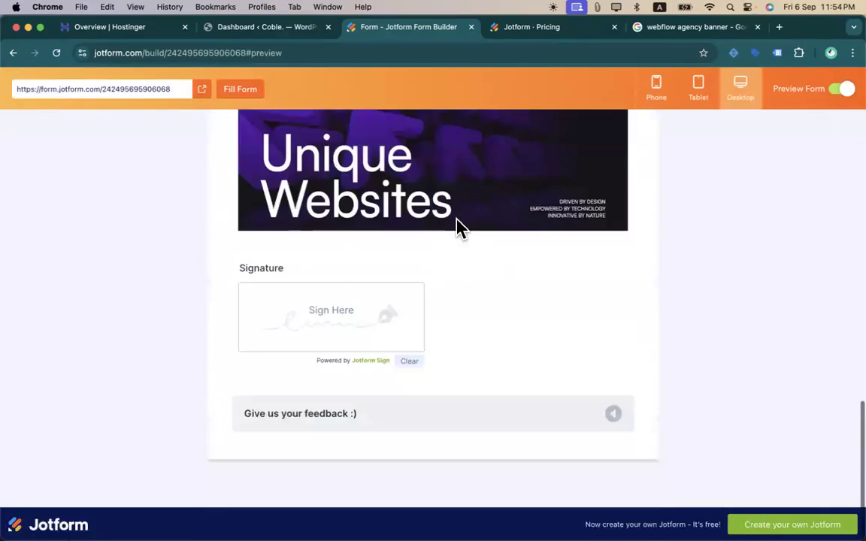
left_click(614, 417)
scroll(518, 412, "down", 5)
scroll(547, 353, "up", 5)
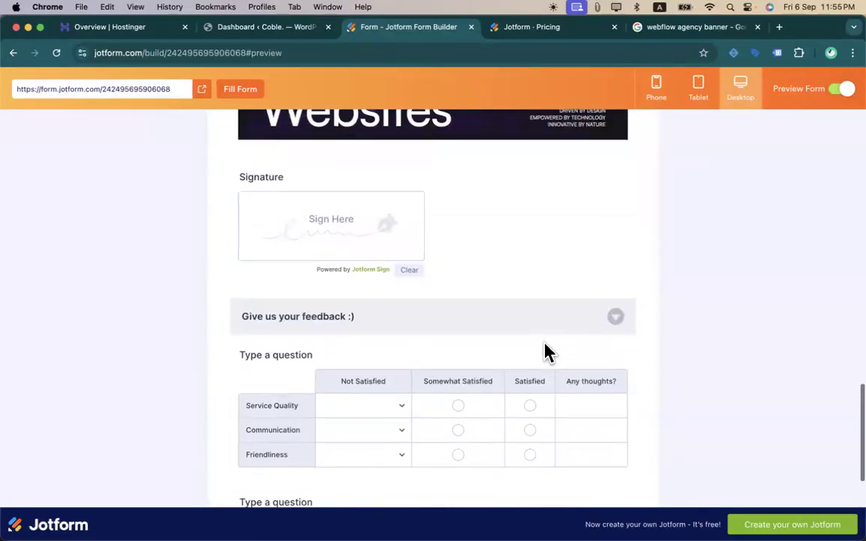
scroll(556, 383, "down", 1)
left_click(606, 368)
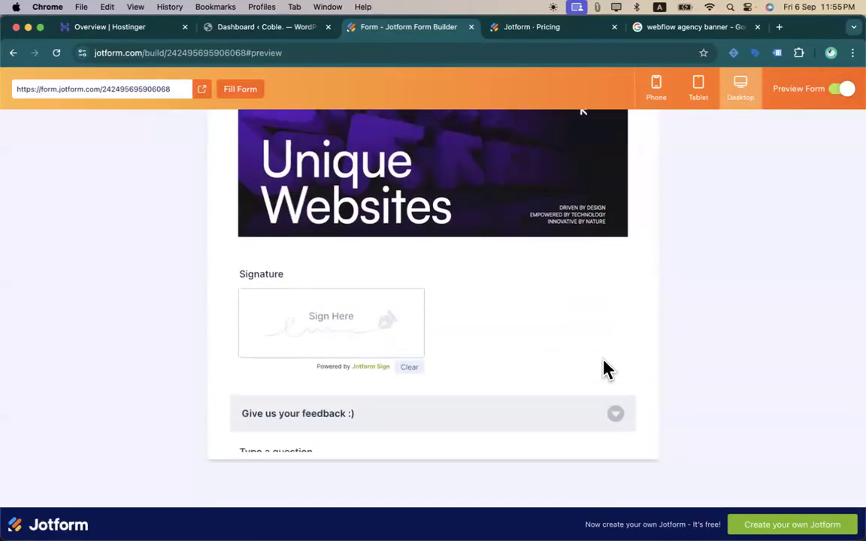
left_click(605, 414)
scroll(605, 415, "down", 4)
scroll(594, 301, "up", 3)
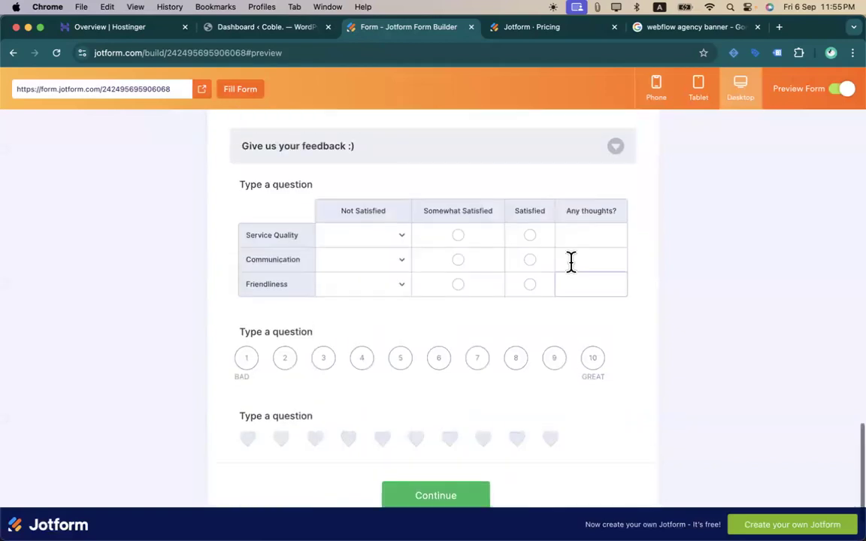
left_click(612, 324)
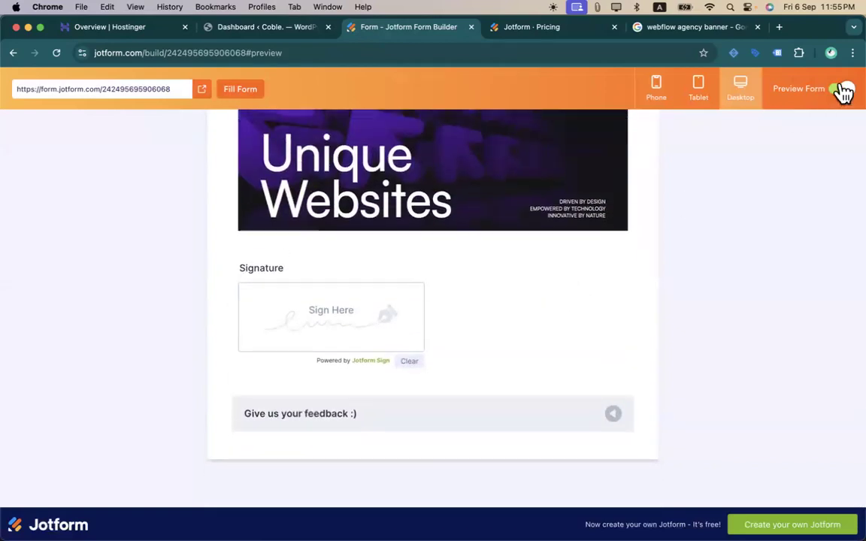
left_click(840, 89)
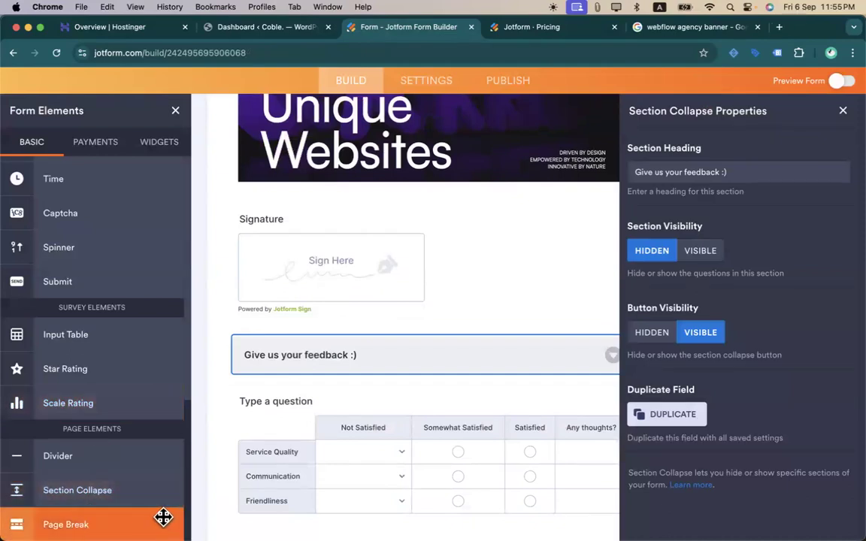
right_click(482, 370)
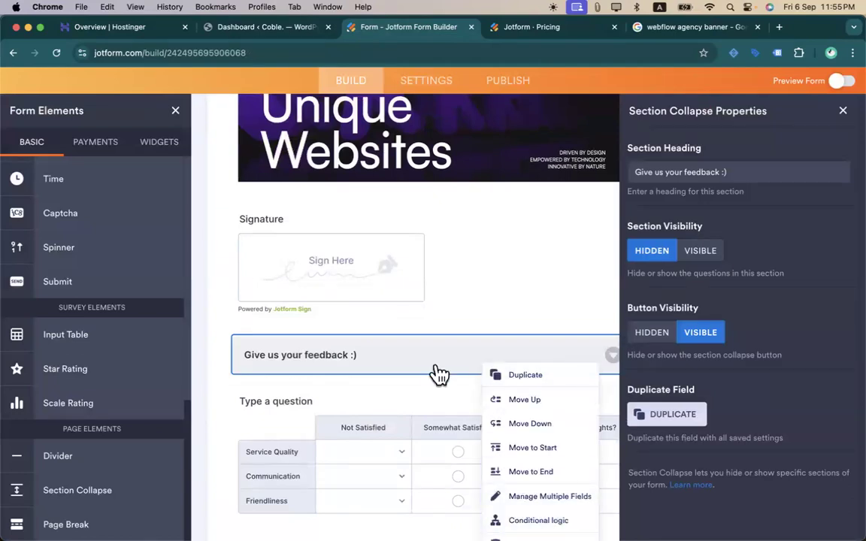
scroll(439, 373, "down", 5)
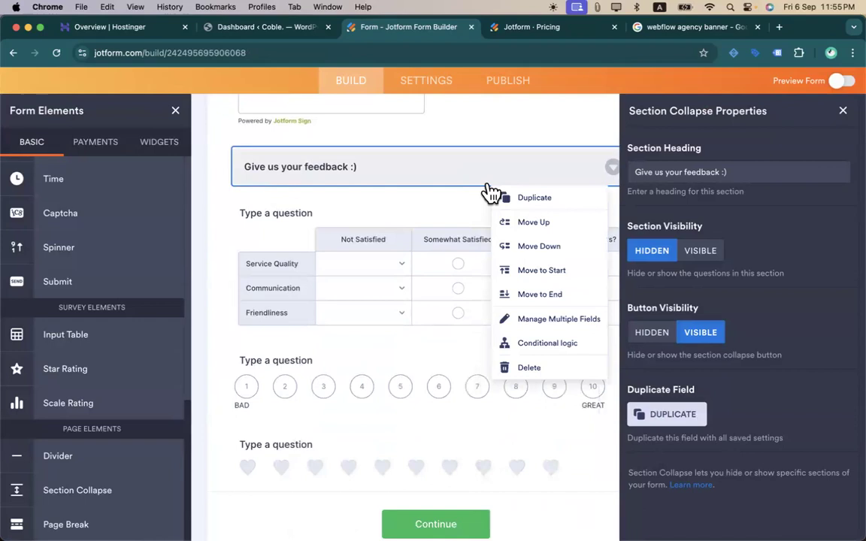
left_click(526, 367)
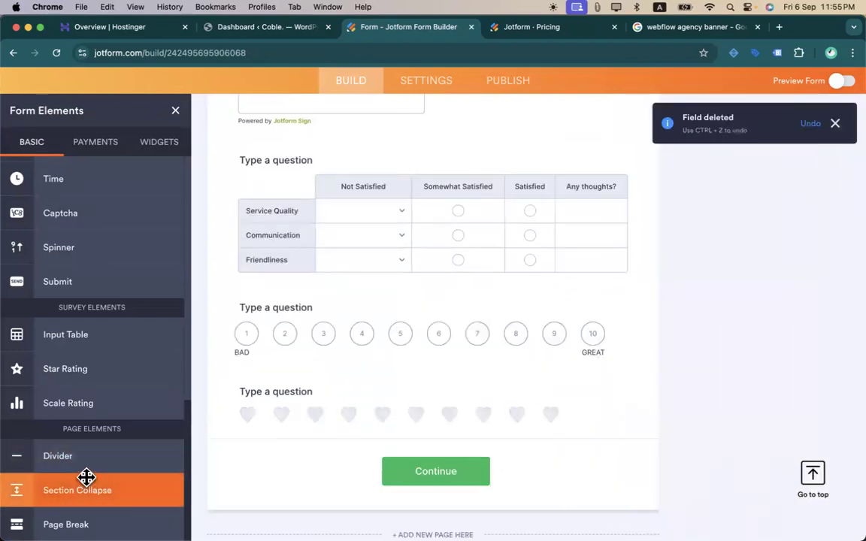
left_click_drag(92, 464, 425, 174)
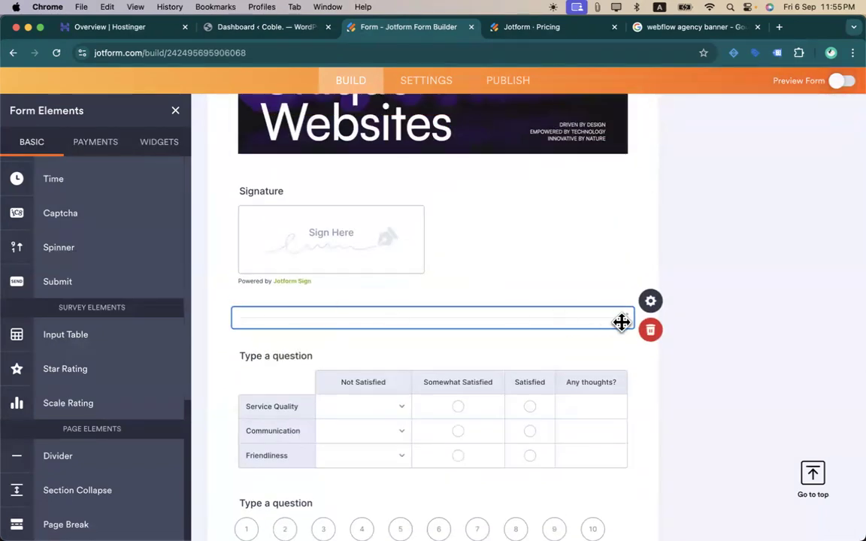
left_click(649, 332)
mouse_move(65, 524)
left_mouse_down()
mouse_move(251, 460)
mouse_move(347, 210)
mouse_move(352, 84)
mouse_move(366, 169)
mouse_move(363, 251)
left_mouse_up()
scroll(357, 375, "down", 7)
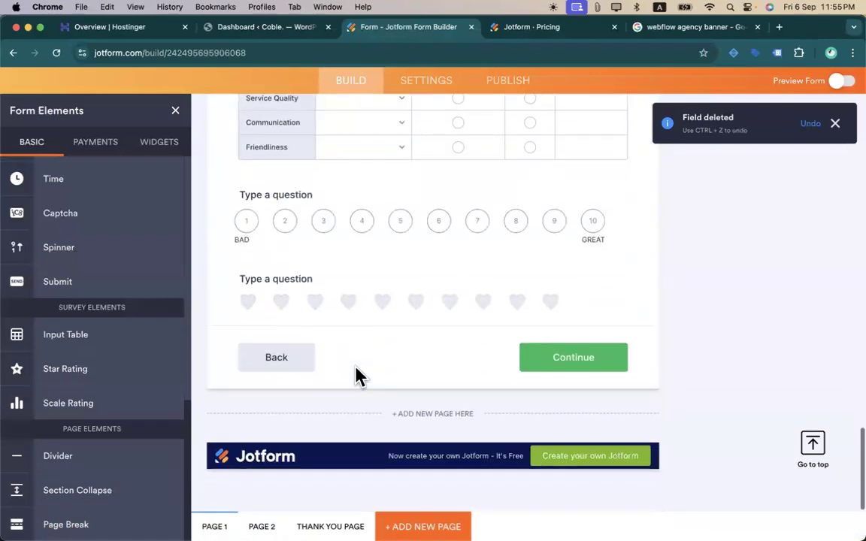
scroll(358, 375, "up", 9)
left_click_drag(381, 432, 388, 208)
scroll(417, 315, "up", 2)
scroll(416, 311, "down", 5)
scroll(416, 311, "up", 6)
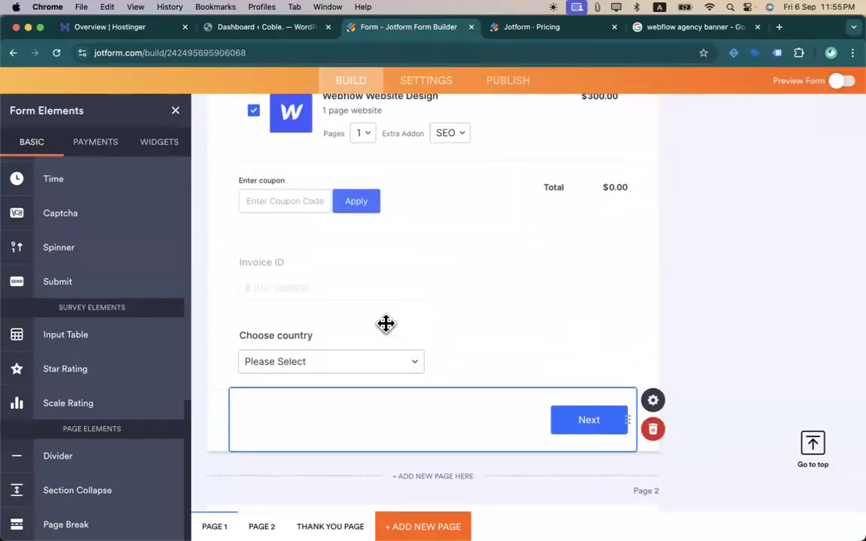
scroll(386, 322, "up", 10)
scroll(387, 321, "down", 15)
scroll(386, 330, "up", 3)
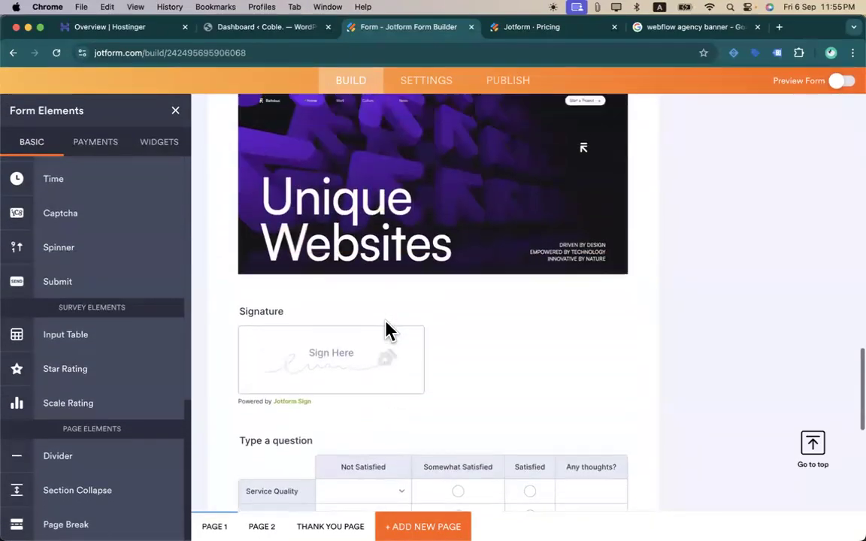
scroll(417, 316, "up", 10)
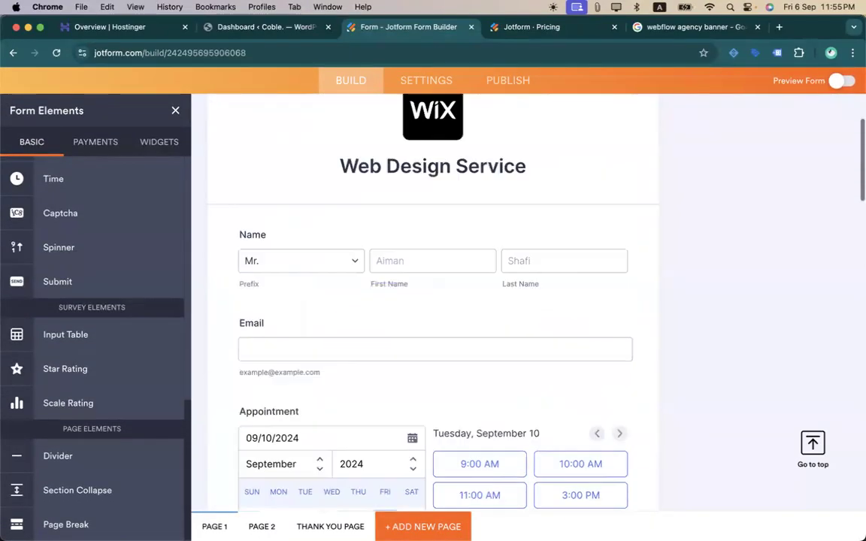
scroll(417, 316, "down", 8)
left_click(330, 526)
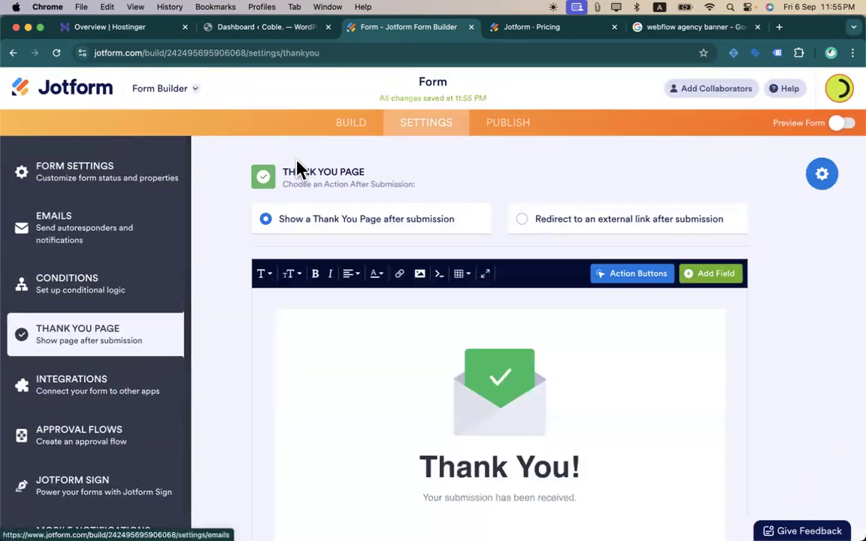
left_click(368, 123)
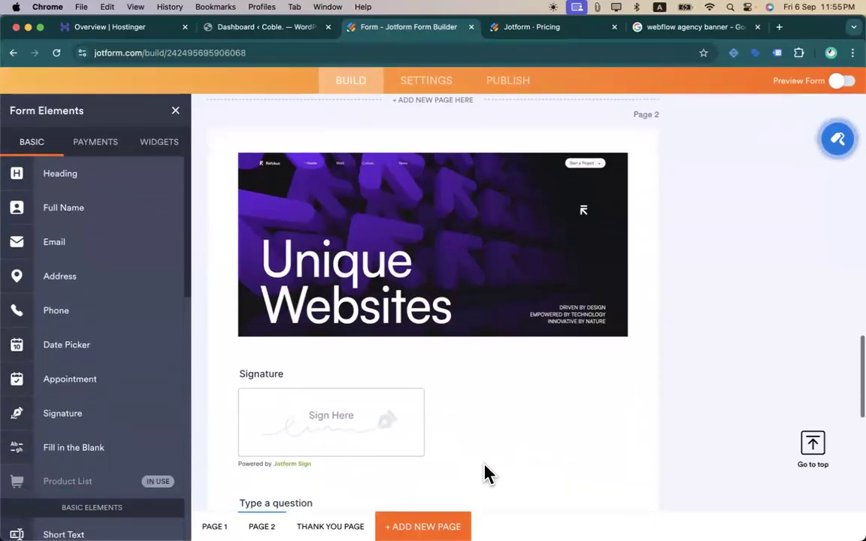
scroll(484, 474, "down", 5)
scroll(433, 306, "up", 7)
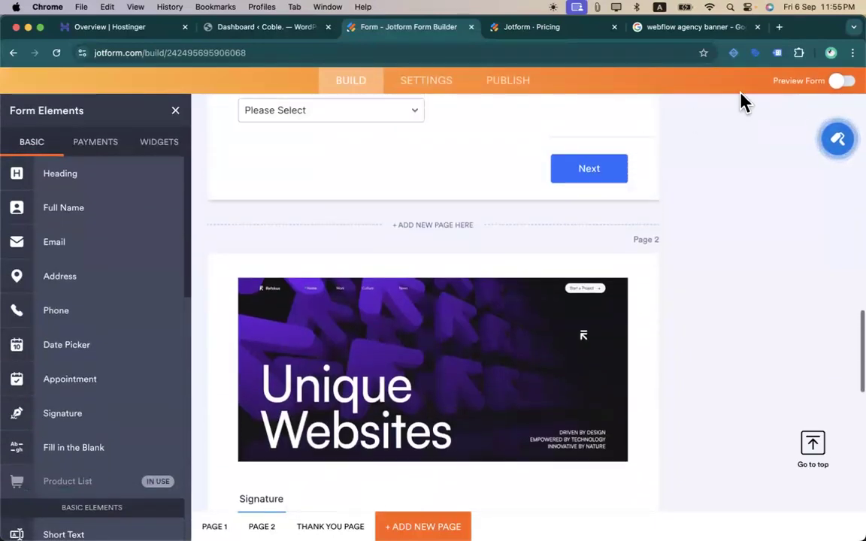
left_click(840, 83)
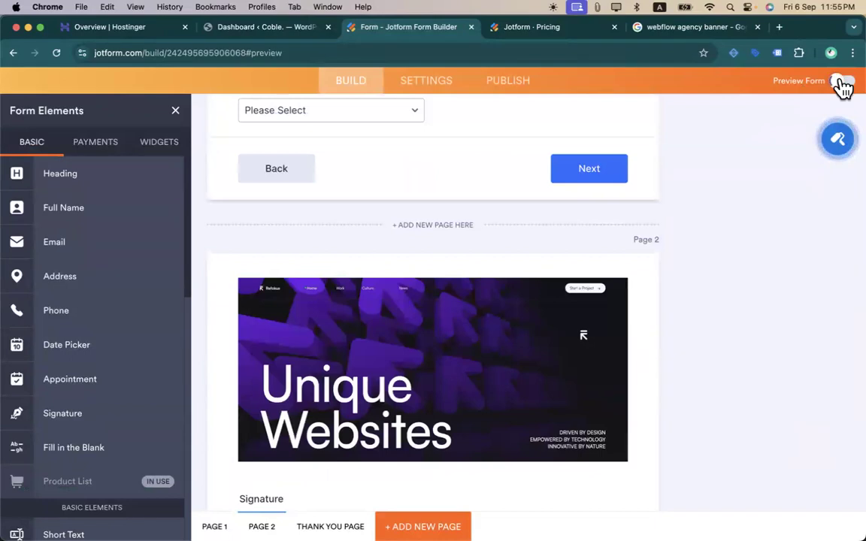
scroll(622, 320, "down", 5)
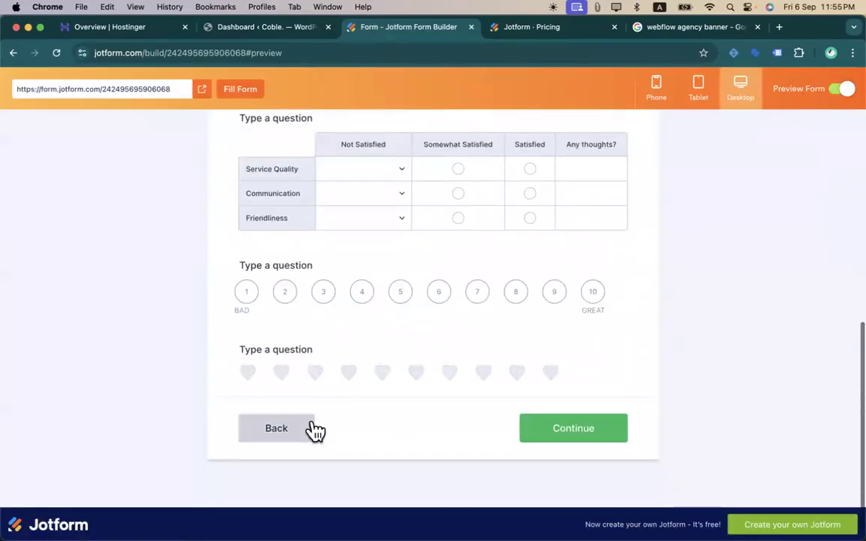
scroll(418, 274, "up", 5)
scroll(360, 308, "down", 5)
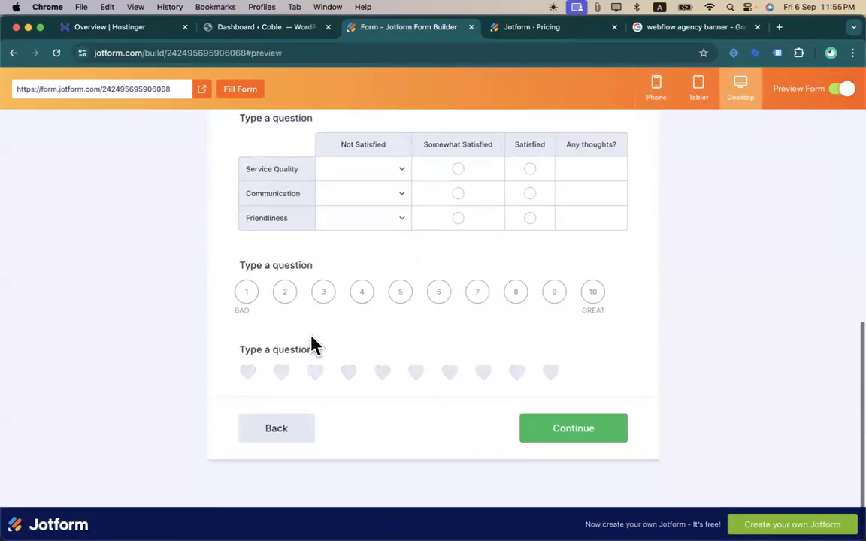
left_click(284, 425)
scroll(378, 371, "down", 10)
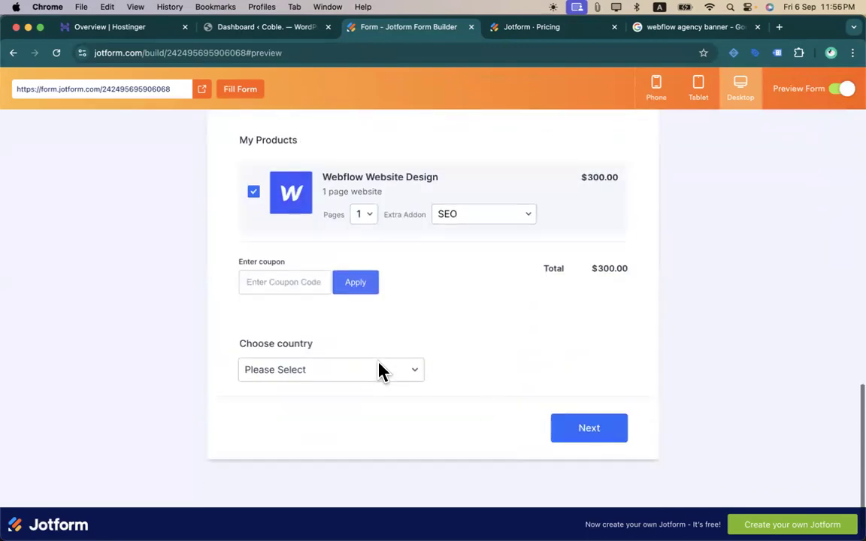
left_click(575, 442)
scroll(380, 300, "down", 5)
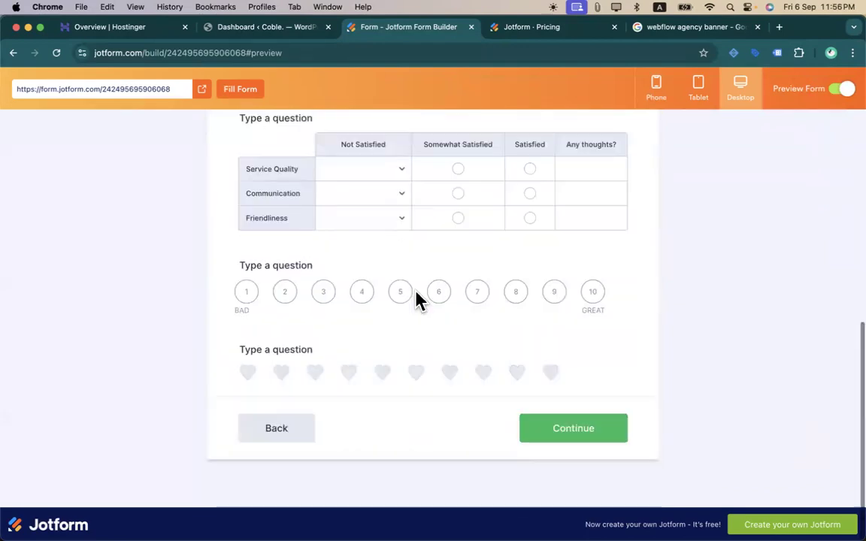
scroll(420, 301, "up", 7)
left_click(843, 90)
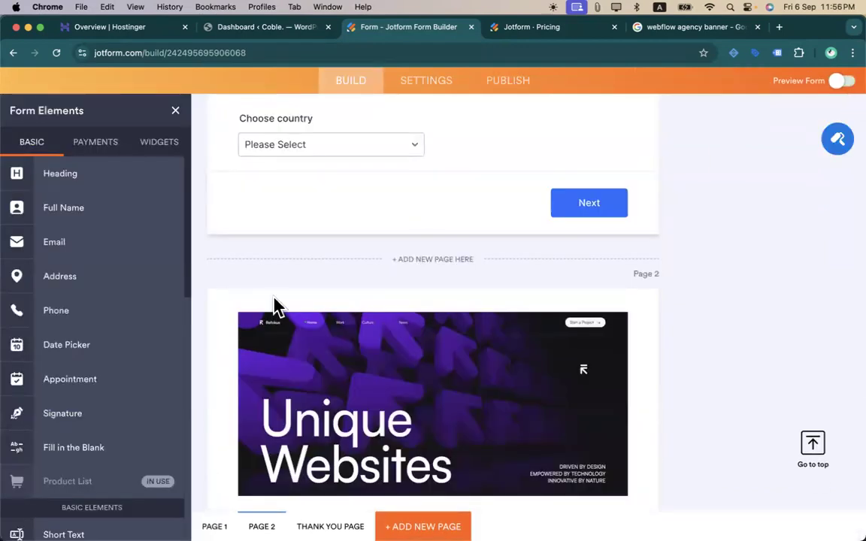
scroll(136, 376, "down", 10)
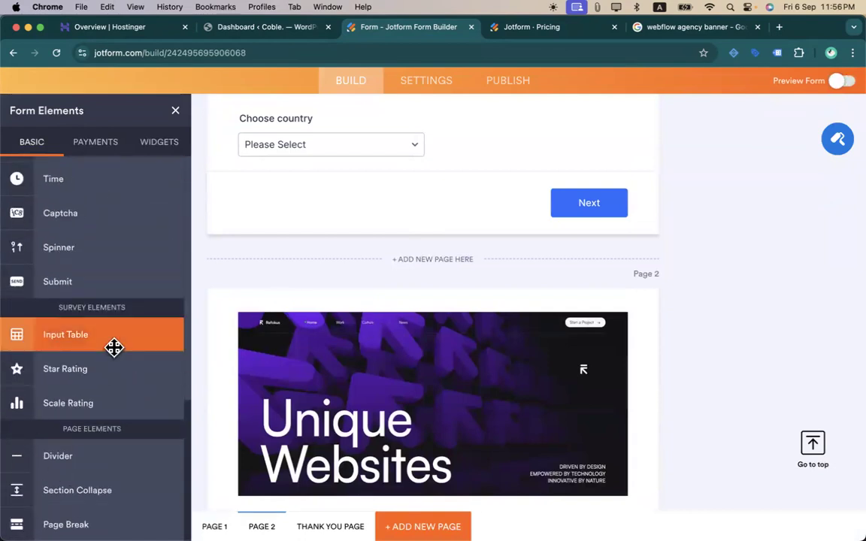
scroll(113, 347, "up", 2)
scroll(113, 347, "up", 8)
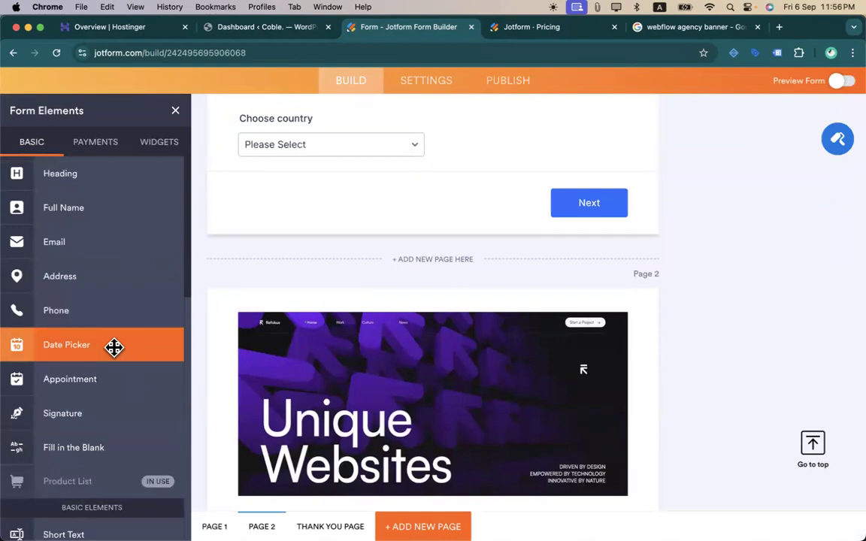
scroll(298, 299, "down", 10)
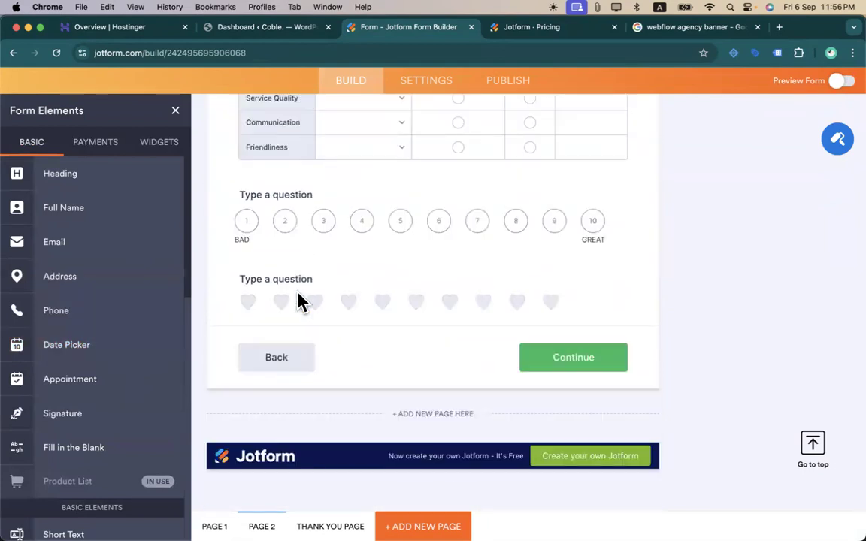
scroll(465, 234, "up", 20)
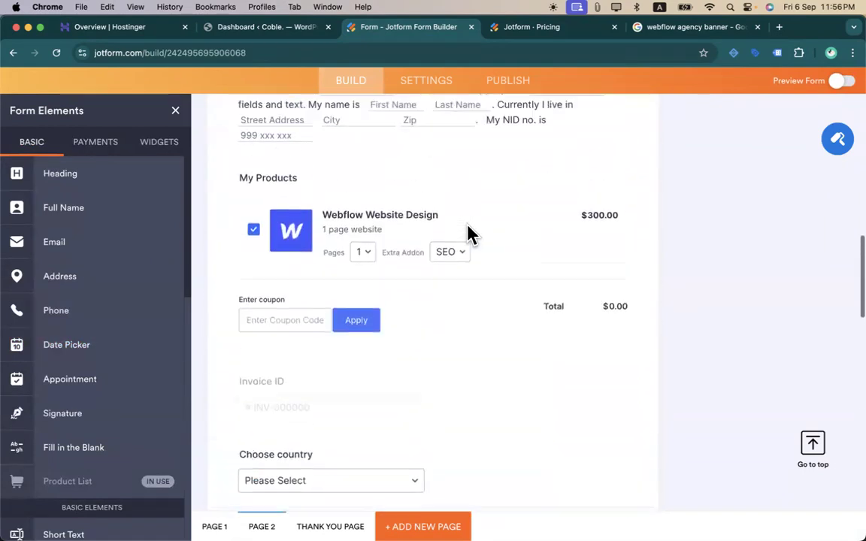
scroll(466, 229, "down", 15)
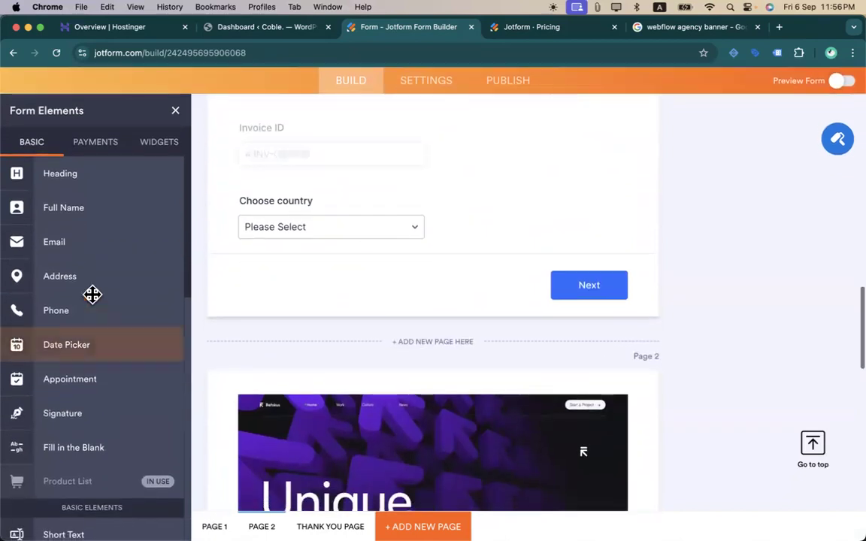
scroll(92, 294, "down", 10)
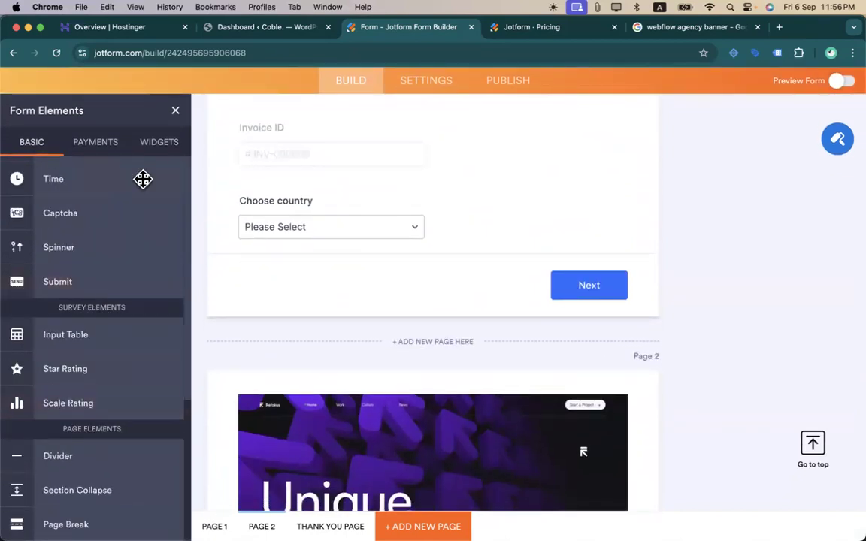
scroll(696, 280, "up", 15)
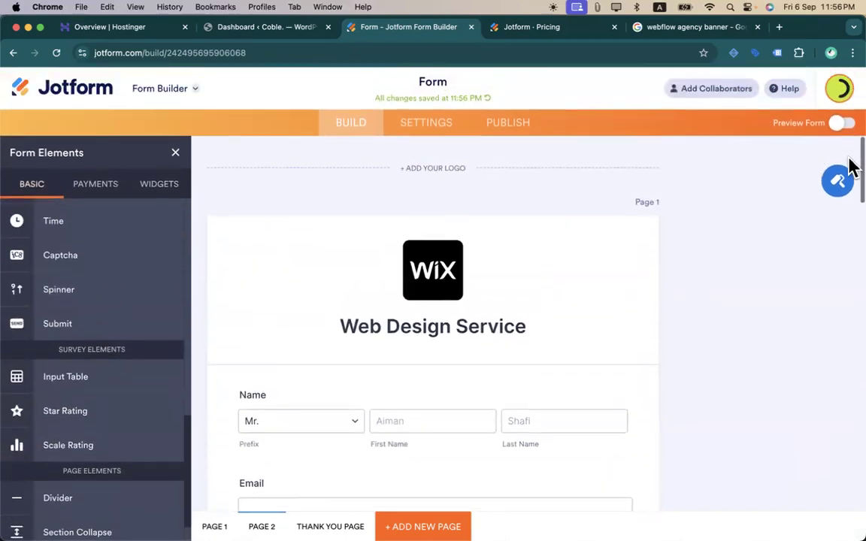
- Try the blue, orange, green and dark schemes, settling on beige-and-brown (#5a4b44 page, #efe8d4 form)
left_click(841, 188)
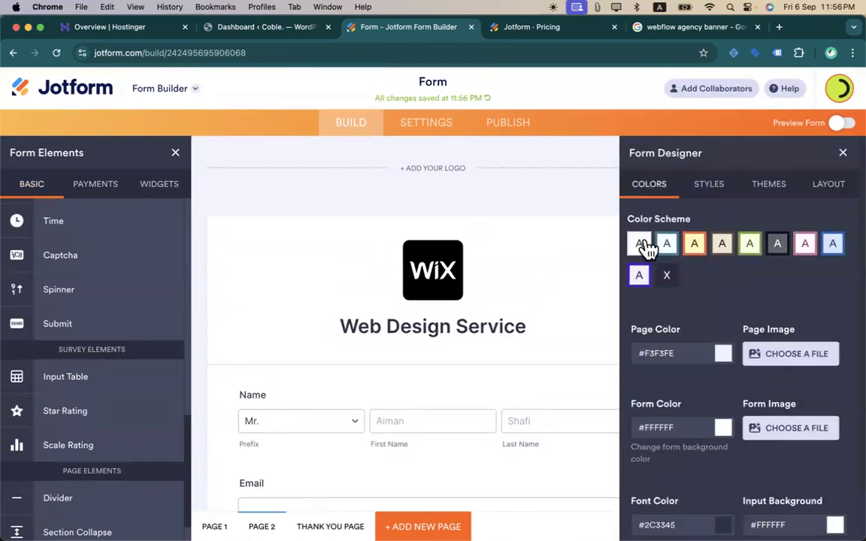
left_click(669, 249)
left_click(694, 252)
left_click(717, 250)
left_click(749, 251)
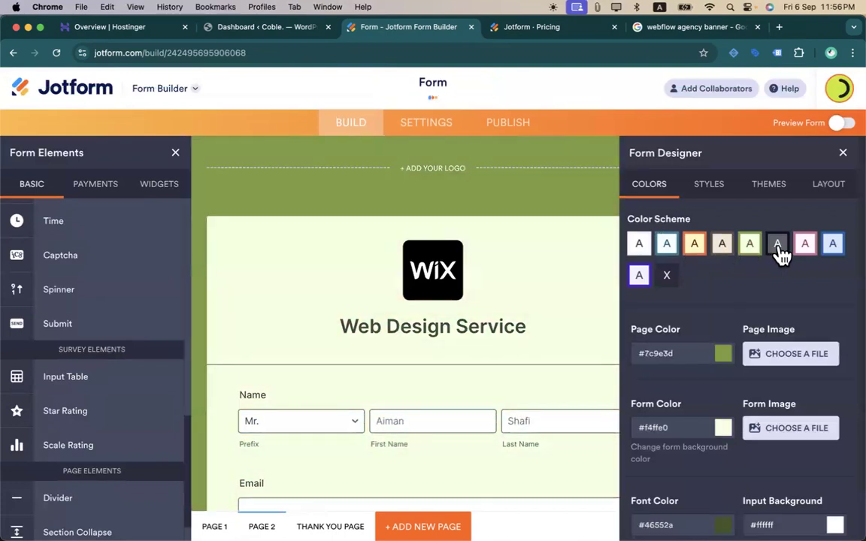
left_click(778, 252)
left_click(722, 250)
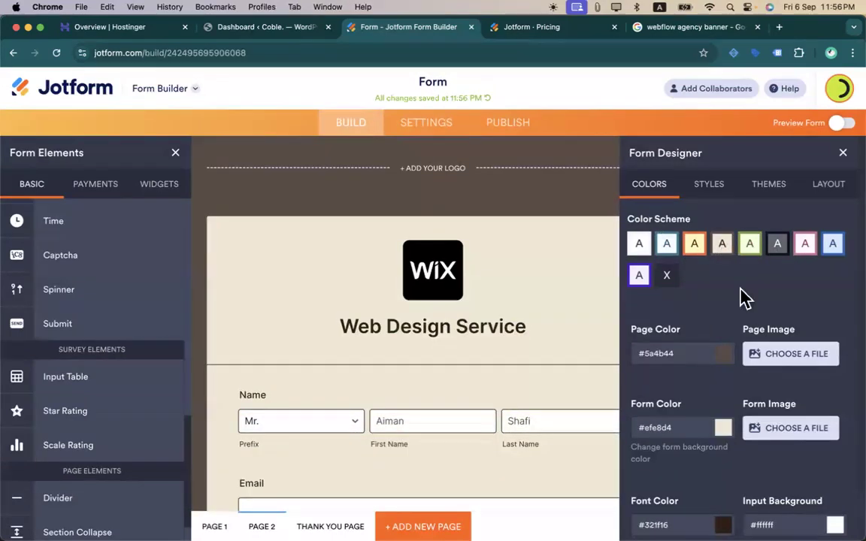
scroll(766, 353, "down", 2)
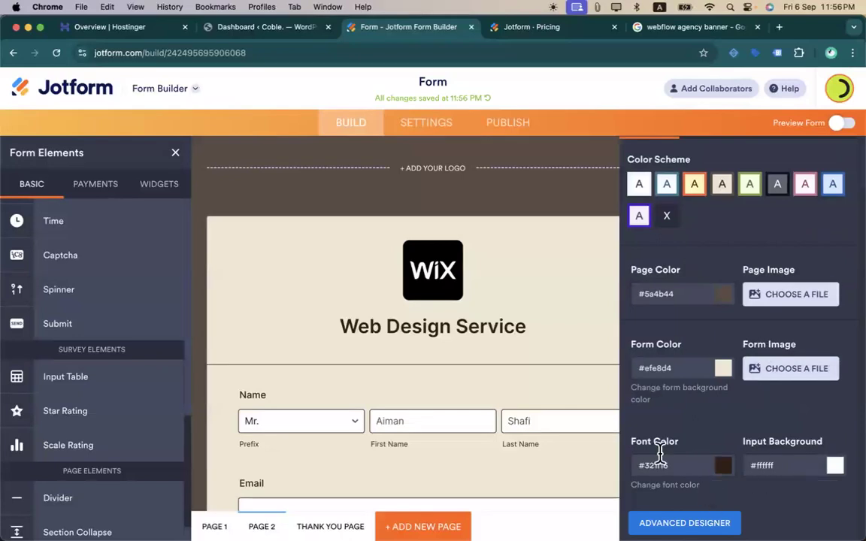
scroll(695, 436, "up", 2)
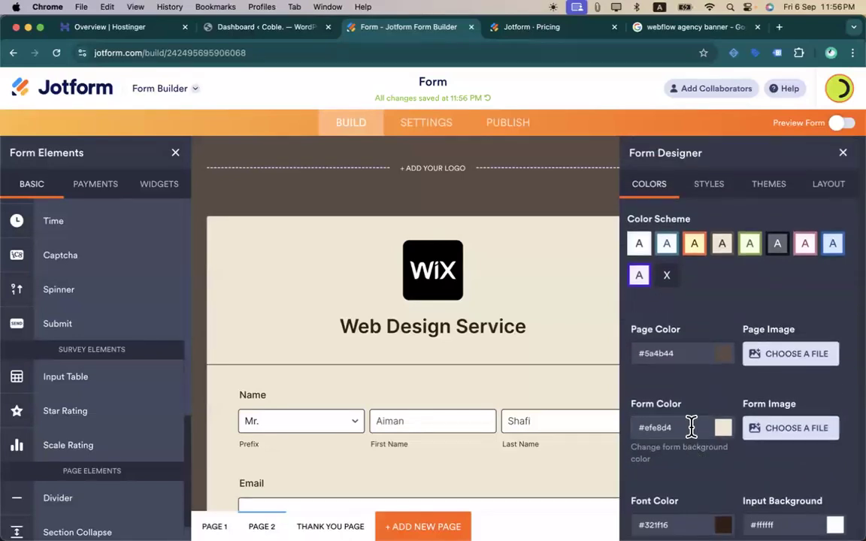
- Switch the form's font from Caudex to Coda in the Styles settings
left_click(703, 184)
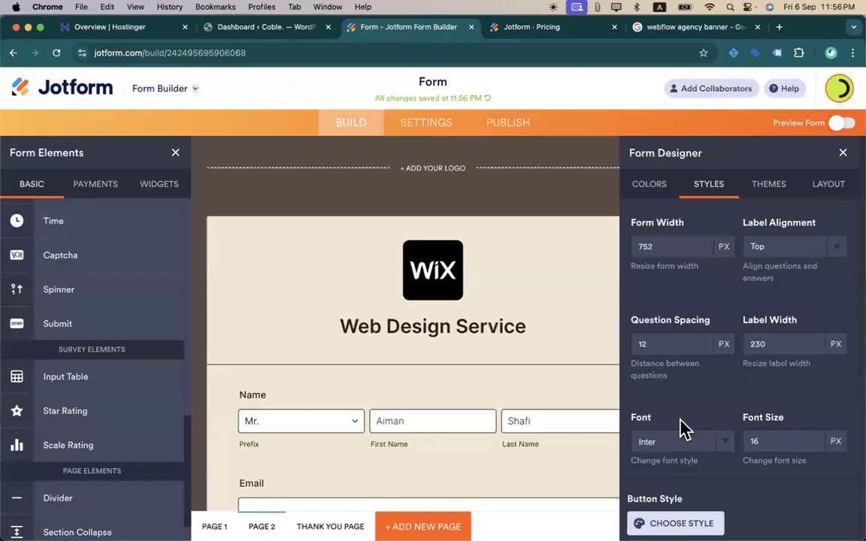
left_click(723, 461)
scroll(720, 460, "down", 5)
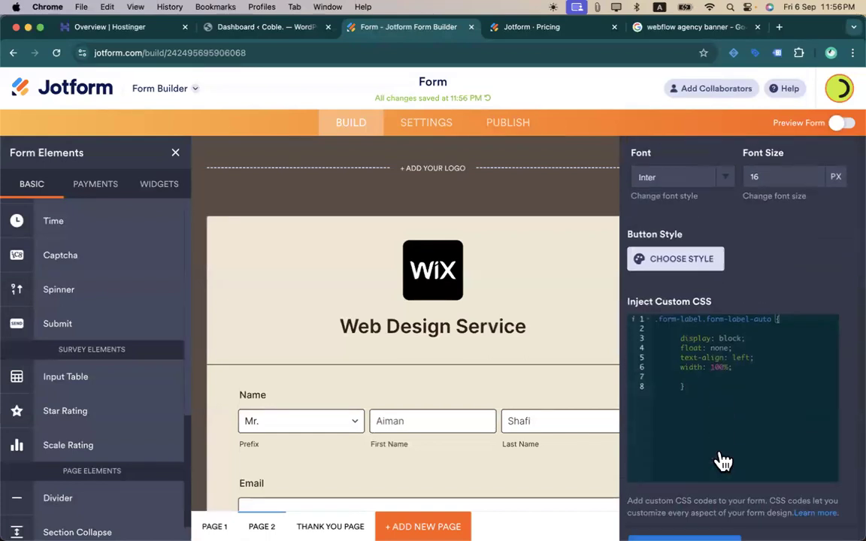
scroll(714, 188, "up", 1)
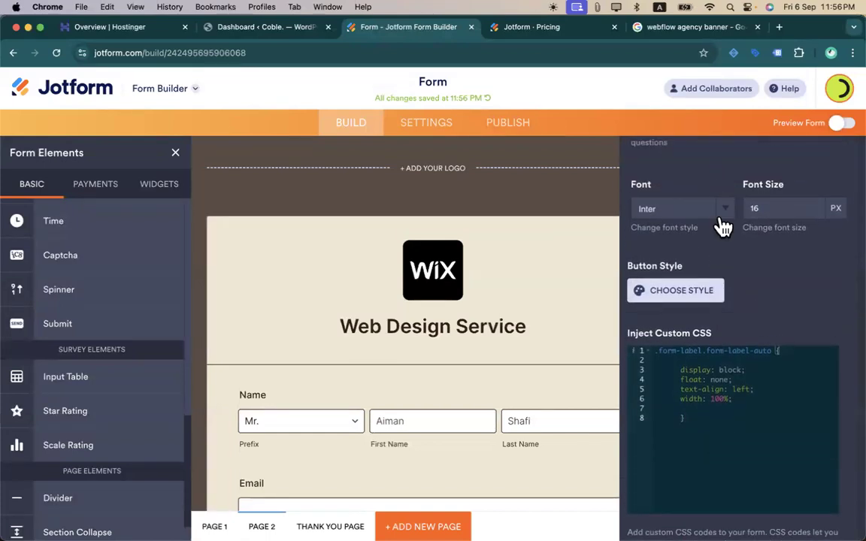
left_click(726, 212)
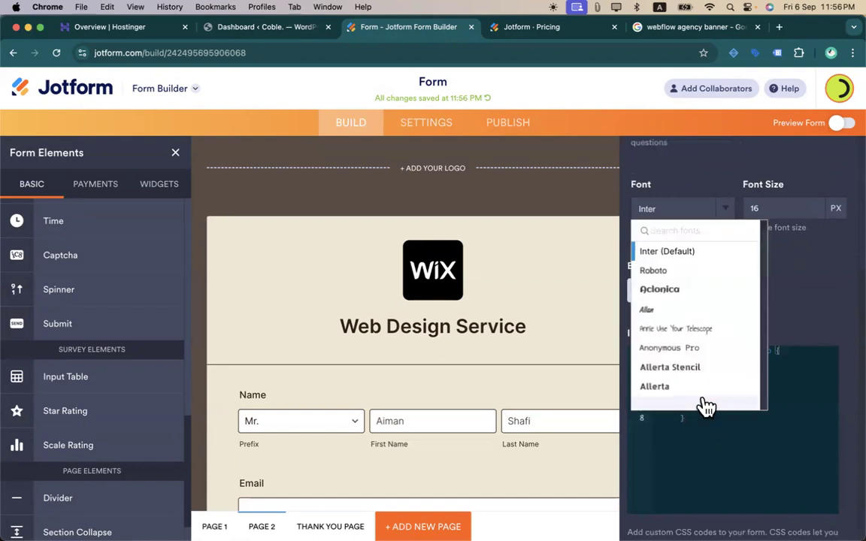
scroll(699, 406, "down", 5)
scroll(689, 315, "down", 5)
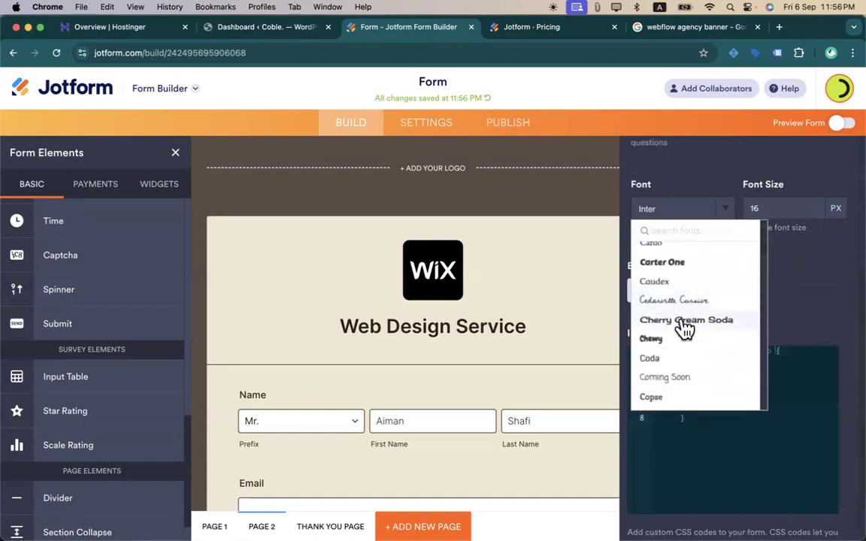
left_click(661, 282)
scroll(524, 354, "down", 6)
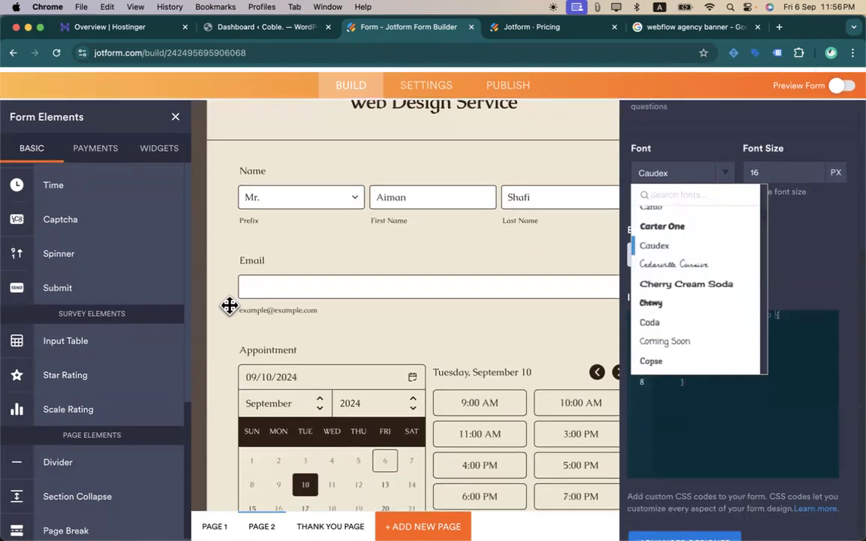
scroll(323, 371, "down", 3)
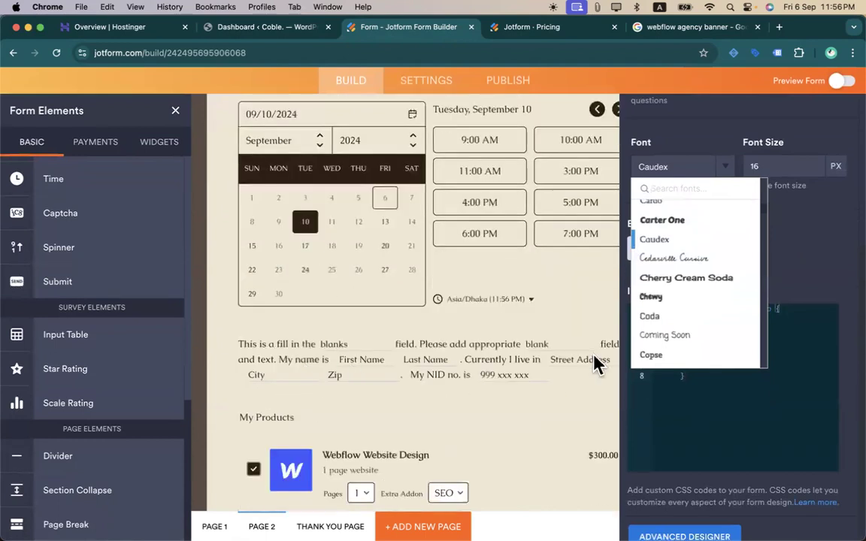
left_click(671, 316)
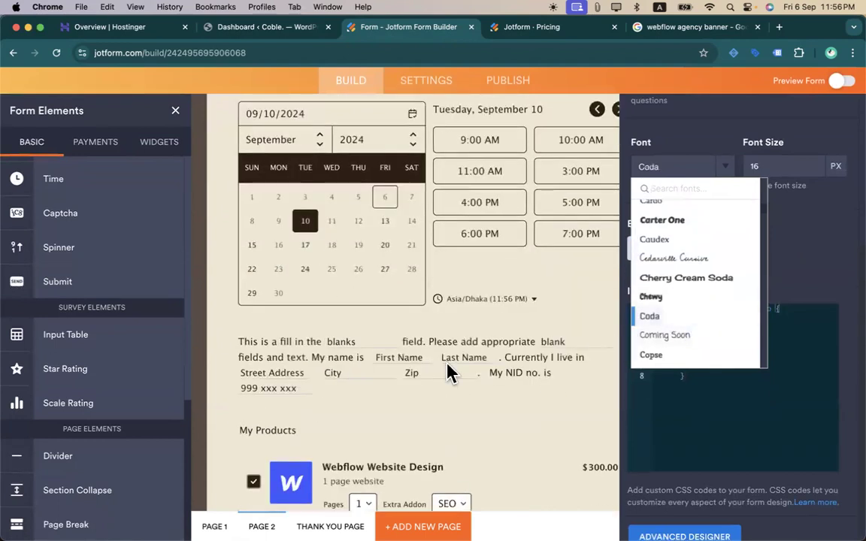
left_click(788, 255)
scroll(744, 263, "up", 3)
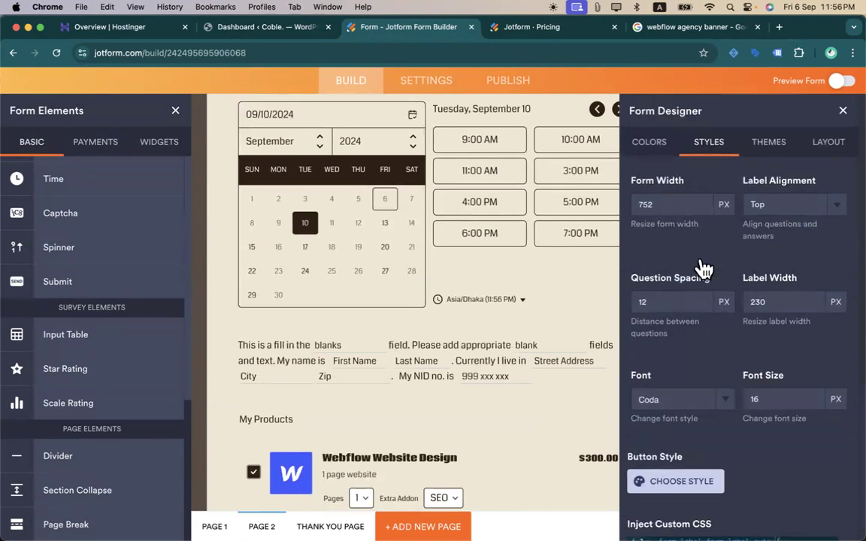
left_click(765, 144)
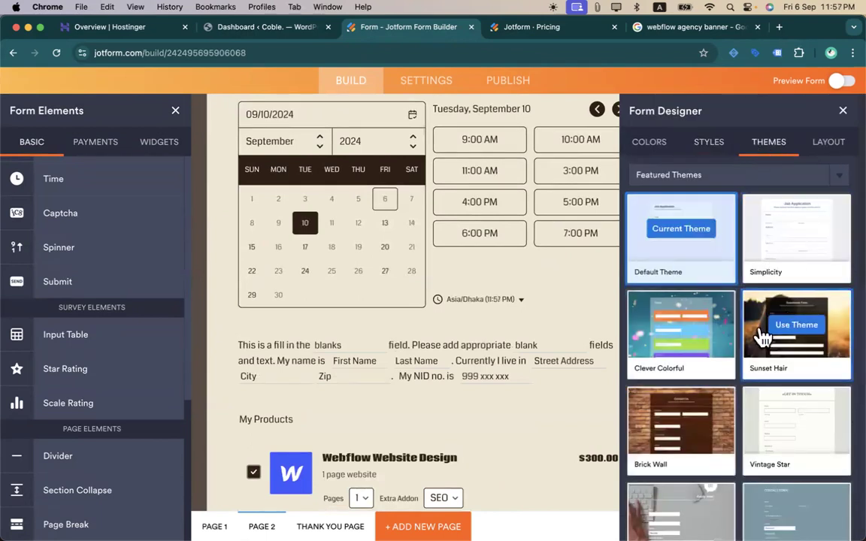
- Apply the Green Nature theme, then replace it with Christmas Tree Lights
scroll(764, 333, "down", 5)
scroll(804, 436, "down", 5)
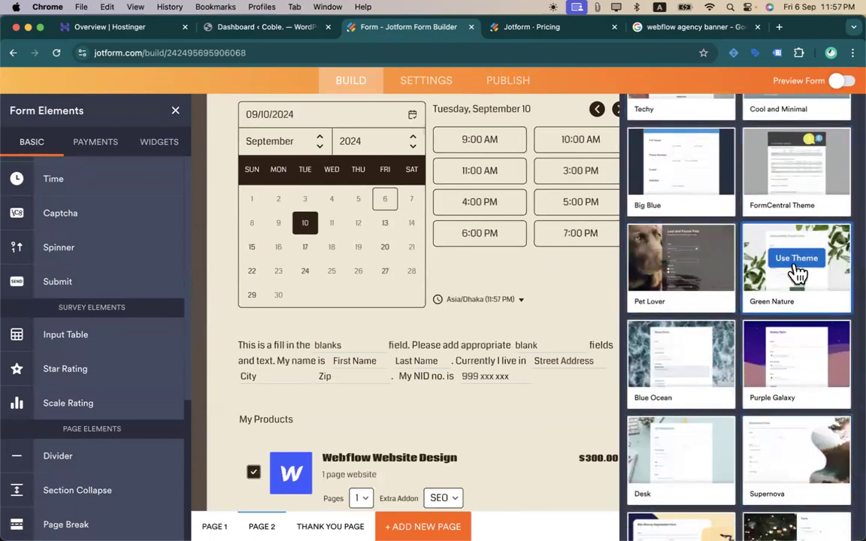
left_click(796, 273)
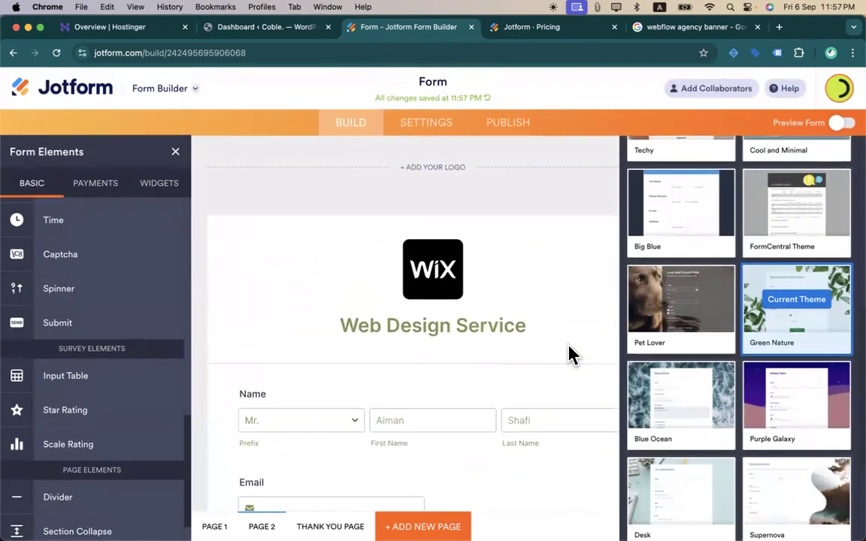
scroll(773, 376, "down", 5)
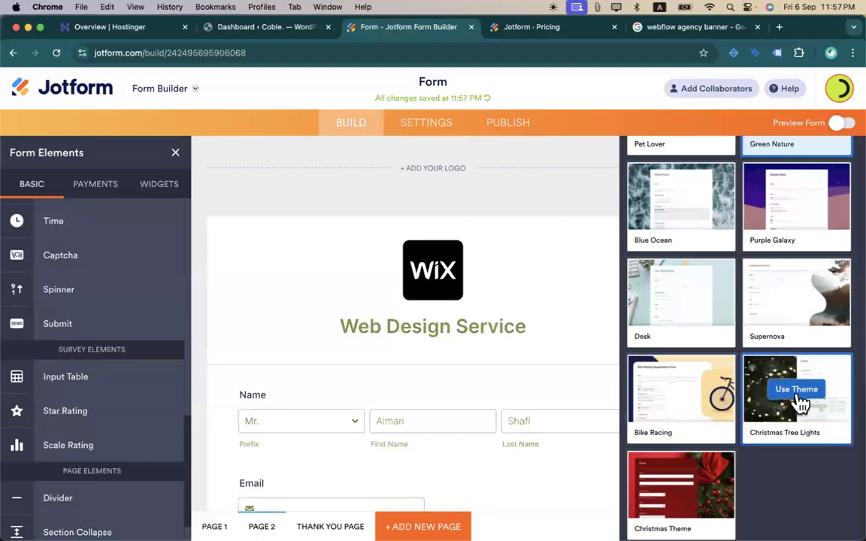
left_click(784, 387)
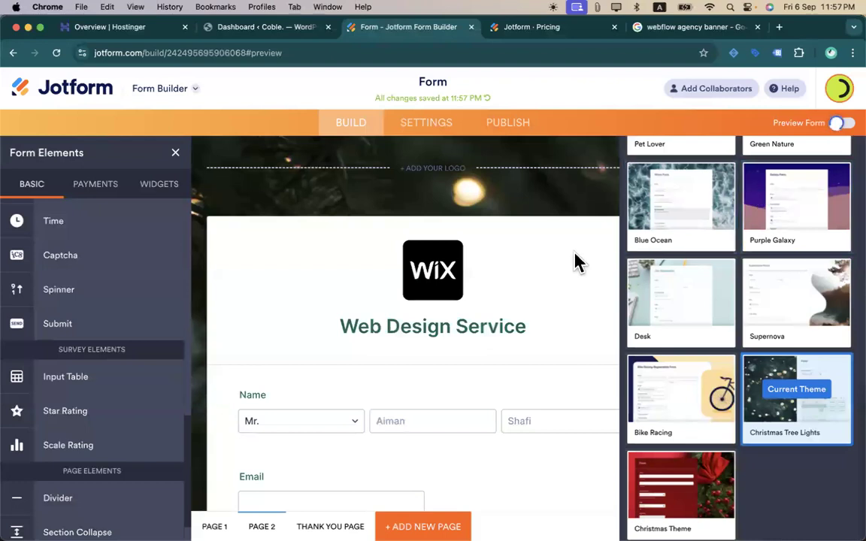
- Check the Christmas Tree Lights look in preview, then go to the Colors settings
scroll(586, 300, "down", 8)
scroll(589, 314, "up", 5)
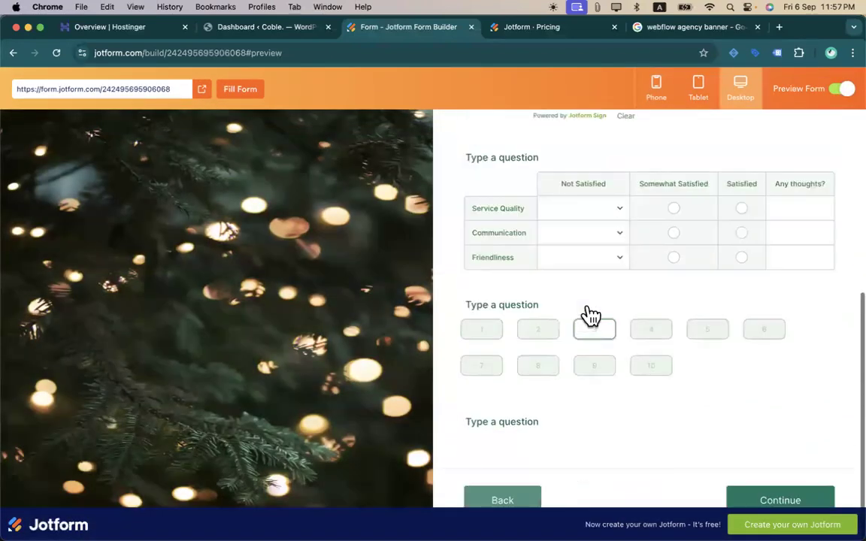
left_click(837, 90)
mouse_move(787, 415)
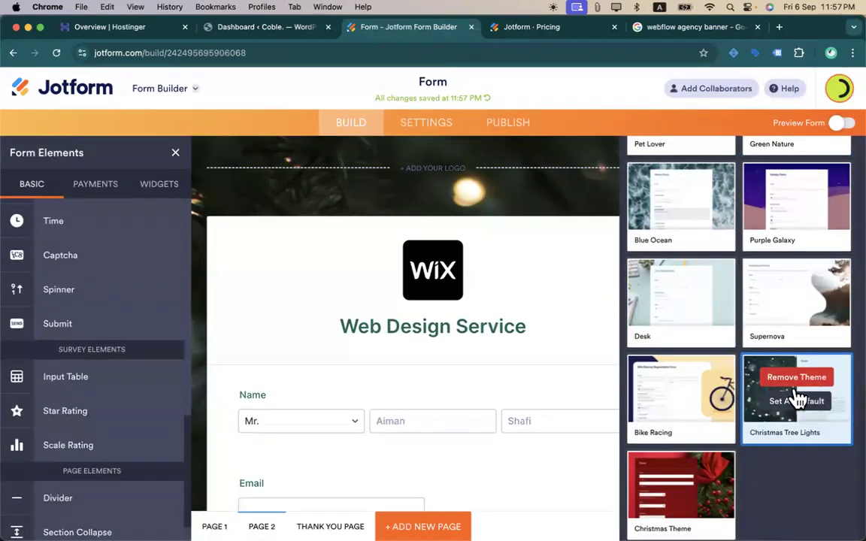
scroll(781, 361, "up", 10)
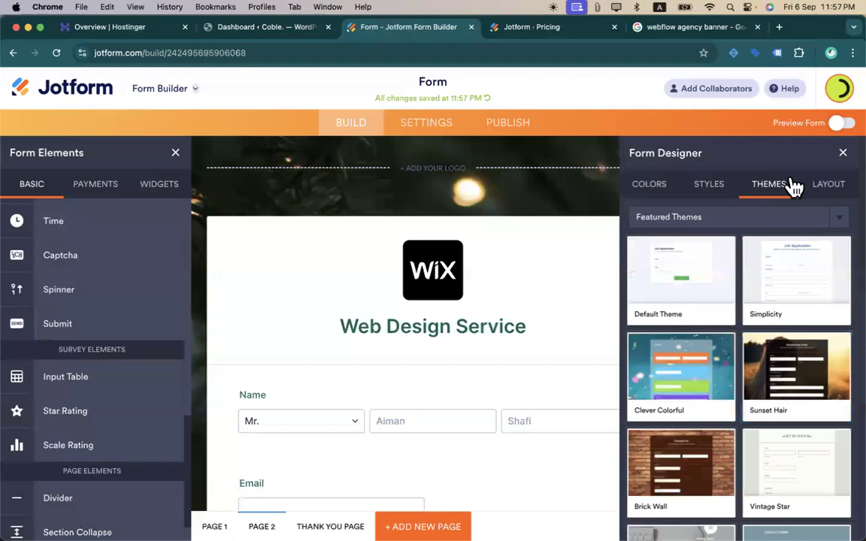
left_click(805, 186)
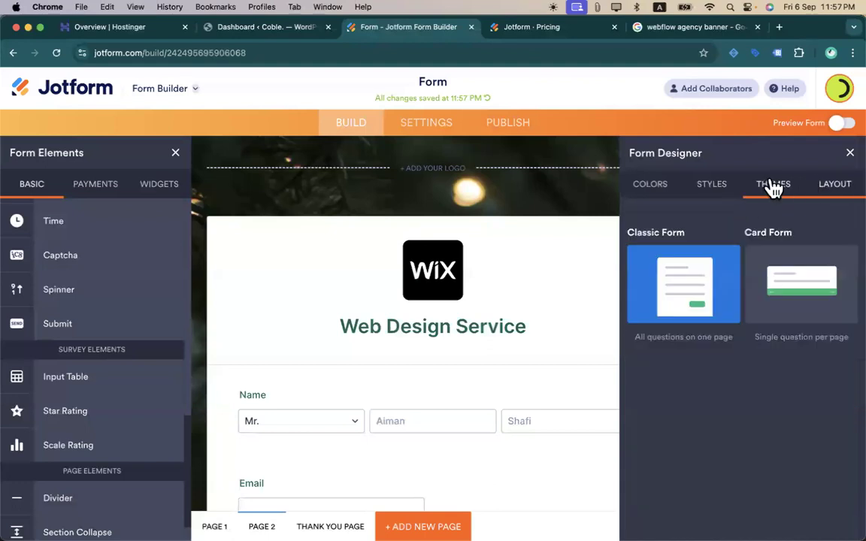
left_click(774, 186)
left_click(718, 186)
scroll(745, 342, "down", 4)
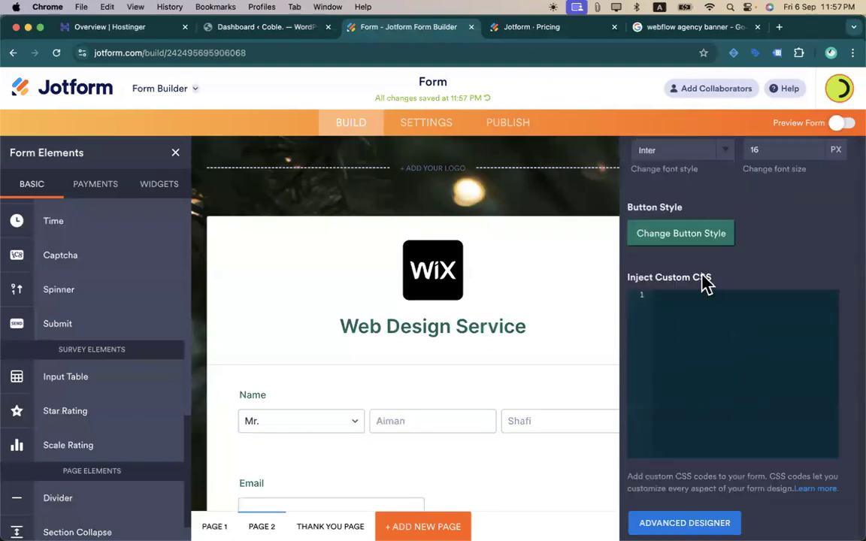
scroll(705, 284, "up", 5)
left_click(660, 192)
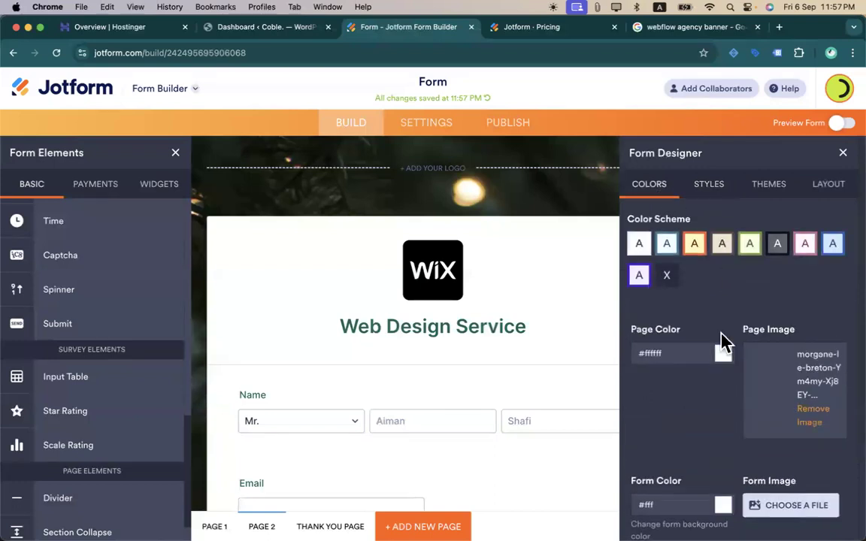
- Remove the Christmas tree-lights page background image
scroll(724, 342, "down", 3)
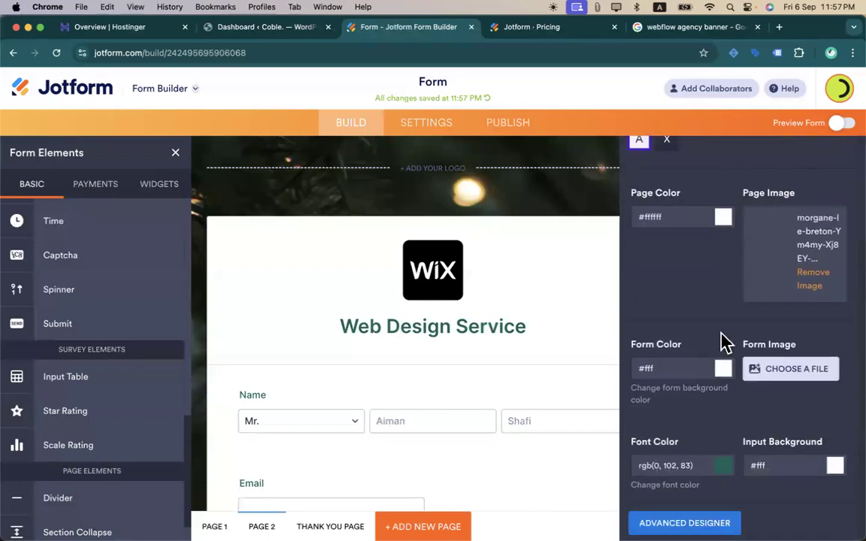
left_click(776, 379)
left_click(793, 184)
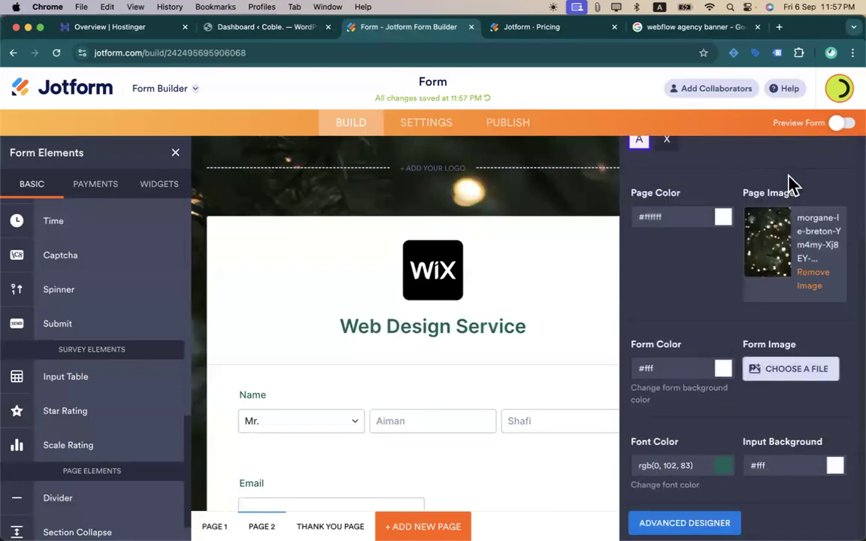
left_click(823, 284)
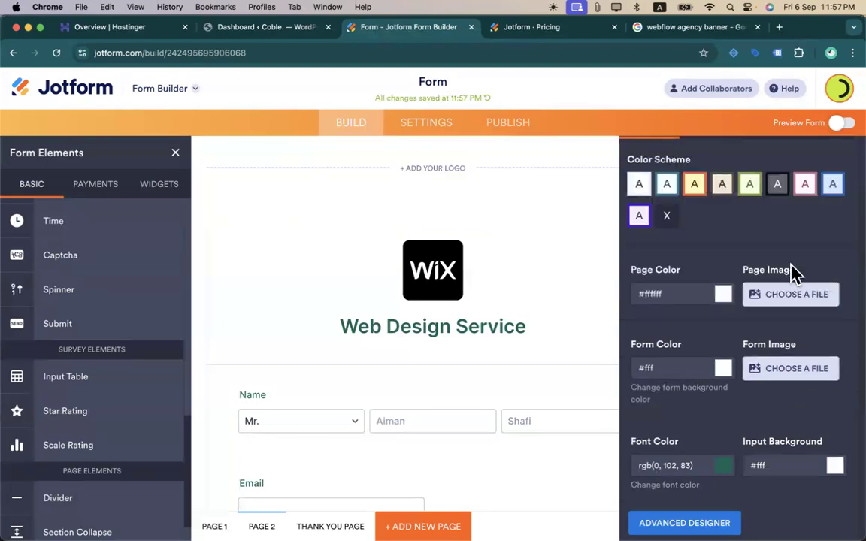
- Start uploading a new page image from the computer's files, then cancel
left_click(773, 294)
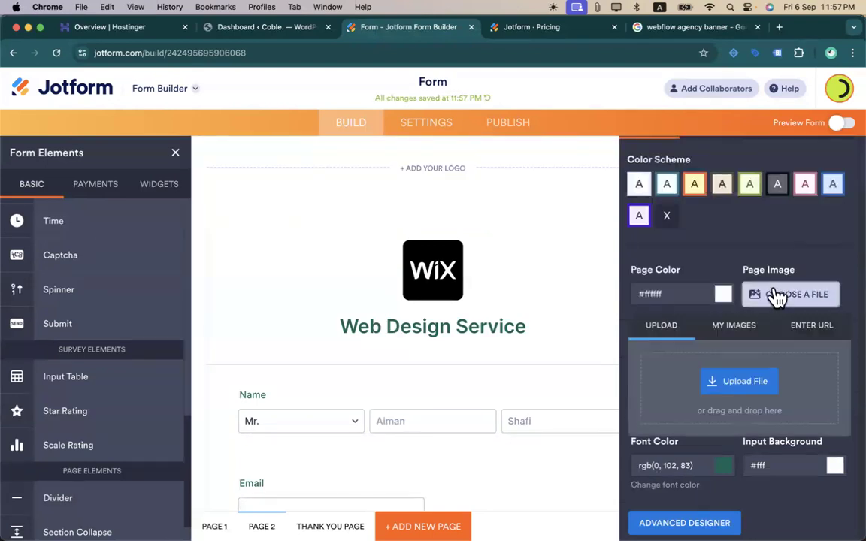
left_click(746, 383)
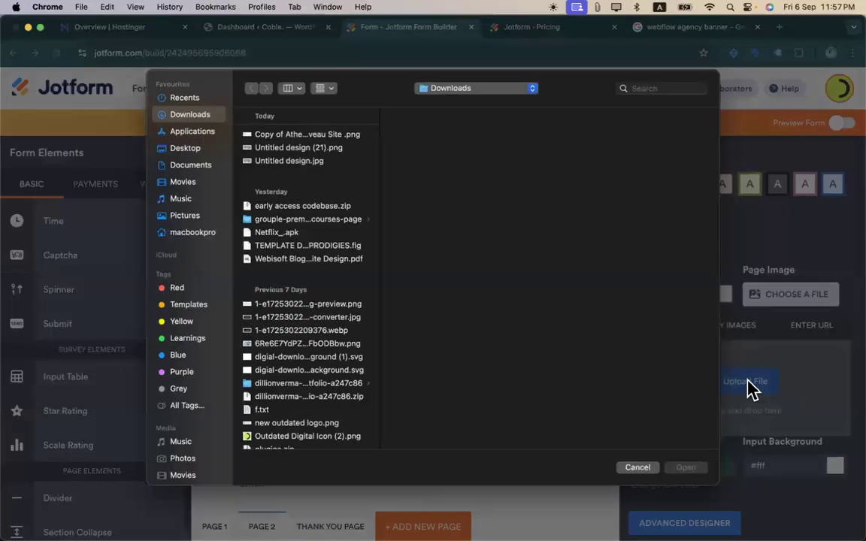
left_click(648, 463)
- Copy the image address of the 99designs webflow illustration from Google Images
left_click(699, 28)
scroll(558, 299, "down", 3)
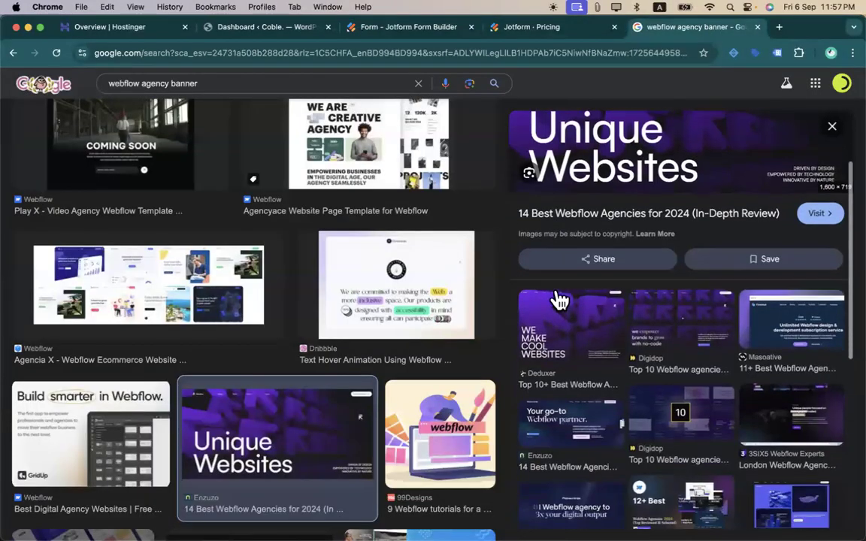
left_click(483, 429)
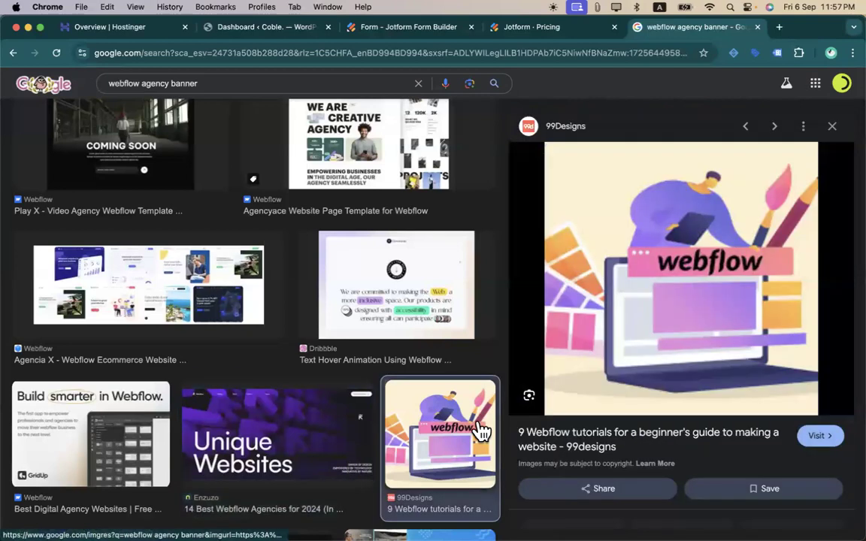
right_click(626, 287)
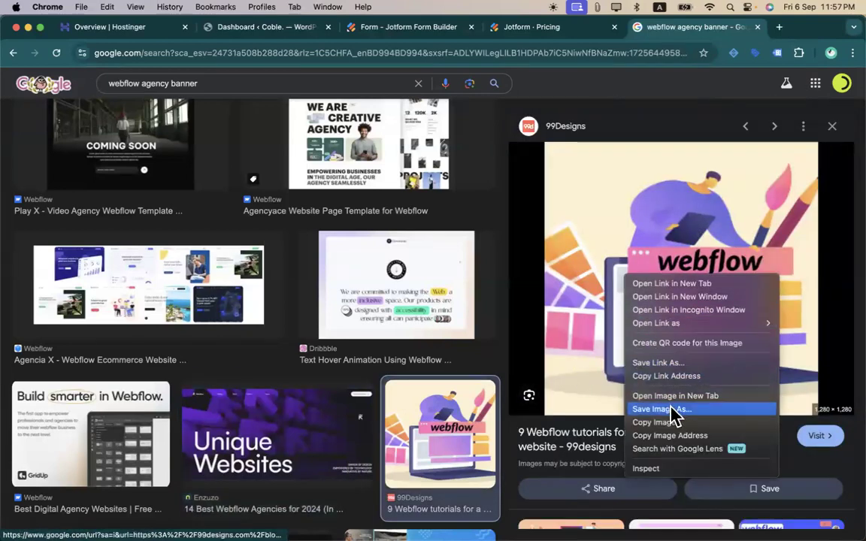
left_click(669, 435)
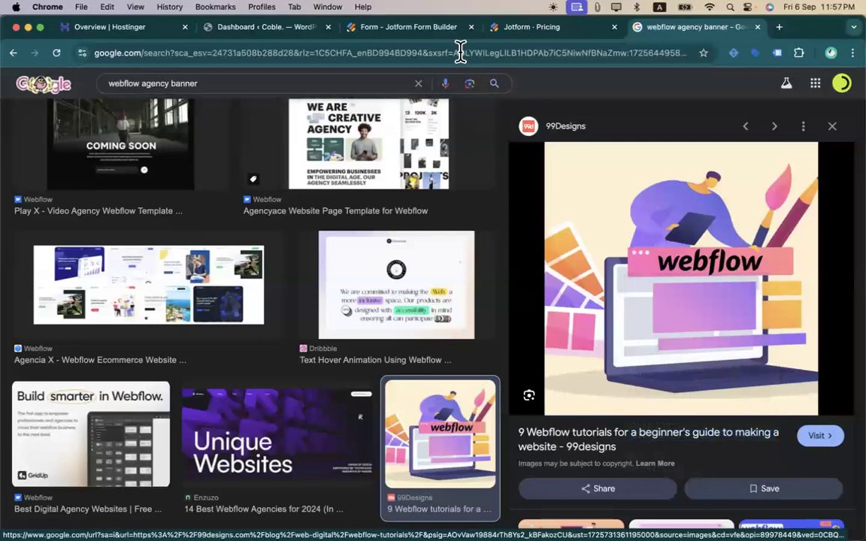
- Return to the form builder and choose to add the page image by URL
left_click(528, 30)
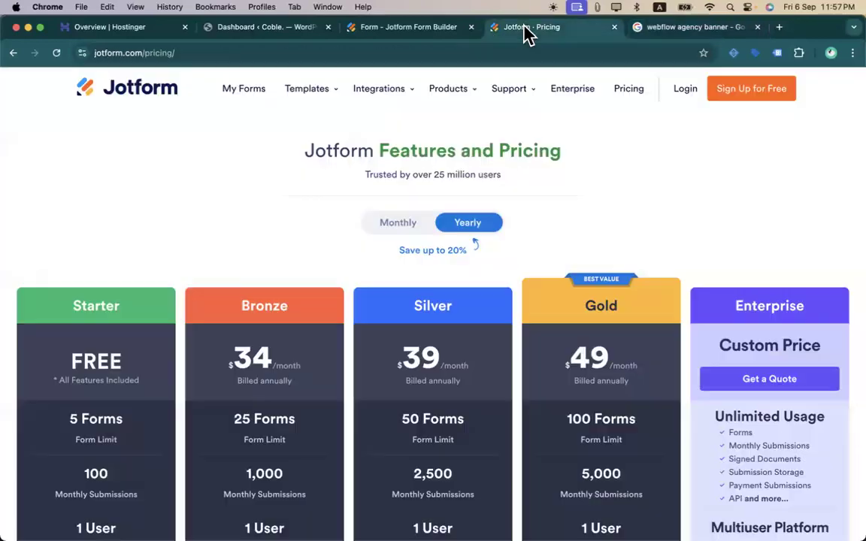
left_click(385, 34)
left_click(799, 333)
left_click(711, 364)
- Paste the webflow image address and set it as the page background
key("super+v")
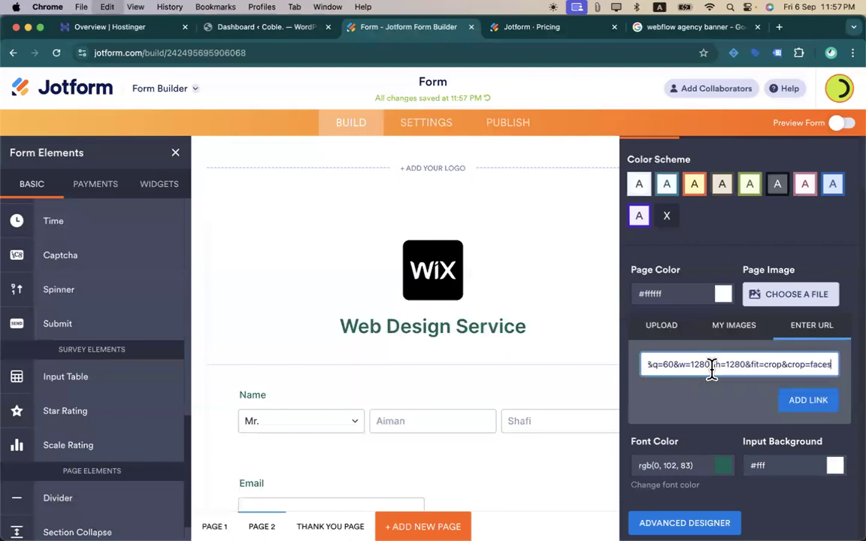
left_click(798, 406)
scroll(666, 395, "down", 2)
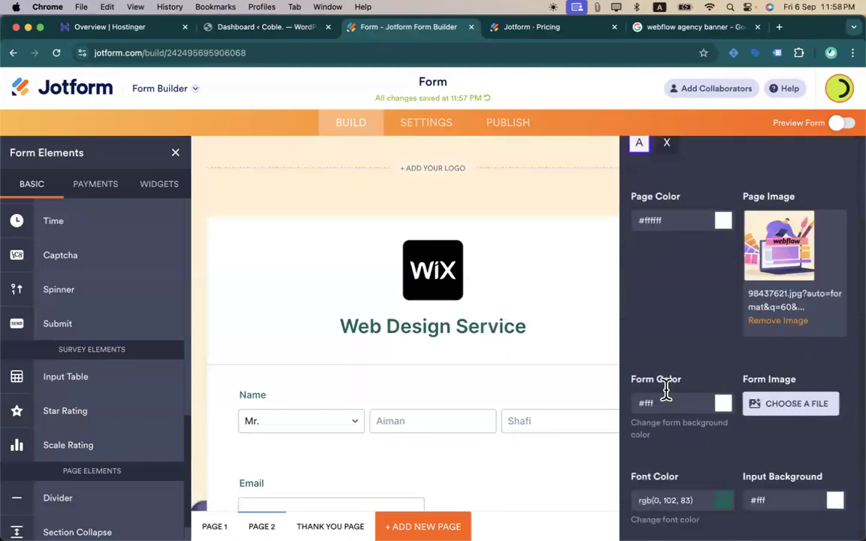
scroll(672, 361, "up", 3)
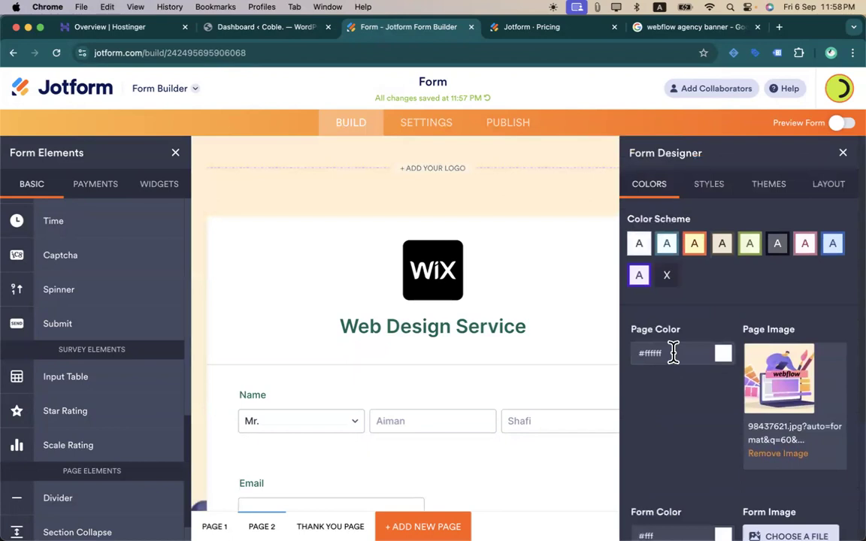
scroll(687, 340, "down", 3)
scroll(695, 331, "up", 3)
- Preview the form with its new webflow background image
left_click(815, 185)
left_click(774, 186)
scroll(766, 442, "down", 1)
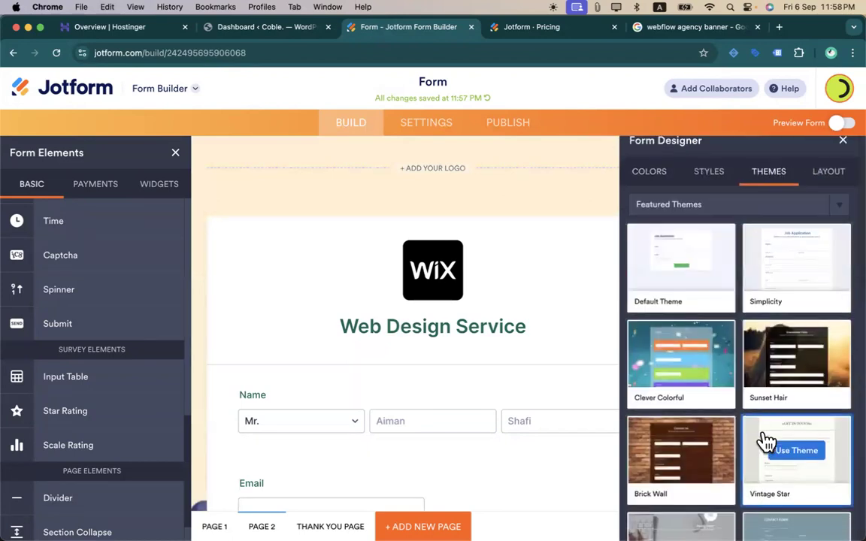
scroll(766, 442, "down", 10)
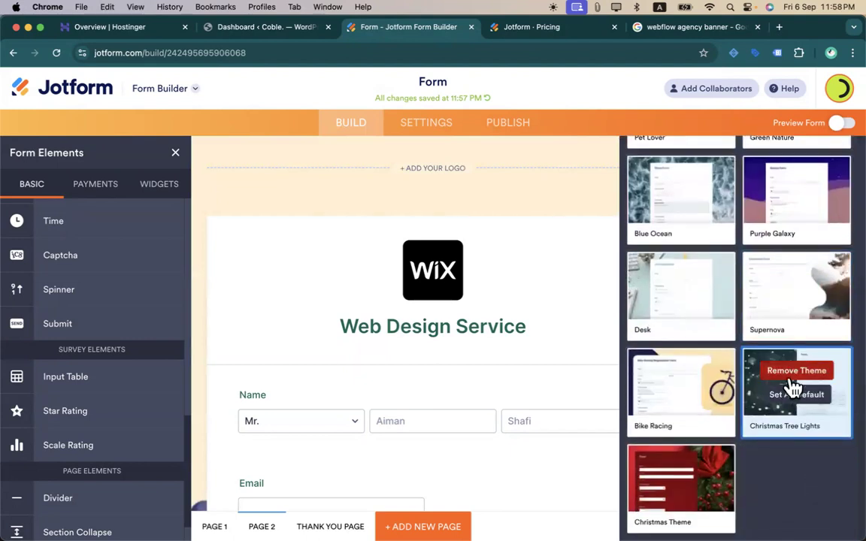
left_click(838, 128)
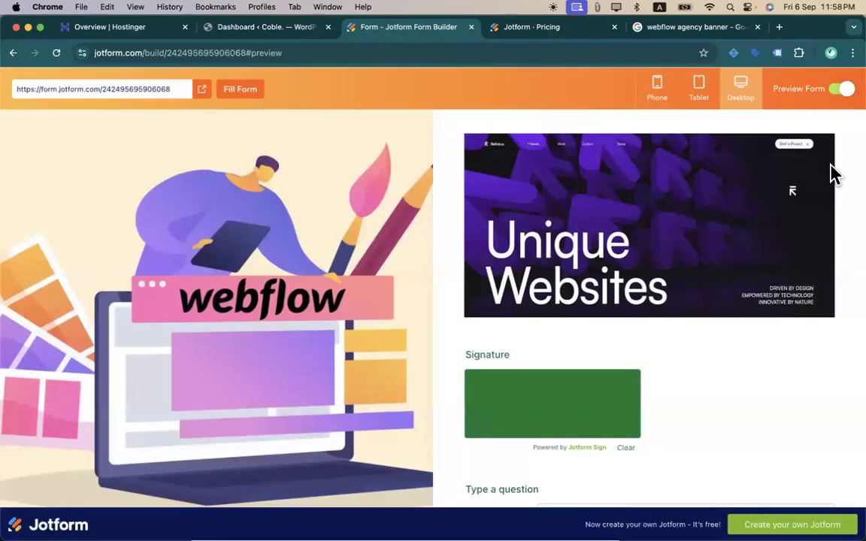
scroll(490, 314, "down", 5)
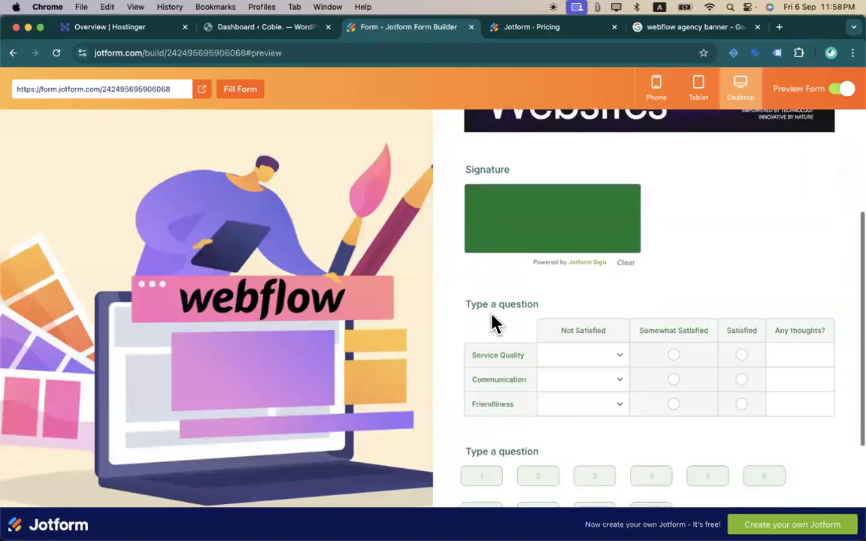
scroll(499, 307, "up", 5)
scroll(499, 305, "down", 5)
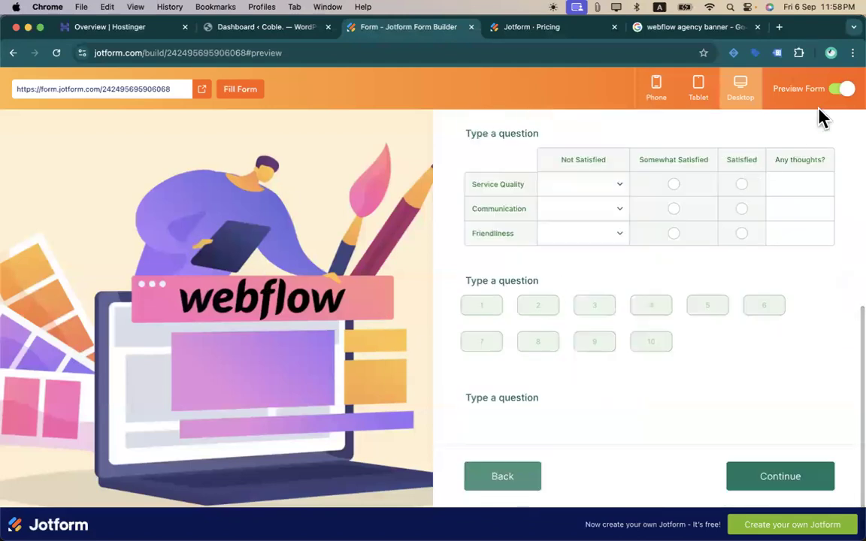
left_click(835, 92)
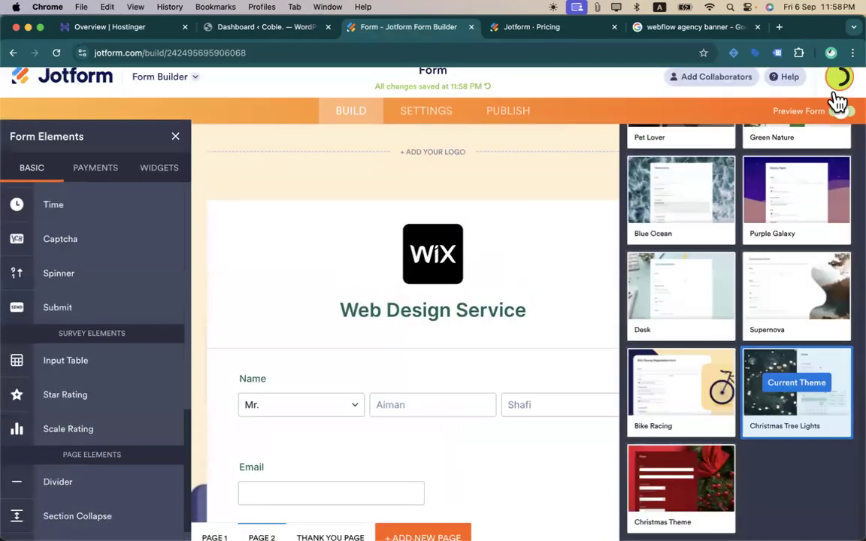
- Filter the themes to Used Themes and apply Purple Galaxy
scroll(771, 192, "up", 6)
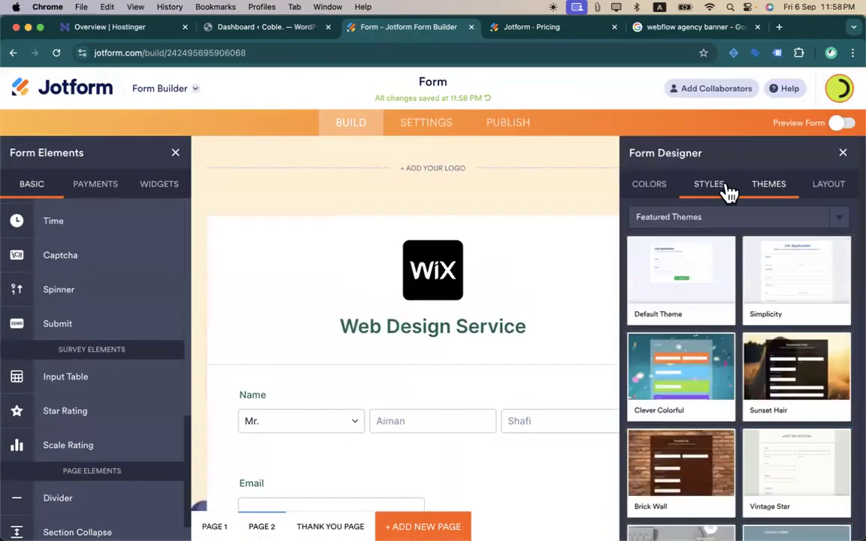
left_click(709, 189)
left_click(793, 187)
left_click(729, 224)
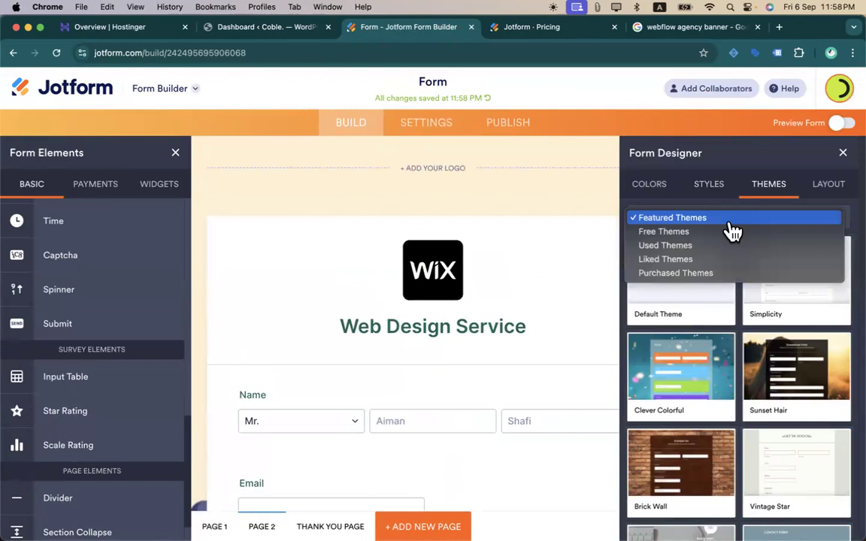
left_click(709, 259)
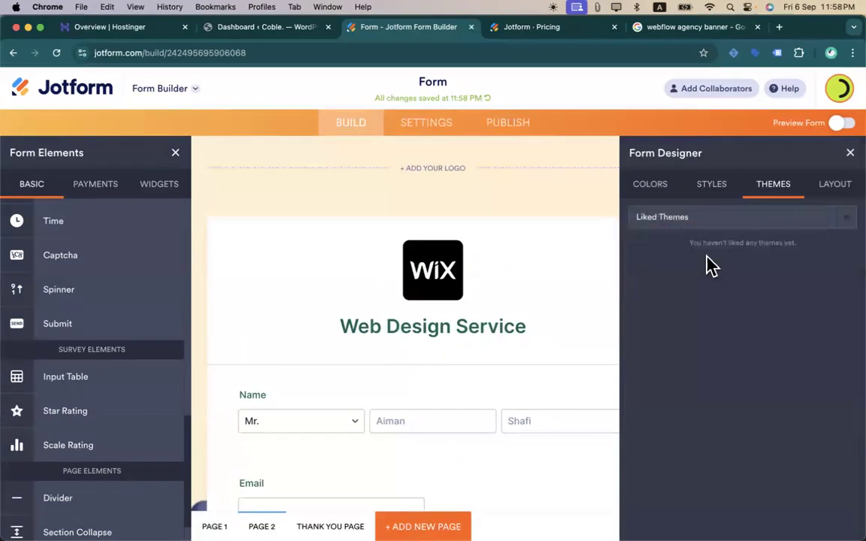
left_click(712, 223)
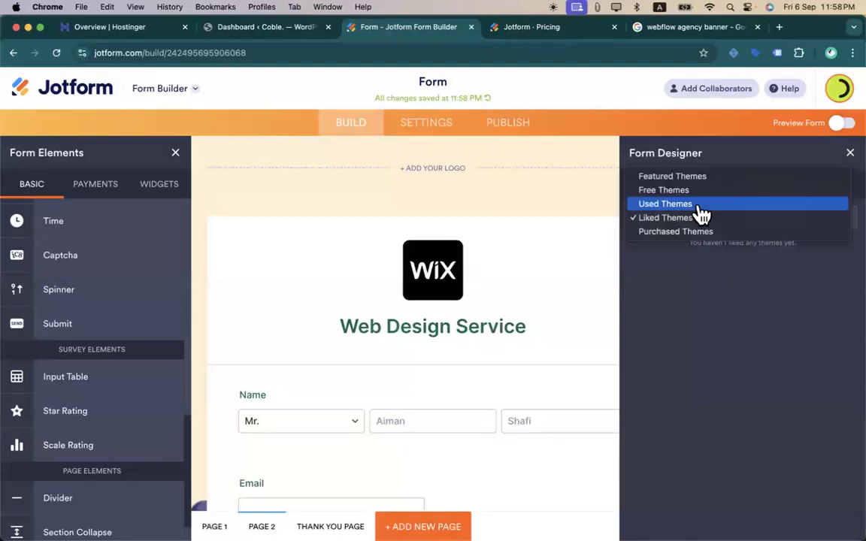
left_click(696, 204)
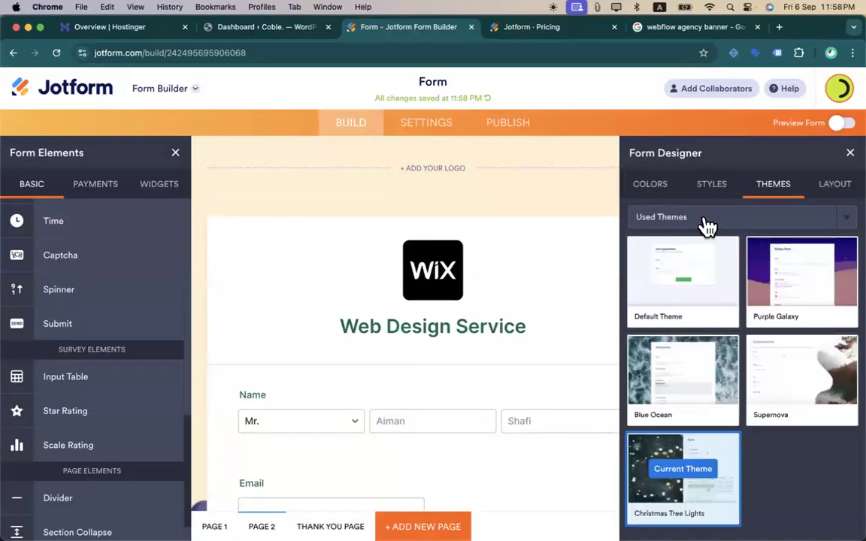
mouse_move(776, 291)
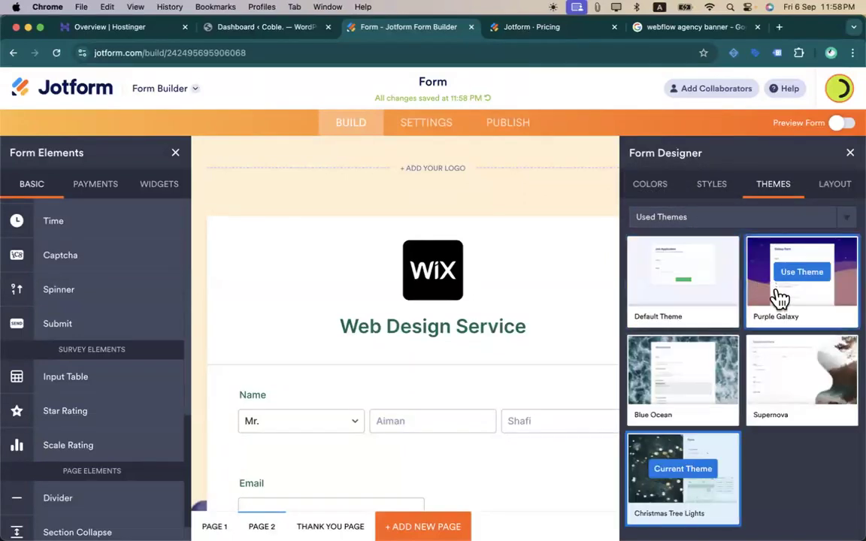
left_click(802, 273)
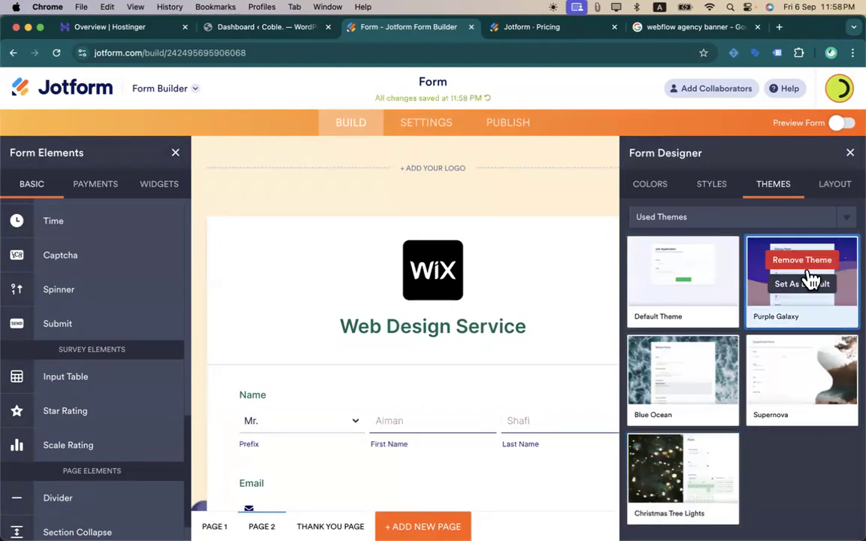
- Close the Form Designer panel and preview the Purple Galaxy-styled form
left_click(850, 153)
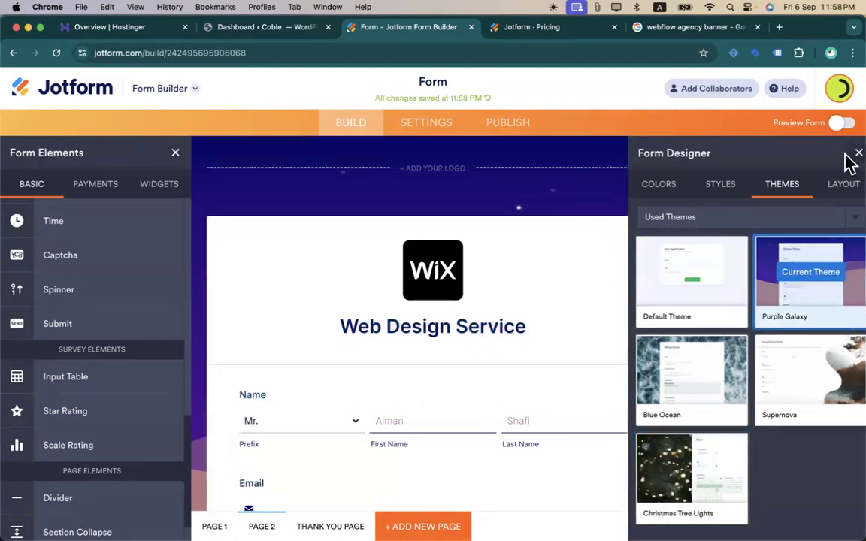
scroll(578, 348, "down", 15)
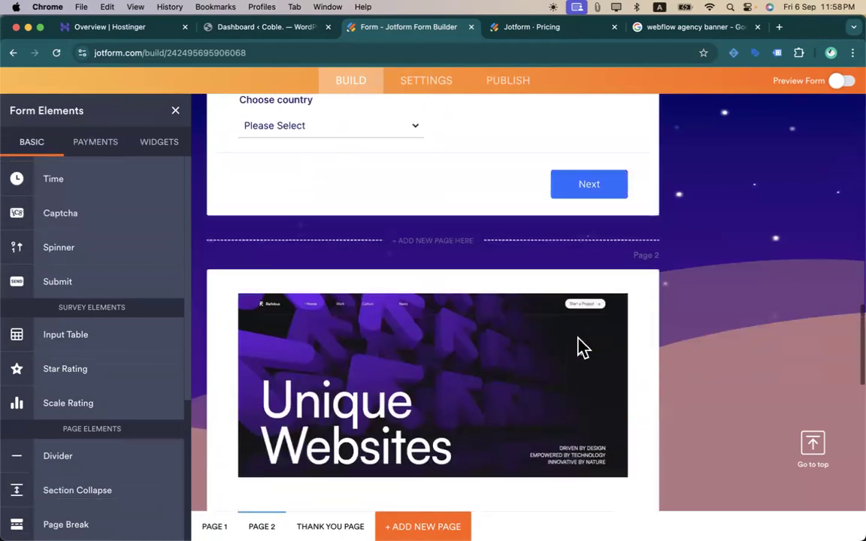
scroll(579, 341, "up", 15)
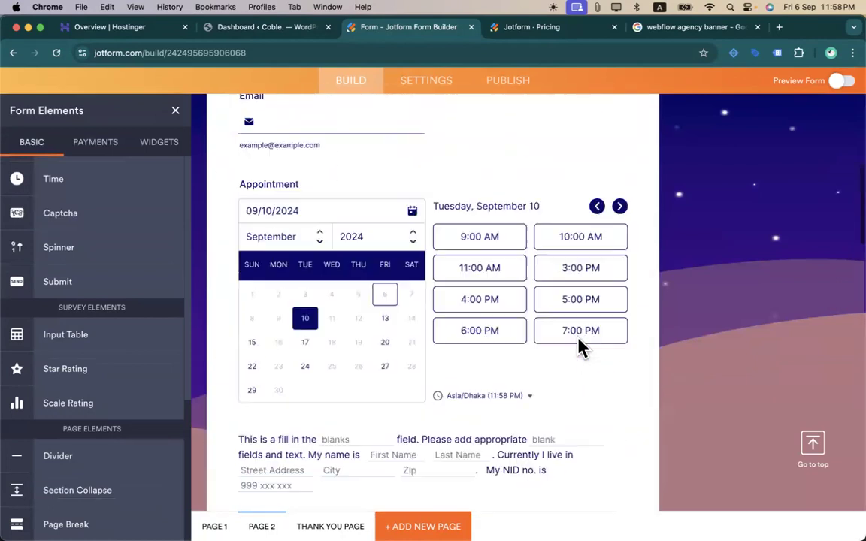
left_click(838, 125)
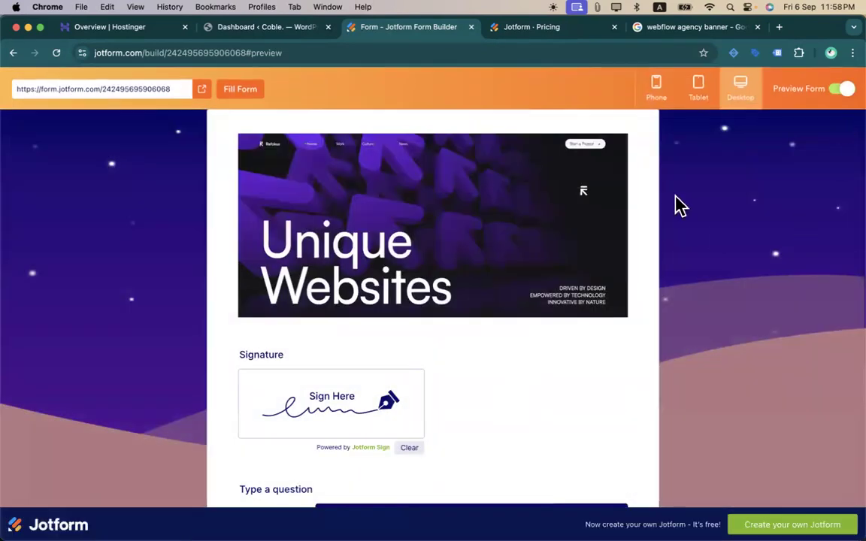
left_click(843, 94)
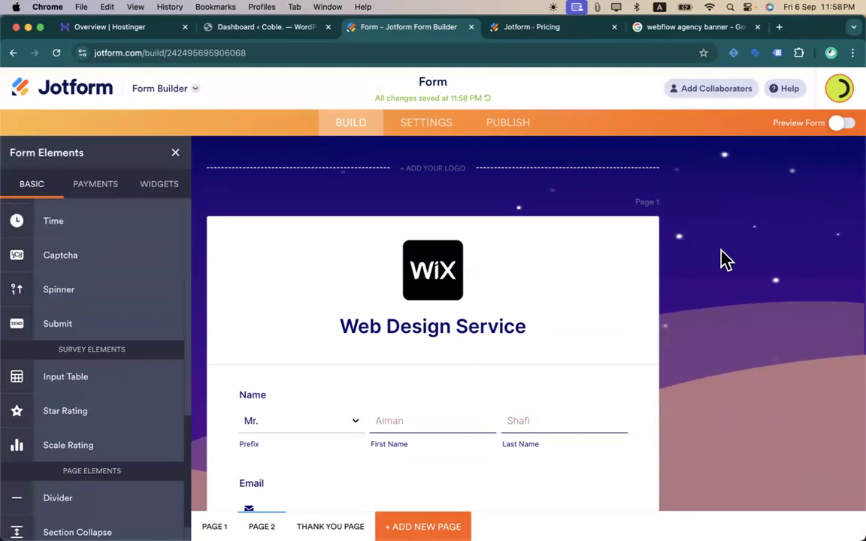
scroll(722, 258, "down", 10)
scroll(721, 258, "up", 10)
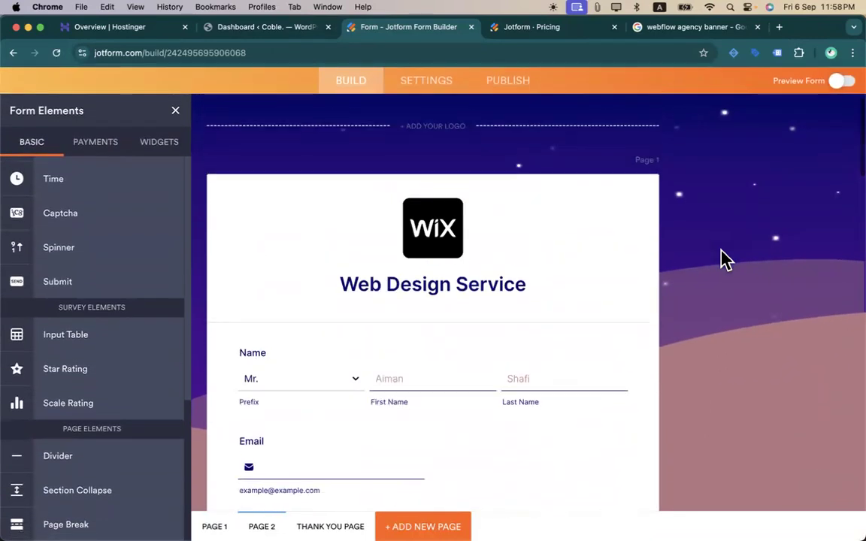
scroll(624, 368, "down", 15)
scroll(624, 368, "up", 15)
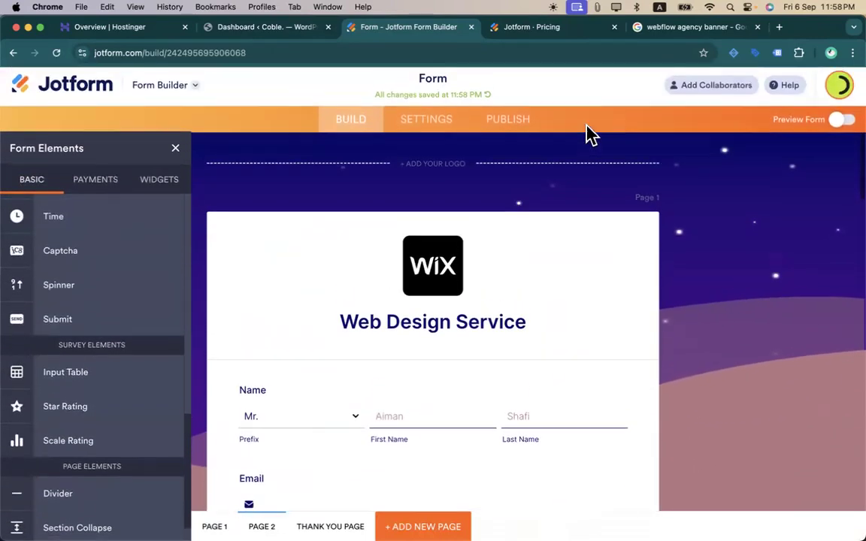
- Close the Form Elements panel, preview once more, and select the Web Design Service header
left_click(176, 156)
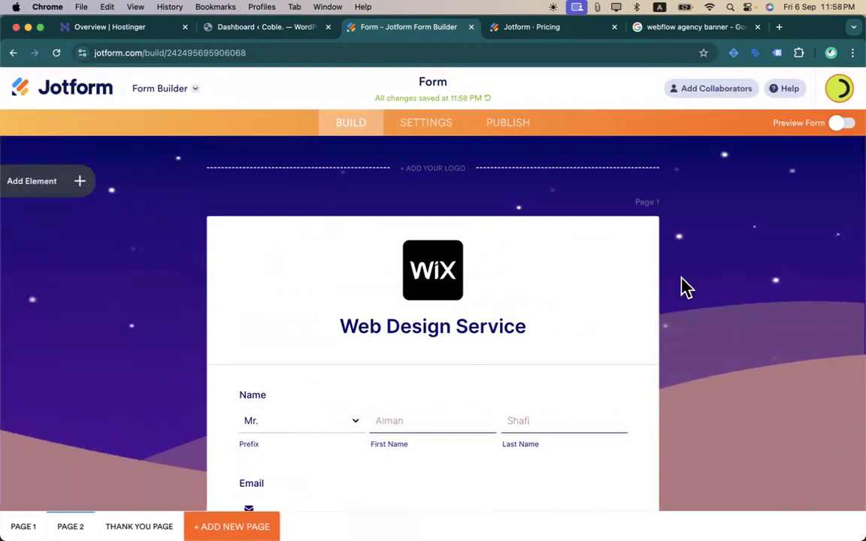
scroll(680, 286, "down", 15)
scroll(680, 285, "up", 15)
scroll(665, 229, "down", 5)
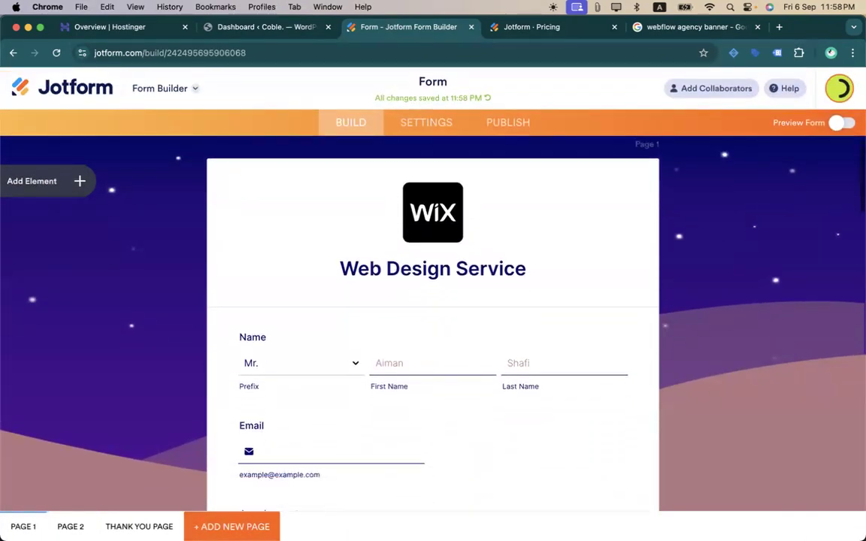
scroll(665, 229, "up", 5)
left_click(840, 126)
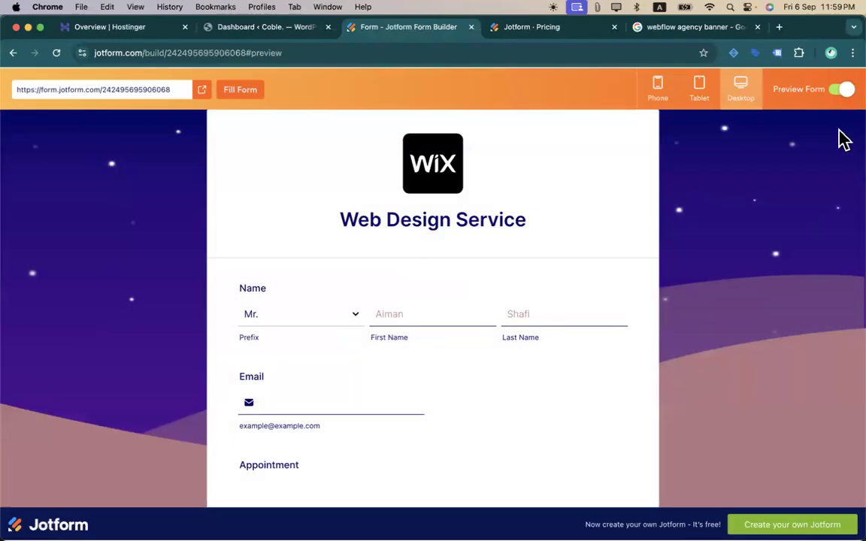
left_click(841, 96)
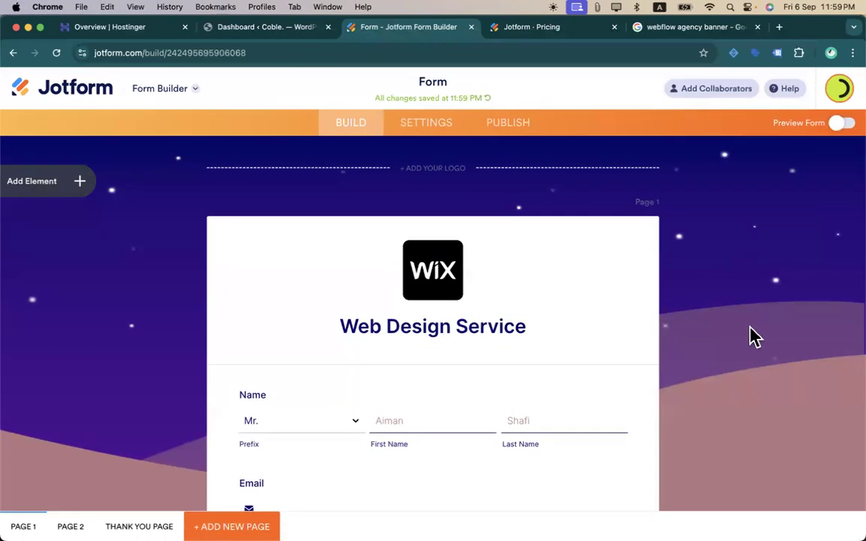
left_click(650, 220)
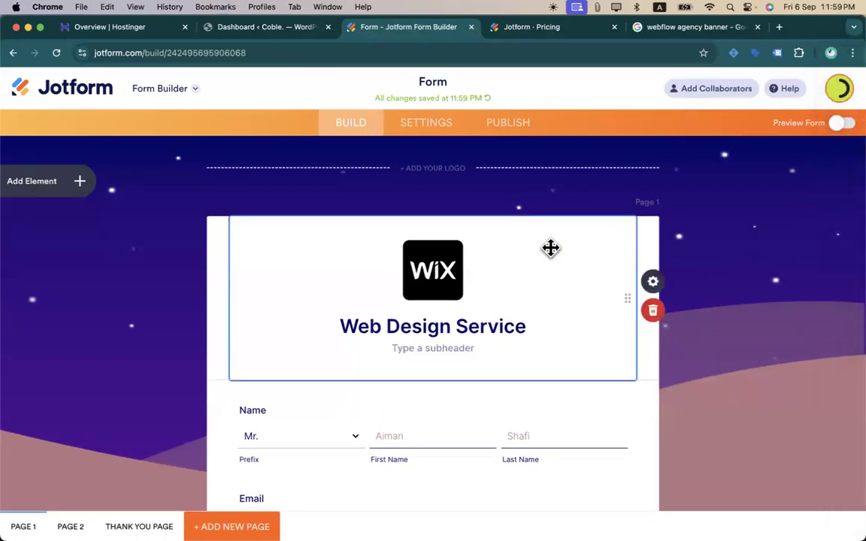
left_click(82, 183)
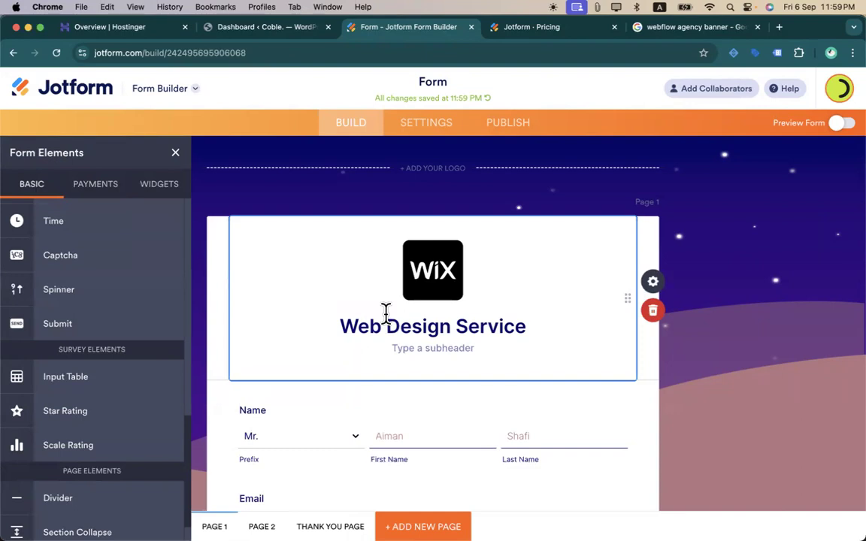
scroll(365, 348, "down", 10)
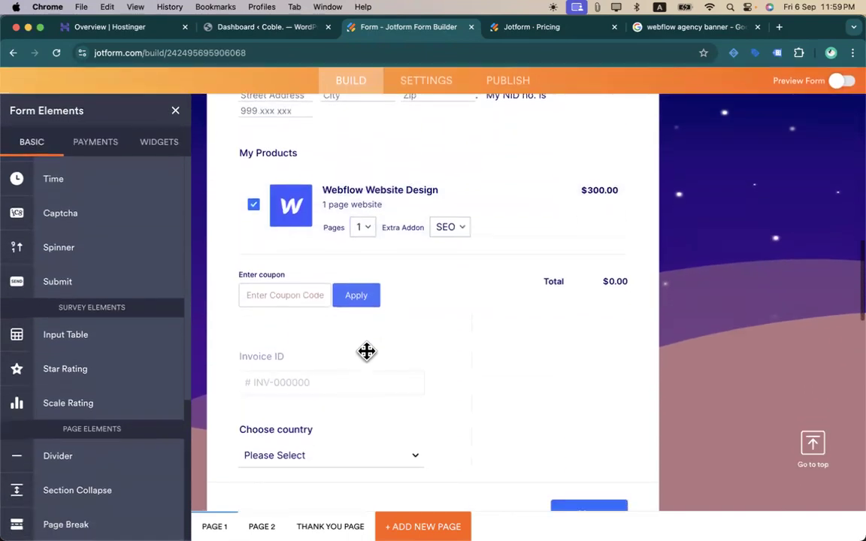
scroll(365, 348, "up", 10)
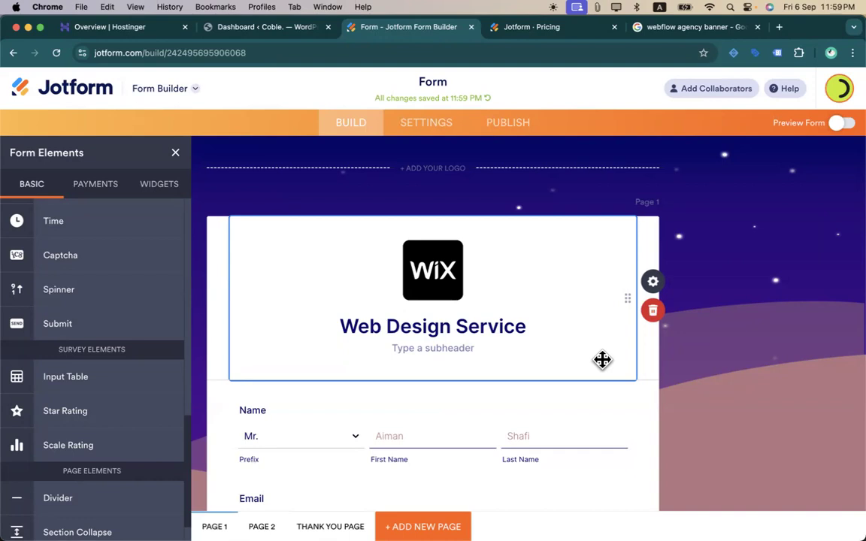
scroll(602, 360, "down", 5)
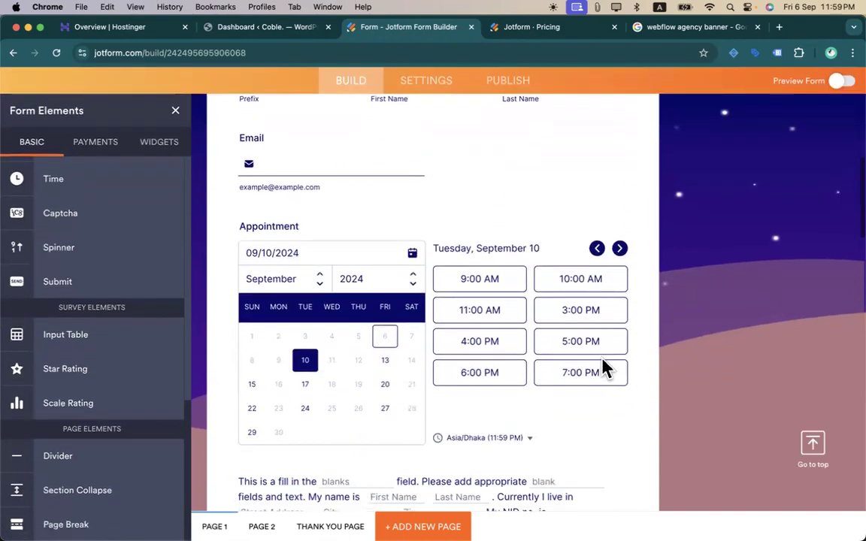
scroll(472, 193, "down", 4)
scroll(472, 194, "up", 8)
scroll(472, 193, "down", 5)
scroll(472, 194, "up", 6)
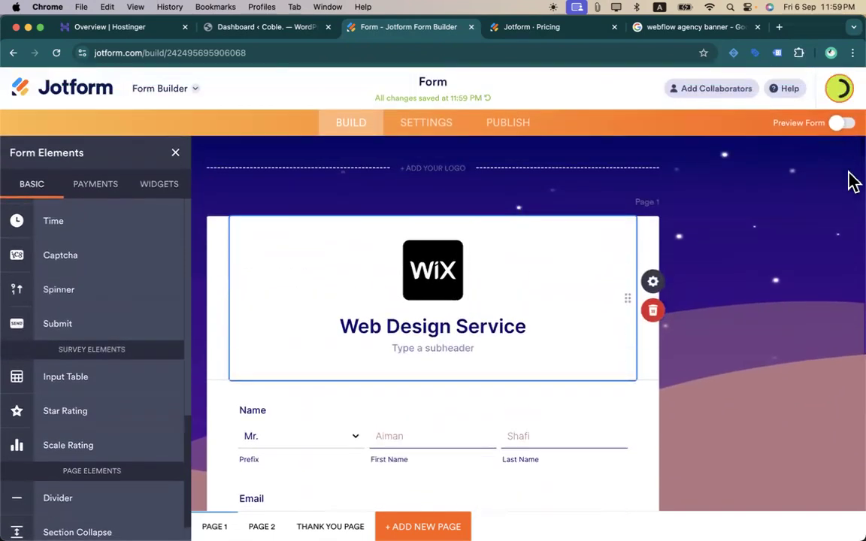
left_click(56, 53)
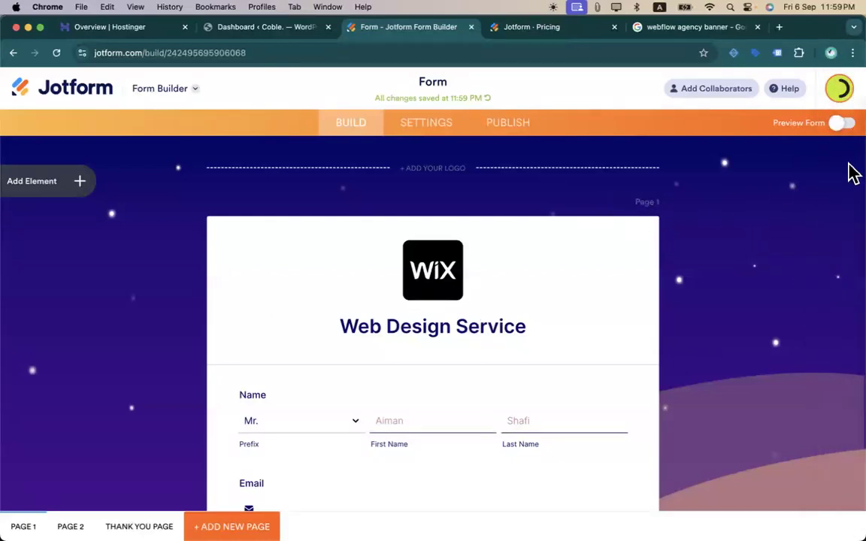
- Replace the Purple Galaxy theme with the Default Theme, confirming the change, and close the designer
left_click(430, 127)
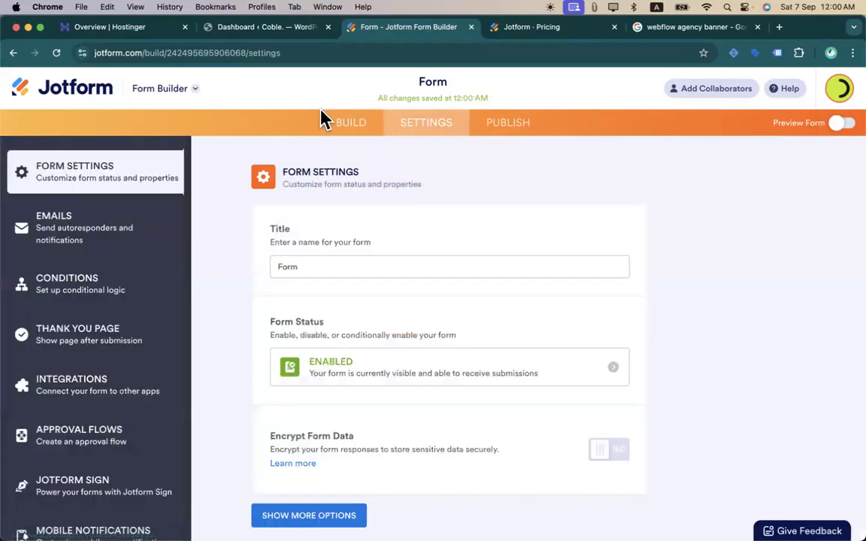
left_click(346, 125)
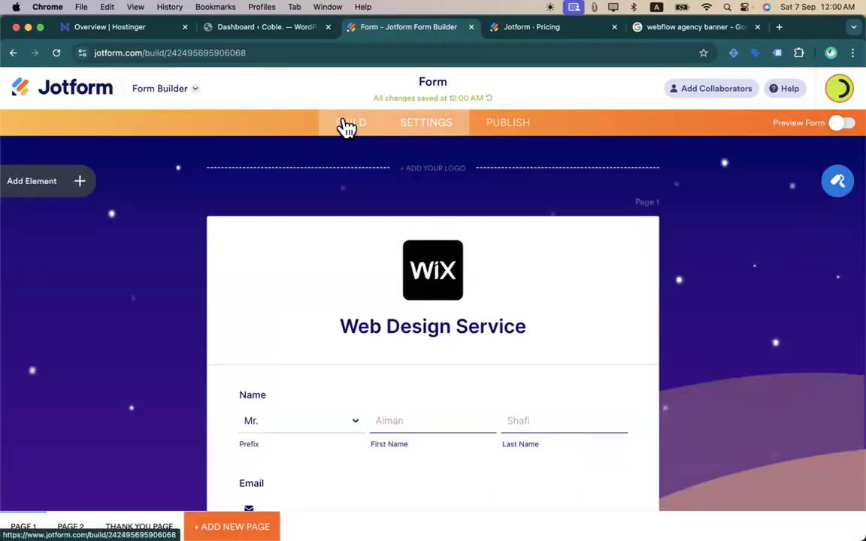
left_click(834, 185)
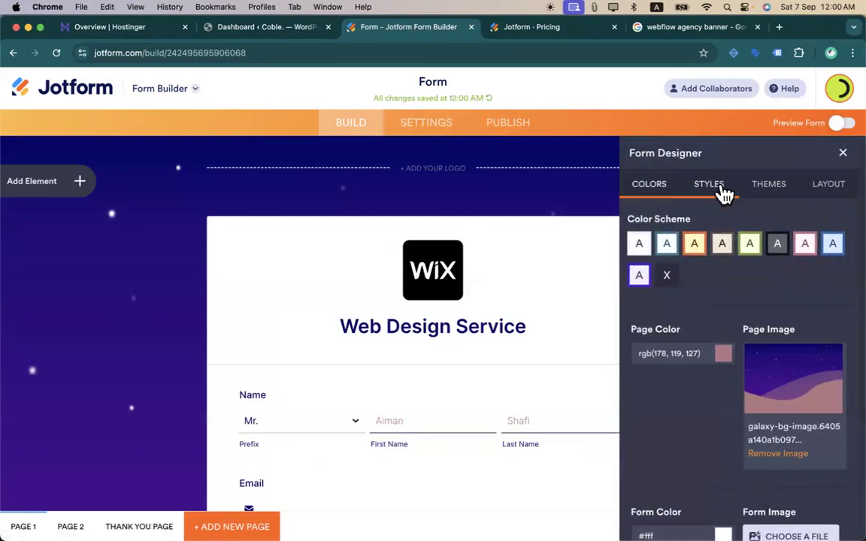
left_click(719, 189)
left_click(765, 194)
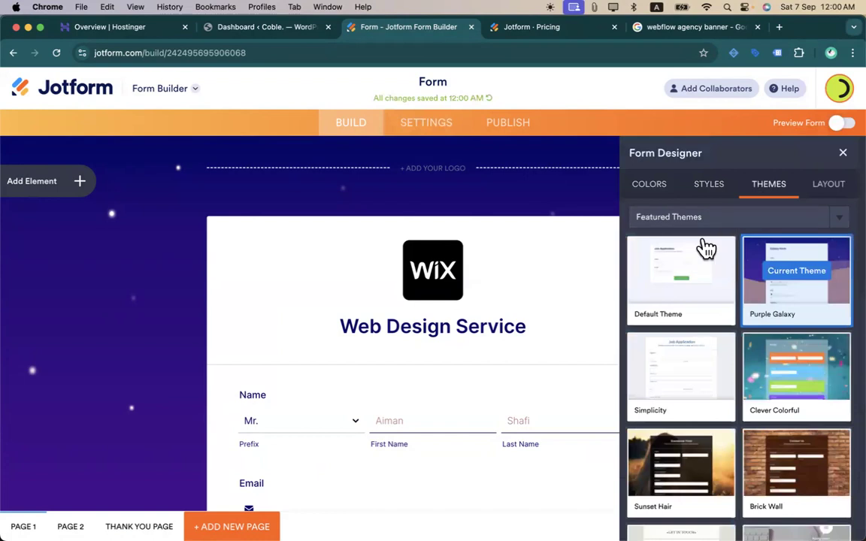
mouse_move(681, 376)
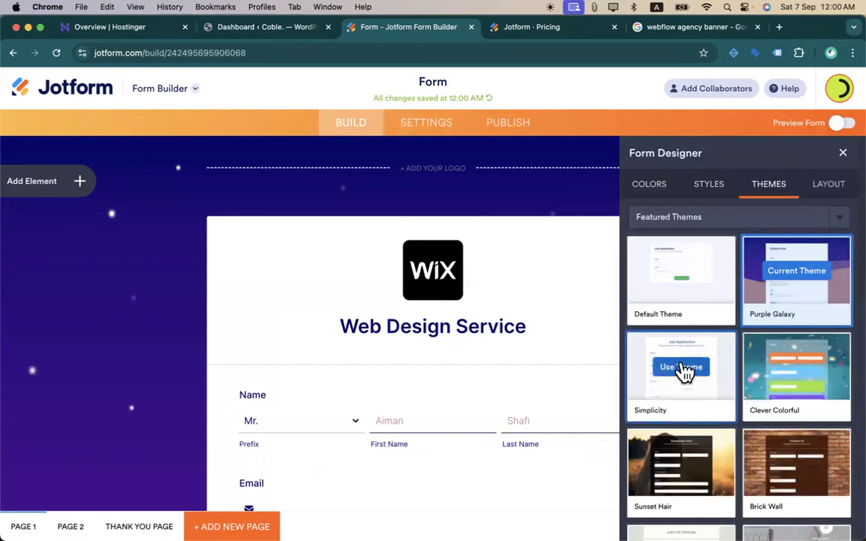
left_click(686, 276)
left_click(684, 282)
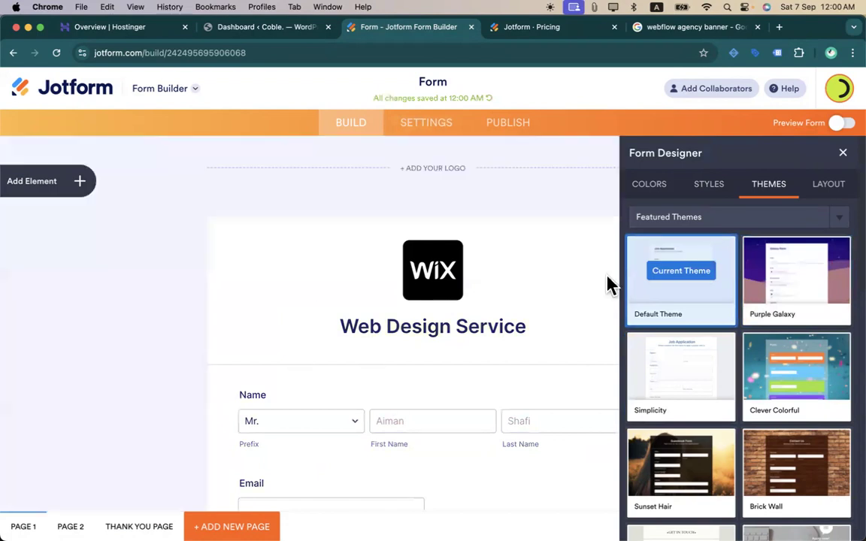
scroll(525, 355, "down", 10)
scroll(526, 350, "up", 10)
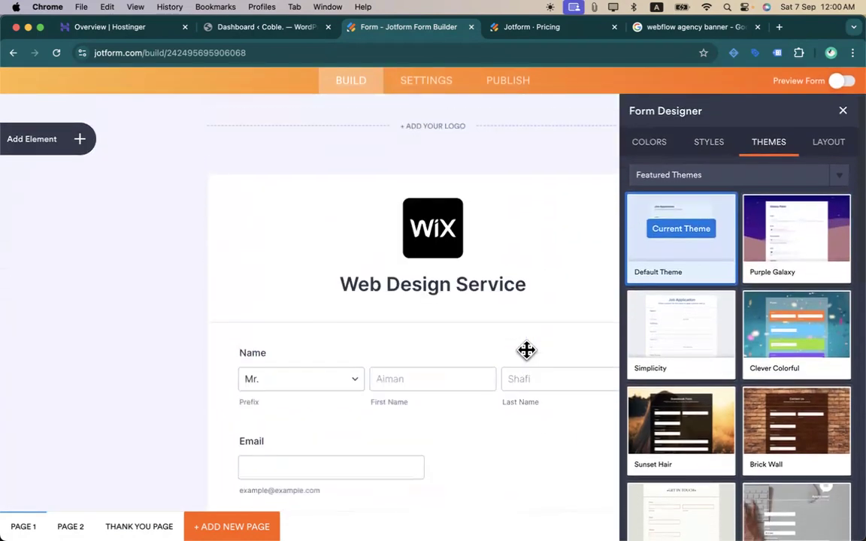
scroll(526, 350, "up", 1)
left_click(841, 152)
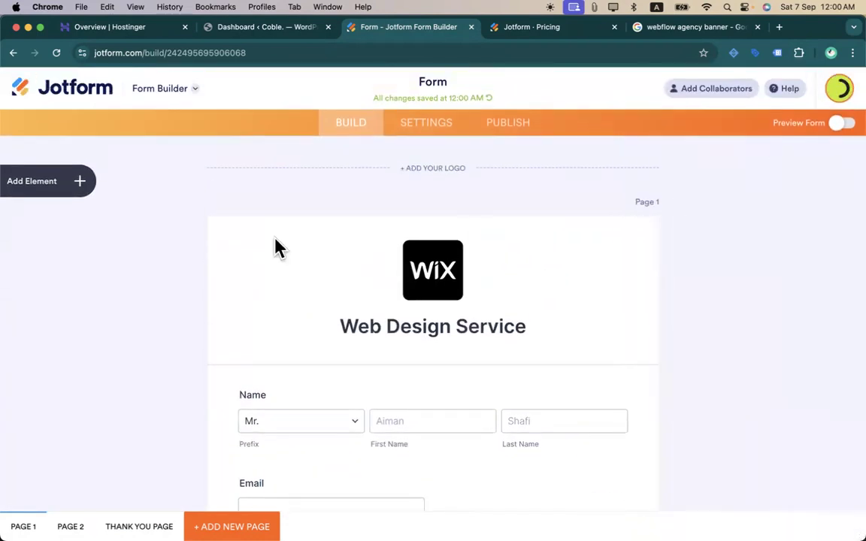
- Drag the Square gateway from Payments onto the form; Jotform rejects a second gateway
left_click(63, 187)
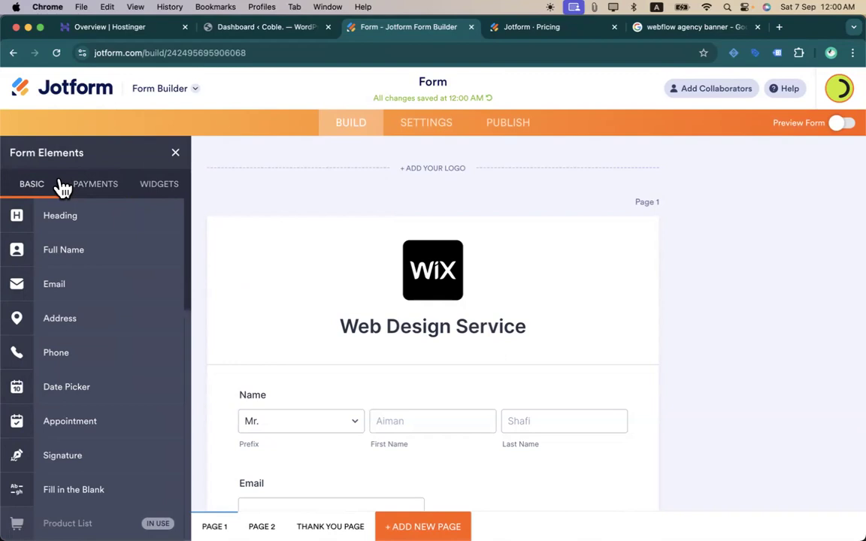
scroll(118, 332, "down", 10)
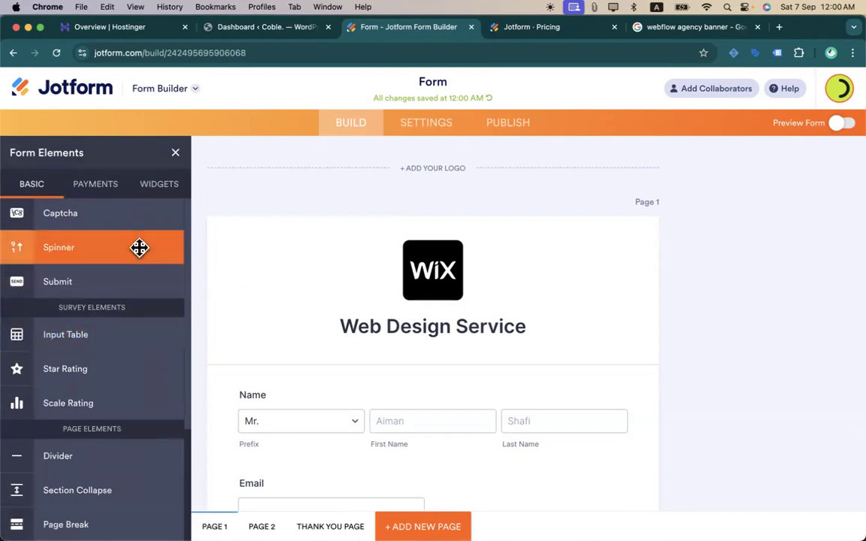
scroll(102, 327, "up", 10)
scroll(103, 328, "down", 10)
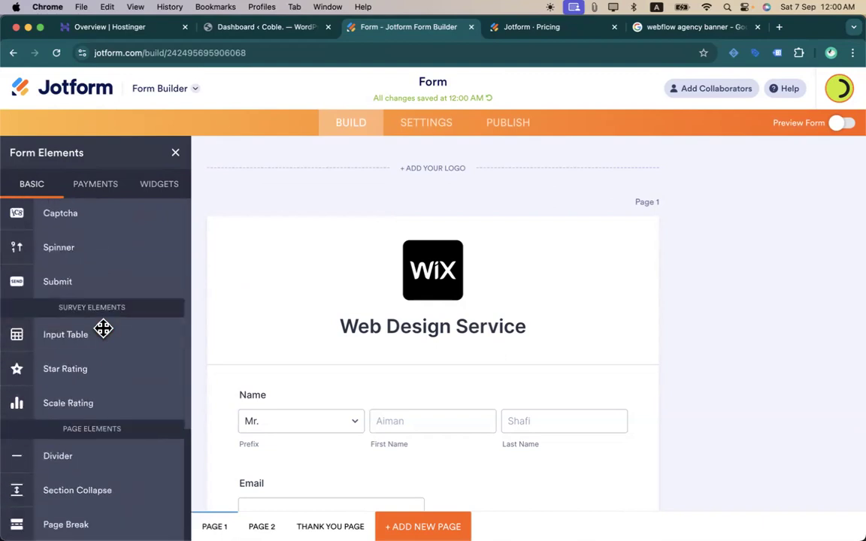
scroll(130, 467, "up", 10)
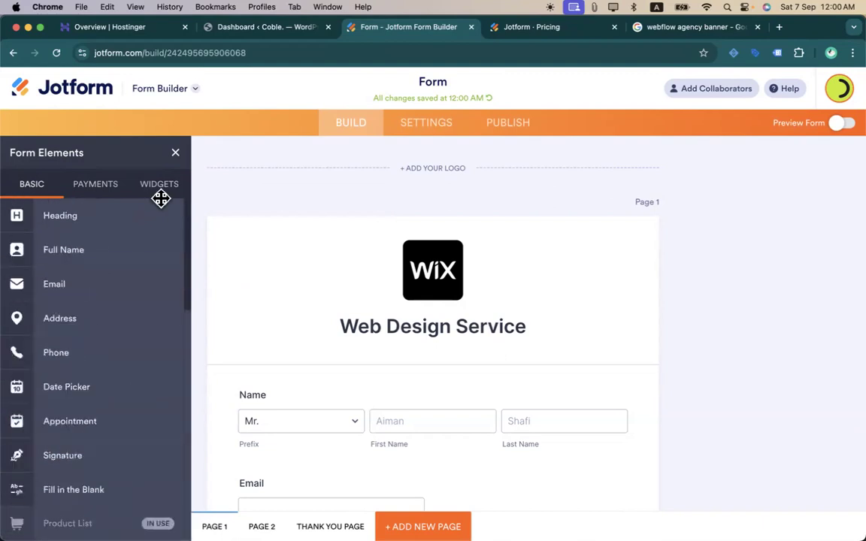
left_click(111, 186)
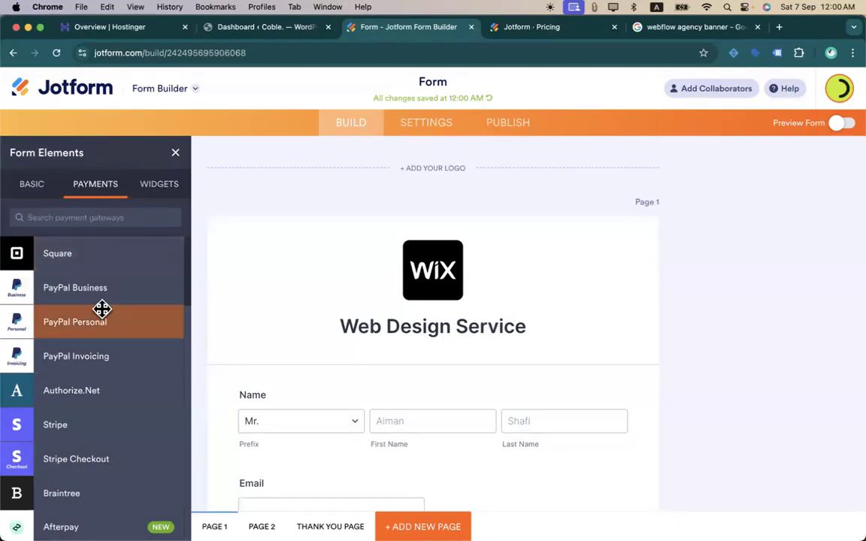
scroll(101, 308, "down", 10)
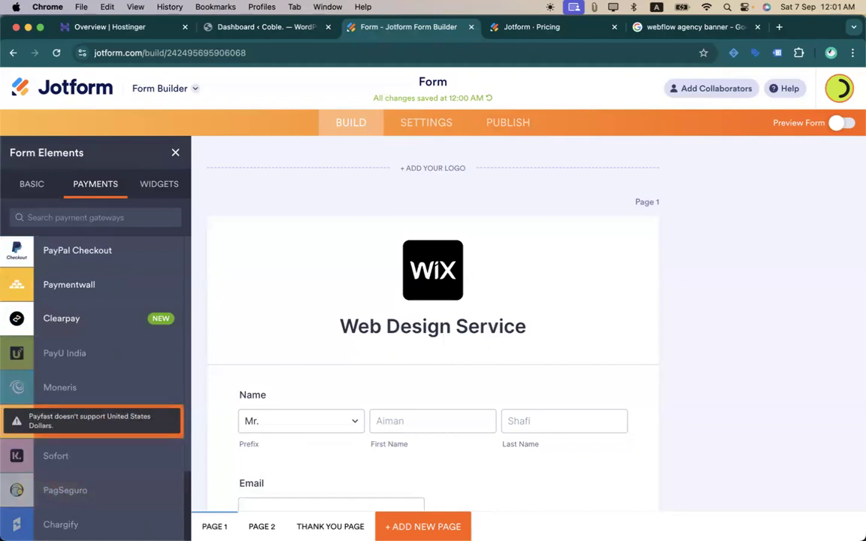
scroll(66, 413, "up", 4)
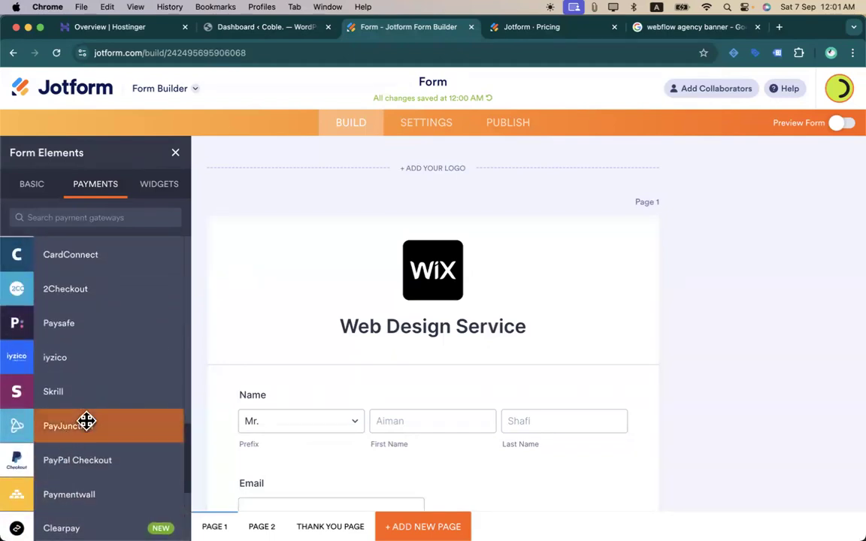
scroll(87, 422, "down", 5)
left_click_drag(88, 494, 113, 266)
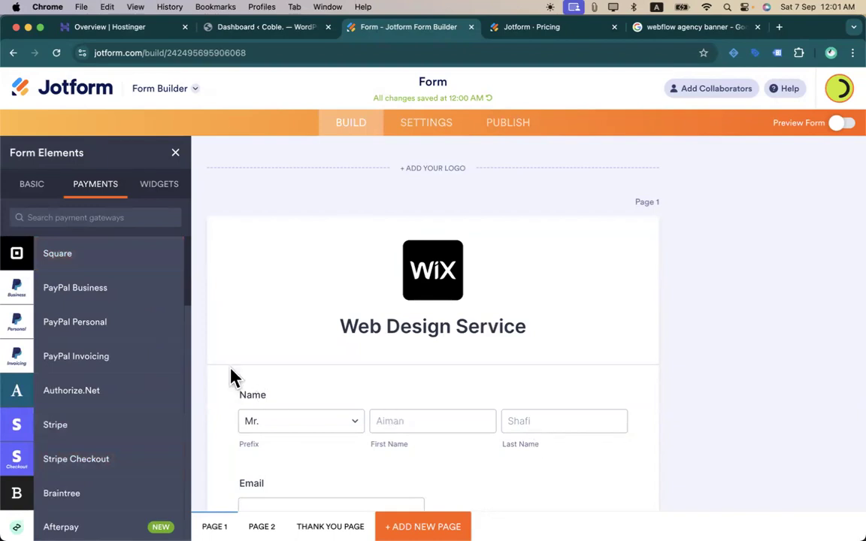
left_click_drag(95, 242, 274, 357)
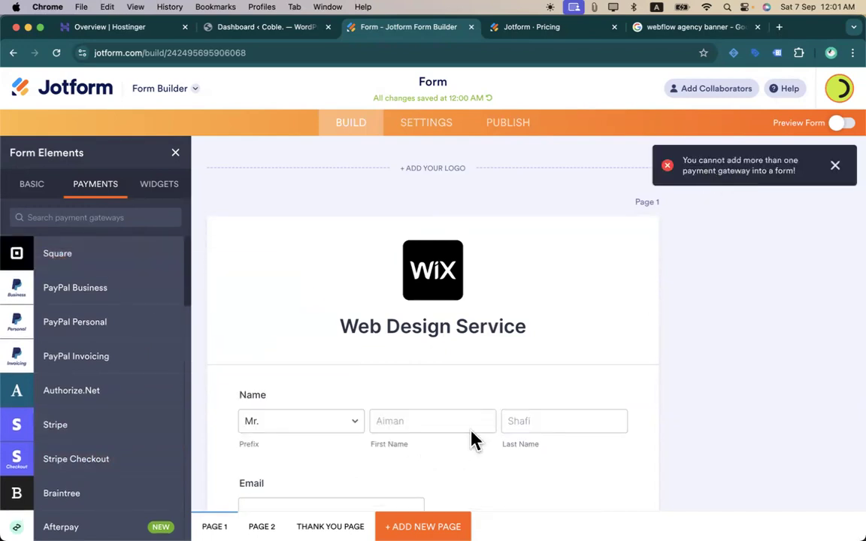
scroll(473, 440, "down", 10)
scroll(474, 440, "up", 3)
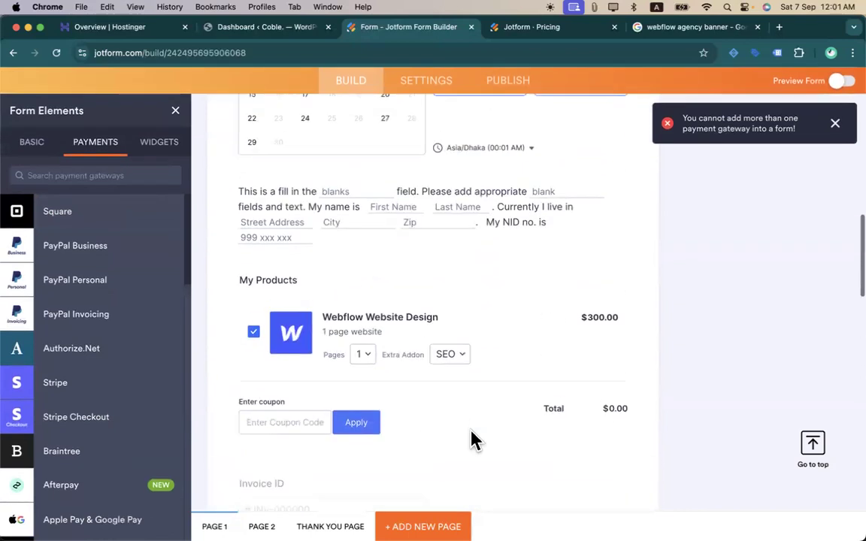
- Review the My Products field's gateway options without adding one, then show the widgets list
left_click(597, 346)
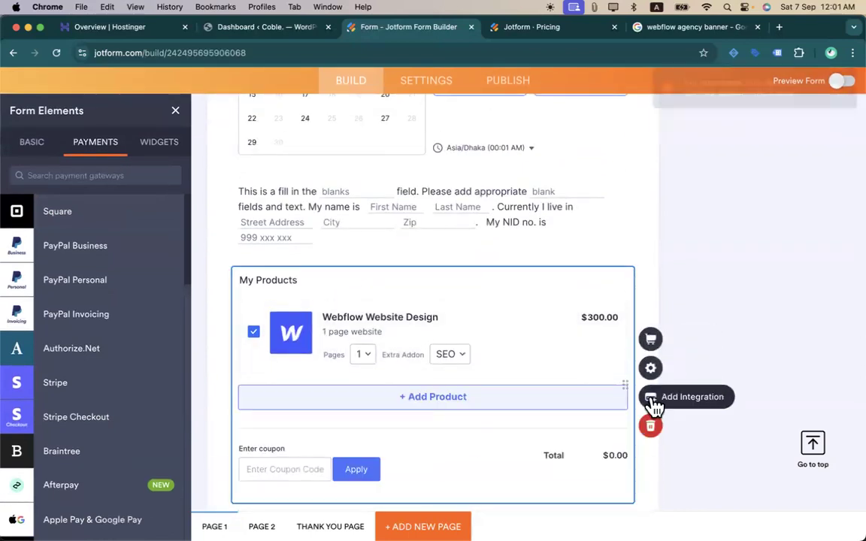
left_click(651, 397)
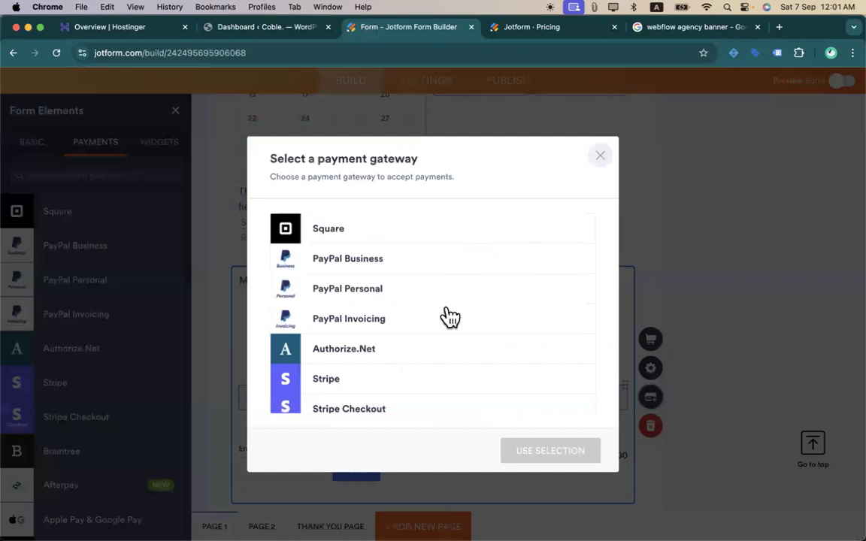
scroll(436, 349, "down", 10)
scroll(440, 362, "up", 10)
left_click(601, 157)
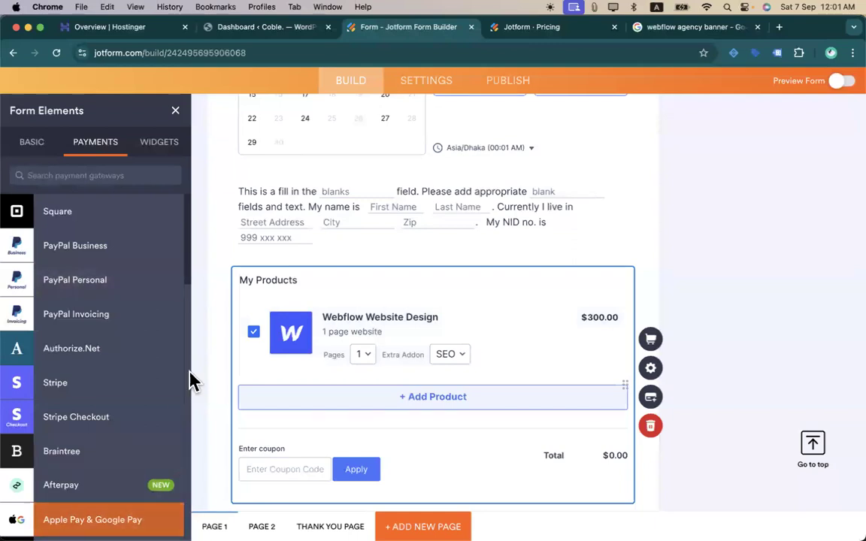
left_click(164, 155)
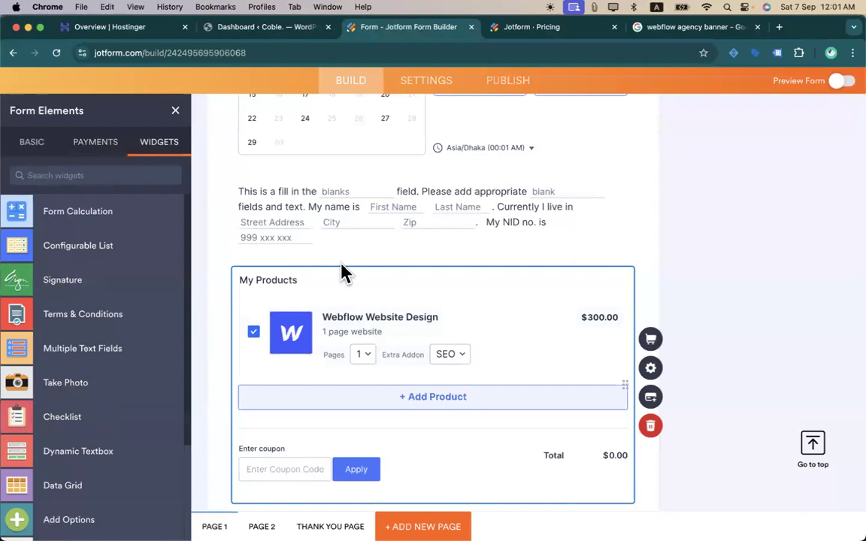
- Place the Take Photo widget on the form directly beneath the Signature field
scroll(342, 273, "down", 10)
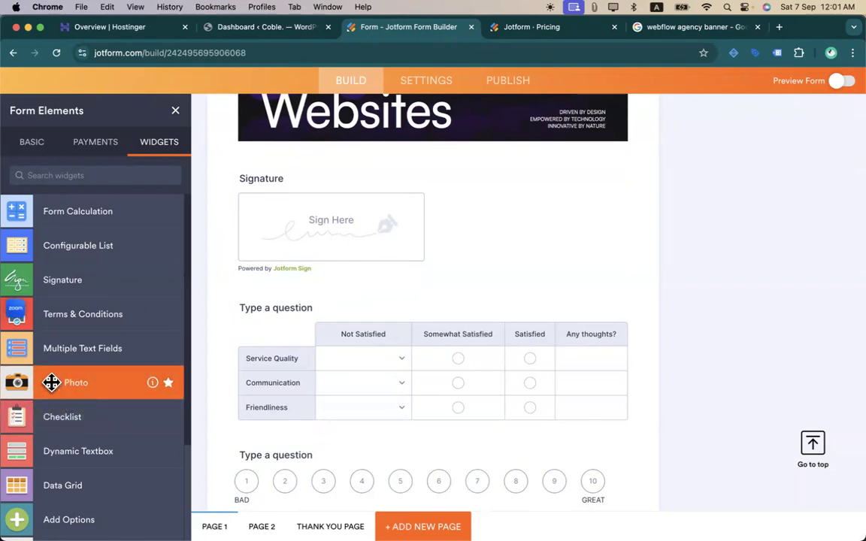
scroll(104, 371, "down", 3)
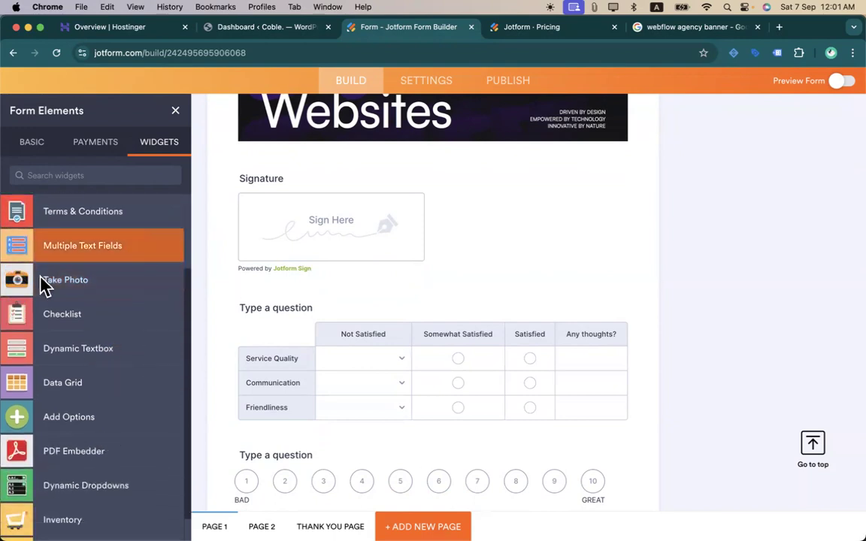
left_click_drag(112, 271, 414, 280)
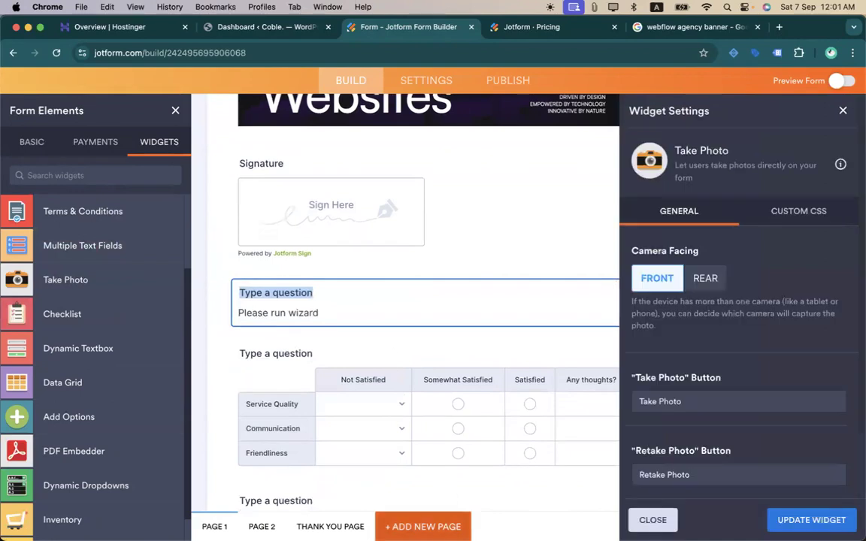
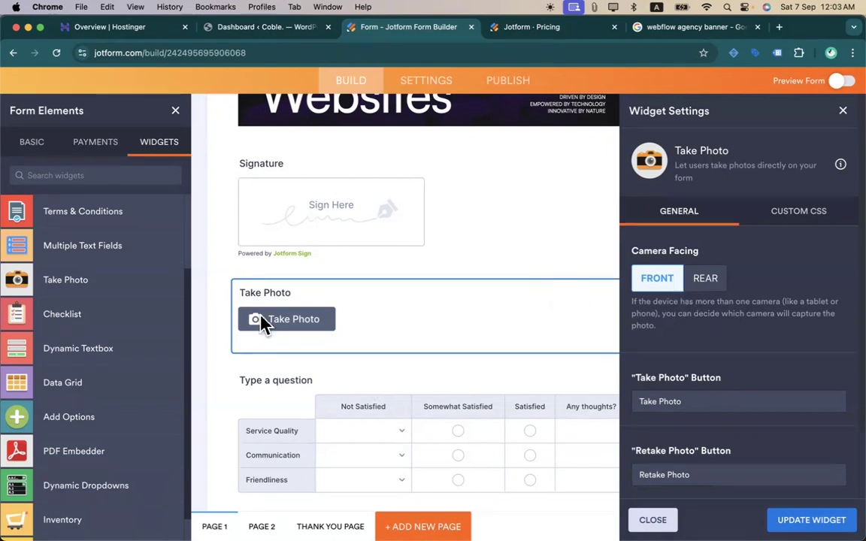
- Search the widgets for 'yout' and drop the YouTube widget below the Take Photo field
scroll(137, 347, "down", 1)
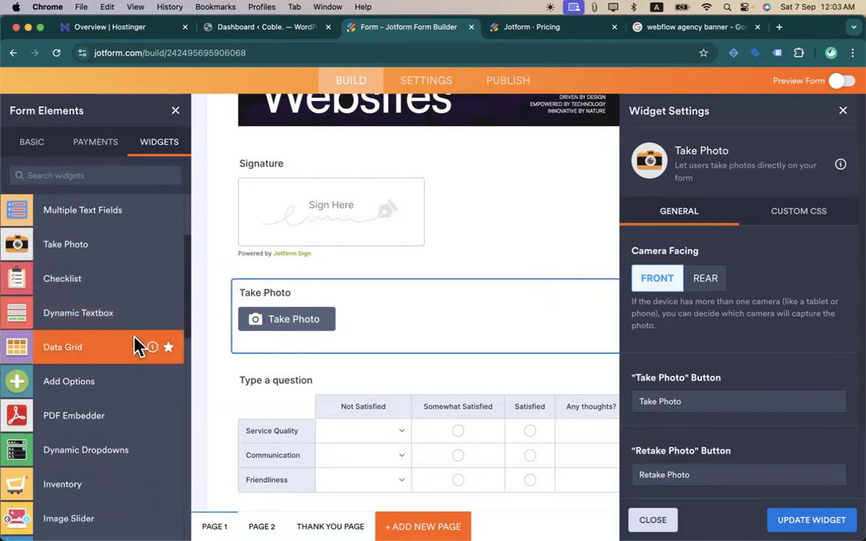
scroll(138, 348, "down", 1)
left_click(112, 182)
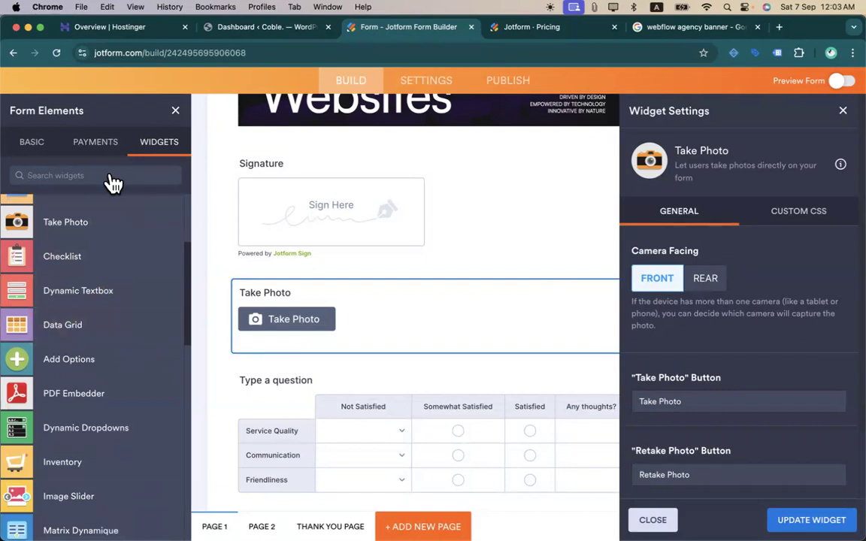
type("yout")
left_click_drag(35, 205, 312, 405)
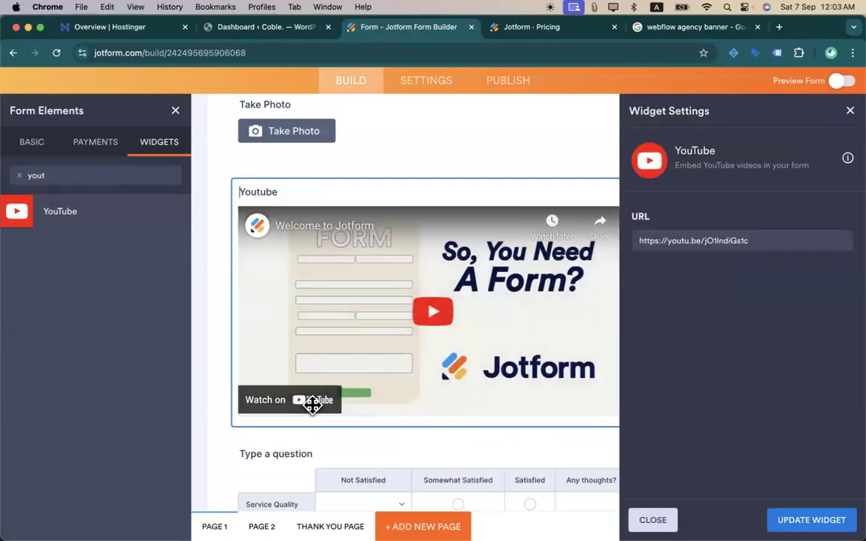
- Open the YouTube home page in another browser tab
left_click(656, 28)
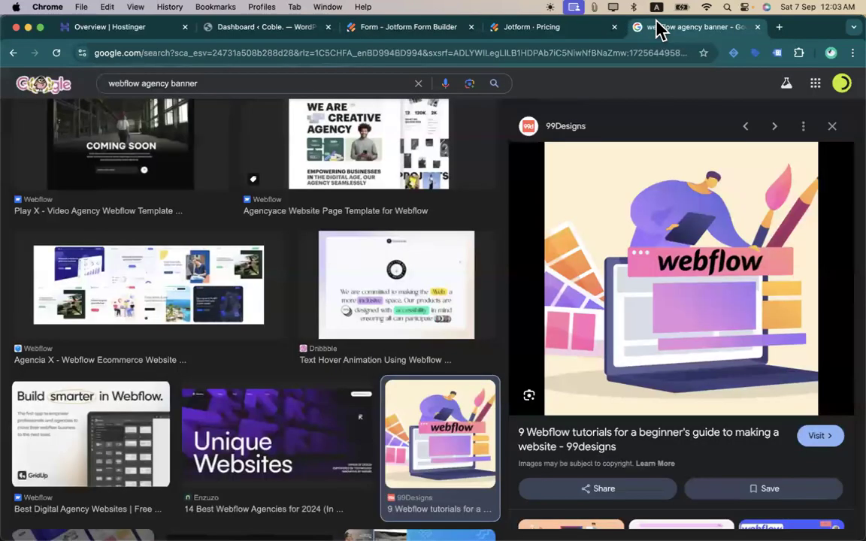
left_click(609, 54)
type("youtube.com")
key("Return")
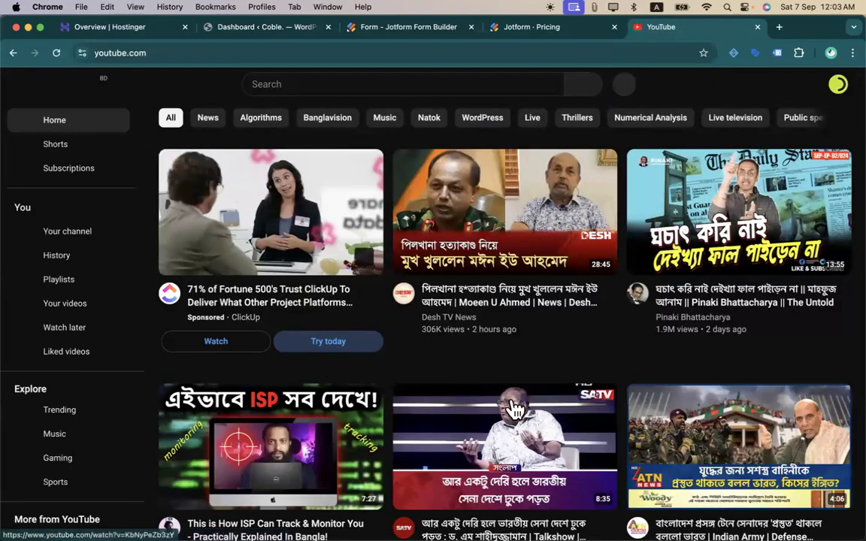
- Copy the link address of the SATV talk-show video from the home feed
scroll(615, 436, "down", 5)
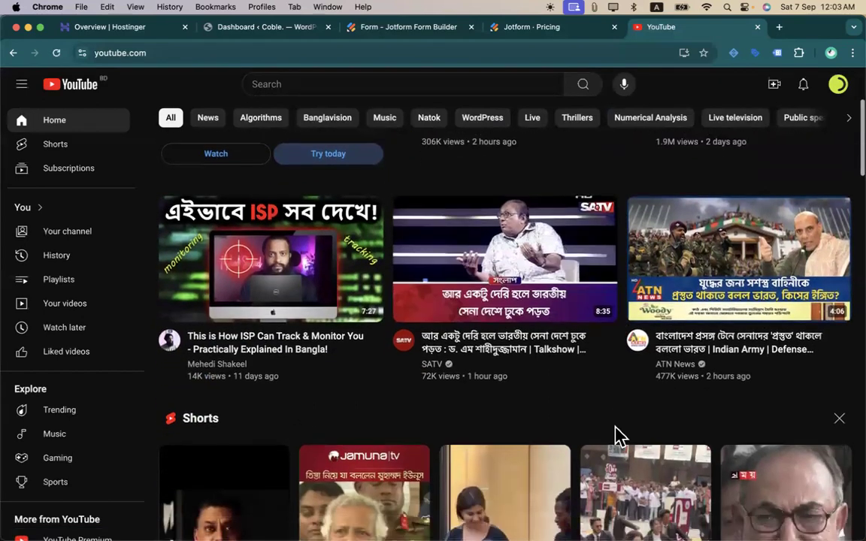
right_click(467, 288)
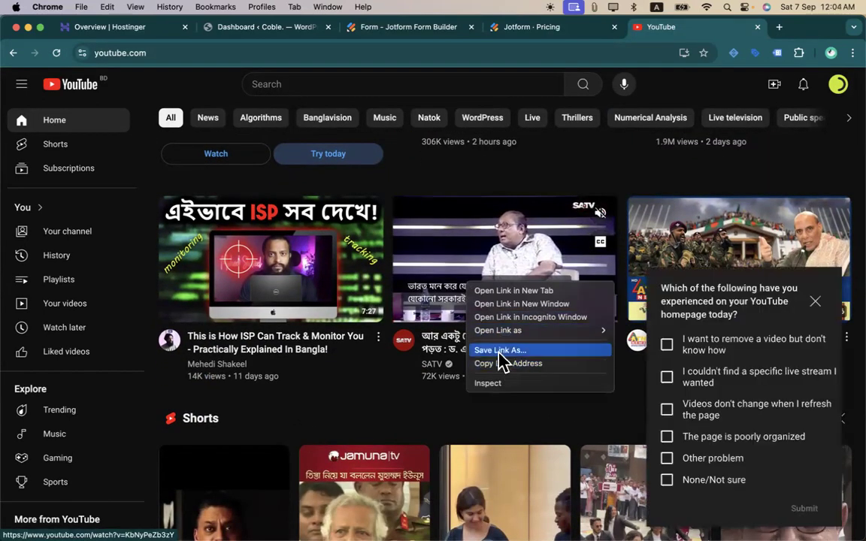
left_click(500, 363)
left_click(244, 30)
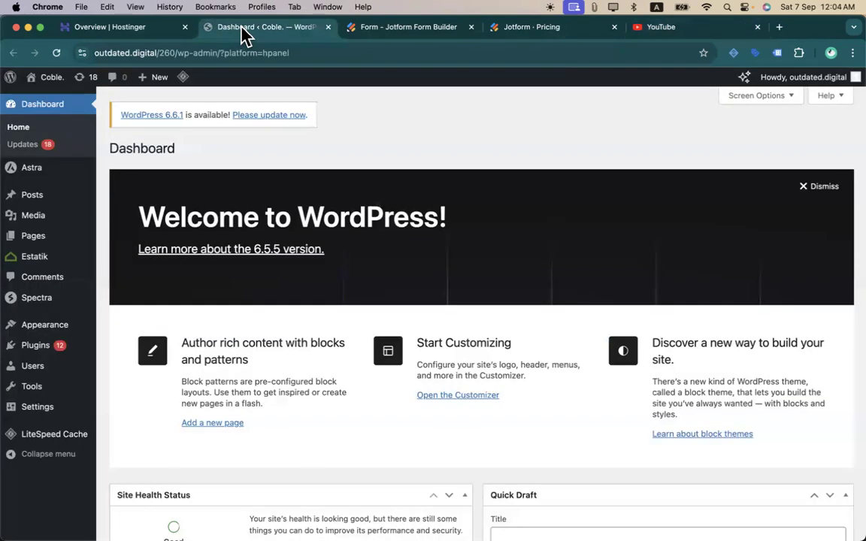
- Replace the YouTube widget's welcome-video URL with the pasted SATV video link
left_click(382, 31)
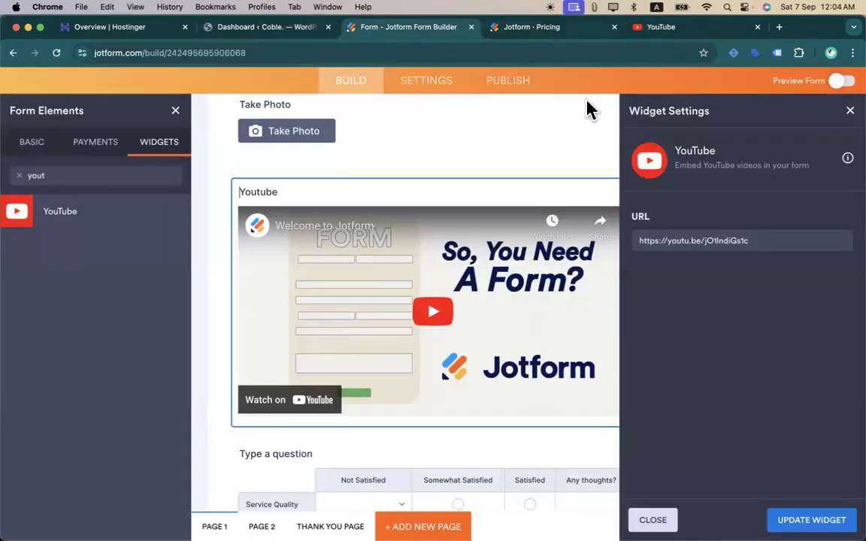
triple_click(667, 240)
key("cmd+v")
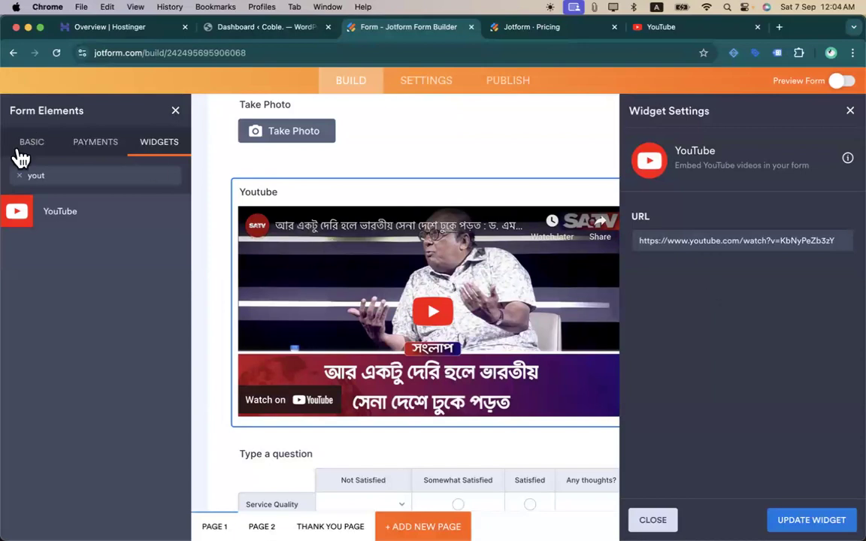
double_click(57, 175)
- Add a Facebook Comments widget below the YouTube video, then delete it again
type("facebook")
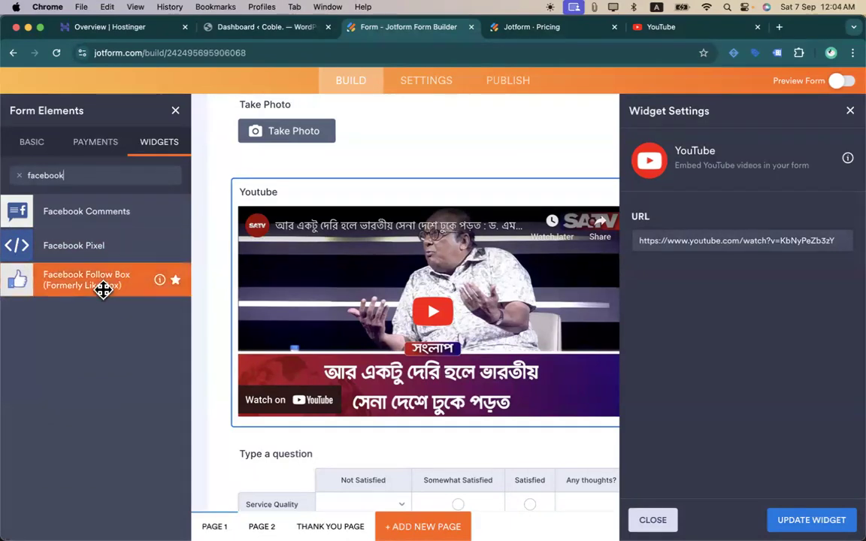
left_click_drag(93, 218, 388, 425)
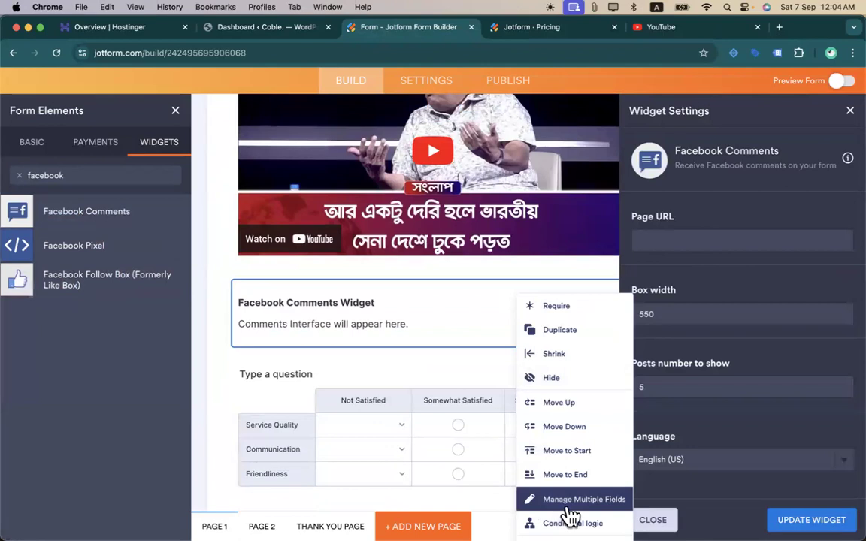
scroll(460, 321, "down", 5)
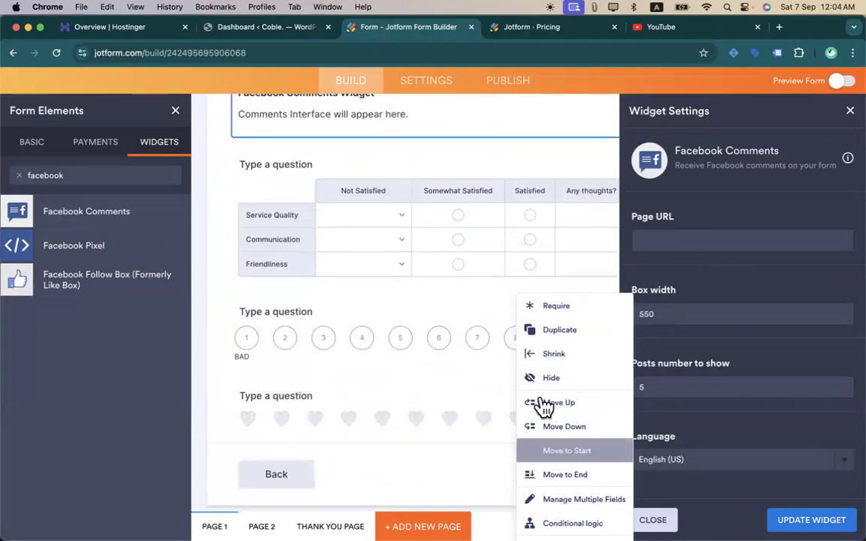
left_click(483, 203)
left_click(485, 164)
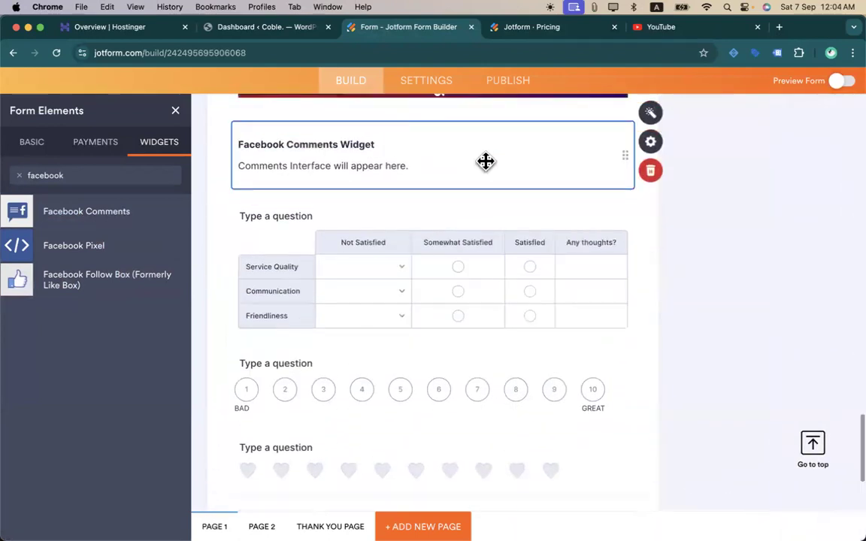
right_click(486, 163)
left_click(543, 419)
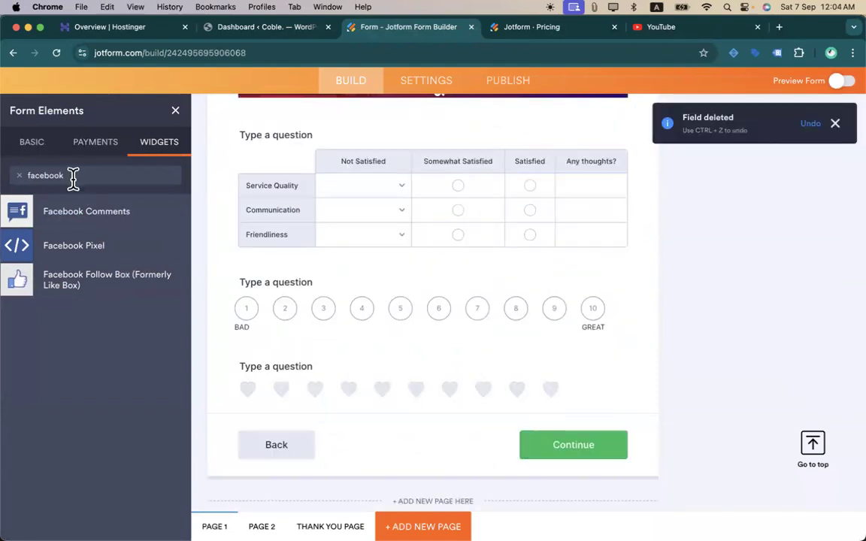
- Drag the Image Slider widget onto the form below the satisfaction matrix
key("BackSpace")
scroll(102, 496, "down", 5)
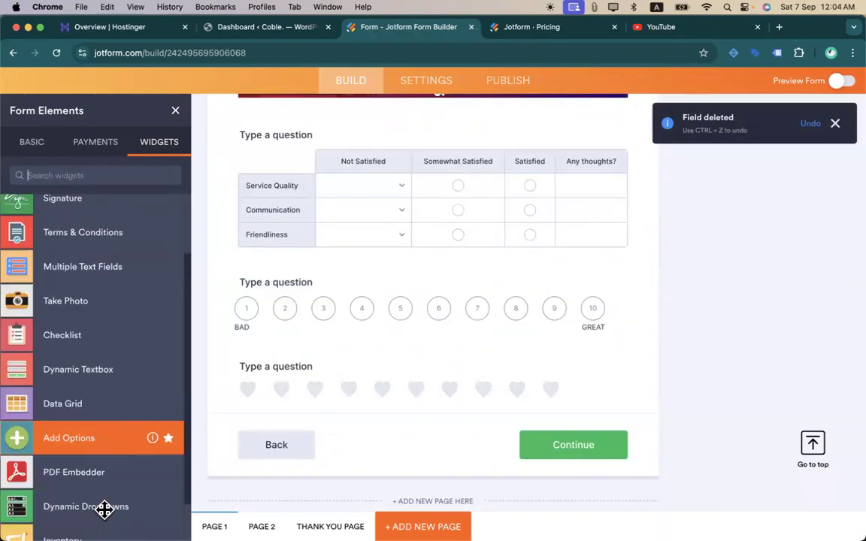
scroll(104, 509, "down", 3)
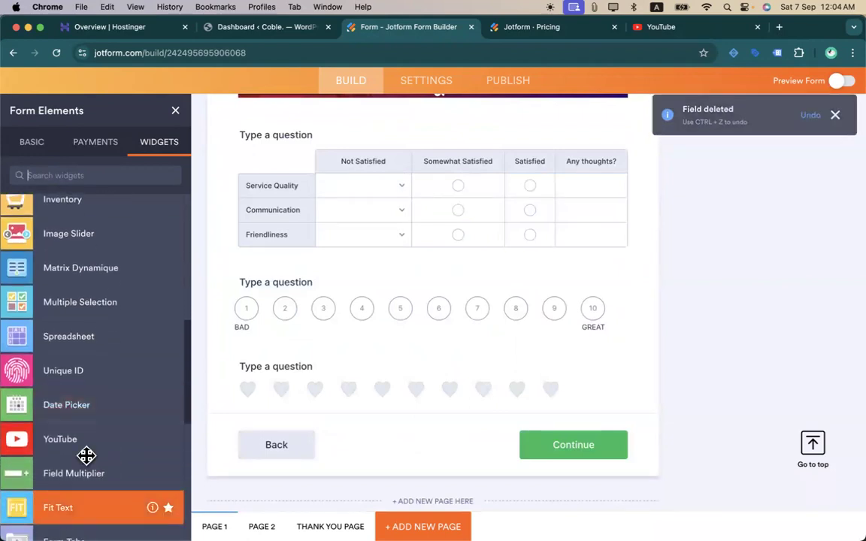
scroll(80, 408, "up", 3)
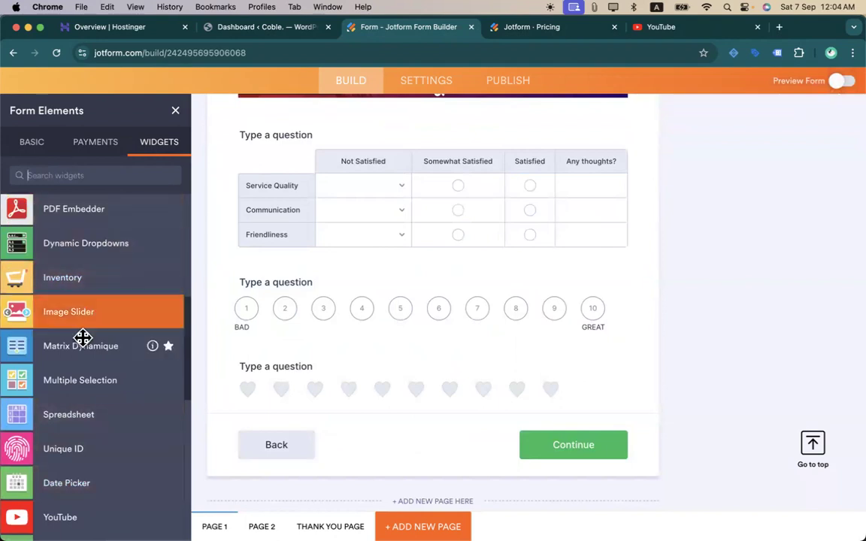
scroll(83, 339, "up", 1)
left_click_drag(83, 338, 476, 284)
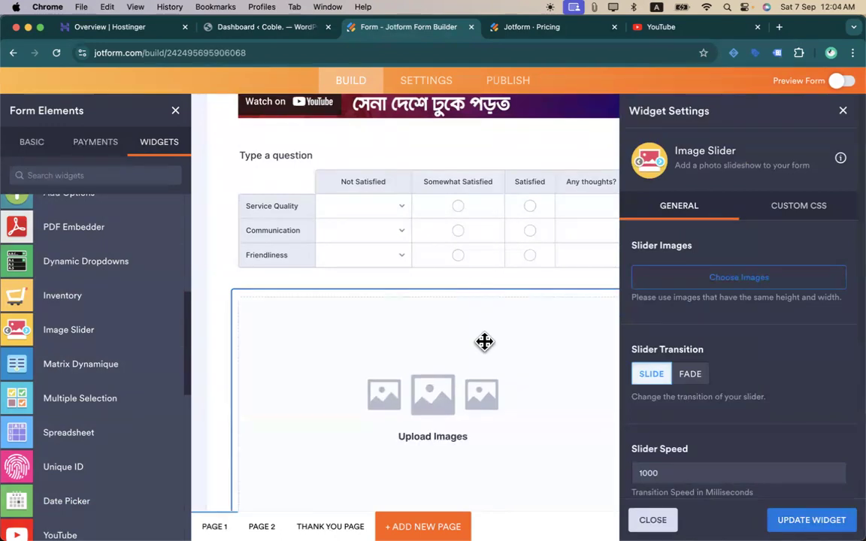
scroll(483, 342, "down", 3)
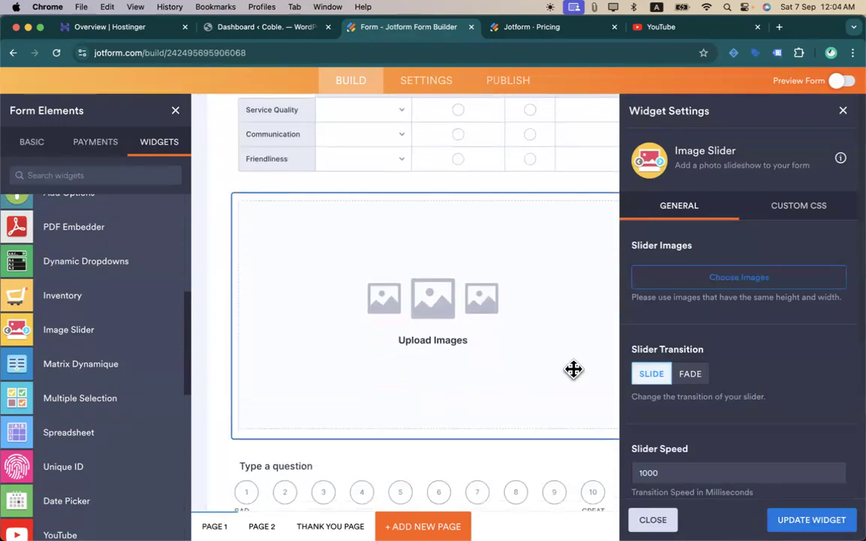
- Fill the slider with the Webflow, Wix and NexaConstruct logos from My Images
left_click(752, 279)
left_click(759, 315)
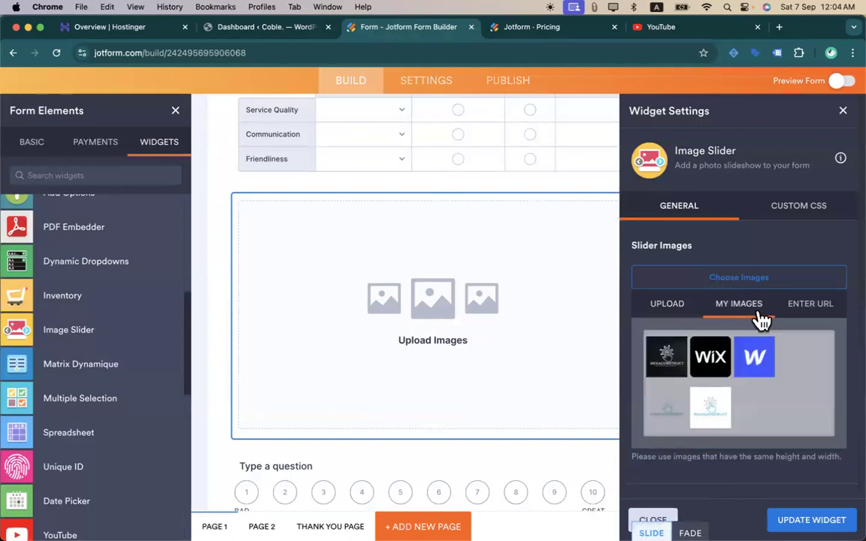
left_click(750, 360)
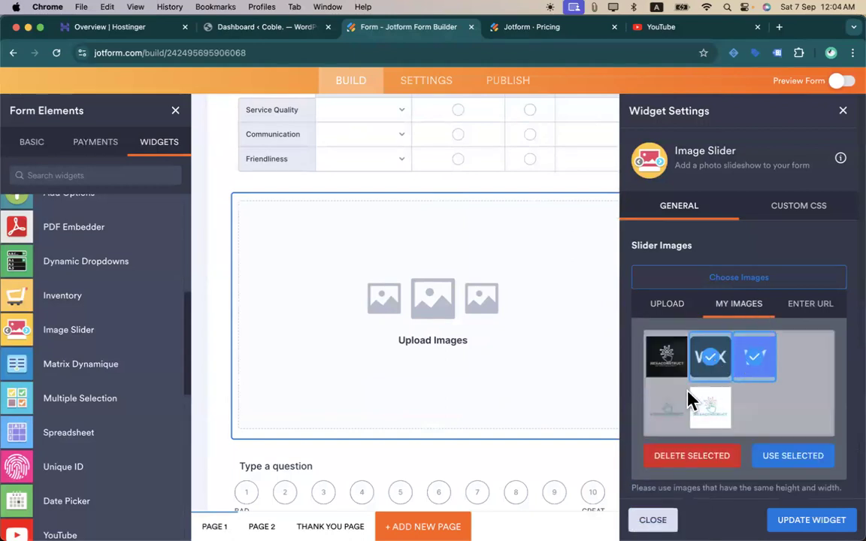
left_click(667, 364)
left_click(757, 456)
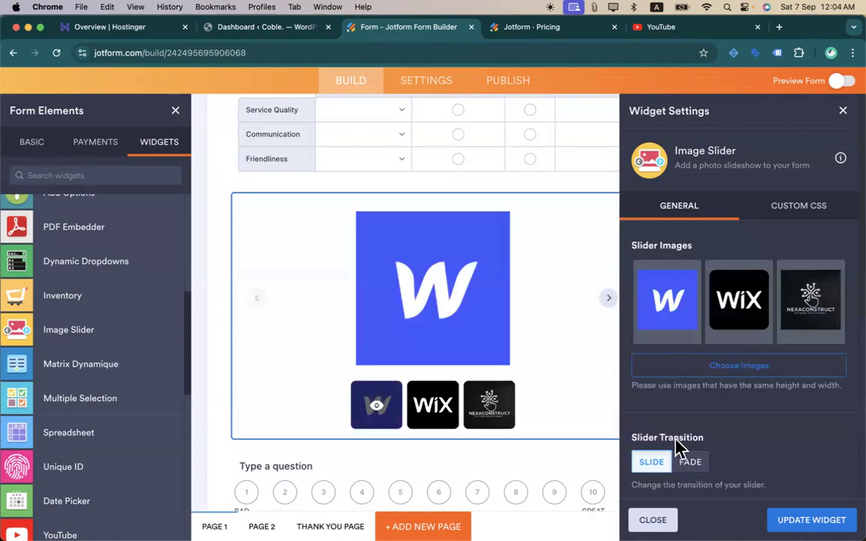
- Keep the slide transition, save the image slider settings, and switch on the form preview
left_click(690, 462)
left_click(657, 463)
scroll(804, 406, "down", 5)
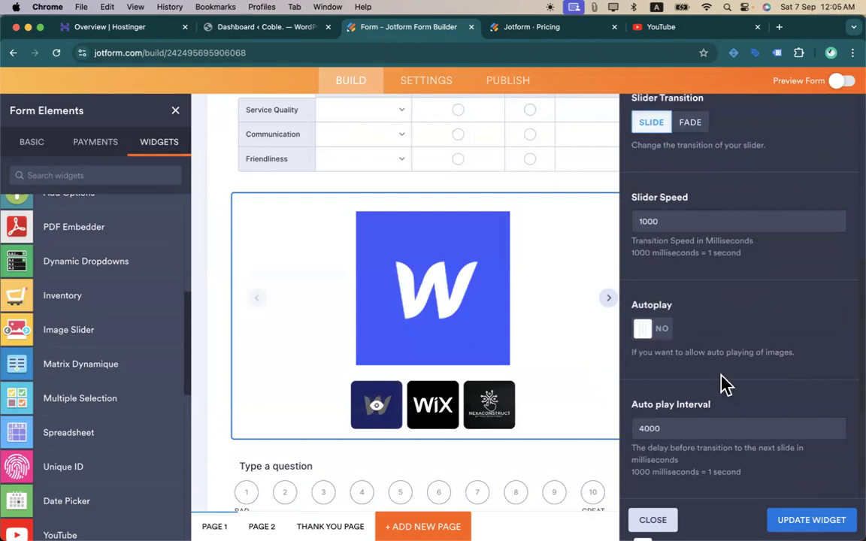
scroll(722, 386, "down", 2)
scroll(722, 385, "up", 7)
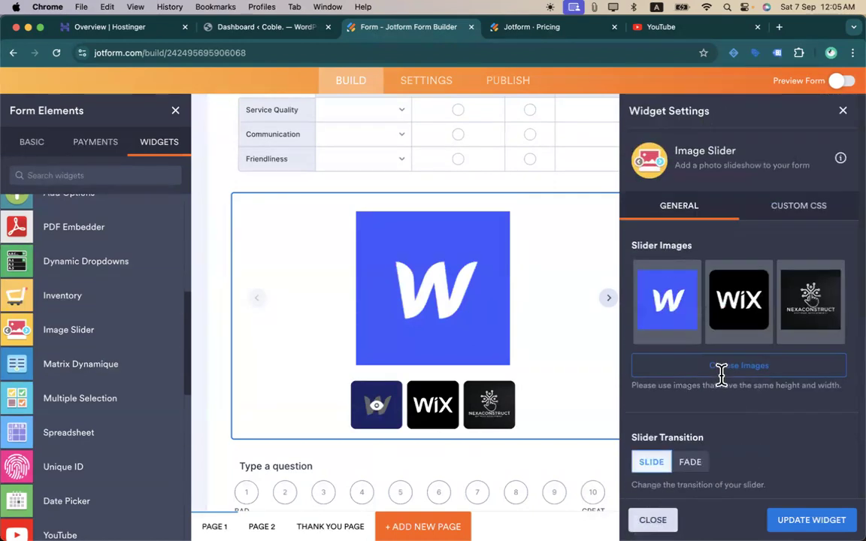
left_click(768, 203)
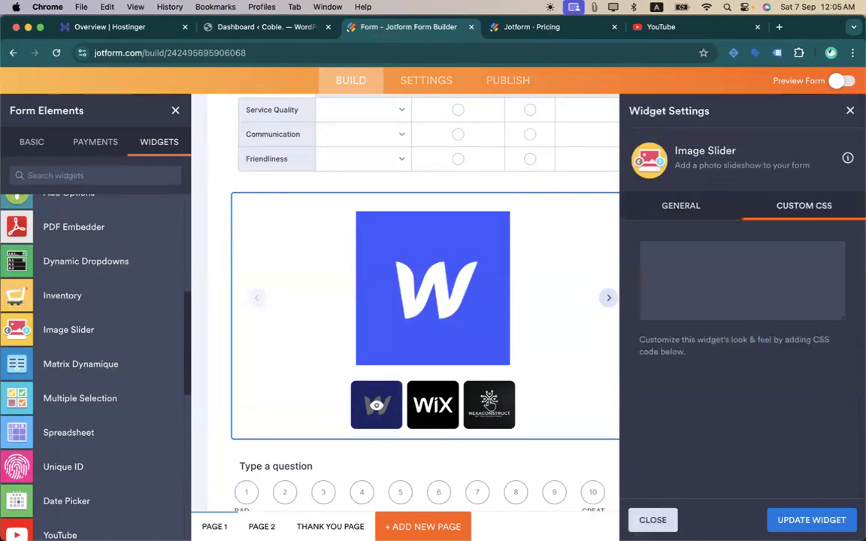
left_click(801, 521)
left_click(838, 83)
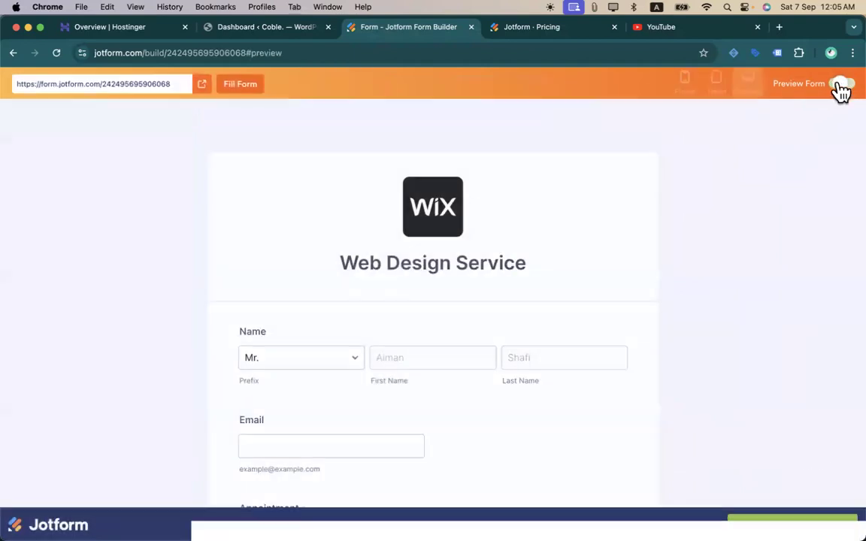
- Move to the preview's next page and scroll to the Take Photo field
scroll(385, 154, "down", 15)
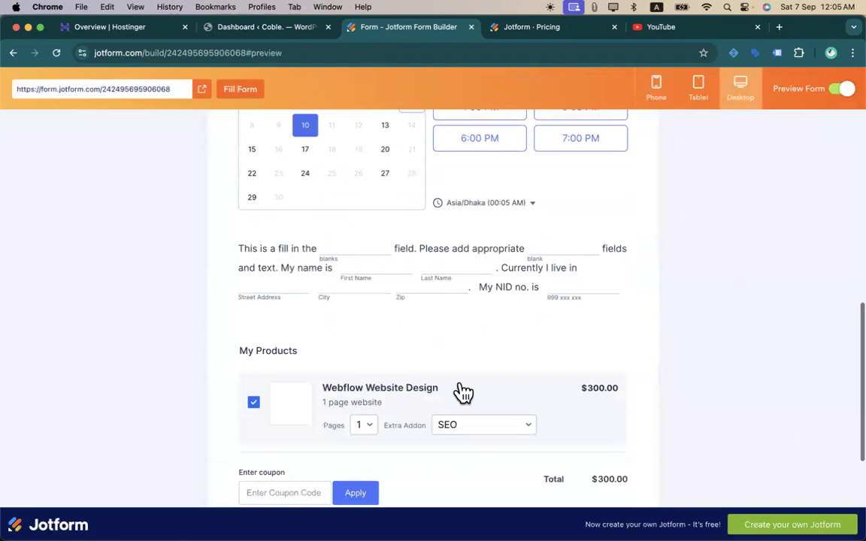
left_click(586, 430)
scroll(483, 387, "down", 5)
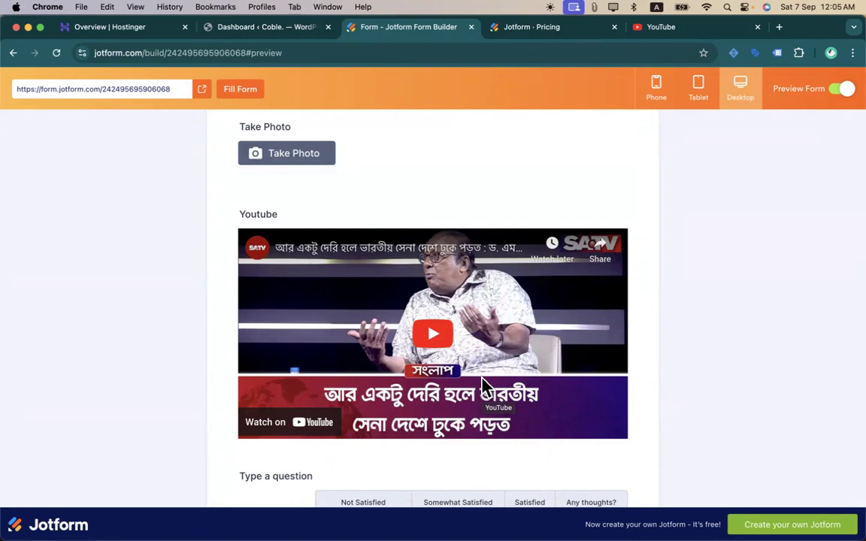
scroll(483, 387, "down", 5)
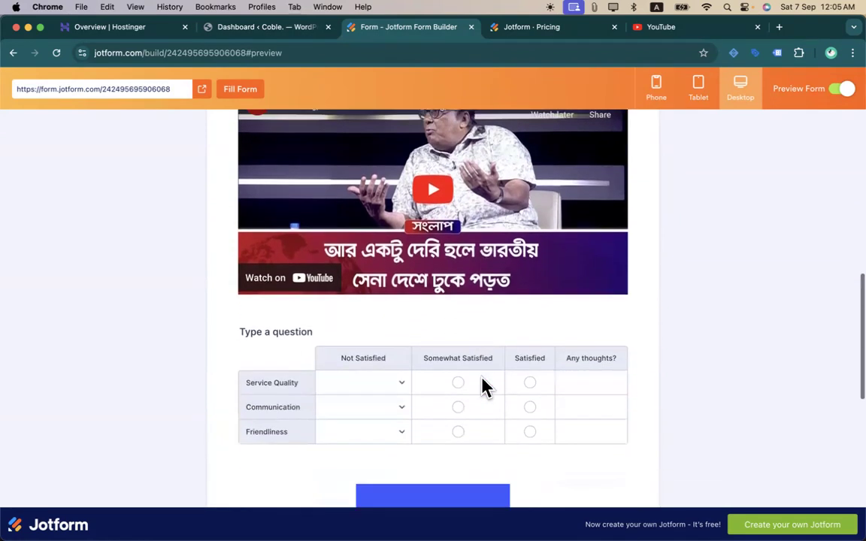
scroll(484, 387, "up", 7)
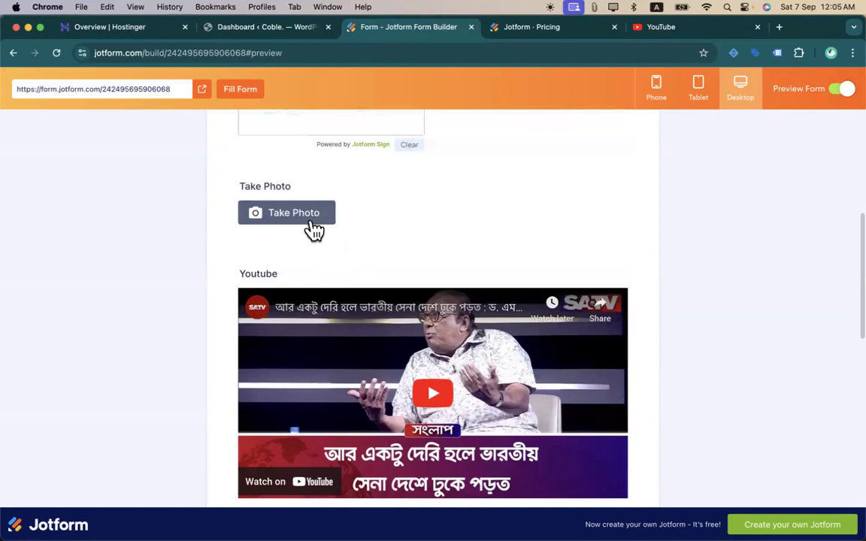
- Allow camera access, capture a photo, retake it, then exit the preview
left_click(283, 227)
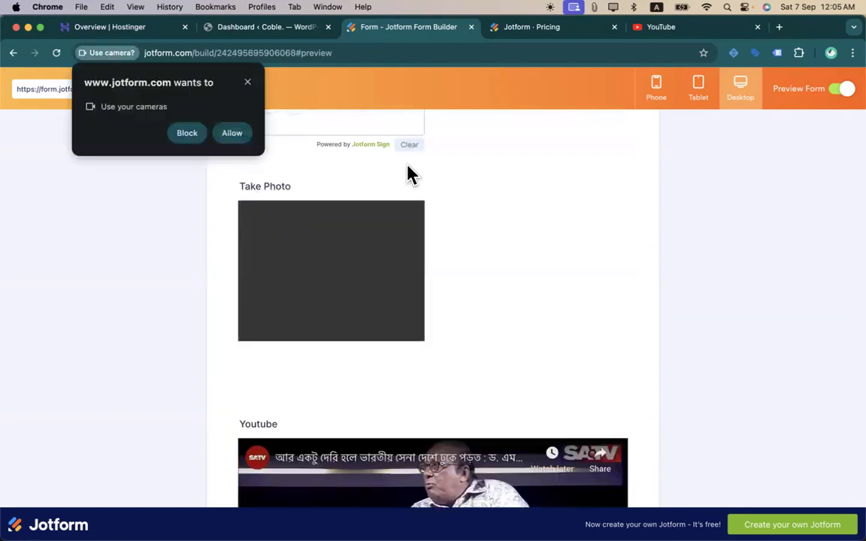
left_click(233, 134)
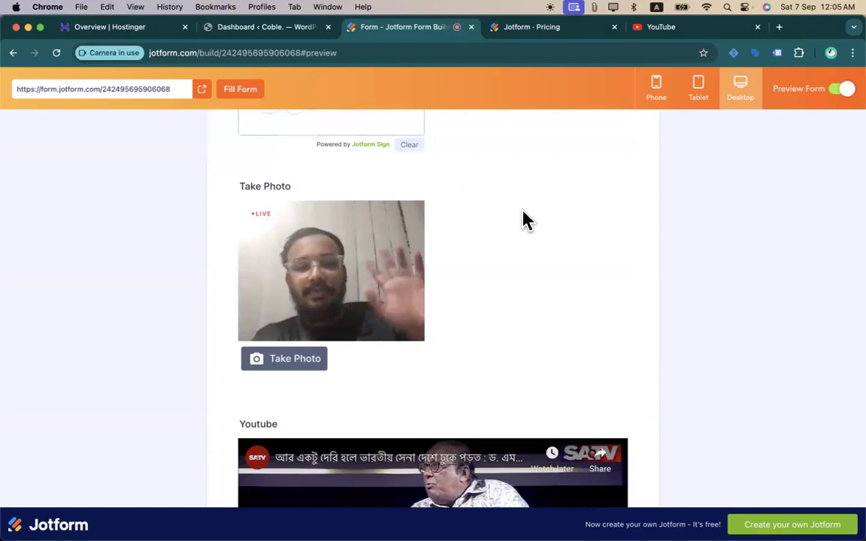
left_click(314, 360)
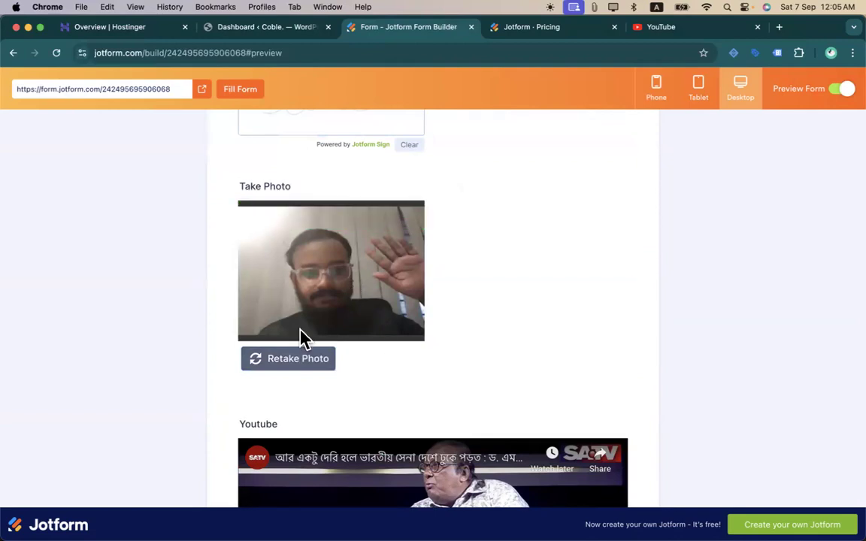
left_click(294, 360)
scroll(515, 318, "down", 5)
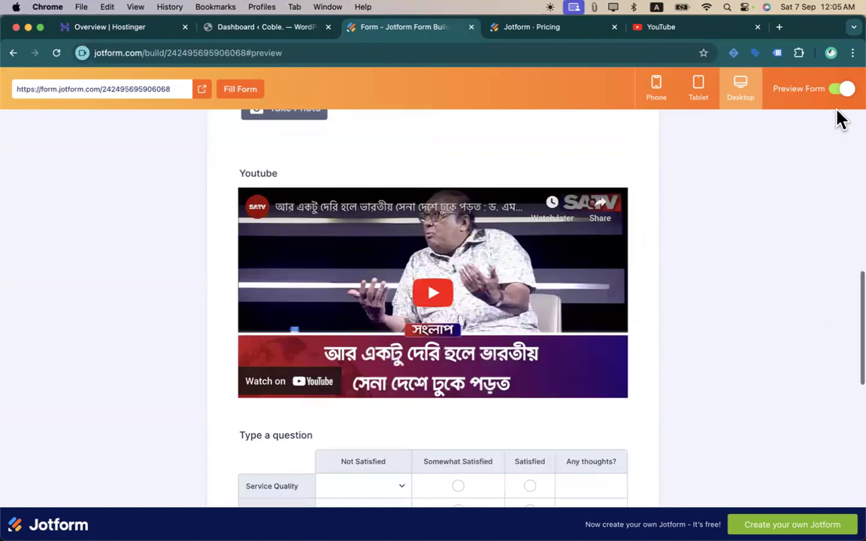
left_click(843, 90)
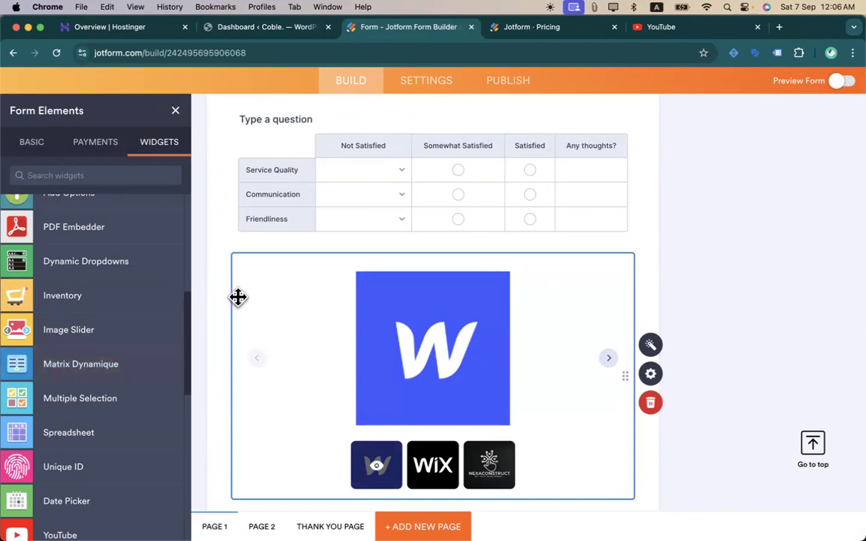
- Scroll the widget list to Address Map Locator and drop it below Take Photo
scroll(101, 426, "down", 5)
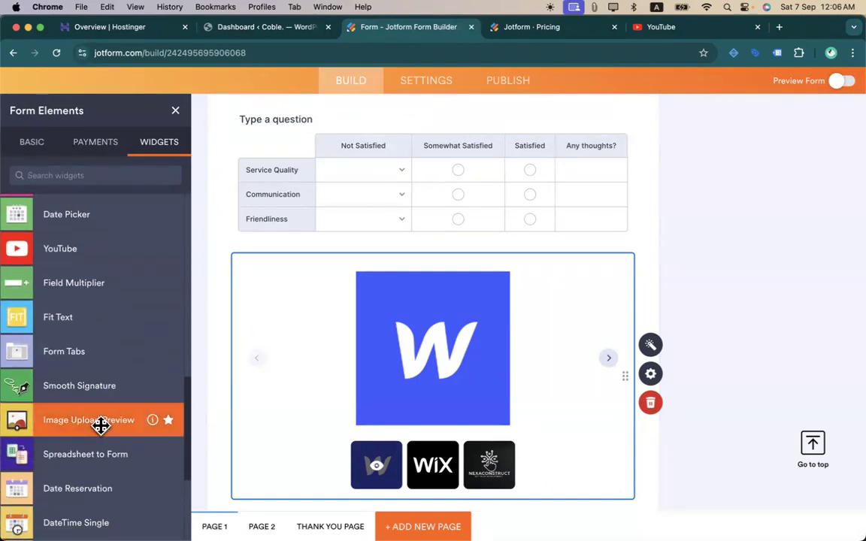
scroll(101, 426, "down", 3)
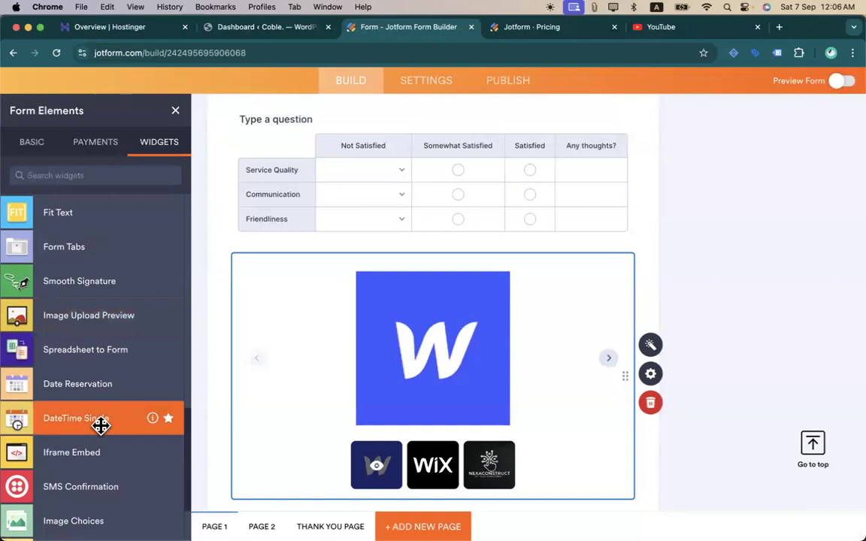
scroll(473, 313, "down", 8)
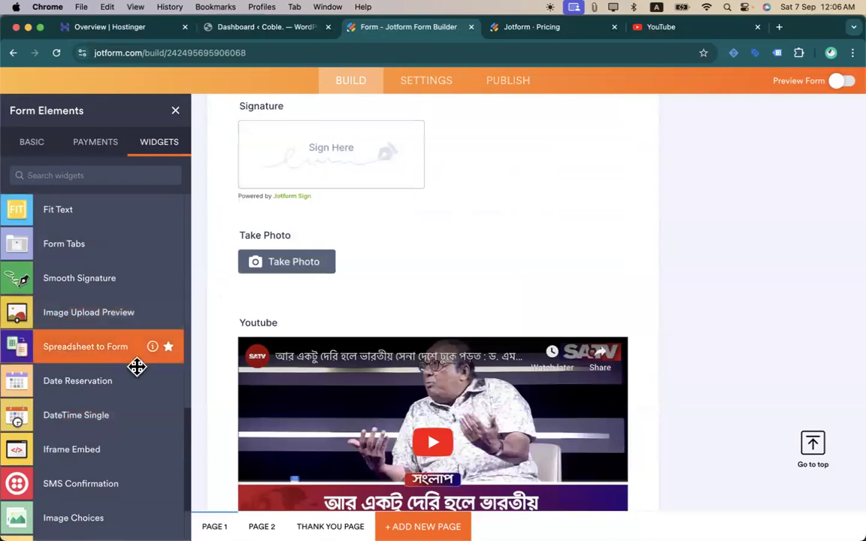
scroll(136, 366, "down", 7)
scroll(136, 366, "down", 2)
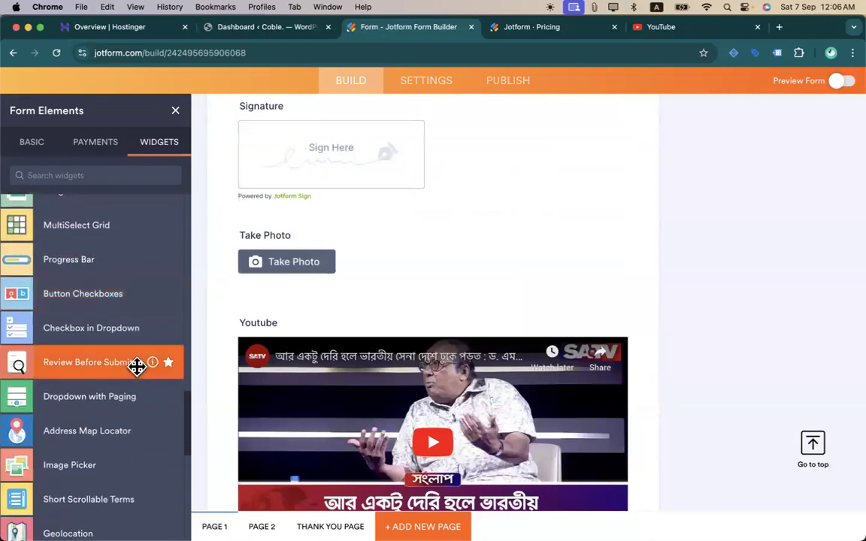
scroll(136, 366, "down", 2)
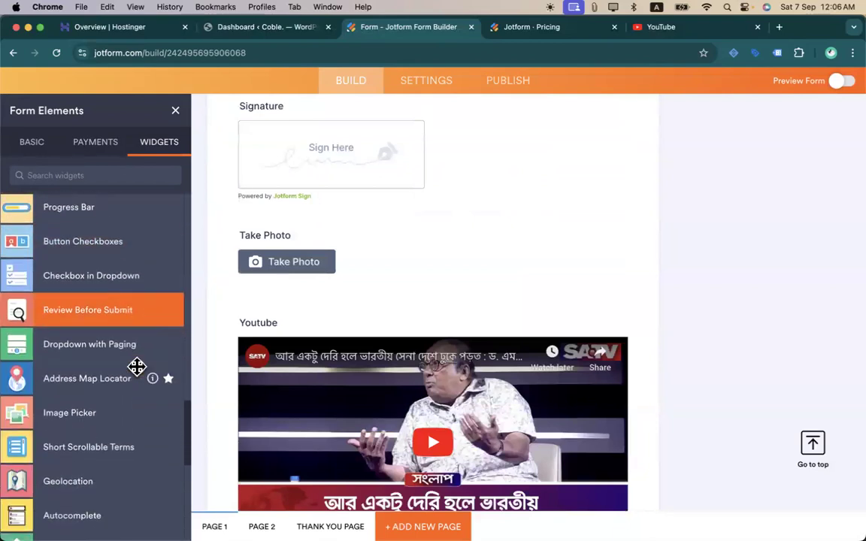
left_click_drag(68, 388, 332, 318)
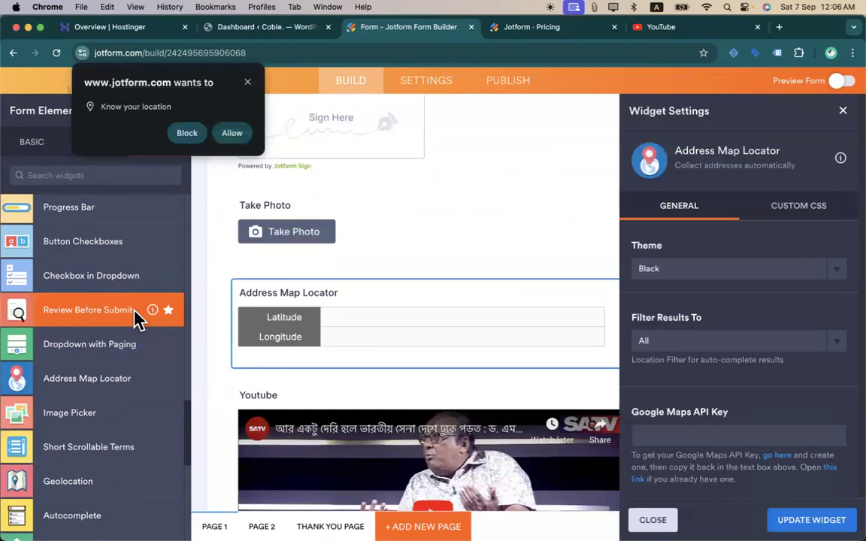
- Allow location access, review the locator's Custom CSS and General settings, close them, and click Remove
left_click(232, 133)
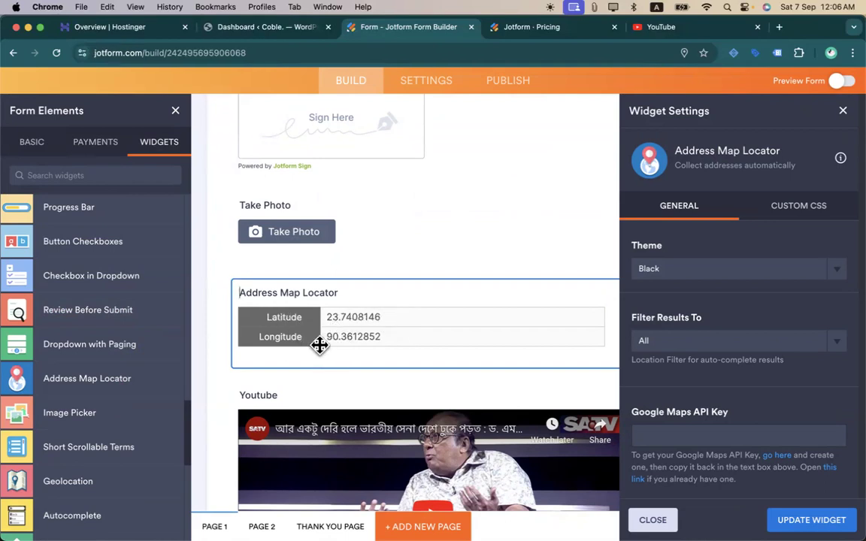
left_click(325, 290)
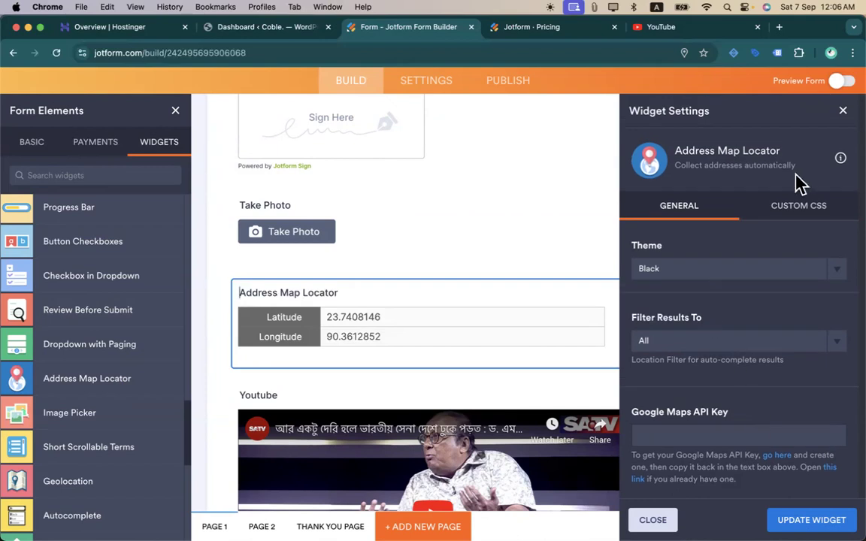
left_click(800, 211)
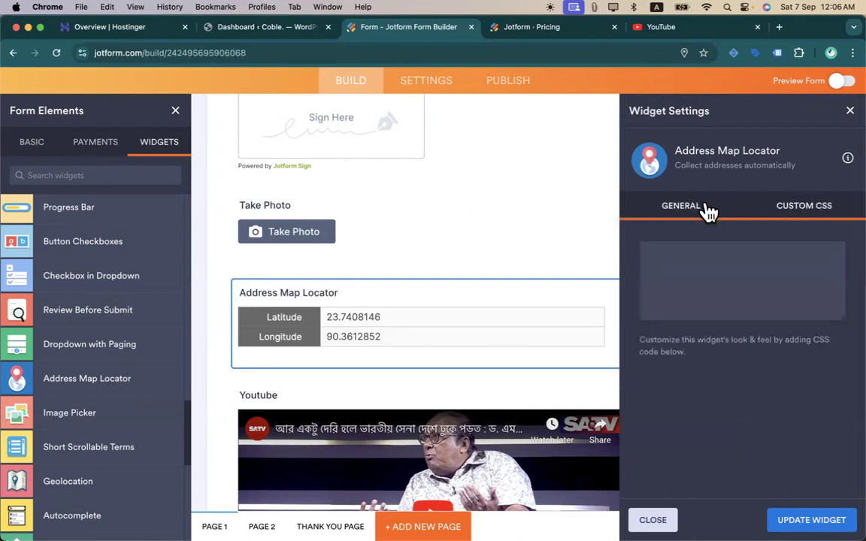
left_click(682, 214)
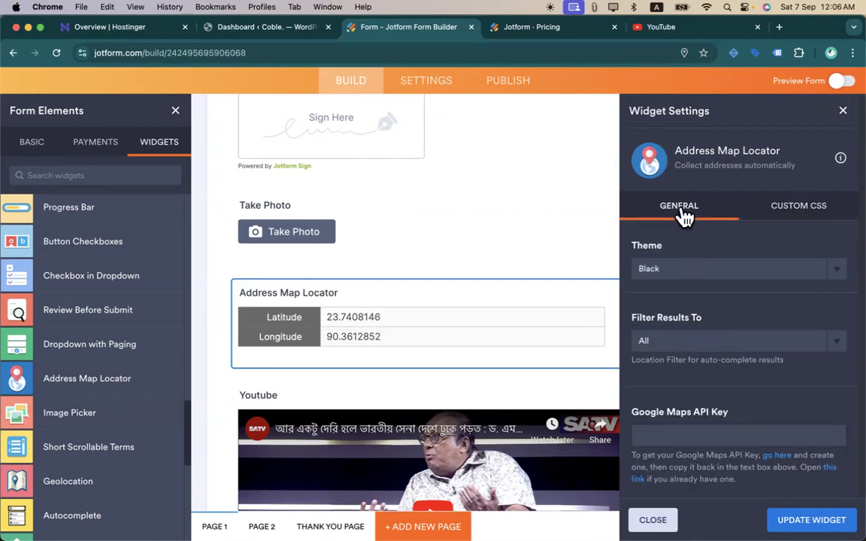
scroll(698, 355, "down", 1)
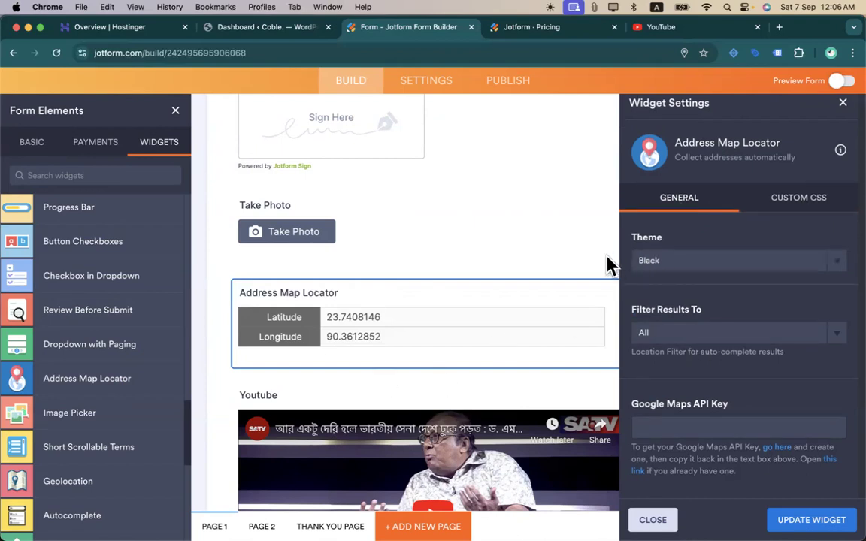
left_click(843, 105)
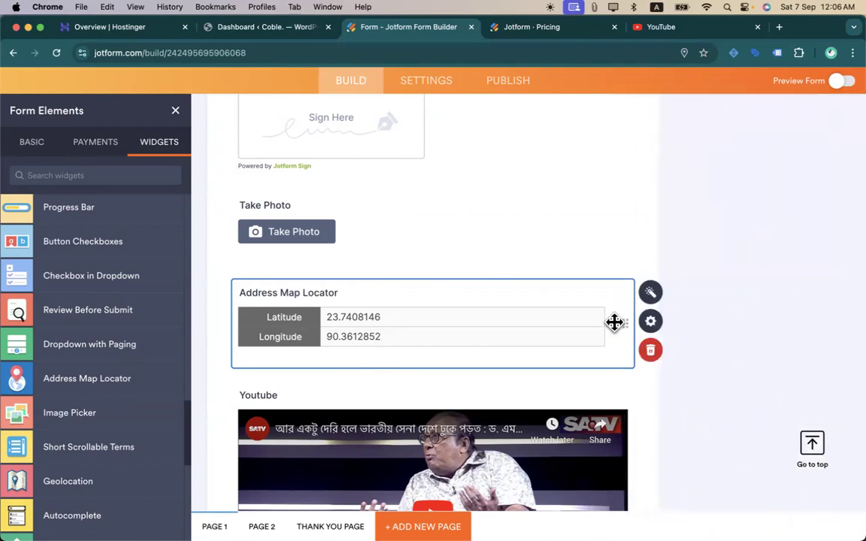
left_click(651, 351)
- Drag the Image Picker widget onto the form below Take Photo
scroll(100, 440, "down", 3)
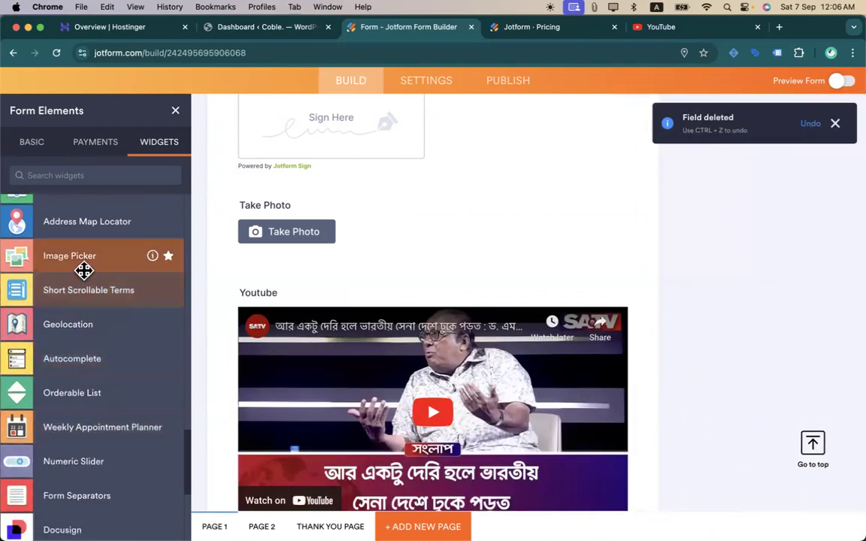
left_click_drag(83, 269, 321, 289)
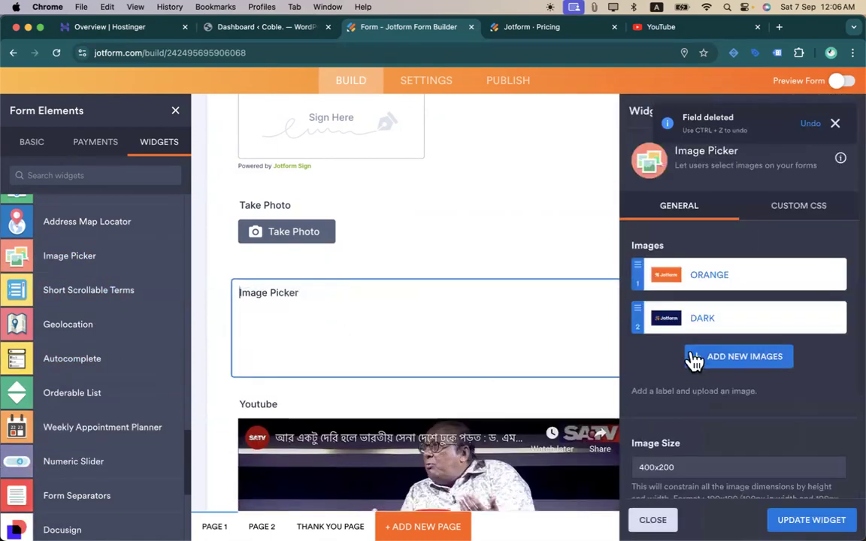
scroll(371, 251, "down", 3)
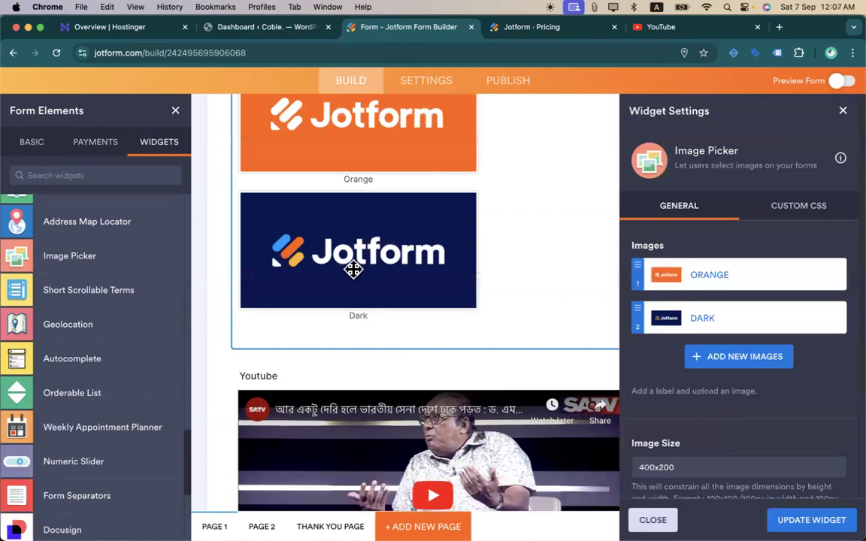
scroll(353, 268, "up", 2)
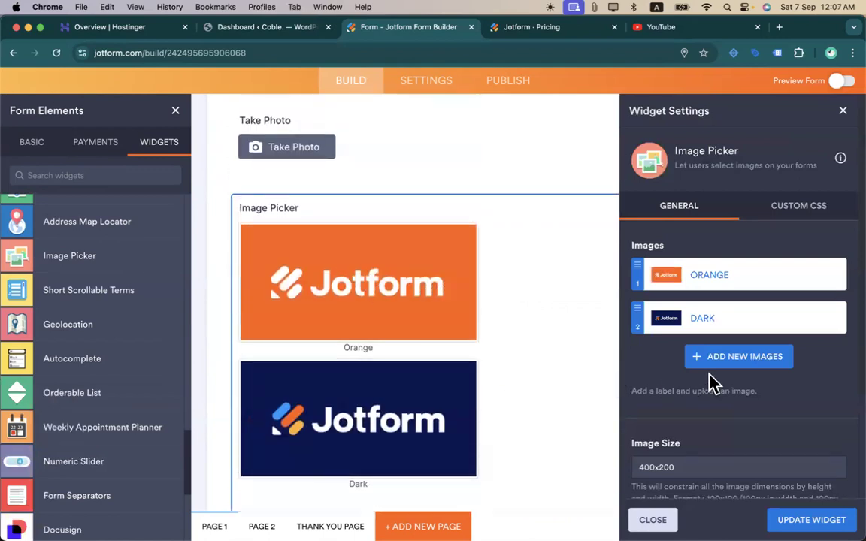
- Add a new third image entry to the Image Picker and save it
left_click(730, 358)
left_click(715, 443)
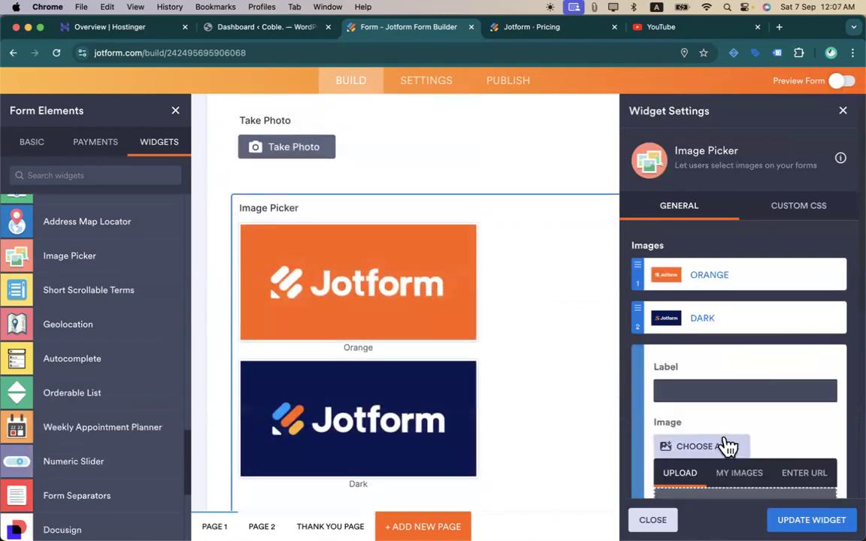
scroll(736, 414, "down", 2)
left_click(746, 359)
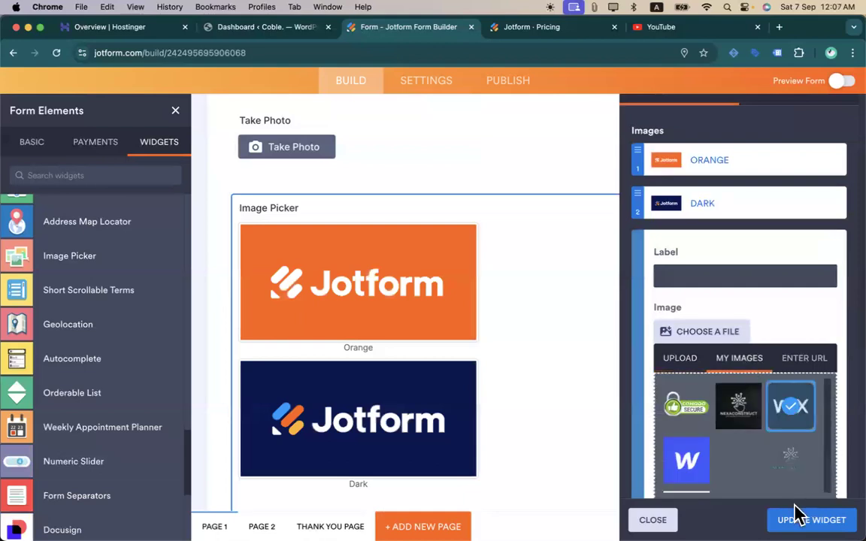
scroll(751, 421, "down", 3)
left_click(812, 359)
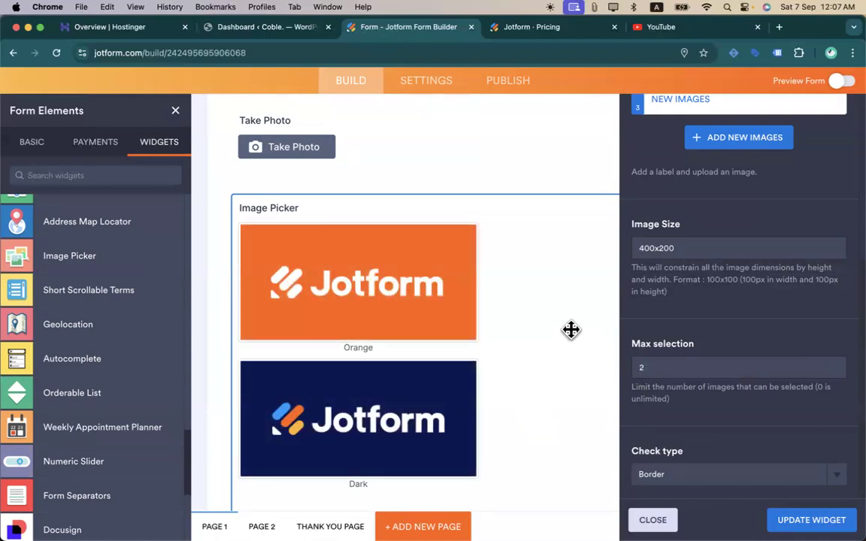
scroll(571, 328, "down", 5)
scroll(536, 271, "up", 3)
scroll(764, 265, "up", 5)
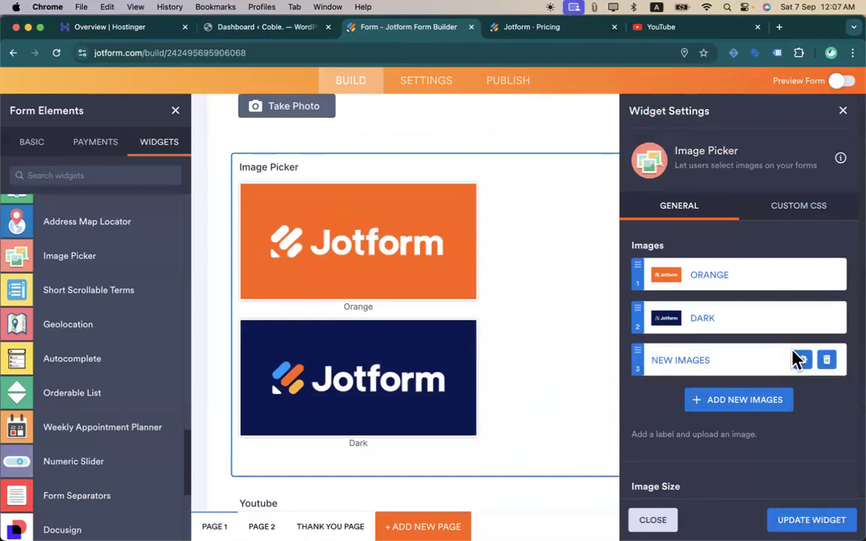
- Assign the Wix logo from My Images to the third image and save it
left_click(798, 360)
scroll(736, 375, "down", 3)
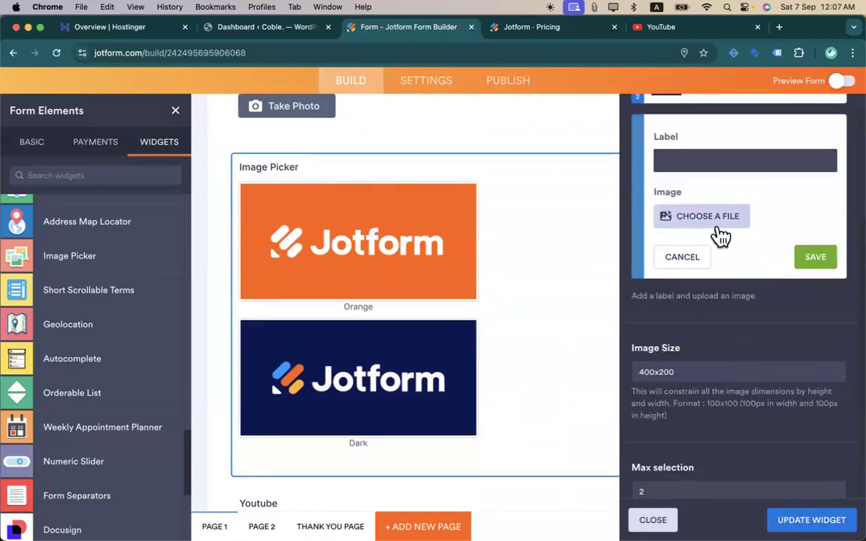
left_click(717, 226)
left_click(757, 245)
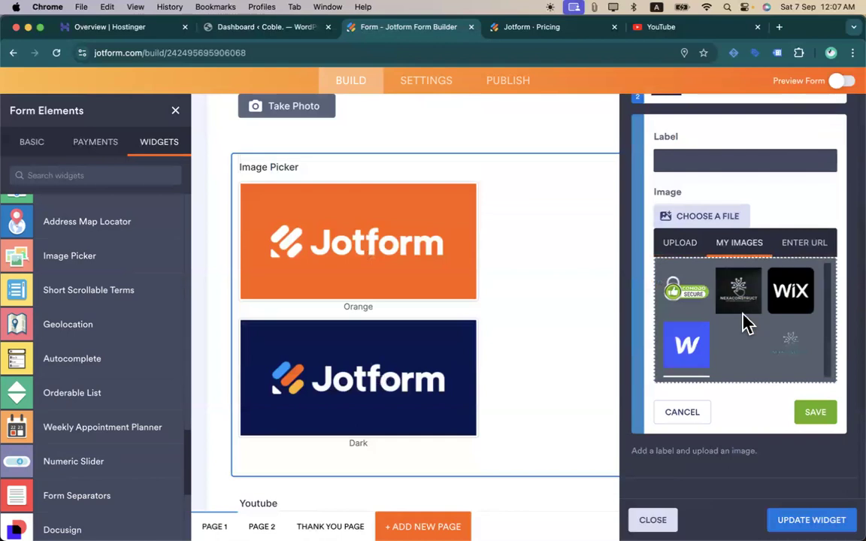
left_click(791, 297)
left_click(796, 395)
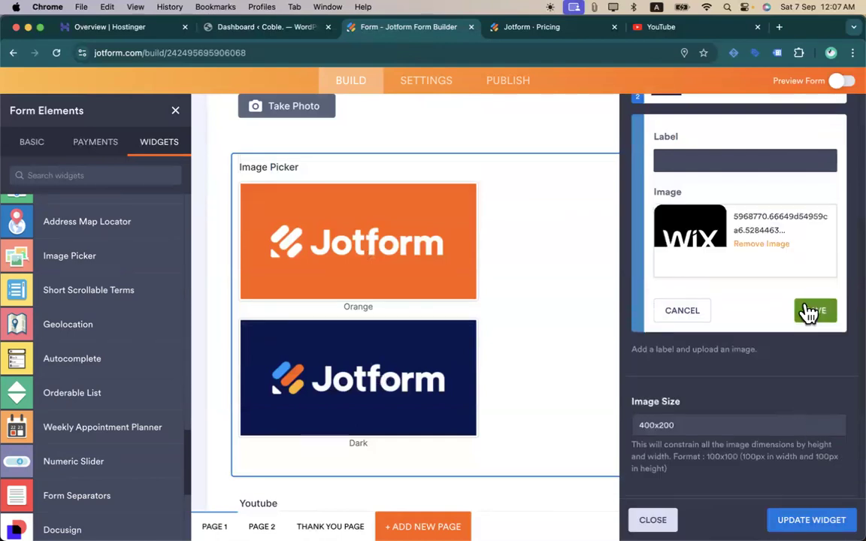
left_click(797, 311)
scroll(534, 352, "down", 3)
scroll(533, 353, "up", 5)
- Change the Image Picker's image size from 400x200 to 180x150
scroll(727, 357, "down", 1)
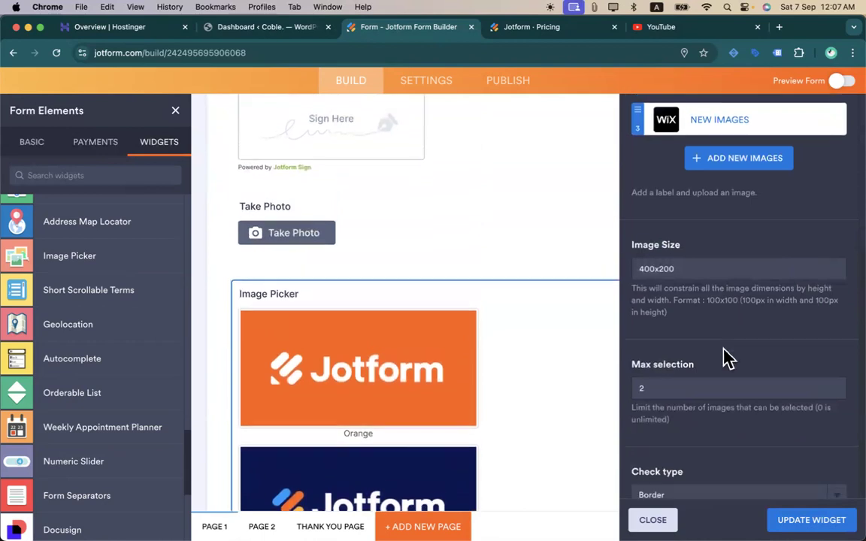
scroll(727, 357, "down", 1)
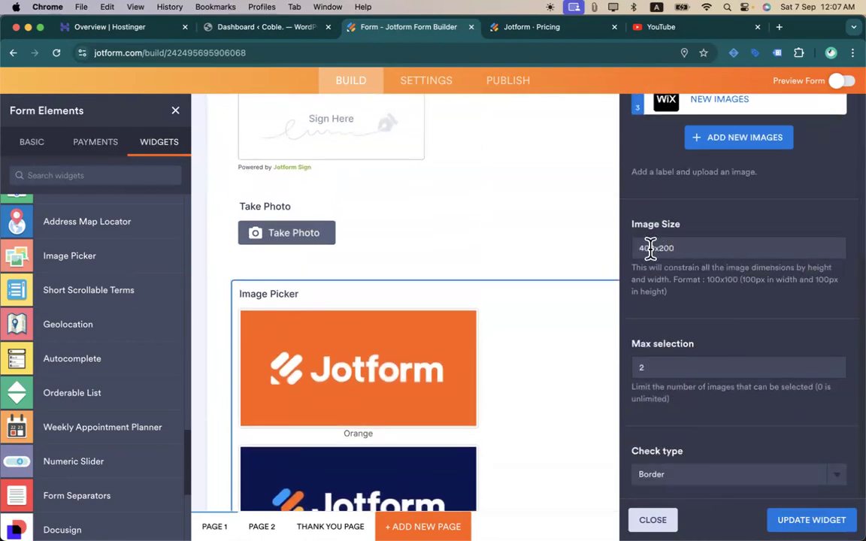
type("22")
key("BackSpace")
key("BackSpace")
type("1")
key("BackSpace")
key("BackSpace")
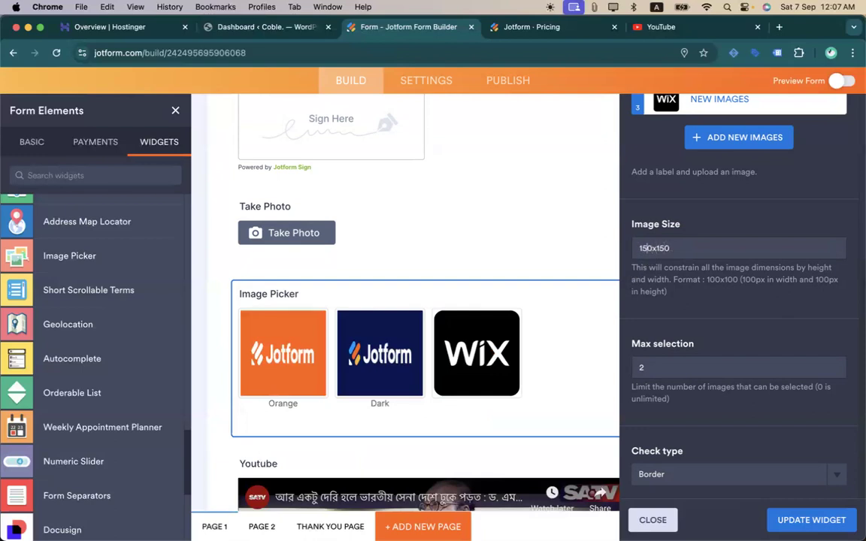
type("1")
key("Right")
key("BackSpace")
type("8")
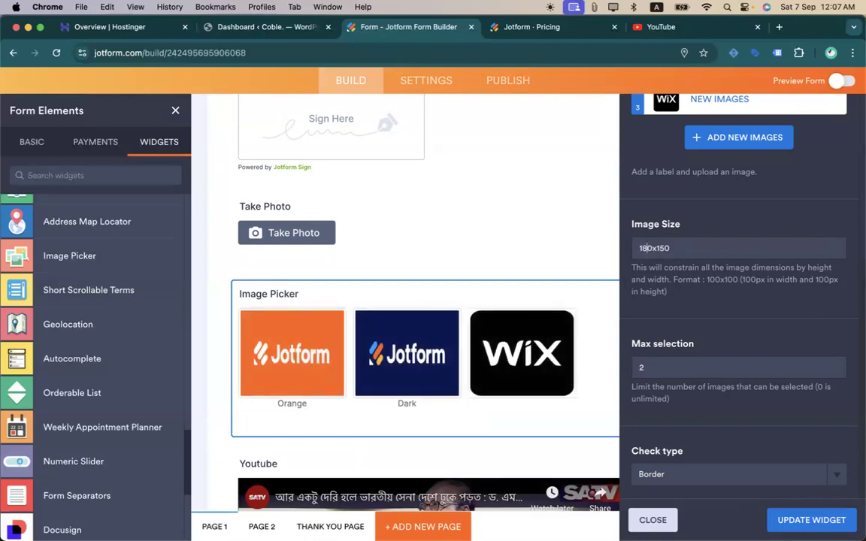
scroll(447, 339, "down", 5)
scroll(447, 340, "up", 5)
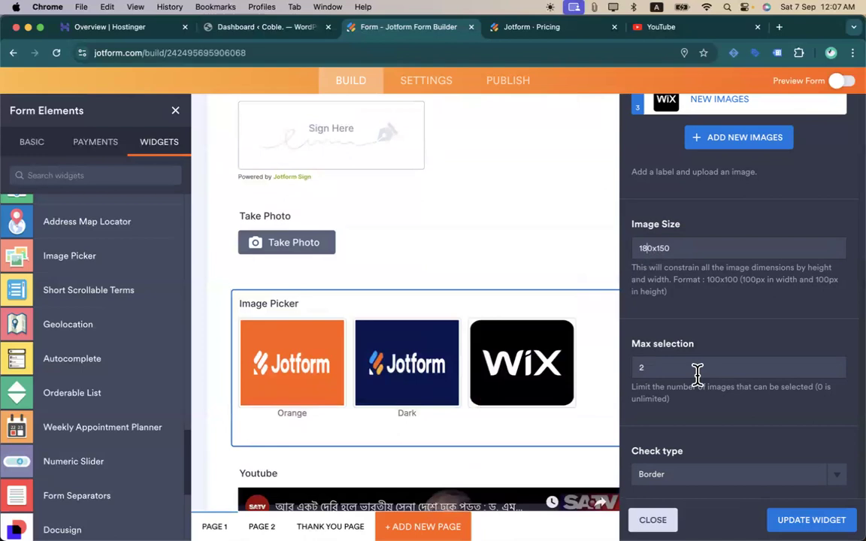
- Try the Checkmark check type, then set the check style back to Border
left_click(722, 474)
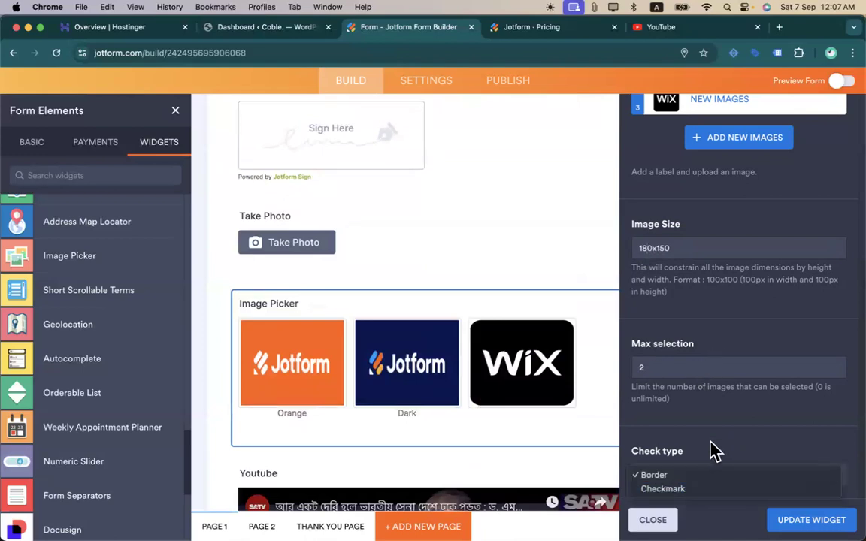
left_click(694, 492)
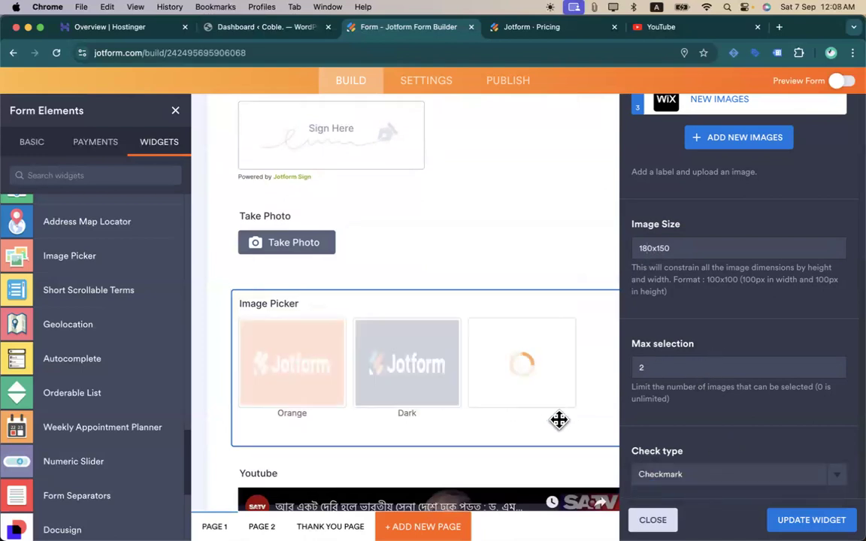
left_click(644, 471)
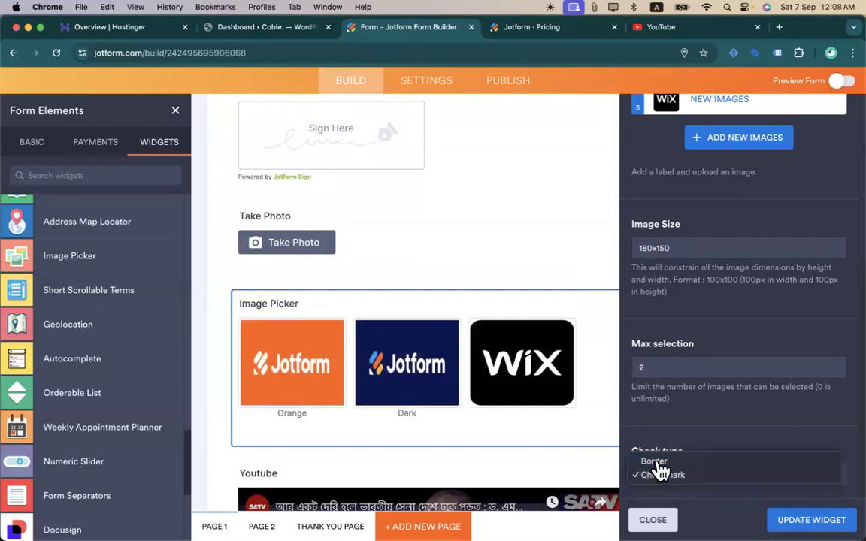
left_click(658, 462)
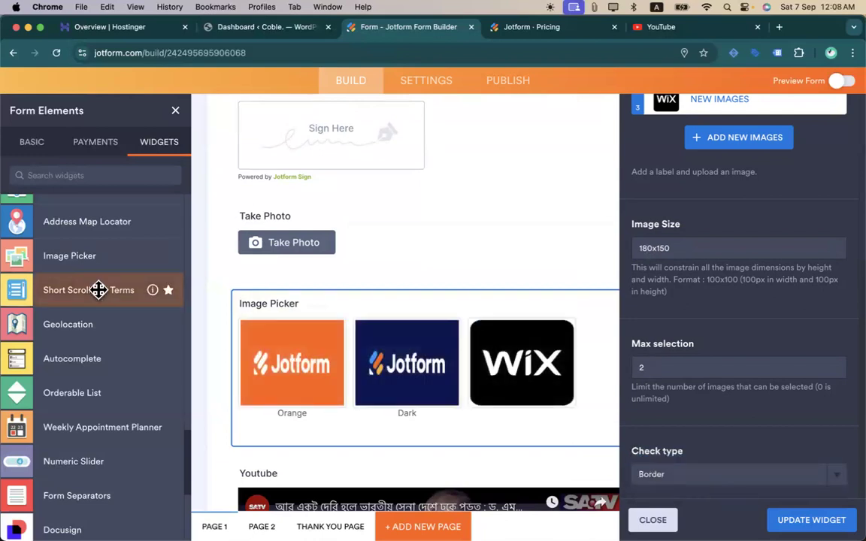
scroll(97, 376, "down", 8)
scroll(97, 378, "down", 1)
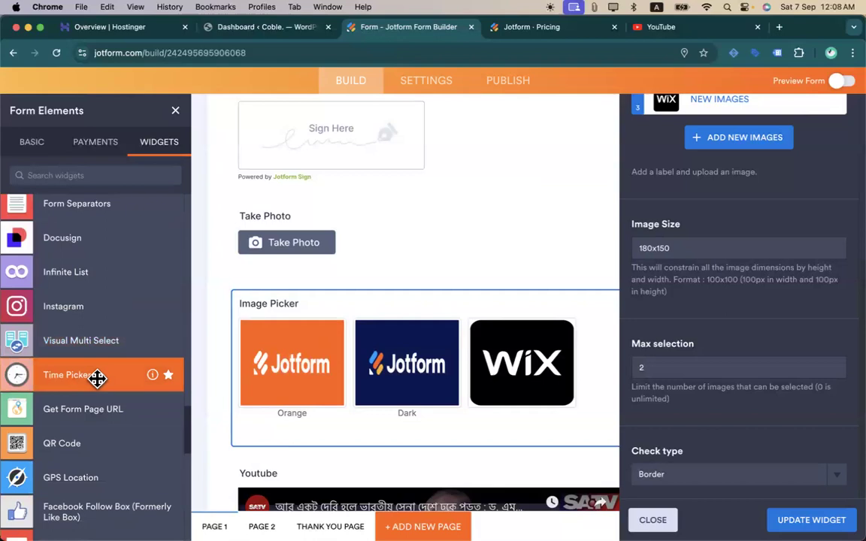
scroll(96, 378, "down", 7)
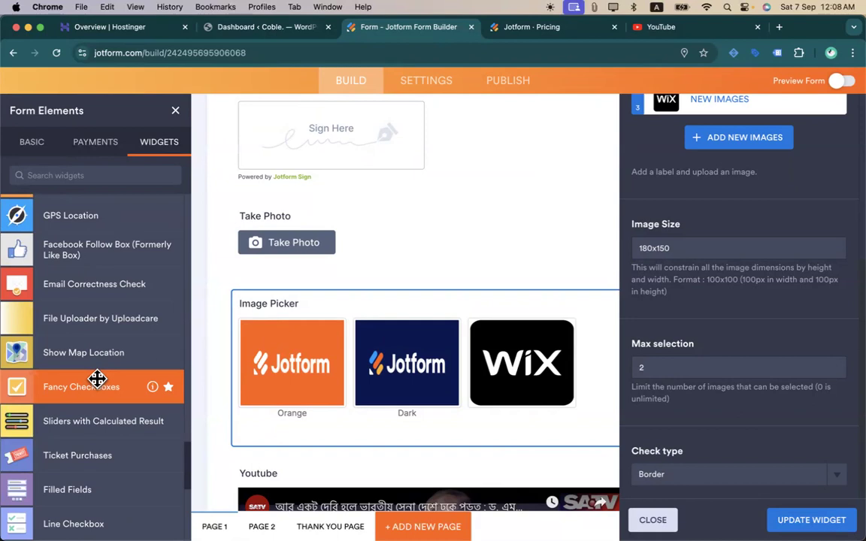
scroll(97, 378, "up", 15)
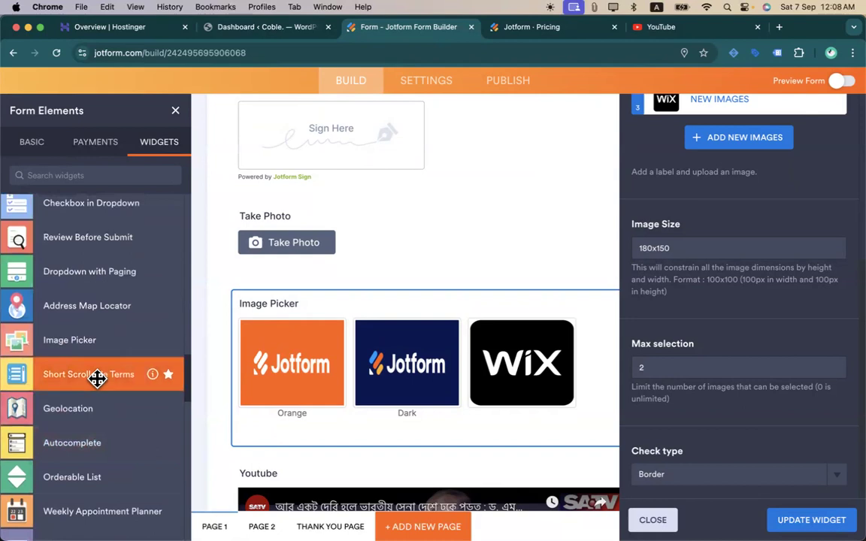
scroll(97, 378, "down", 15)
scroll(97, 378, "down", 10)
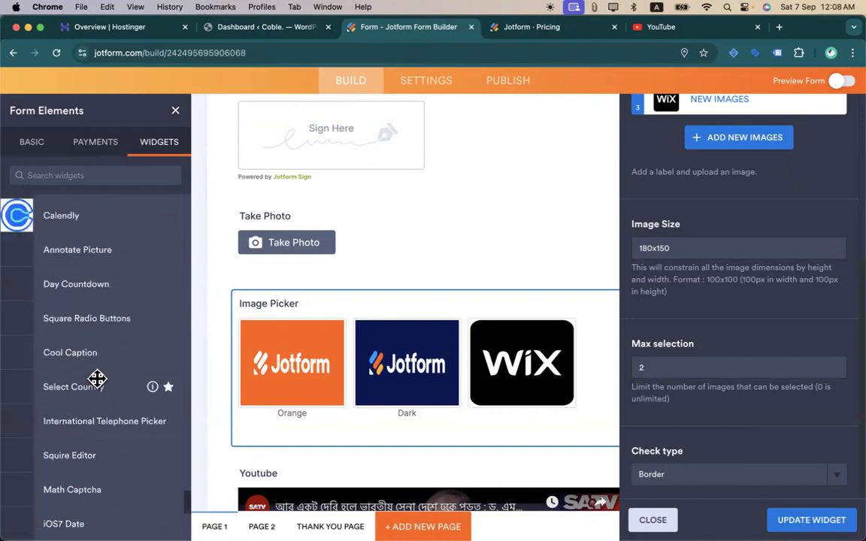
scroll(97, 378, "up", 5)
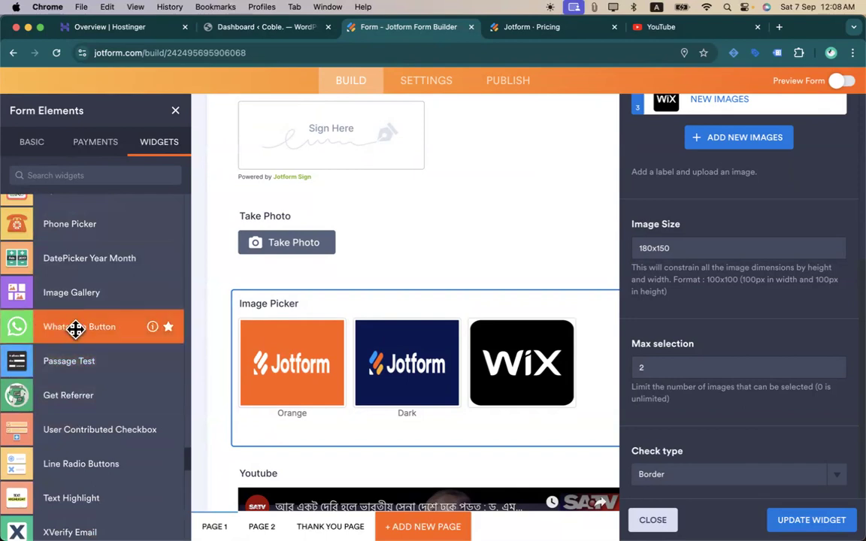
scroll(93, 328, "down", 8)
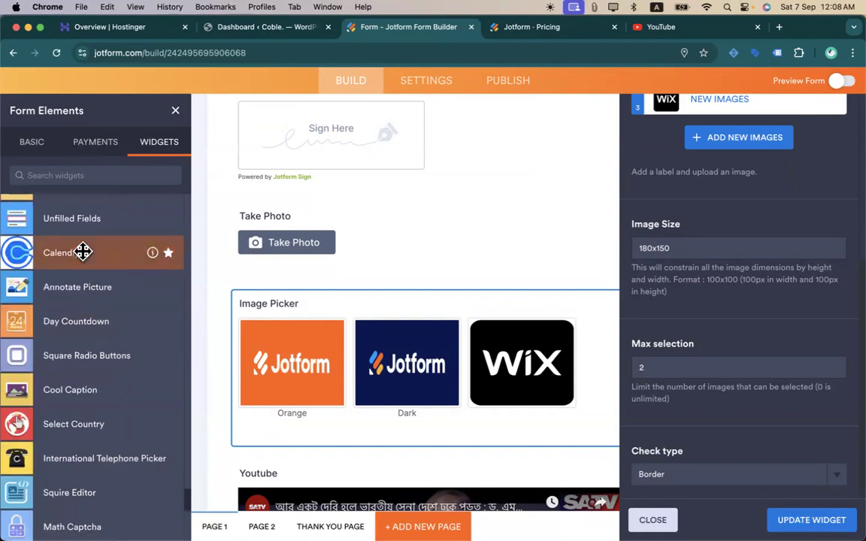
scroll(117, 352, "down", 2)
scroll(117, 351, "down", 4)
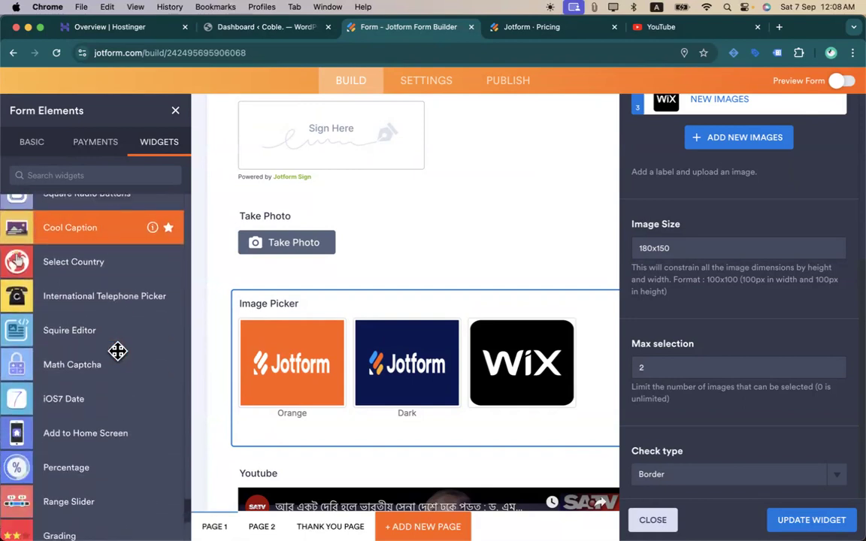
type("tiktok")
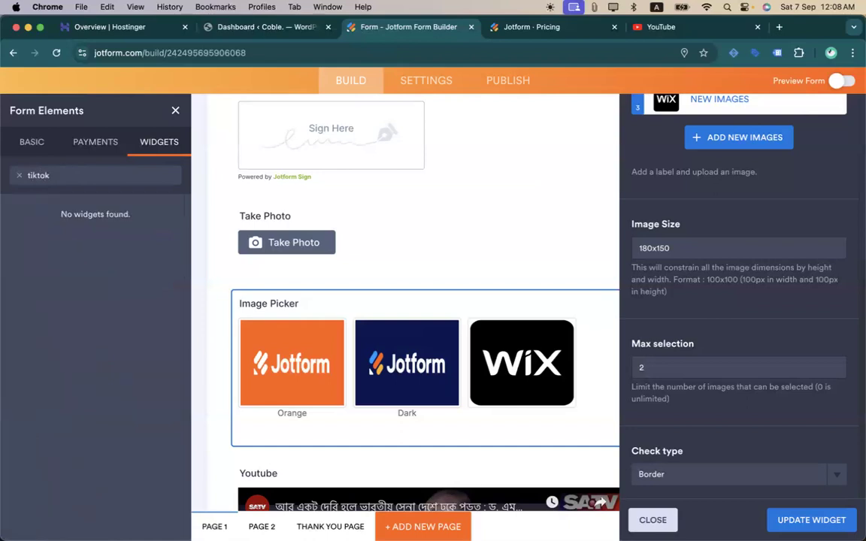
left_click(19, 175)
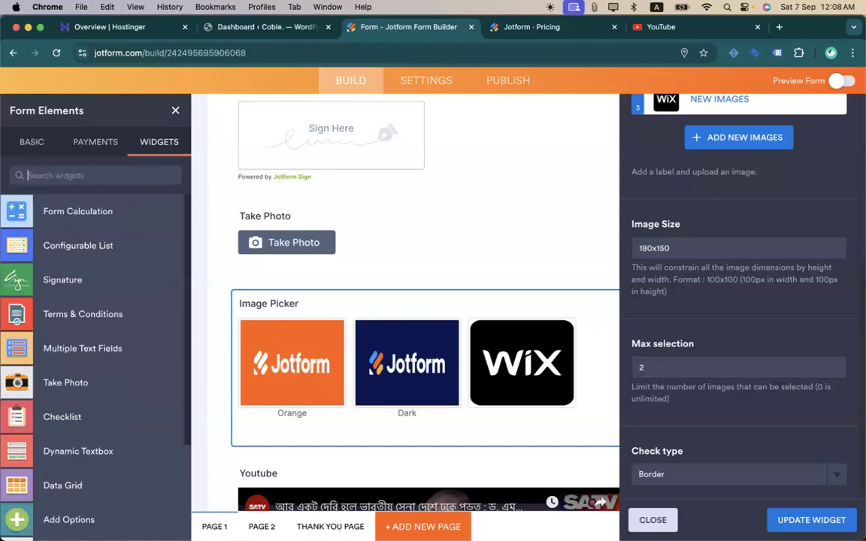
scroll(15, 300, "down", 10)
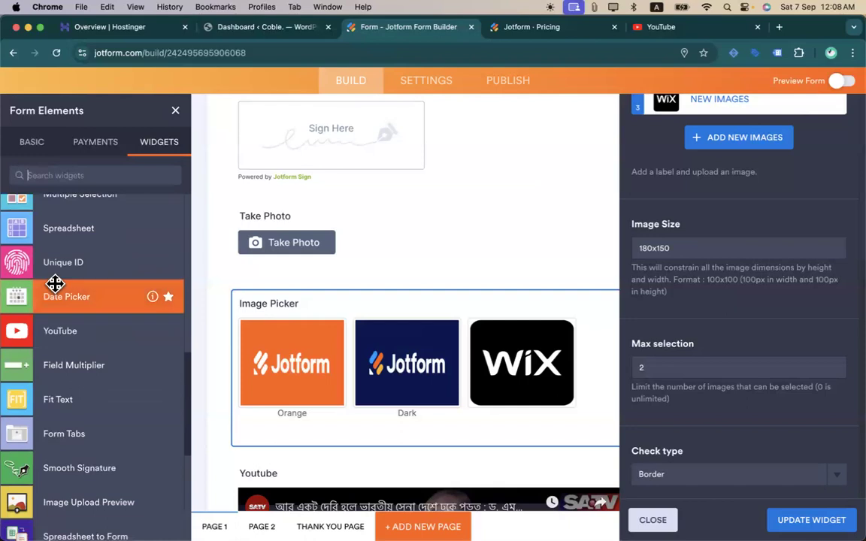
type("ins")
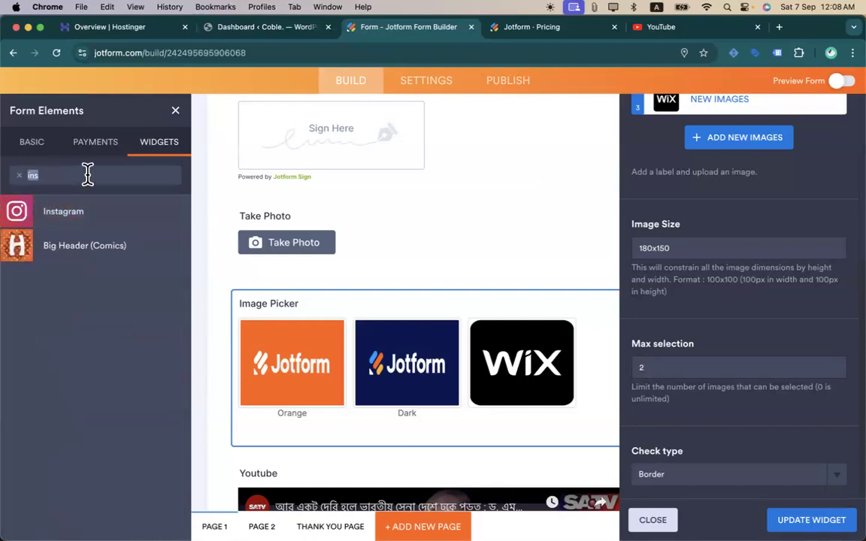
key("BackSpace")
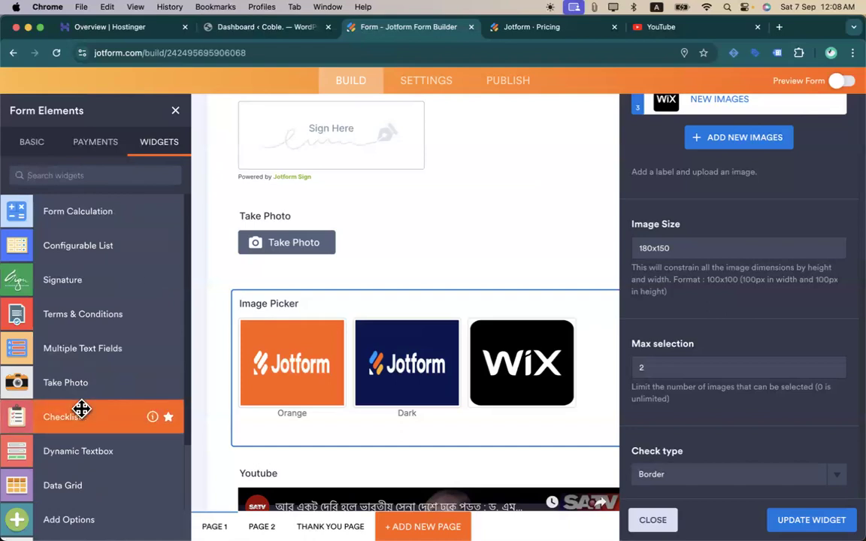
scroll(81, 408, "down", 15)
scroll(81, 409, "down", 7)
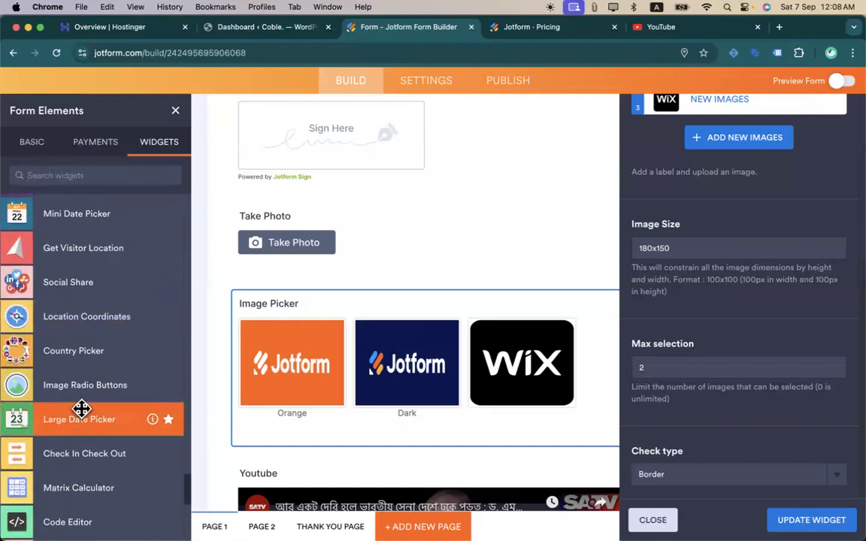
scroll(81, 409, "down", 6)
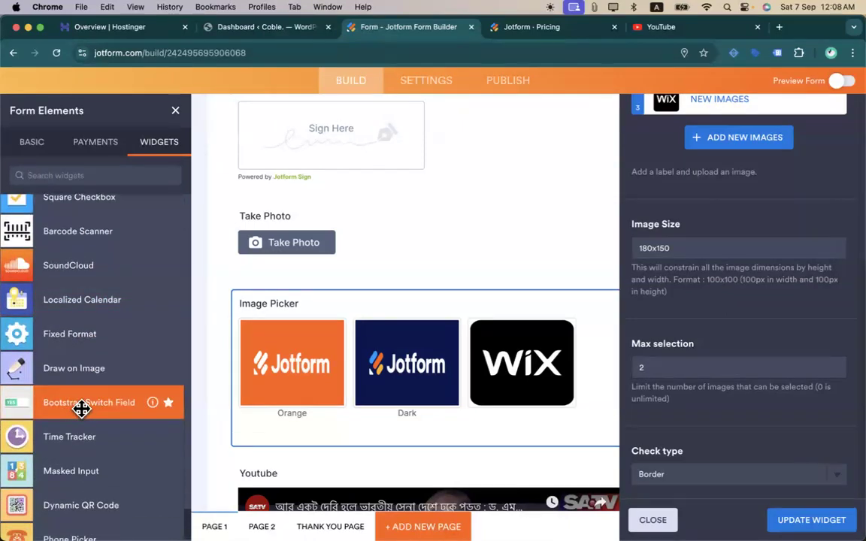
scroll(81, 408, "down", 10)
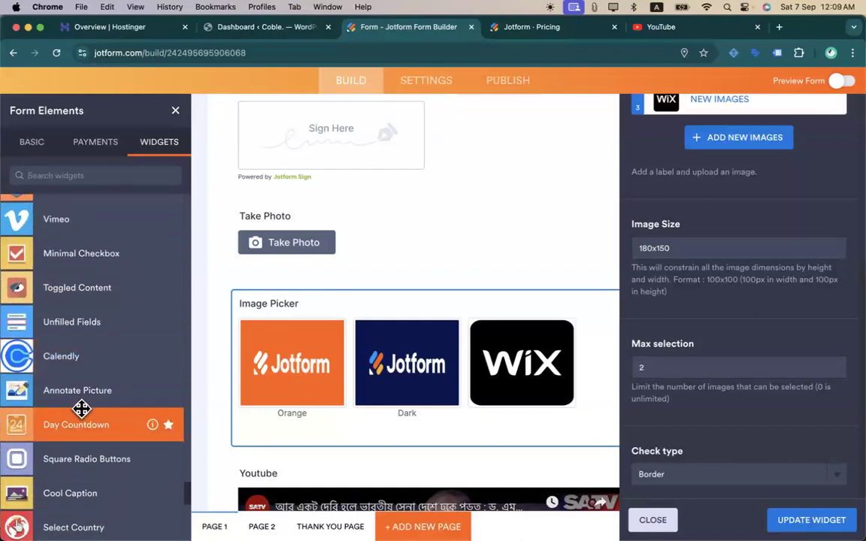
scroll(97, 338, "up", 3)
scroll(118, 410, "down", 10)
scroll(118, 415, "down", 10)
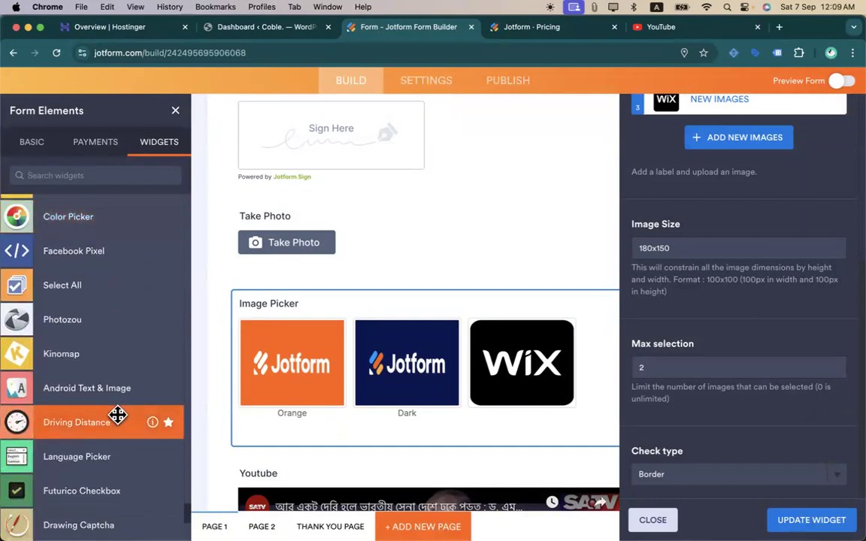
scroll(117, 414, "down", 10)
scroll(118, 414, "down", 5)
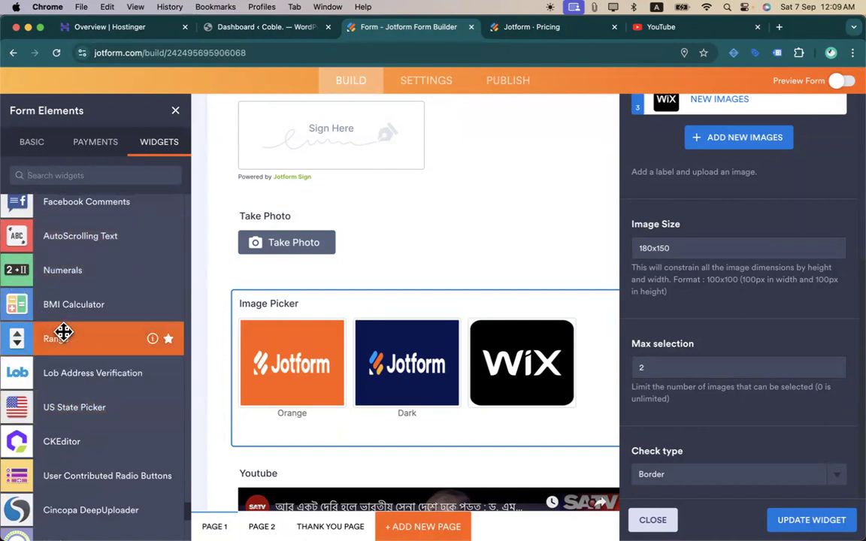
scroll(83, 391, "down", 3)
scroll(97, 348, "down", 7)
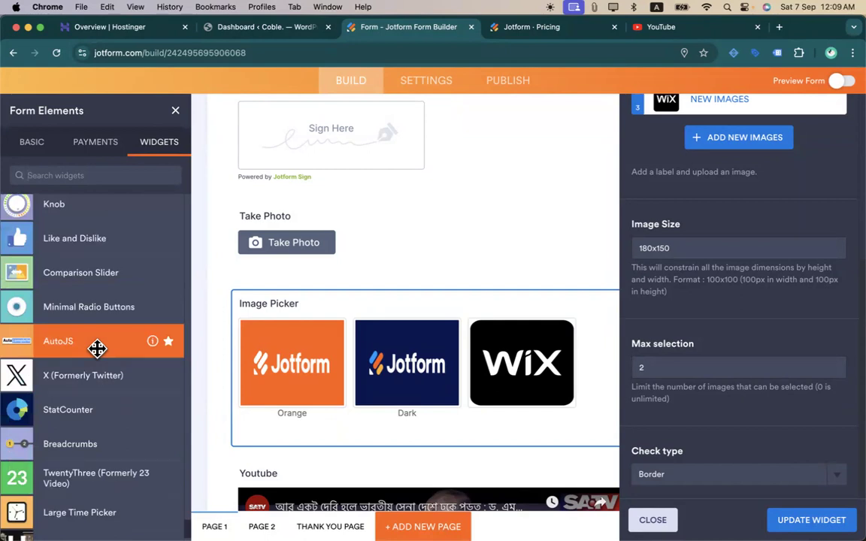
scroll(97, 348, "down", 12)
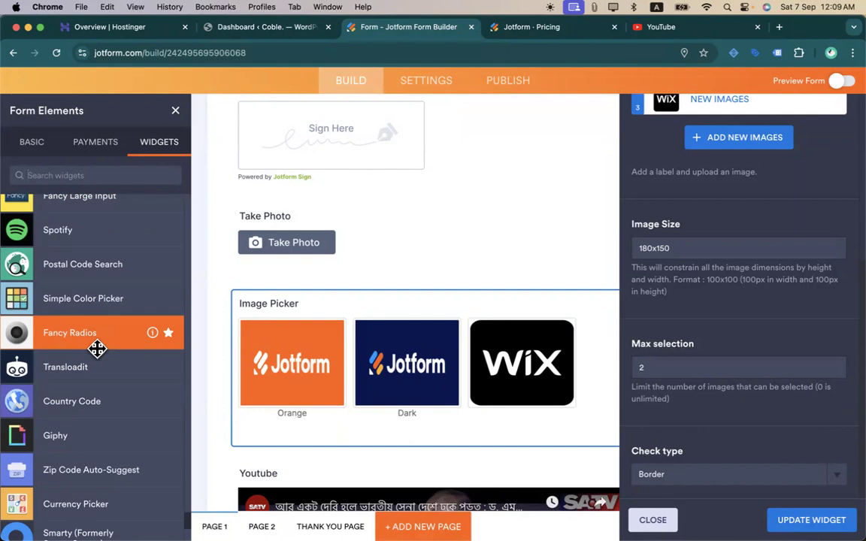
scroll(97, 348, "down", 5)
scroll(97, 348, "down", 10)
scroll(97, 348, "down", 3)
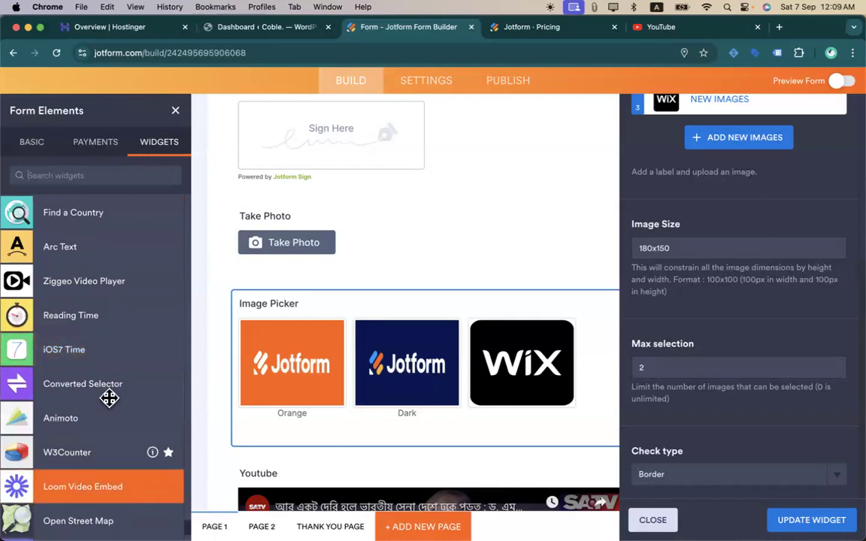
scroll(109, 399, "down", 4)
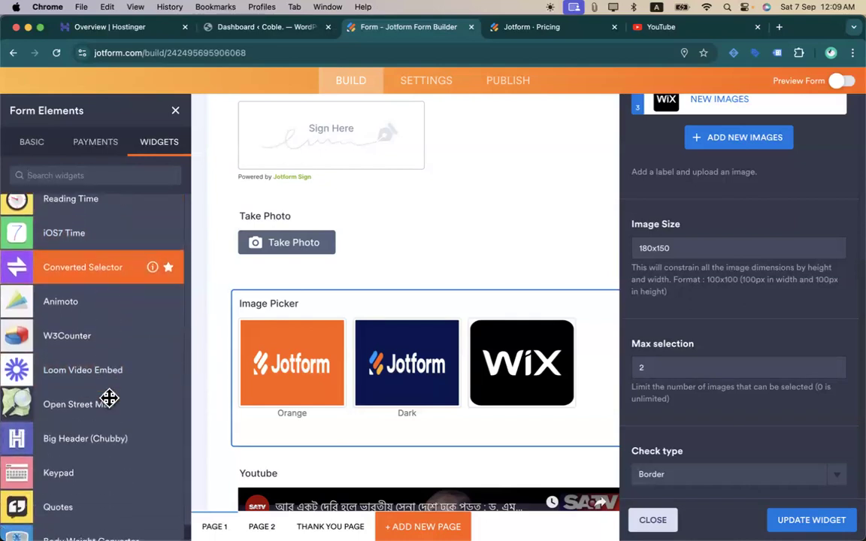
scroll(109, 399, "down", 15)
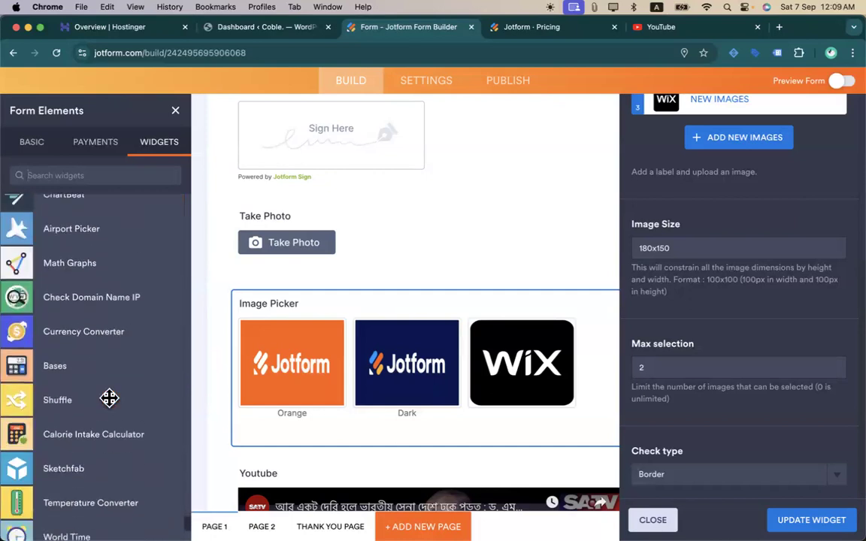
scroll(109, 399, "up", 6)
scroll(109, 403, "up", 2)
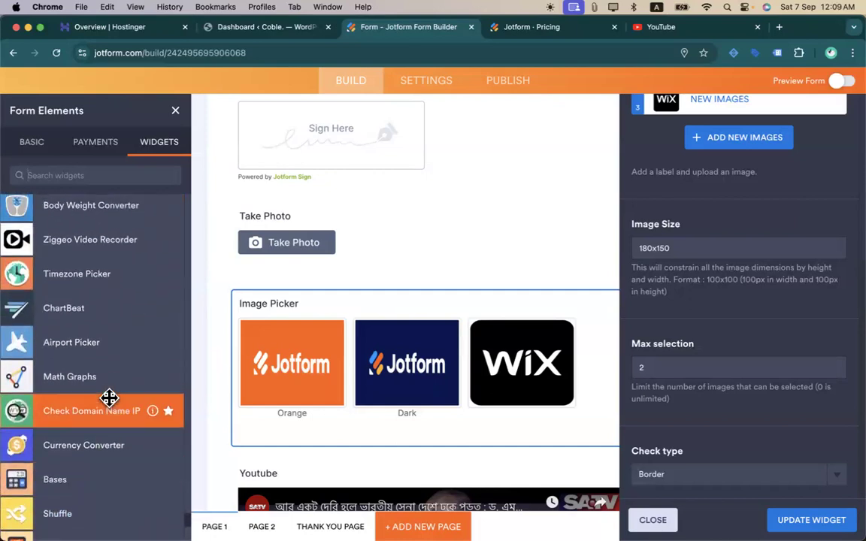
scroll(90, 278, "down", 1)
scroll(96, 308, "down", 5)
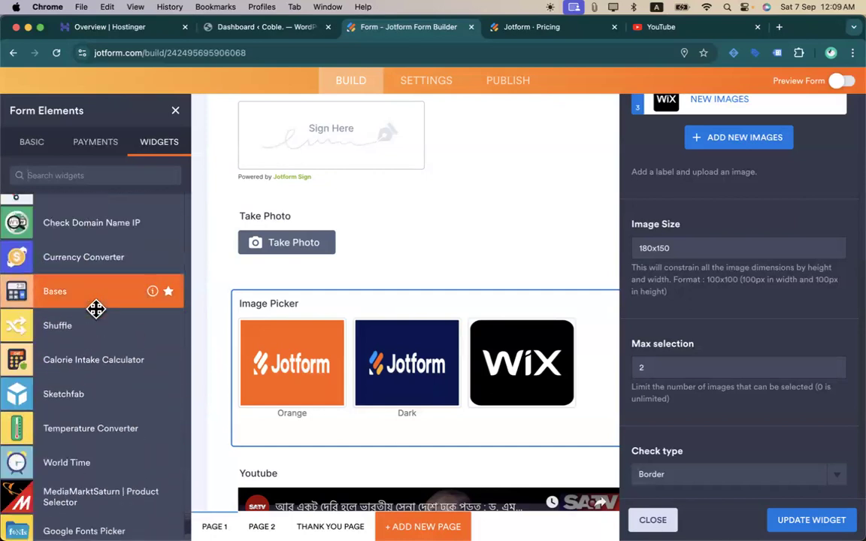
scroll(96, 304, "down", 8)
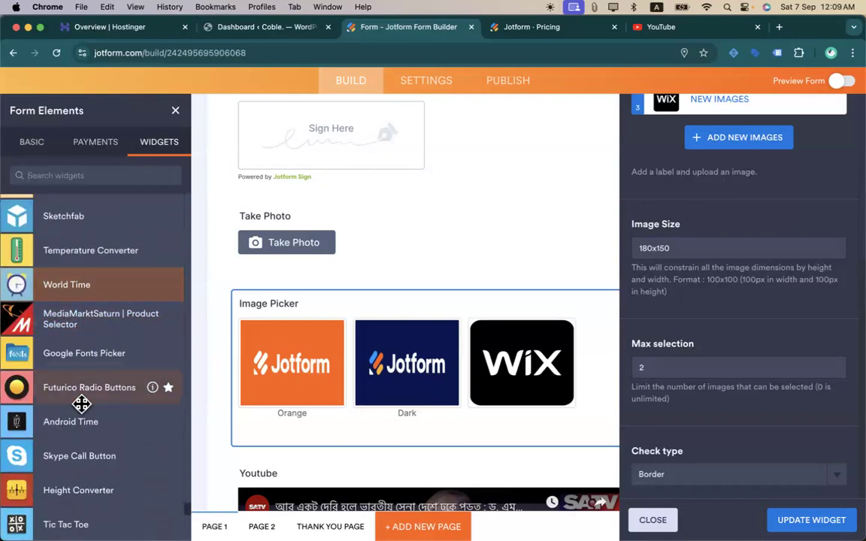
scroll(83, 402, "down", 7)
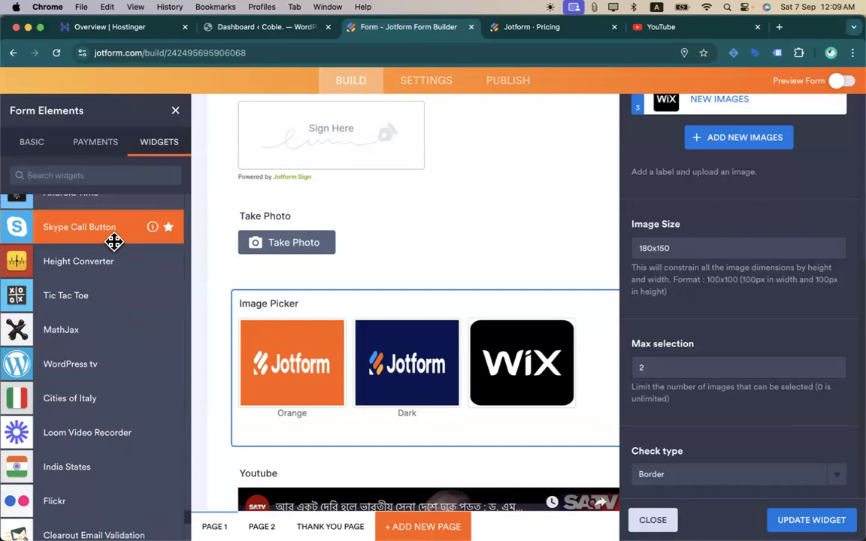
scroll(91, 315, "down", 10)
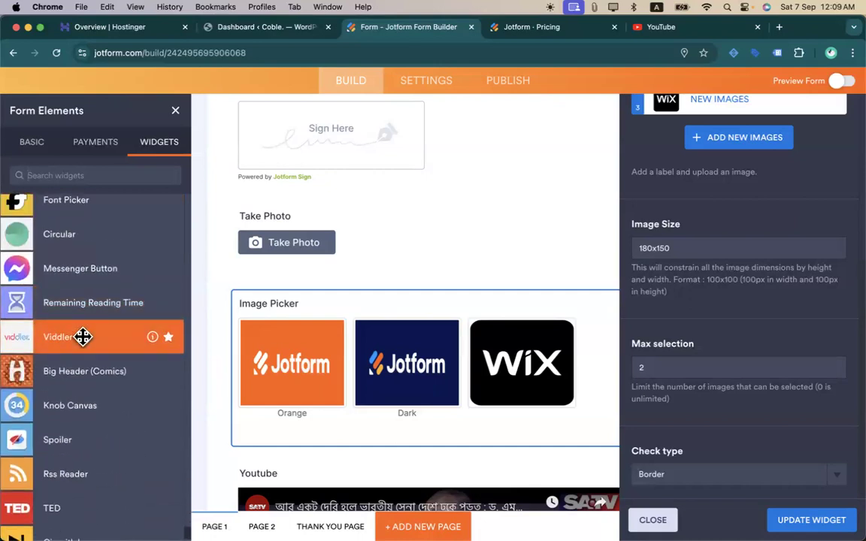
scroll(118, 299, "down", 5)
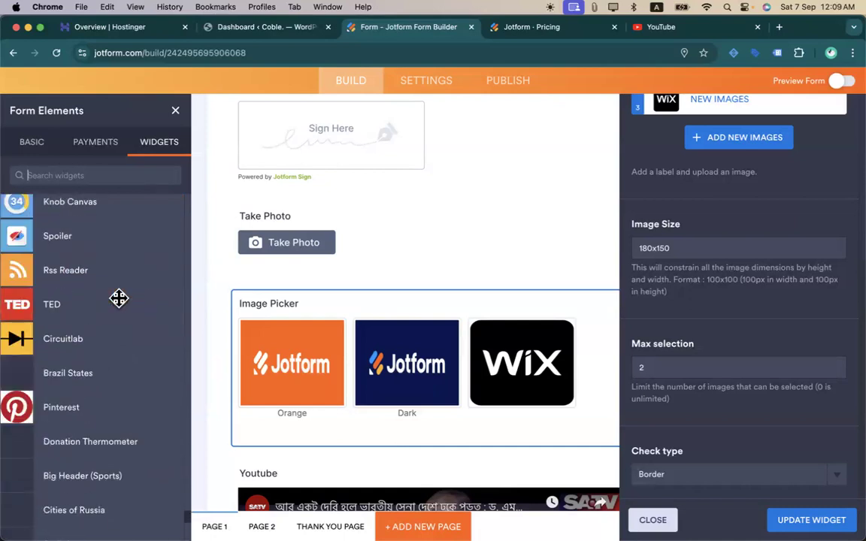
scroll(87, 323, "up", 3)
scroll(95, 304, "up", 3)
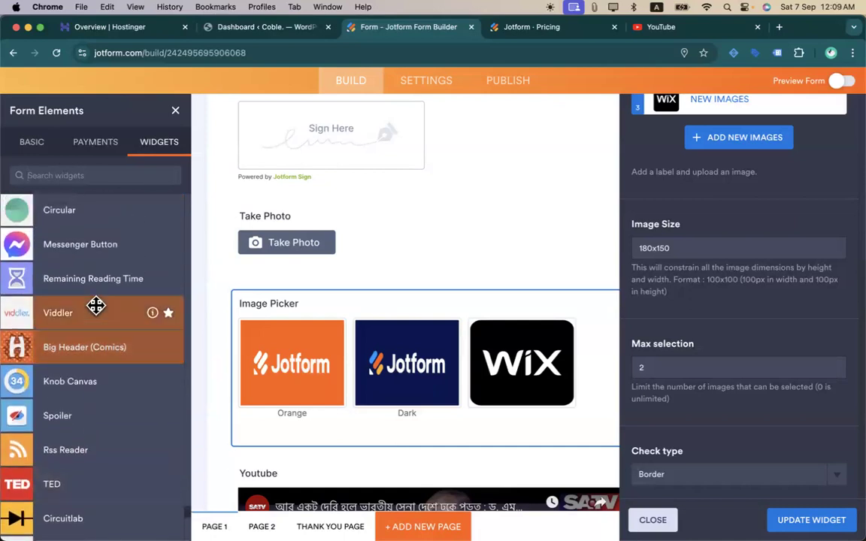
- Place a 'Connect with us on Messenger' button between Take Photo and Image Picker, using the gradient style
left_click_drag(112, 280, 406, 296)
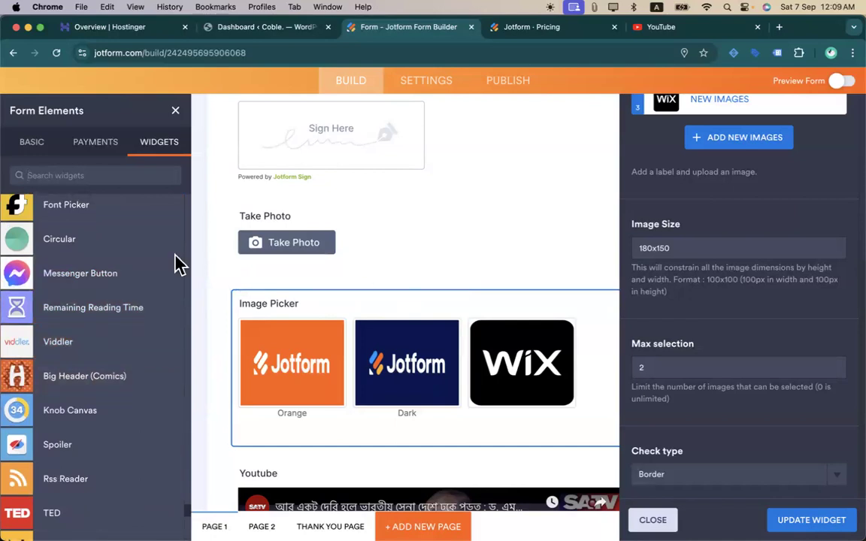
left_click_drag(48, 269, 518, 261)
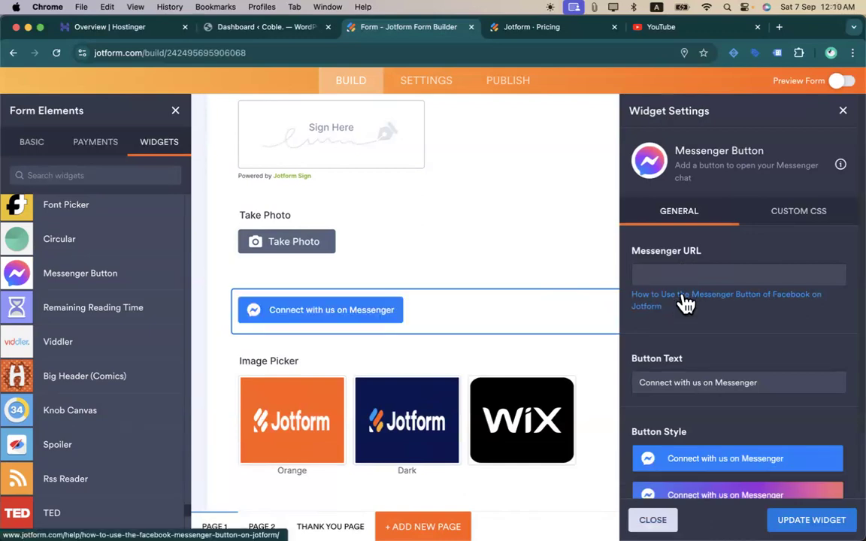
scroll(692, 338, "down", 3)
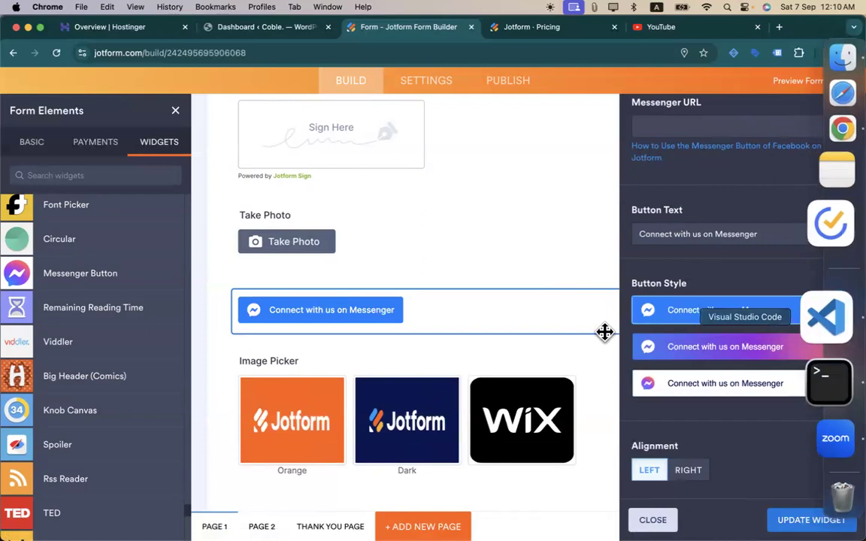
scroll(691, 313, "up", 1)
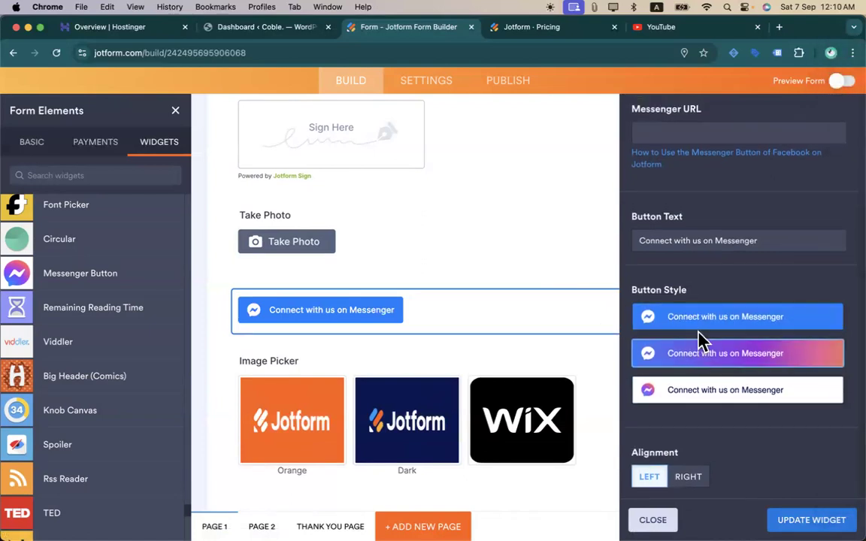
left_click(699, 339)
scroll(700, 341, "up", 3)
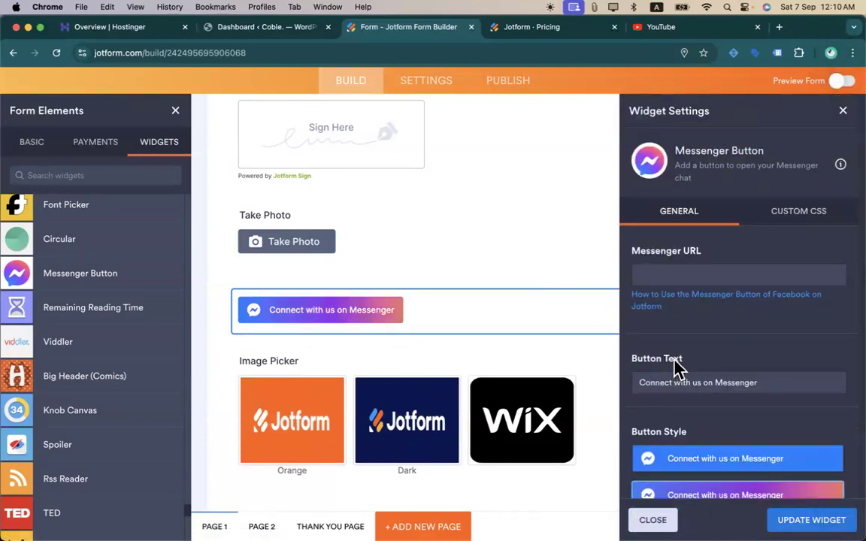
- Read the 'How to Use the Facebook Messenger Button on Jotform' help article, then return to the Form Builder
left_click(677, 307)
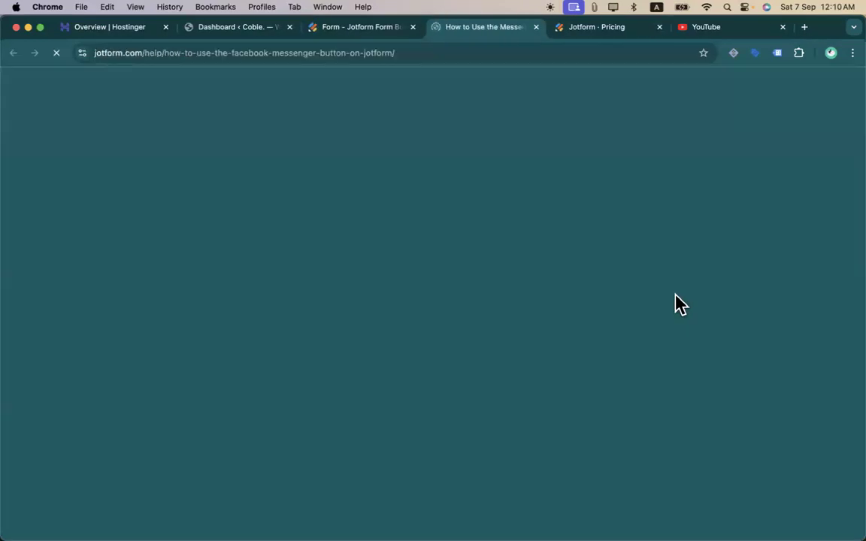
scroll(294, 342, "down", 10)
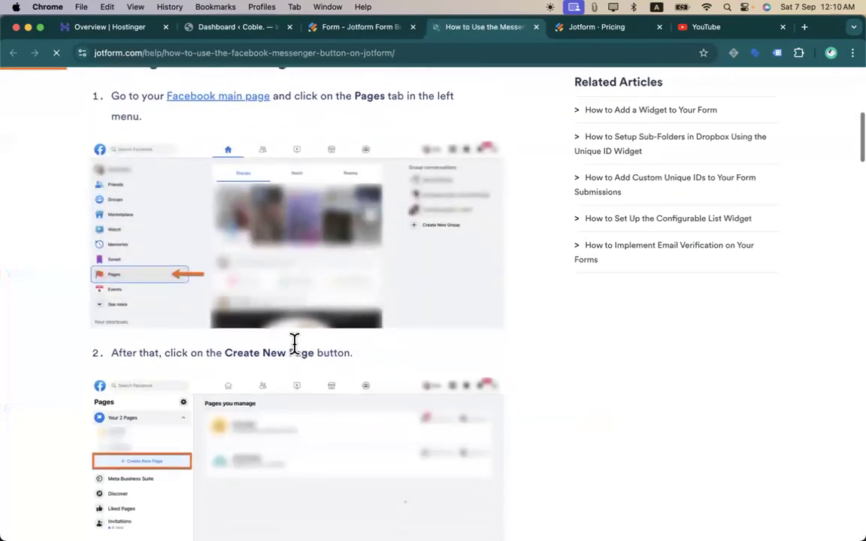
scroll(242, 428, "down", 8)
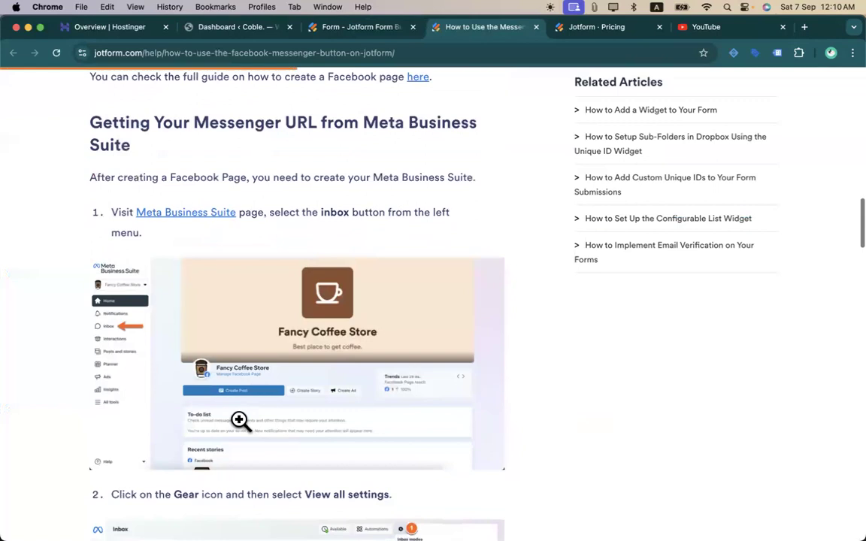
scroll(236, 346, "down", 10)
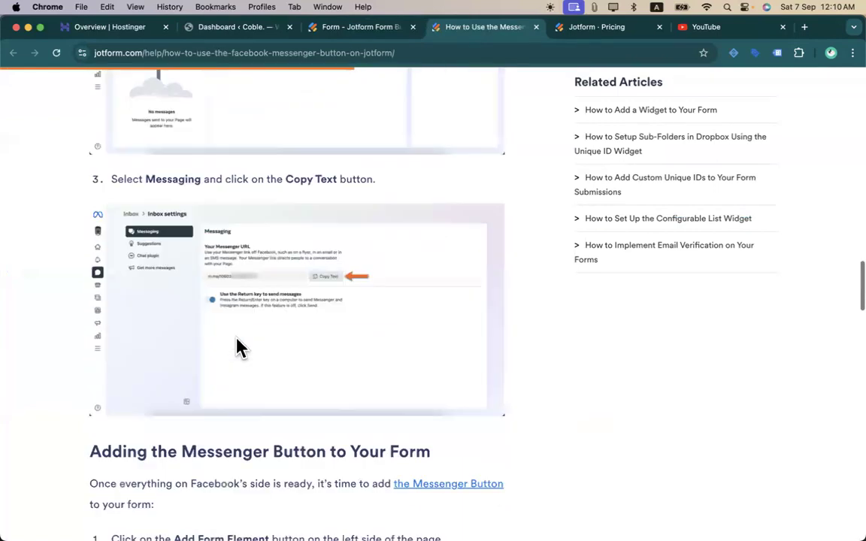
scroll(237, 340, "down", 10)
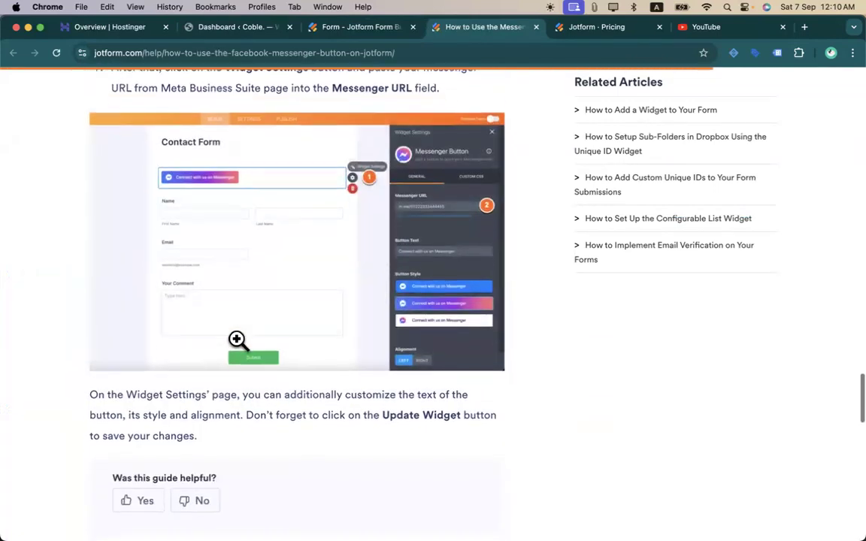
scroll(238, 346, "up", 10)
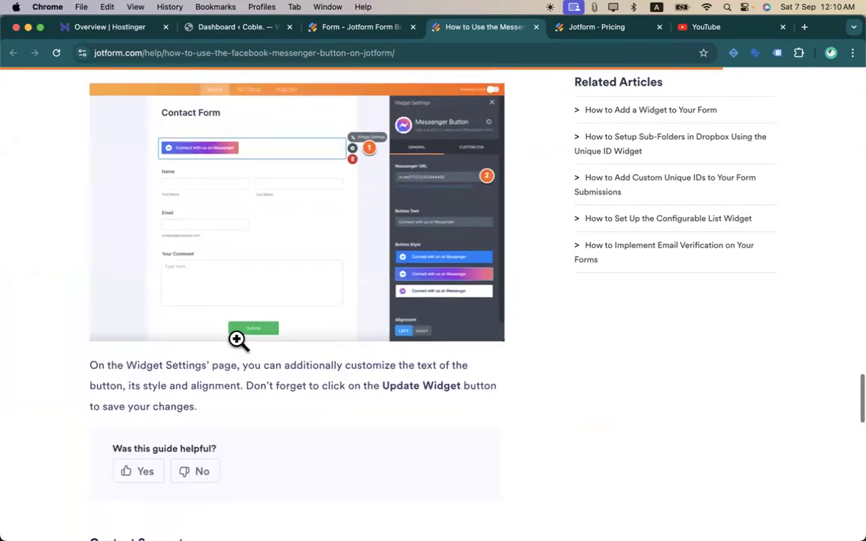
scroll(238, 339, "up", 15)
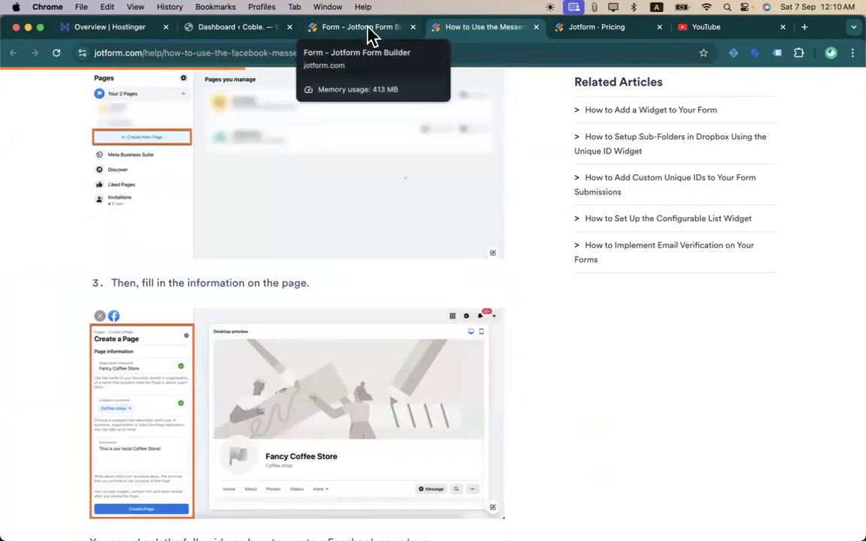
left_click(369, 34)
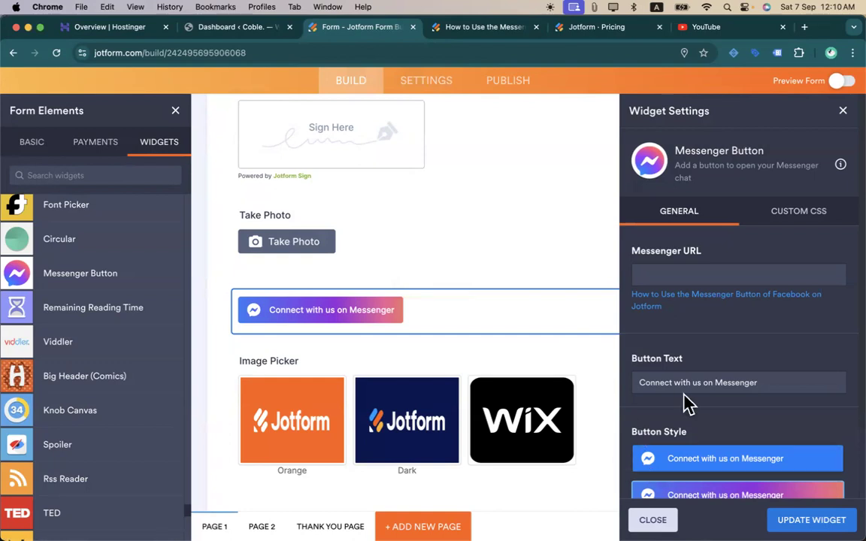
- Delete the Messenger button field so the Image Picker follows Take Photo
right_click(462, 321)
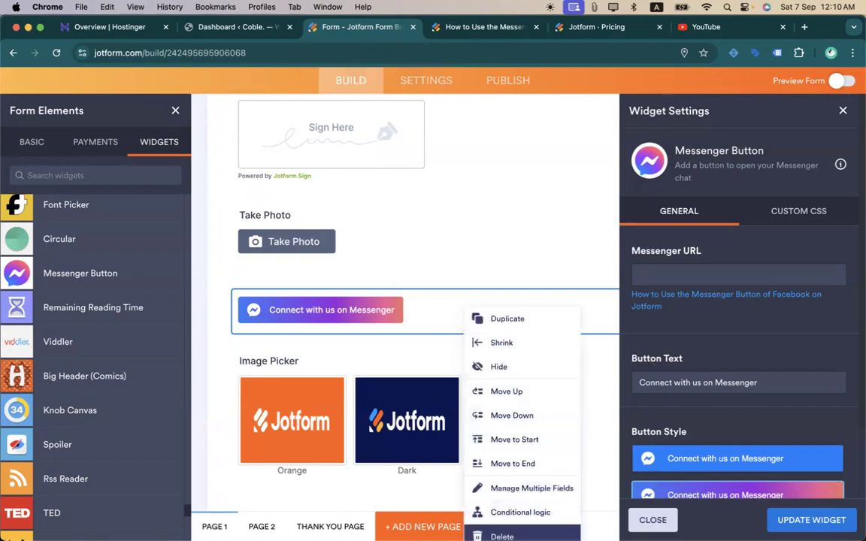
left_click(502, 537)
scroll(420, 236, "down", 5)
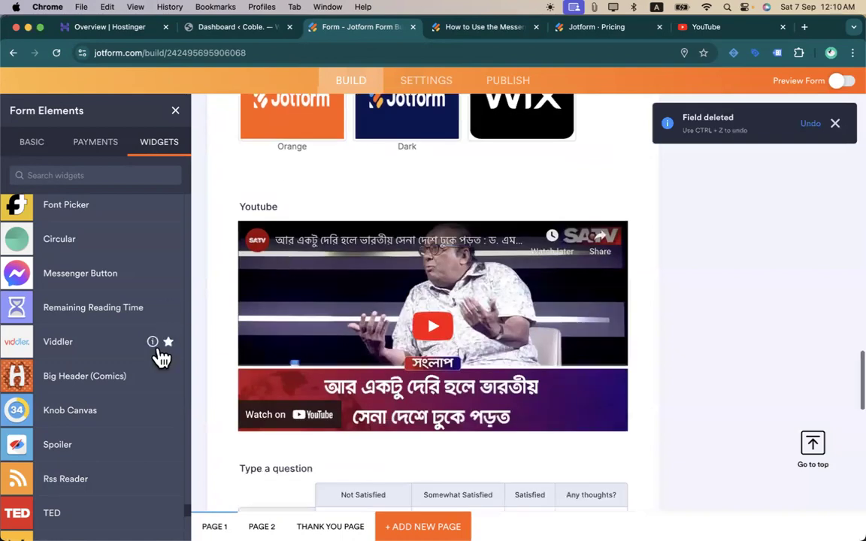
scroll(126, 409, "down", 15)
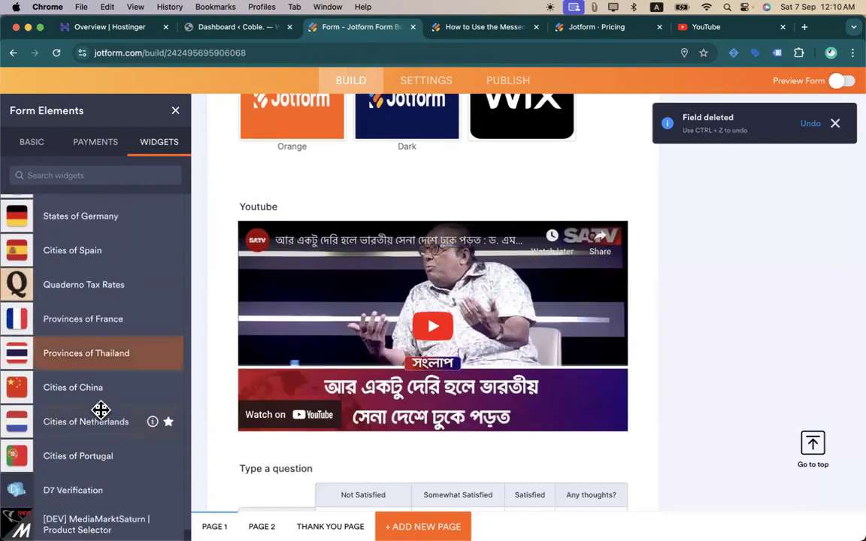
scroll(100, 406, "down", 5)
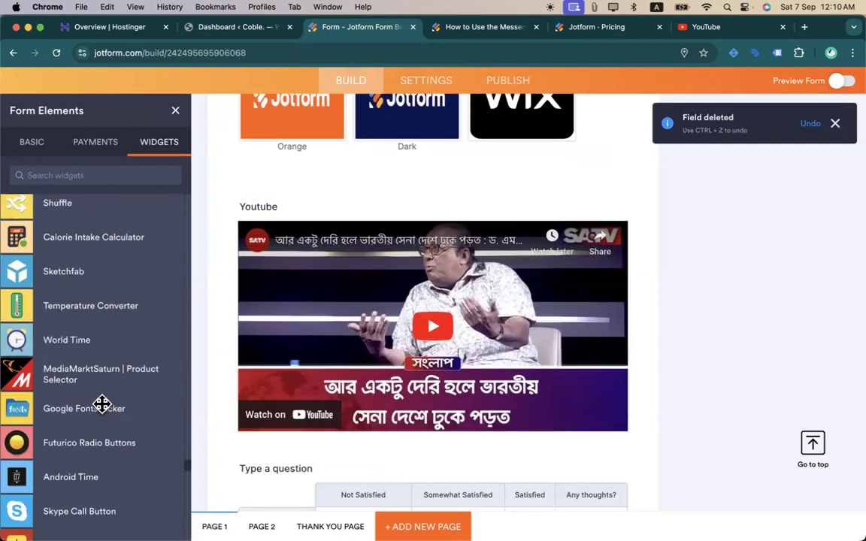
- Go to the form's Publish page showing its direct link
left_click(176, 112)
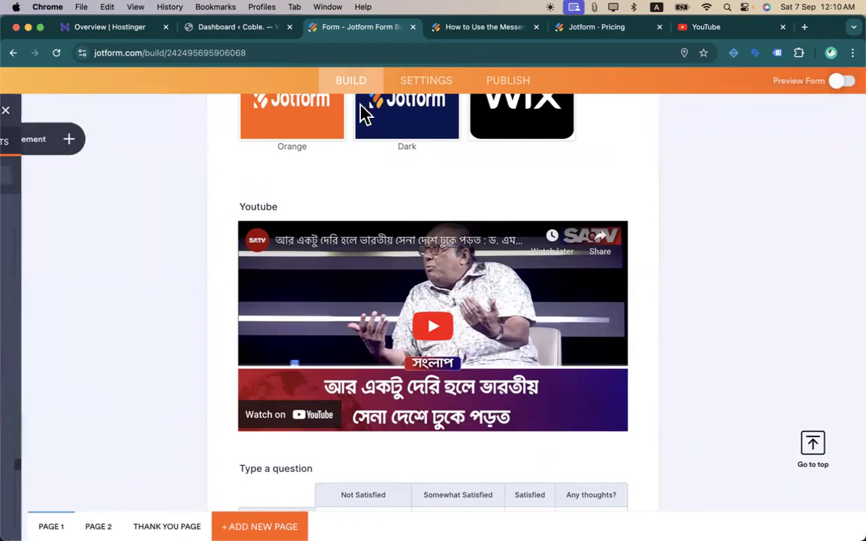
scroll(396, 256, "up", 10)
scroll(396, 255, "up", 5)
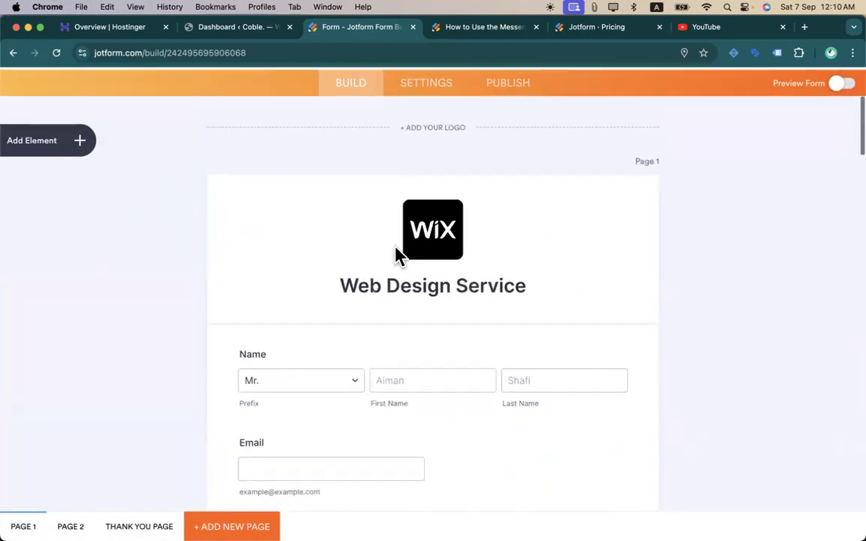
left_click(444, 132)
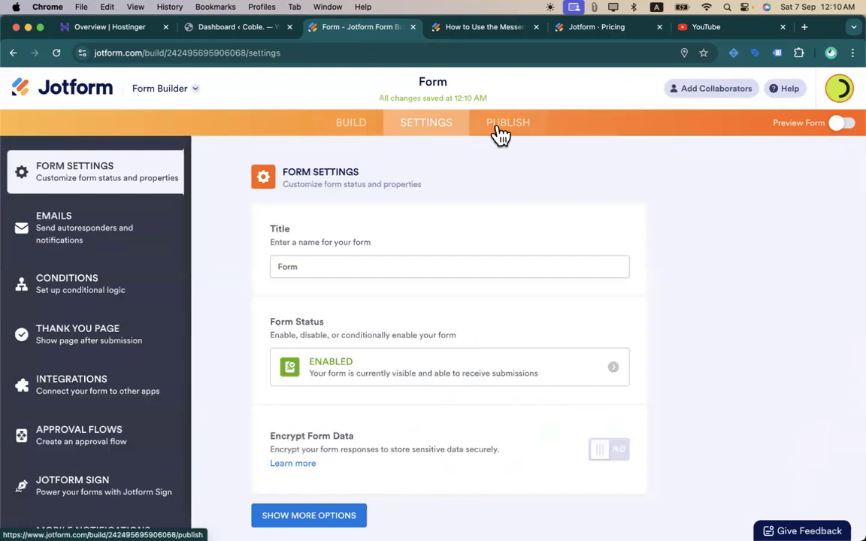
left_click(499, 134)
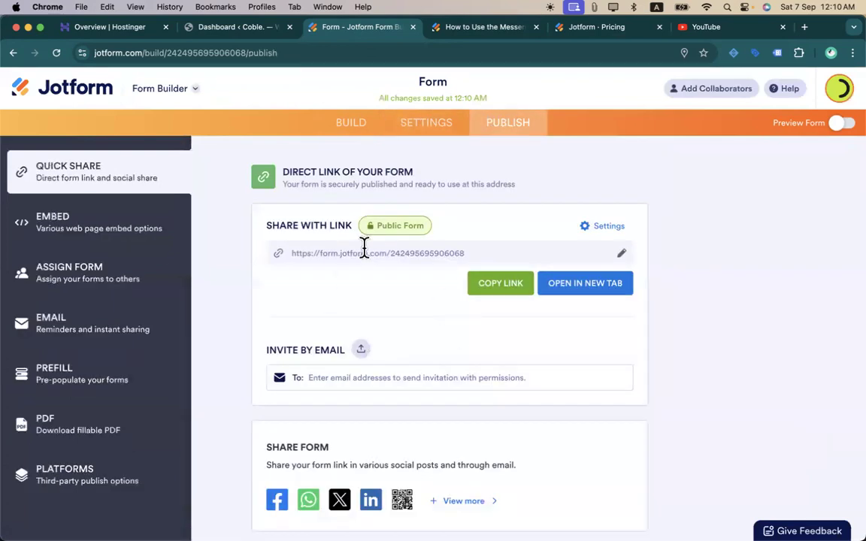
- Copy the direct form link and load the live Web Design Service form in a new tab
triple_click(368, 253)
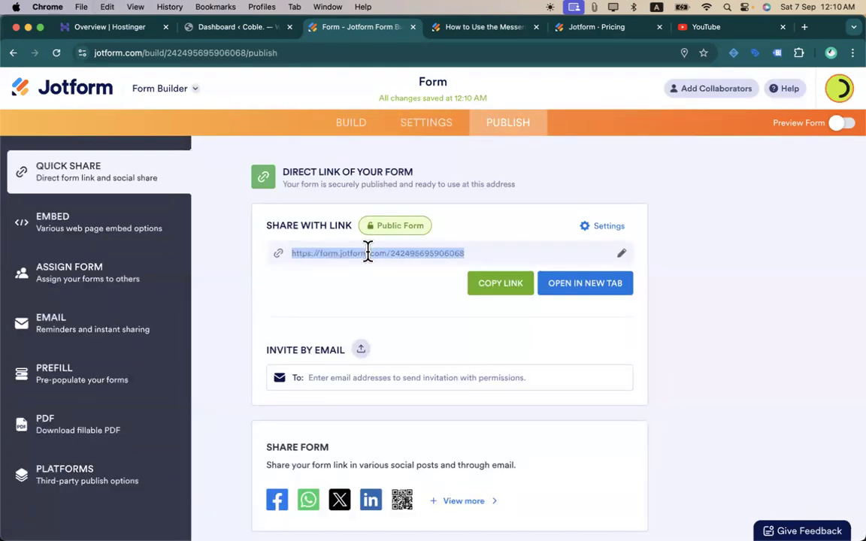
key("ctrl+c")
key("ctrl+t")
key("ctrl+v")
key("Return")
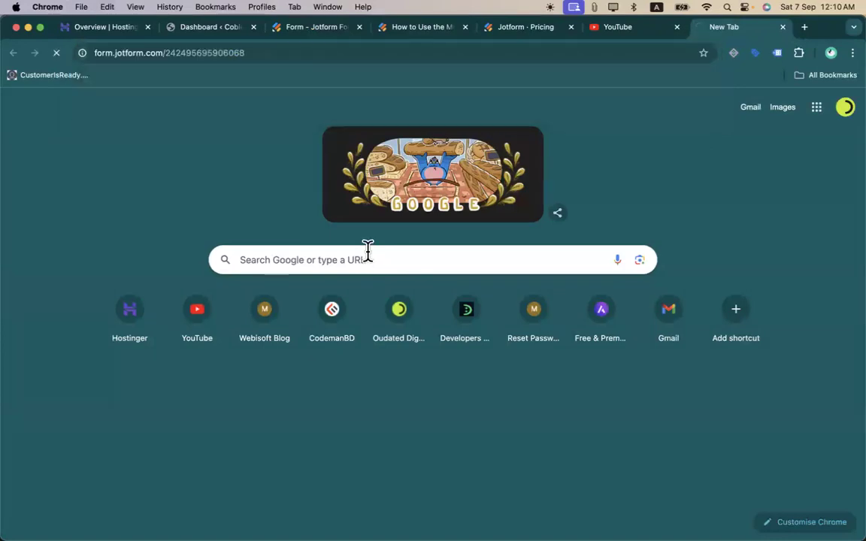
scroll(414, 291, "down", 10)
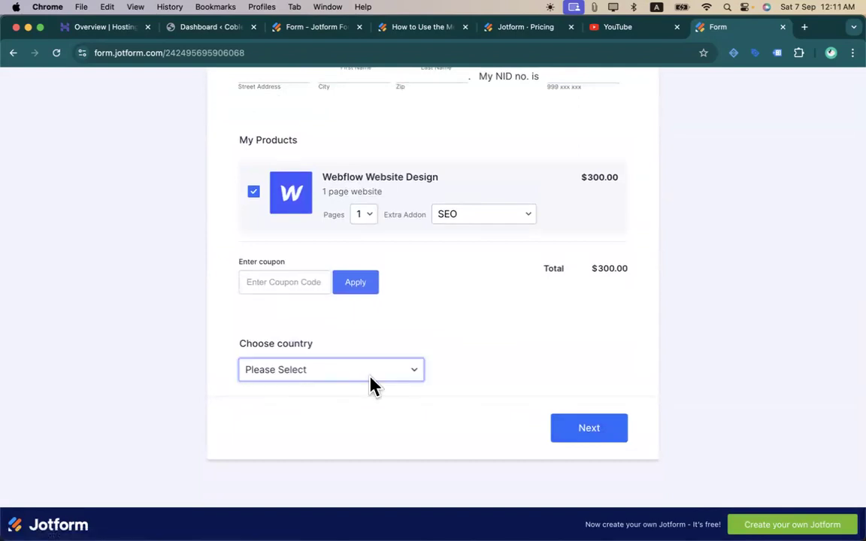
scroll(230, 280, "up", 15)
scroll(230, 282, "up", 2)
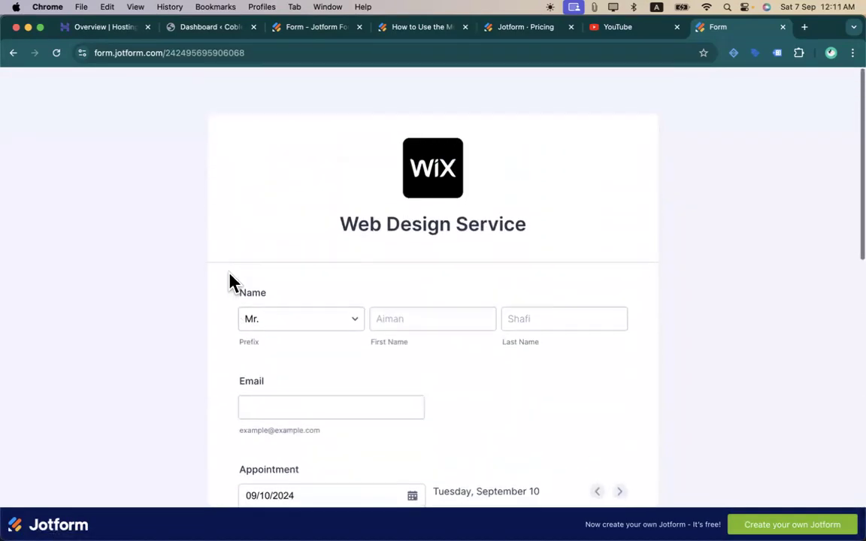
- Check the pricing page and the live form's address, then return to the Publish page
left_click(526, 33)
left_click(704, 29)
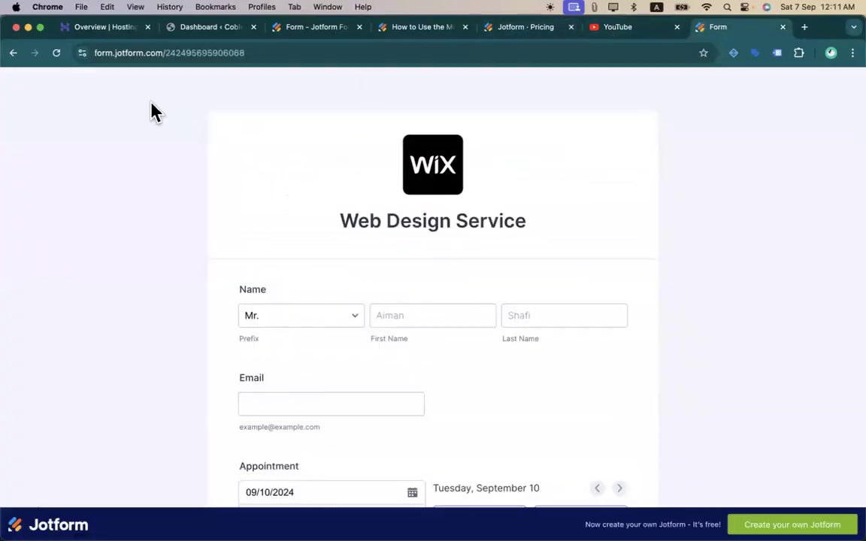
left_click(246, 54)
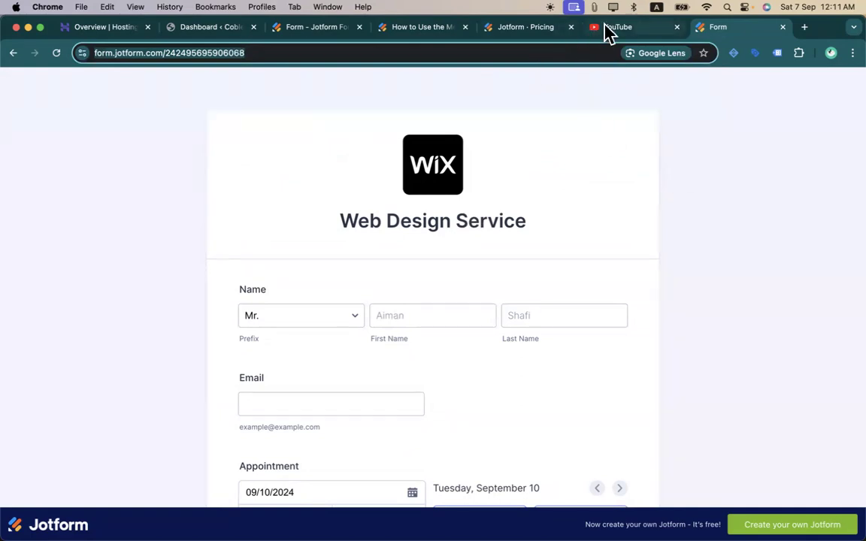
left_click(539, 37)
left_click(420, 31)
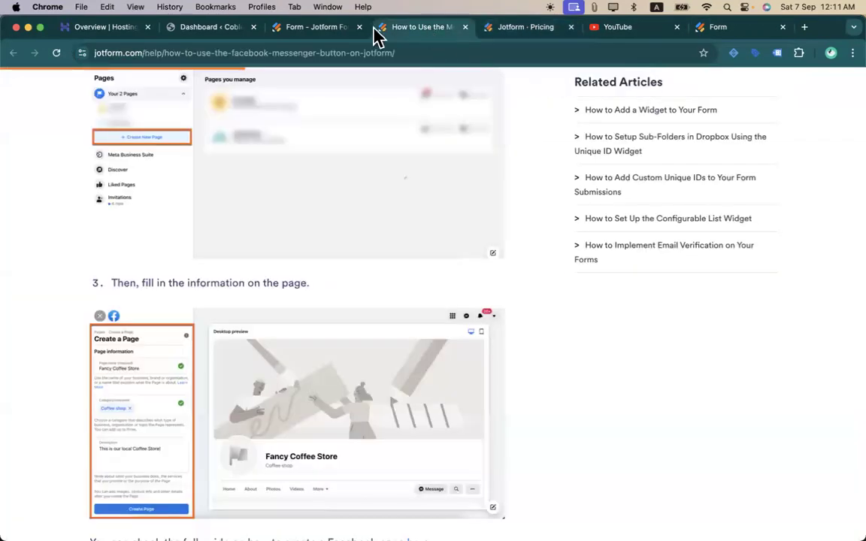
left_click(347, 37)
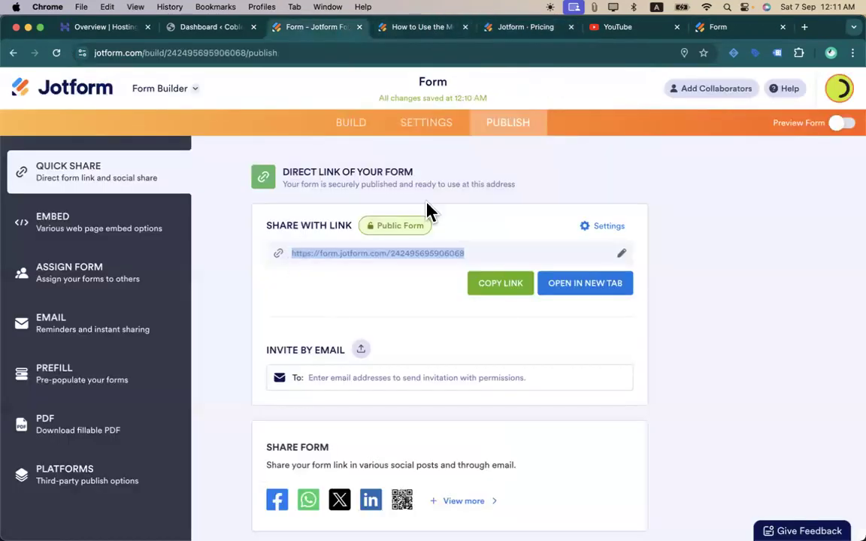
- Set Quick Share permissions to Submit Only and close the settings dialog
scroll(365, 235, "down", 3)
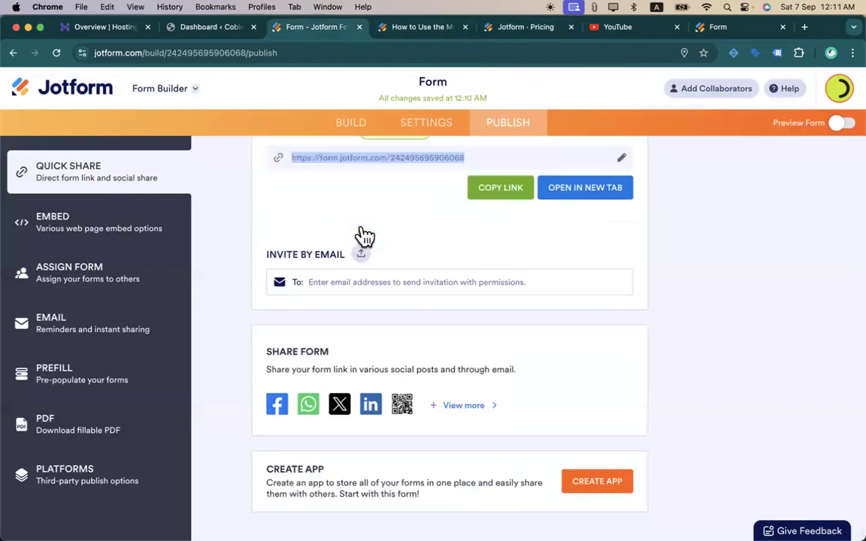
scroll(342, 284, "up", 3)
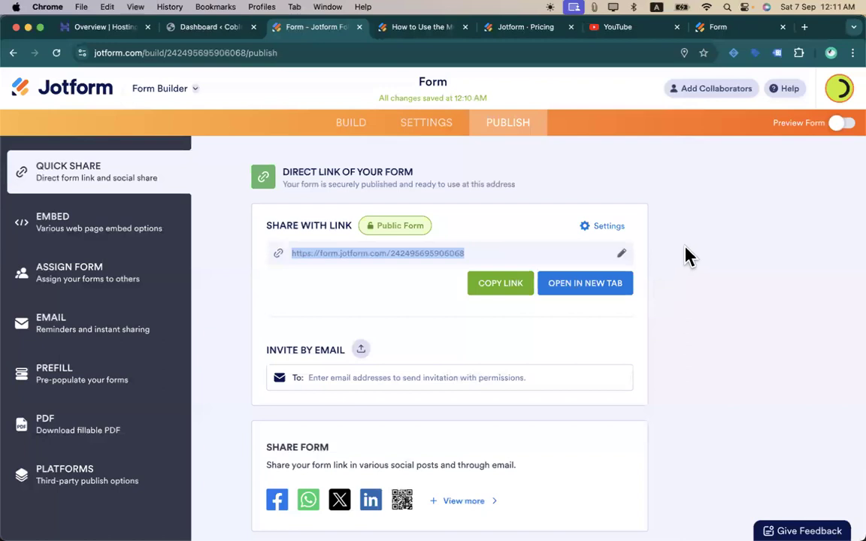
left_click(591, 227)
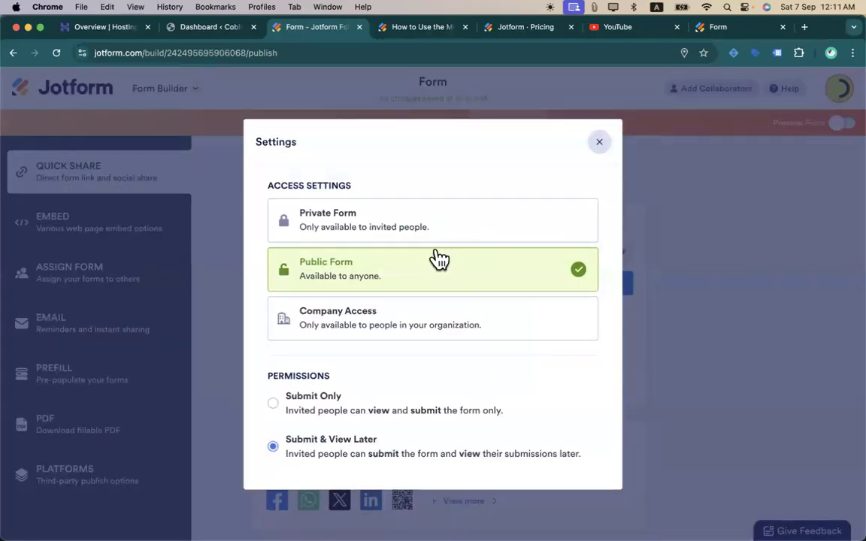
left_click(287, 416)
left_click(600, 147)
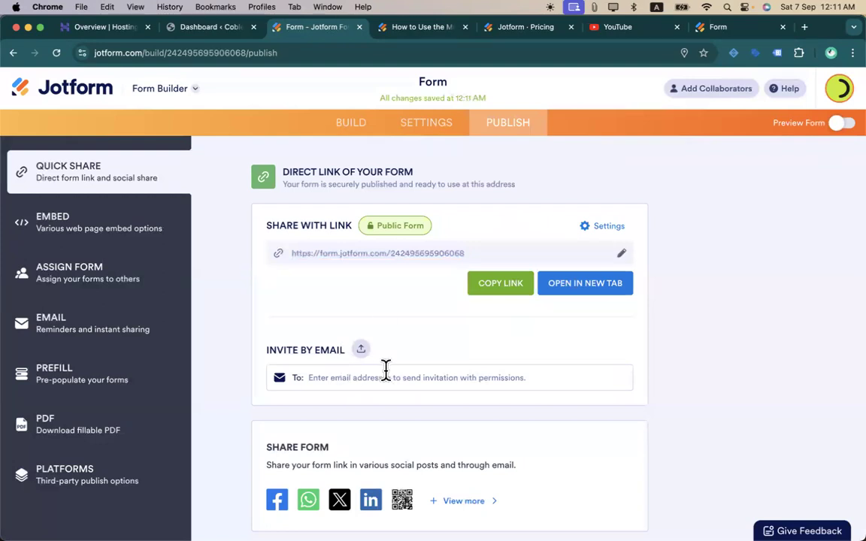
scroll(433, 360, "down", 3)
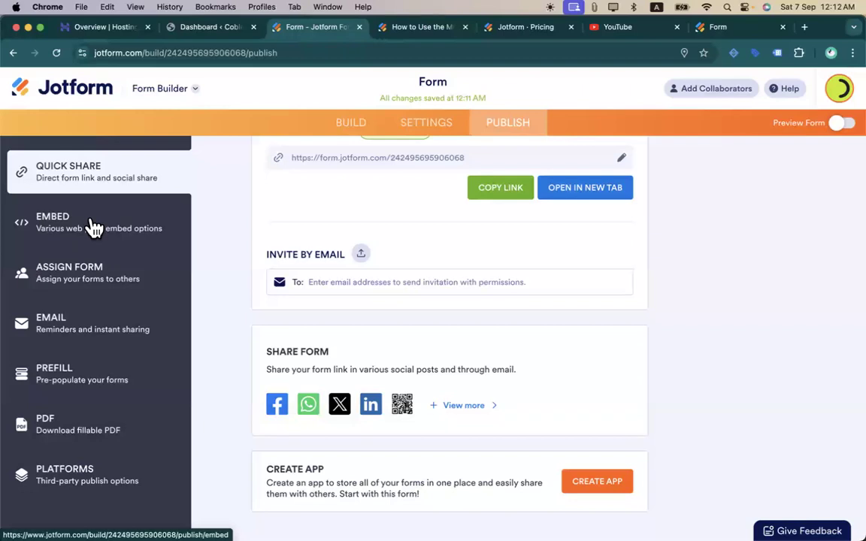
- Open Share on Email from the Publish sidebar and view its Recipients tab
left_click(87, 312)
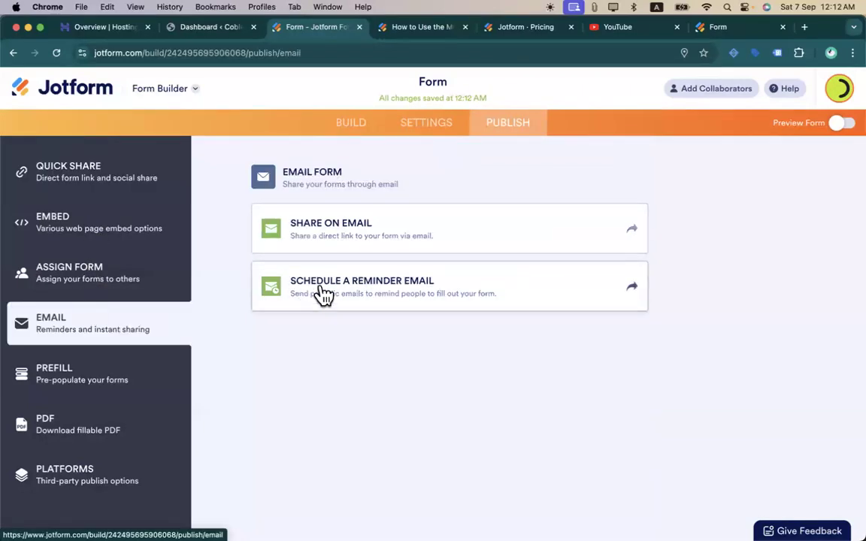
left_click(399, 233)
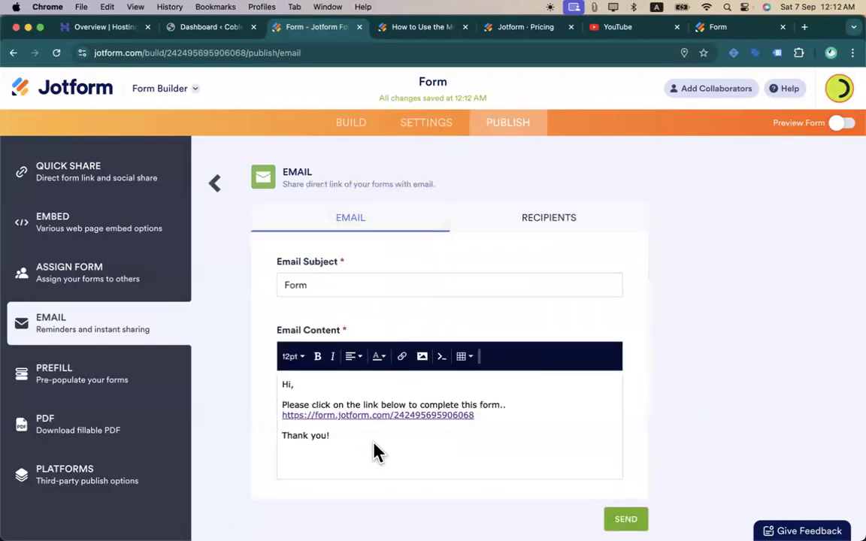
left_click(511, 225)
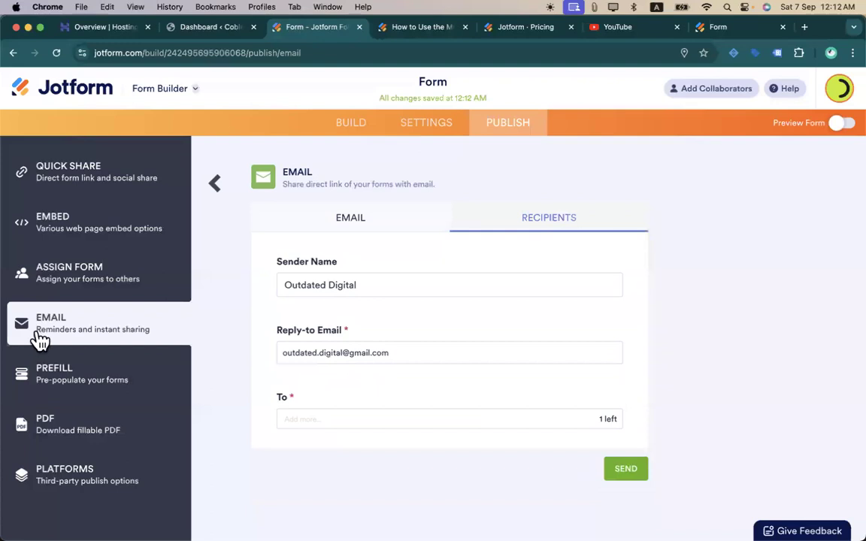
- Review the form's Emails settings, then open the Conditions page listing condition types
left_click(435, 134)
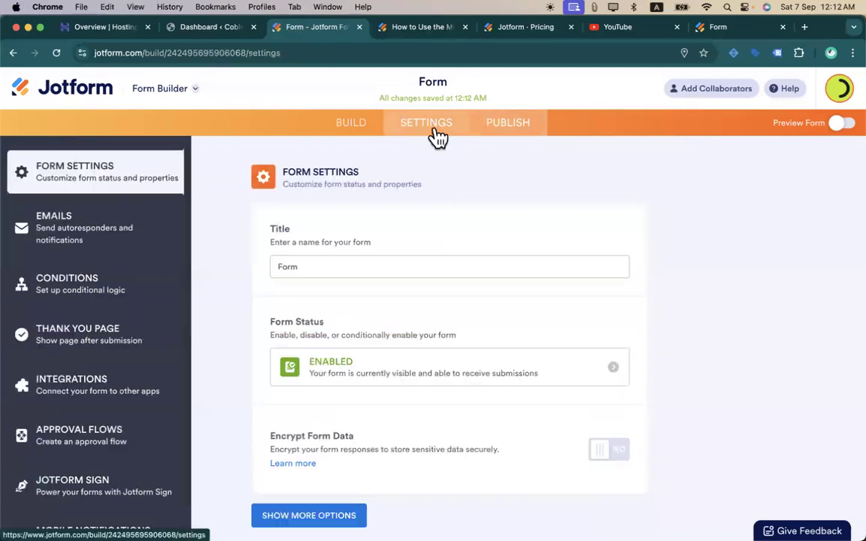
left_click(112, 235)
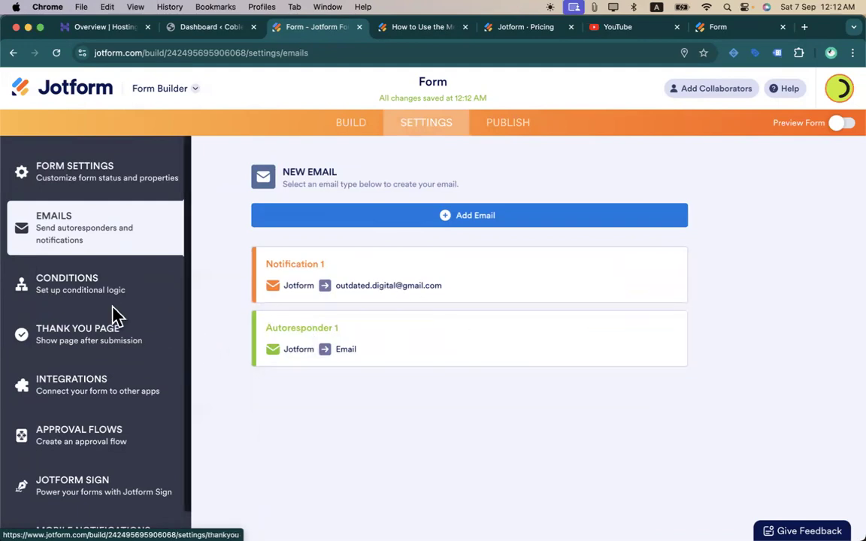
left_click(111, 284)
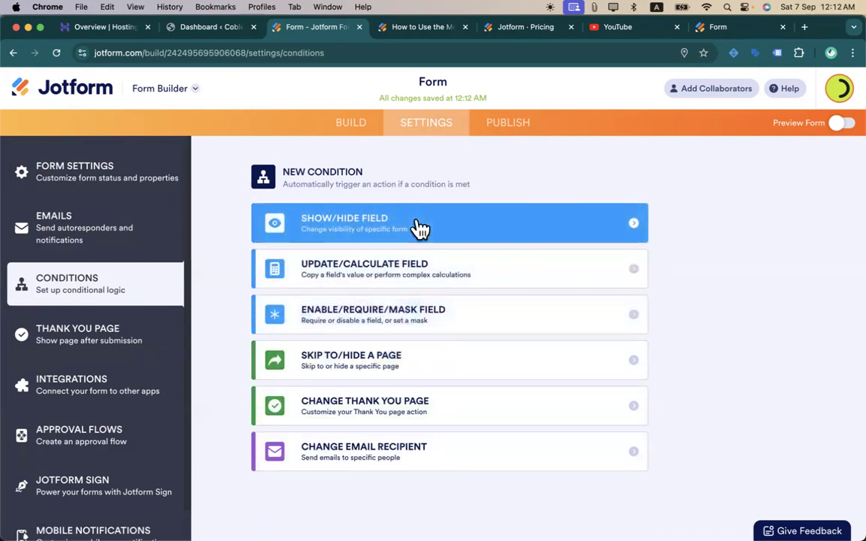
- Save an Enable/Require/Mask condition: if 2. Name is filled, require 3. Email
left_click(454, 314)
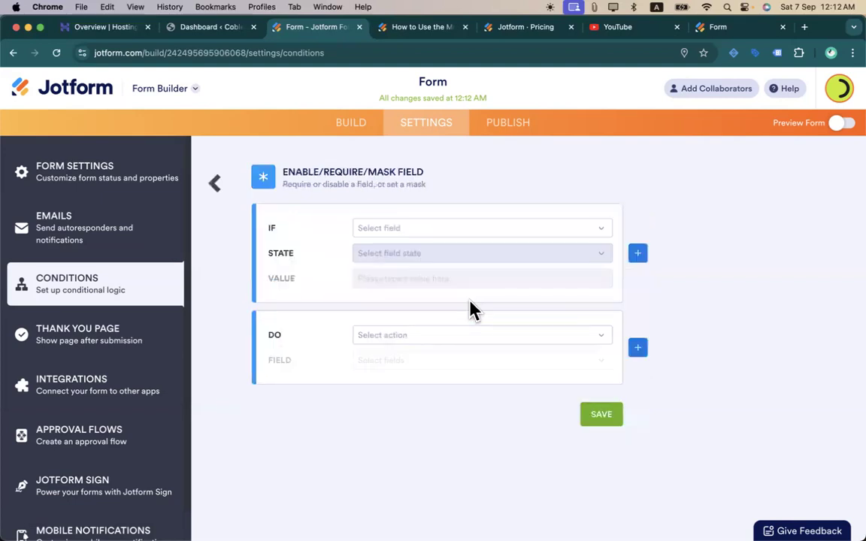
left_click(434, 228)
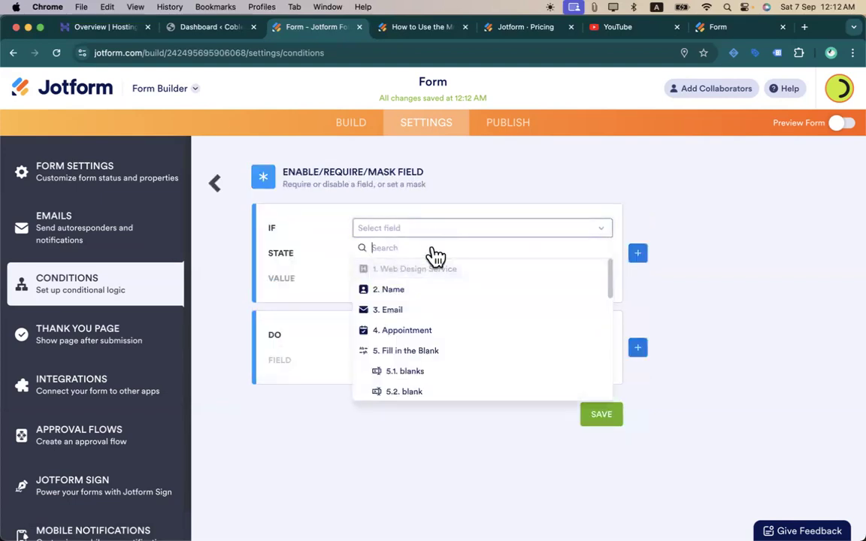
left_click(419, 295)
left_click(396, 256)
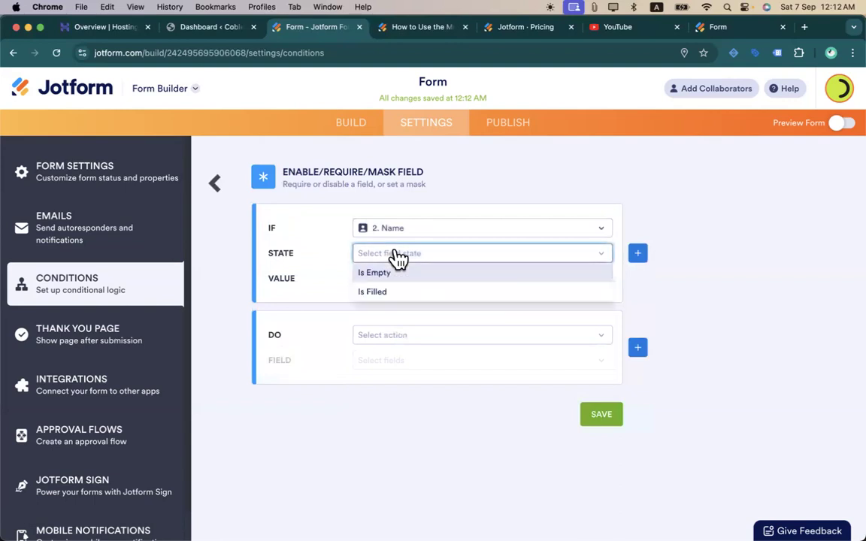
left_click(394, 292)
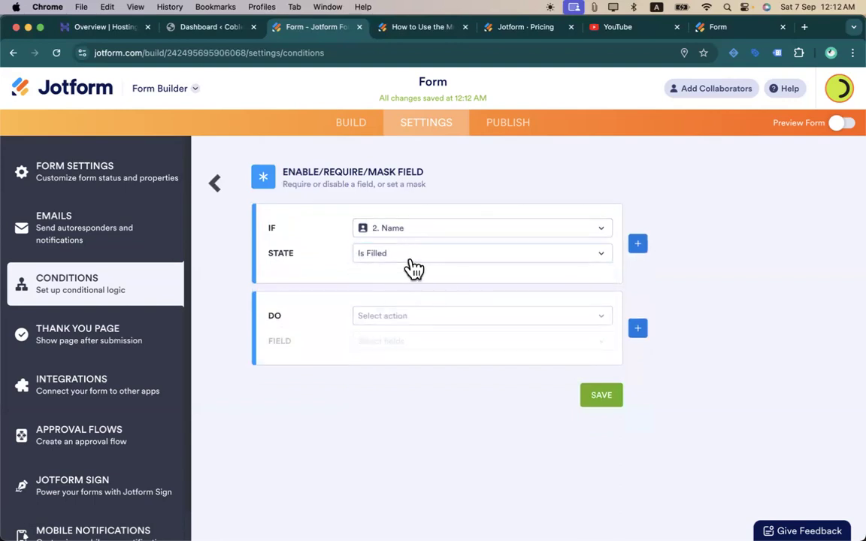
left_click(400, 319)
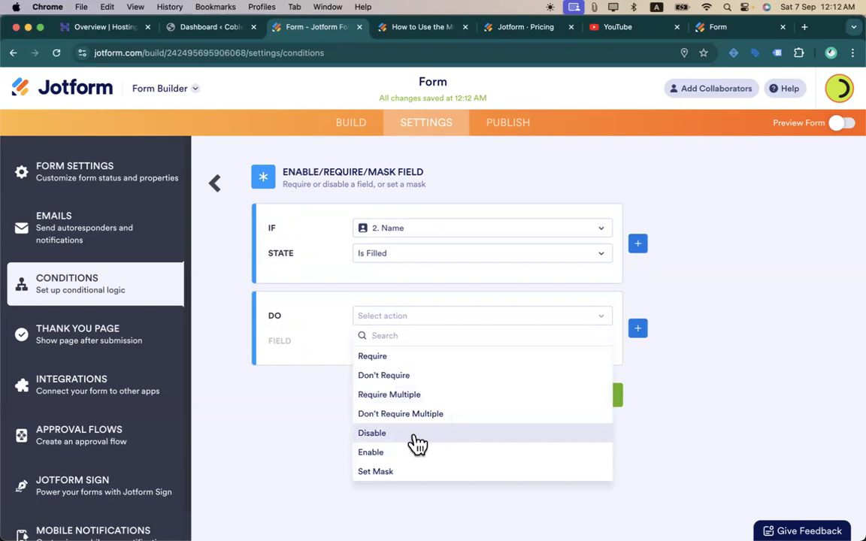
left_click(398, 359)
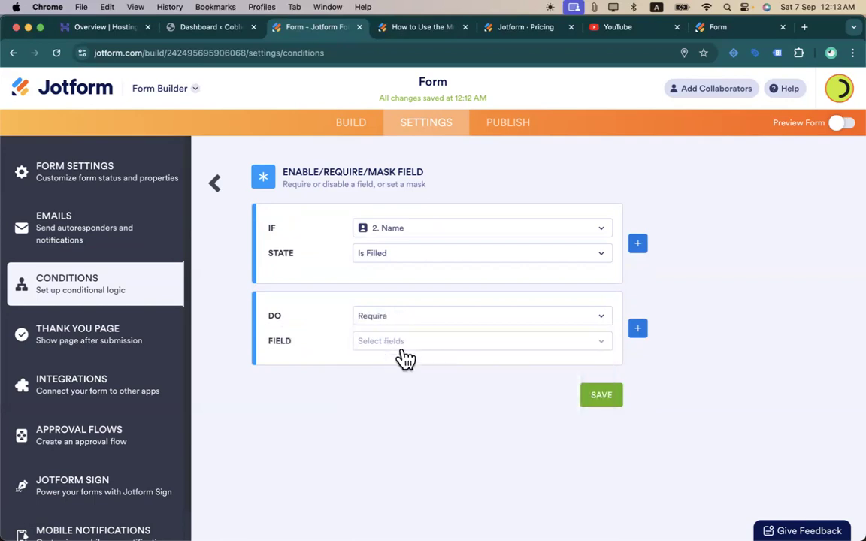
left_click(400, 350)
left_click(408, 422)
left_click(594, 398)
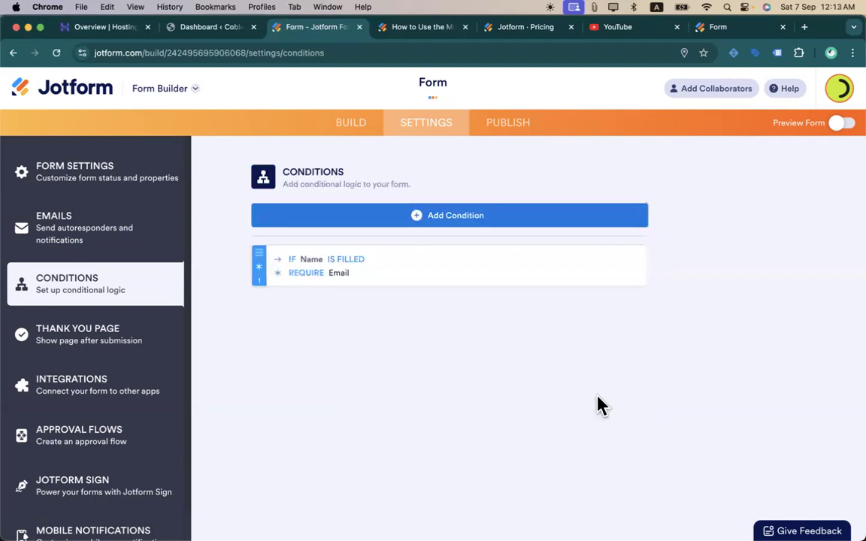
- Preview the form in the editor, then leave the preview
left_click(352, 126)
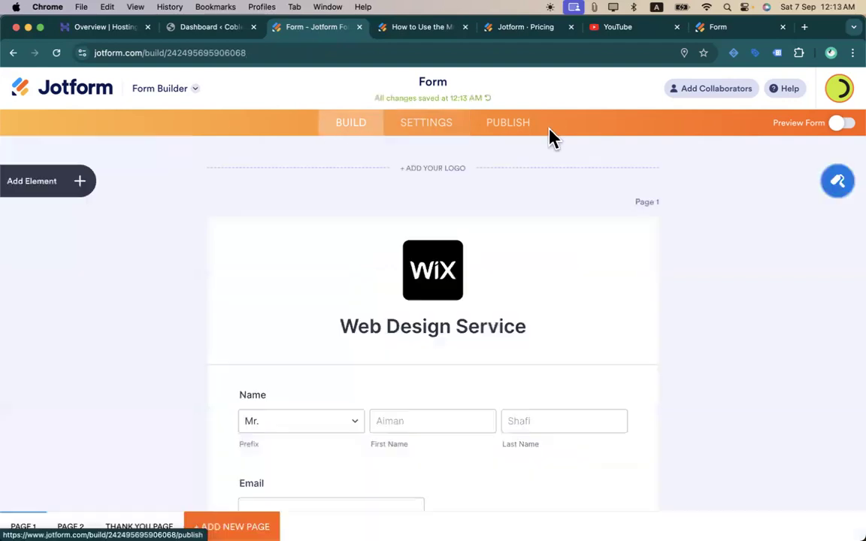
left_click(843, 123)
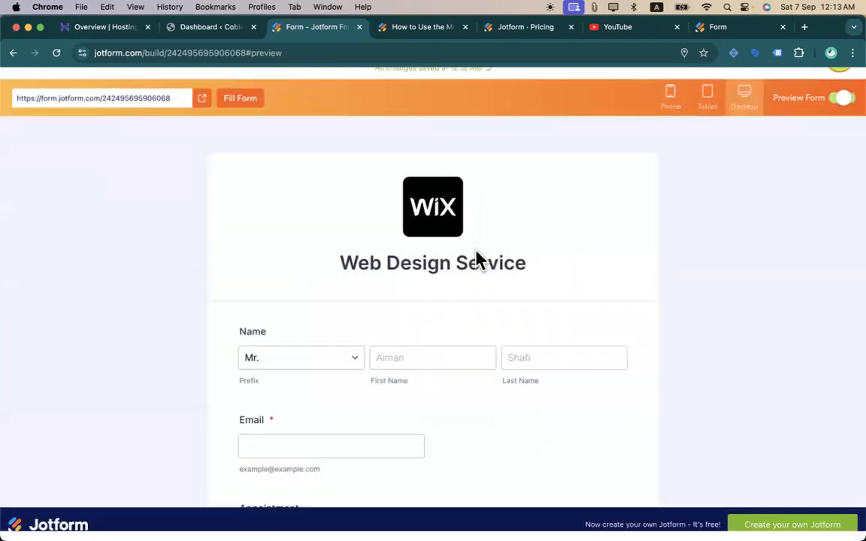
scroll(428, 278, "down", 3)
scroll(382, 293, "up", 3)
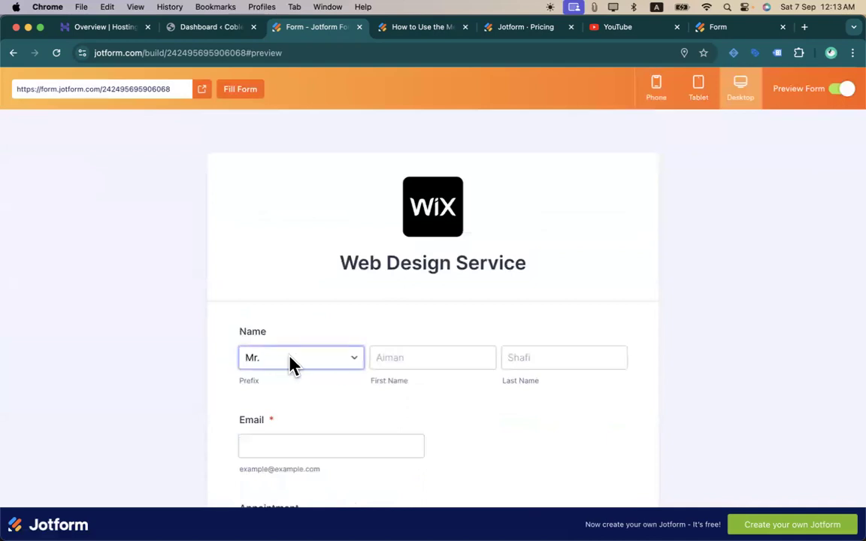
left_click(838, 91)
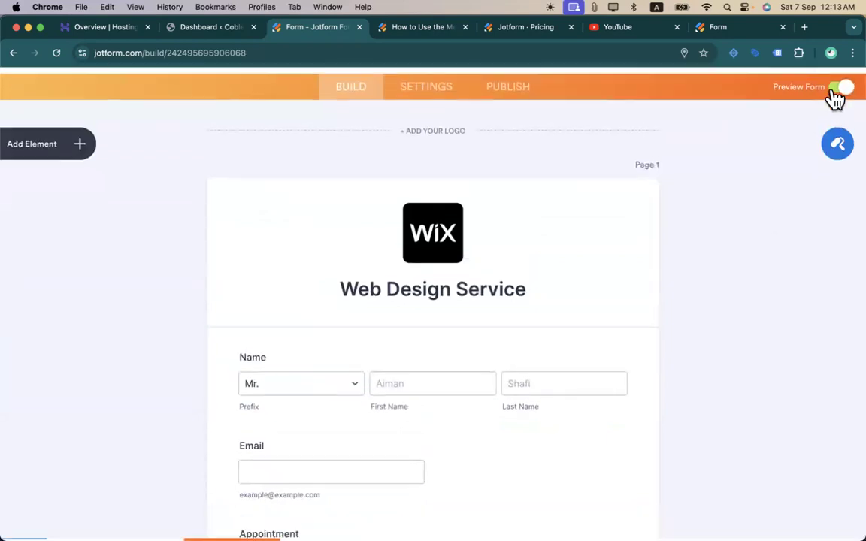
- Turn off the Prefix option in the Name field's properties
left_click(328, 424)
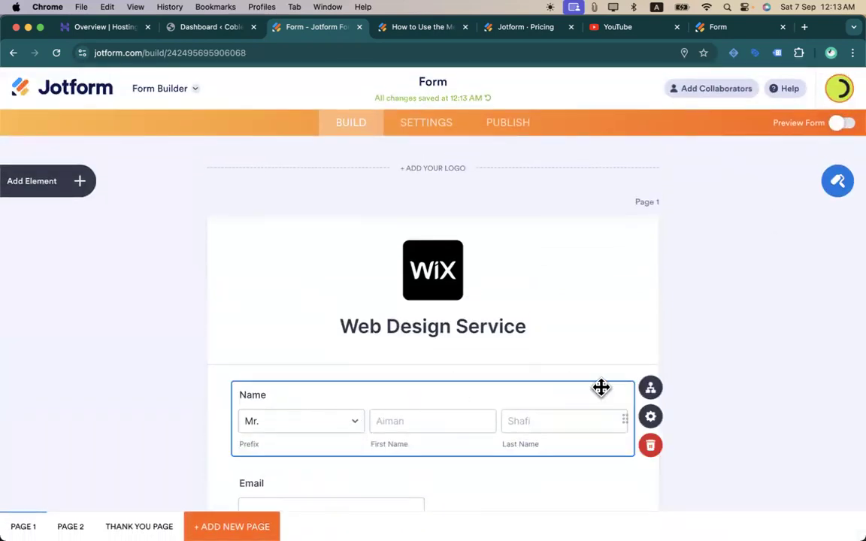
left_click(649, 417)
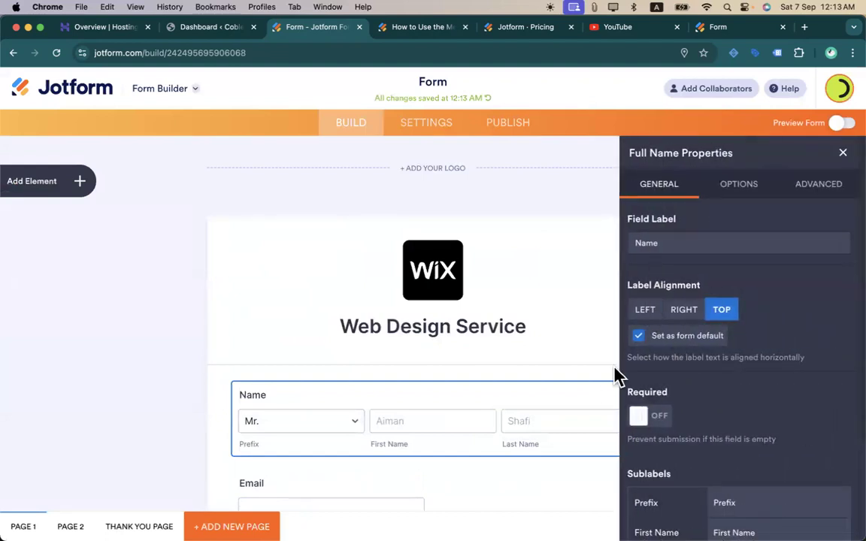
scroll(661, 406, "down", 3)
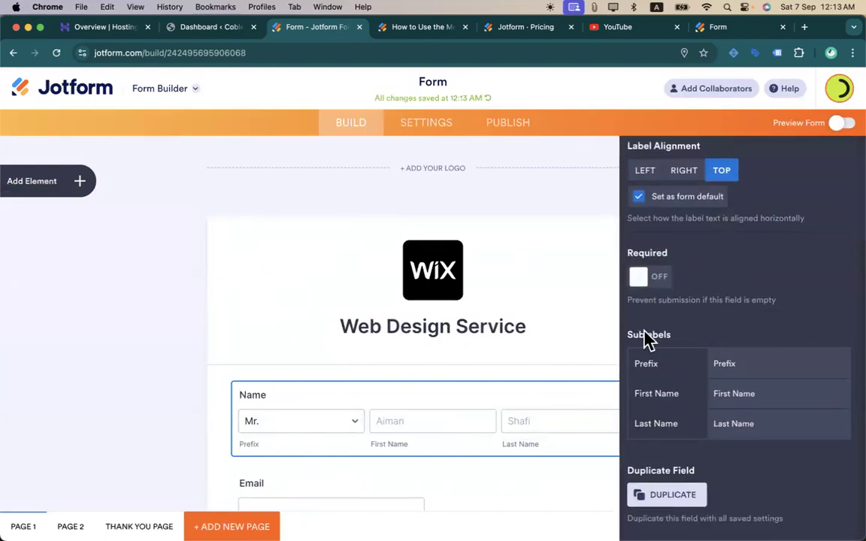
scroll(685, 376, "up", 3)
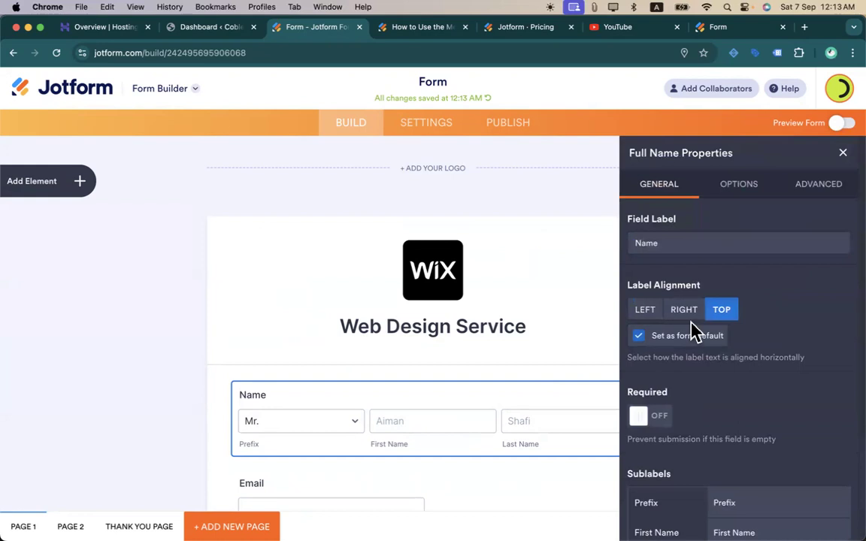
left_click(737, 188)
left_click(661, 325)
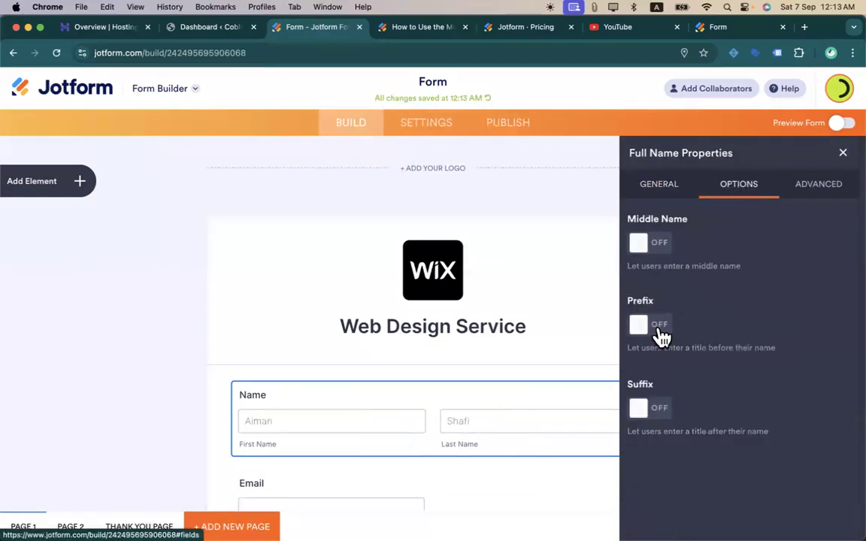
- Type a first name in preview to confirm Email becomes required, then close the properties panel
left_click(836, 128)
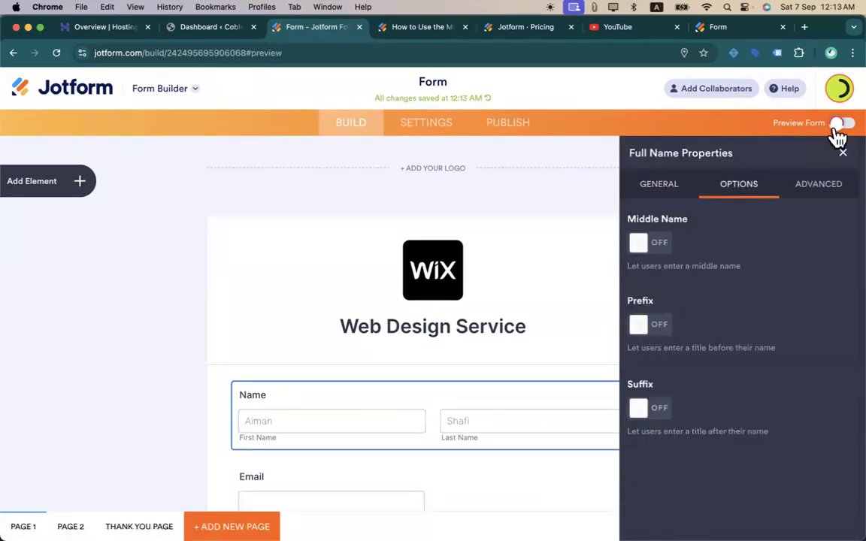
scroll(521, 253, "down", 3)
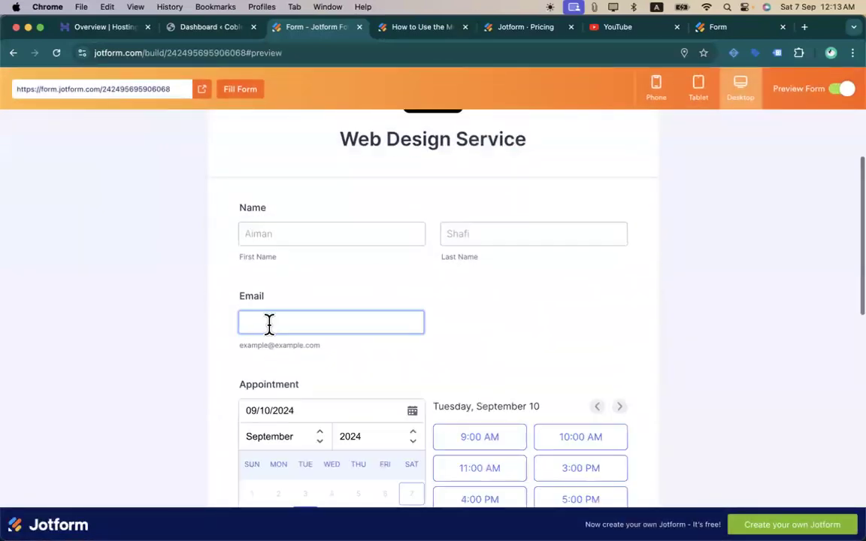
left_click(286, 231)
type("t")
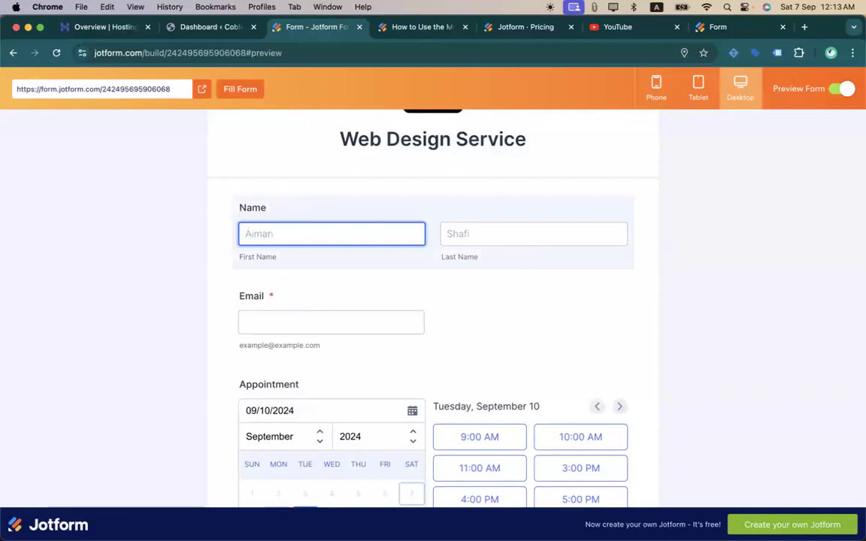
left_click(842, 89)
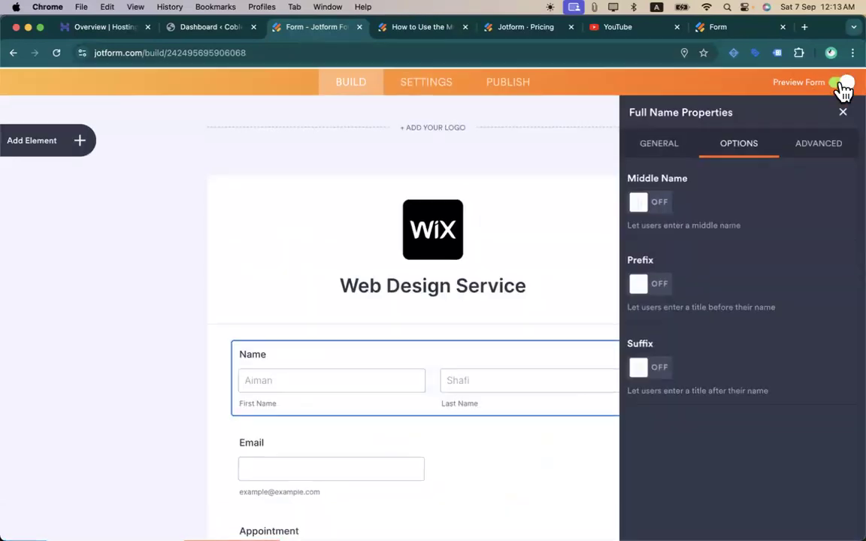
scroll(615, 261, "down", 1)
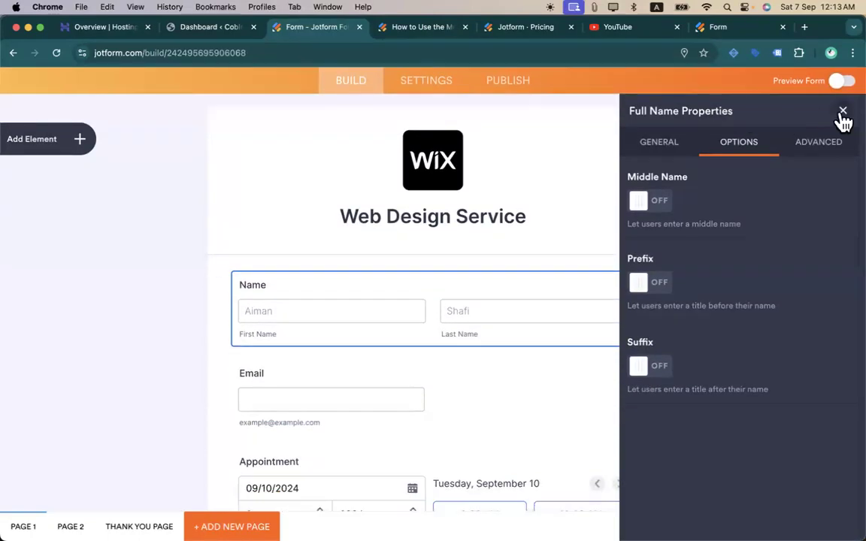
left_click(843, 113)
- Start an Enable/Require/Mask condition triggered when 6. My Products is filled
left_click(653, 281)
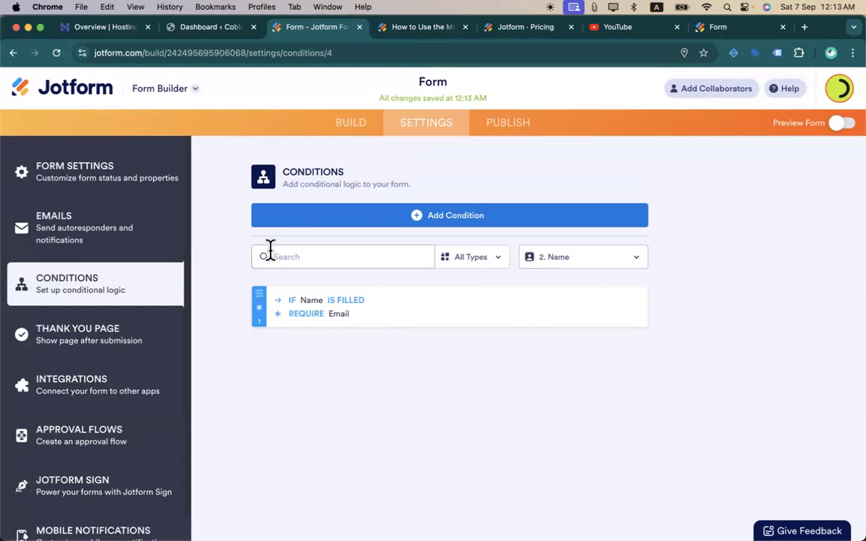
left_click(374, 220)
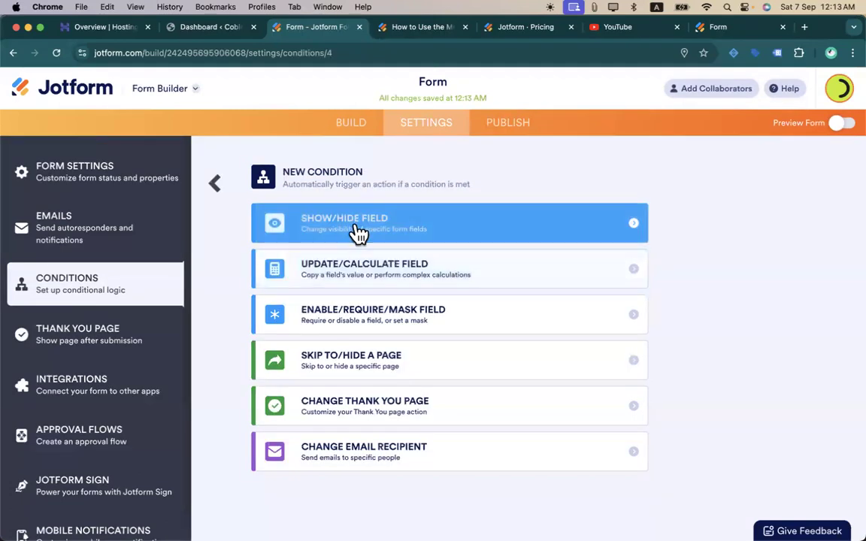
left_click(357, 228)
left_click(399, 232)
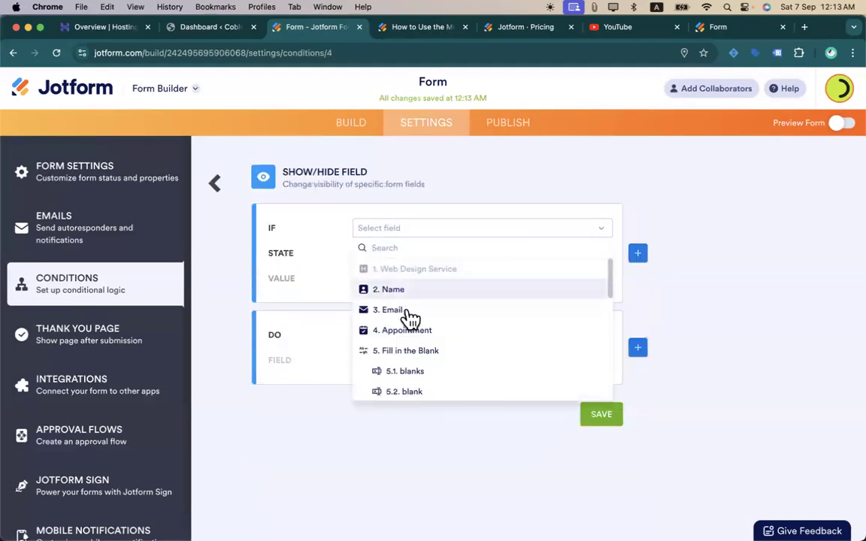
left_click(214, 184)
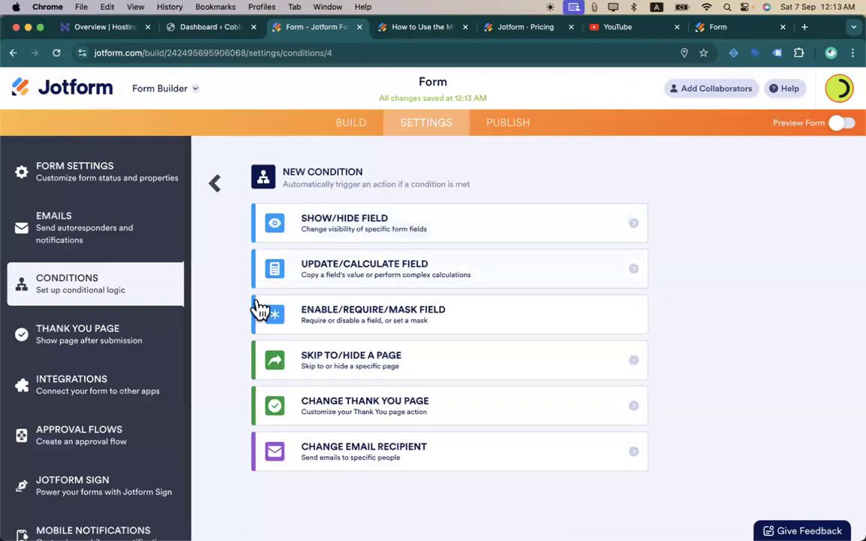
left_click(410, 319)
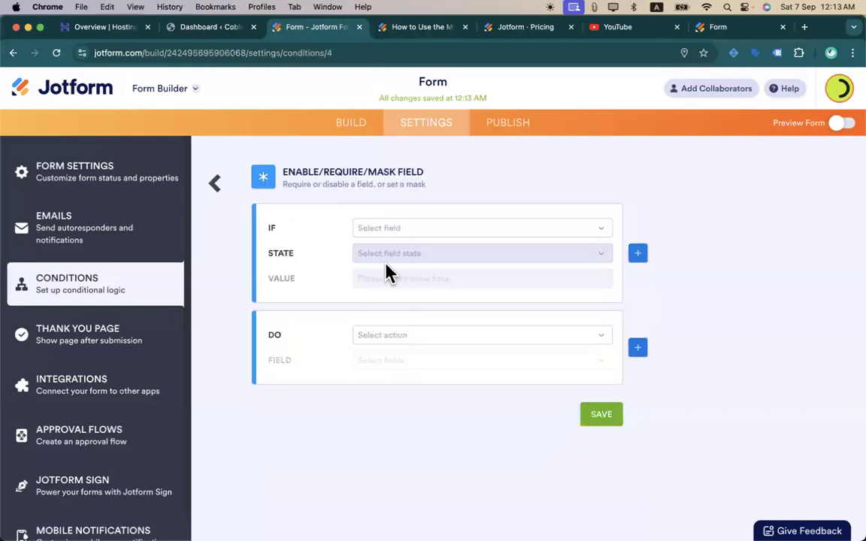
left_click(408, 230)
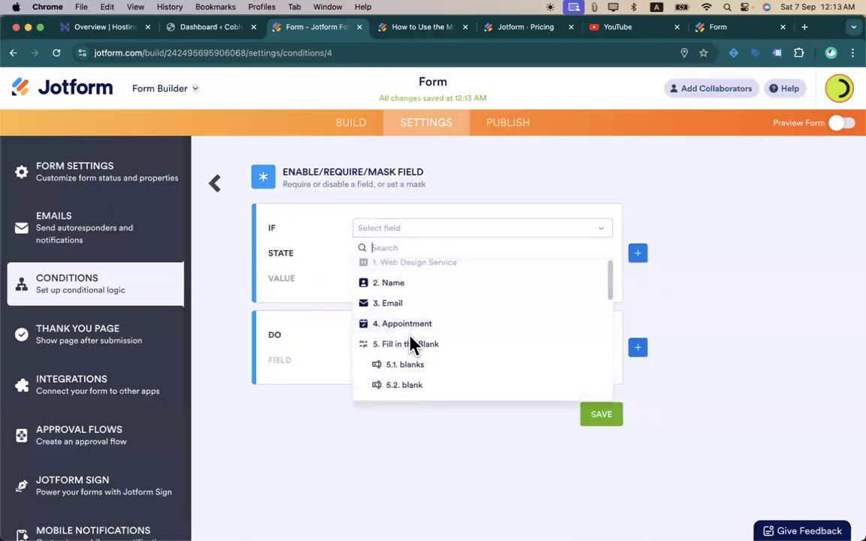
scroll(414, 339, "down", 4)
scroll(412, 346, "down", 2)
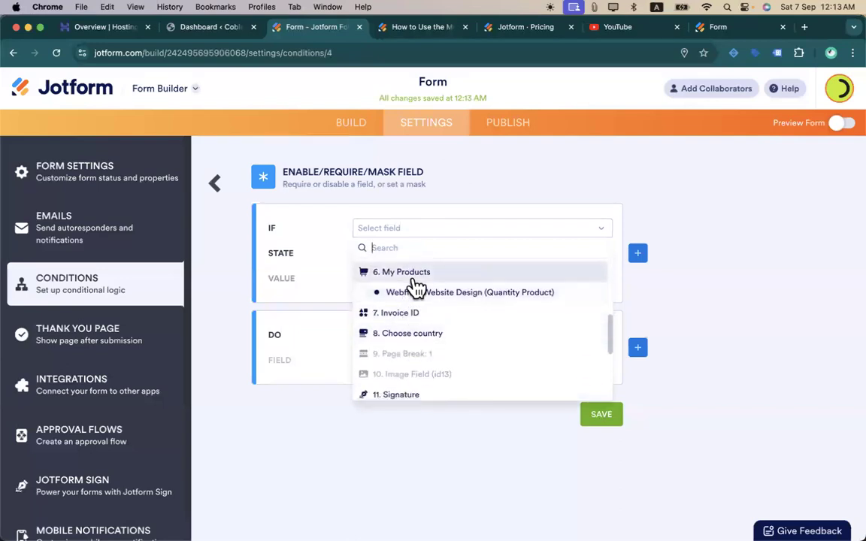
left_click(412, 272)
left_click(412, 257)
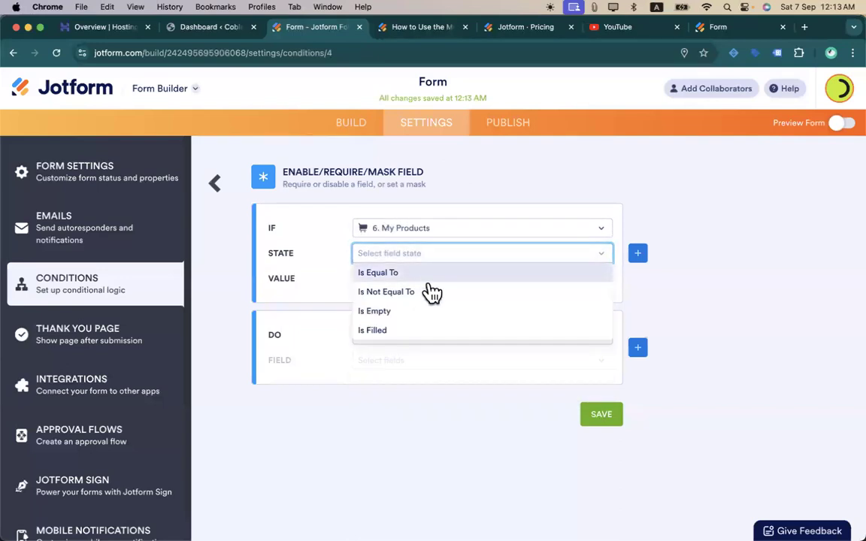
left_click(403, 332)
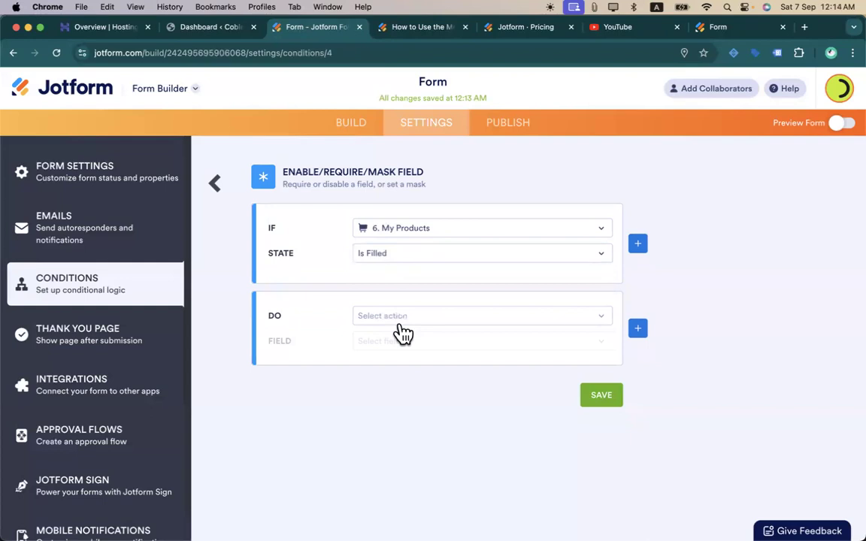
- Make the condition disable 12. Take Photo and save it
left_click(462, 317)
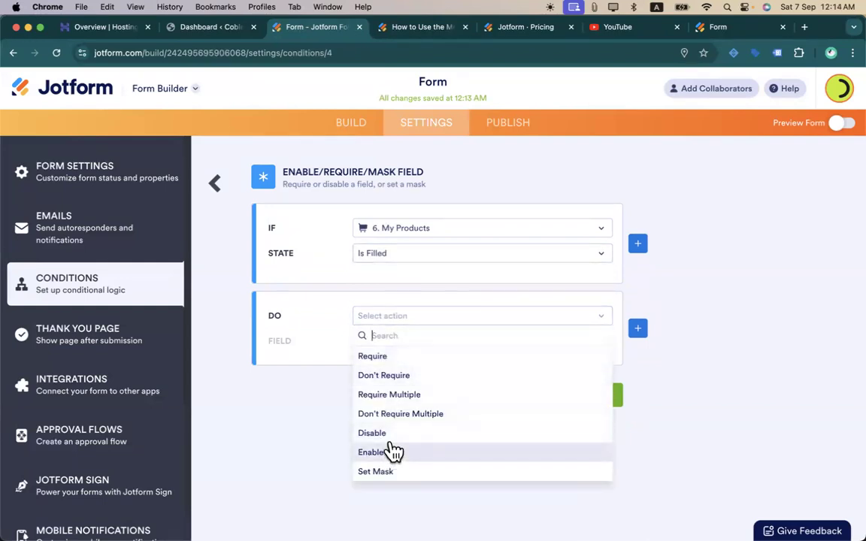
left_click(392, 435)
left_click(446, 354)
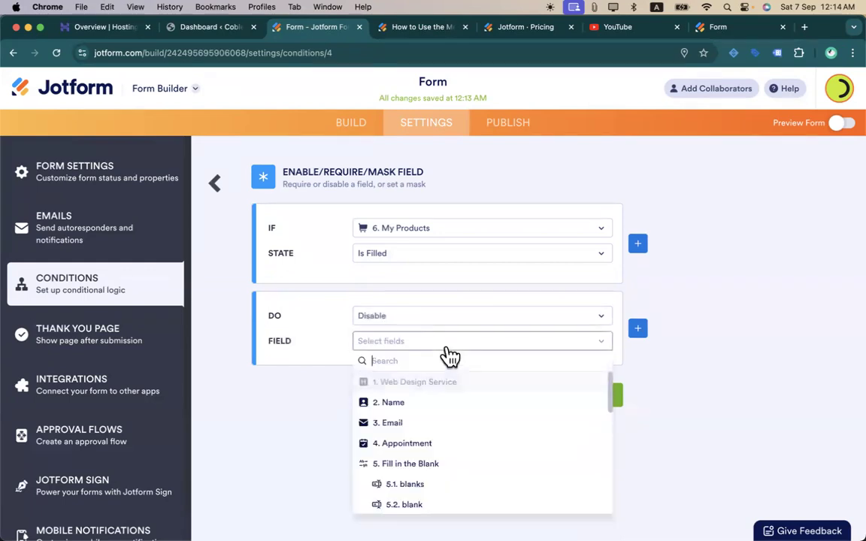
scroll(436, 458, "down", 5)
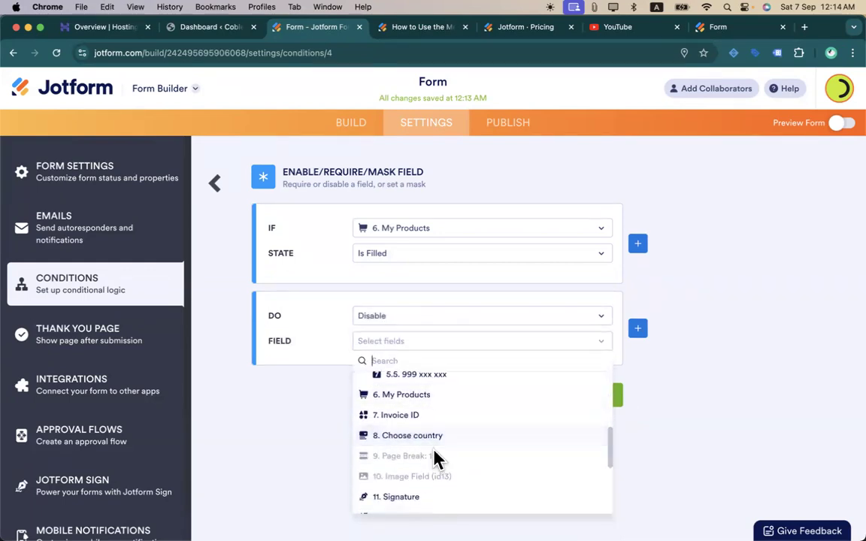
scroll(413, 462, "down", 2)
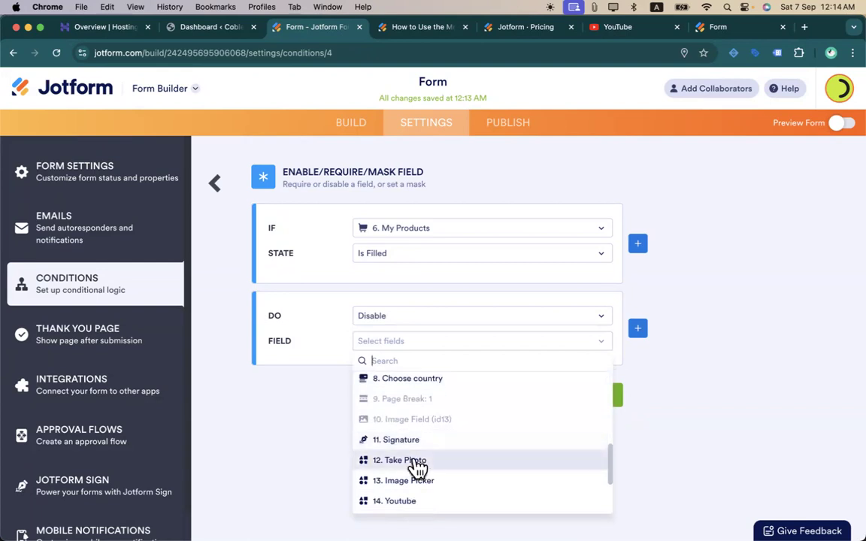
left_click(426, 443)
left_click(424, 344)
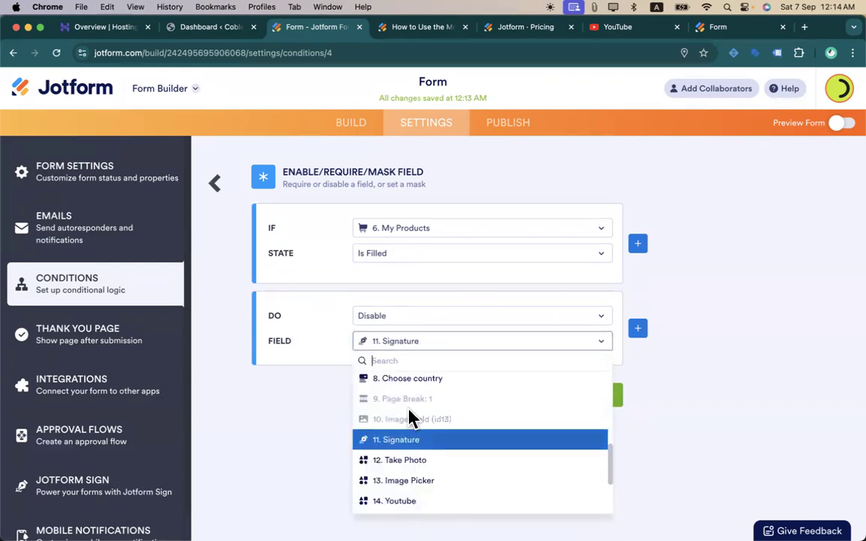
left_click(409, 461)
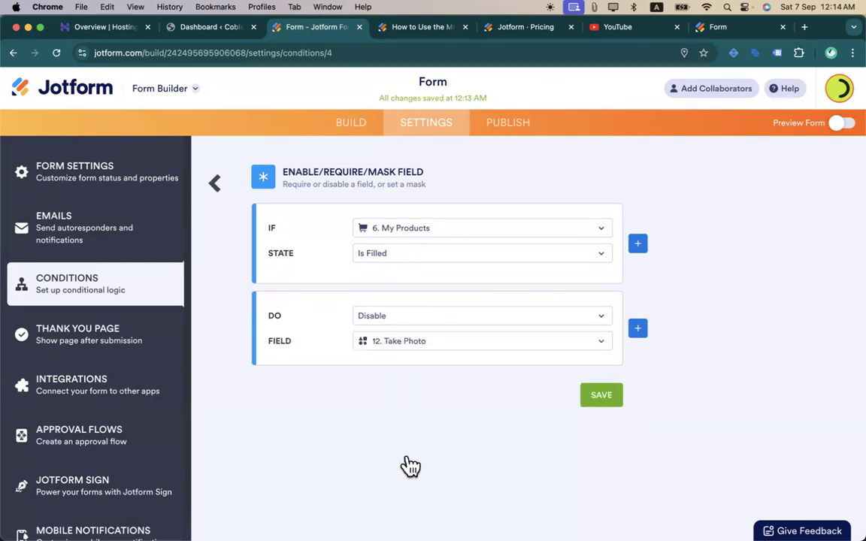
left_click(612, 400)
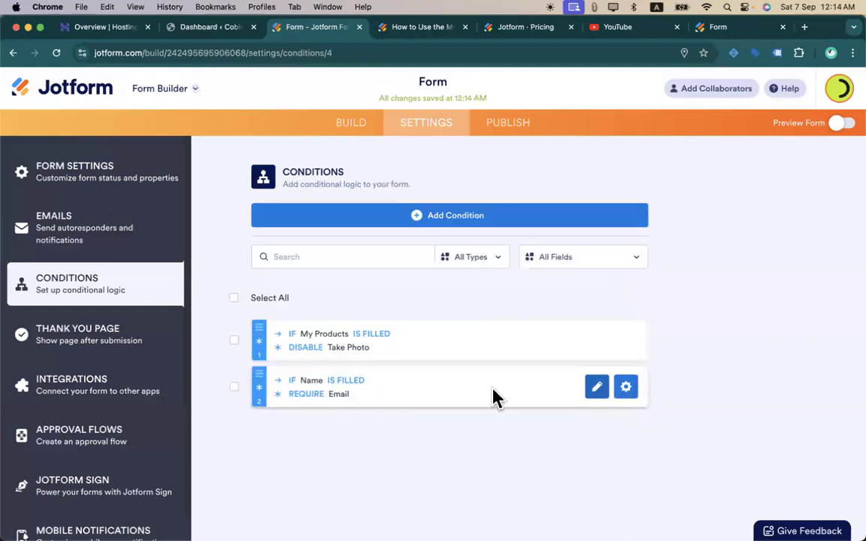
- Scroll through the first preview page, advance to page two, then go back
mouse_move(331, 359)
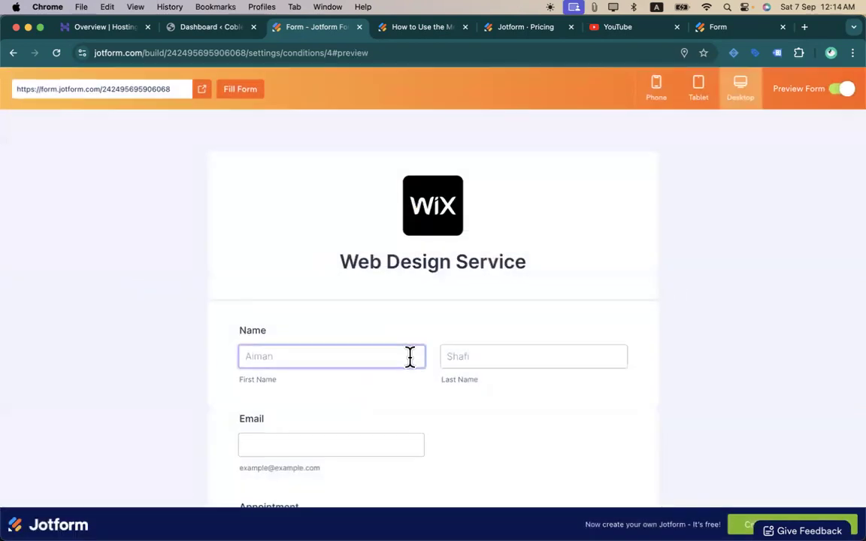
scroll(412, 361, "down", 10)
scroll(411, 366, "down", 5)
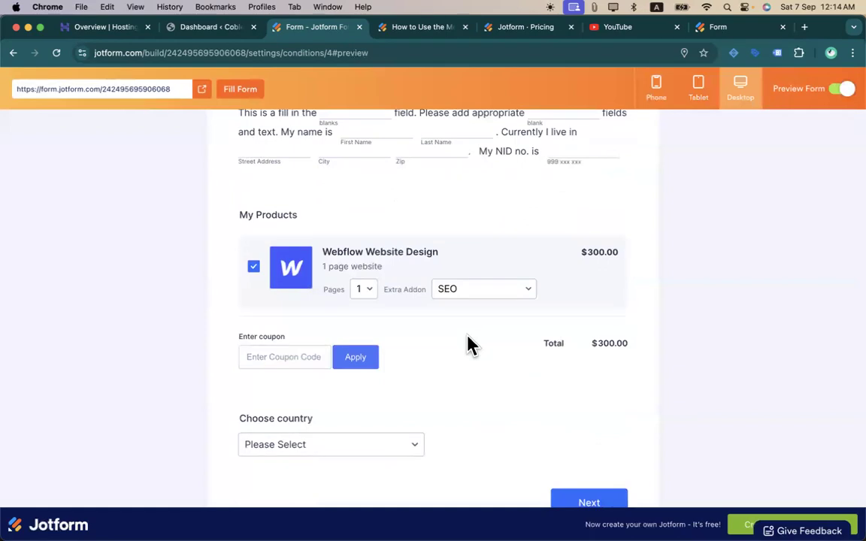
scroll(468, 346, "up", 10)
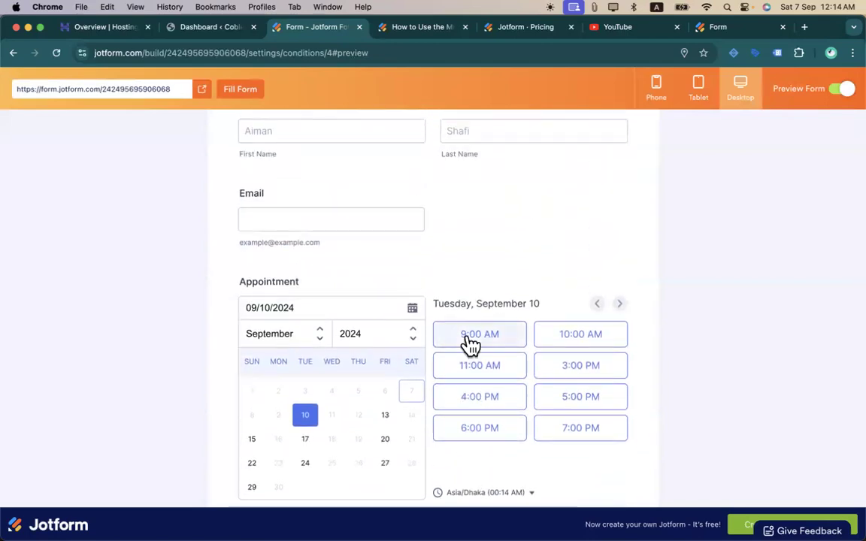
scroll(467, 345, "up", 5)
scroll(466, 346, "down", 15)
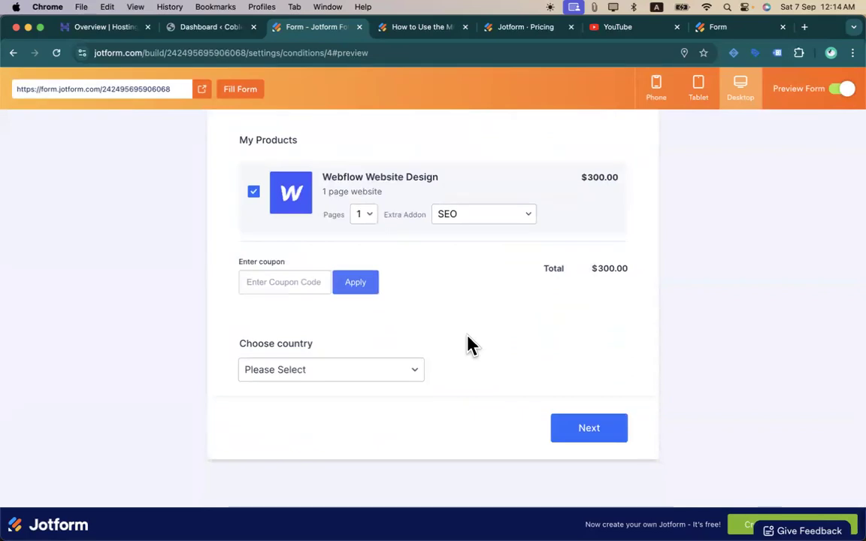
scroll(468, 346, "up", 10)
scroll(468, 346, "down", 5)
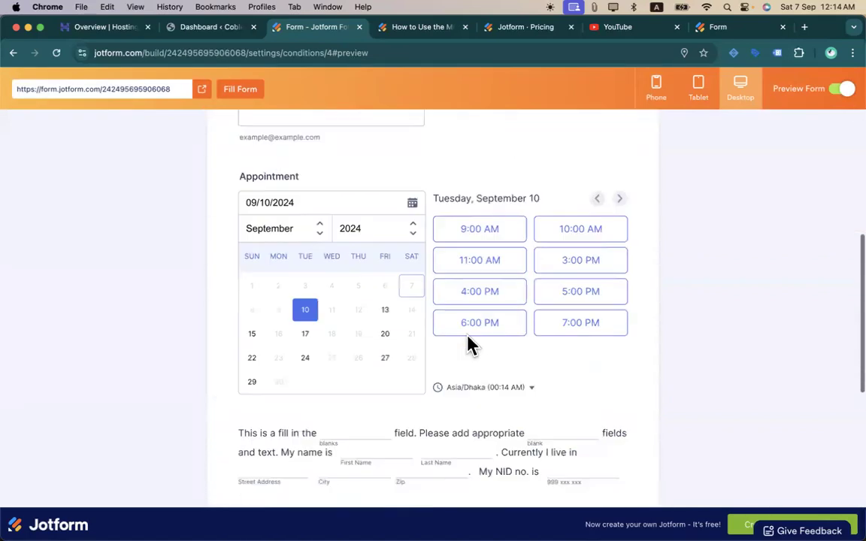
scroll(468, 344, "down", 5)
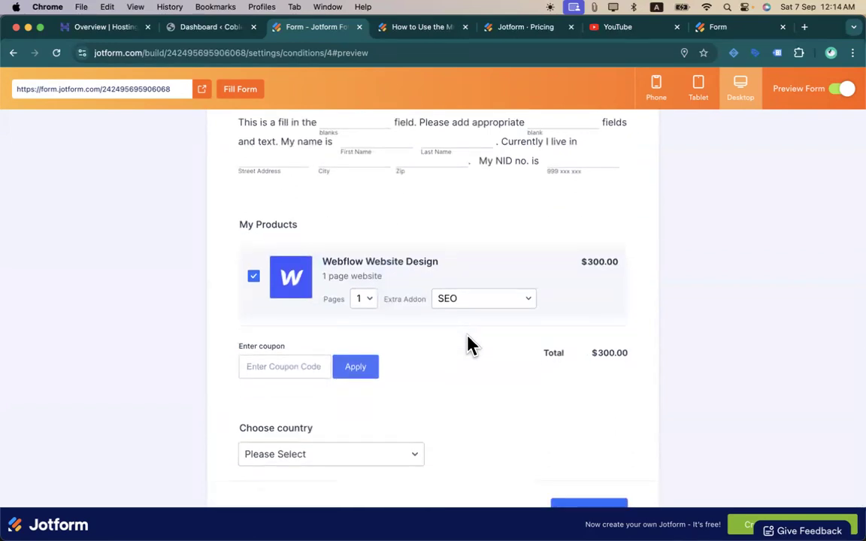
scroll(469, 344, "down", 2)
left_click(577, 431)
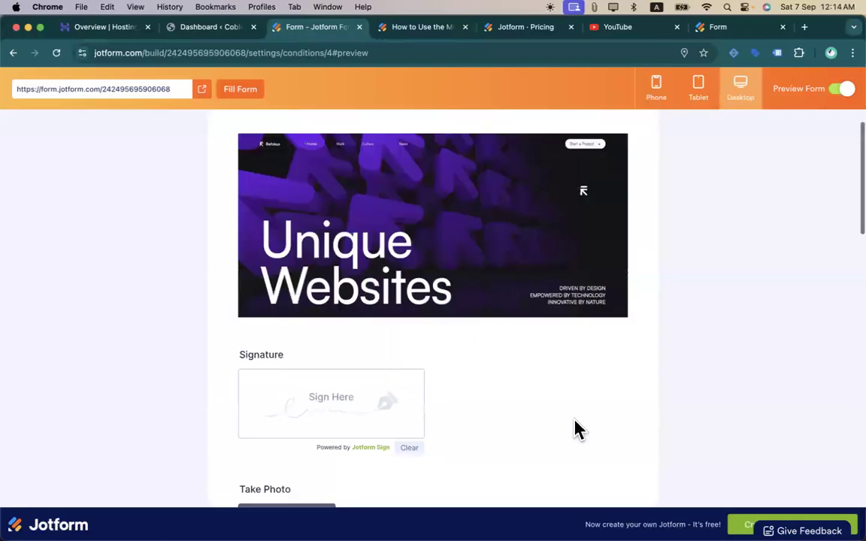
scroll(331, 309, "down", 2)
scroll(330, 310, "up", 1)
scroll(331, 312, "down", 15)
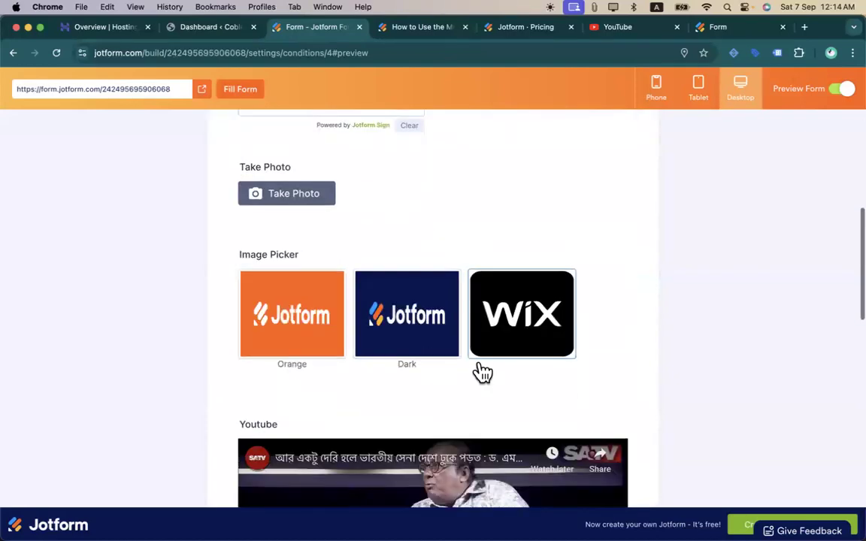
left_click(281, 437)
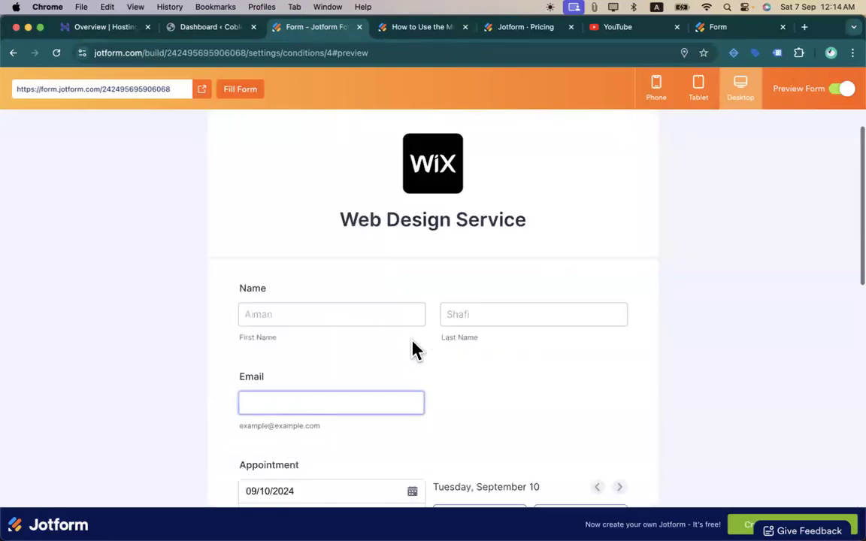
- Return to page two, check whether Take Photo is disabled, and close the preview
scroll(425, 342, "down", 10)
scroll(425, 342, "up", 3)
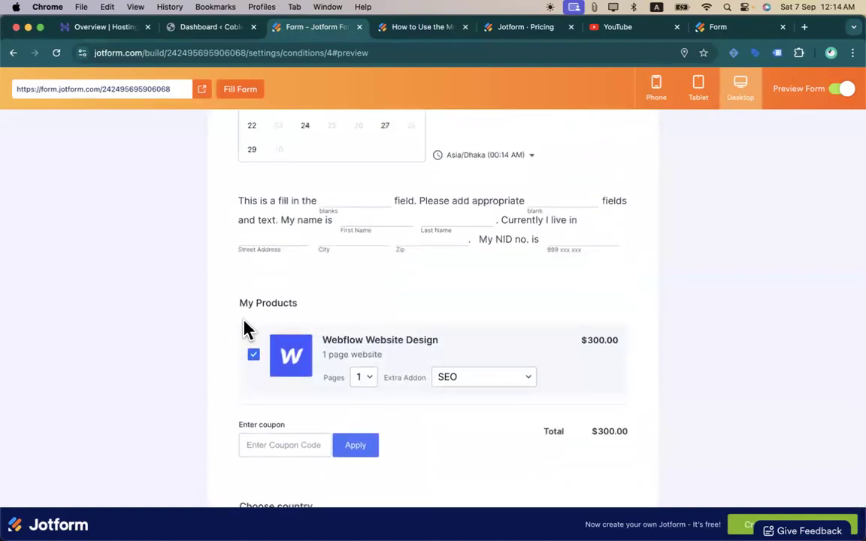
scroll(502, 438, "down", 3)
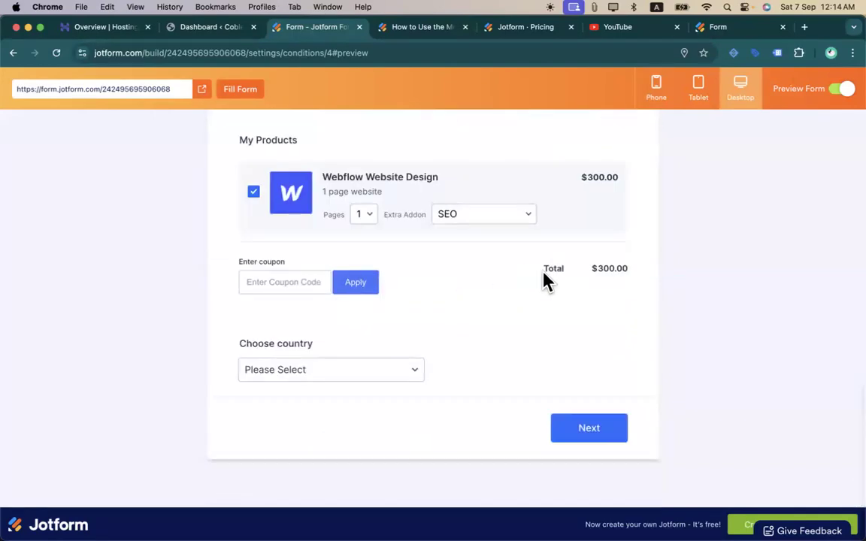
left_click(581, 433)
scroll(332, 358, "down", 5)
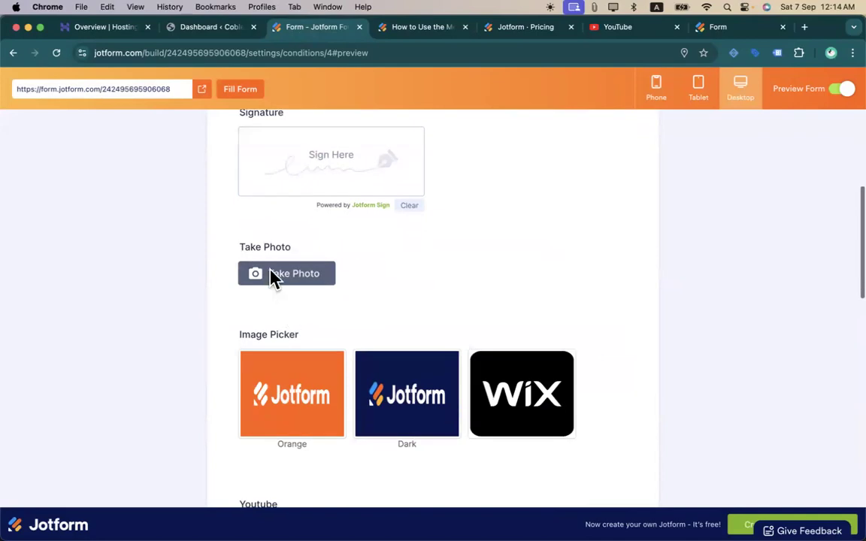
left_click(293, 275)
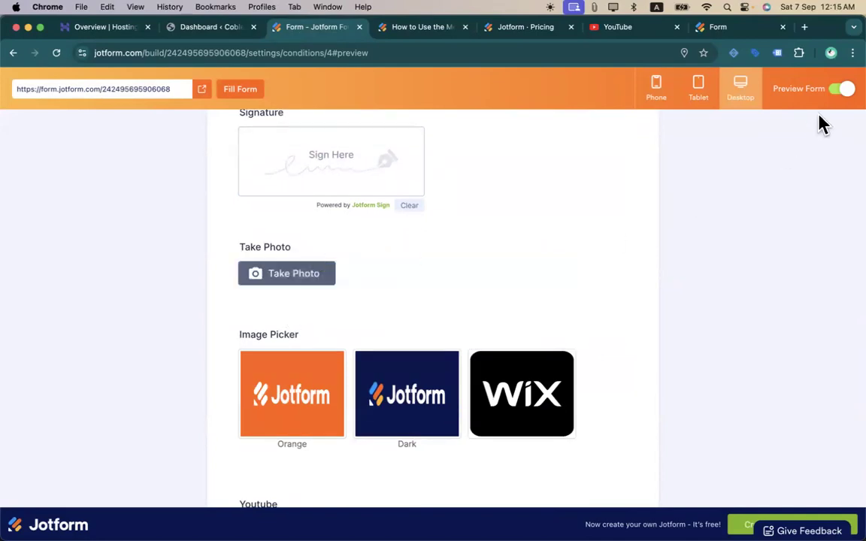
left_click(841, 93)
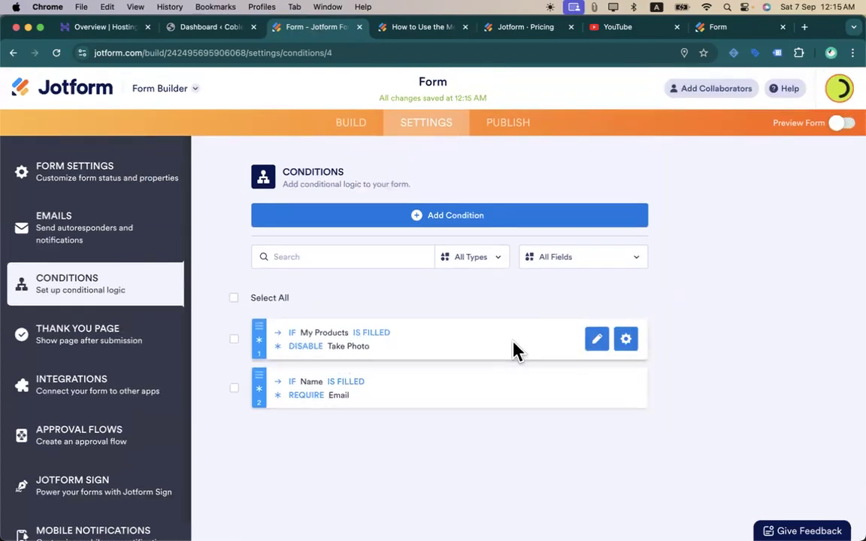
- Start a new Show/Hide Field rule triggered when Appointment Is Filled
left_click(485, 218)
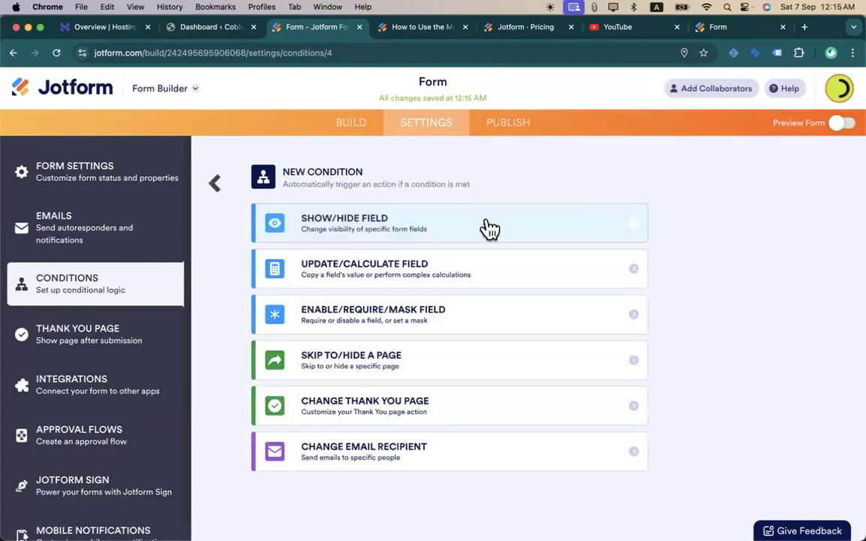
left_click(415, 239)
left_click(386, 239)
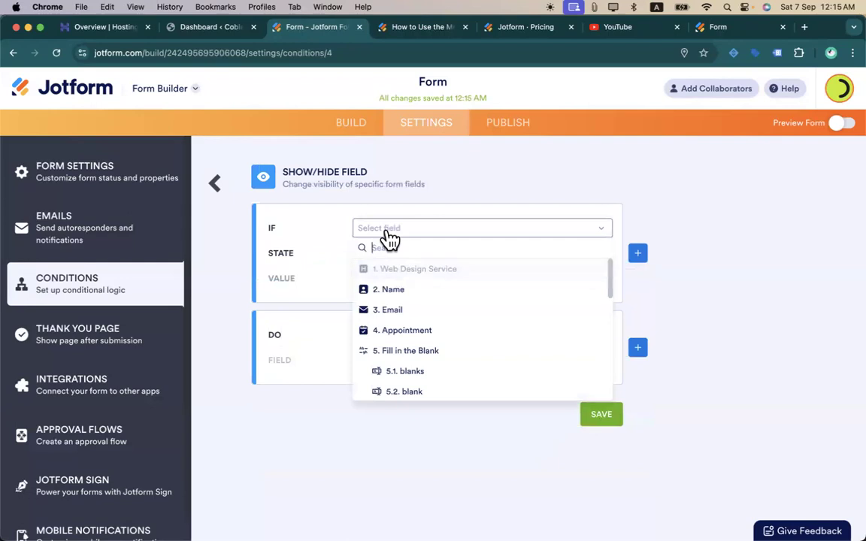
scroll(406, 327, "down", 1)
left_click(398, 322)
left_click(404, 256)
scroll(406, 351, "down", 2)
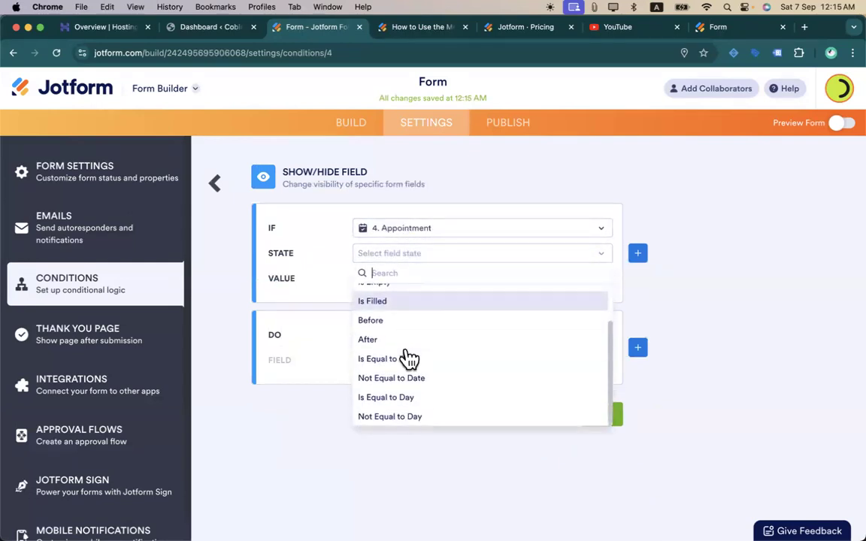
scroll(388, 384, "up", 2)
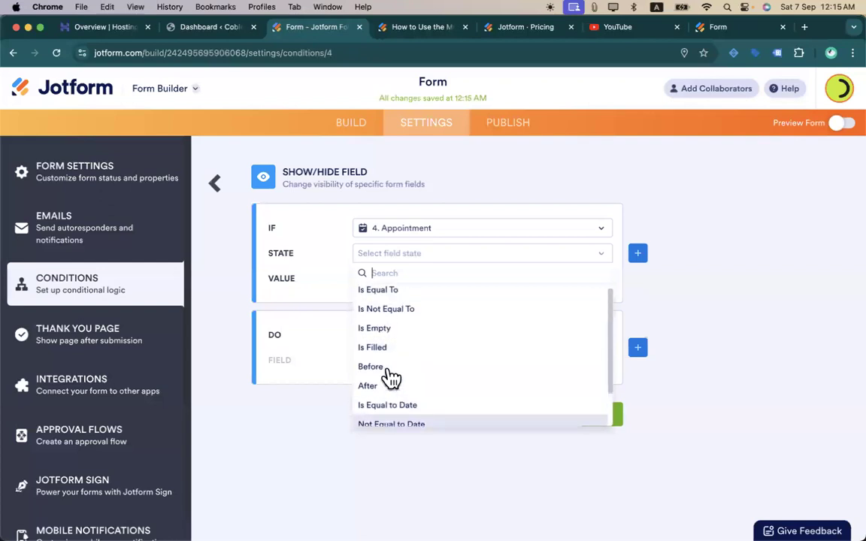
scroll(466, 400, "down", 2)
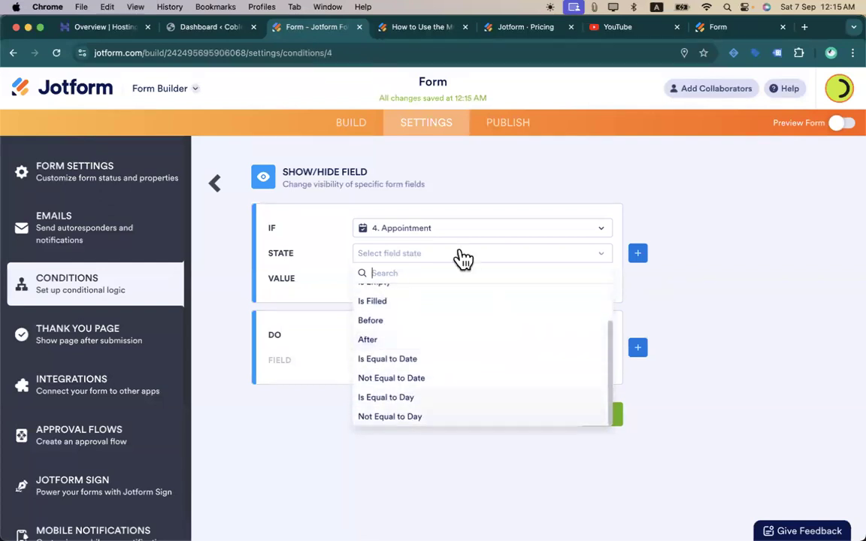
scroll(385, 390, "up", 2)
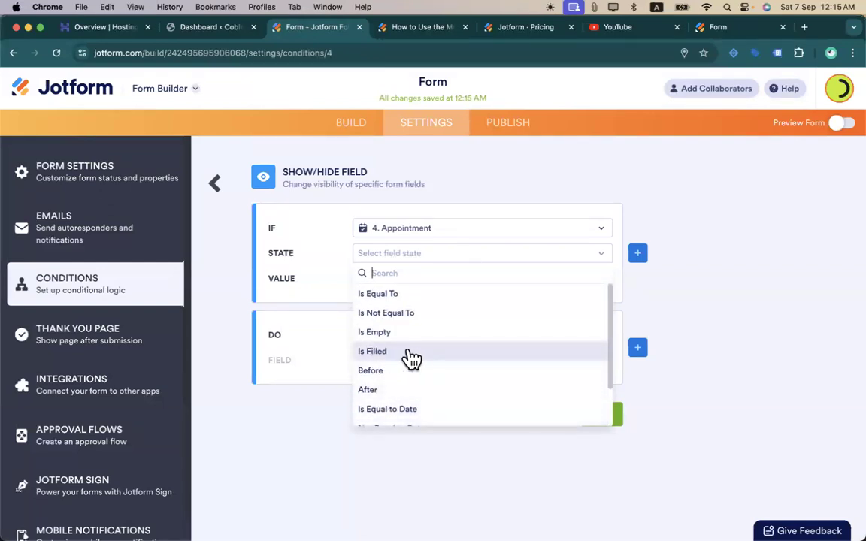
left_click(386, 352)
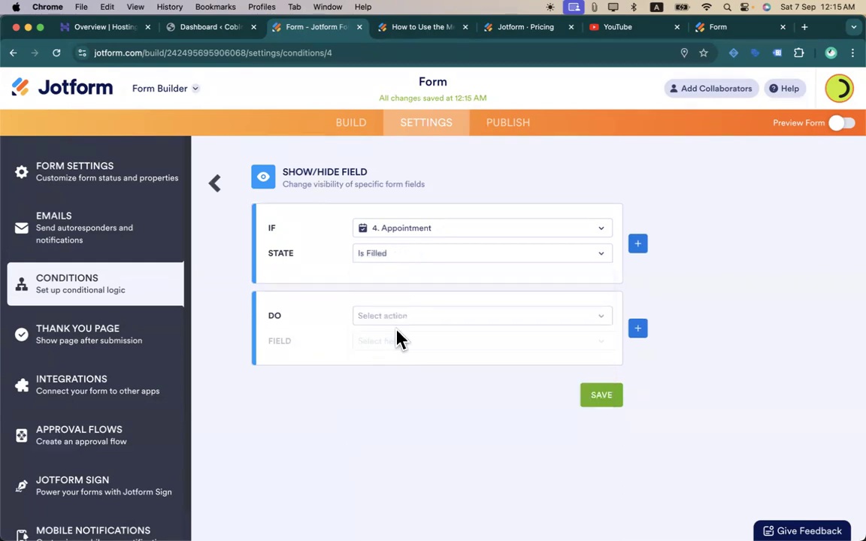
- Hide Take Photo, Image Picker, Type a question and Image Slider Widget, then save the rule
left_click(427, 323)
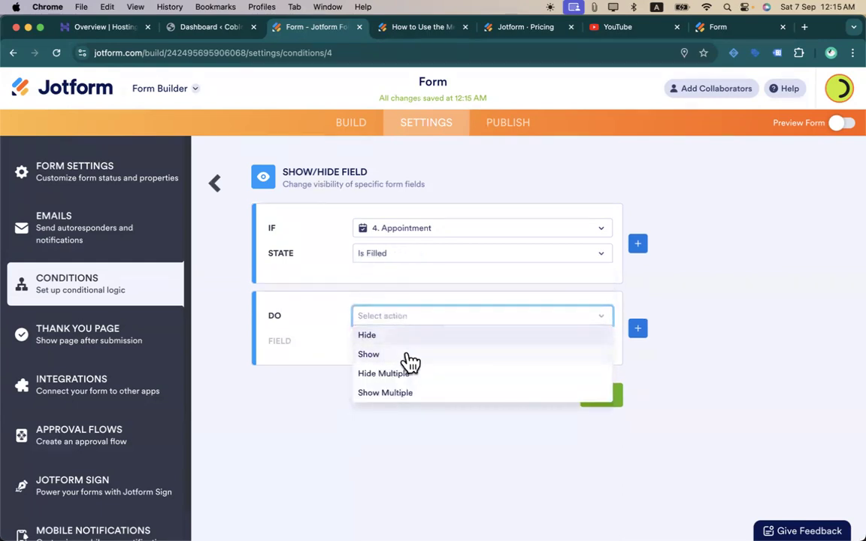
left_click(413, 375)
left_click(417, 344)
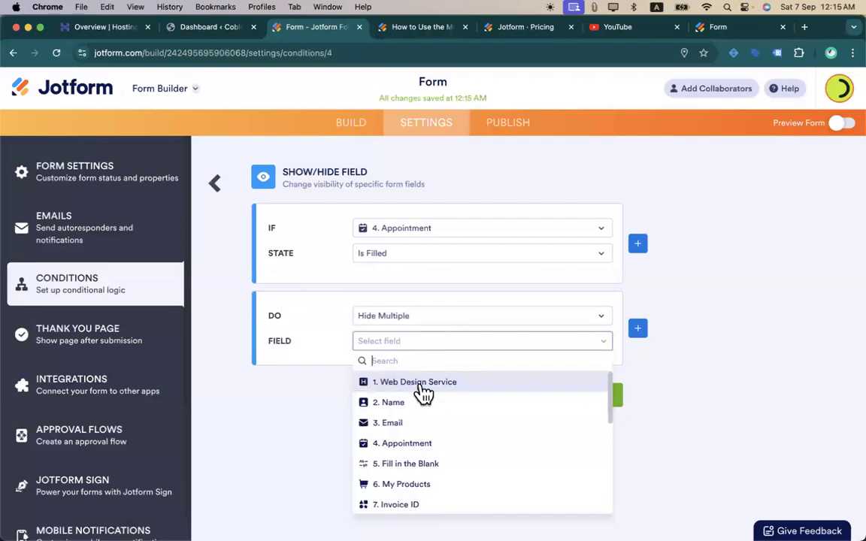
scroll(448, 443, "down", 5)
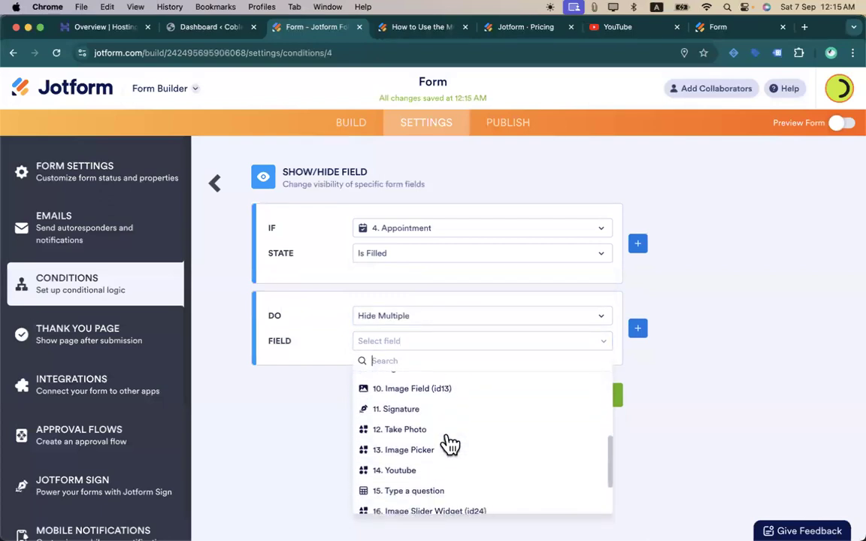
left_click(384, 418)
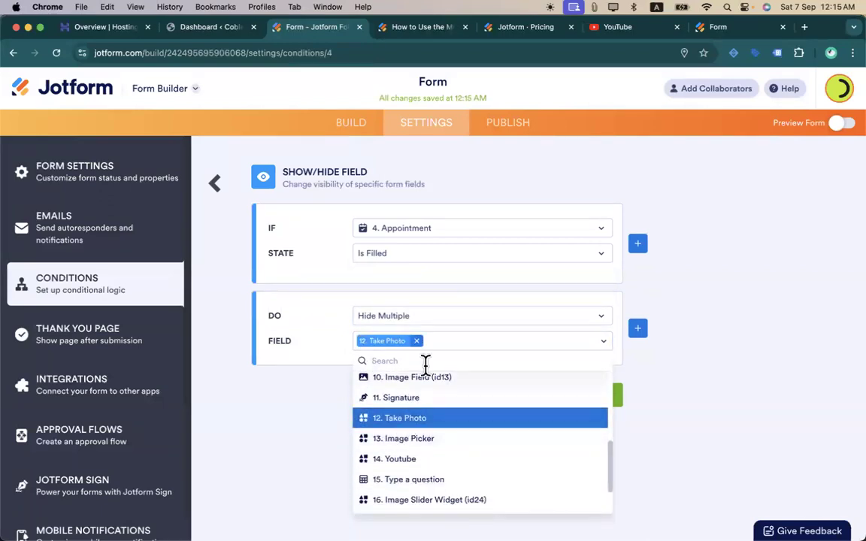
left_click(417, 444)
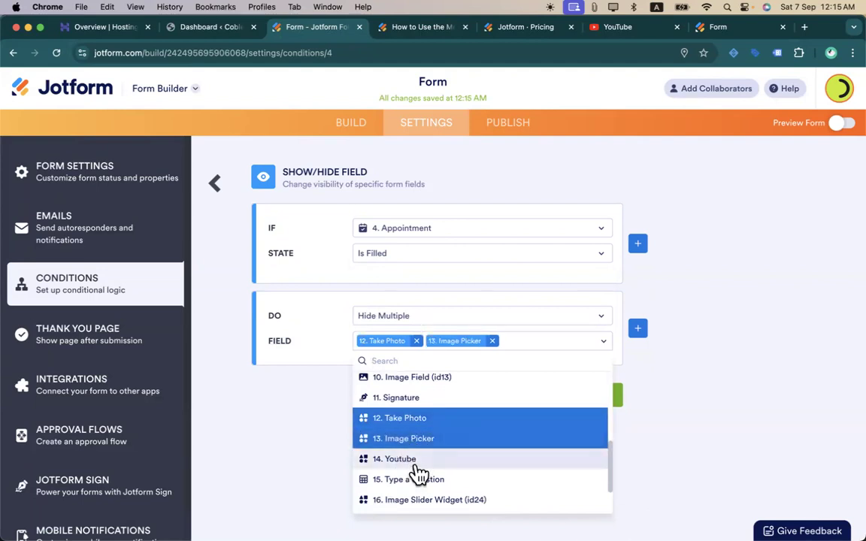
left_click(408, 481)
left_click(435, 501)
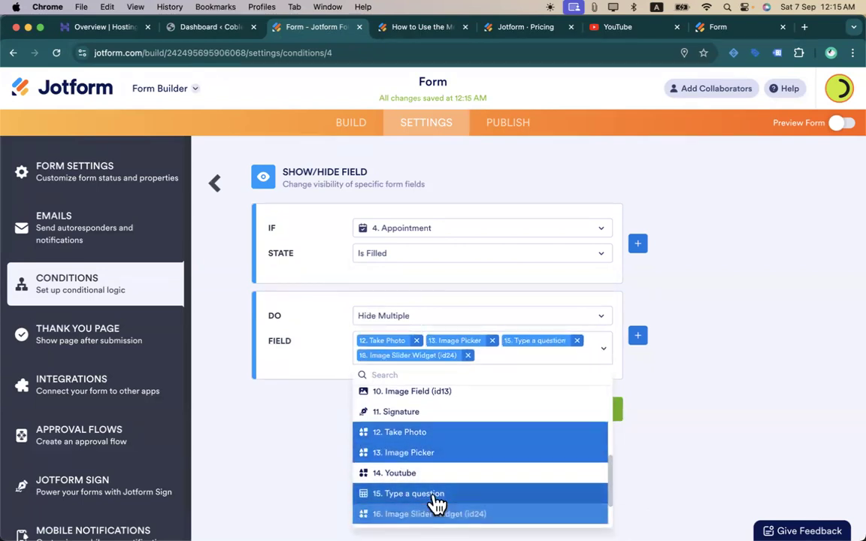
left_click(631, 414)
left_click(602, 412)
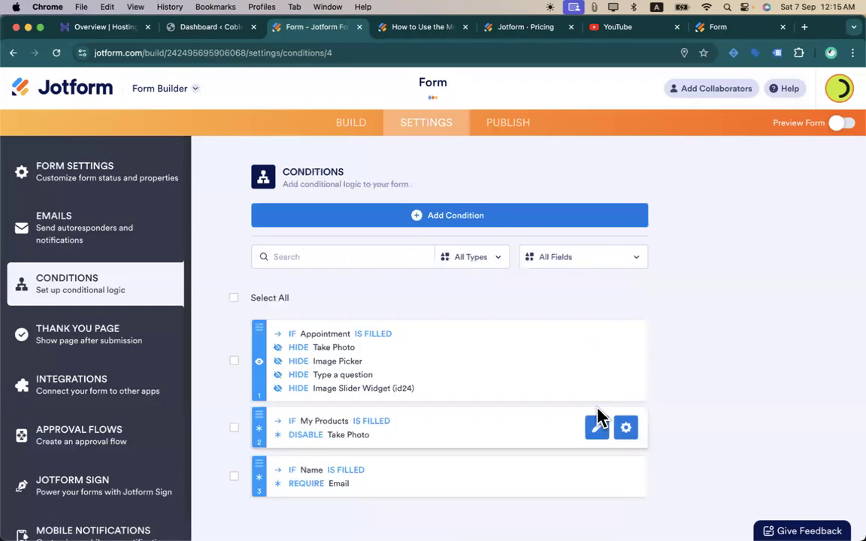
- Preview the form and pick the 11:00 AM appointment slot
left_click(841, 124)
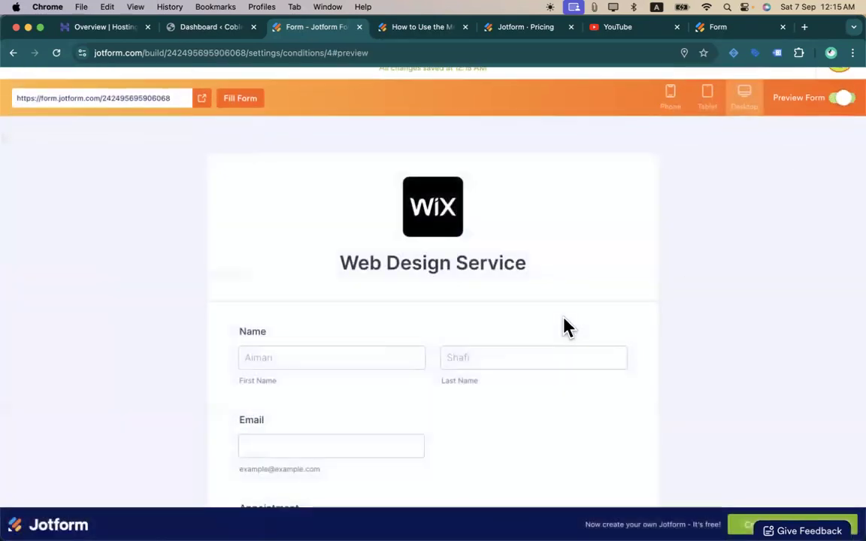
scroll(396, 299, "down", 10)
scroll(421, 278, "up", 3)
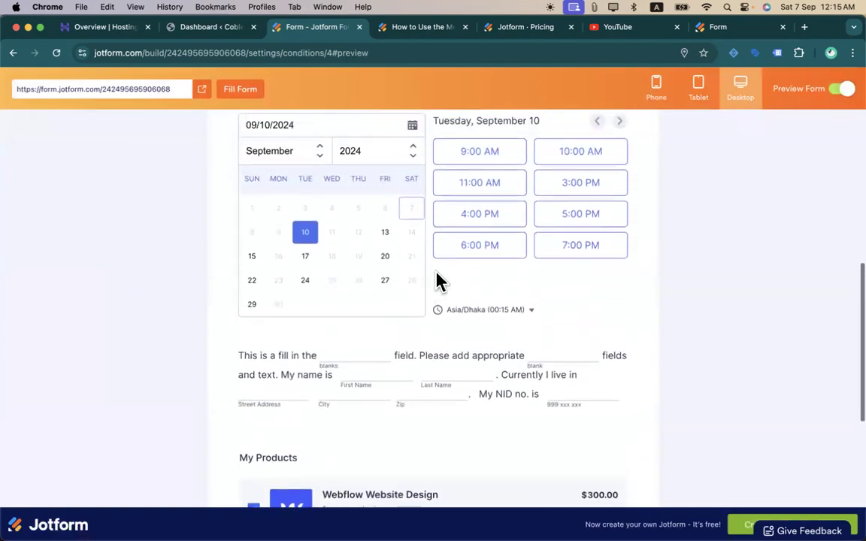
left_click(454, 239)
scroll(489, 338, "down", 5)
scroll(510, 378, "down", 5)
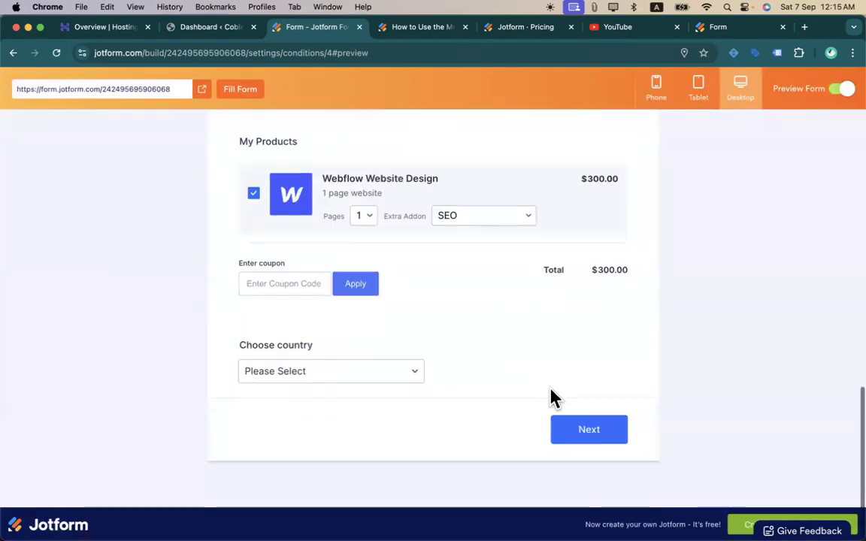
- Confirm page two no longer shows Take Photo, close the preview, and start another condition
left_click(575, 430)
scroll(383, 383, "down", 10)
scroll(382, 382, "up", 10)
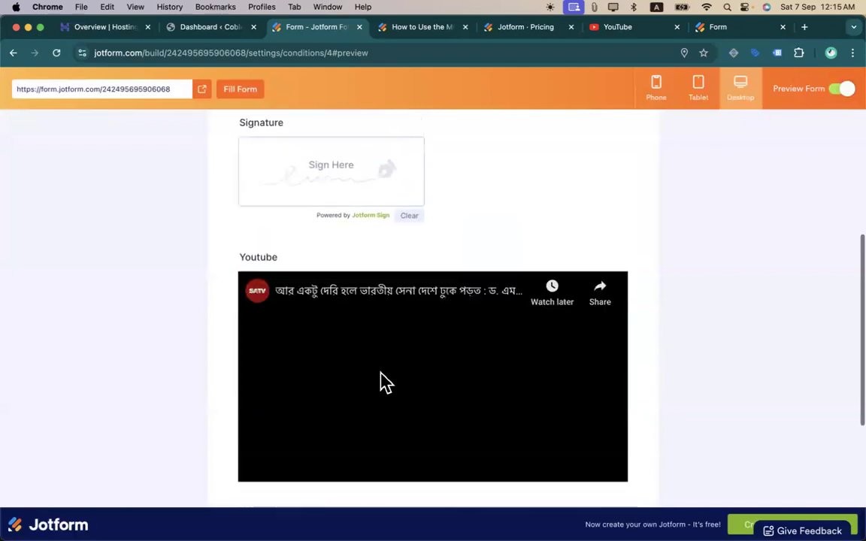
scroll(381, 383, "down", 8)
scroll(331, 380, "up", 8)
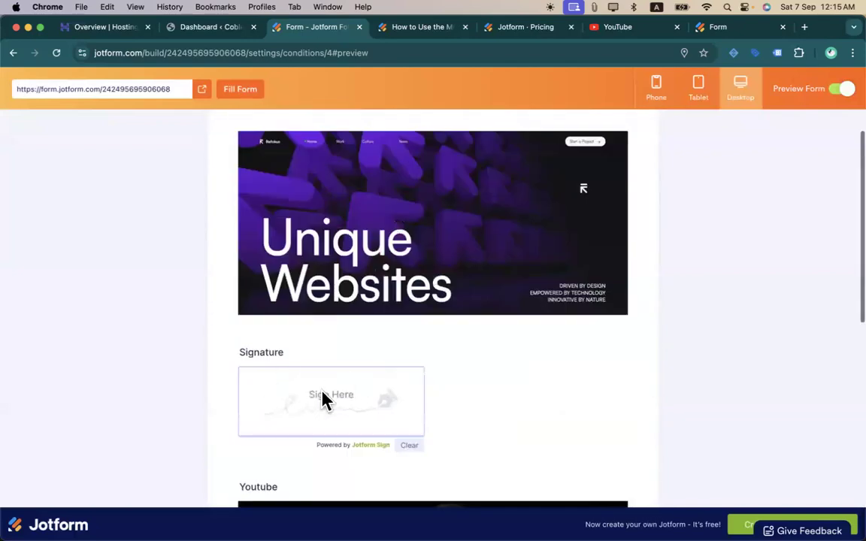
scroll(323, 399, "down", 8)
scroll(322, 399, "up", 10)
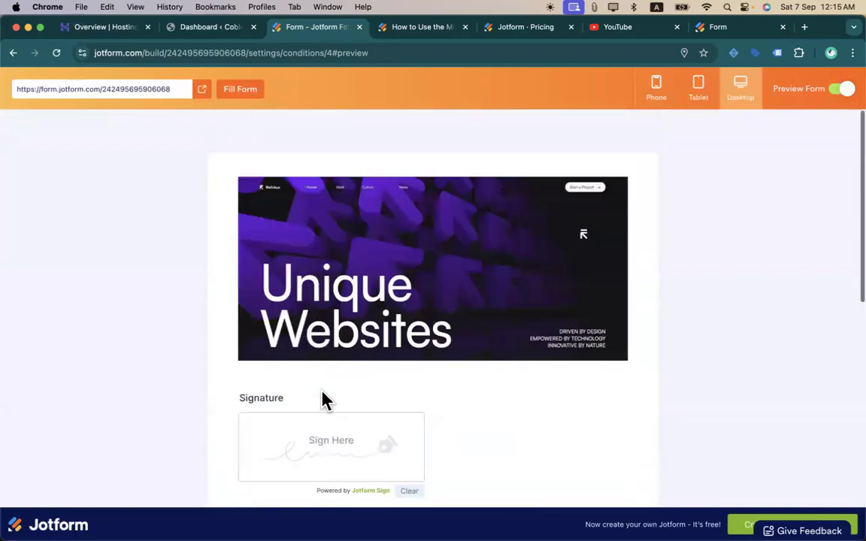
left_click(843, 91)
left_click(423, 225)
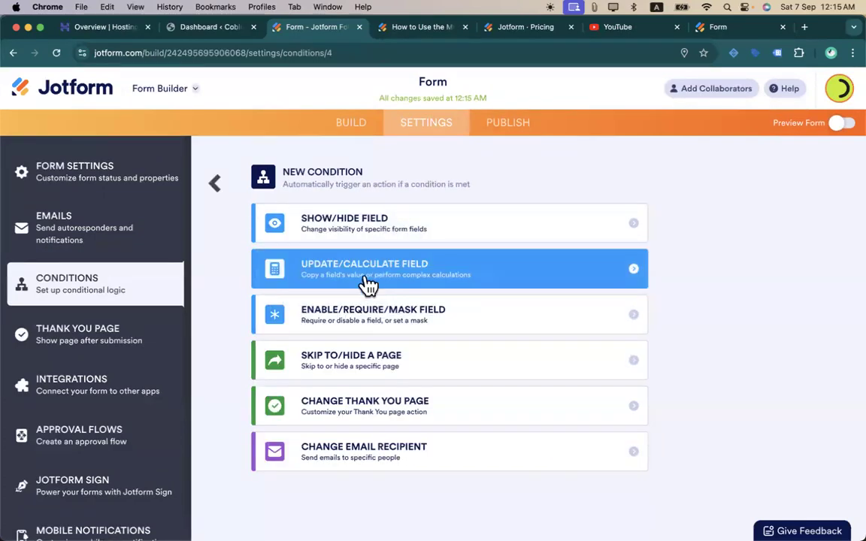
left_click(360, 231)
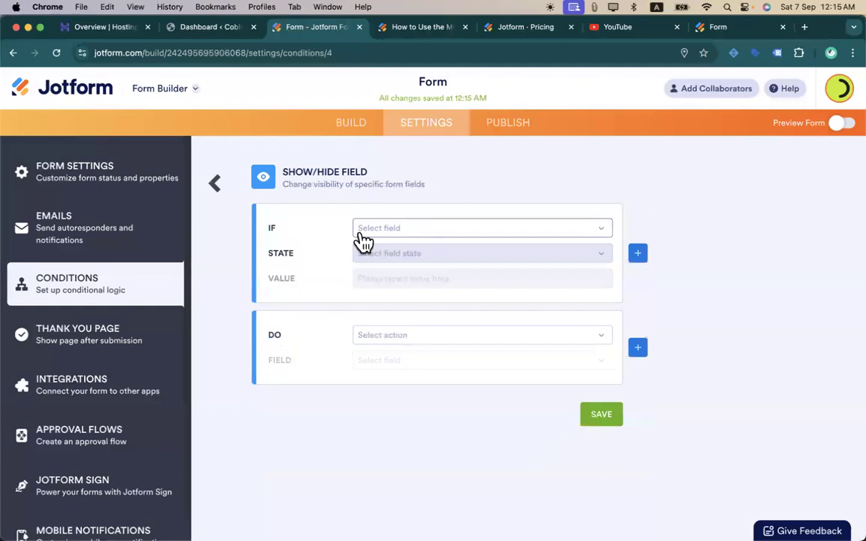
left_click(430, 230)
left_click(390, 290)
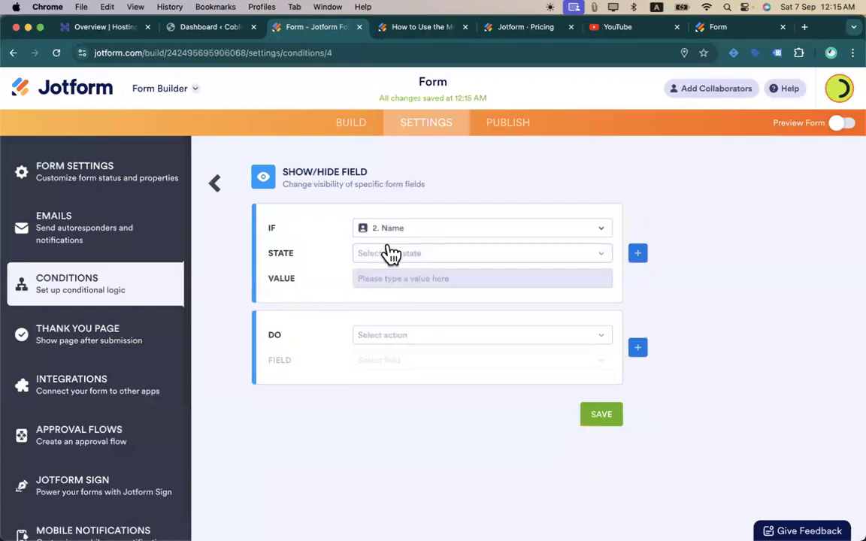
left_click(389, 253)
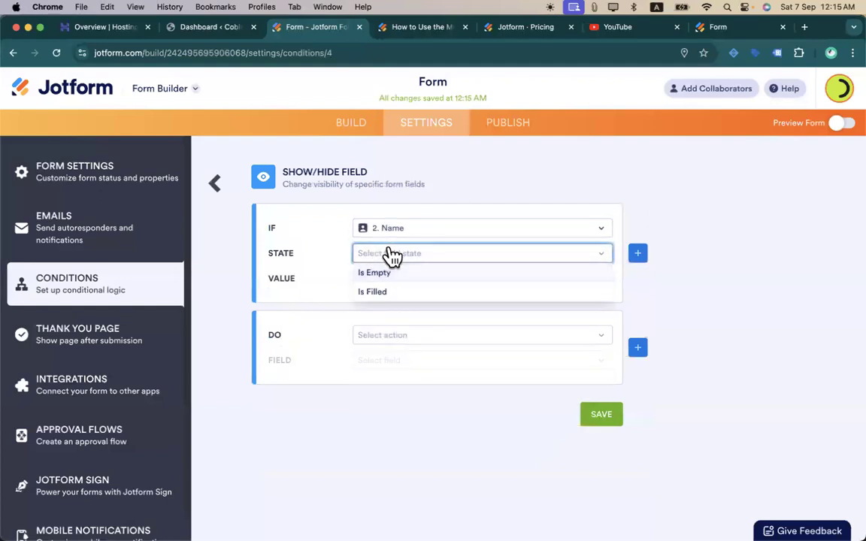
left_click(373, 292)
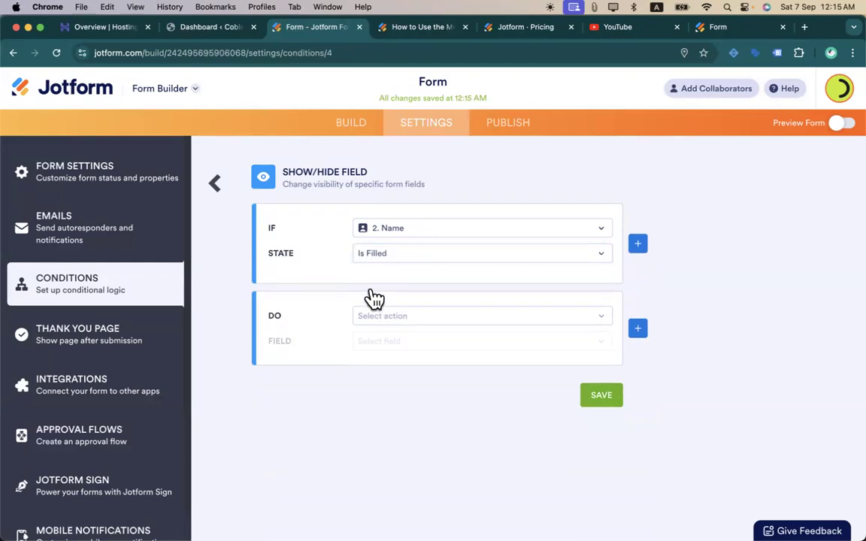
left_click(410, 319)
left_click(323, 357)
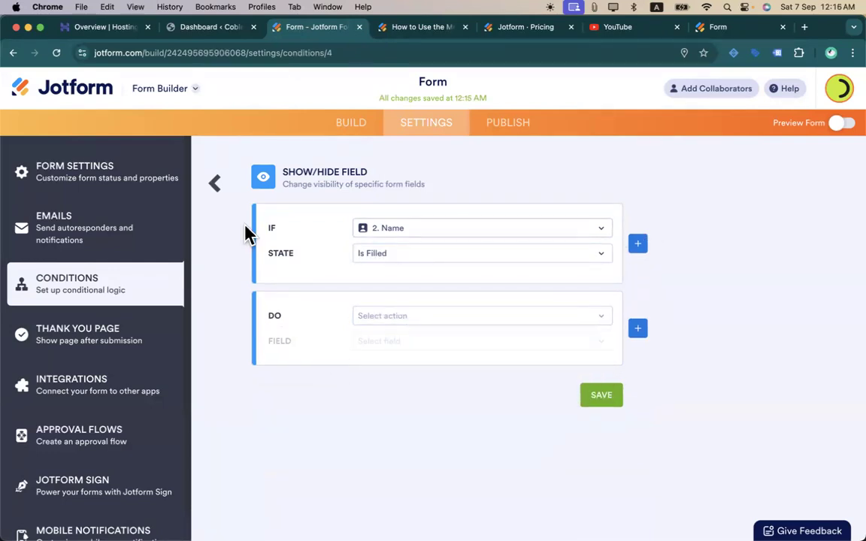
left_click(214, 187)
left_click(480, 359)
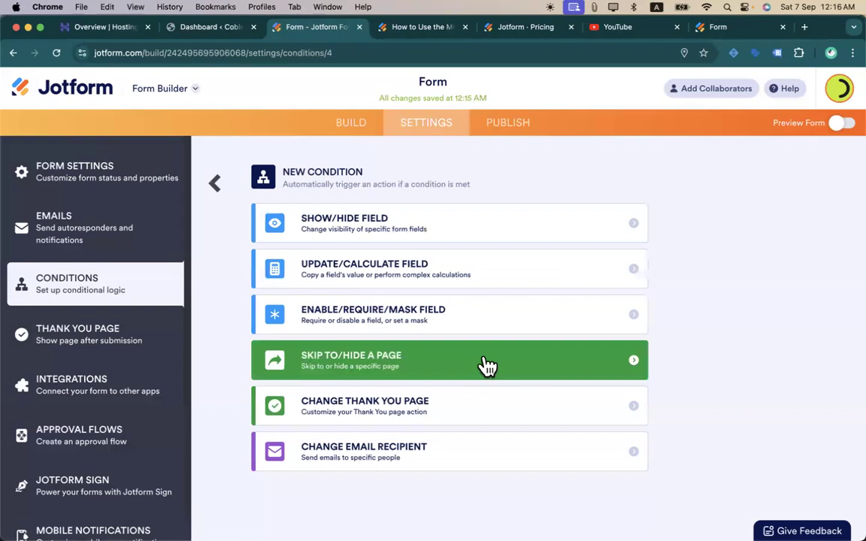
scroll(148, 406, "down", 1)
scroll(150, 408, "up", 1)
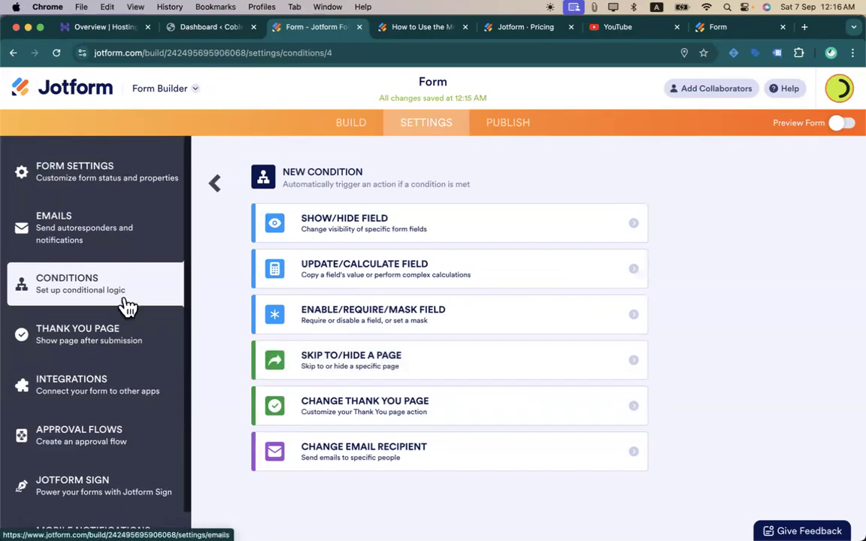
- Browse the apps listed in the form's Integrations settings
left_click(95, 384)
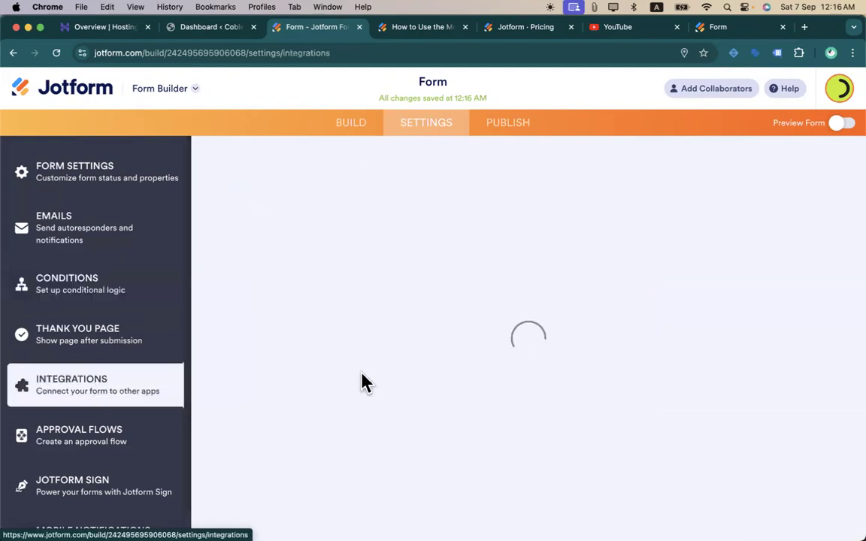
scroll(402, 284, "down", 3)
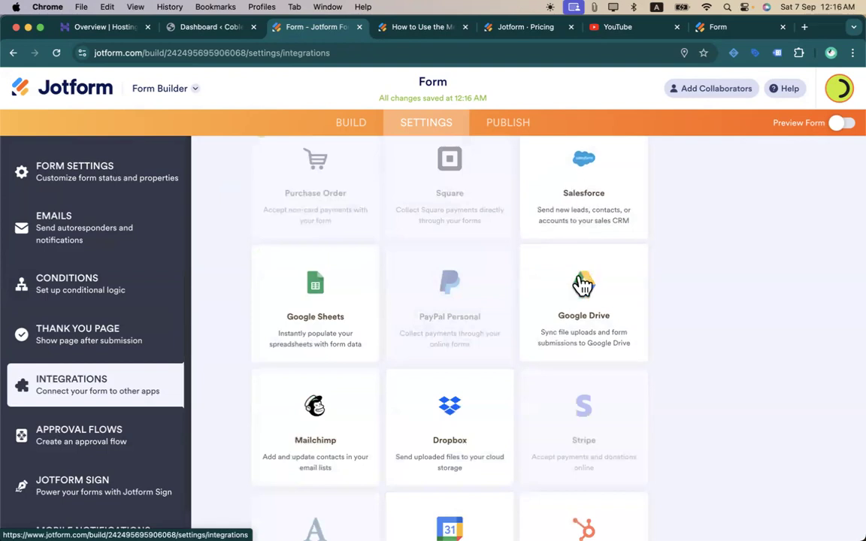
scroll(549, 321, "down", 4)
scroll(361, 307, "down", 4)
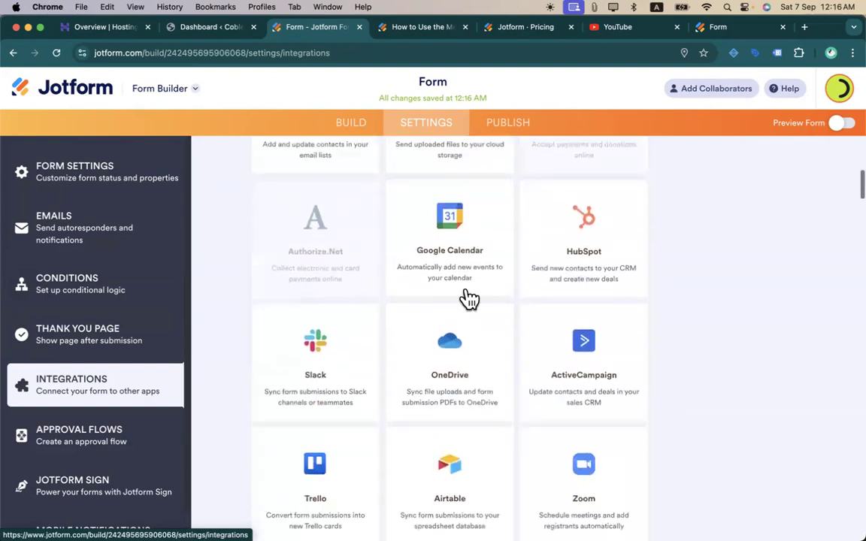
scroll(524, 345, "down", 9)
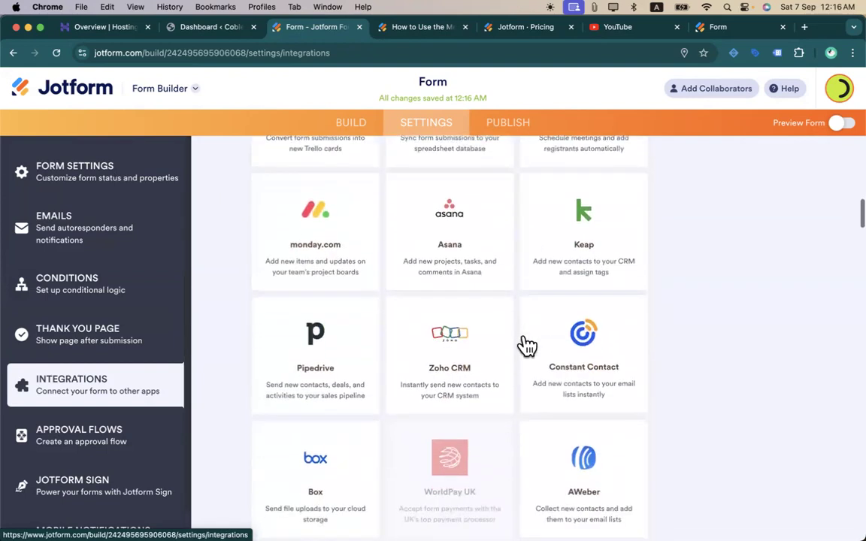
scroll(526, 346, "down", 15)
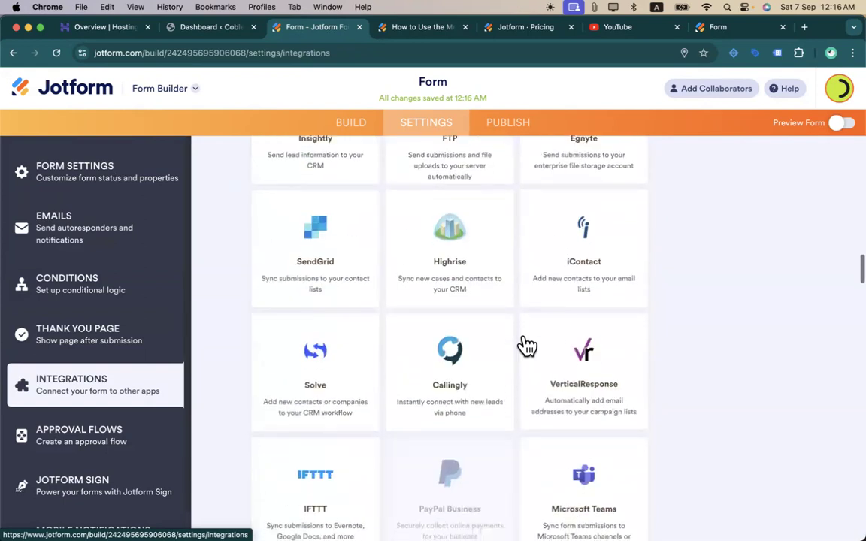
scroll(527, 346, "up", 20)
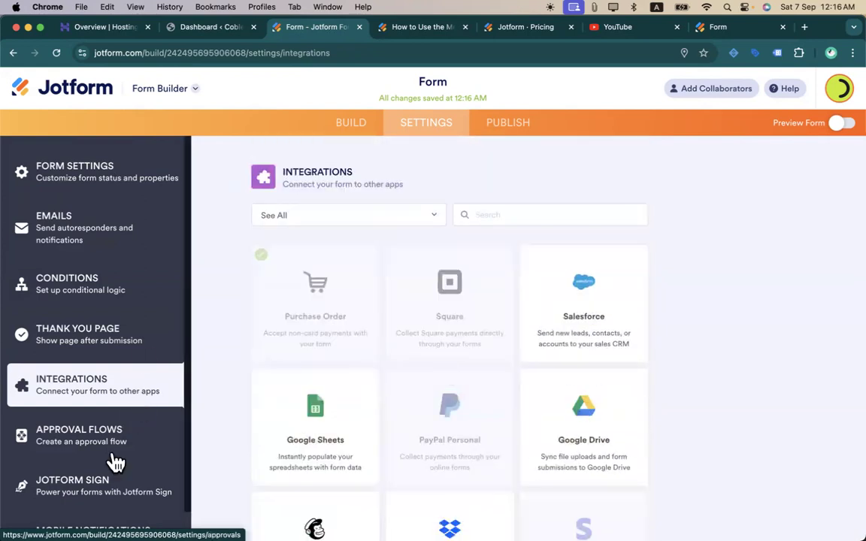
scroll(165, 257, "down", 2)
scroll(134, 293, "up", 2)
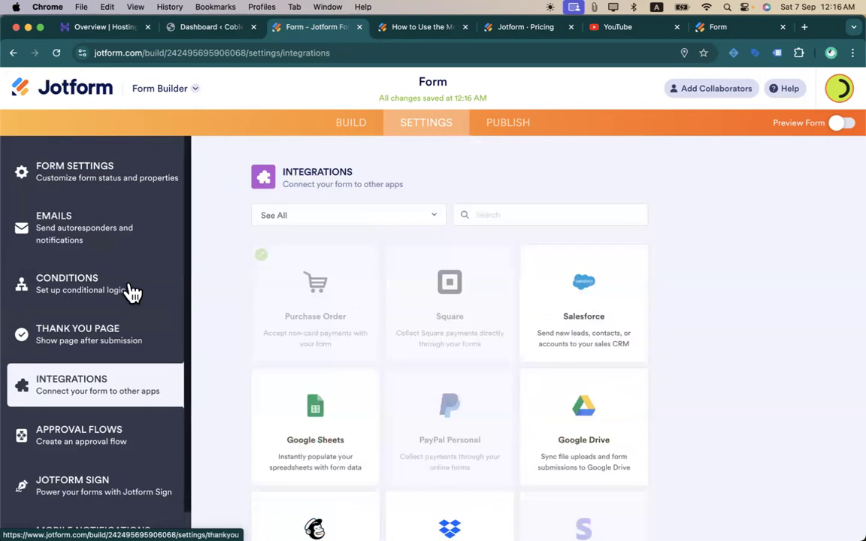
scroll(130, 301, "down", 2)
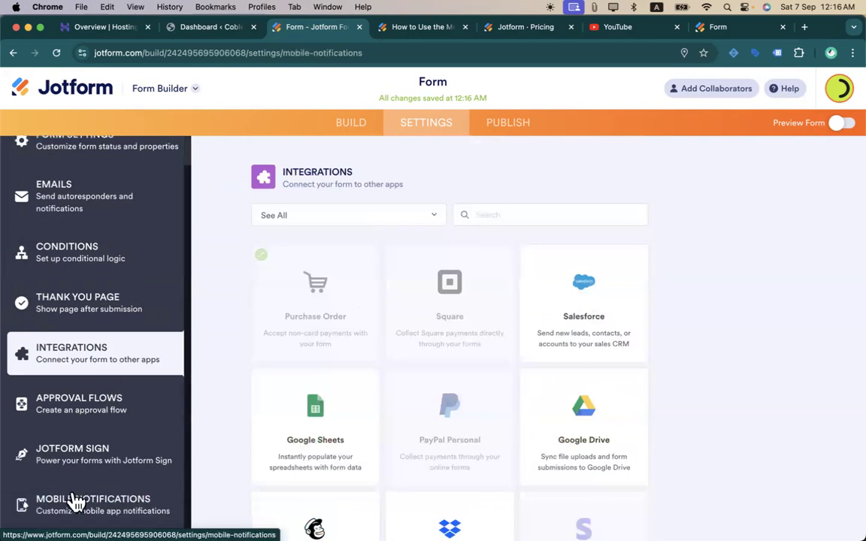
- Review Mobile Notifications, switched on with title 'New Submission for {form_title}'
left_click(76, 502)
scroll(358, 350, "down", 2)
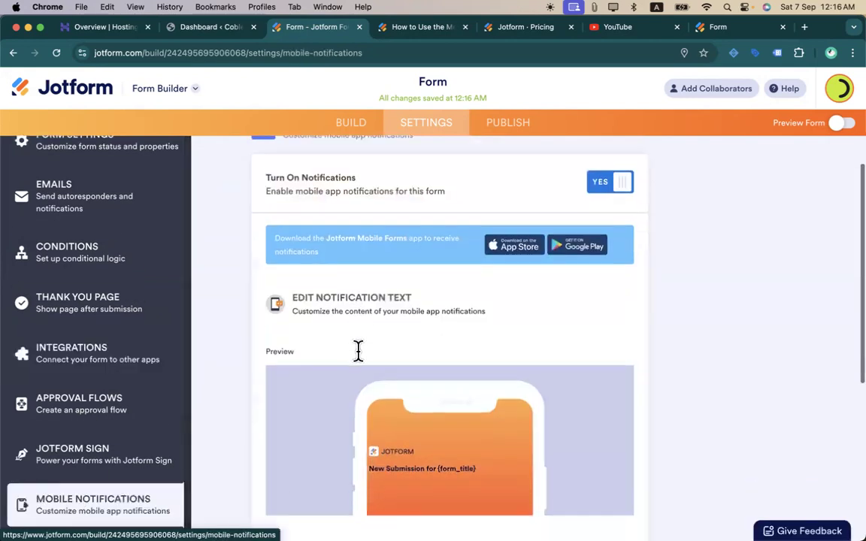
scroll(358, 350, "down", 1)
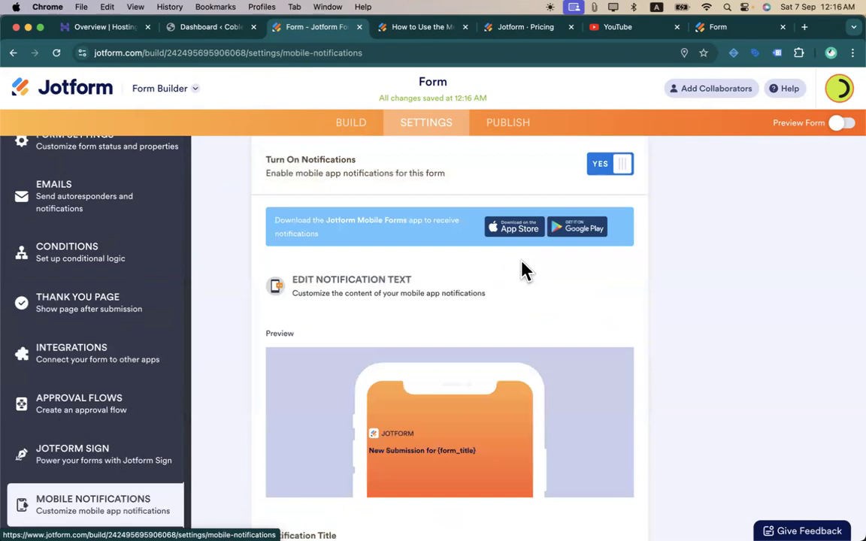
scroll(521, 267, "up", 3)
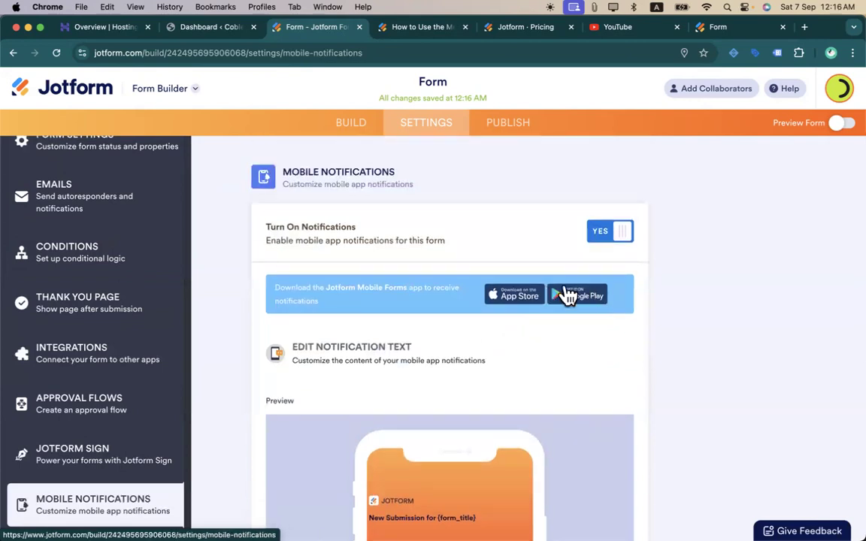
scroll(383, 271, "down", 5)
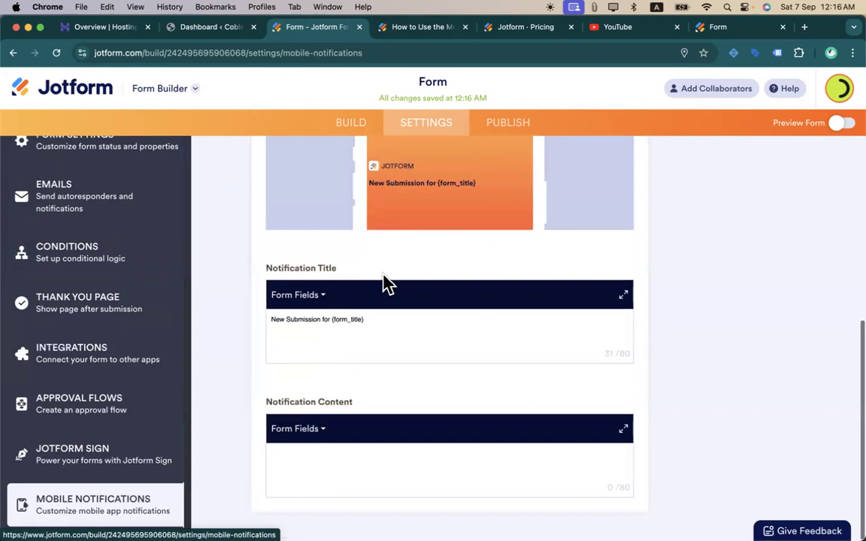
scroll(151, 319, "up", 1)
scroll(444, 304, "up", 5)
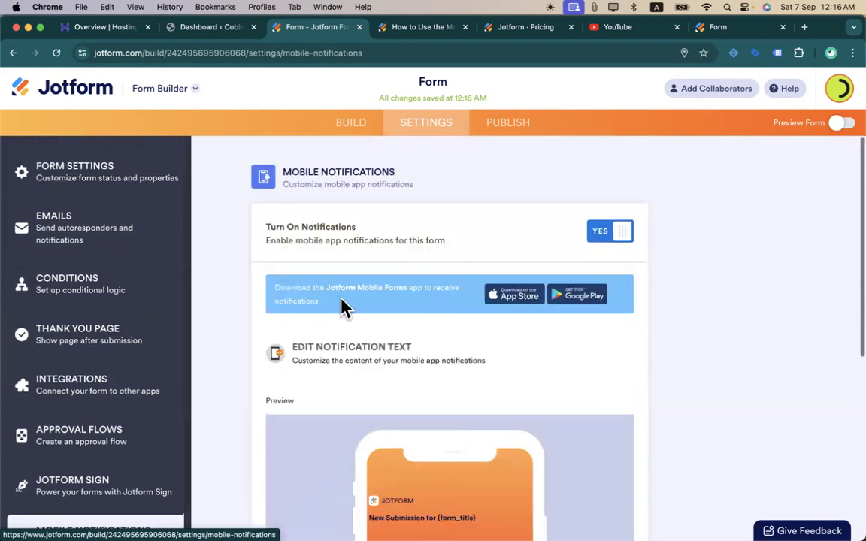
- Switch to the form's PUBLISH tab and look over its sharing options
left_click(493, 139)
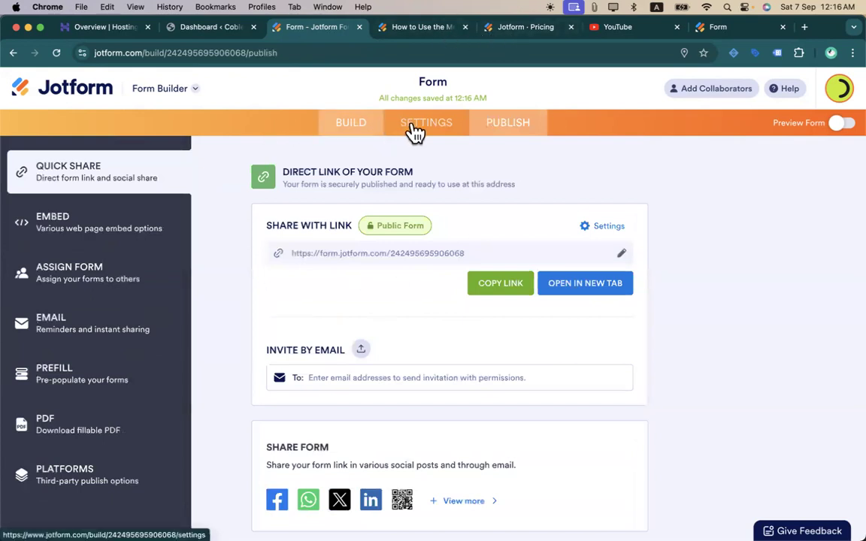
right_click(78, 81)
left_click(55, 86)
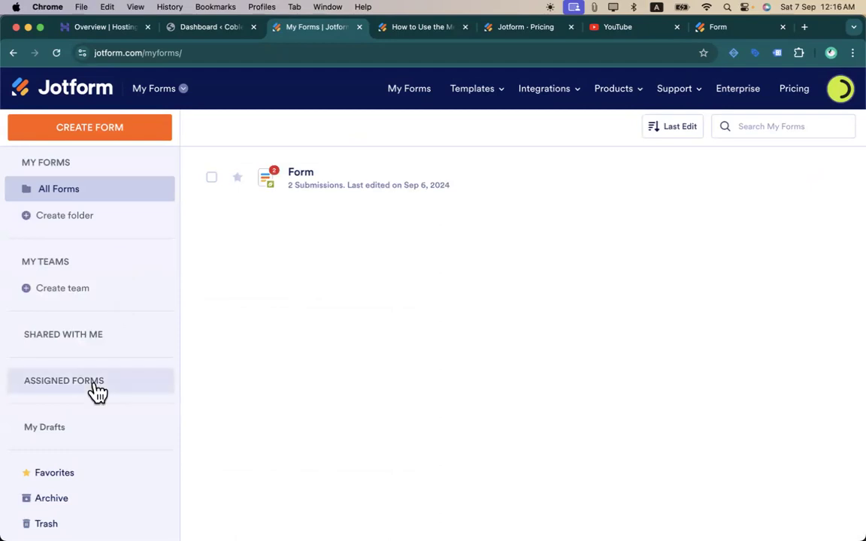
scroll(93, 391, "down", 1)
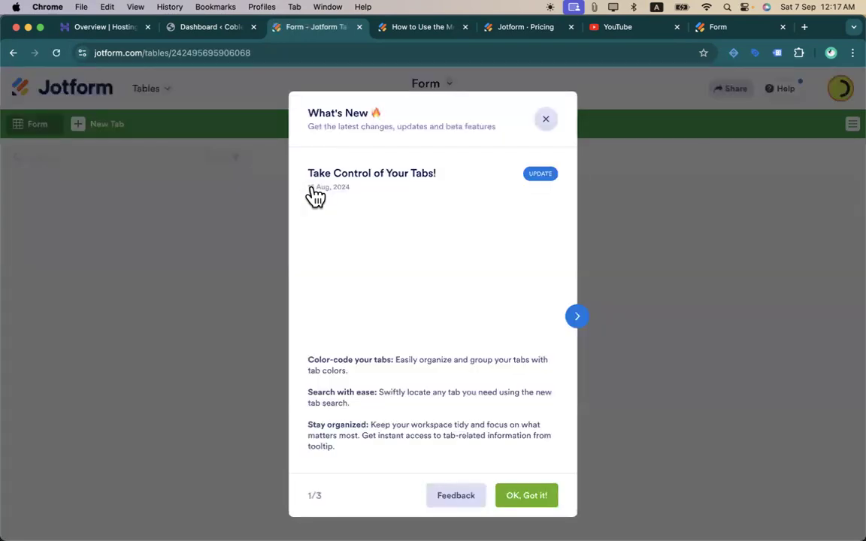
- Dismiss the What's New notice and scroll across the submissions table columns
left_click(546, 120)
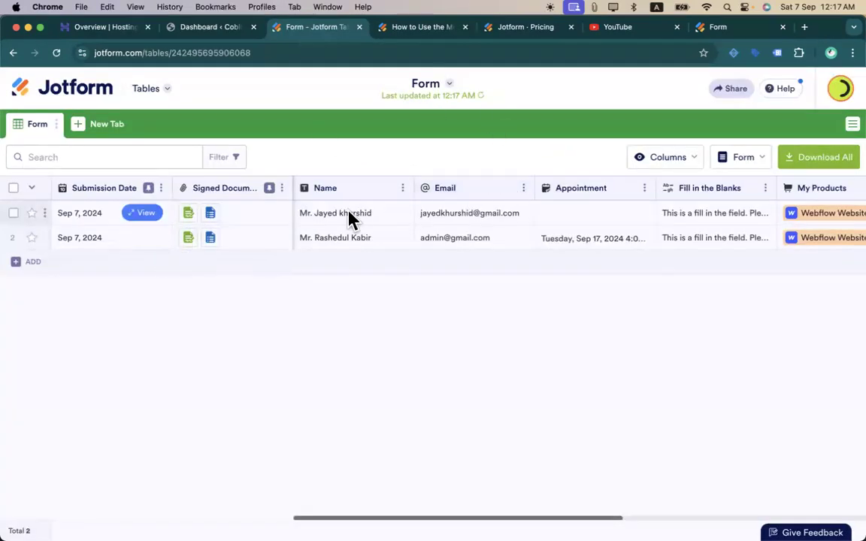
scroll(346, 235, "right", 10)
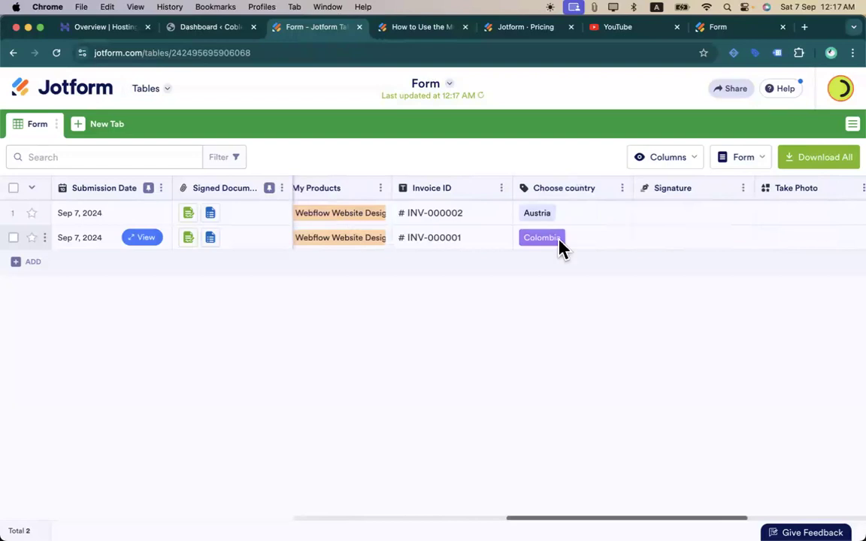
scroll(607, 239, "right", 6)
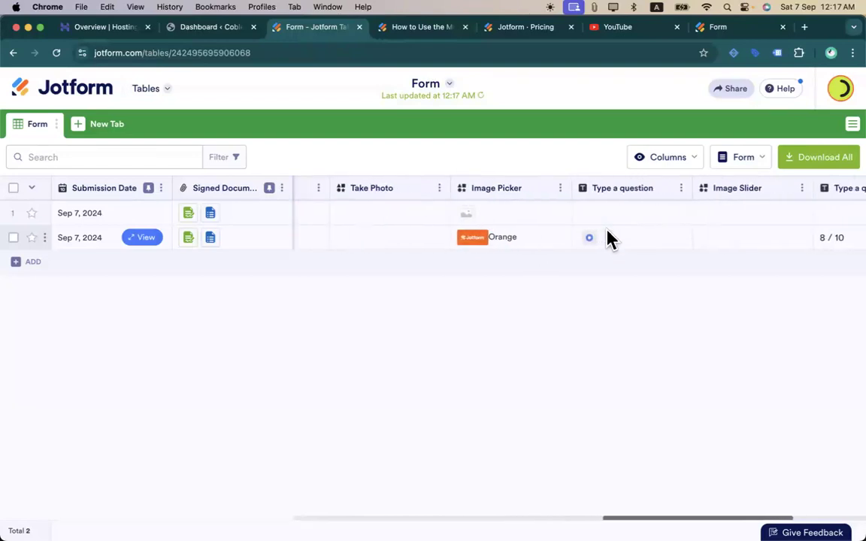
scroll(603, 237, "left", 2)
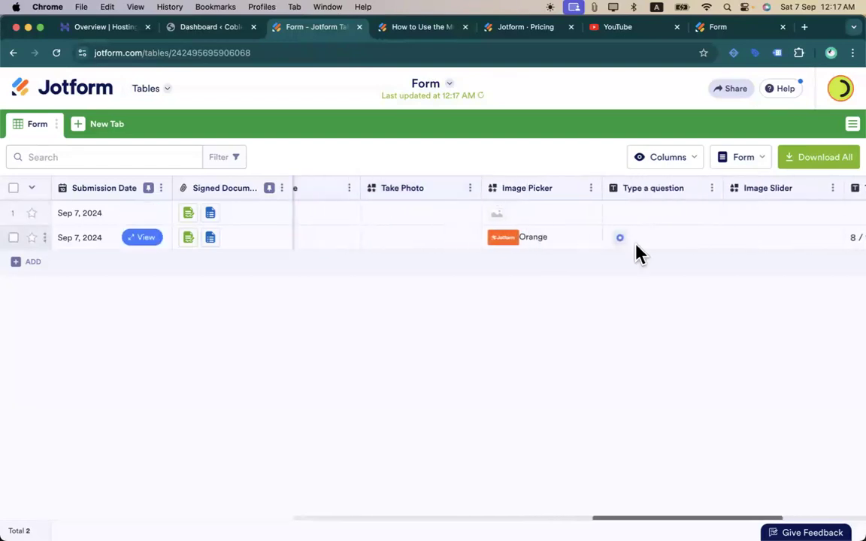
scroll(637, 251, "right", 8)
scroll(641, 248, "left", 15)
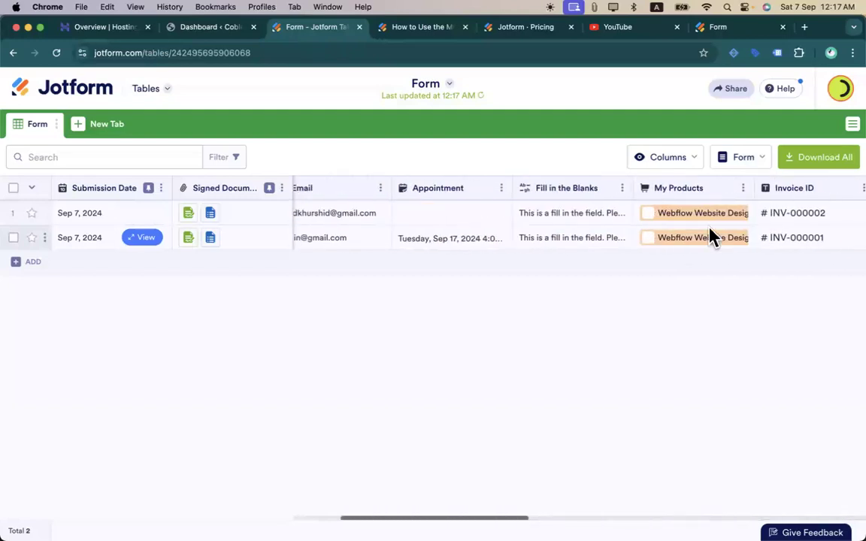
scroll(538, 234, "left", 2)
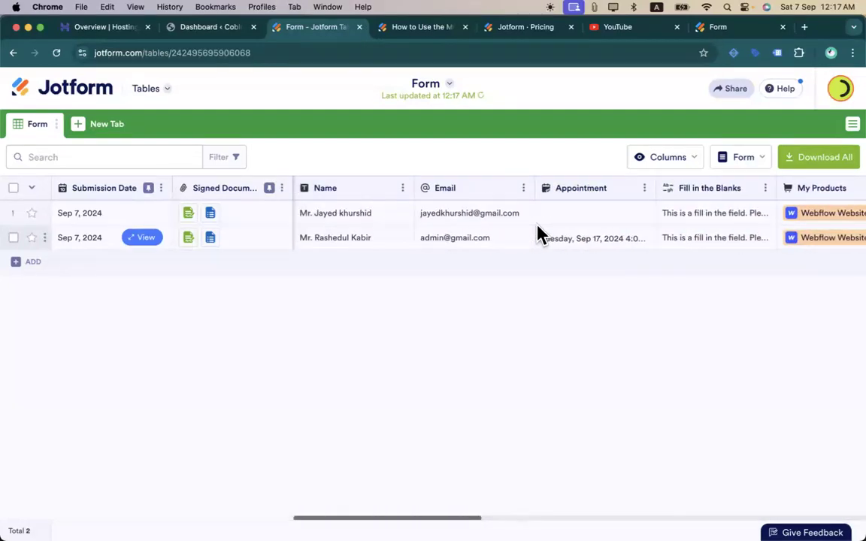
left_click(759, 166)
left_click(759, 169)
left_click(759, 169)
left_click(511, 170)
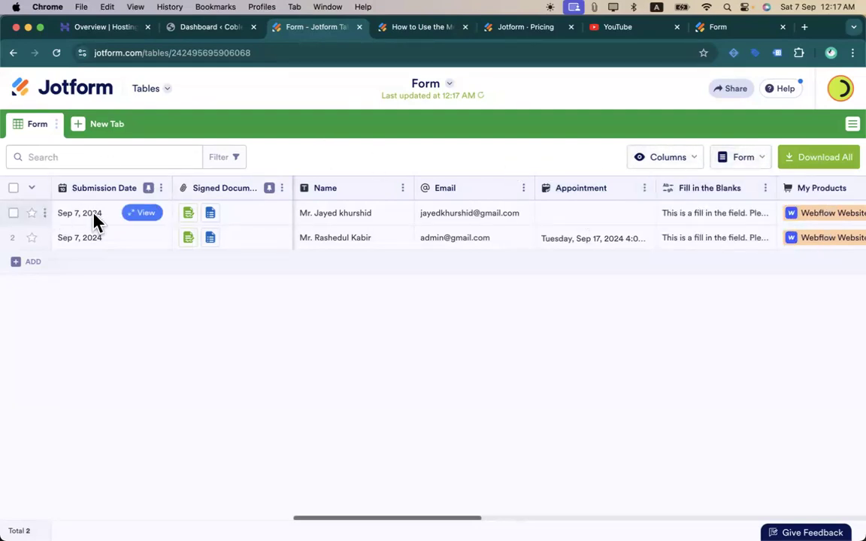
- View the first submission's full entry, including its two signed documents, then close it
left_click(150, 213)
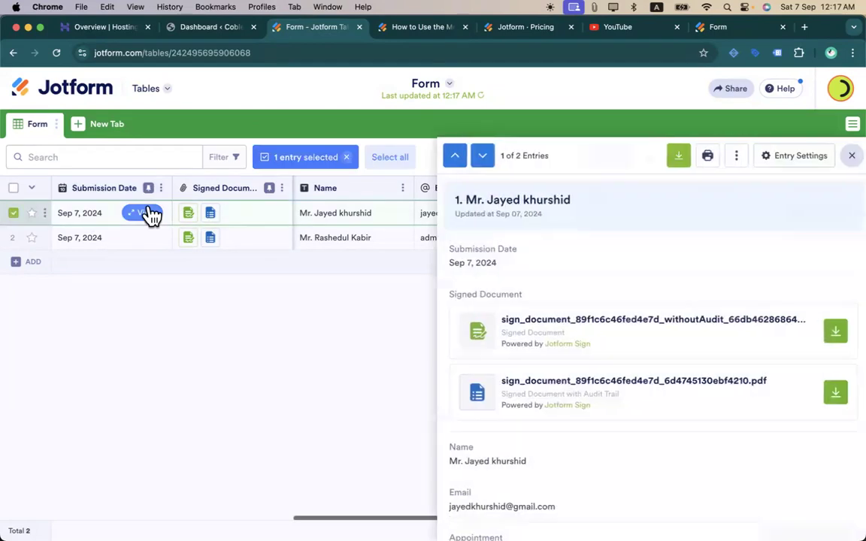
scroll(556, 374, "down", 2)
scroll(556, 374, "down", 6)
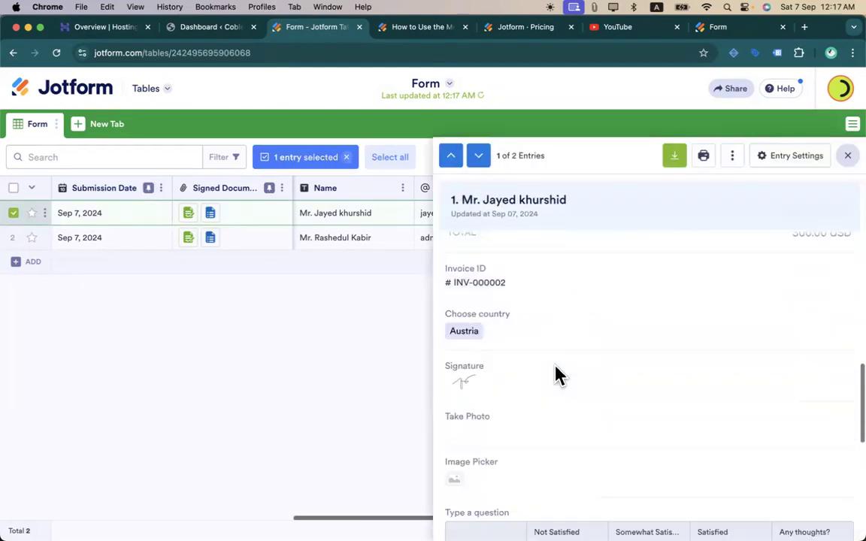
scroll(559, 372, "up", 10)
scroll(558, 286, "down", 5)
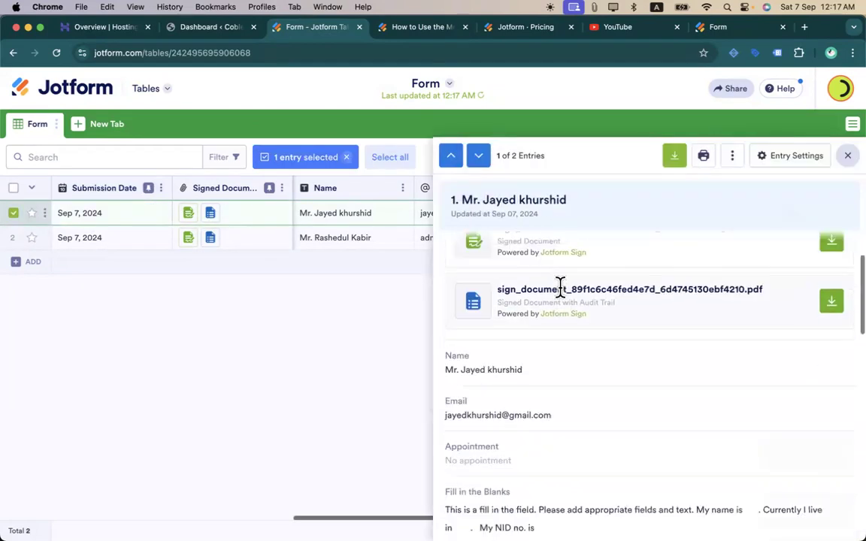
scroll(562, 384, "down", 4)
scroll(551, 382, "up", 3)
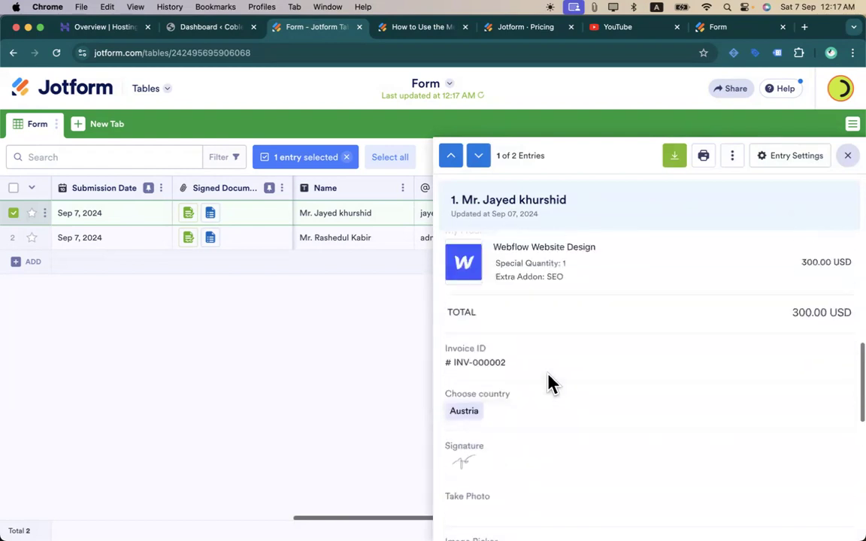
scroll(579, 364, "down", 6)
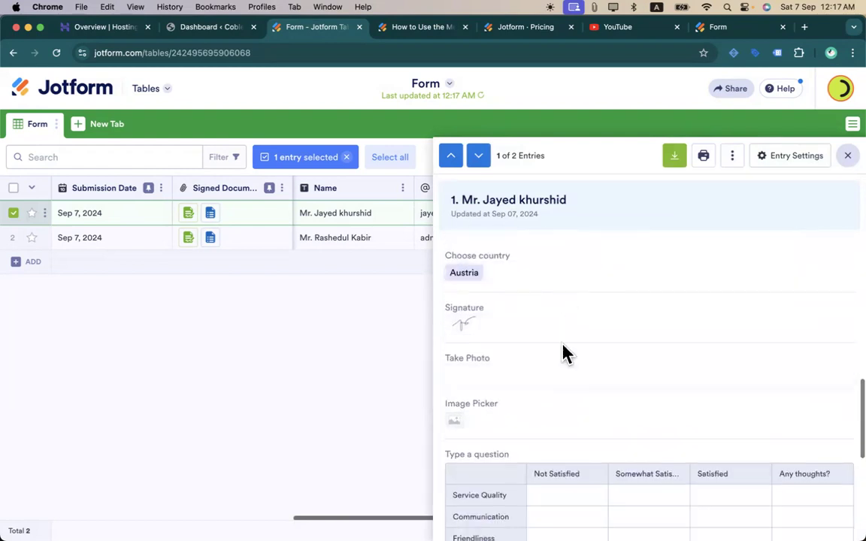
scroll(565, 354, "up", 1)
scroll(565, 353, "down", 2)
scroll(564, 354, "up", 15)
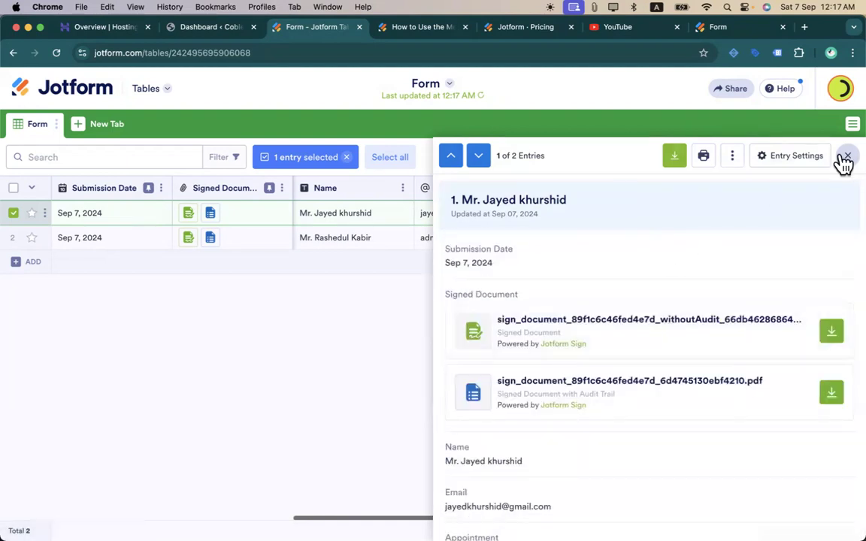
left_click(846, 157)
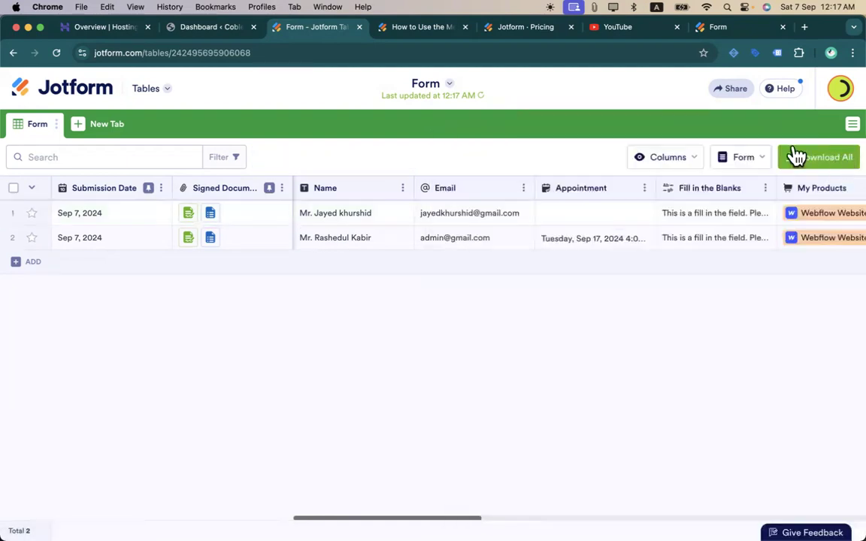
- Open a new browser tab and go to the Gmail inbox
left_click(803, 27)
type("m")
key("Return")
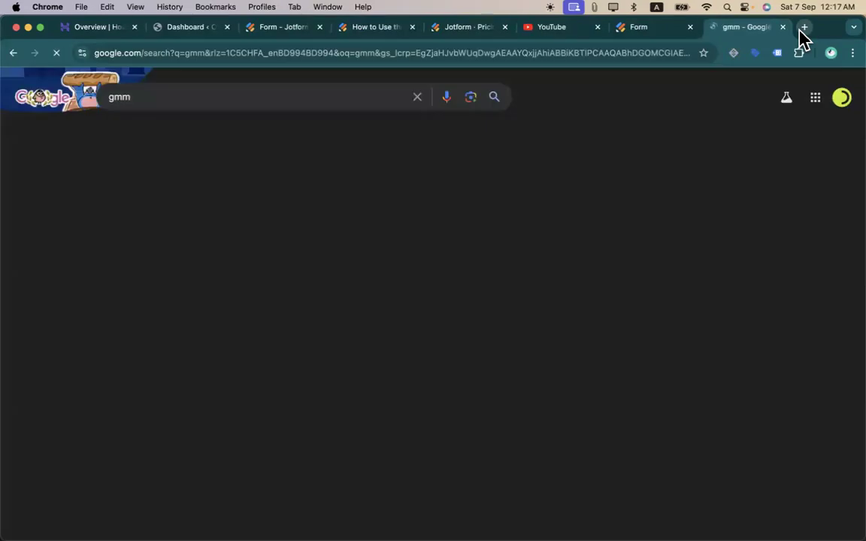
left_click(804, 27)
type("gma")
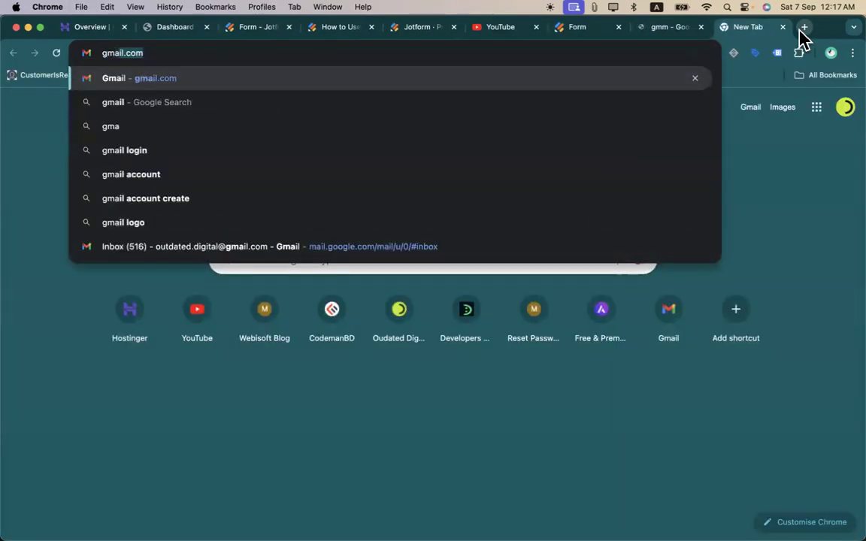
key("Return")
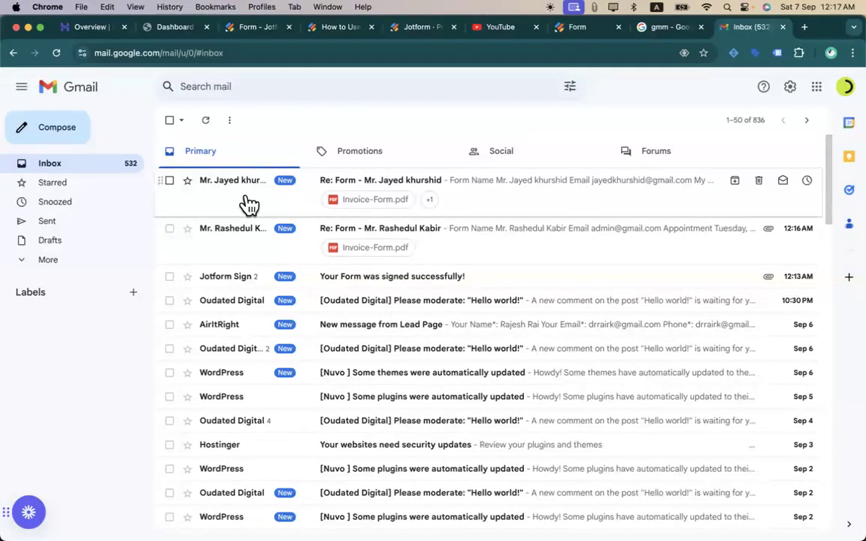
- Open the latest form submission email and preview its attached Invoice-Form.pdf
left_click(240, 247)
scroll(340, 296, "down", 5)
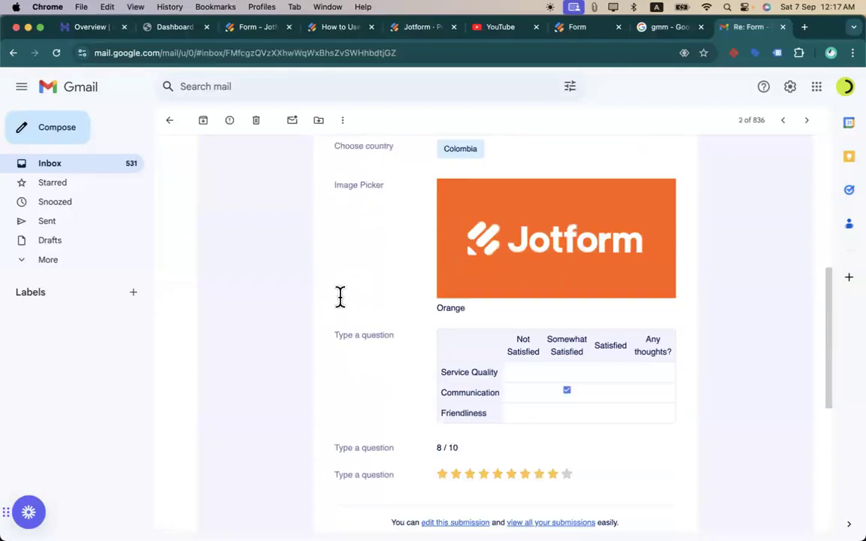
scroll(339, 301, "down", 5)
scroll(340, 306, "up", 10)
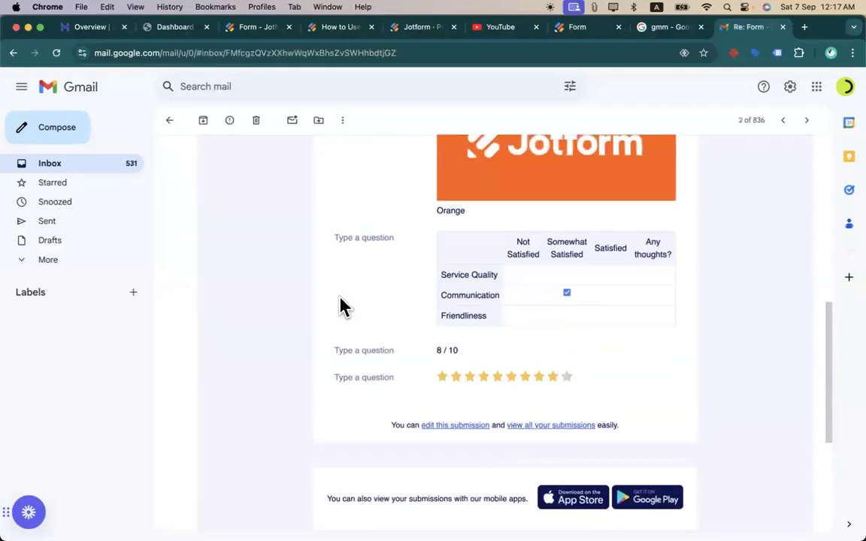
scroll(340, 306, "down", 4)
scroll(340, 304, "down", 2)
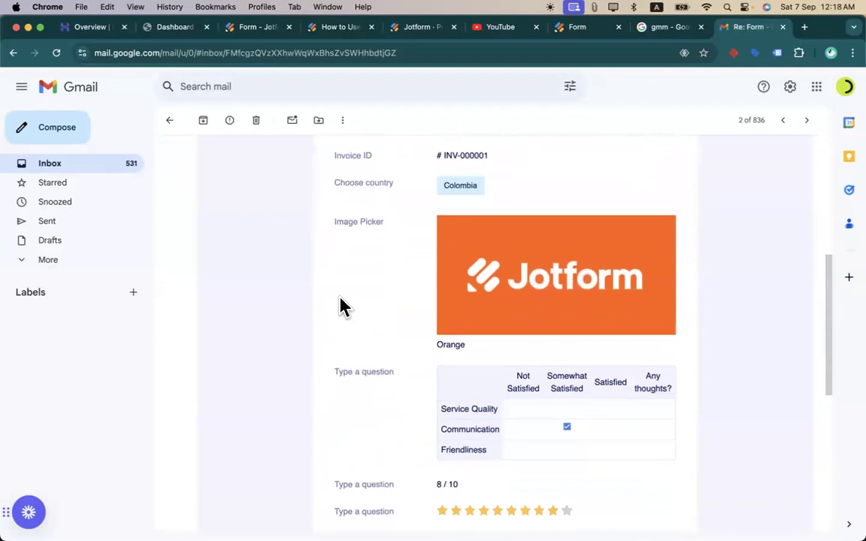
scroll(340, 302, "up", 3)
scroll(340, 299, "down", 5)
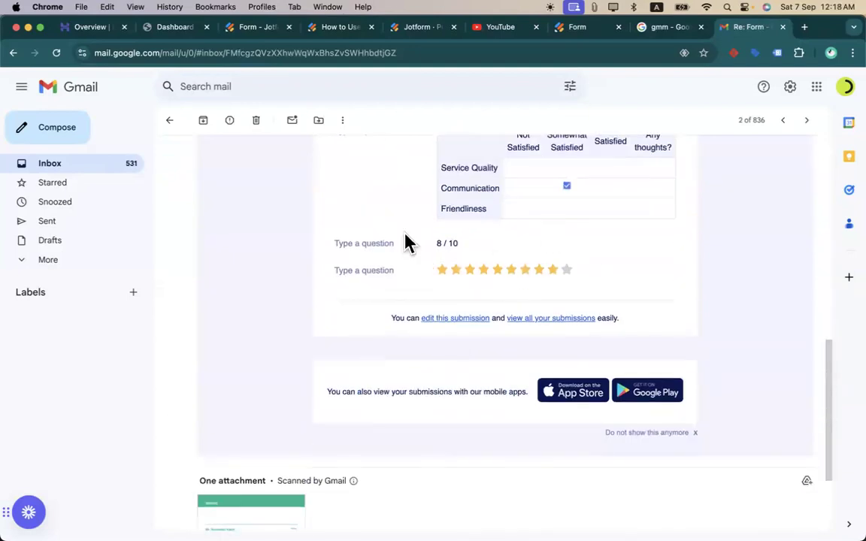
scroll(336, 257, "up", 10)
scroll(336, 258, "down", 10)
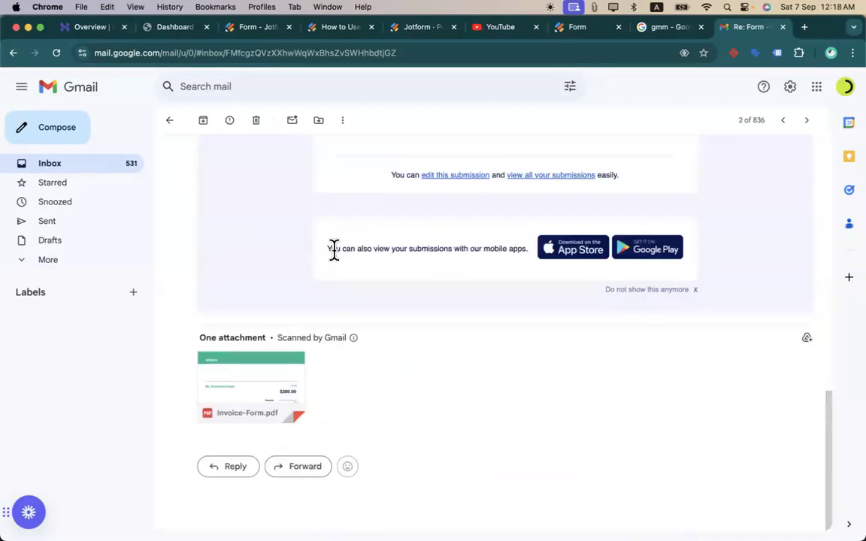
left_click(286, 379)
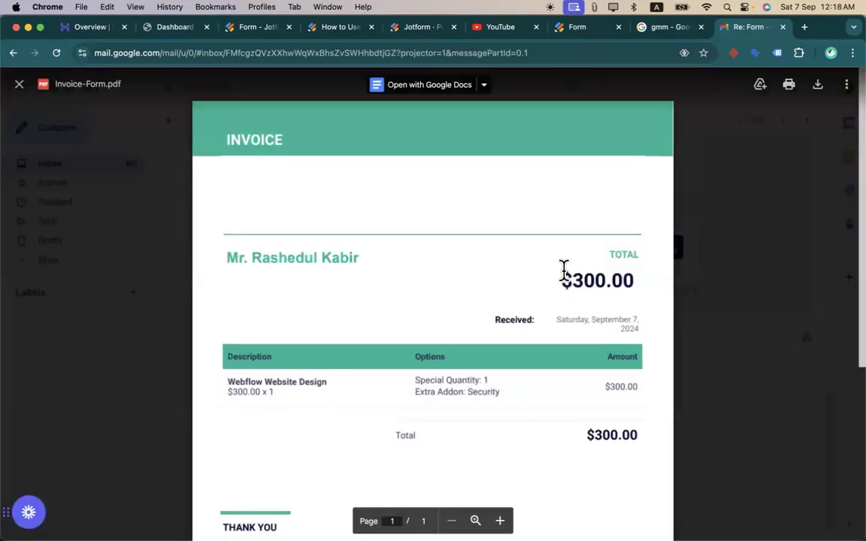
scroll(564, 270, "down", 4)
scroll(564, 270, "up", 4)
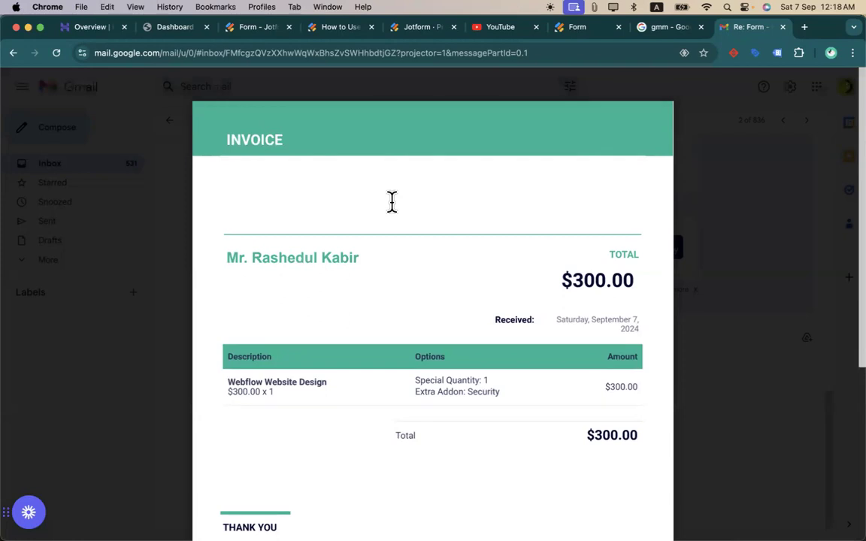
left_click(823, 135)
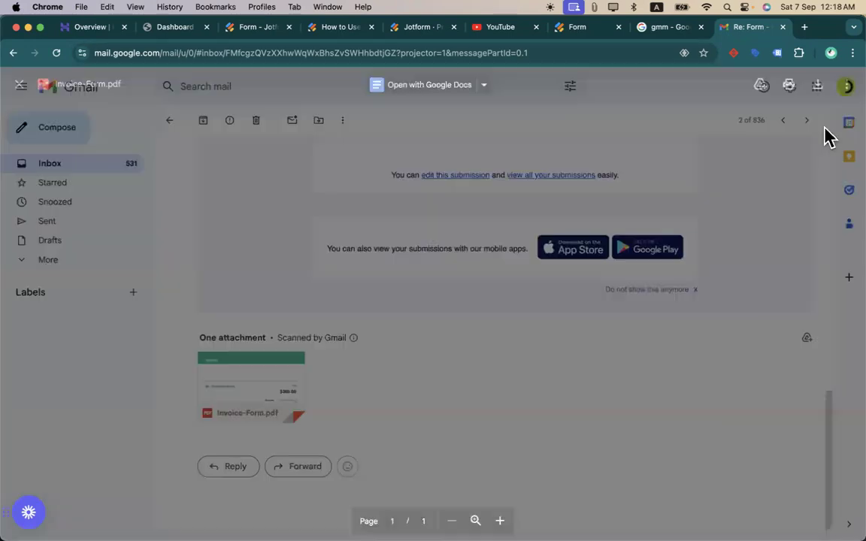
scroll(408, 360, "up", 15)
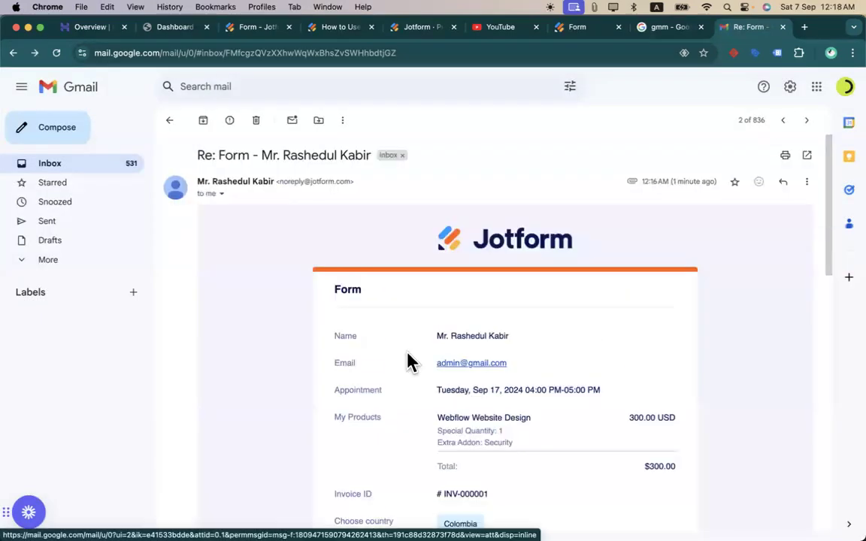
- Return to the Jotform tab and go to My Forms to edit the Web Design Service form
left_click(577, 30)
left_click(421, 30)
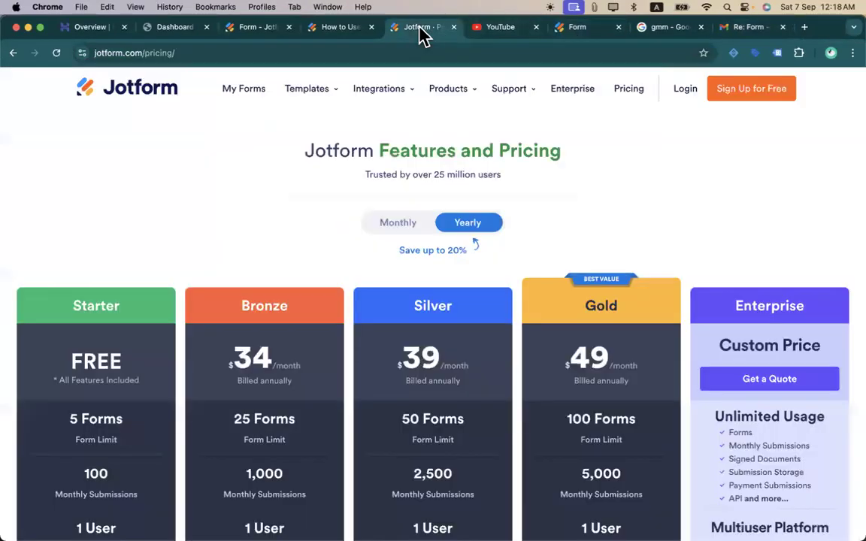
left_click(323, 31)
left_click(563, 31)
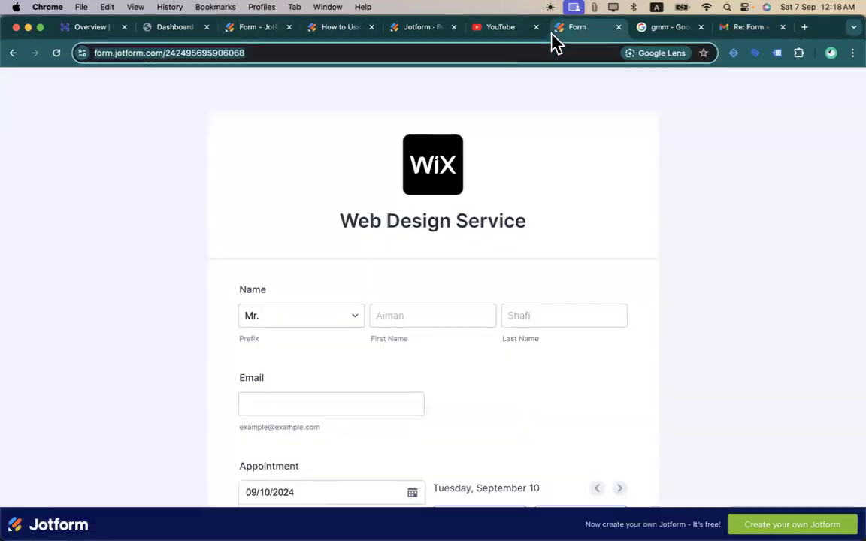
scroll(522, 197, "up", 2)
left_click(314, 31)
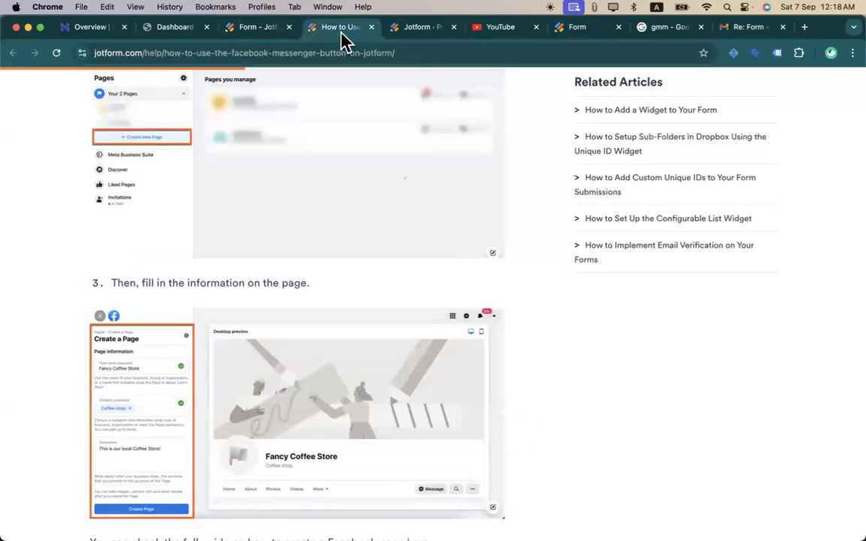
left_click(409, 30)
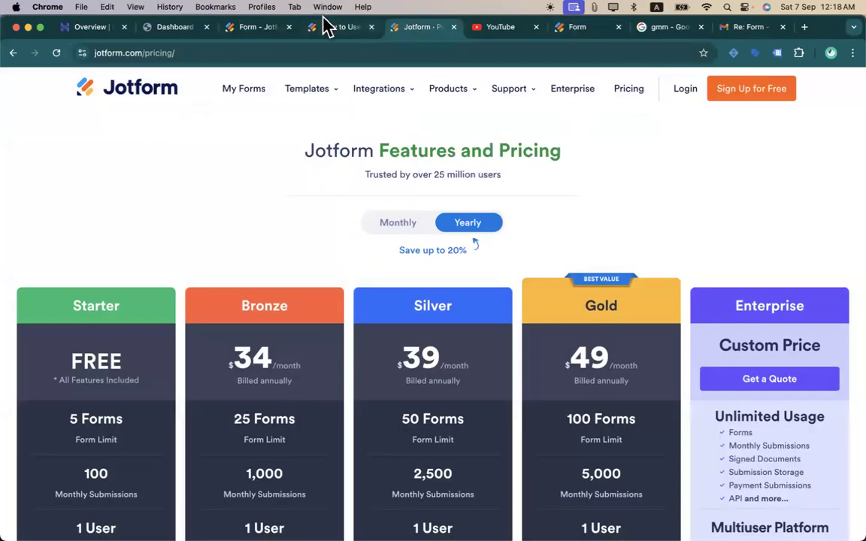
left_click(252, 30)
left_click(75, 98)
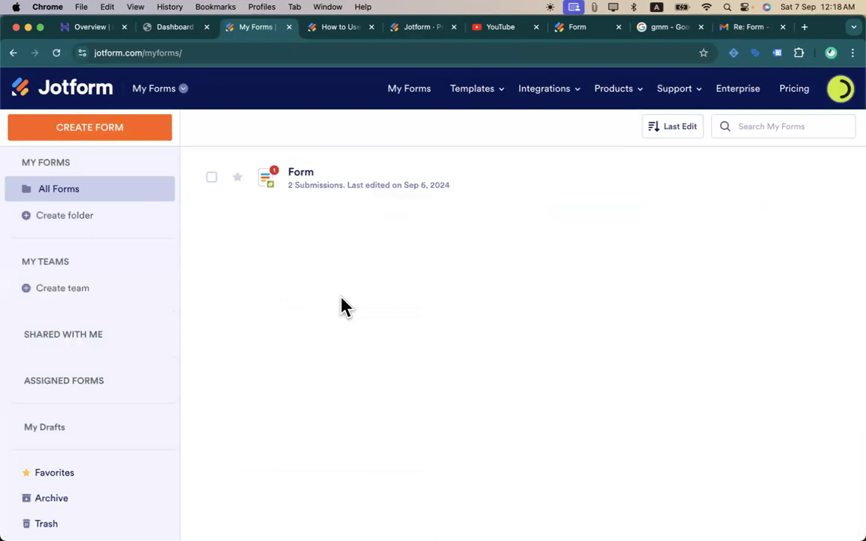
mouse_move(312, 197)
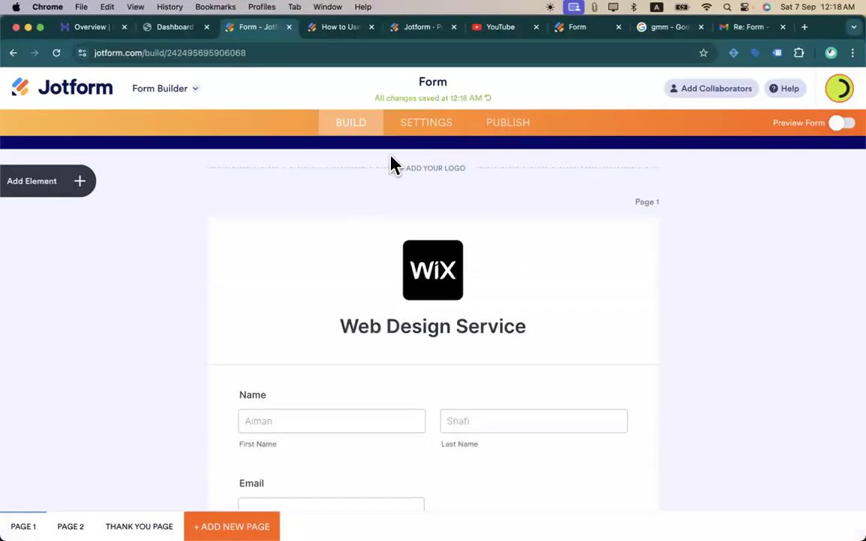
- In the form's email settings, start adding a notification email, then return to the email list
left_click(416, 125)
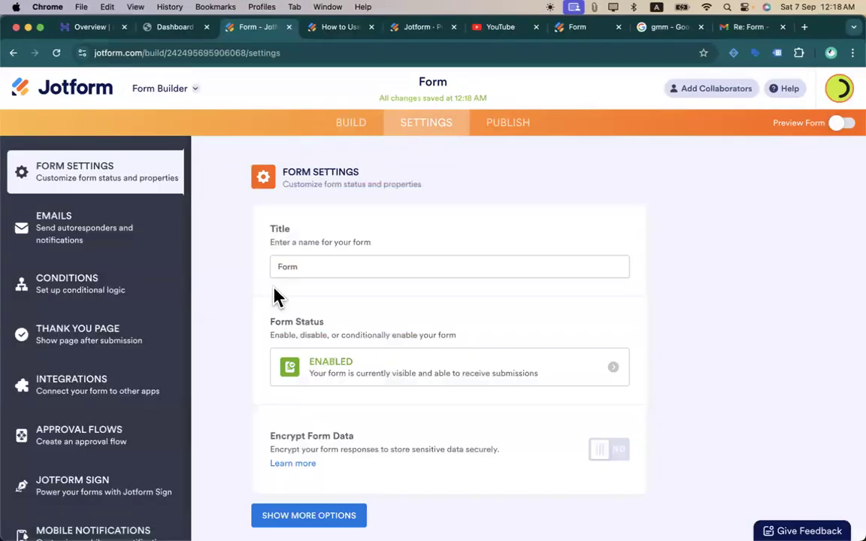
left_click(87, 236)
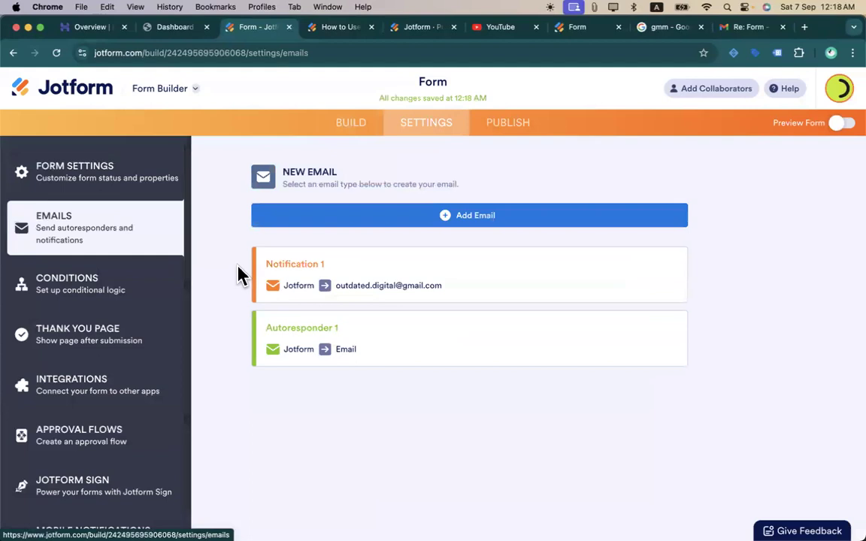
mouse_move(293, 344)
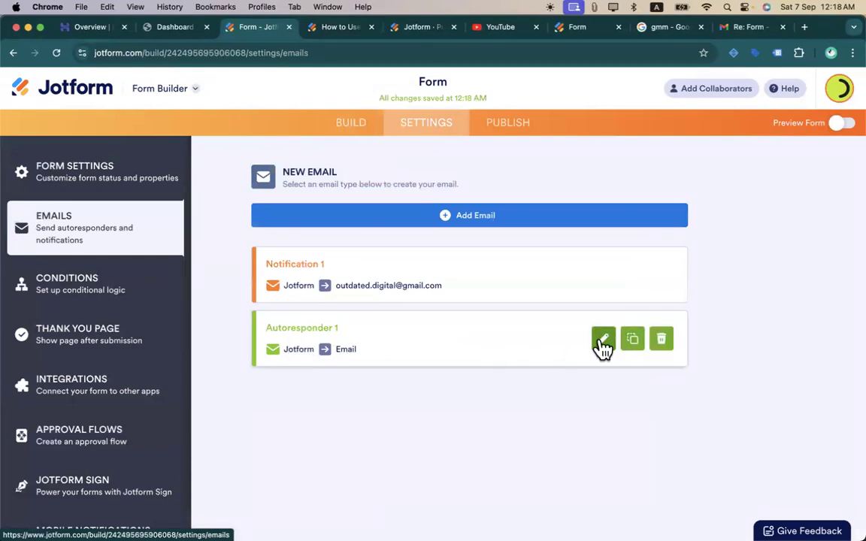
left_click(471, 221)
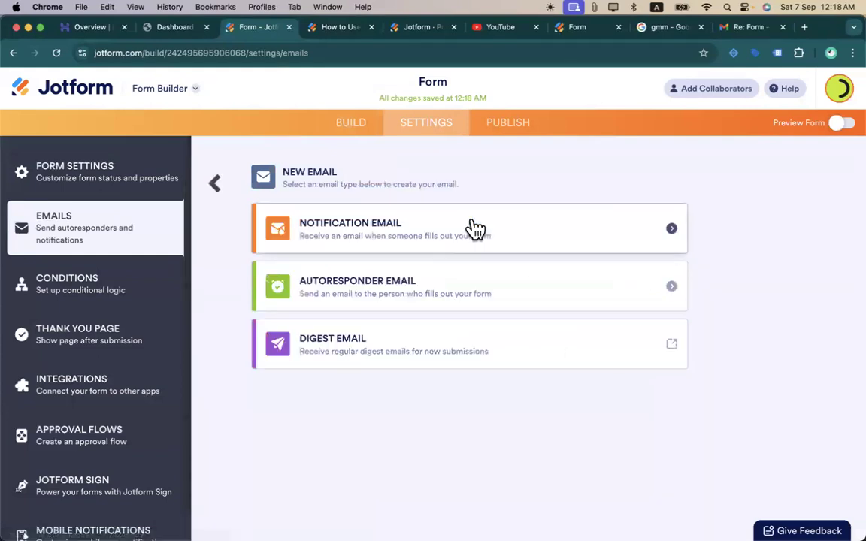
left_click(414, 238)
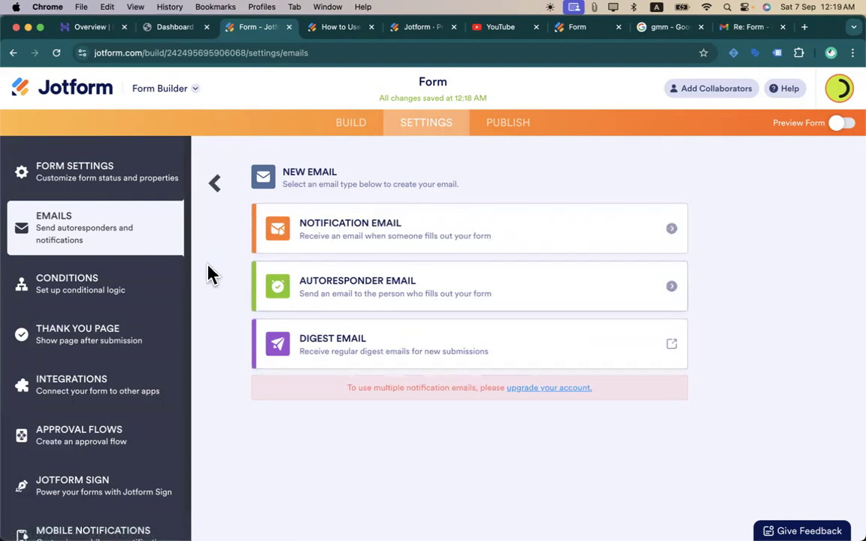
left_click(216, 185)
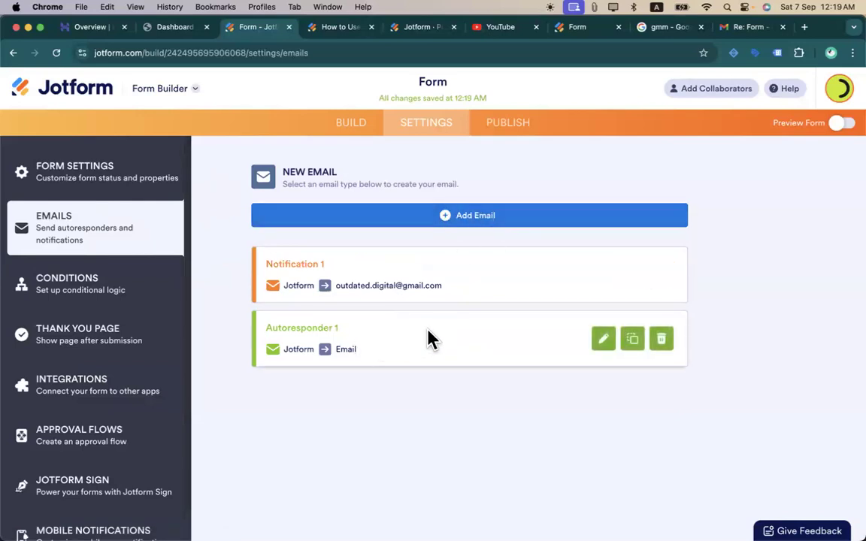
- Review Autoresponder 1's subject, content, sender and recipient settings, and reply-to address
left_click(604, 339)
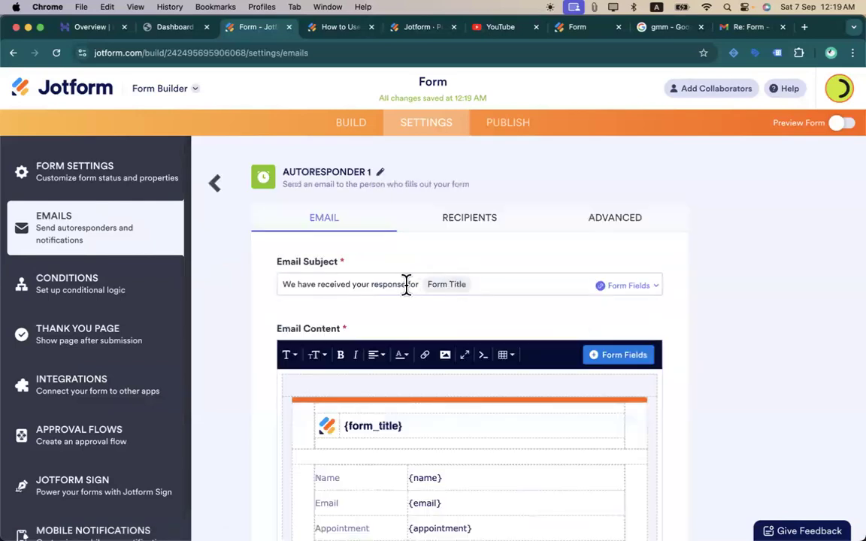
scroll(396, 291, "down", 3)
scroll(399, 275, "up", 3)
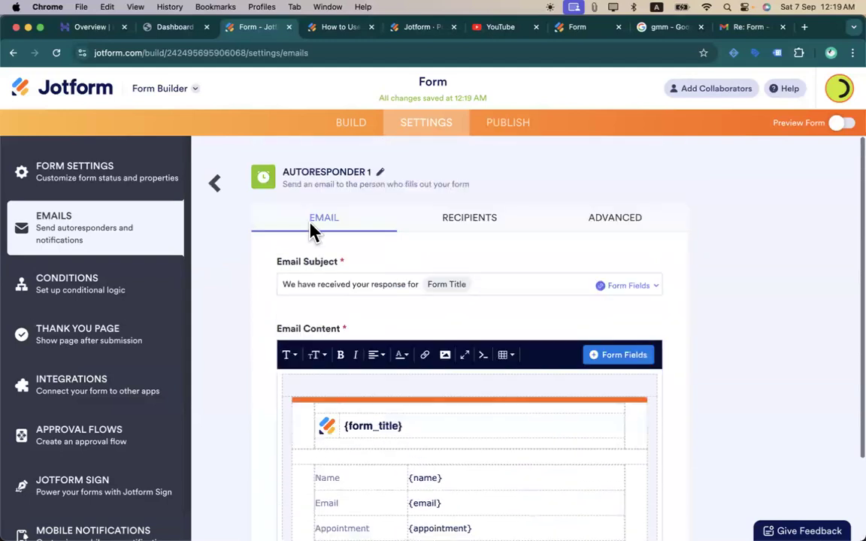
left_click(479, 224)
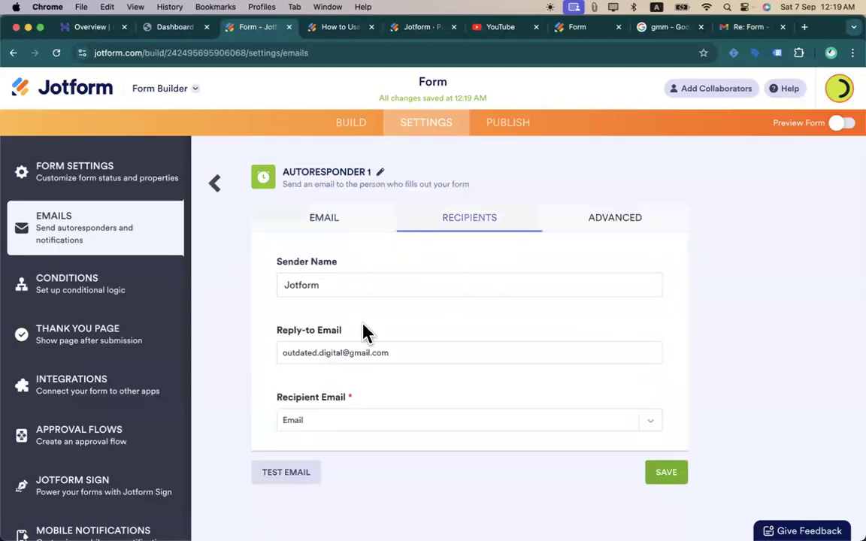
left_click(392, 351)
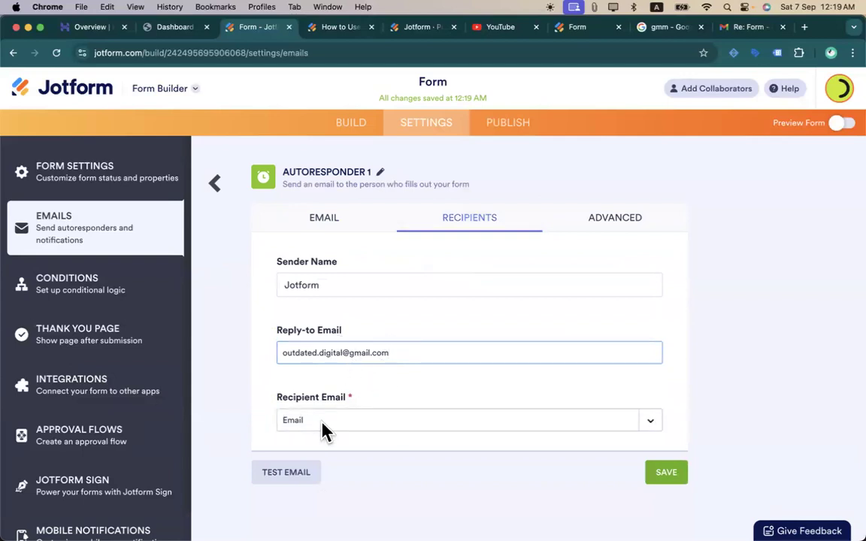
left_click(344, 220)
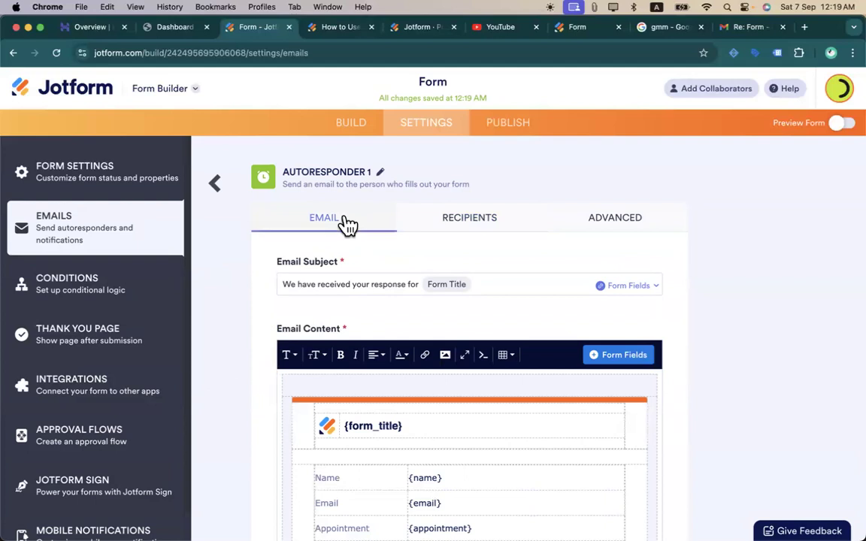
scroll(420, 413, "down", 10)
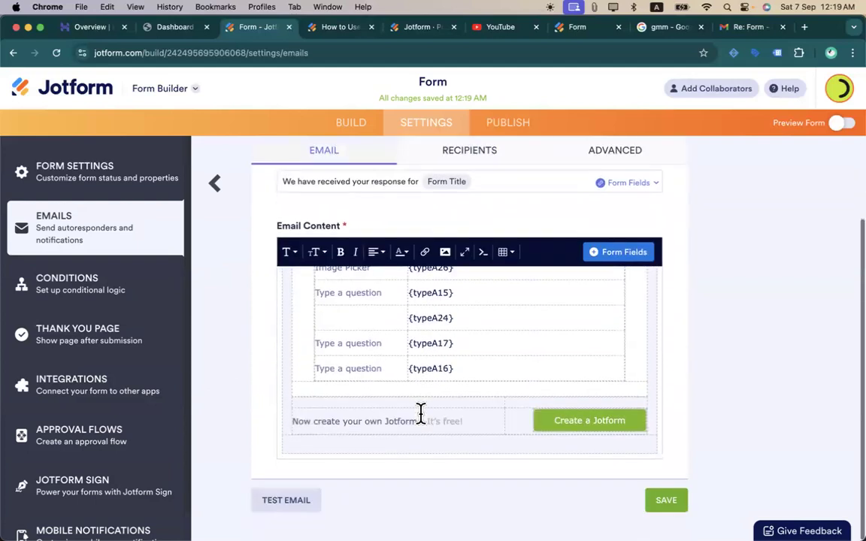
scroll(421, 413, "up", 10)
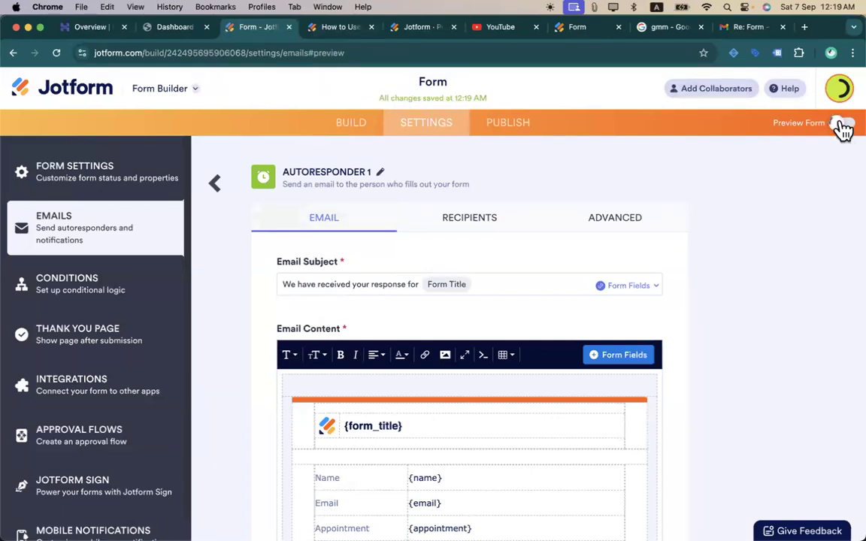
- Preview the form, close the preview, and copy the form's direct link from Publish
left_click(841, 124)
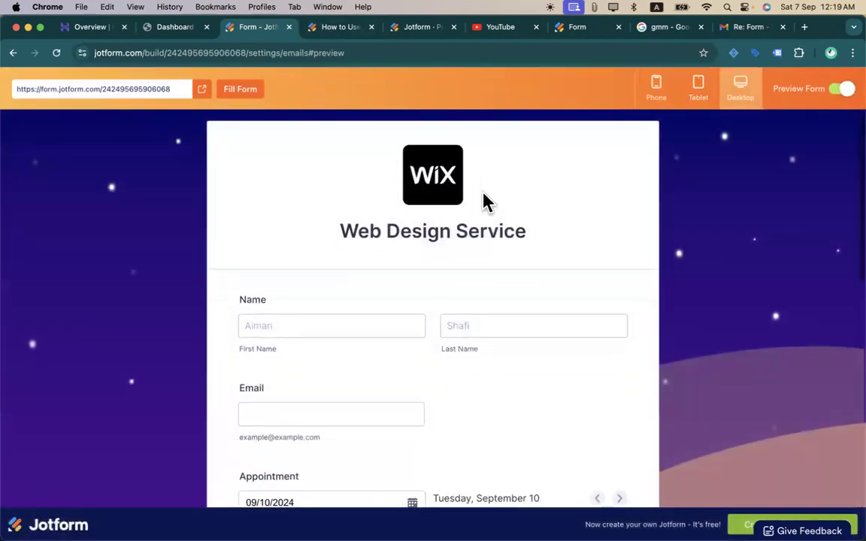
left_click(844, 91)
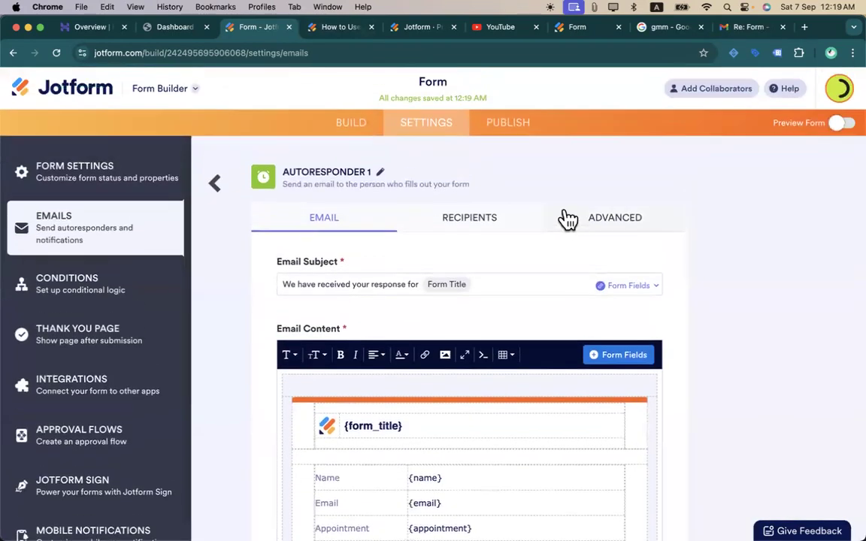
left_click(500, 128)
left_click(512, 288)
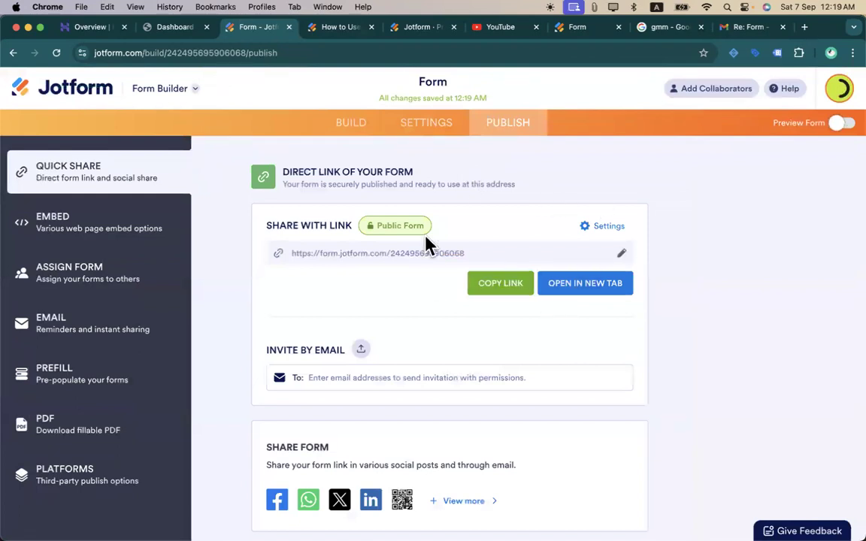
- Load the form link in a private window and enter the respondent's name and e-mail
key("super+shift+n")
key("super+v")
key("Return")
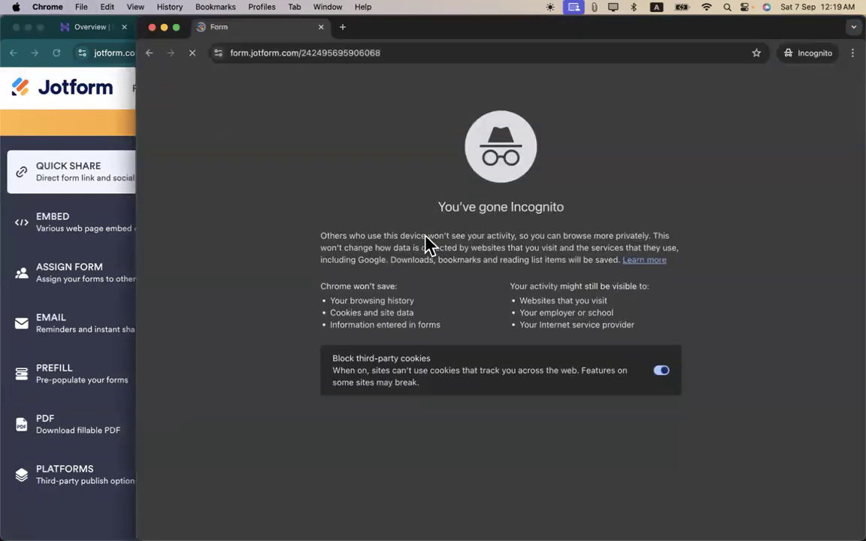
left_click(347, 315)
type("Aiman")
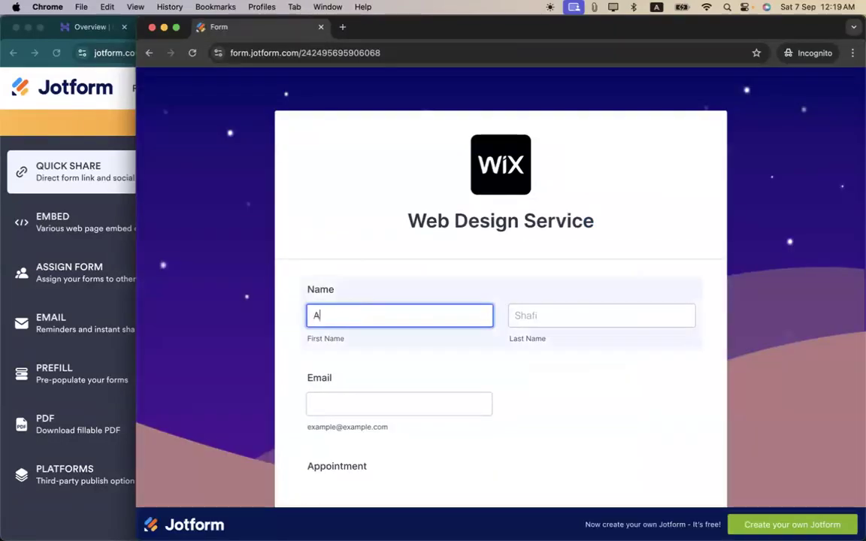
key("Tab")
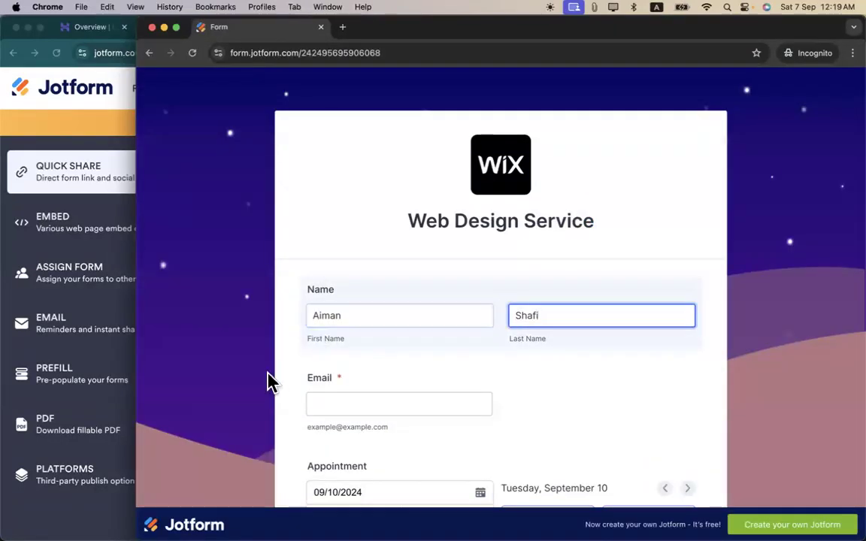
left_click(333, 410)
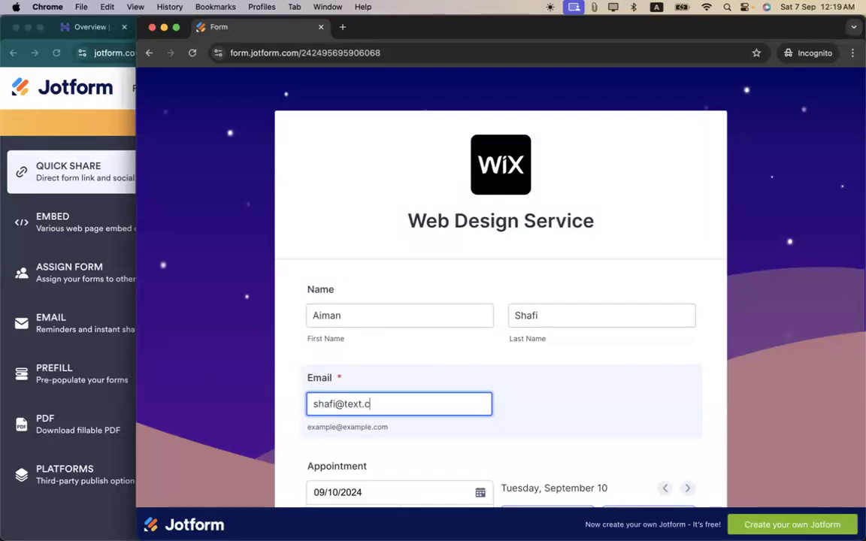
- Book the 6:00 PM appointment slot, choose Algeria as the country, and go to the next page
scroll(535, 346, "down", 5)
left_click(545, 319)
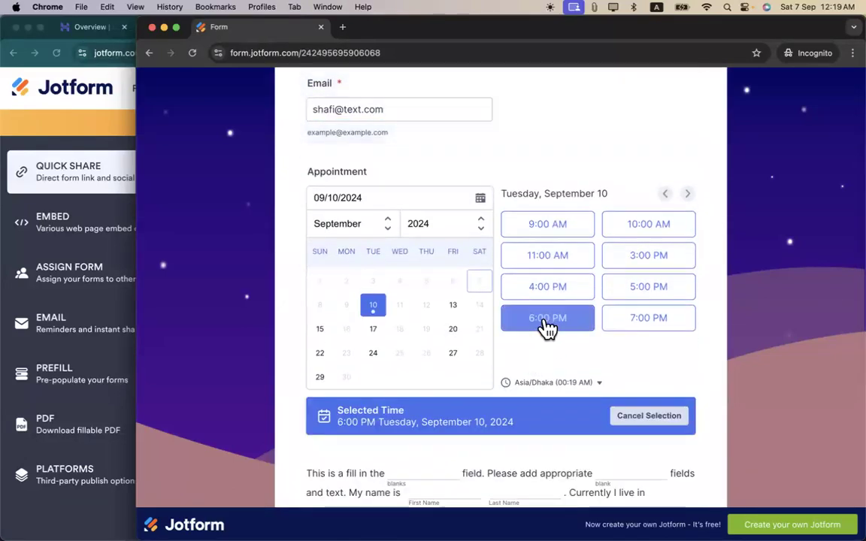
scroll(490, 391, "down", 2)
scroll(490, 391, "down", 5)
left_click(425, 371)
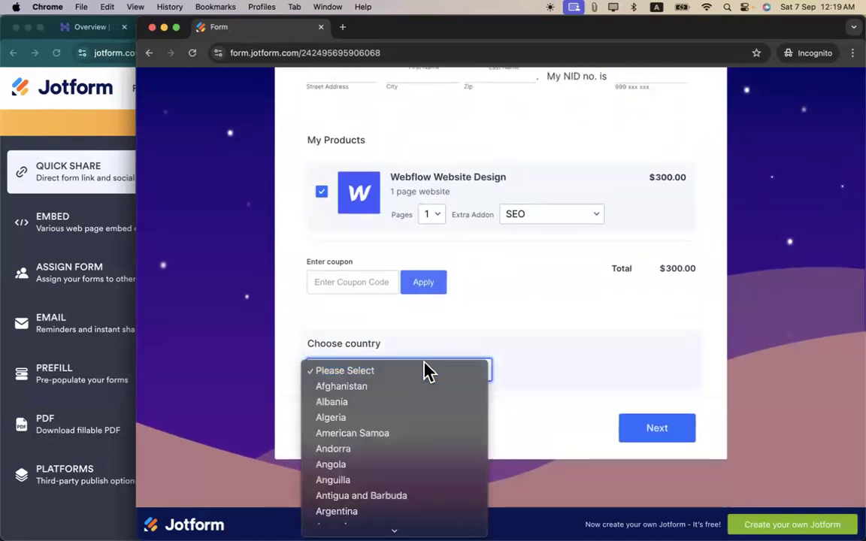
left_click(408, 418)
left_click(624, 439)
- Draw a signature, rate 4 and seven hearts, continue, and sign the invoice document
mouse_move(399, 400)
left_mouse_down()
mouse_move(383, 408)
mouse_move(464, 400)
left_mouse_up()
scroll(470, 391, "down", 5)
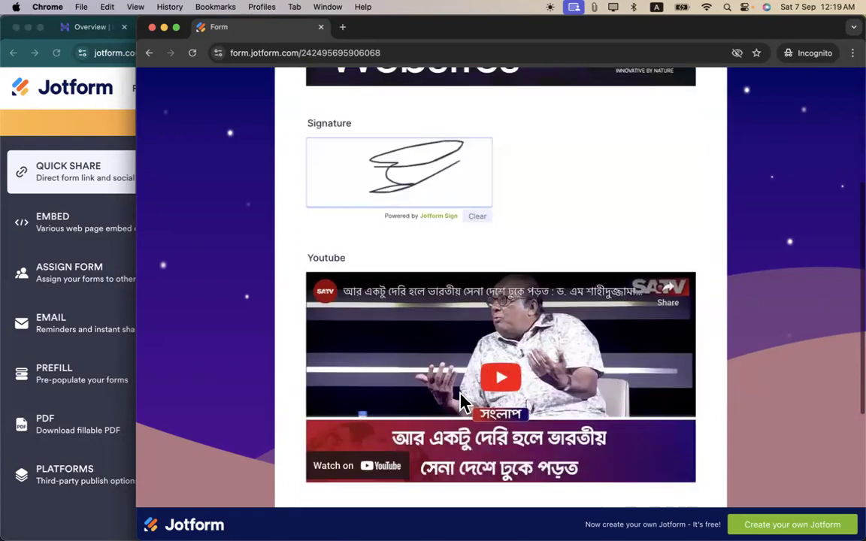
scroll(474, 385, "down", 3)
left_click(429, 292)
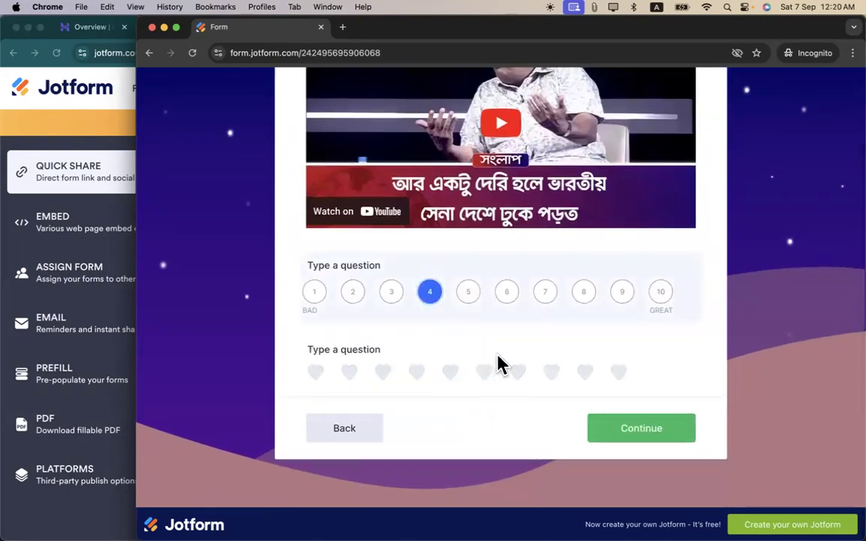
left_click(528, 372)
left_click(623, 429)
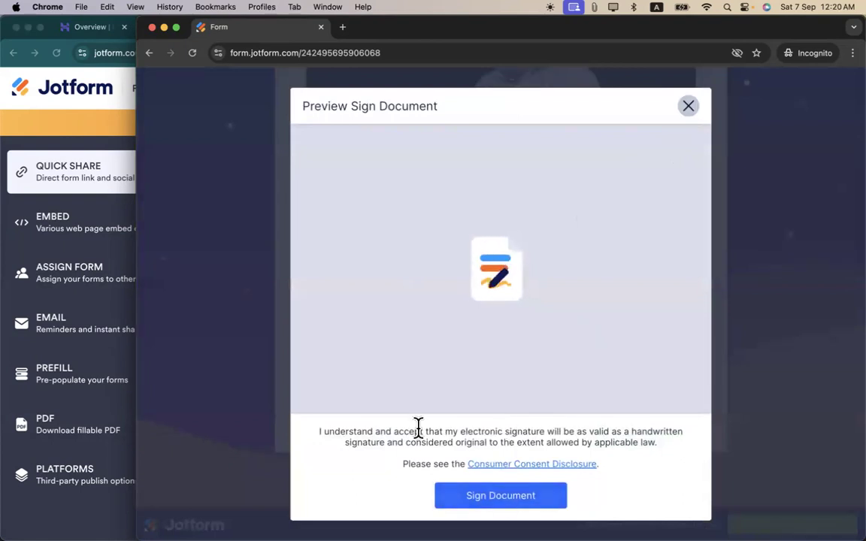
left_click(478, 502)
scroll(490, 365, "down", 5)
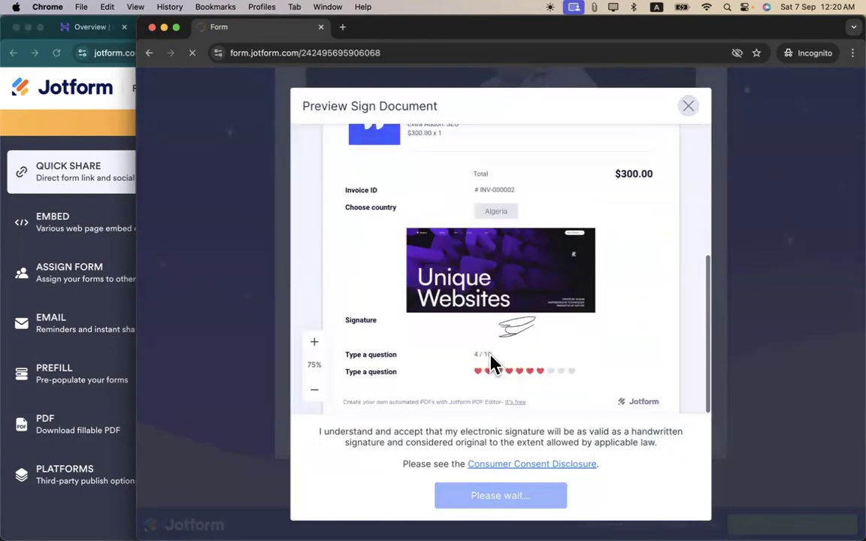
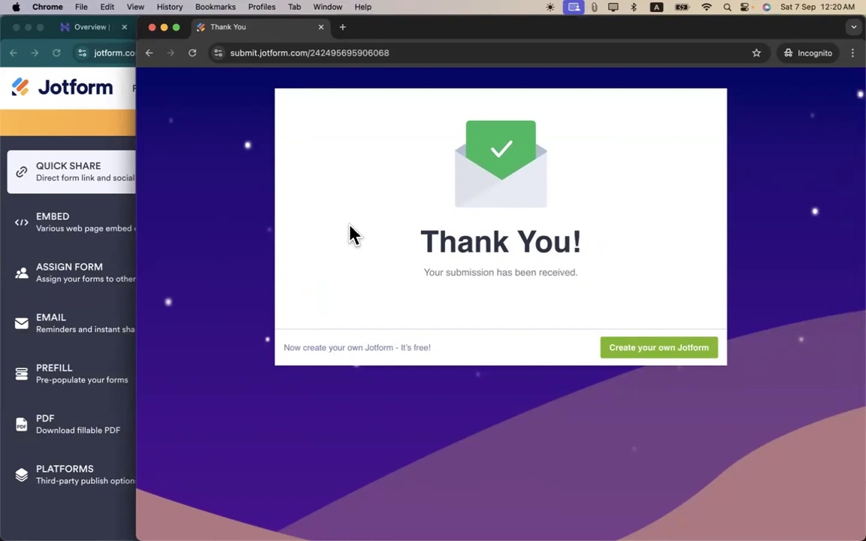
- Bring back the incognito window and reload the Web Design Service form for a new entry
left_click(115, 117)
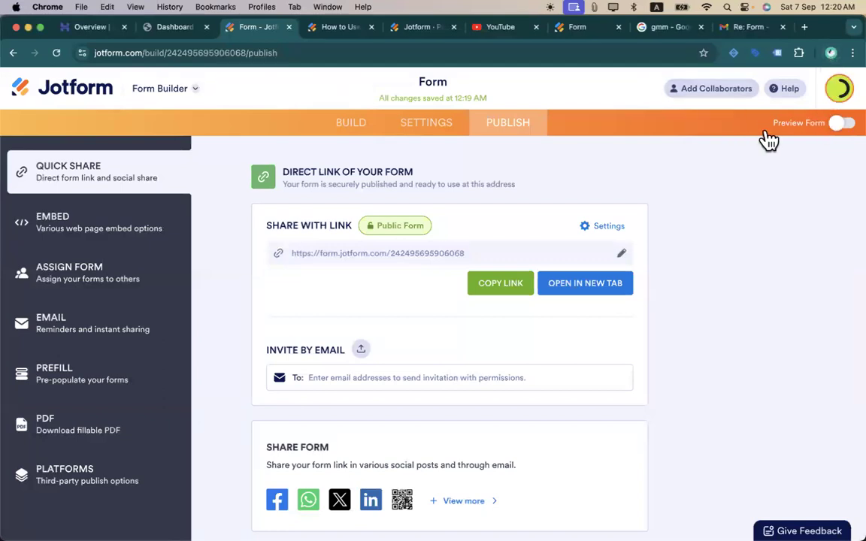
key("ctrl+Up")
left_click(629, 338)
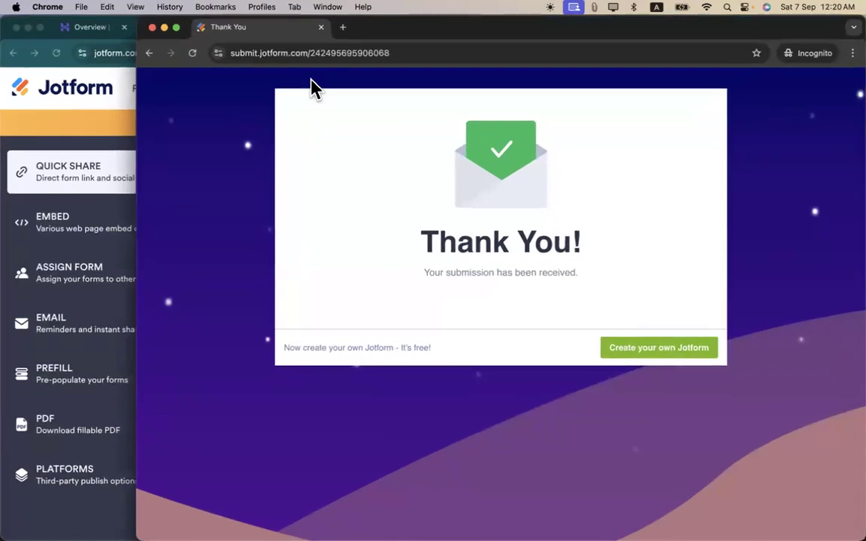
left_click(382, 45)
key("Return")
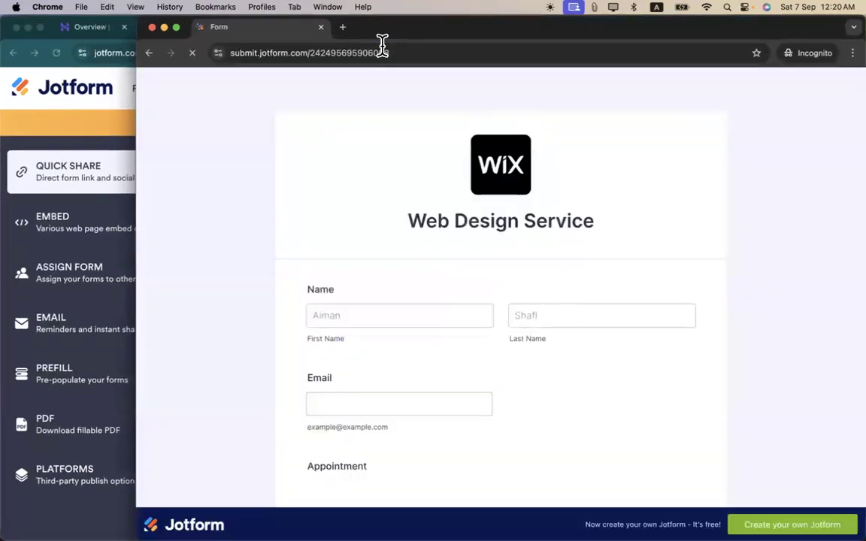
- Enter the respondent's first name, last name and e-mail, and choose Bangladesh as the country
left_click(382, 323)
type("aiman")
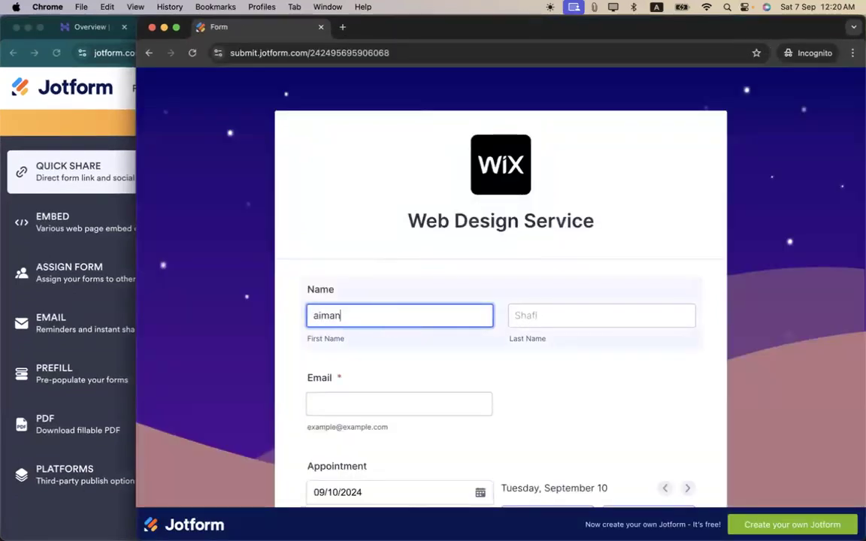
key("Tab")
type("ah")
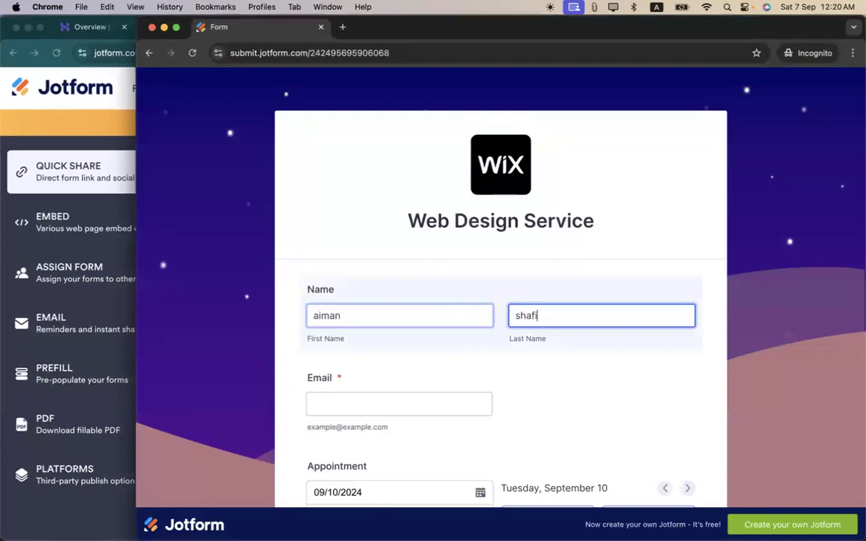
left_click(339, 404)
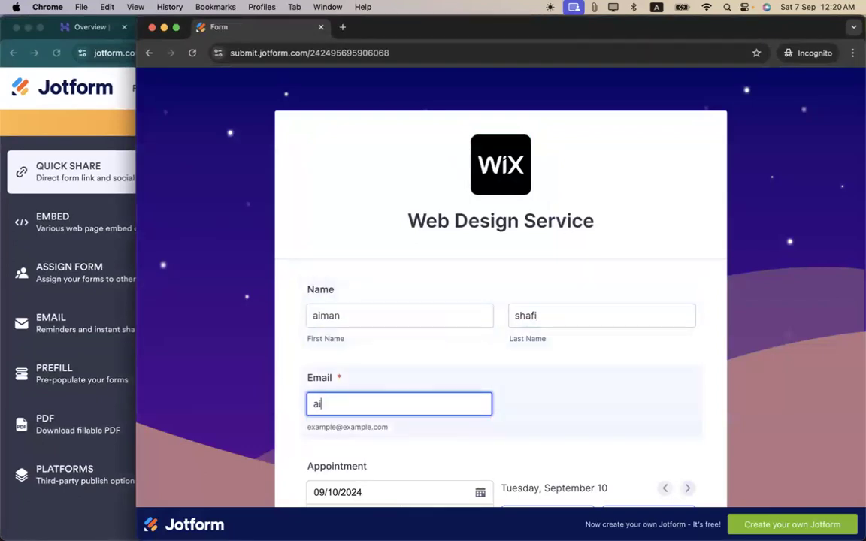
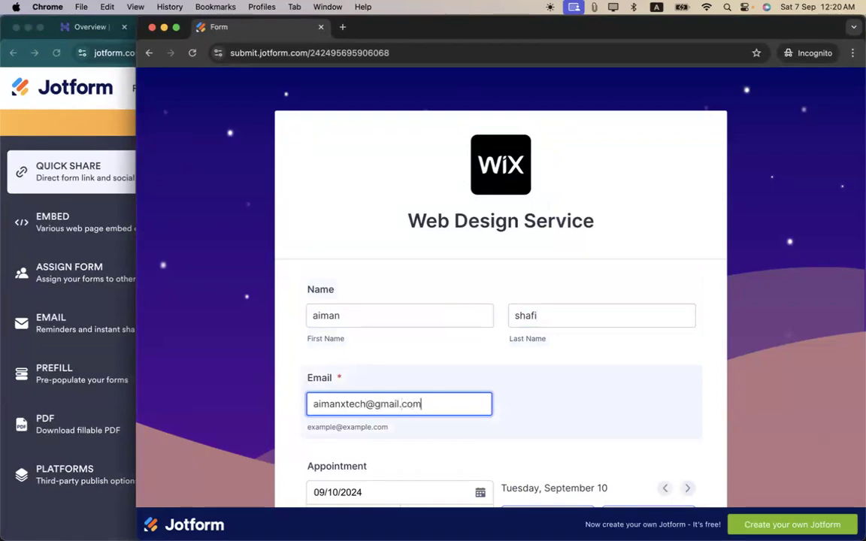
scroll(327, 335, "down", 10)
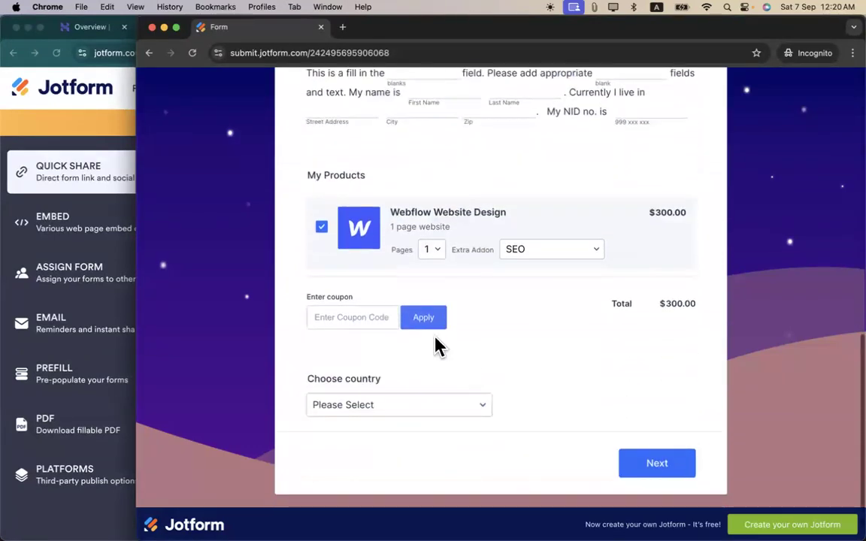
left_click(445, 404)
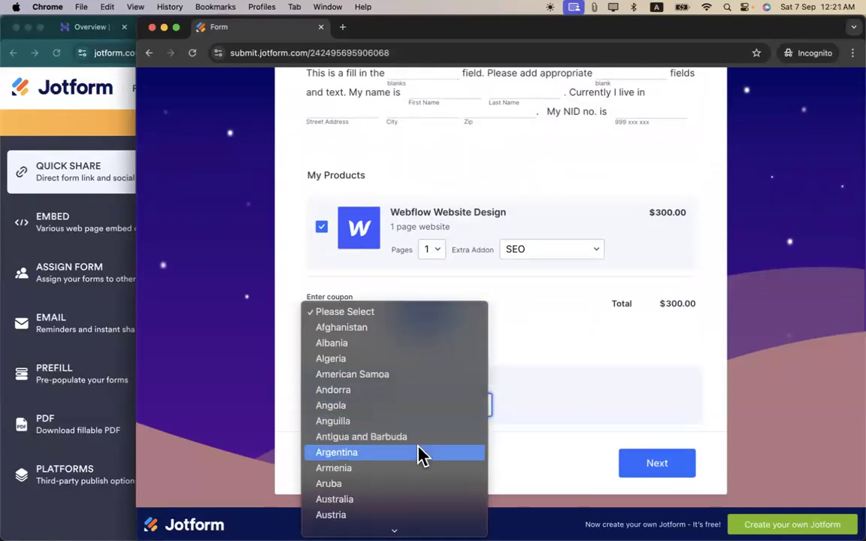
scroll(420, 456, "down", 5)
left_click(379, 395)
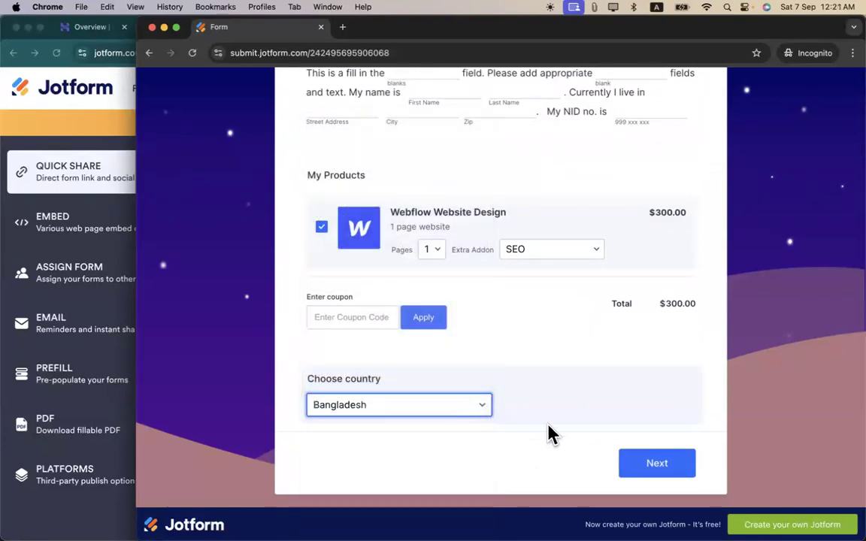
- Go to the next page, draw a signature, continue, and sign the document to submit
left_click(651, 464)
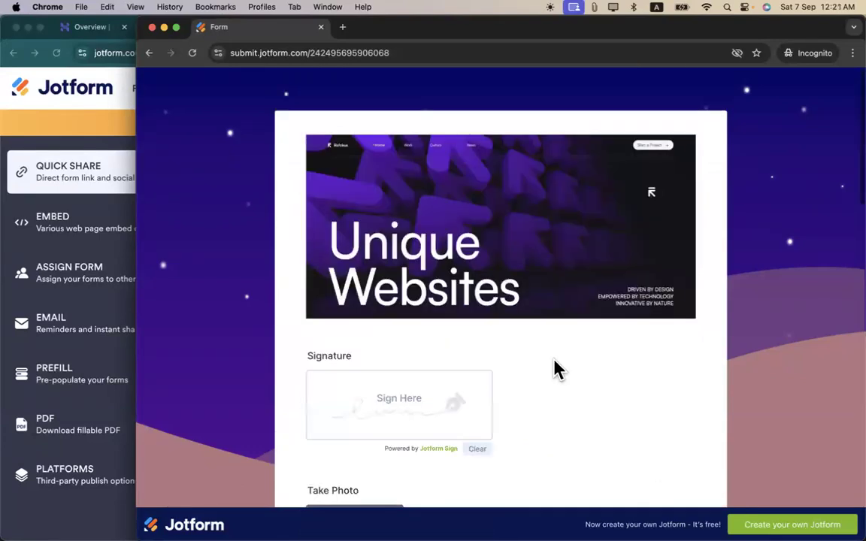
left_click_drag(397, 385, 443, 412)
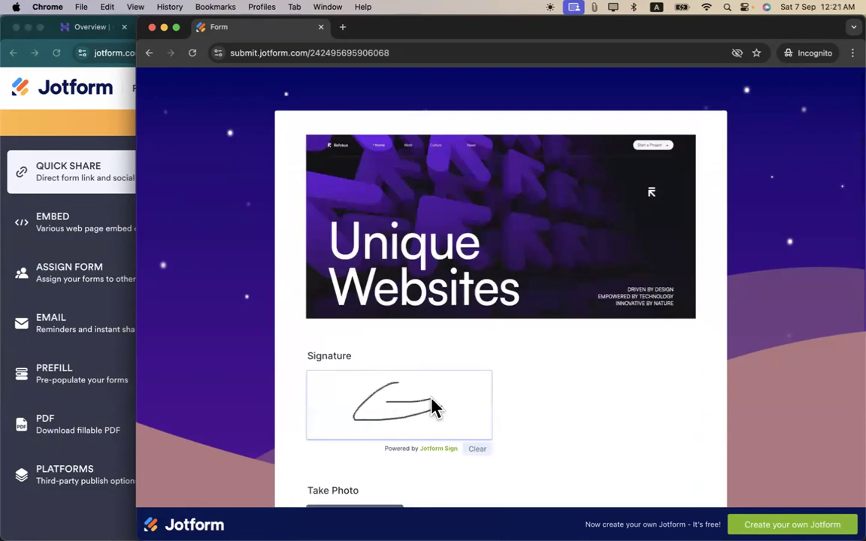
scroll(526, 419, "down", 5)
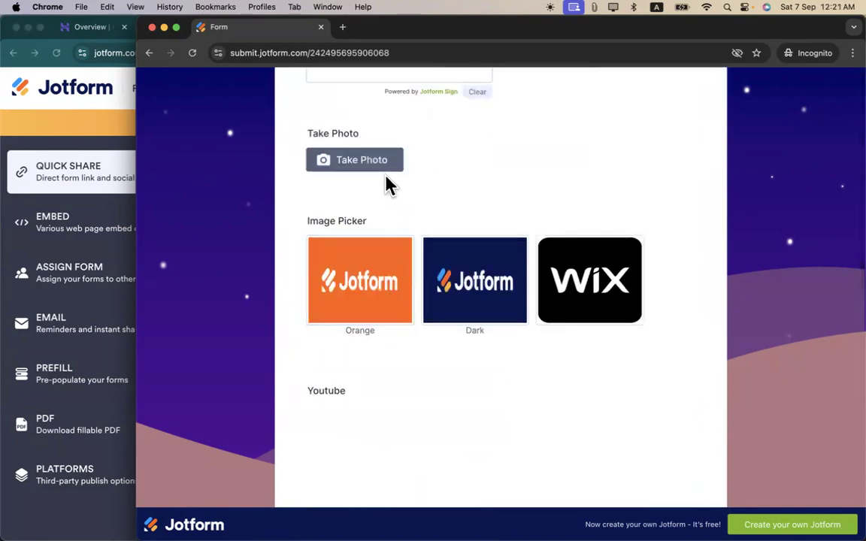
scroll(593, 369, "down", 10)
left_click(633, 424)
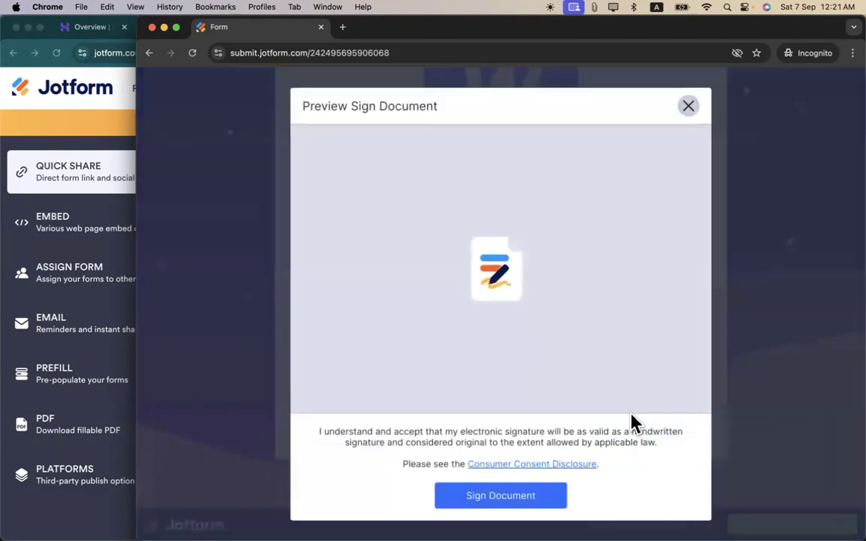
left_click(499, 498)
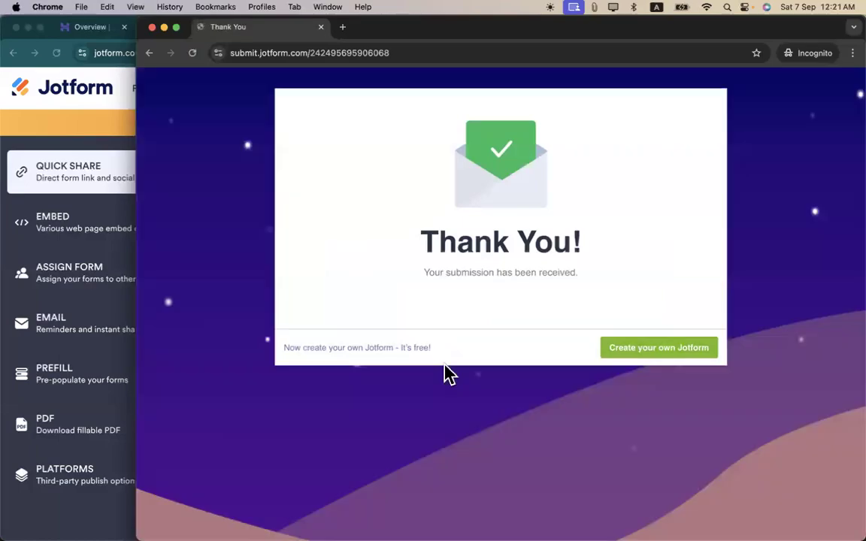
key("ctrl+Up")
- Load Gmail in another Chrome profile, refresh the inbox, then return to the Jotform window
left_click(315, 381)
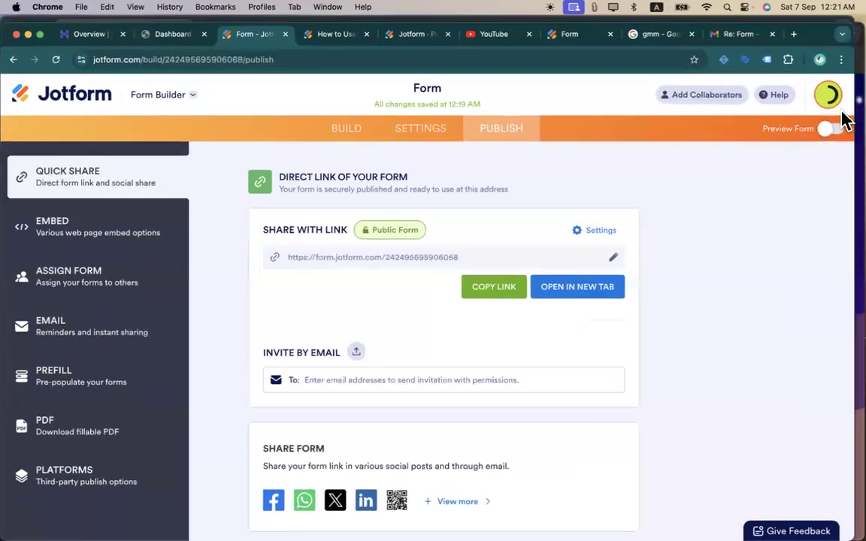
left_click(831, 52)
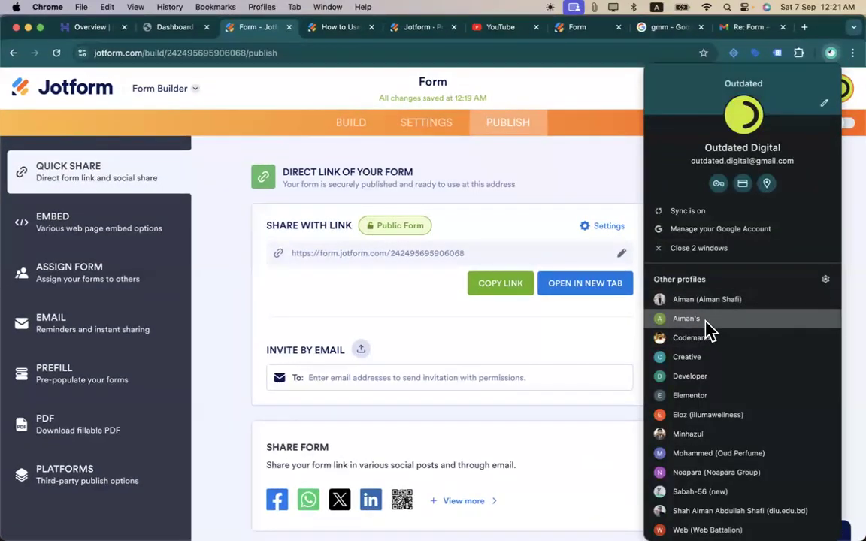
type("gmail.com")
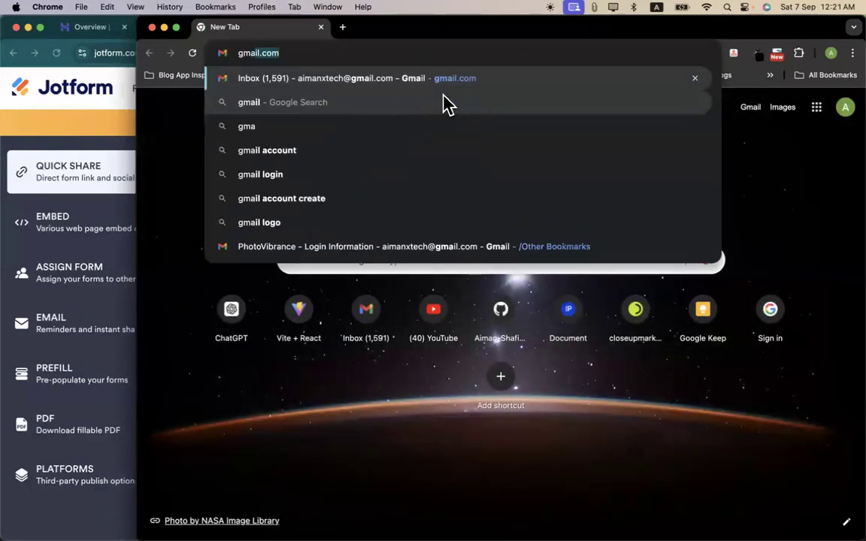
key("Return")
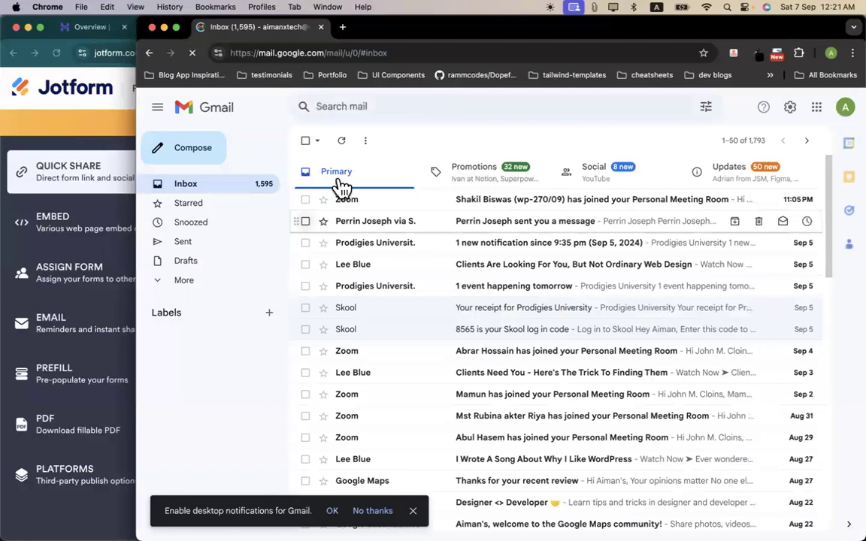
left_click(347, 137)
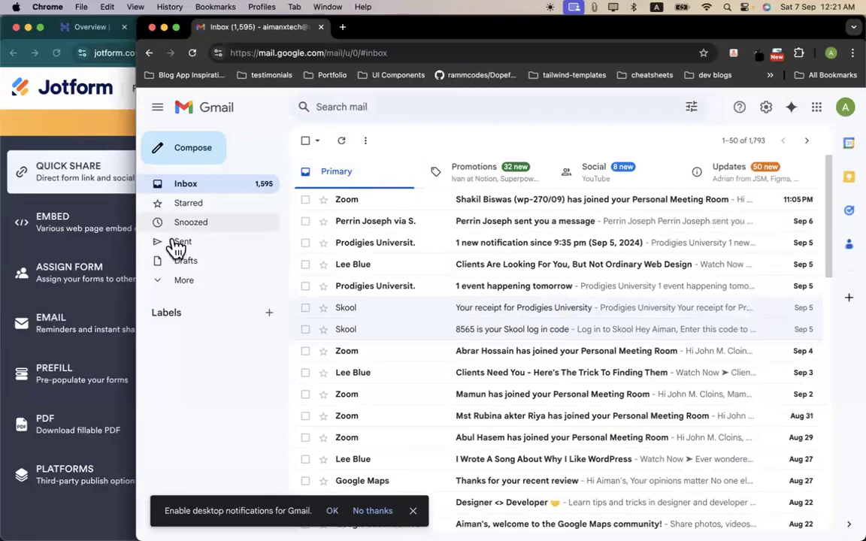
left_click(109, 179)
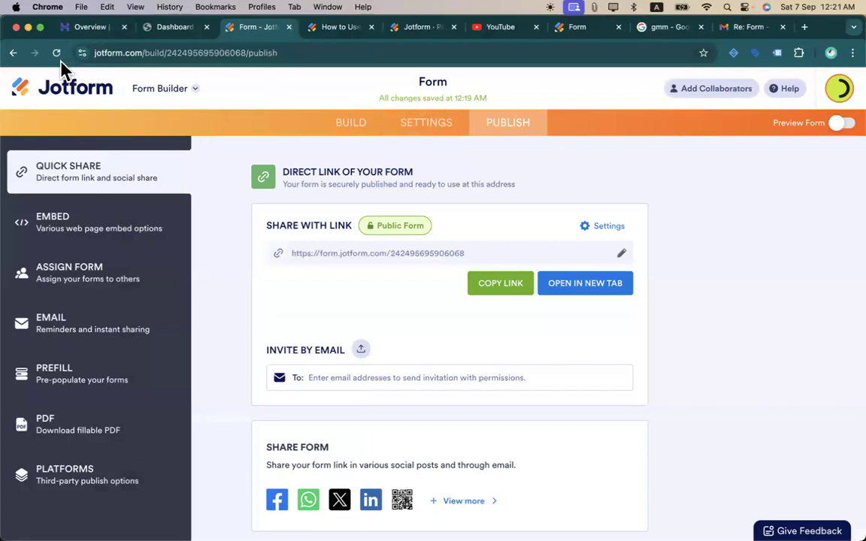
- Go to My Forms and open the form's 5 submissions in Jotform Tables
left_click(88, 101)
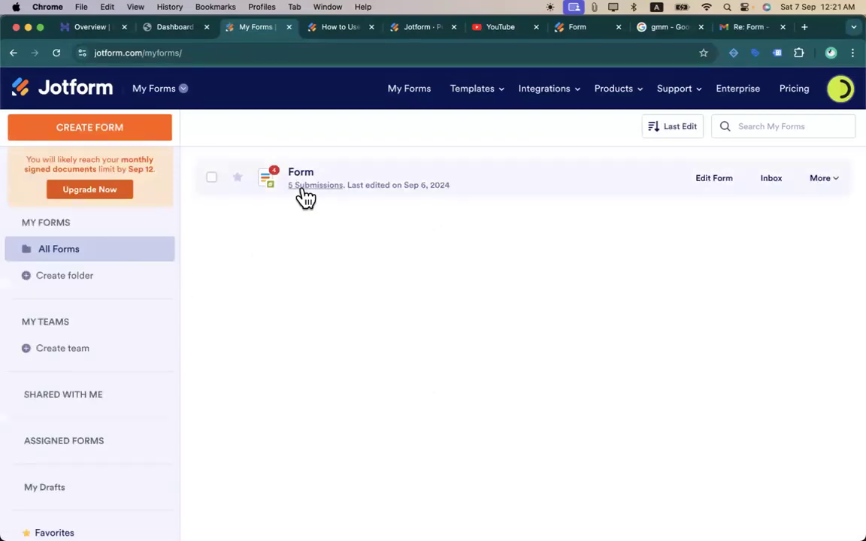
left_click(308, 186)
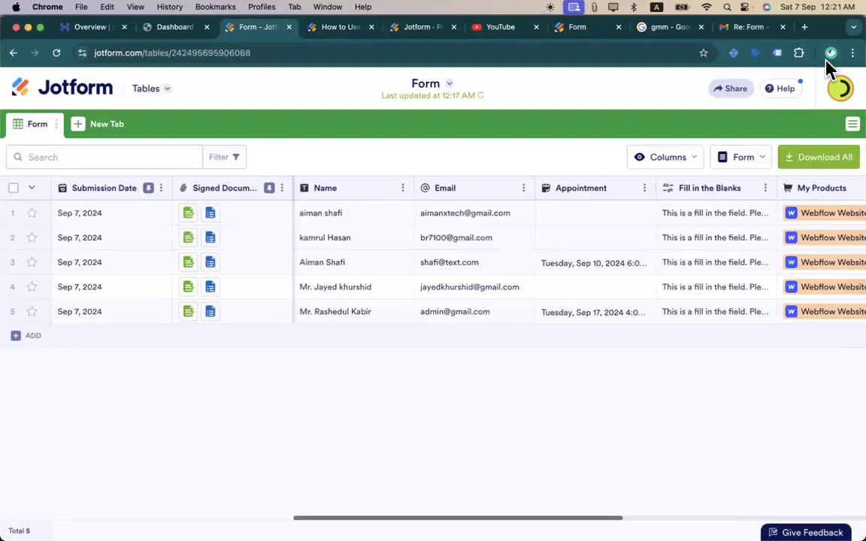
left_click(830, 56)
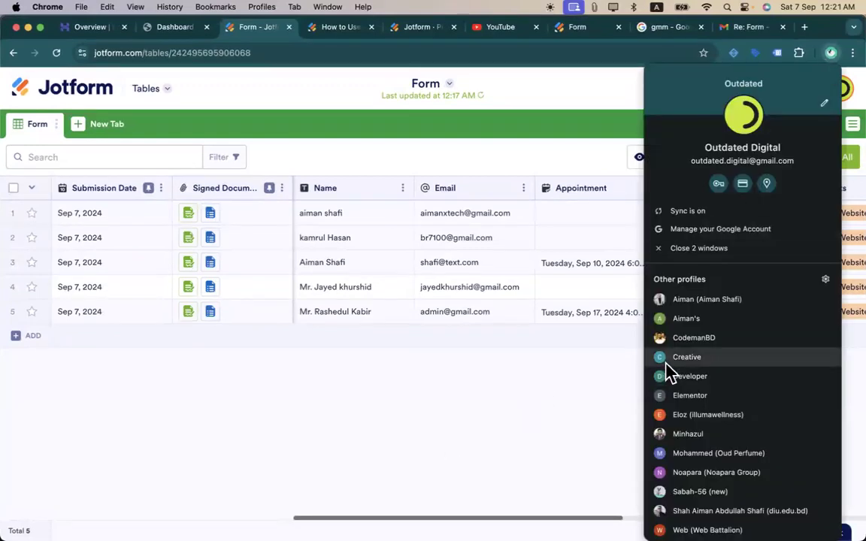
- Check the other profile's Drafts, All Mail and Inbox, refreshing twice, then close Gmail
left_click(687, 320)
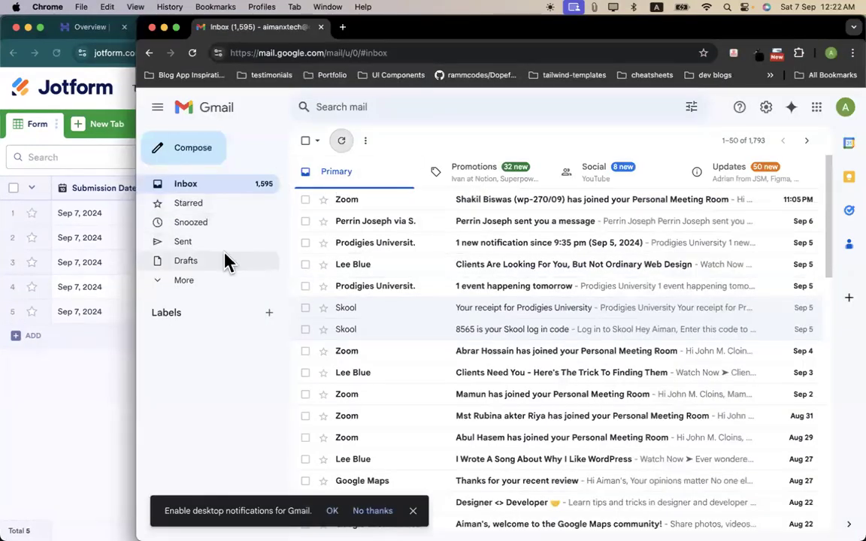
left_click(205, 269)
left_click(199, 280)
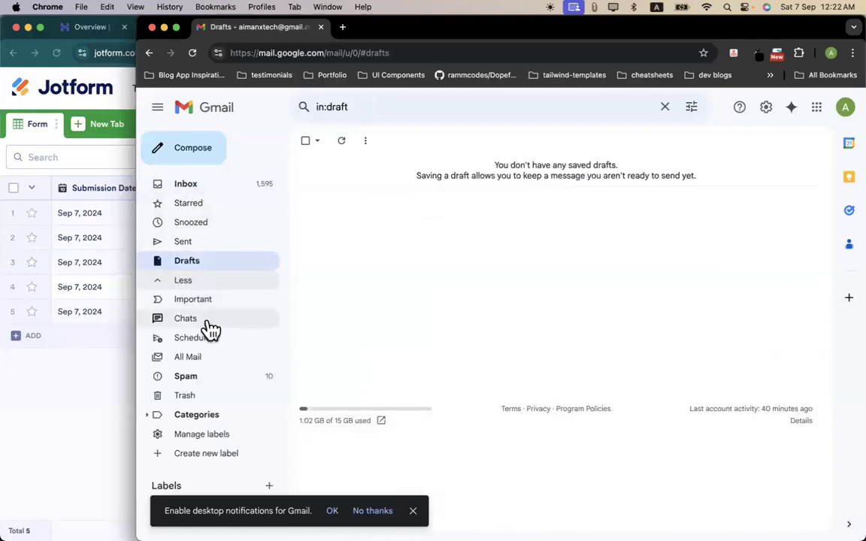
left_click(216, 358)
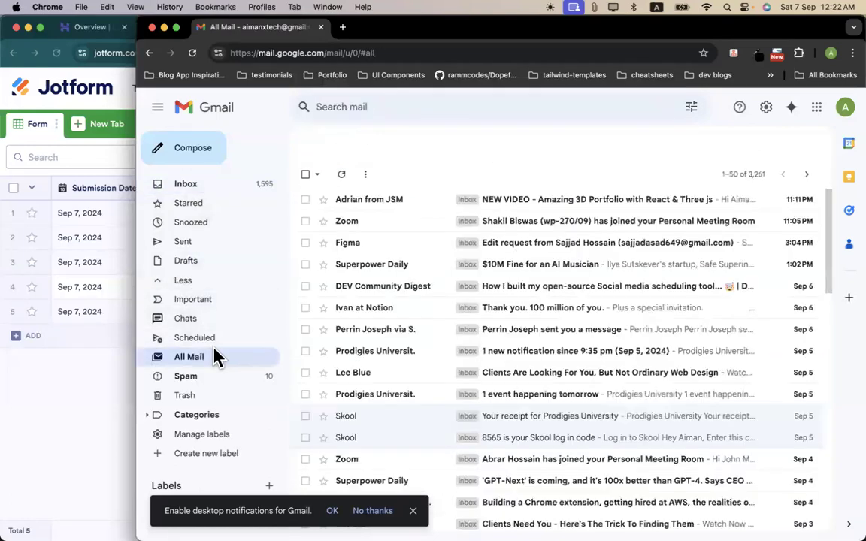
left_click(188, 184)
left_click(343, 142)
left_click(345, 143)
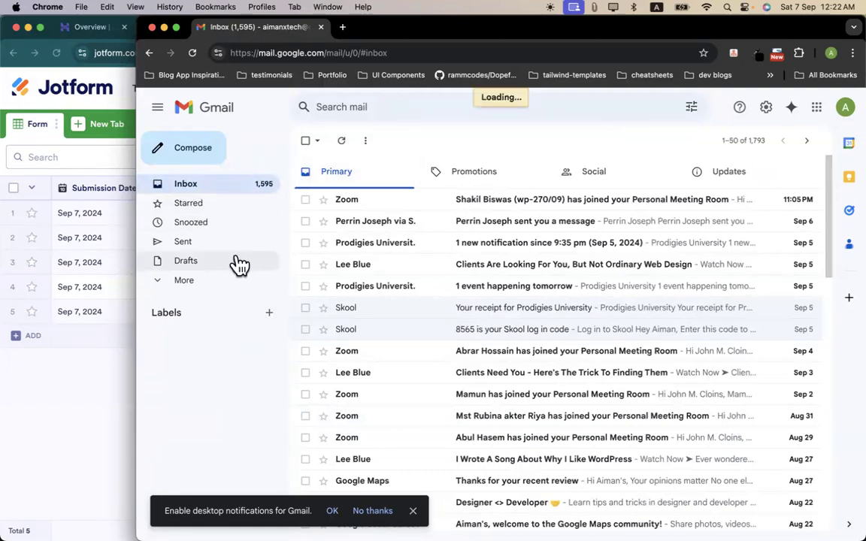
left_click(210, 284)
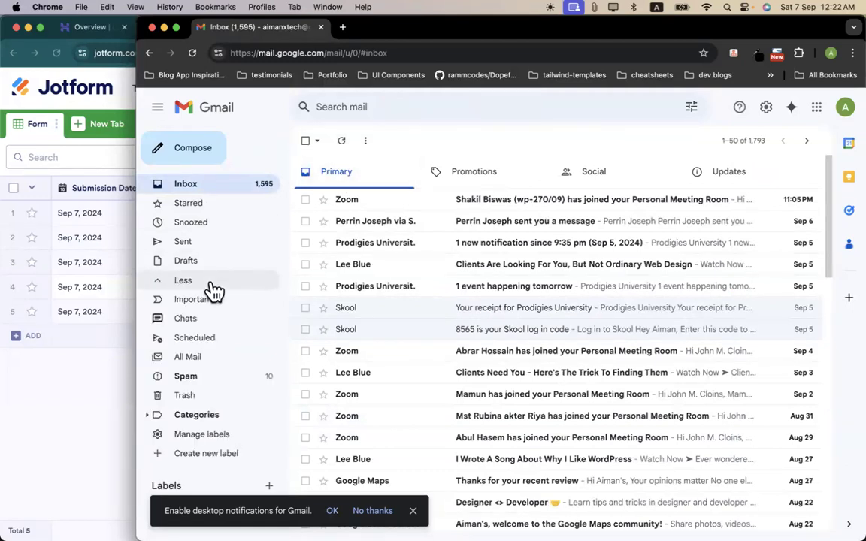
left_click(219, 362)
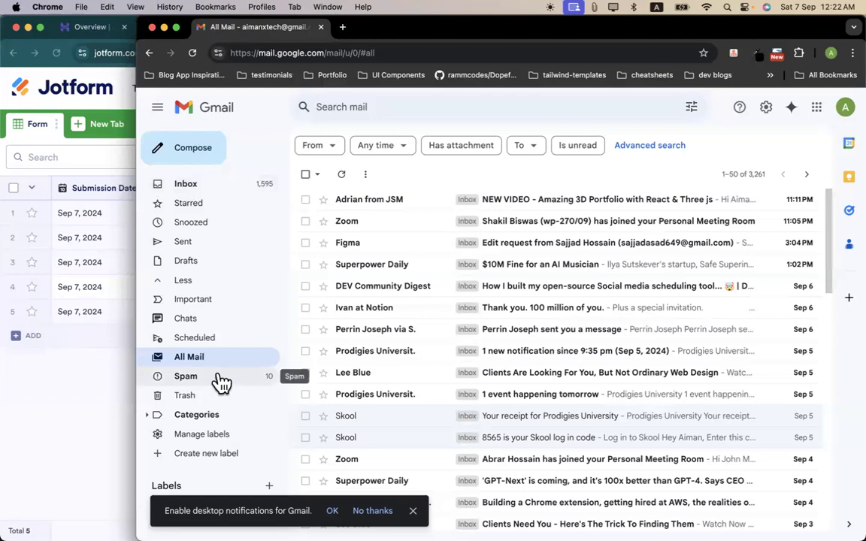
left_click(226, 186)
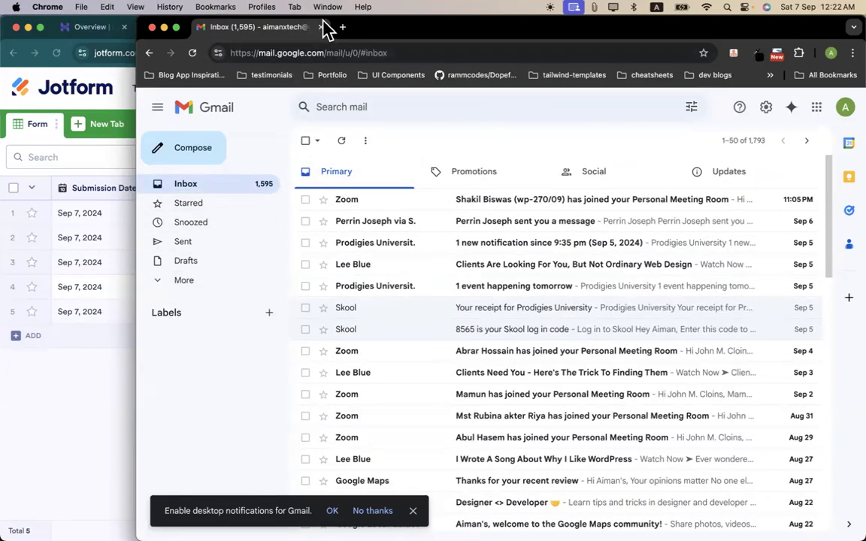
left_click(321, 27)
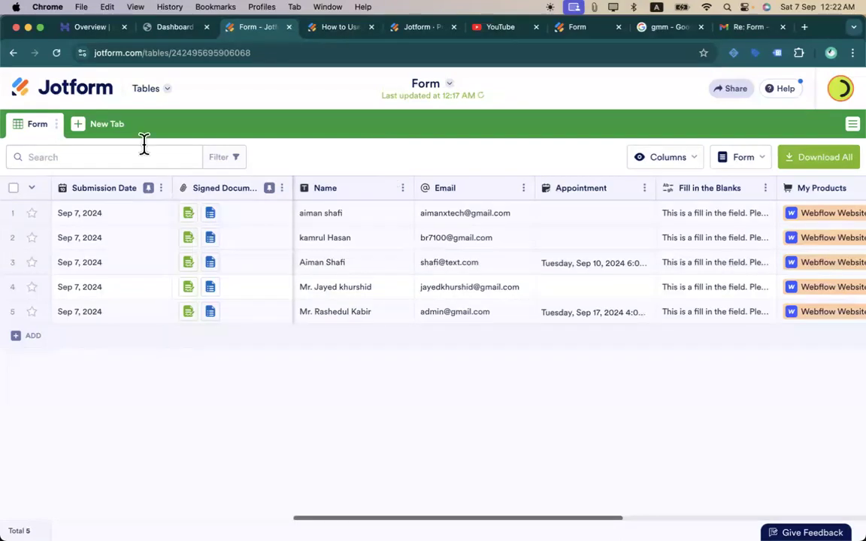
- Glance at the help article and pricing tabs, then return to Tables and go to My Forms
left_click(329, 29)
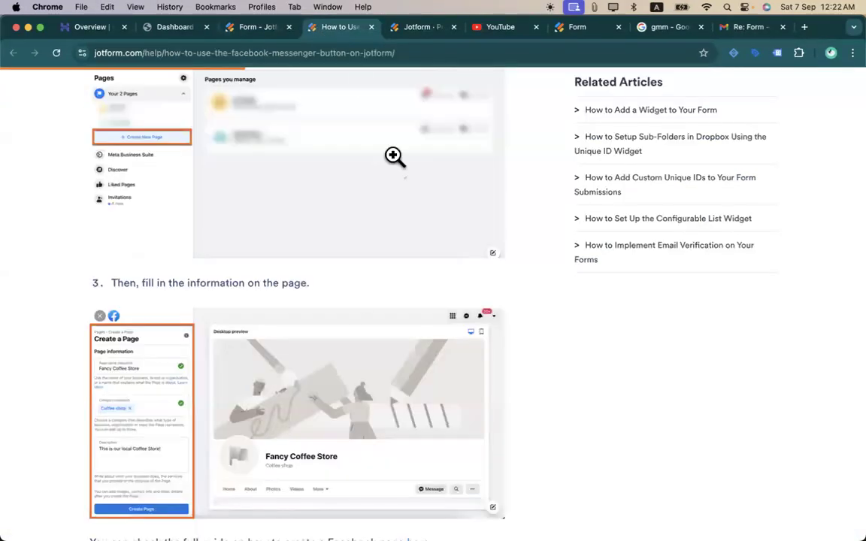
scroll(375, 225, "up", 10)
left_click(417, 30)
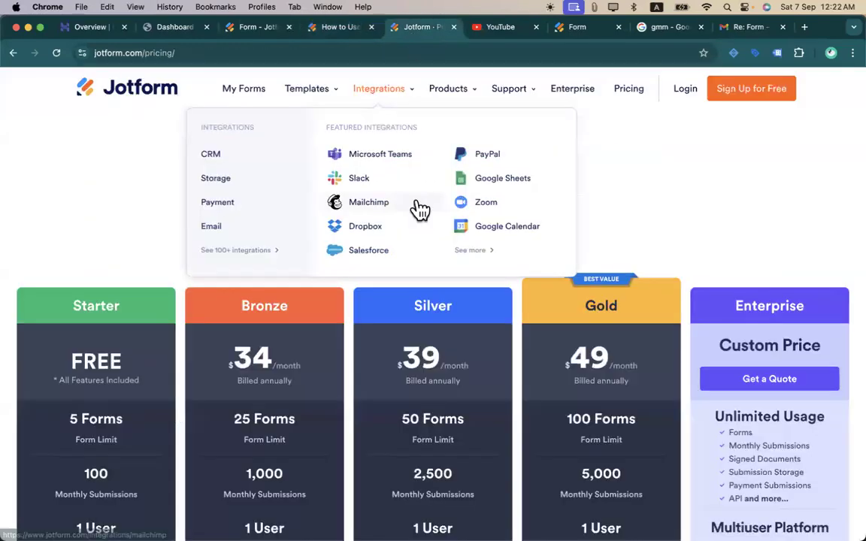
left_click(259, 27)
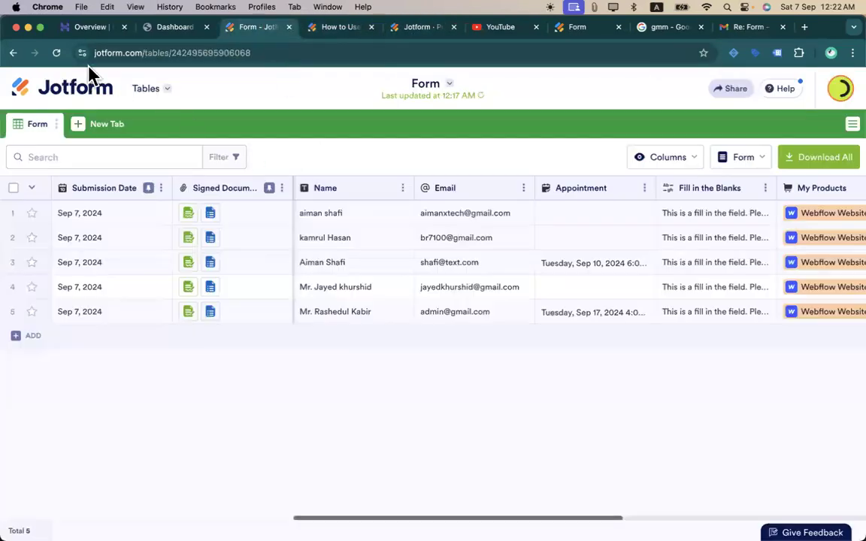
left_click(87, 96)
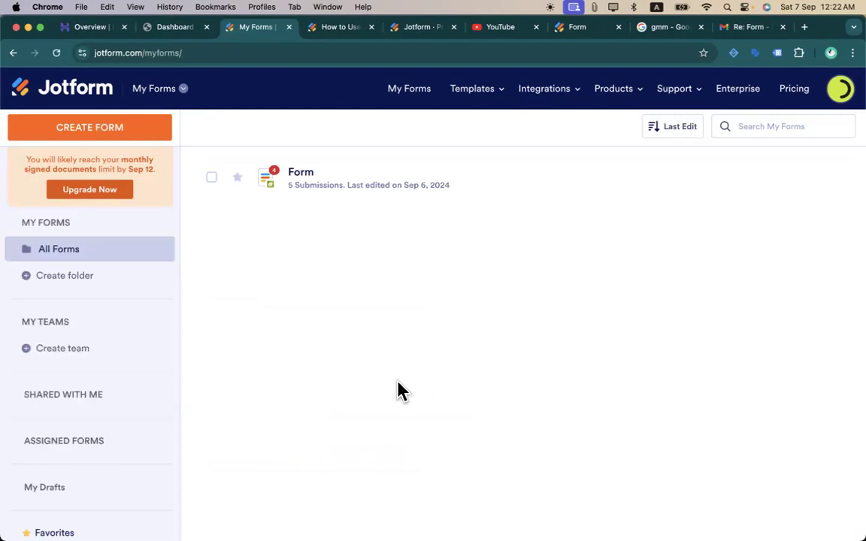
- Open the form for editing and switch its Form Designer layout to Card Form
left_click(342, 177)
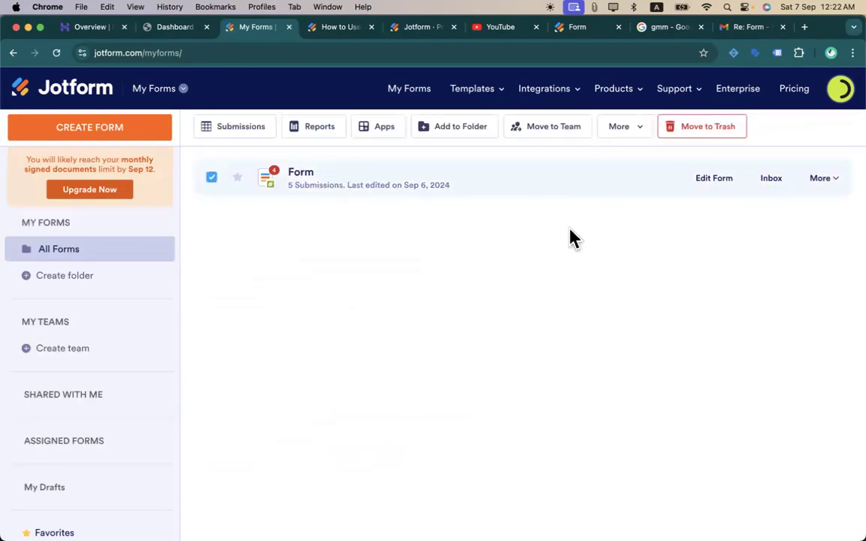
left_click(702, 187)
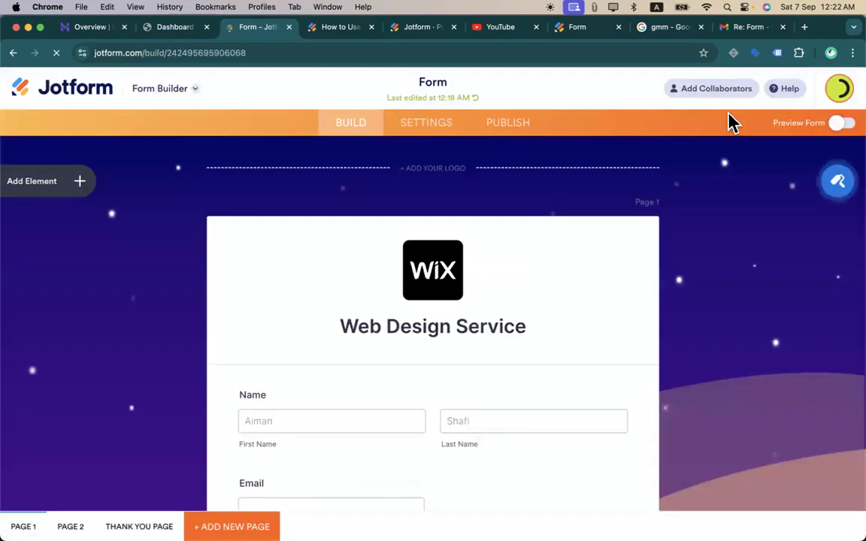
left_click(836, 181)
left_click(812, 189)
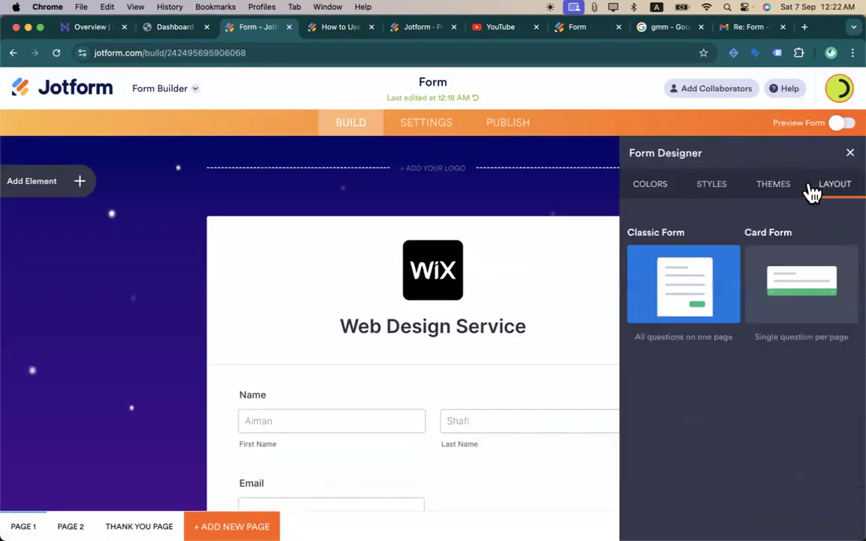
left_click(776, 295)
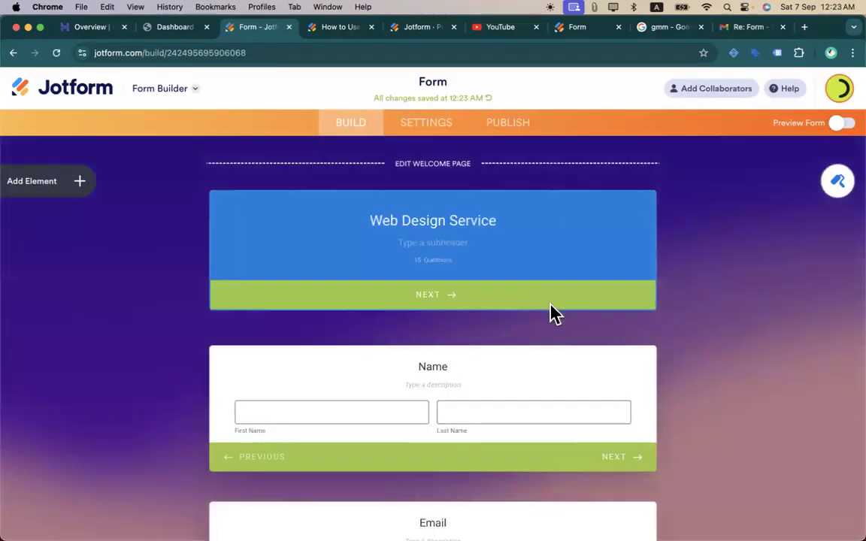
scroll(552, 314, "down", 10)
scroll(553, 314, "up", 15)
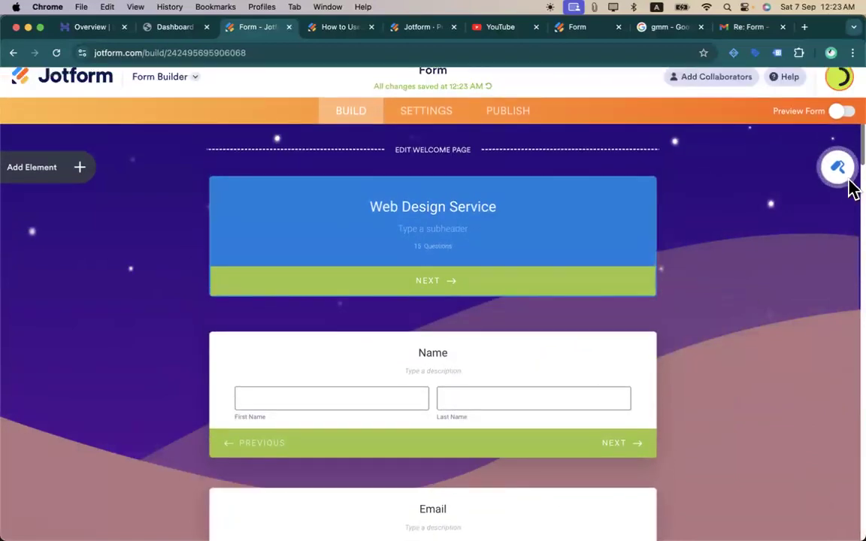
- Set the Fishermen Resting video theme as the form's background
left_click(835, 179)
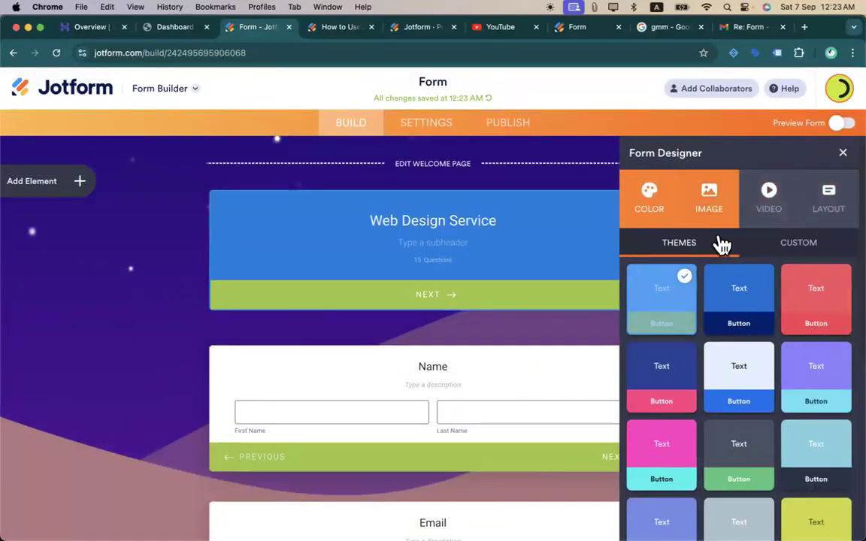
left_click(724, 213)
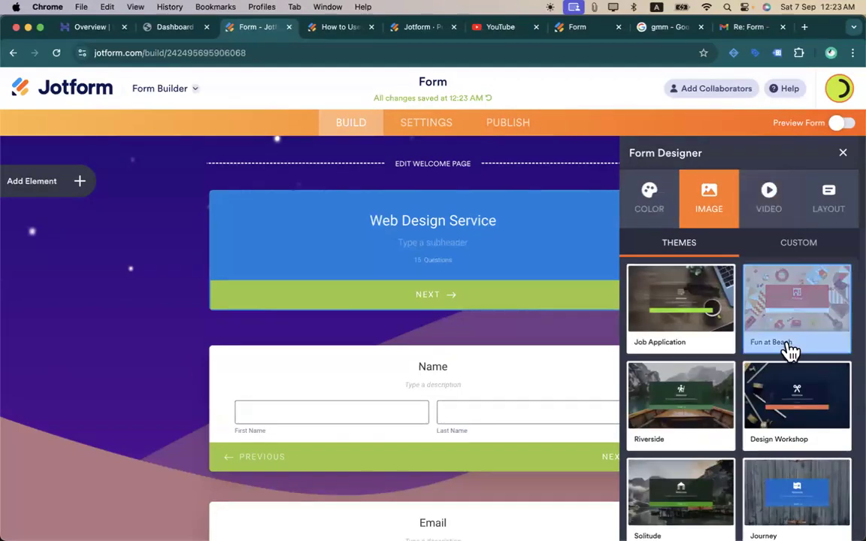
left_click(766, 225)
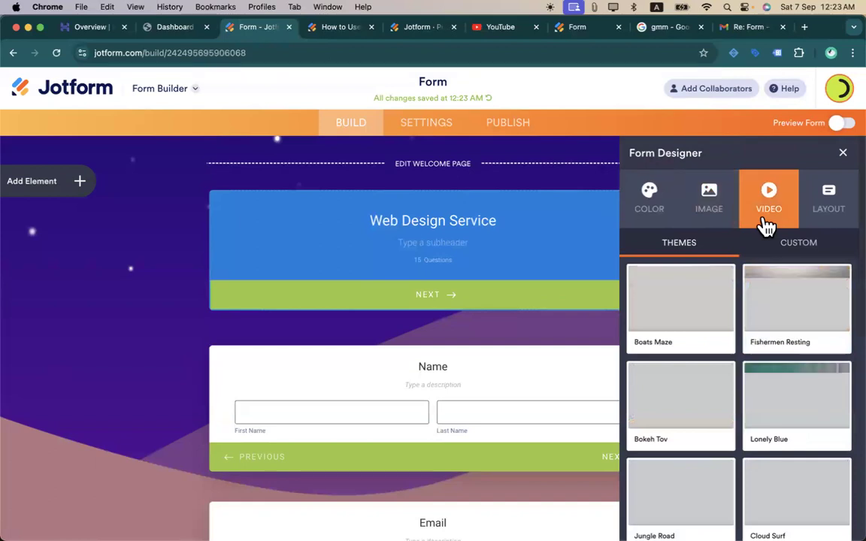
scroll(761, 342, "down", 3)
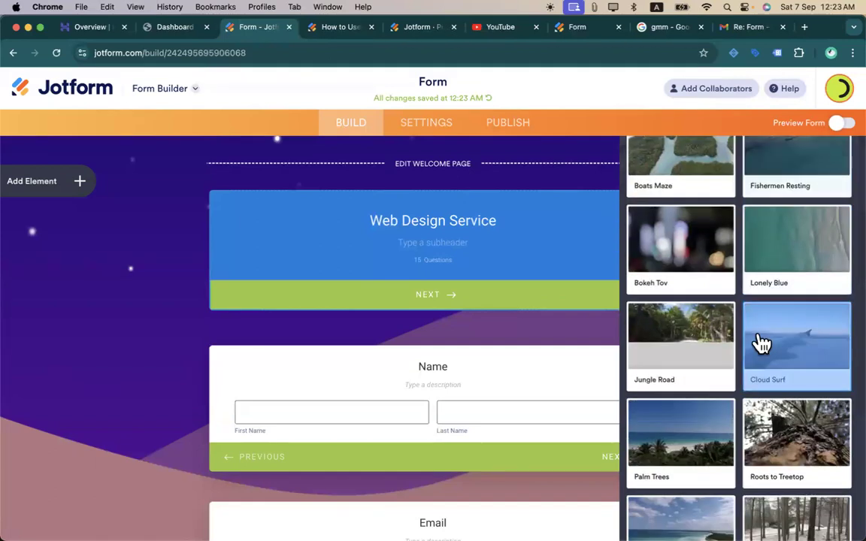
scroll(700, 440, "down", 2)
scroll(699, 440, "up", 5)
left_click(774, 353)
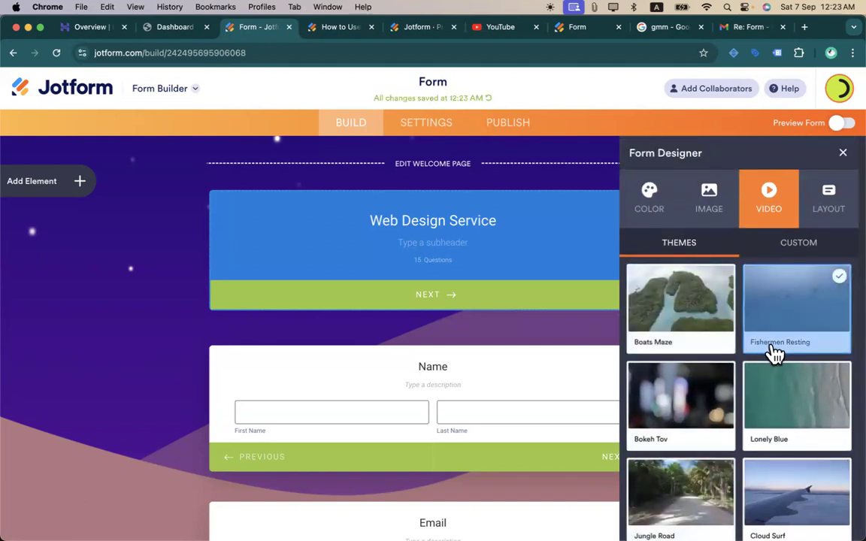
left_click(826, 220)
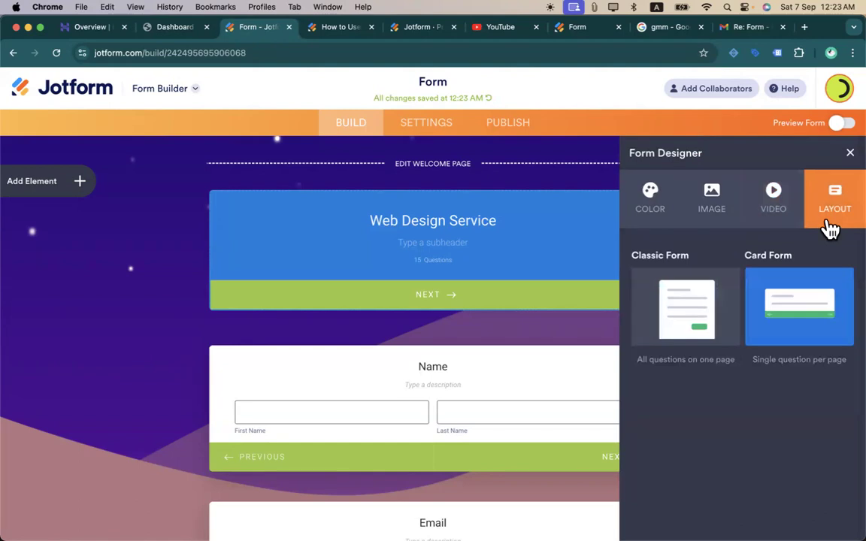
- Preview the card form, advancing from the Welcome card to My Products and viewing the bag summary
left_click(840, 134)
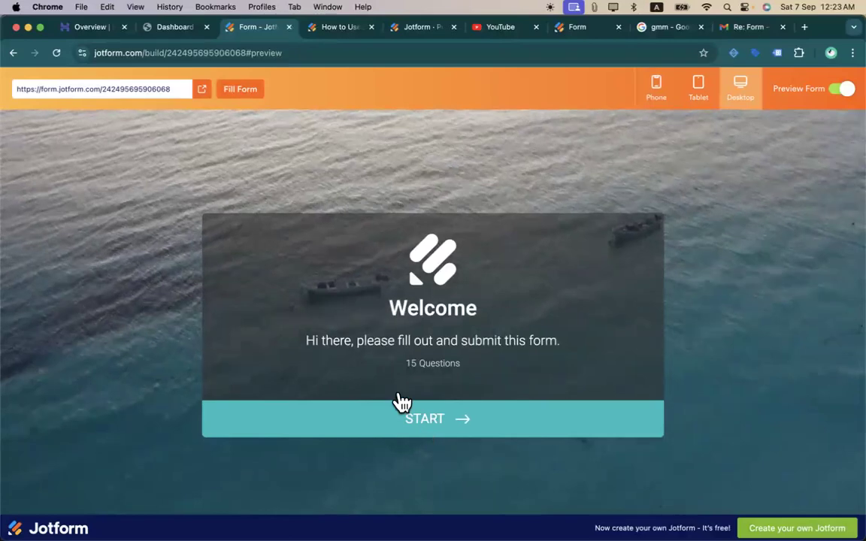
left_click(422, 423)
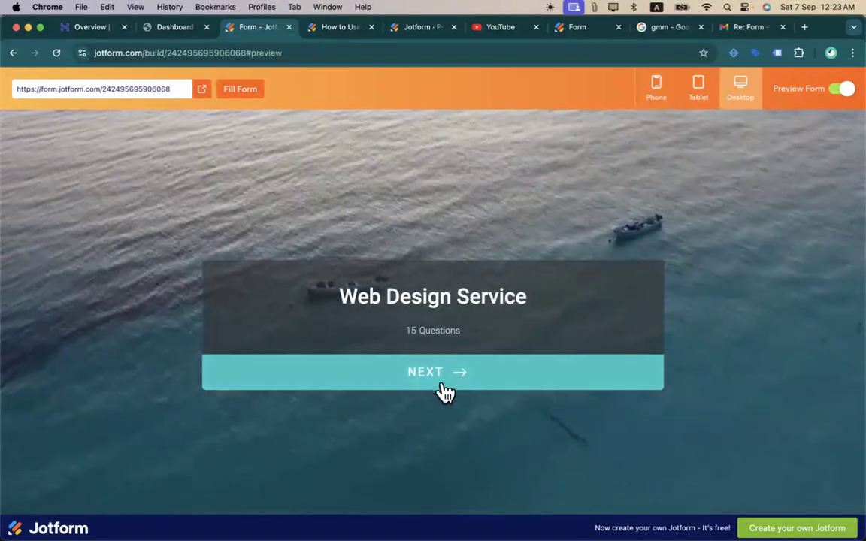
left_click(443, 391)
left_click(554, 362)
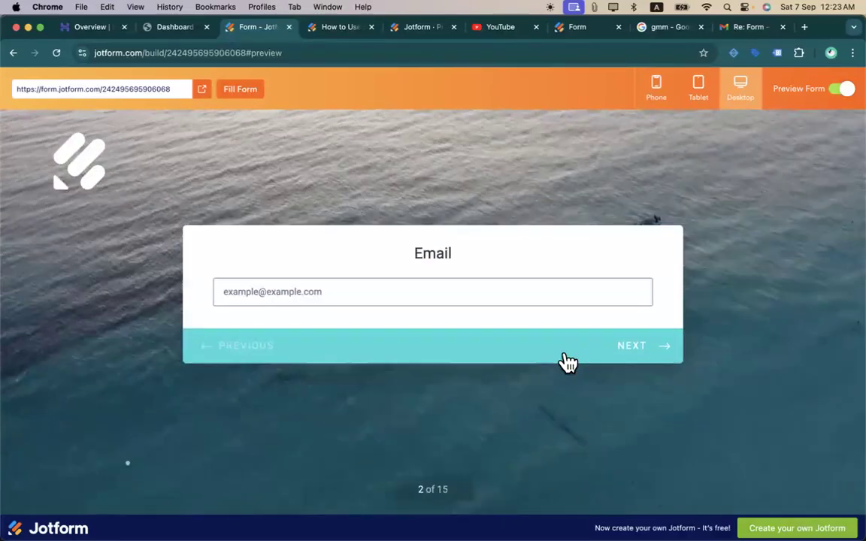
left_click(568, 361)
left_click(614, 431)
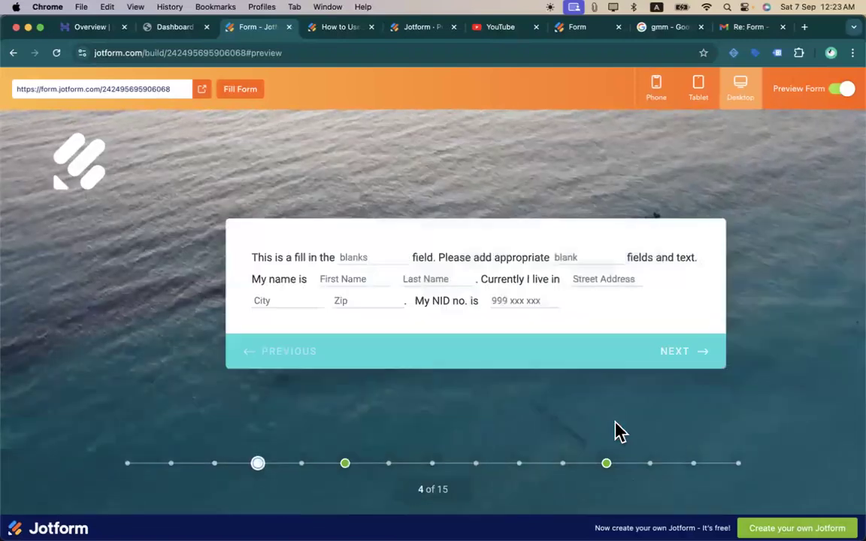
left_click(638, 359)
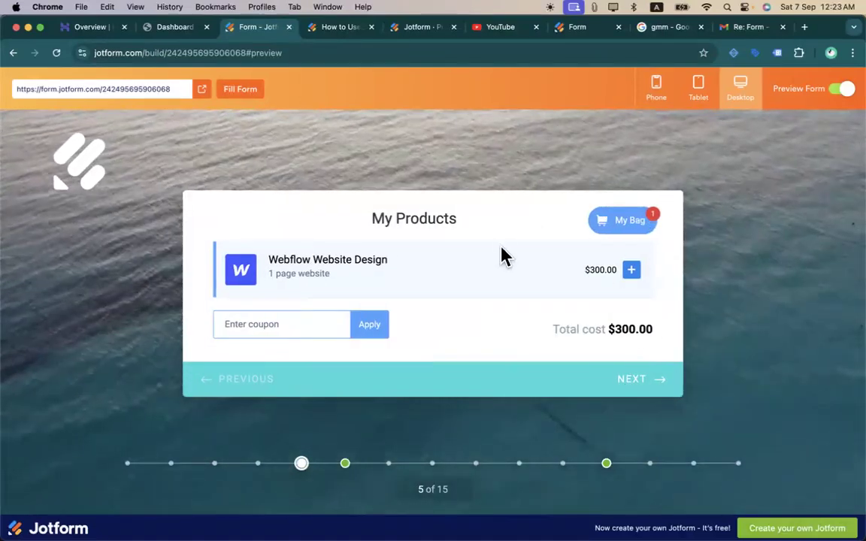
left_click(622, 220)
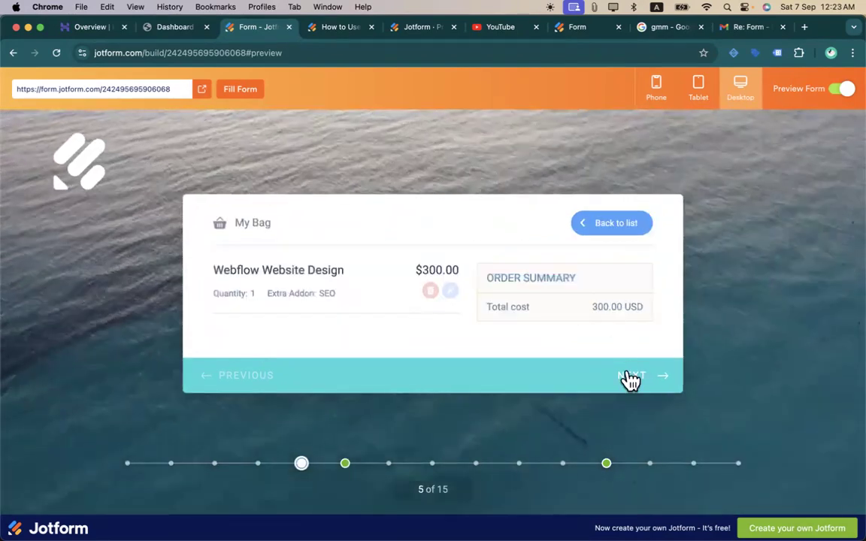
- Pick Afghanistan as the country, advance through Signature, Take Photo and Image Picker, then exit preview
left_click(627, 380)
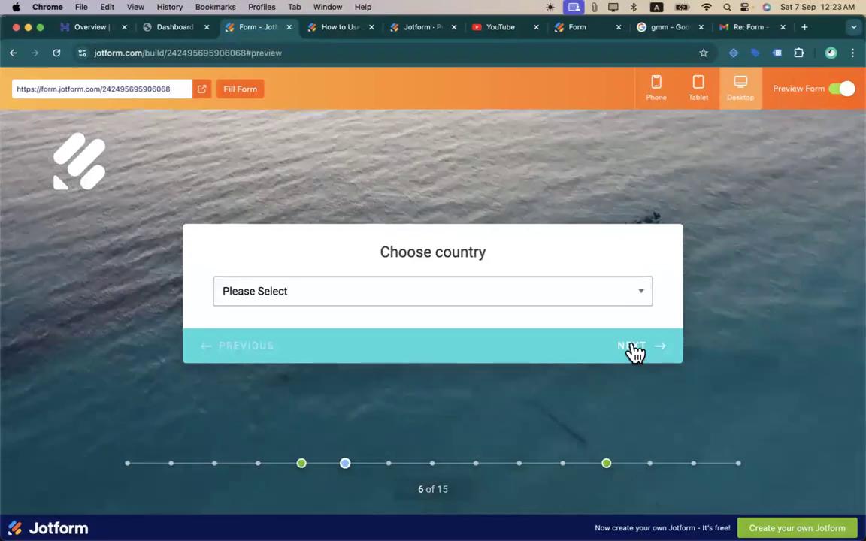
key("Down")
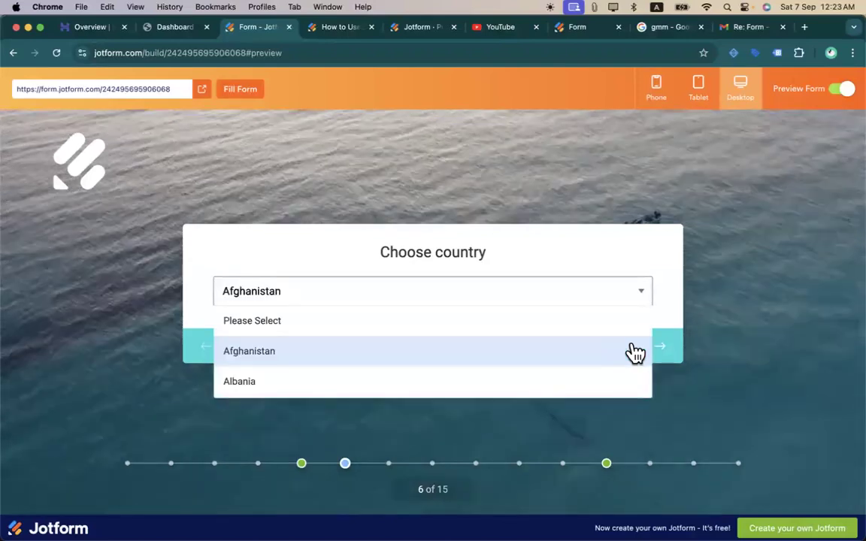
left_click(635, 351)
left_click(624, 351)
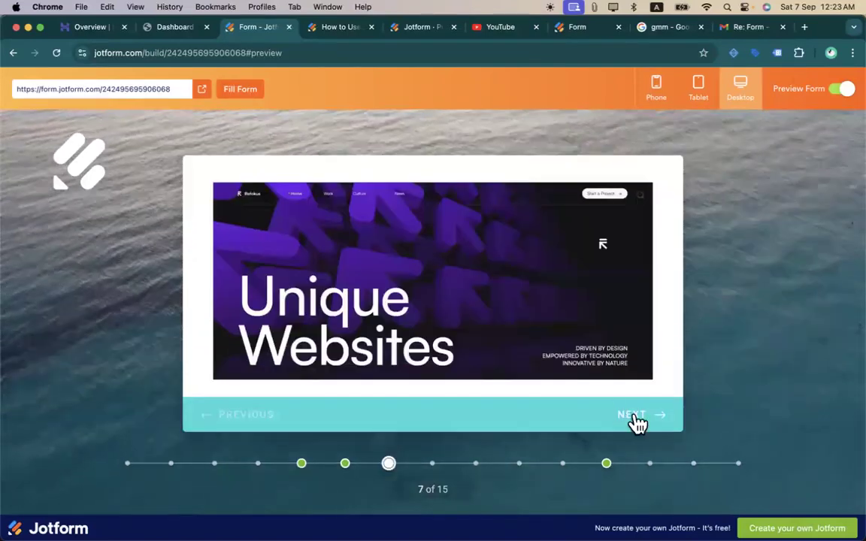
left_click(635, 421)
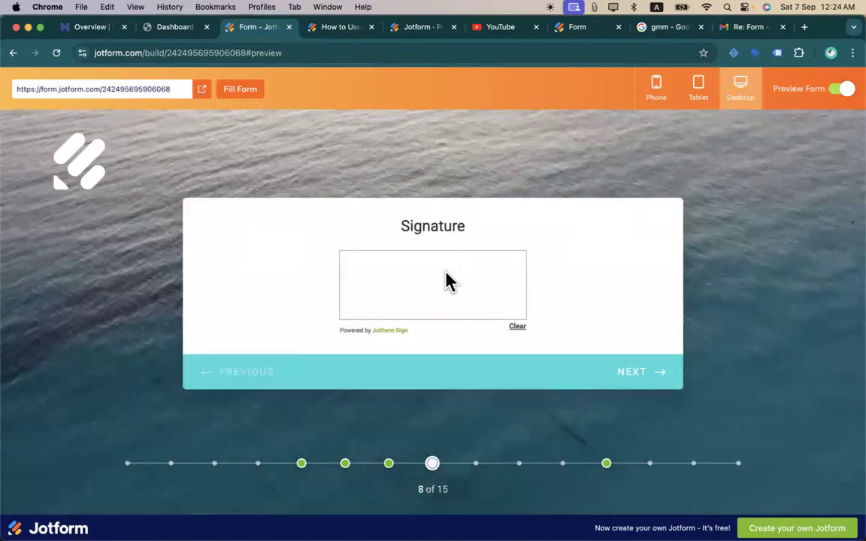
left_click(633, 374)
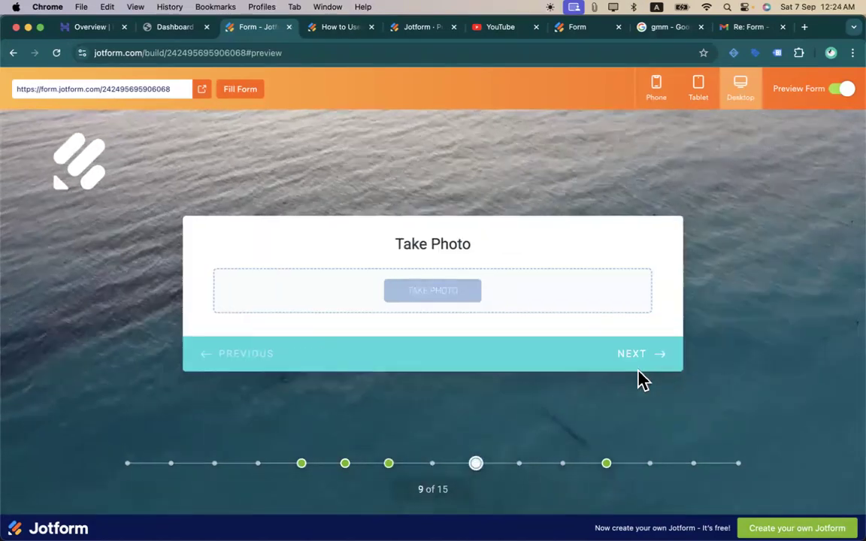
left_click(651, 354)
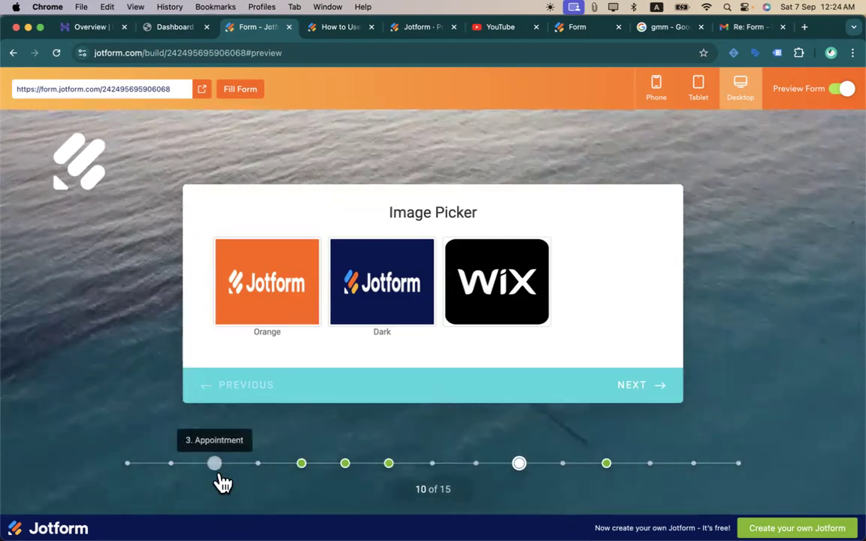
mouse_move(223, 482)
left_click(160, 461)
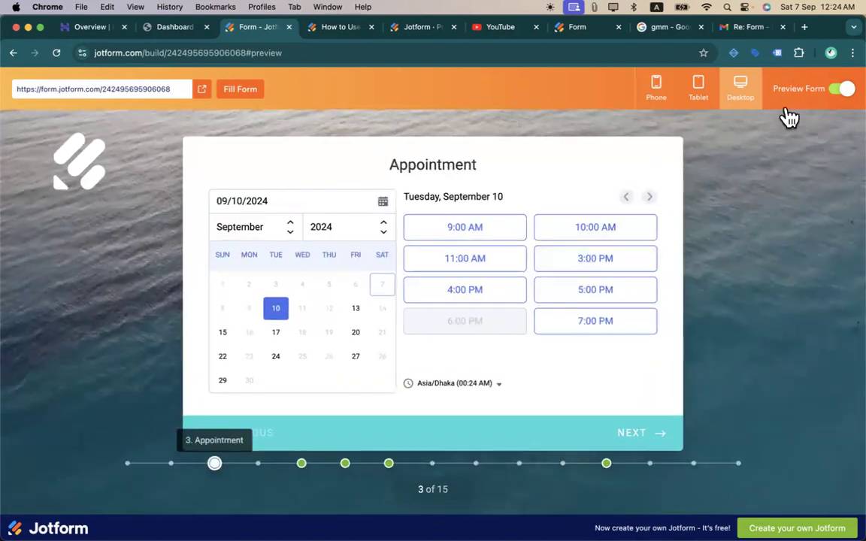
left_click(837, 92)
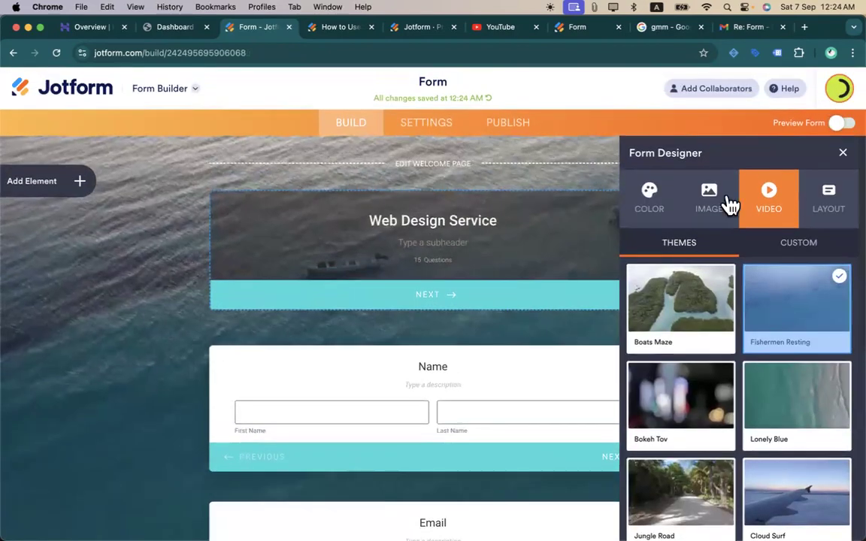
- Close the design settings, preview the video-background card form once more, and exit preview
left_click(843, 156)
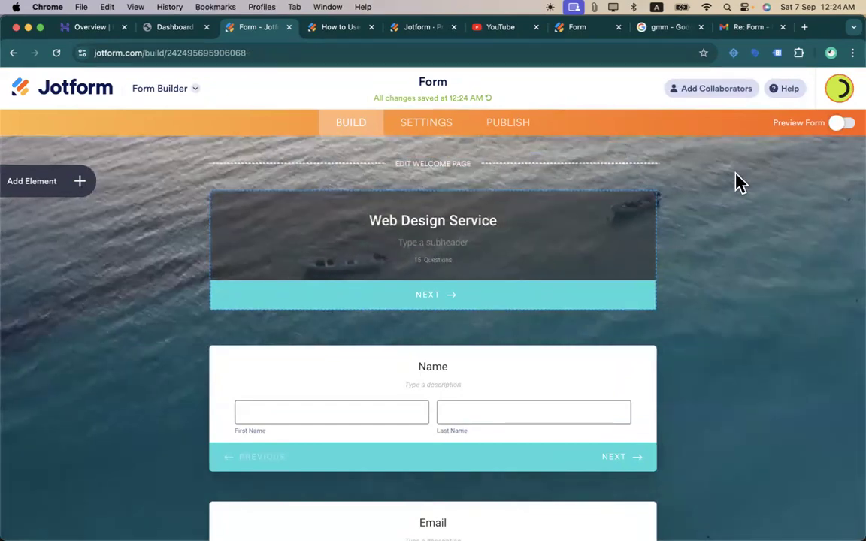
left_click(843, 138)
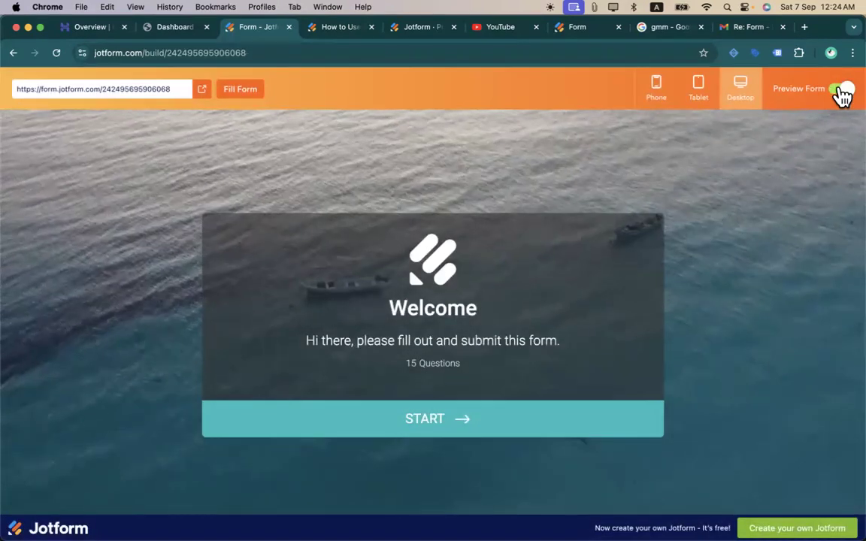
left_click(841, 92)
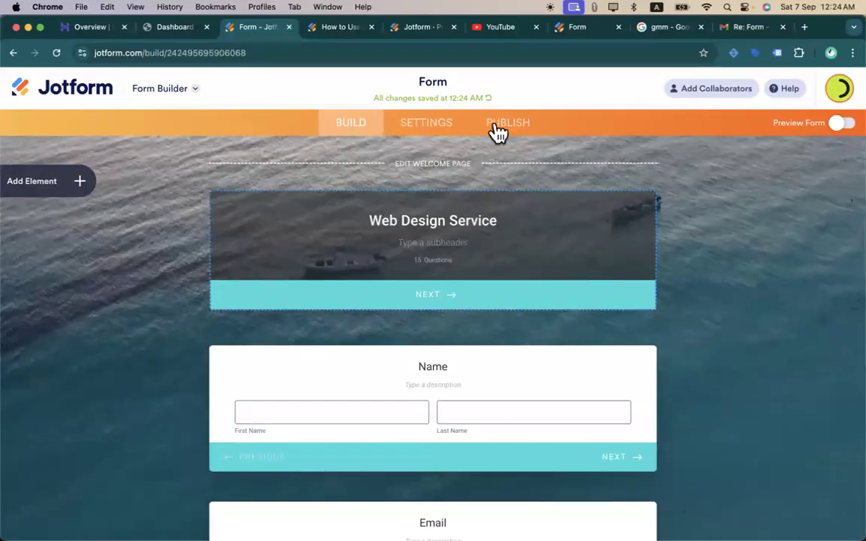
- Open Publish > Embed and copy the form's iFrame embed code
left_click(493, 129)
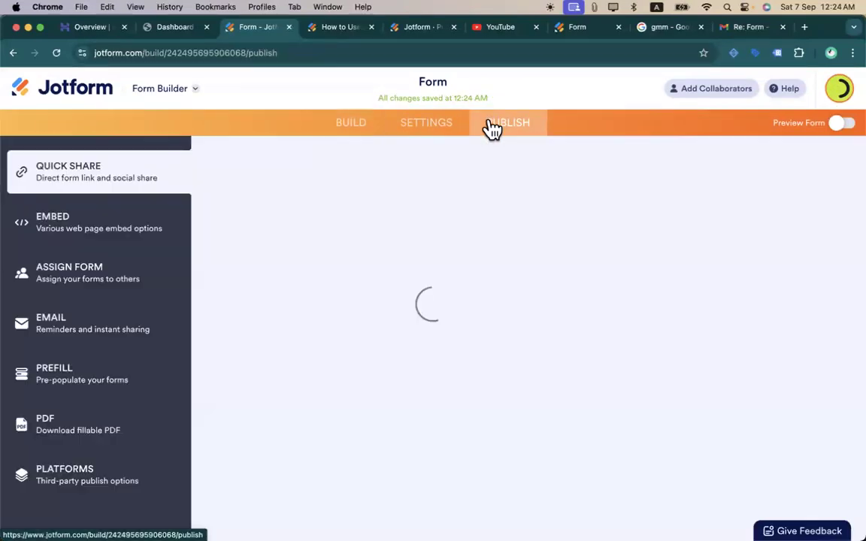
left_click(361, 131)
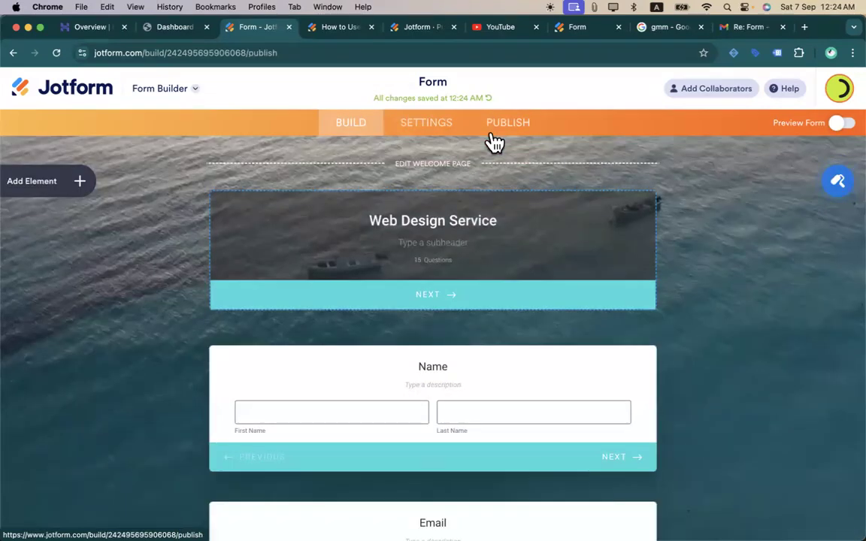
left_click(494, 141)
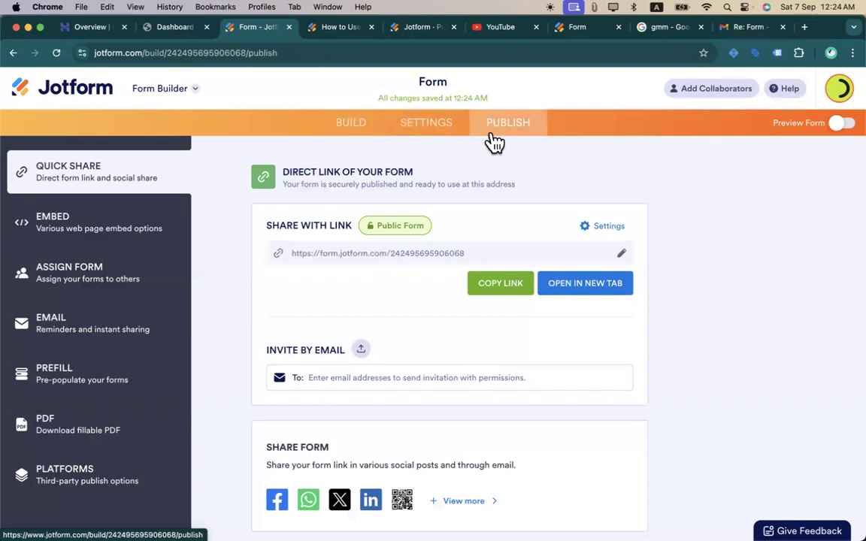
left_click(78, 242)
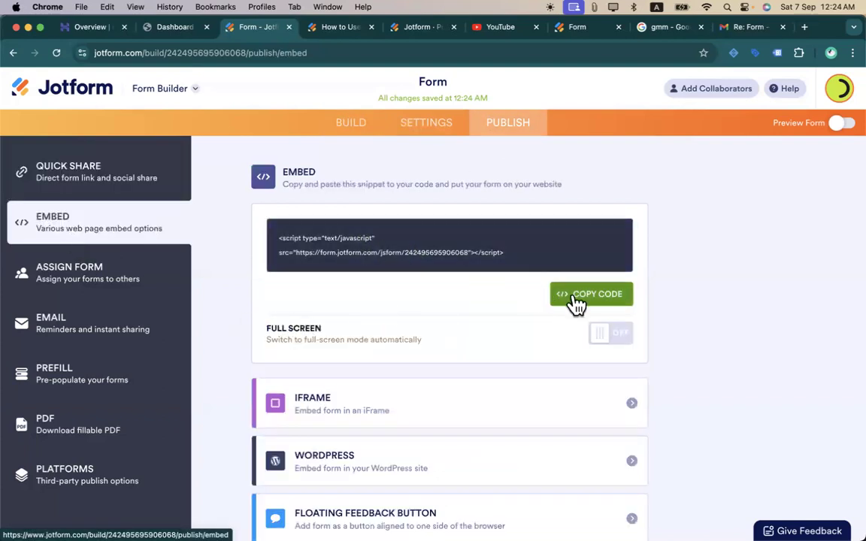
left_click(626, 402)
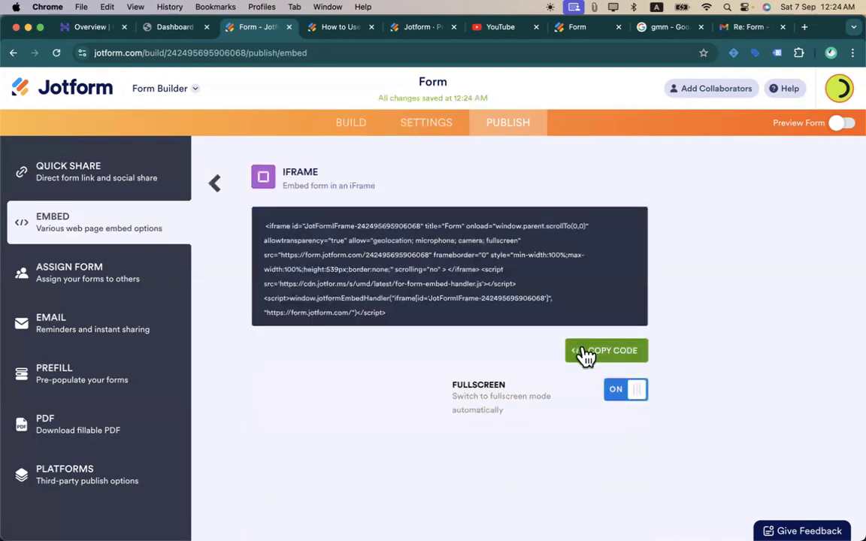
- On a new WordPress page, add a Custom HTML block and paste the Jotform iframe code
left_click(154, 28)
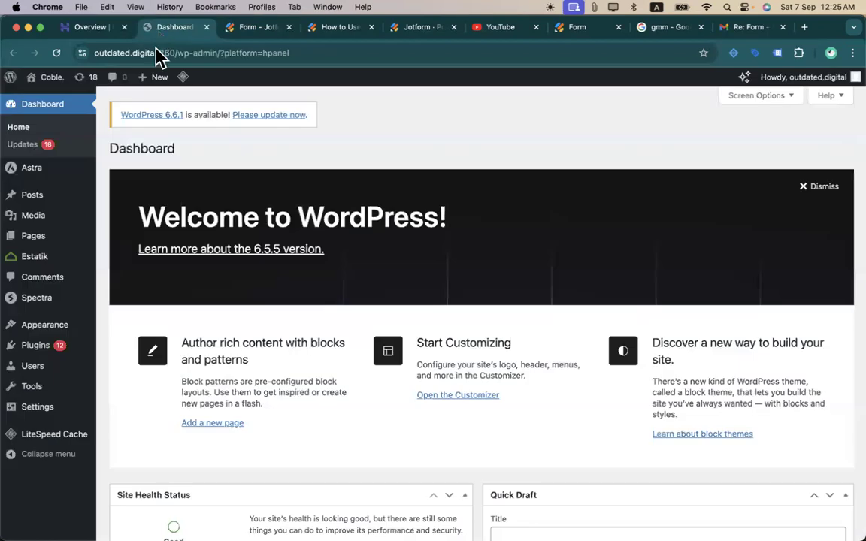
mouse_move(25, 243)
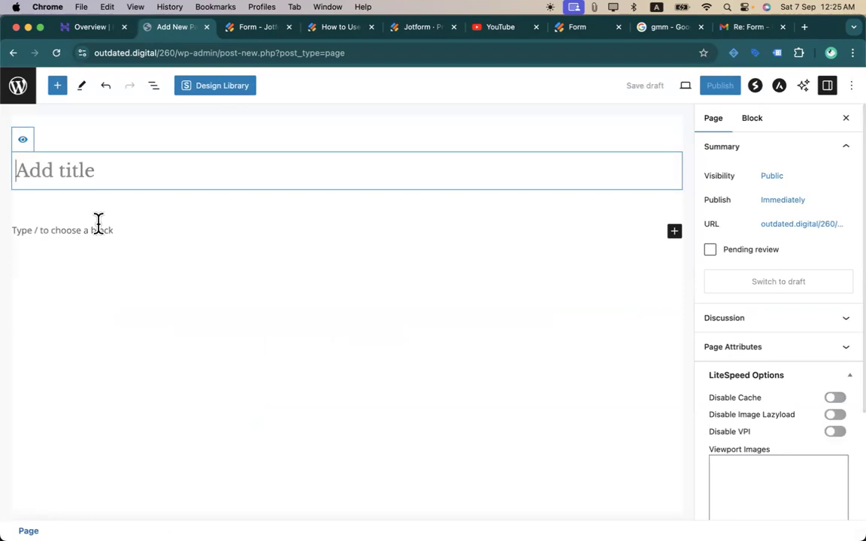
left_click(98, 224)
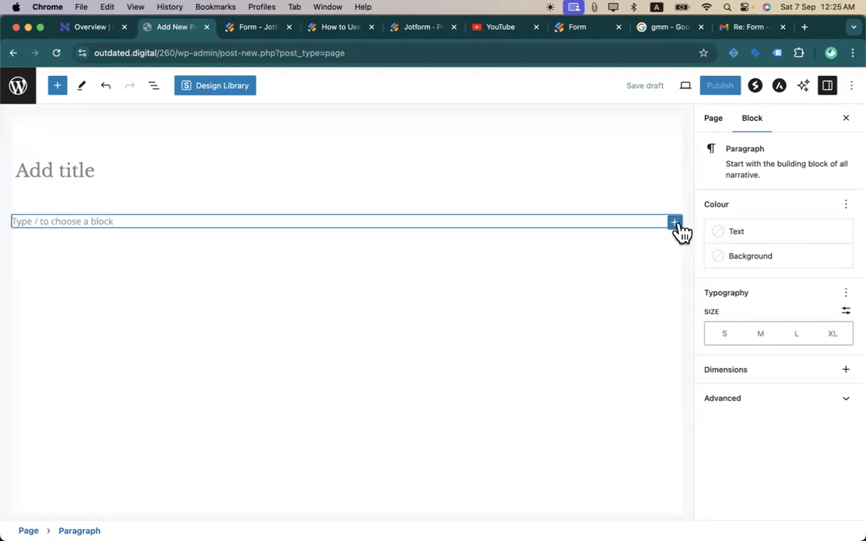
left_click(675, 224)
type("html")
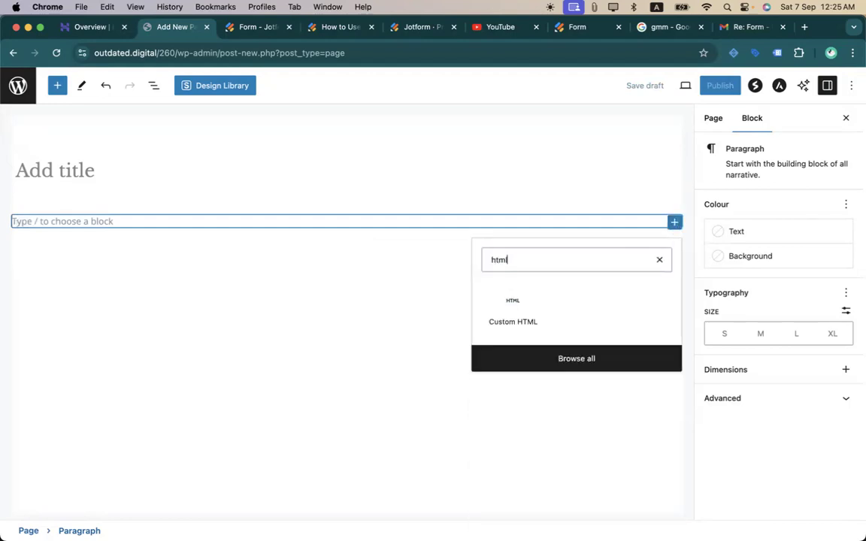
left_click(511, 309)
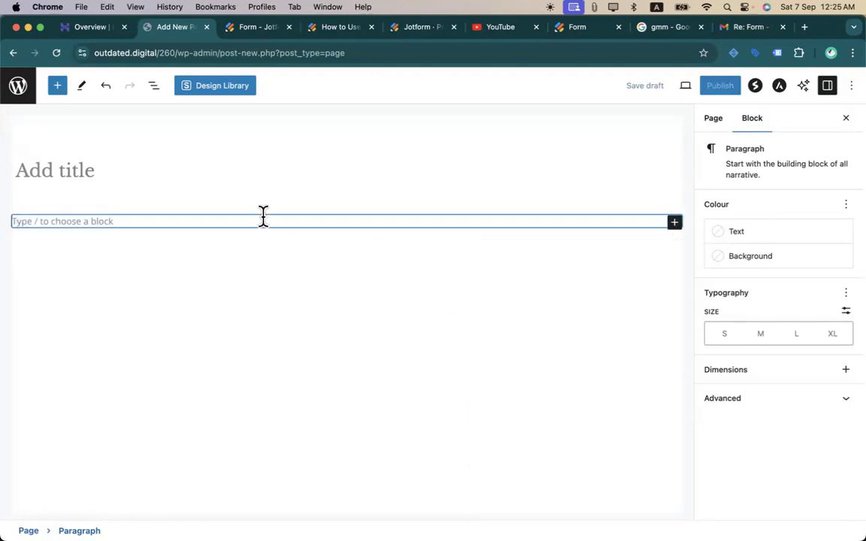
left_click(675, 225)
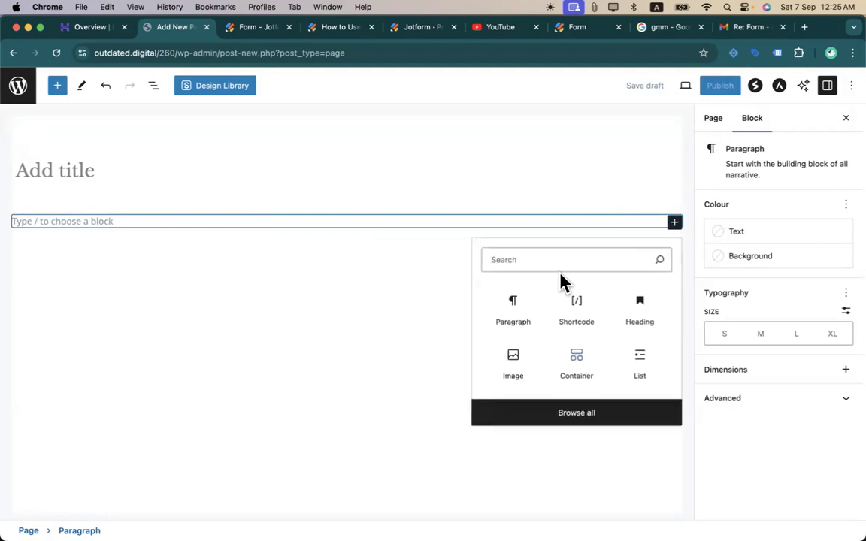
type("html")
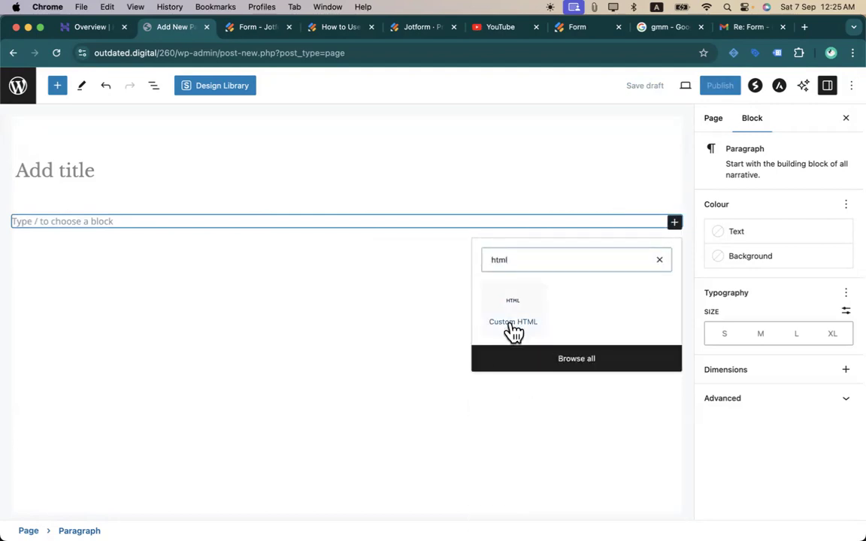
left_click(512, 315)
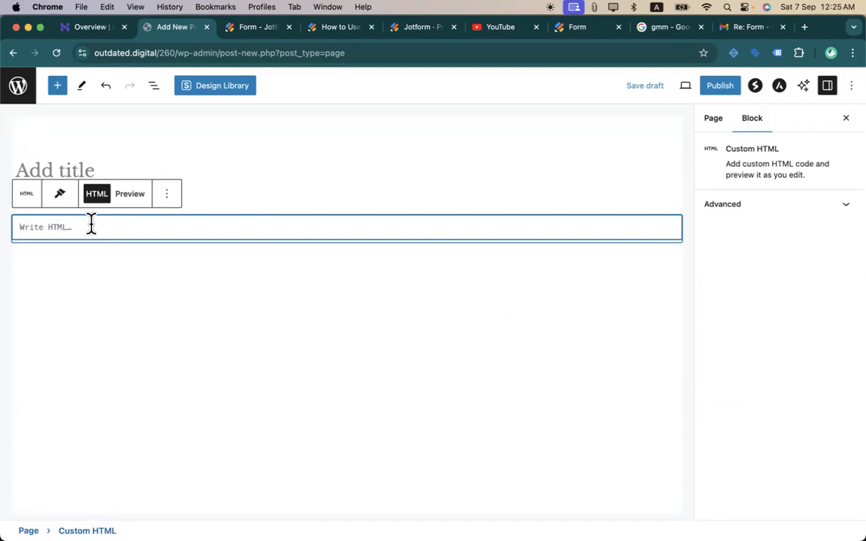
key("super+v")
- Preview the embedded form, publish the page, and open the live page
left_click(129, 196)
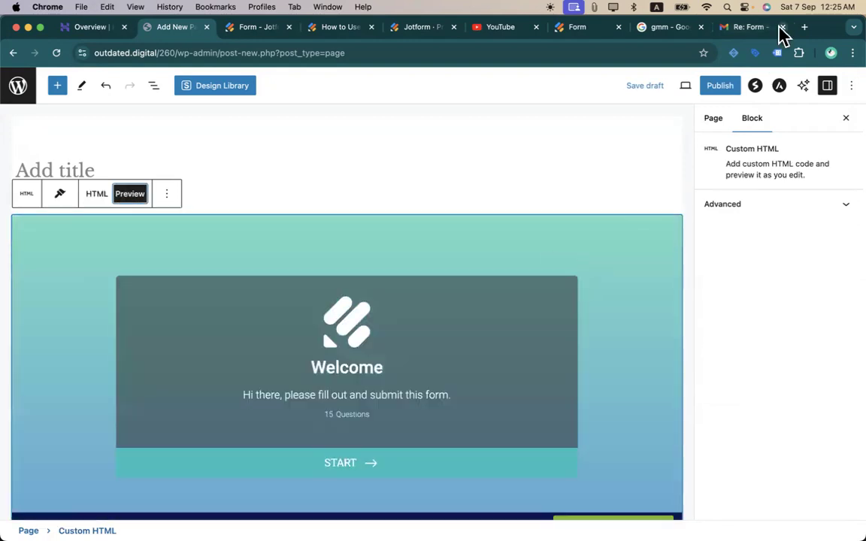
left_click(713, 87)
left_click(745, 87)
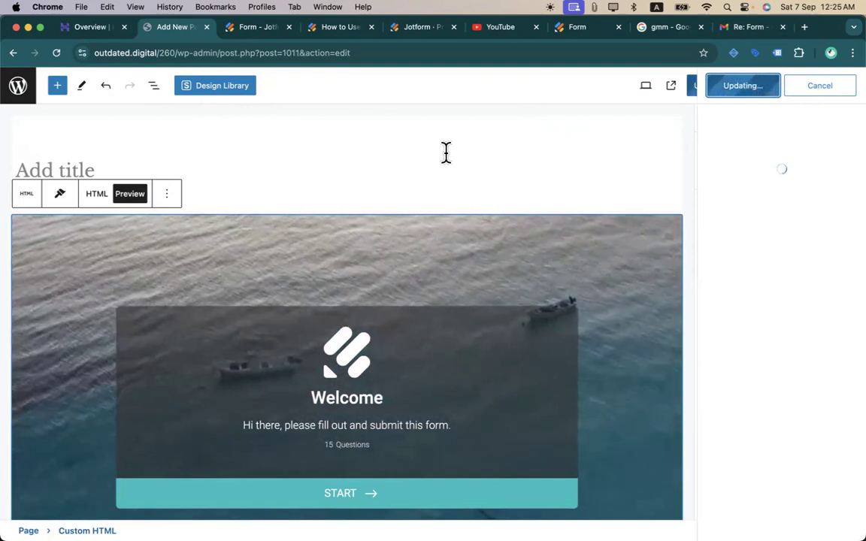
left_click(844, 85)
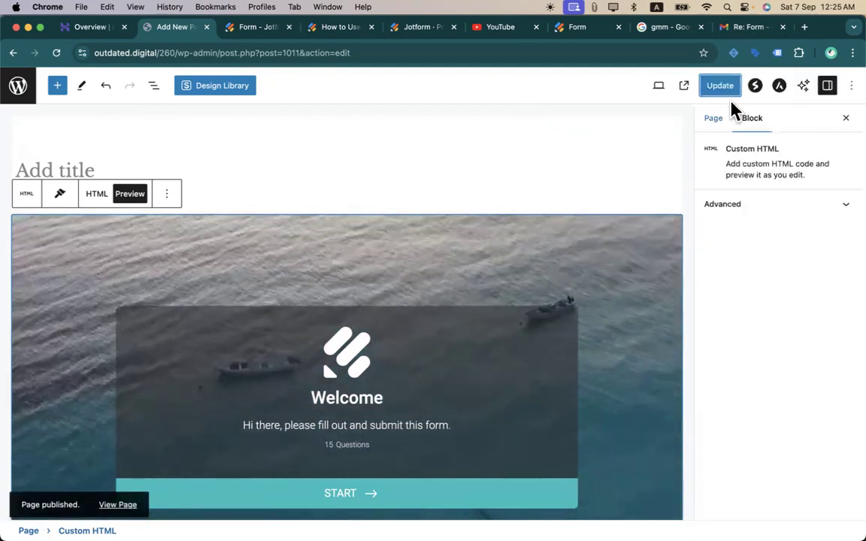
left_click(846, 118)
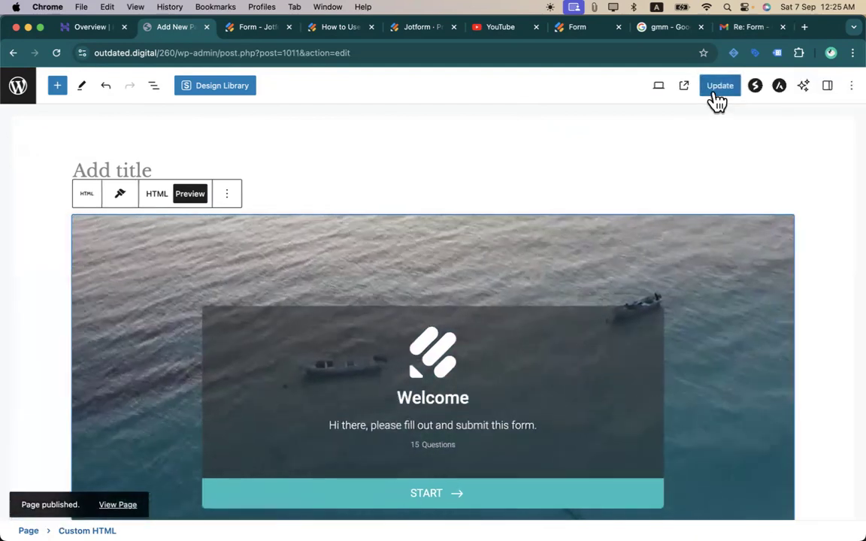
left_click(683, 87)
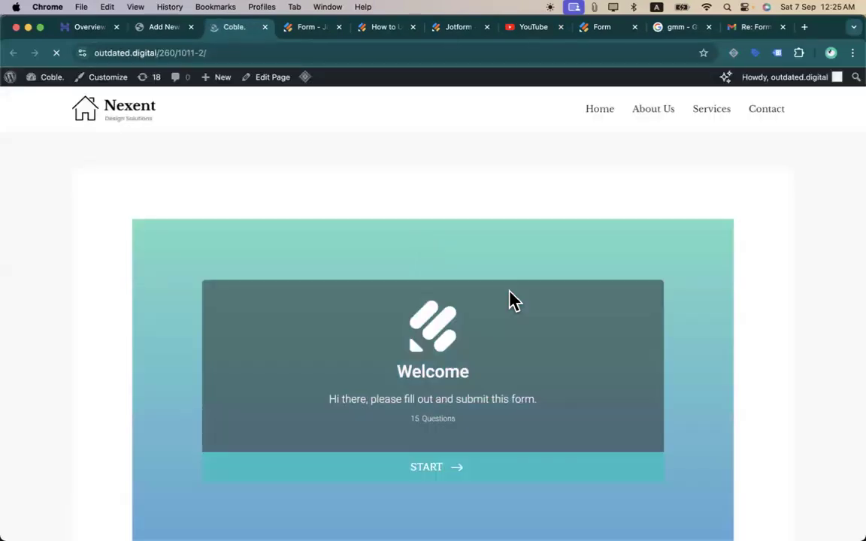
- On the live Nexent page, step the embedded form from its welcome card to the First/Last Name question, then exit fullscreen
scroll(818, 334, "down", 3)
scroll(818, 334, "up", 3)
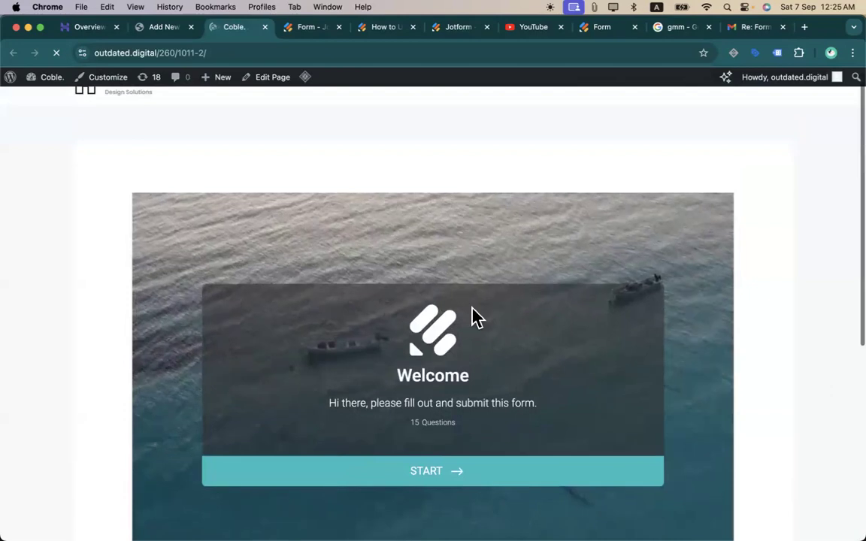
scroll(472, 308, "up", 1)
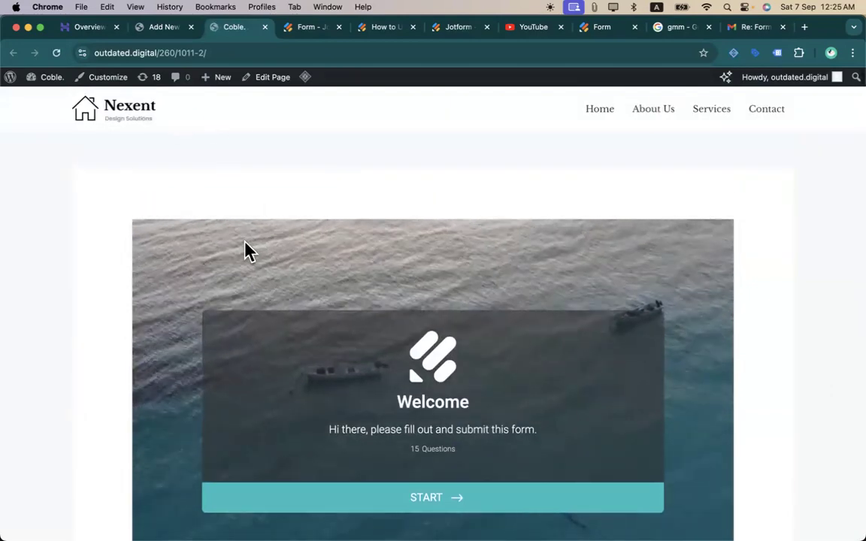
scroll(245, 242, "down", 2)
left_click(425, 423)
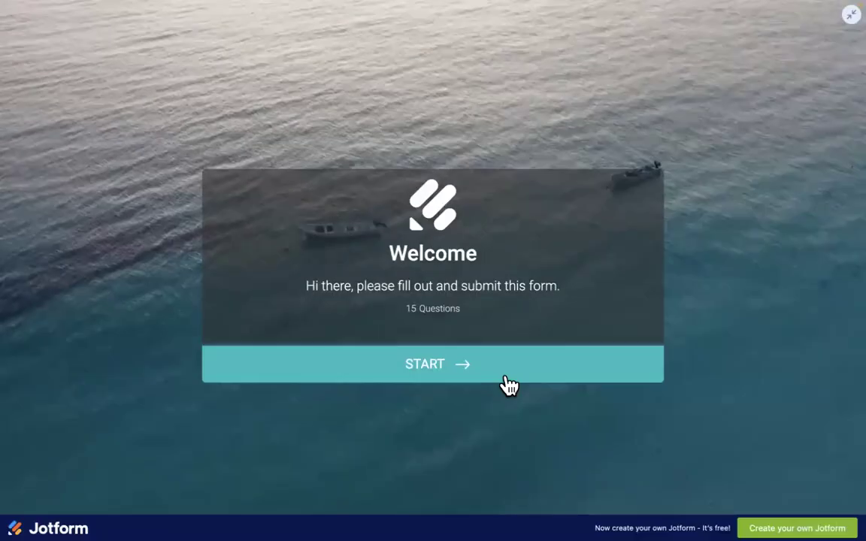
left_click(538, 376)
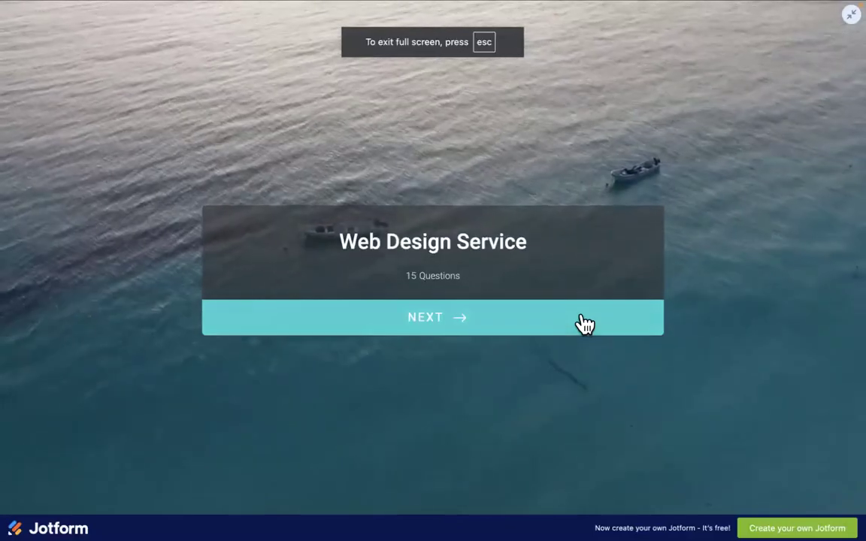
left_click(581, 317)
double_click(850, 13)
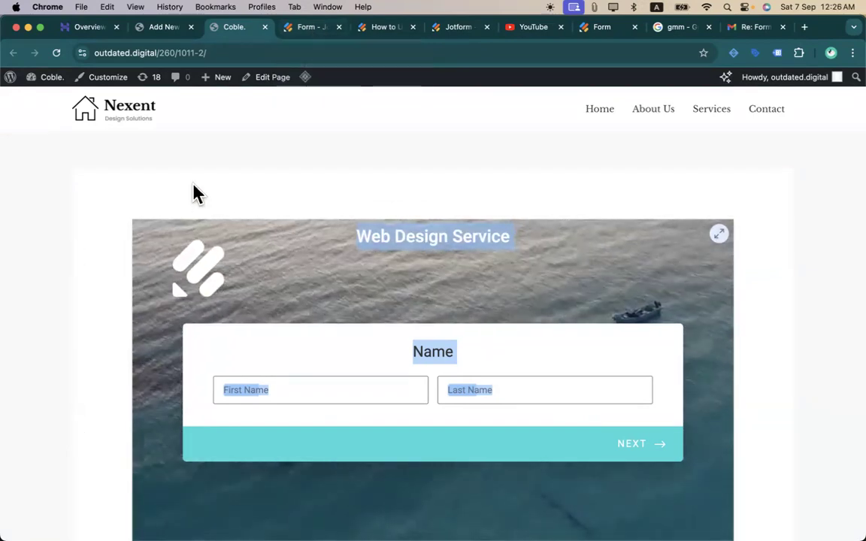
left_click(193, 184)
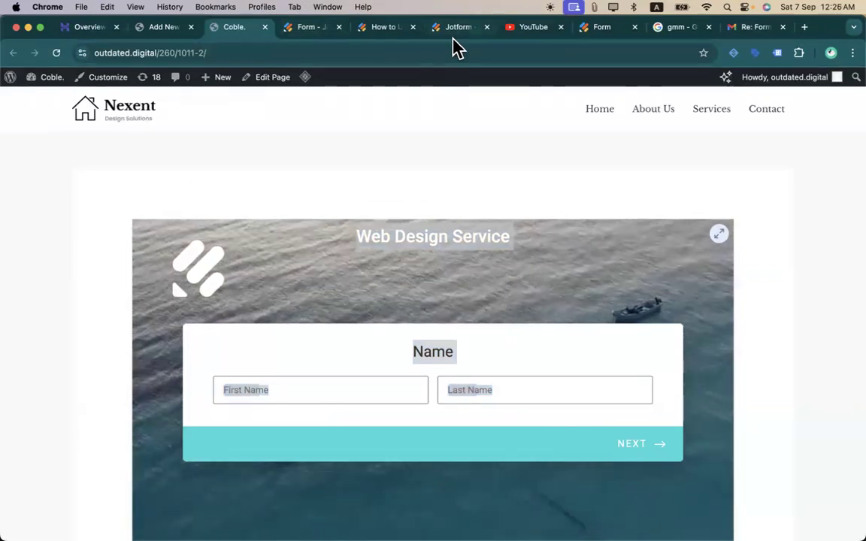
- Go back through the browser tabs to the Jotform editor and reopen the Web Design Service form's Build view
left_click(599, 33)
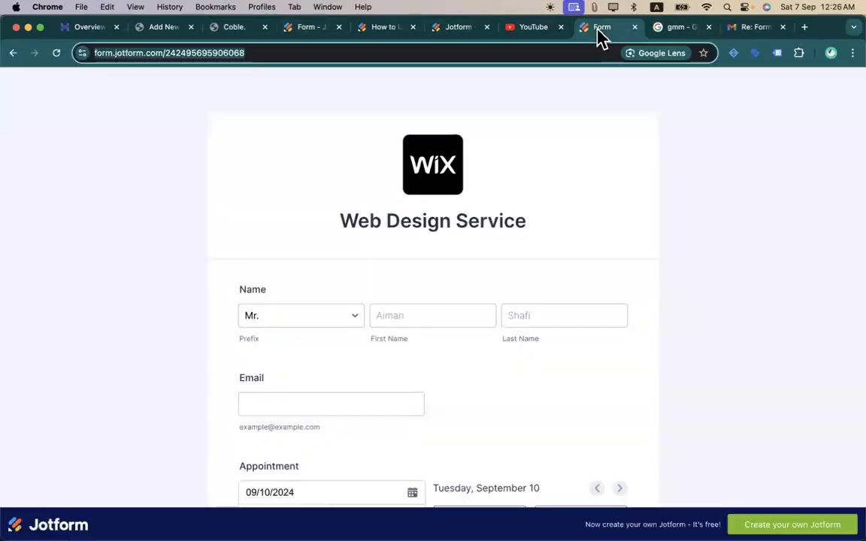
left_click(465, 30)
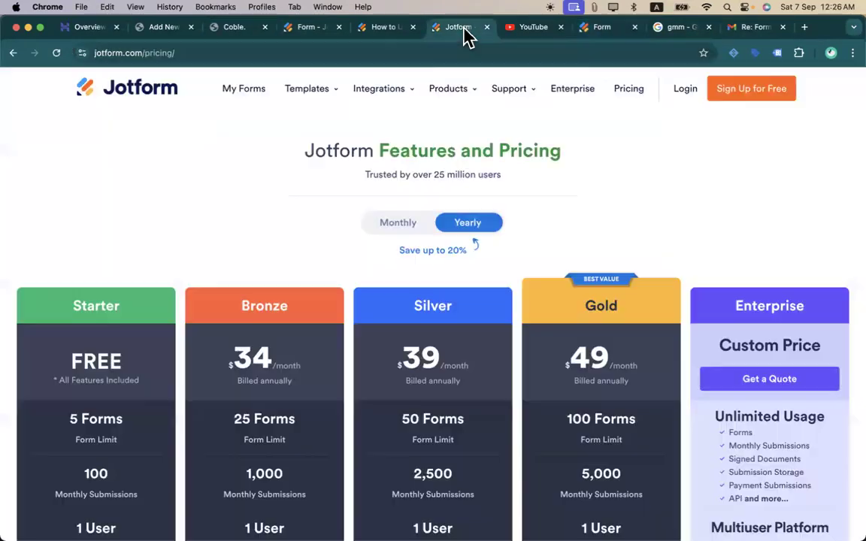
left_click(391, 27)
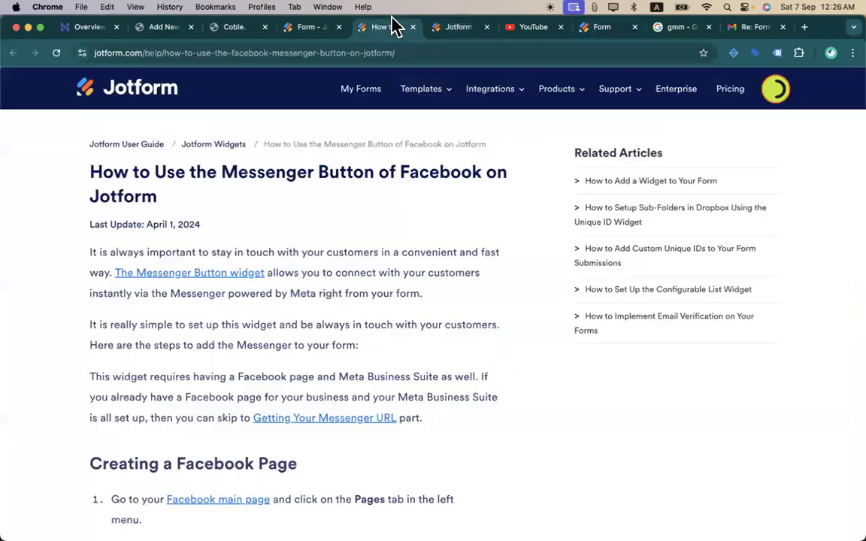
left_click(316, 28)
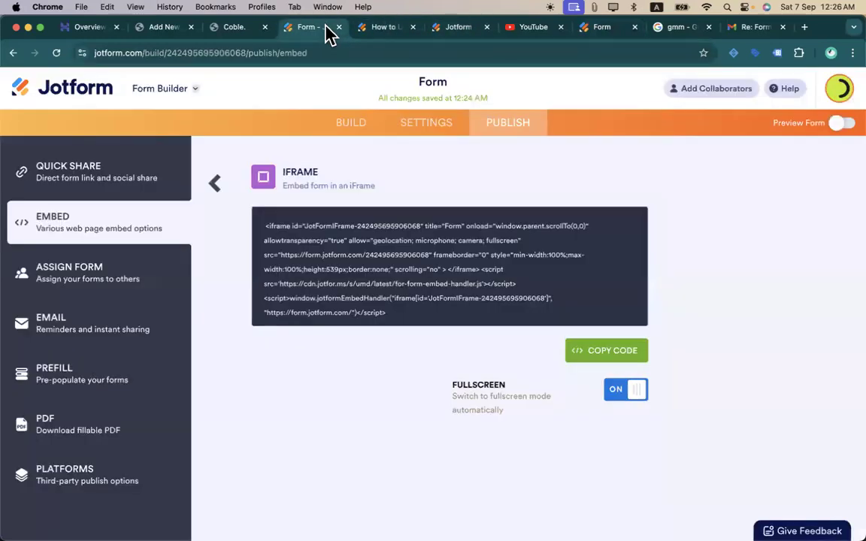
left_click(351, 124)
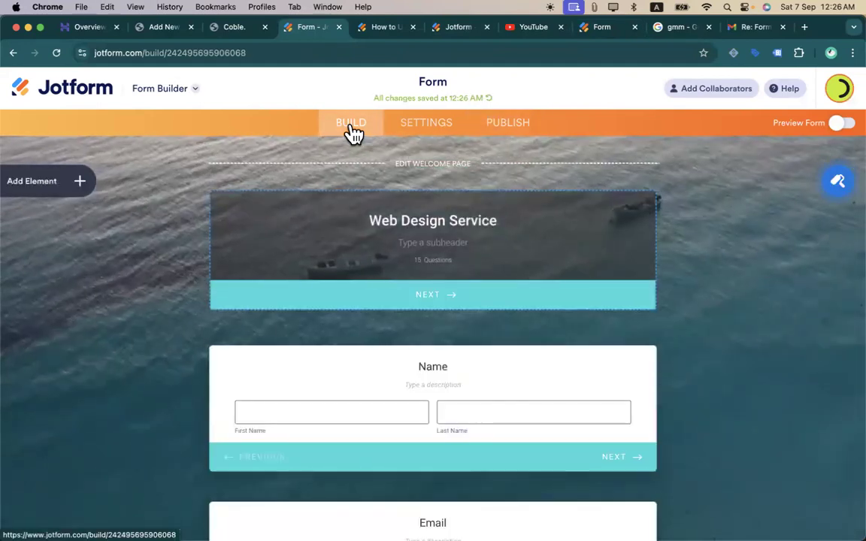